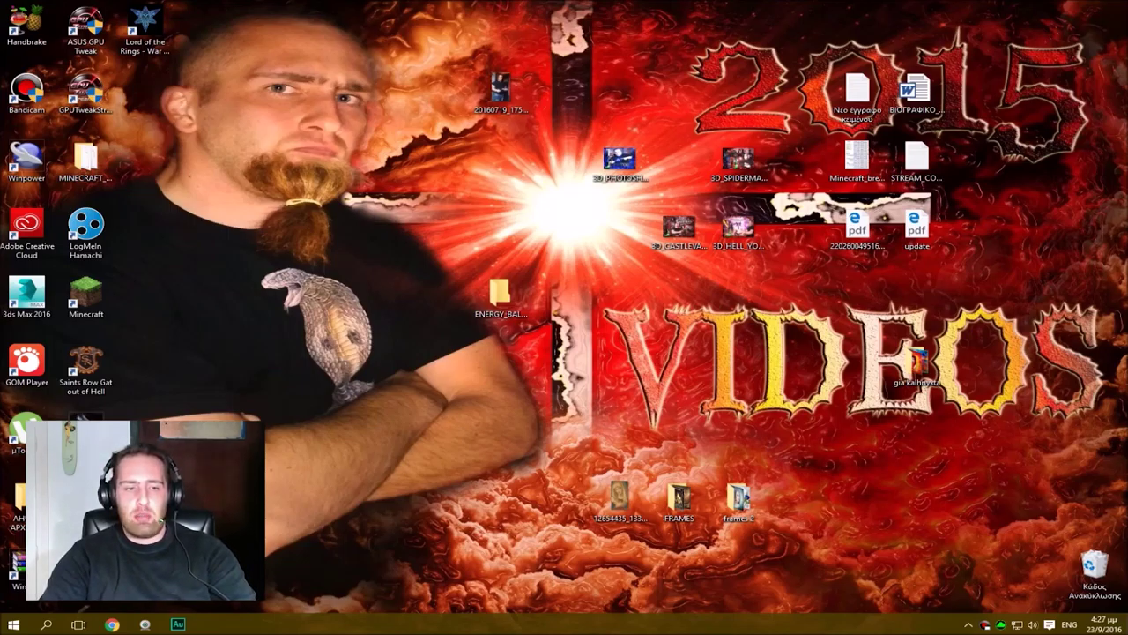
Launch Adobe Photoshop CC 2015.
{"action": "left_click", "coordinate": [13, 624]}
{"action": "scroll", "coordinate": [326, 476], "scroll_direction": "down", "scroll_amount": 5}
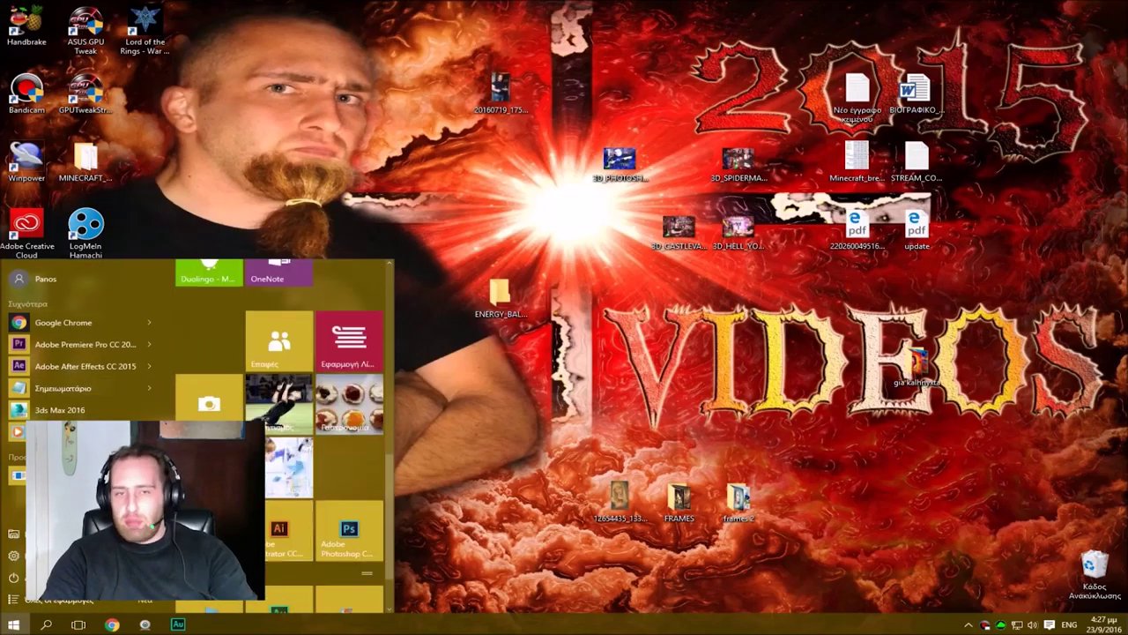
{"action": "left_click", "coordinate": [349, 531]}
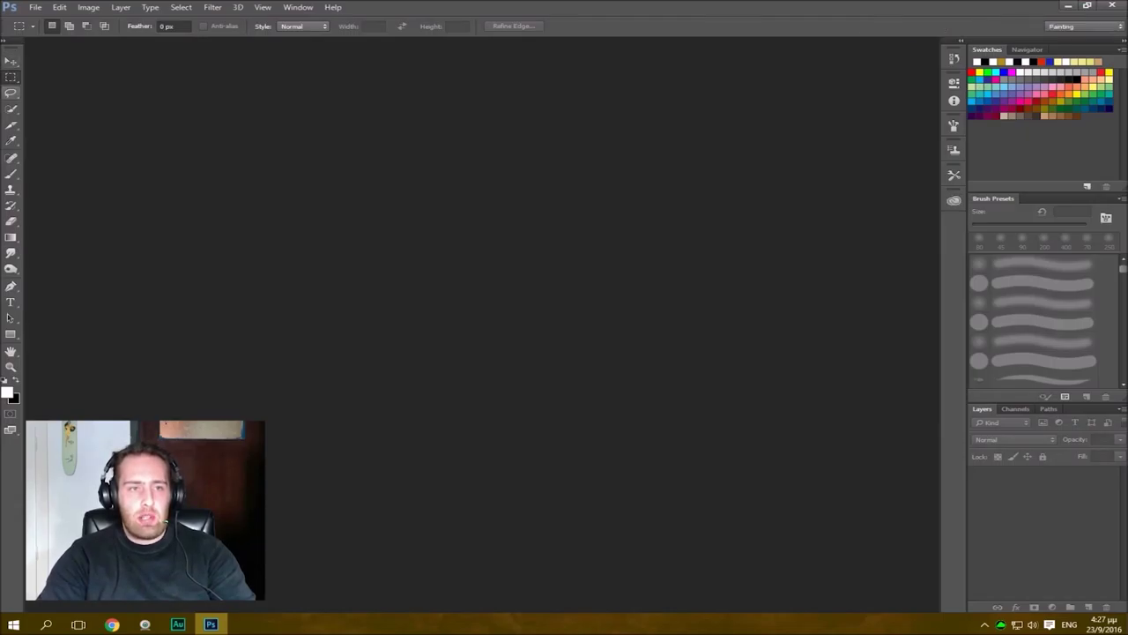
Look through the Move, Lasso, Quick Selection and Crop tools and their options, ending on the Move tool.
{"action": "left_click", "coordinate": [11, 62]}
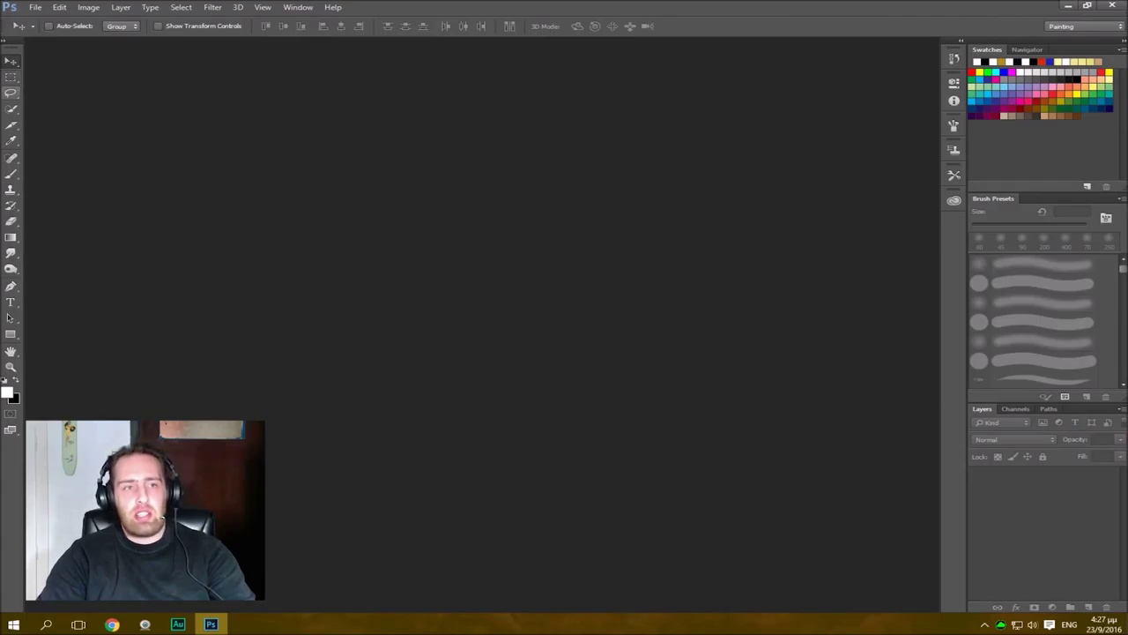
{"action": "left_click", "coordinate": [11, 92]}
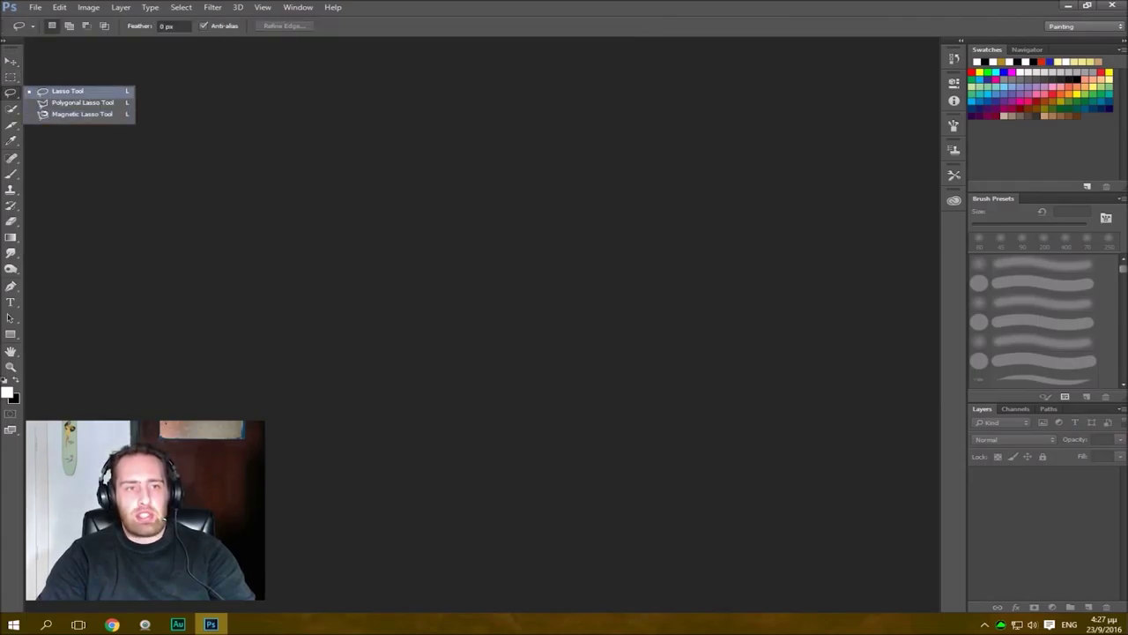
{"action": "left_click", "coordinate": [68, 92]}
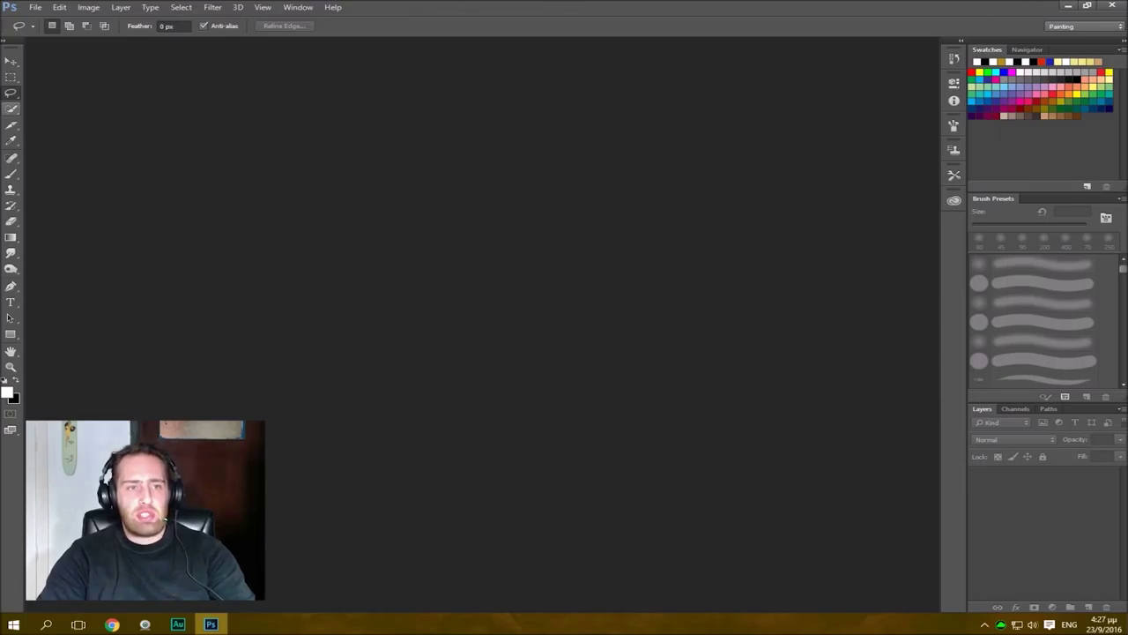
{"action": "left_click", "coordinate": [11, 107]}
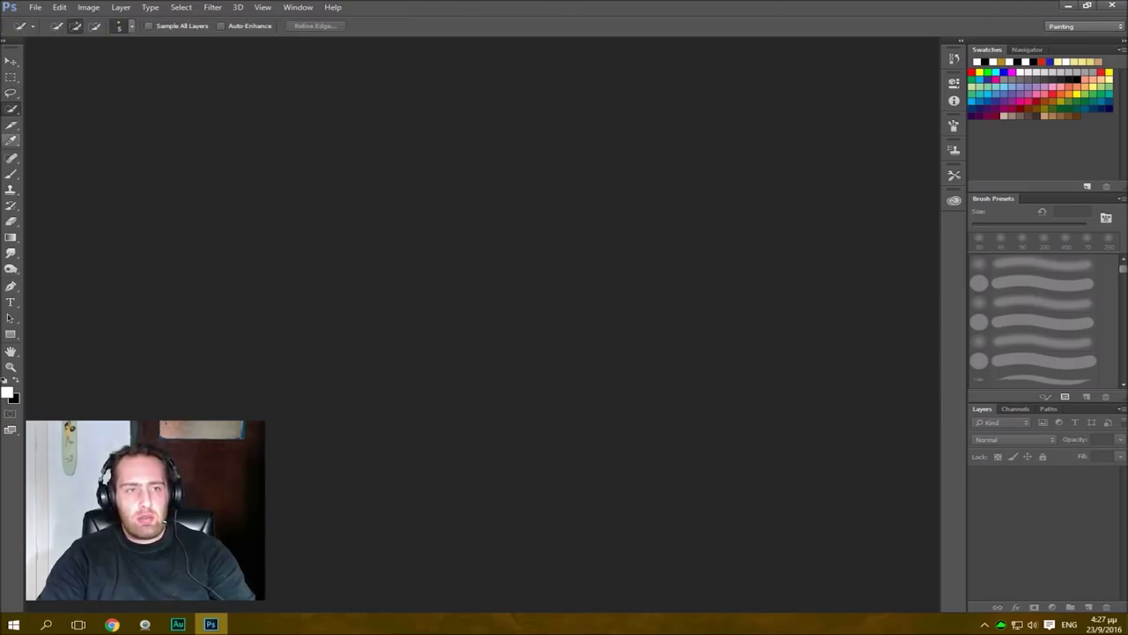
{"action": "left_click", "coordinate": [10, 93]}
{"action": "left_click", "coordinate": [11, 108]}
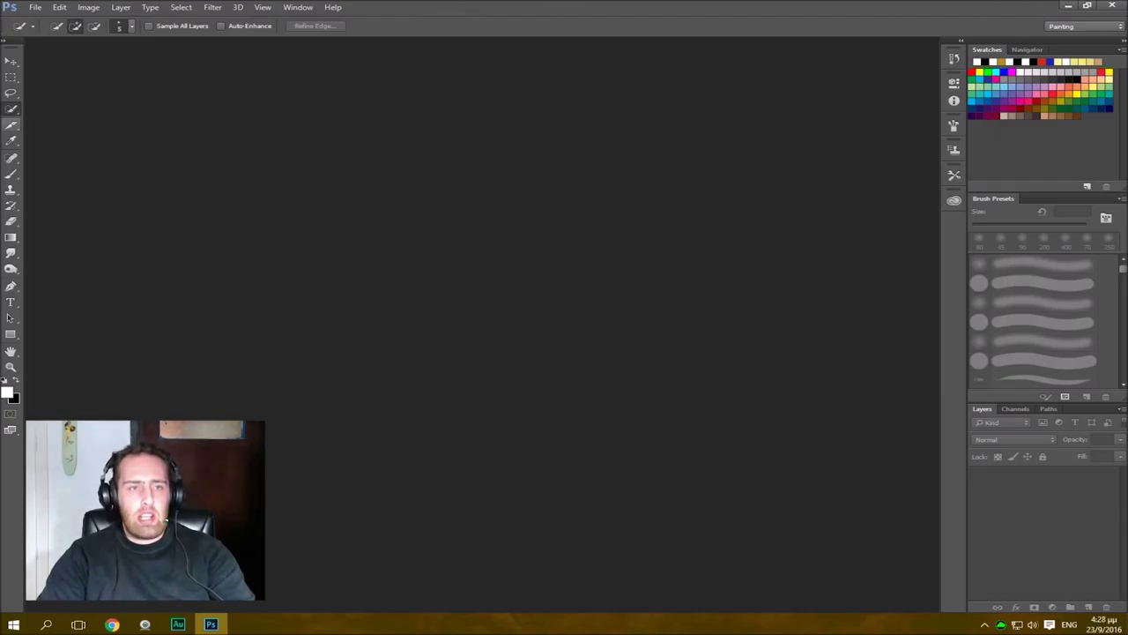
{"action": "left_click", "coordinate": [11, 125]}
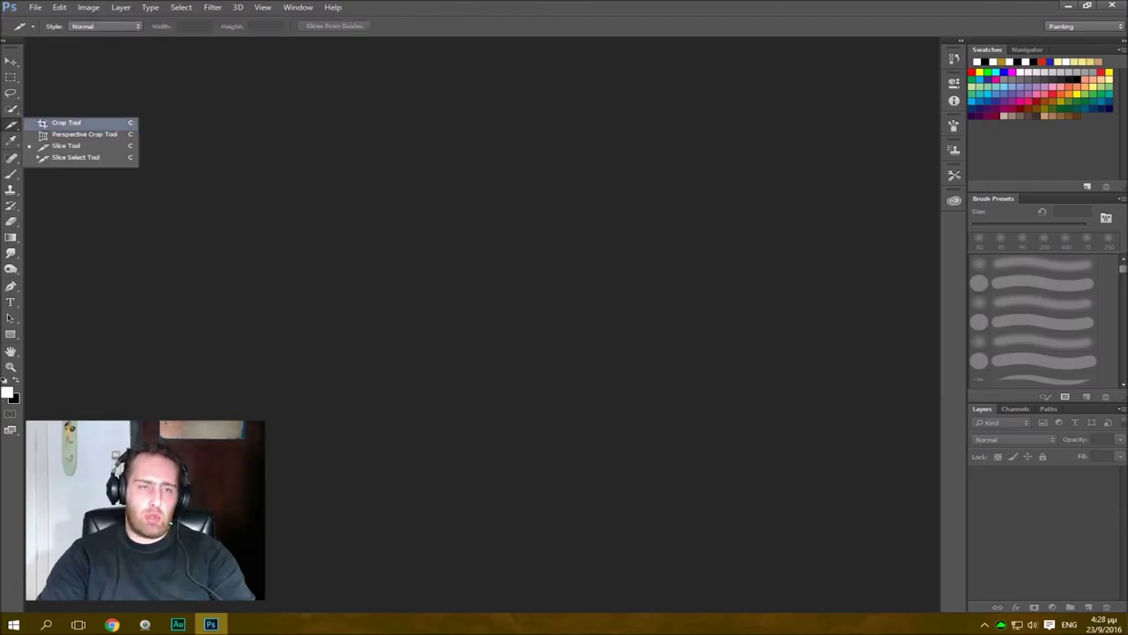
{"action": "left_click", "coordinate": [55, 125]}
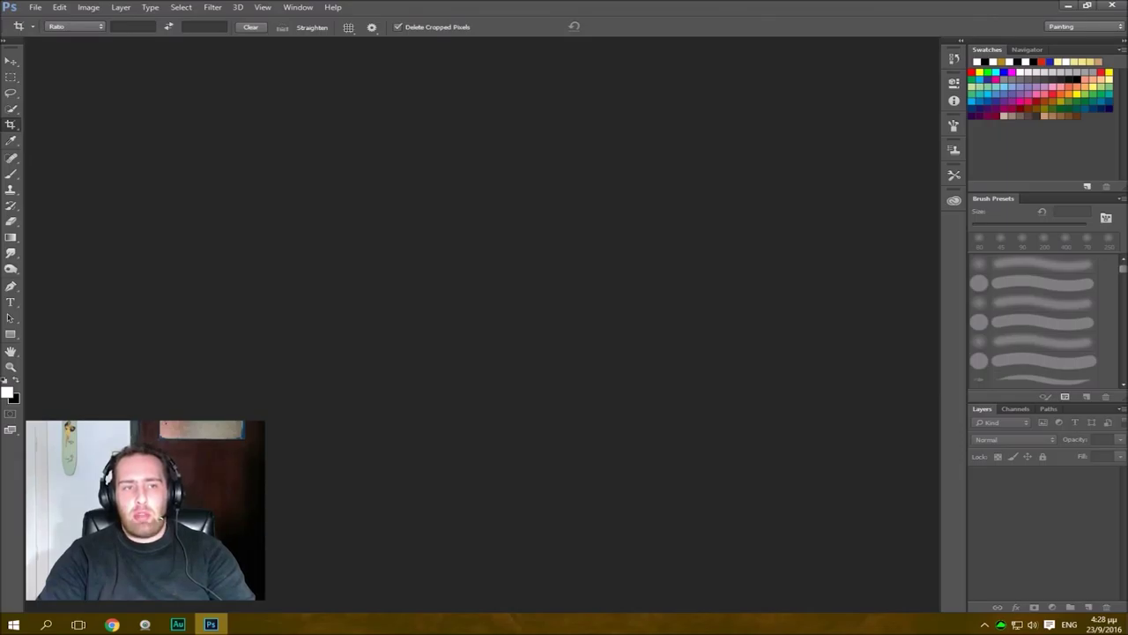
{"action": "left_click", "coordinate": [10, 61]}
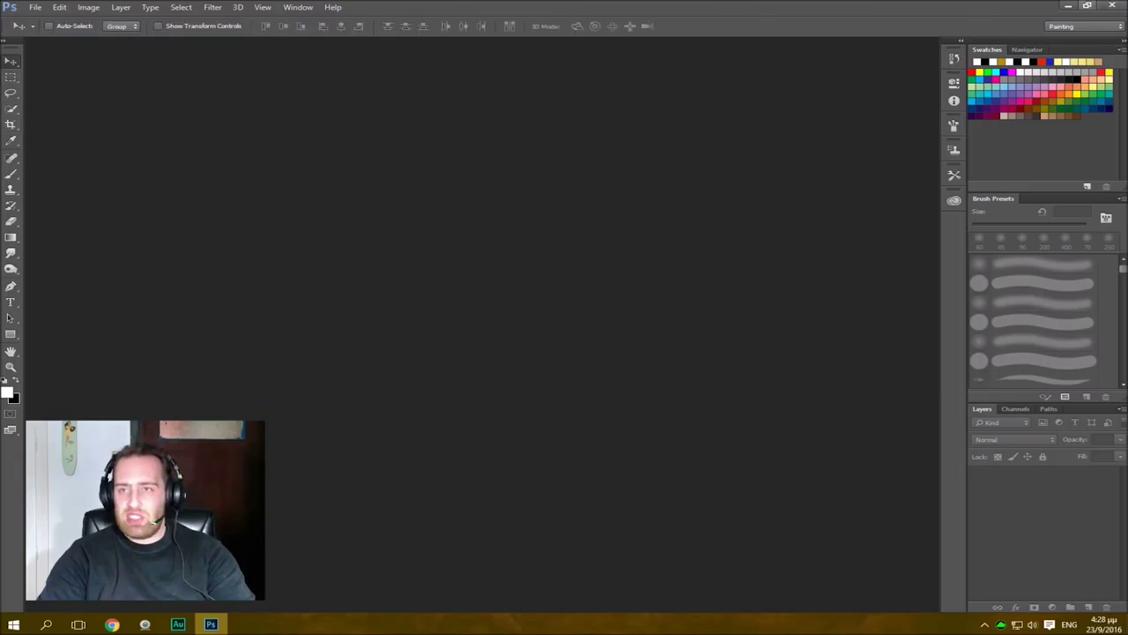
Open 3D_CASTLEVANIA_YOUTUBE.jpg from the desktop in Photoshop and duplicate its Background layer.
{"action": "left_click", "coordinate": [1068, 5]}
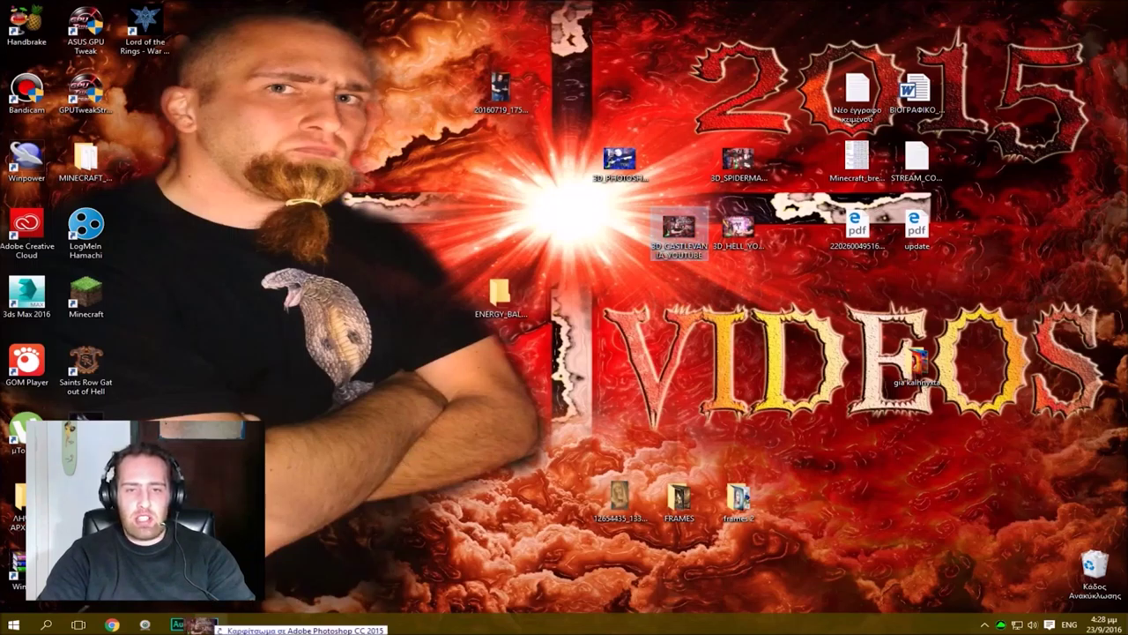
{"action": "left_click", "coordinate": [209, 624]}
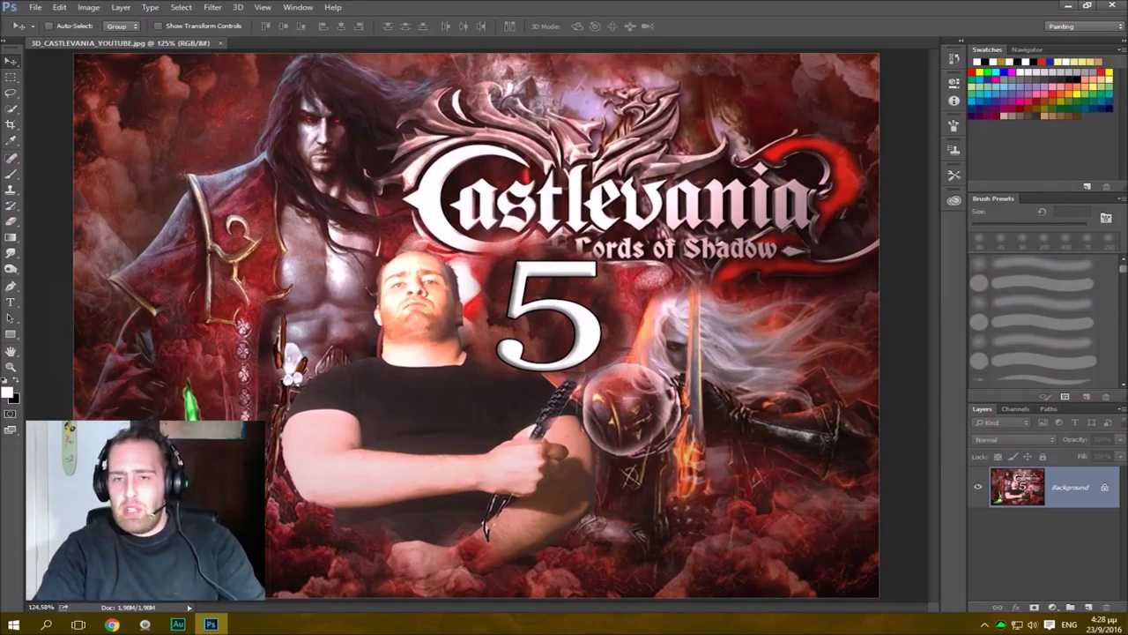
{"action": "key", "text": "ctrl+j"}
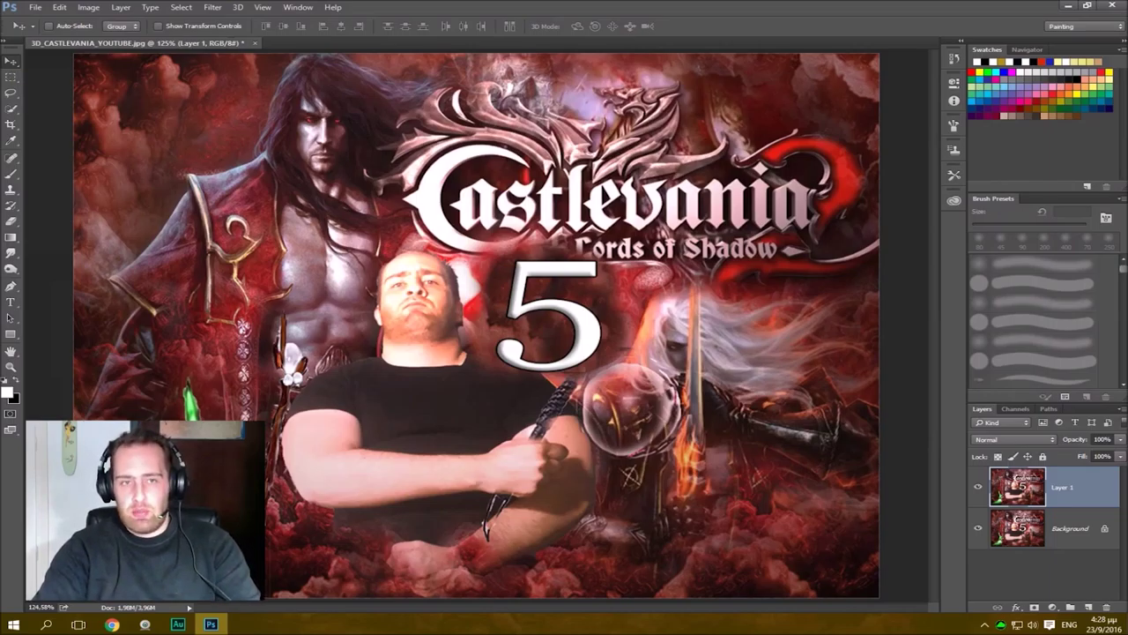
{"action": "left_click", "coordinate": [13, 158]}
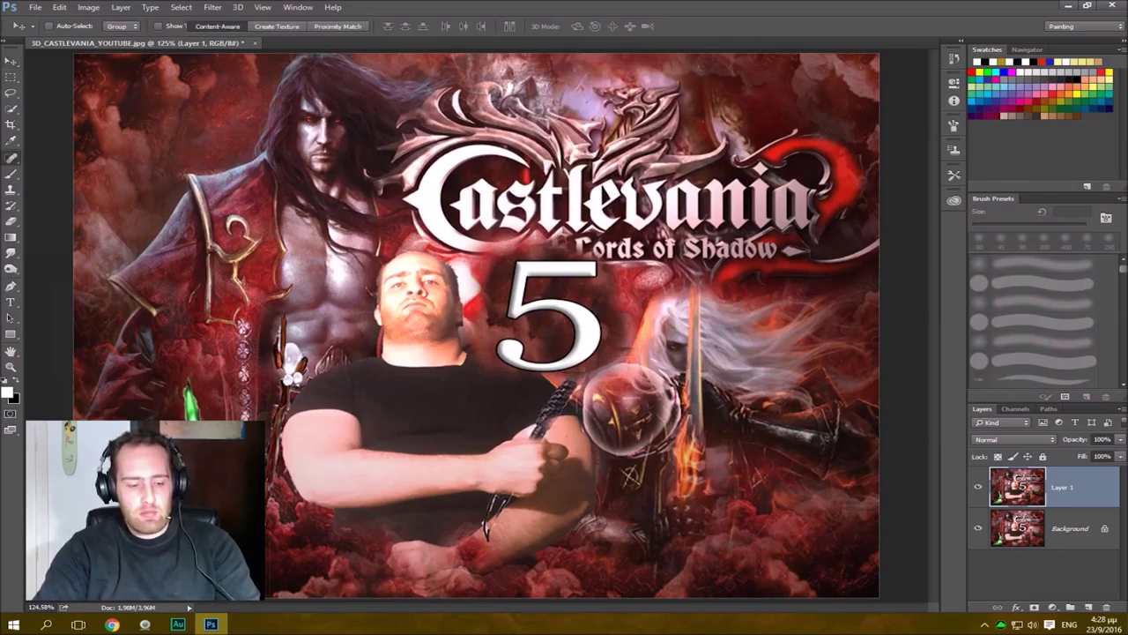
{"action": "key", "text": "v"}
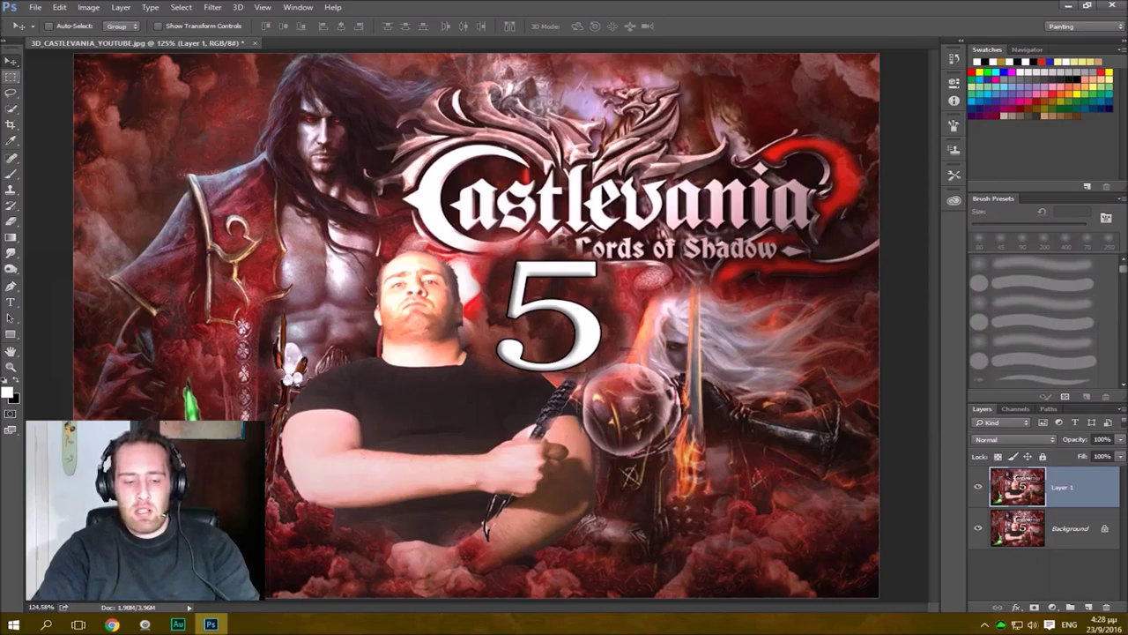
{"action": "left_click", "coordinate": [10, 77]}
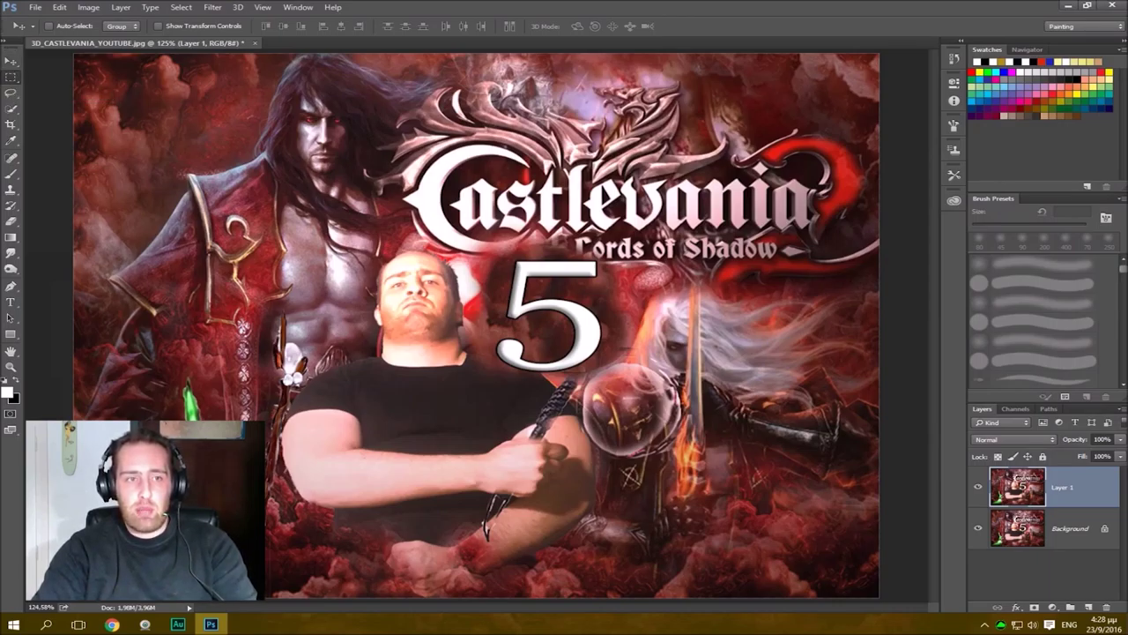
{"action": "key", "text": "v"}
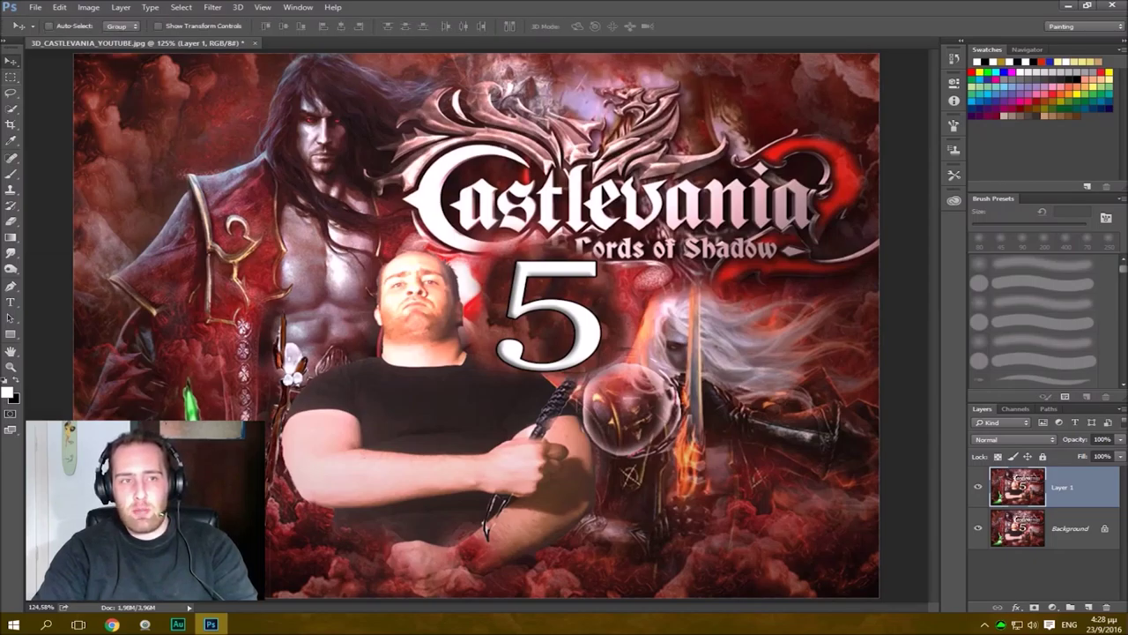
{"action": "key", "text": "m"}
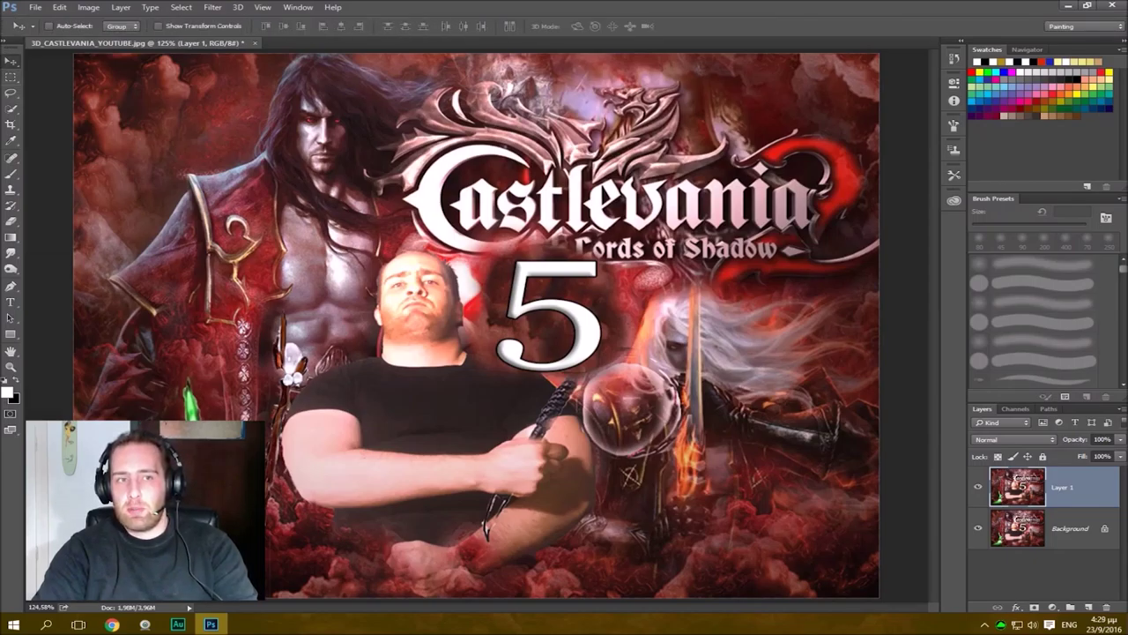
{"action": "left_click", "coordinate": [10, 61]}
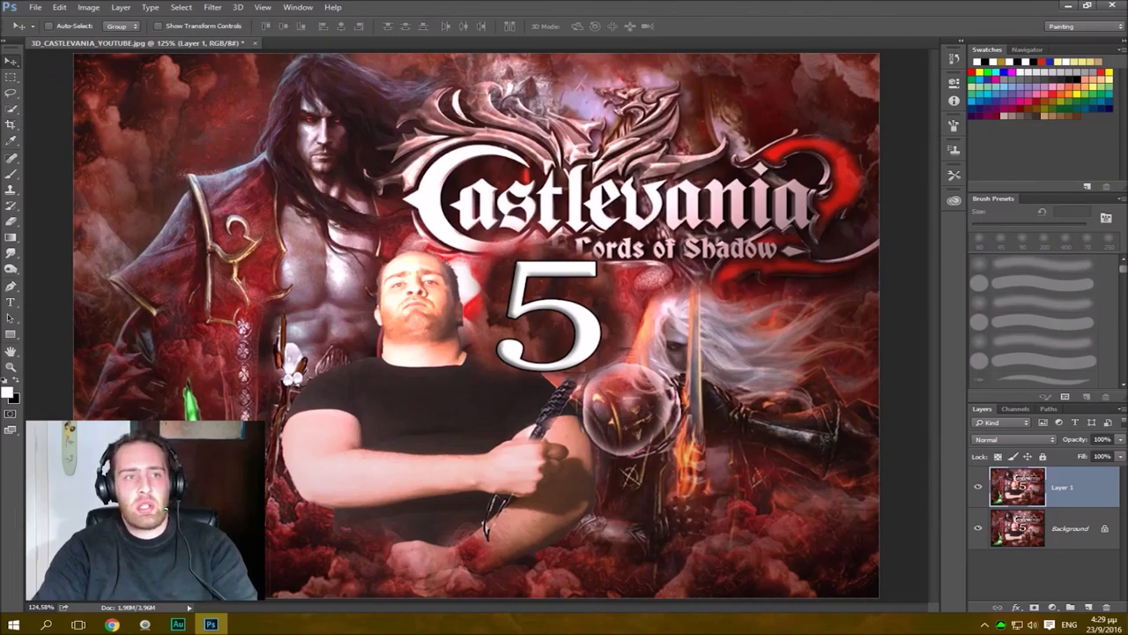
{"action": "key", "text": "m"}
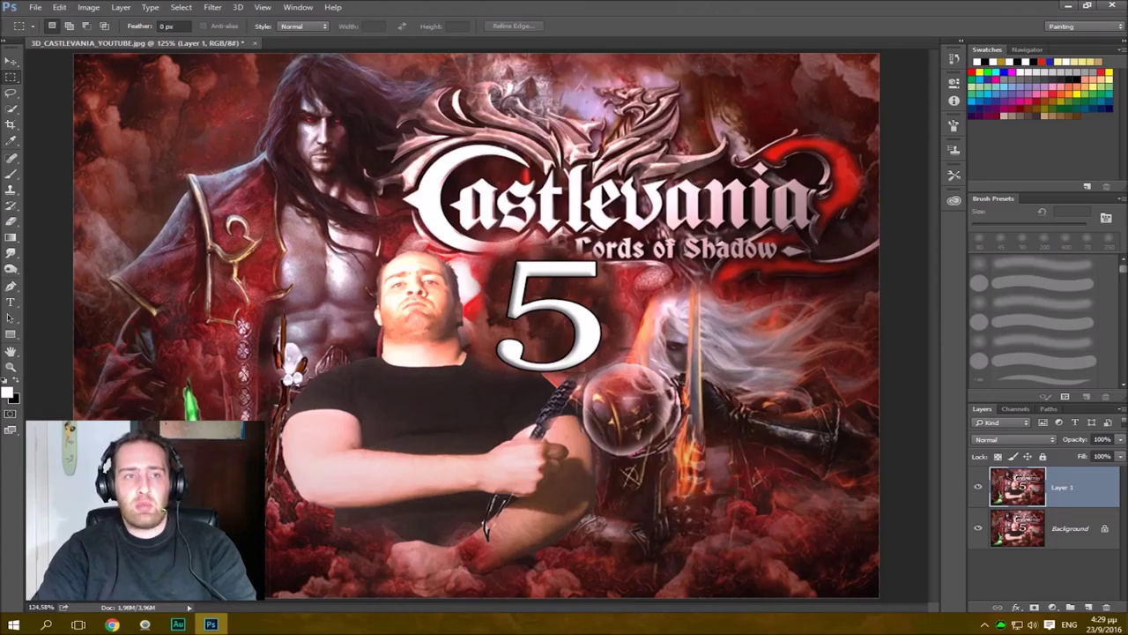
{"action": "left_click", "coordinate": [11, 61]}
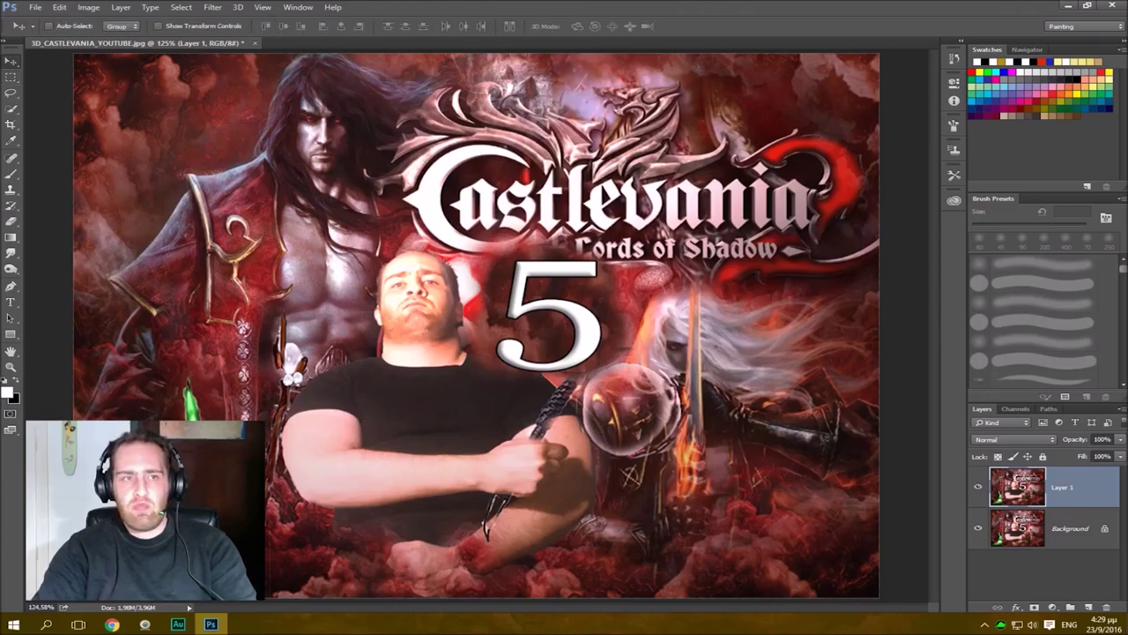
Examine the Move tool's preset options and the list of available workspaces.
{"action": "left_click", "coordinate": [32, 26]}
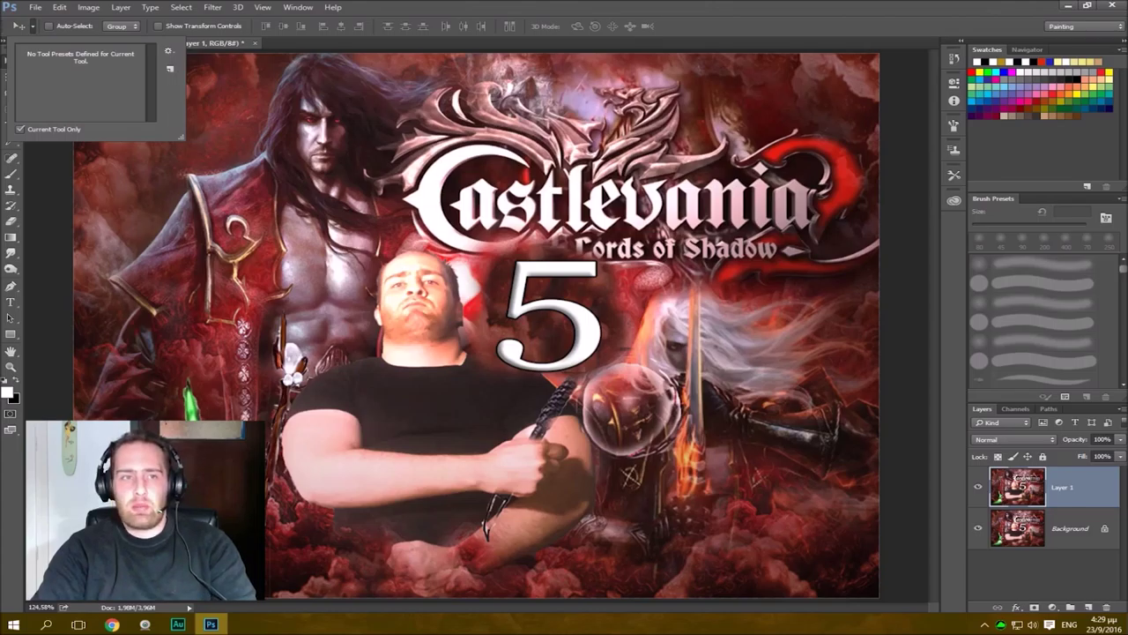
{"action": "left_click", "coordinate": [168, 50]}
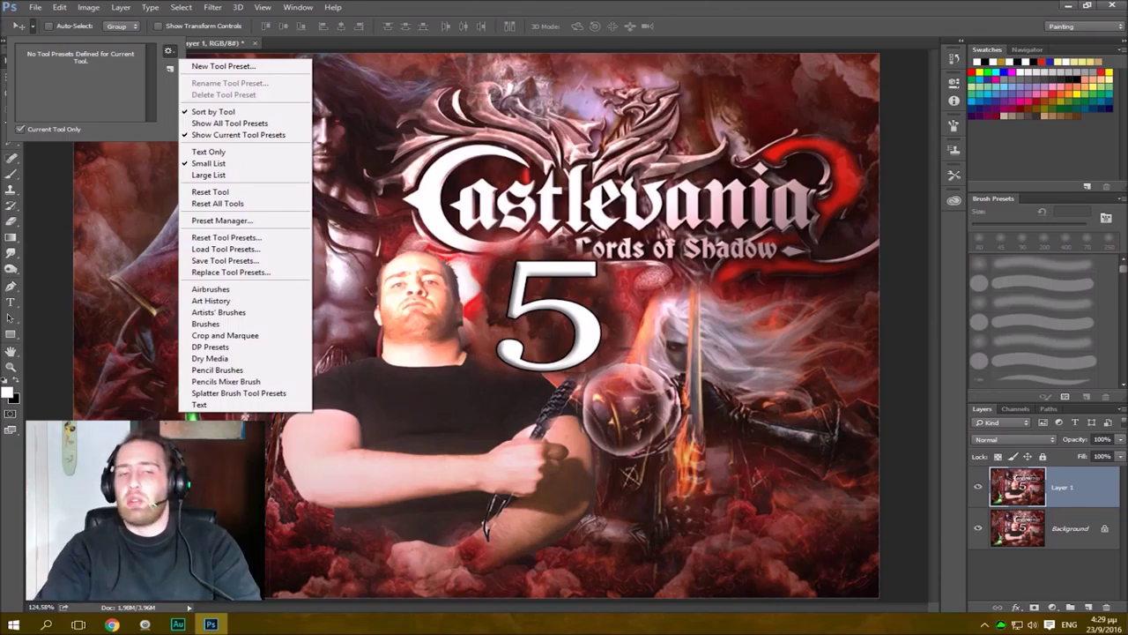
{"action": "key", "text": "Escape"}
{"action": "key", "text": "Escape"}
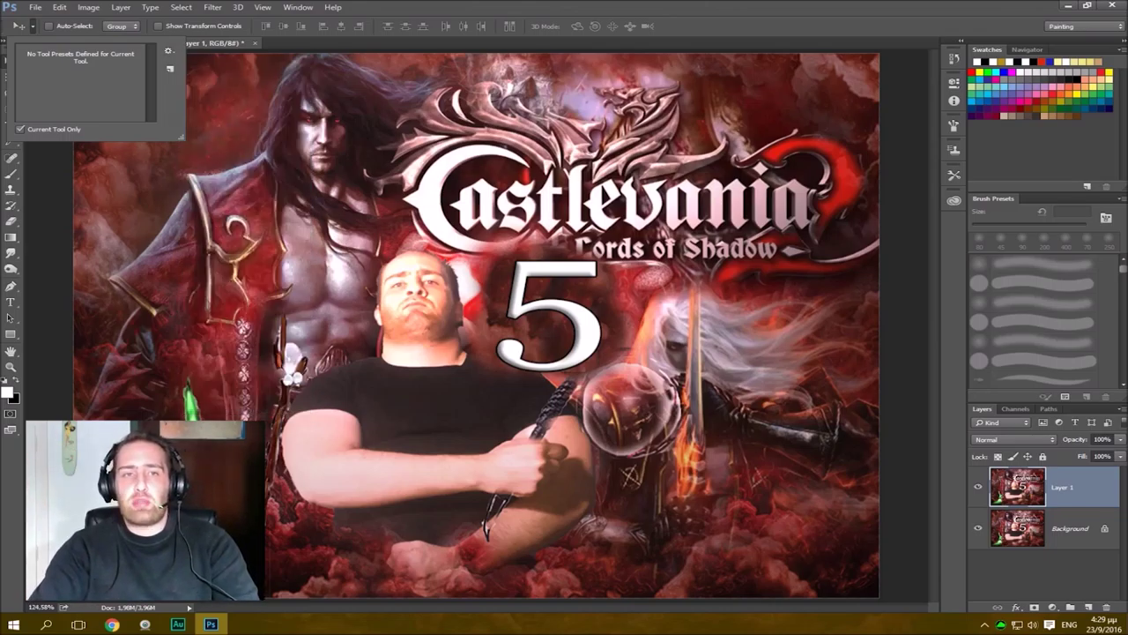
{"action": "left_click", "coordinate": [298, 7]}
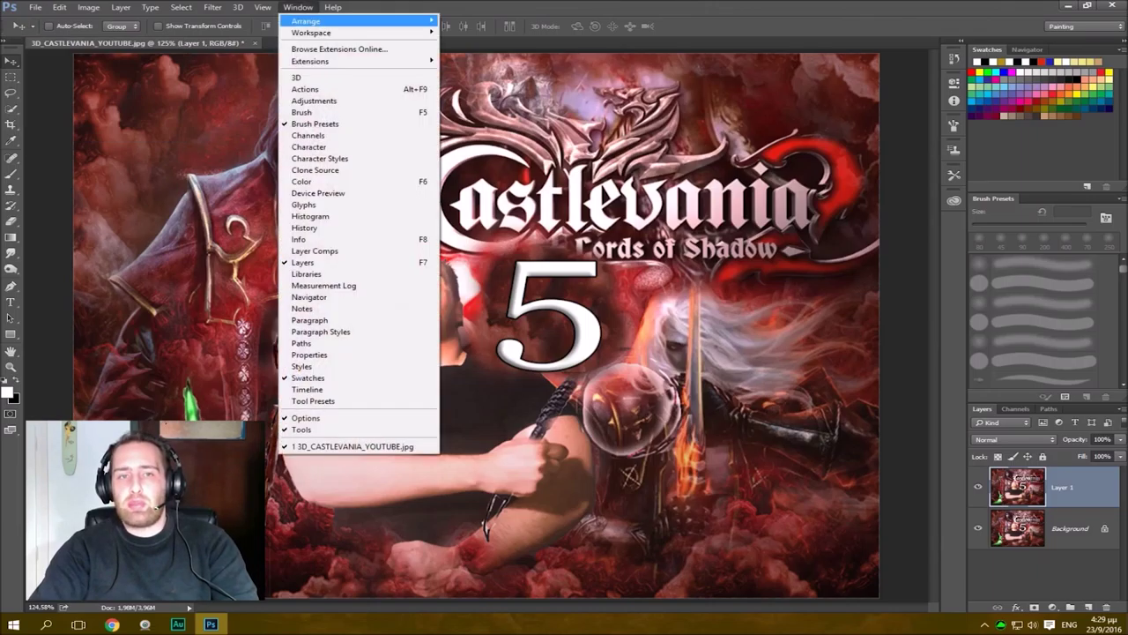
{"action": "mouse_move", "coordinate": [352, 31]}
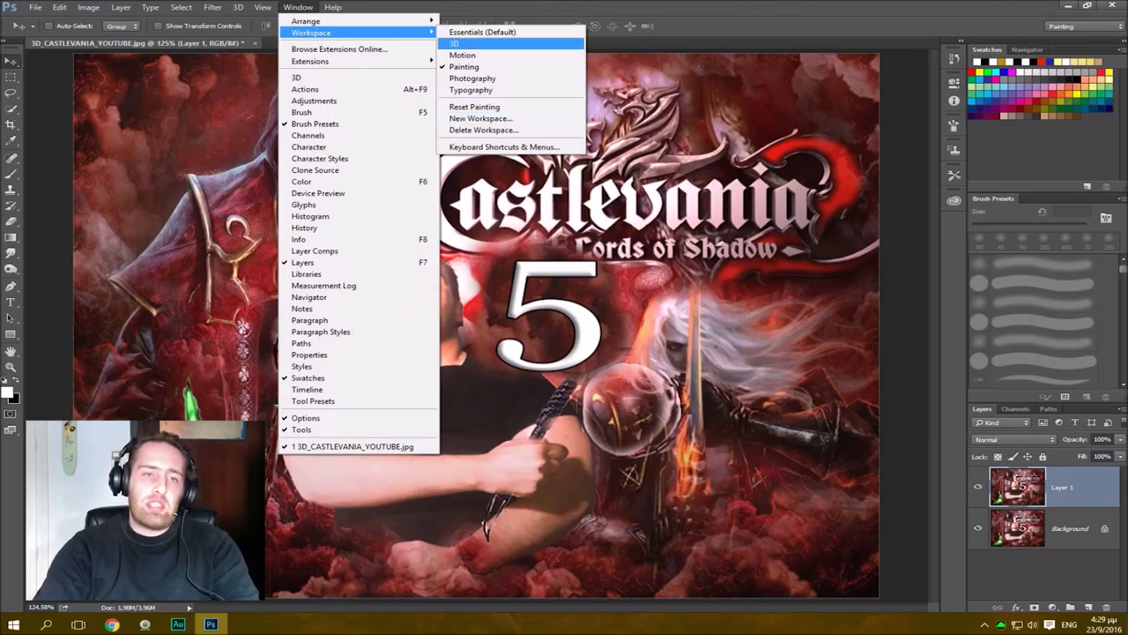
{"action": "mouse_move", "coordinate": [317, 32]}
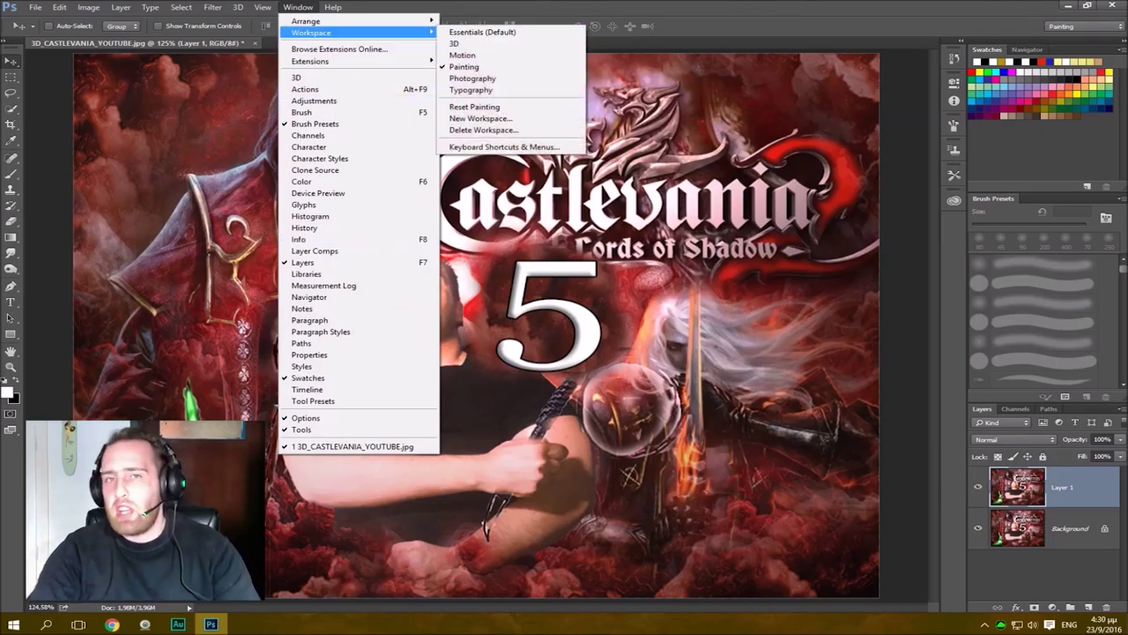
{"action": "key", "text": "Escape"}
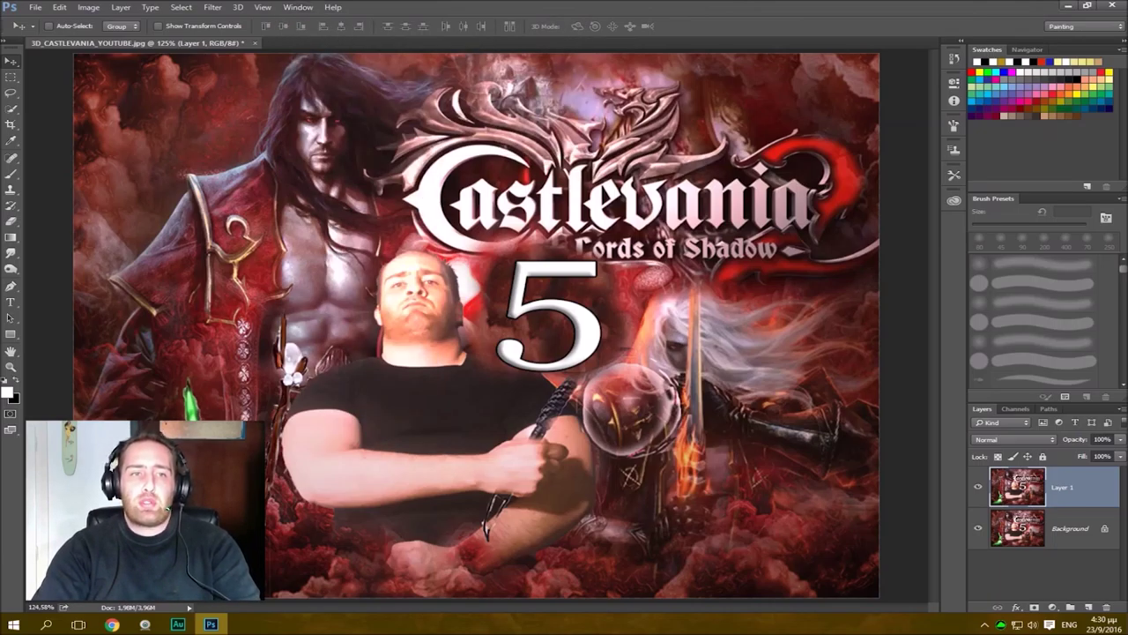
With the Move tool's auto-select target set to Group, try moving the duplicated layer around over the Background.
{"action": "left_click", "coordinate": [122, 26]}
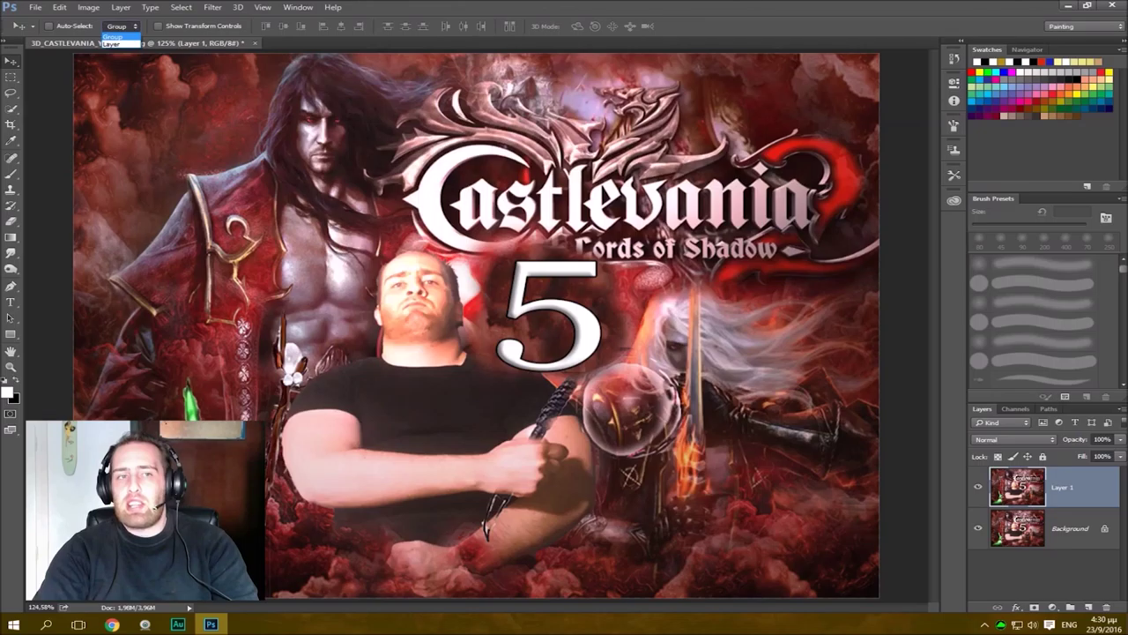
{"action": "left_click", "coordinate": [118, 37]}
{"action": "left_click_drag", "start_coordinate": [583, 139], "coordinate": [558, 156]}
{"action": "left_click_drag", "start_coordinate": [525, 330], "coordinate": [553, 274]}
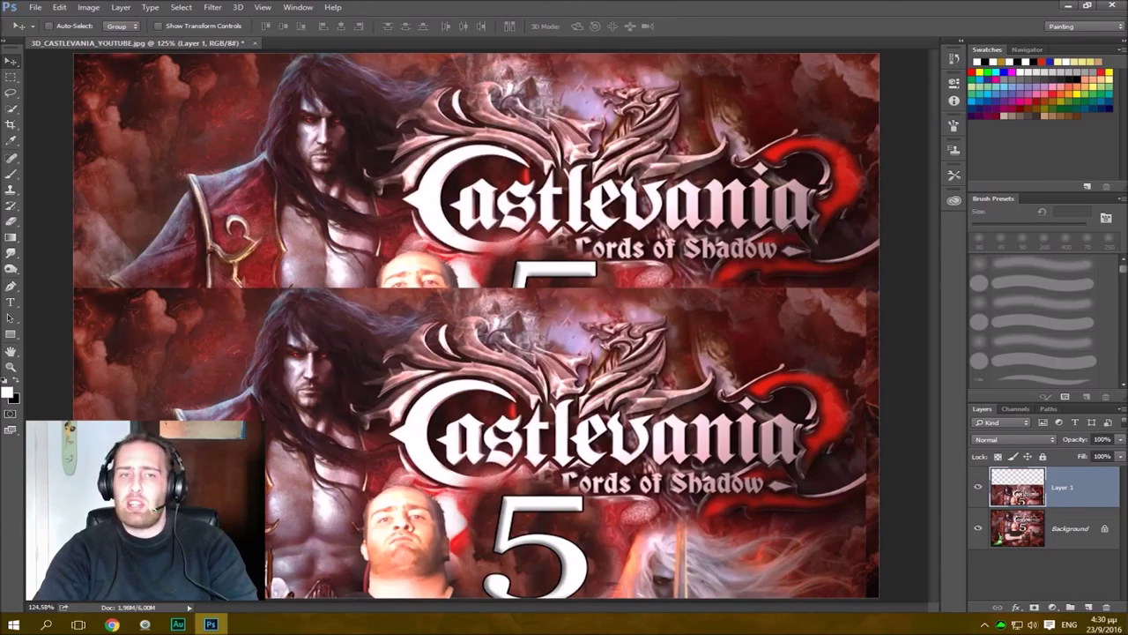
{"action": "left_click_drag", "start_coordinate": [488, 383], "coordinate": [571, 355]}
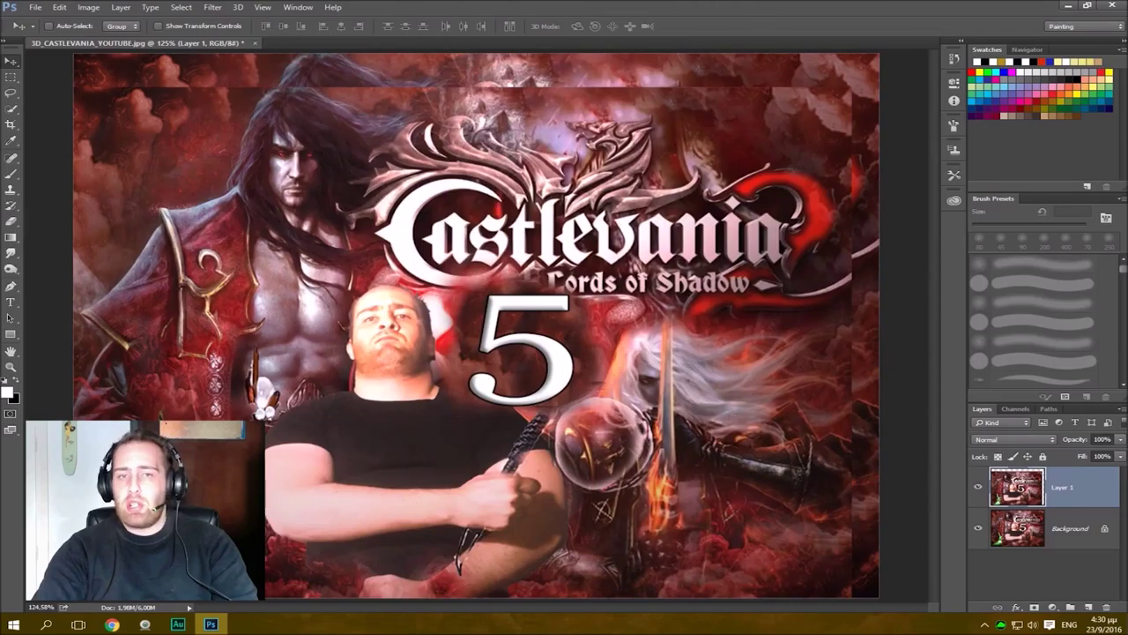
{"action": "left_click_drag", "start_coordinate": [467, 197], "coordinate": [494, 165]}
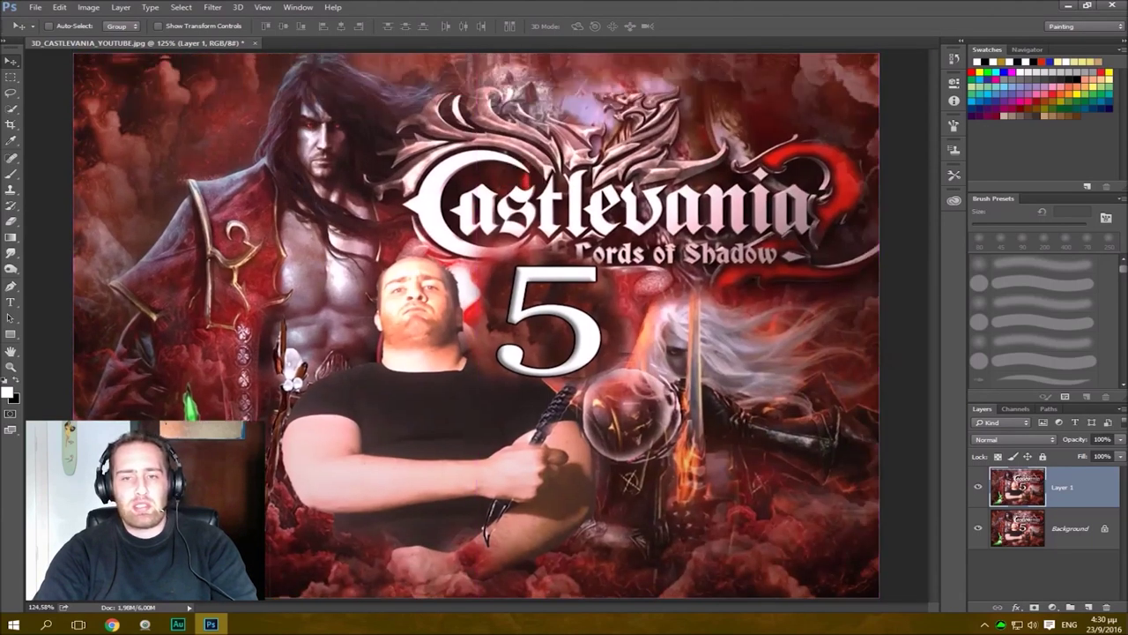
{"action": "left_click_drag", "start_coordinate": [628, 292], "coordinate": [323, 130]}
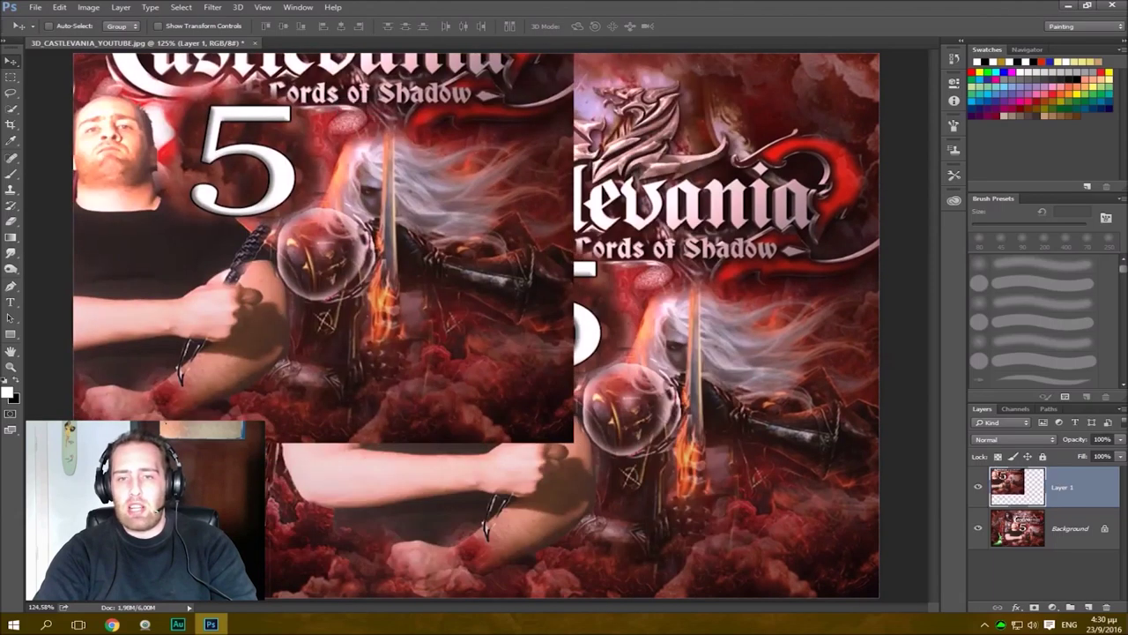
{"action": "left_click_drag", "start_coordinate": [416, 251], "coordinate": [535, 301]}
Show transform controls for the Move tool and move the duplicated layer back into alignment with the canvas.
{"action": "left_click", "coordinate": [159, 26]}
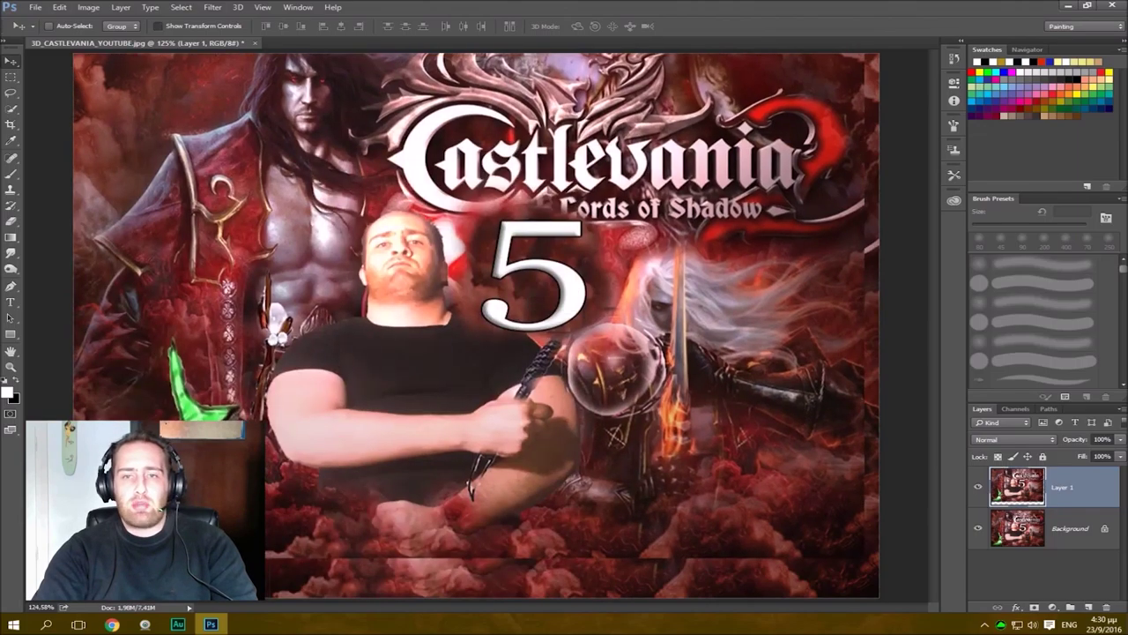
{"action": "left_click_drag", "start_coordinate": [334, 113], "coordinate": [352, 160]}
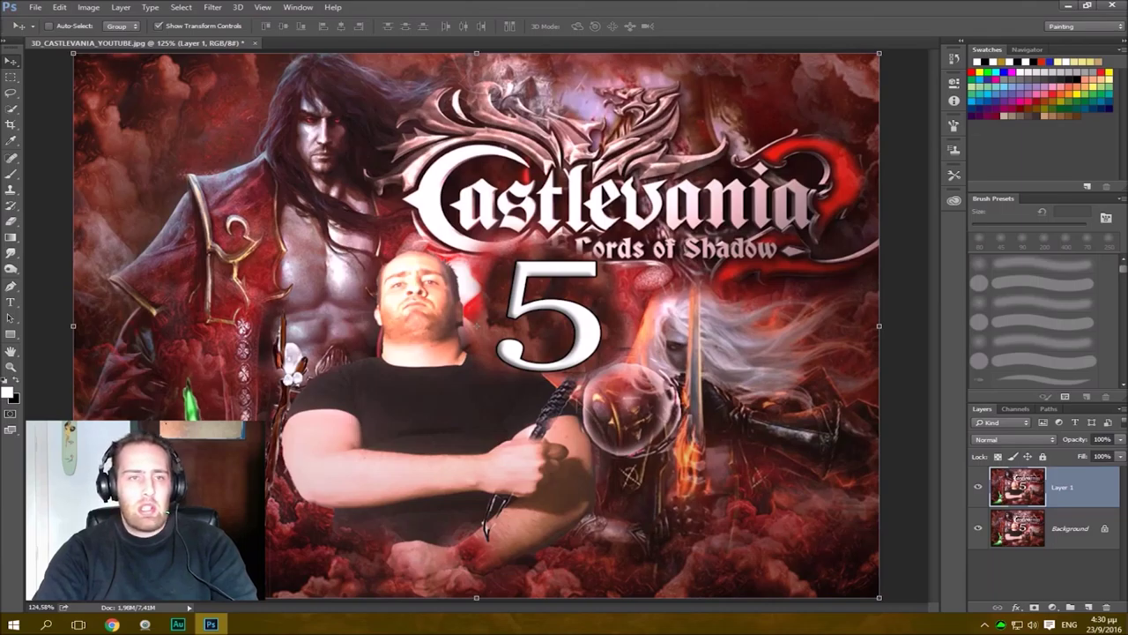
Turn off the Move tool's transform controls and free-transform the duplicated layer to about 77% width and 68% height.
{"action": "left_click_drag", "start_coordinate": [391, 199], "coordinate": [403, 171]}
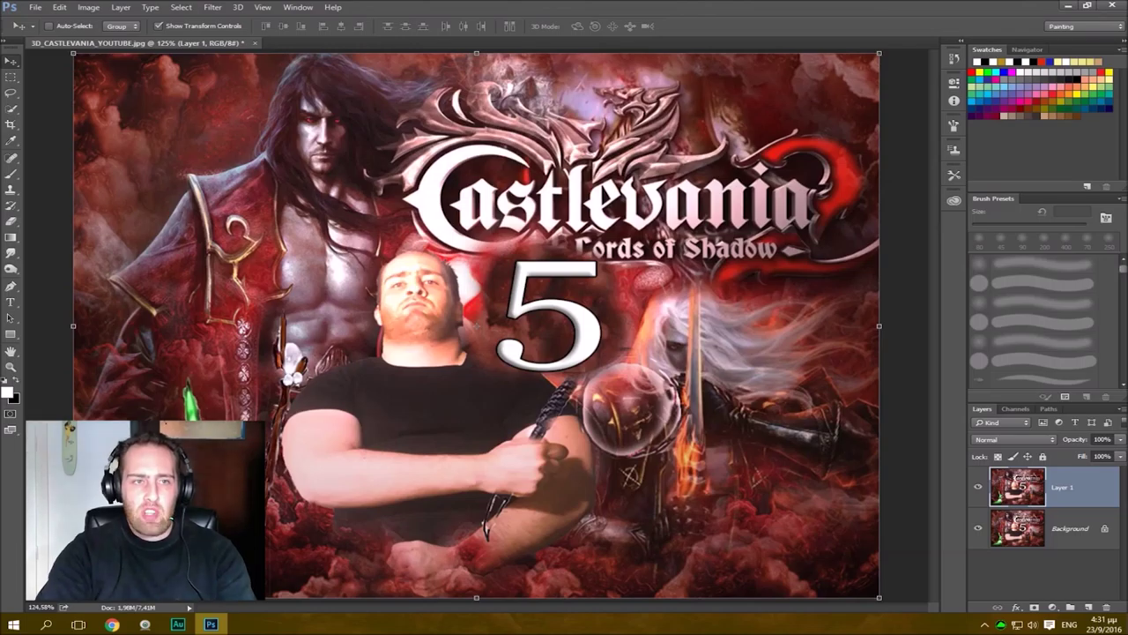
{"action": "left_click", "coordinate": [158, 26]}
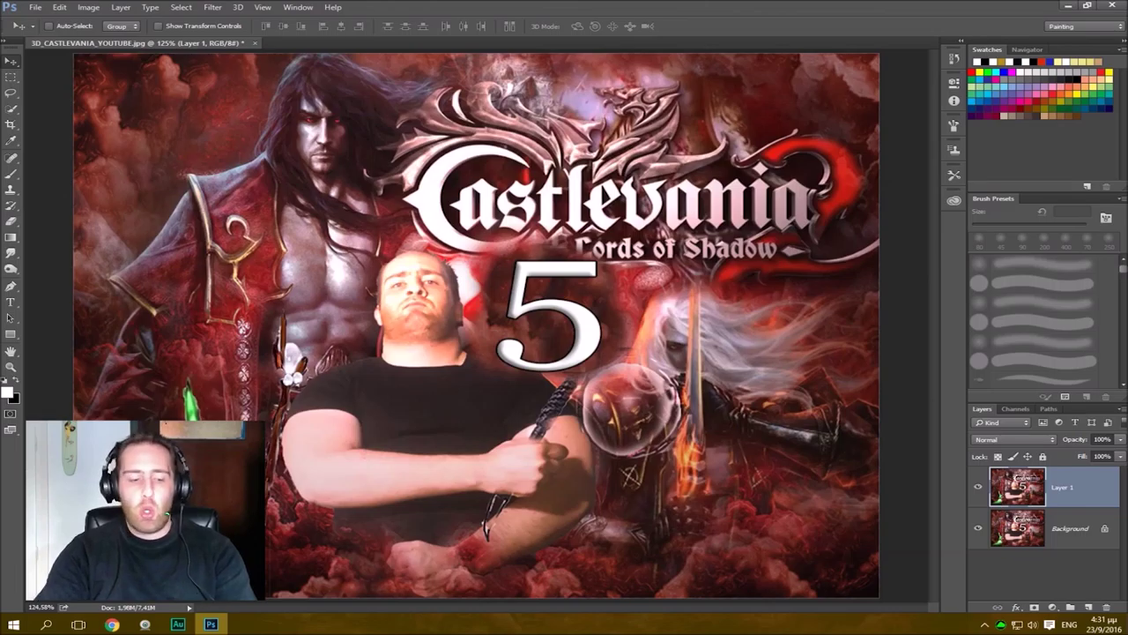
{"action": "key", "text": "ctrl"}
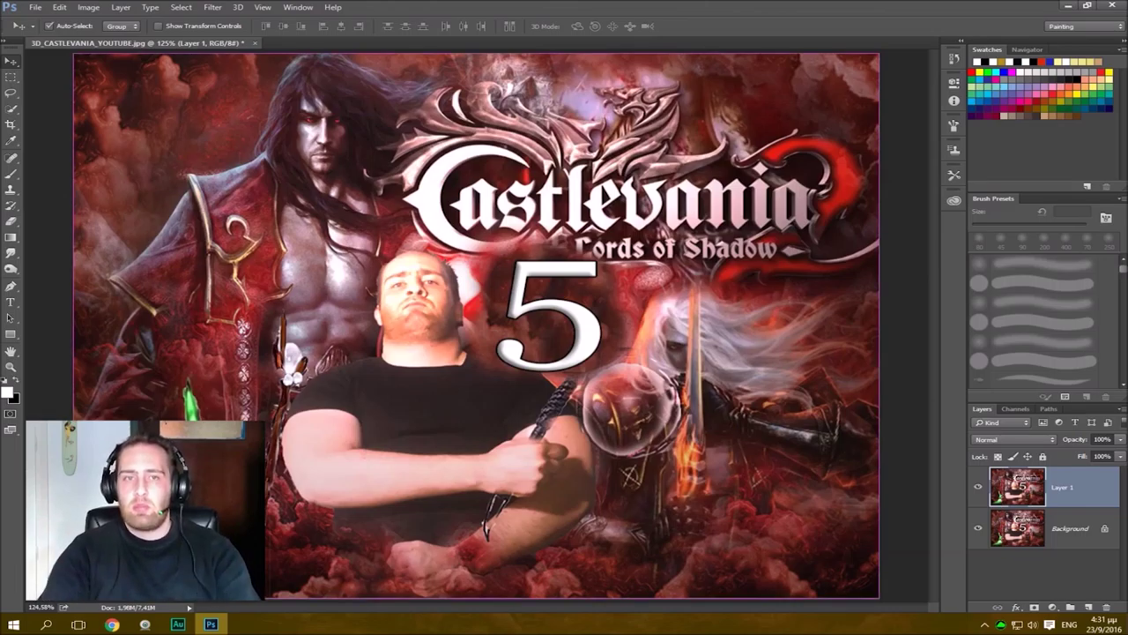
{"action": "key", "text": "ctrl+t"}
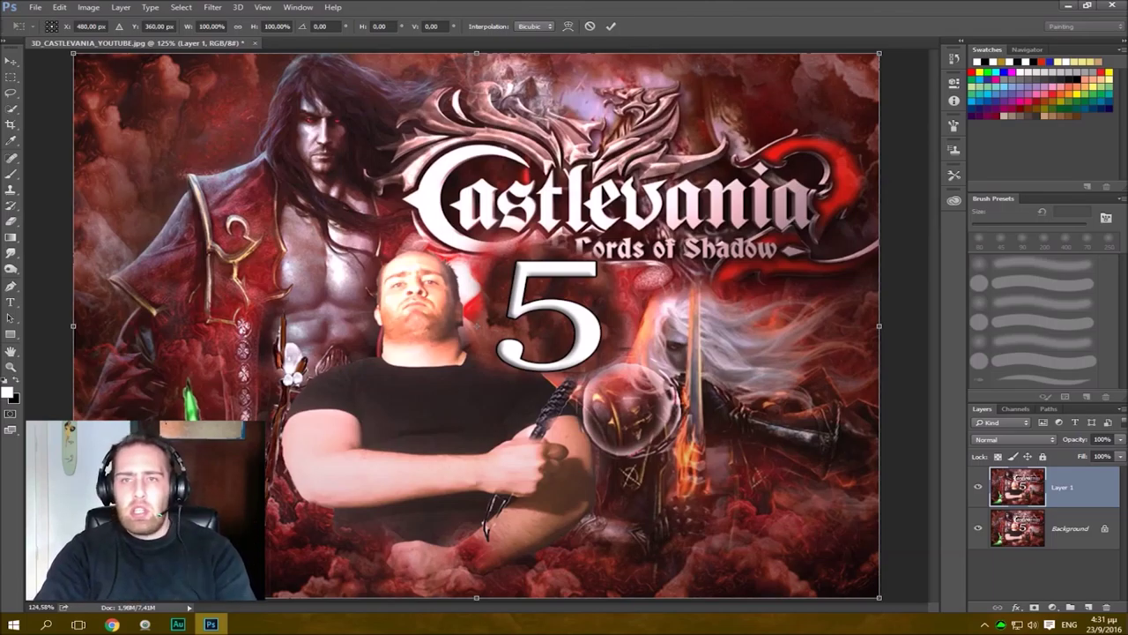
{"action": "left_click_drag", "start_coordinate": [878, 52], "coordinate": [855, 82]}
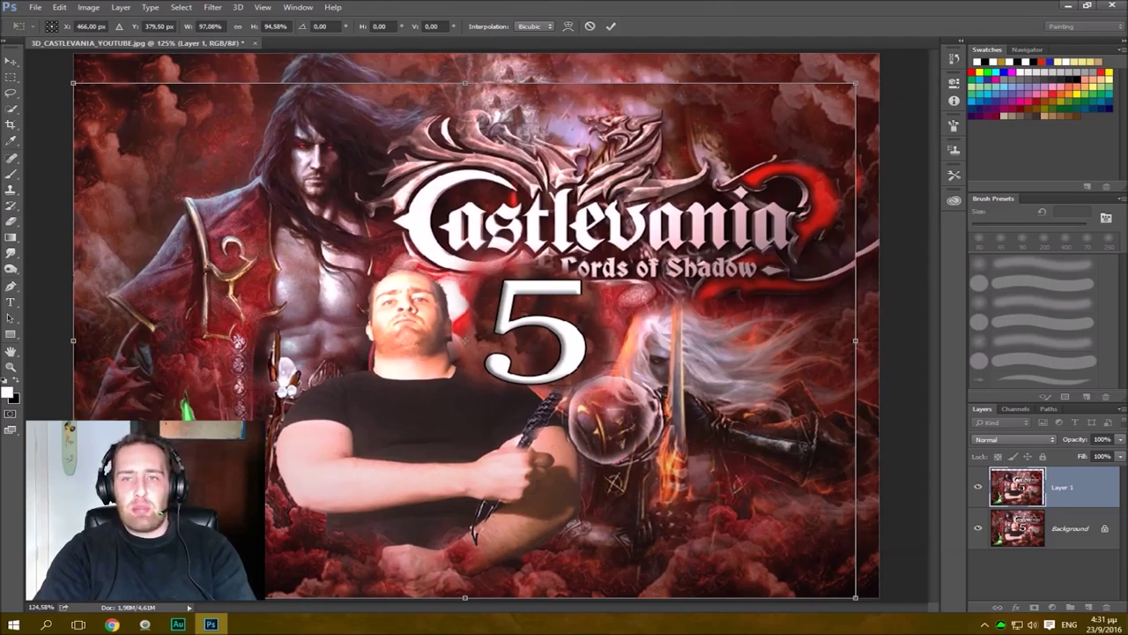
{"action": "left_click_drag", "start_coordinate": [856, 83], "coordinate": [696, 229]}
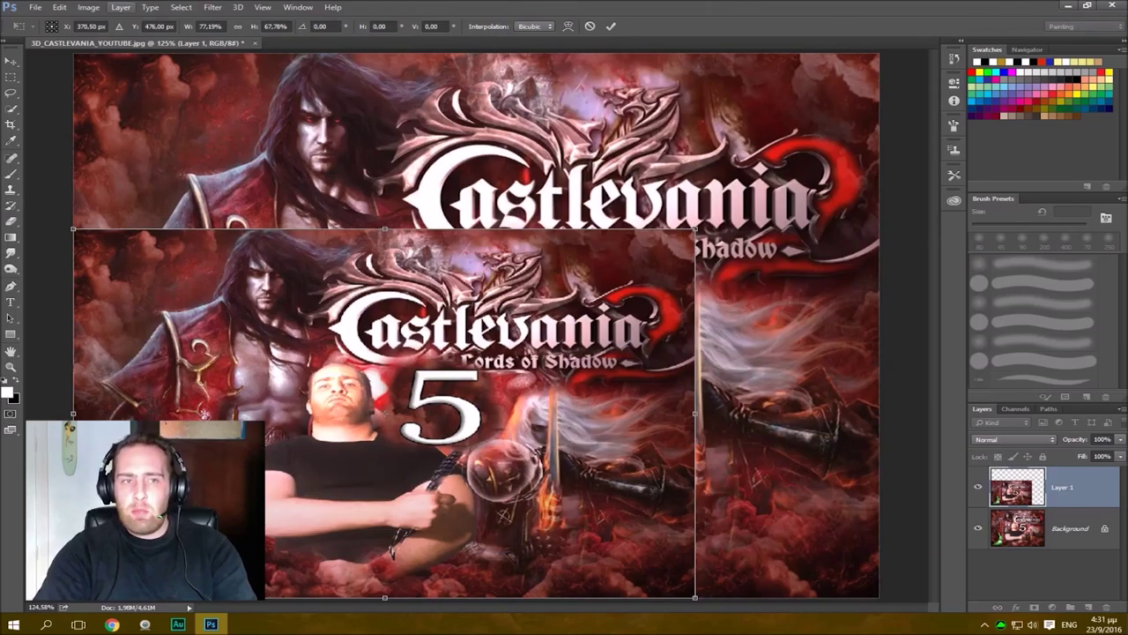
Move the scaled layer toward the middle of the canvas and stretch its height to about 73%.
{"action": "left_click", "coordinate": [88, 7]}
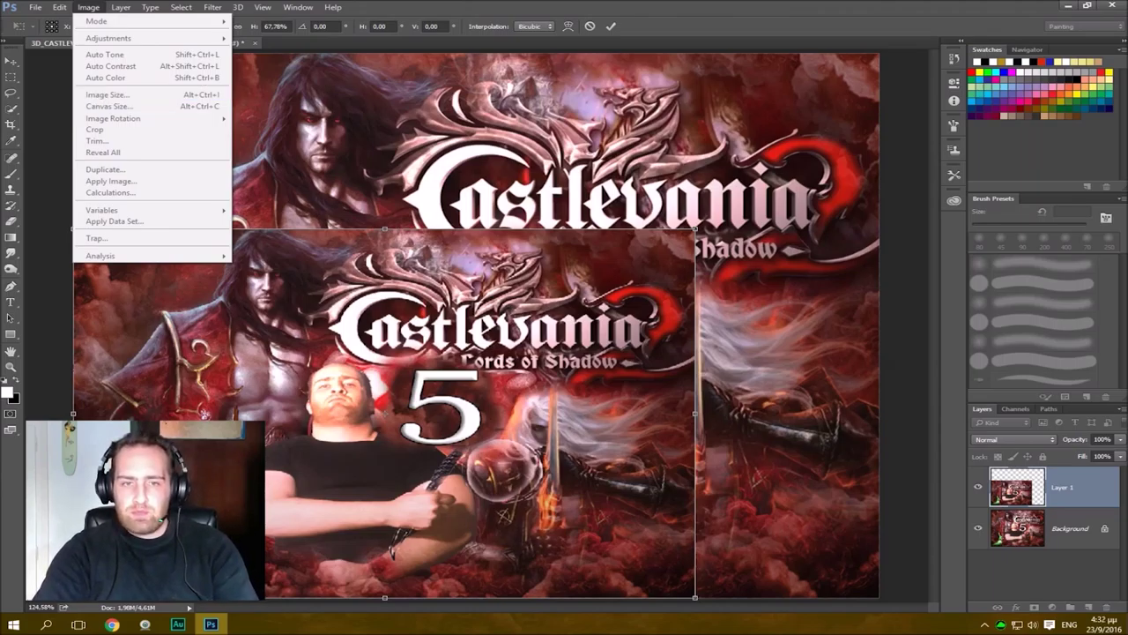
{"action": "left_click", "coordinate": [509, 304]}
{"action": "left_click_drag", "start_coordinate": [510, 304], "coordinate": [602, 194]}
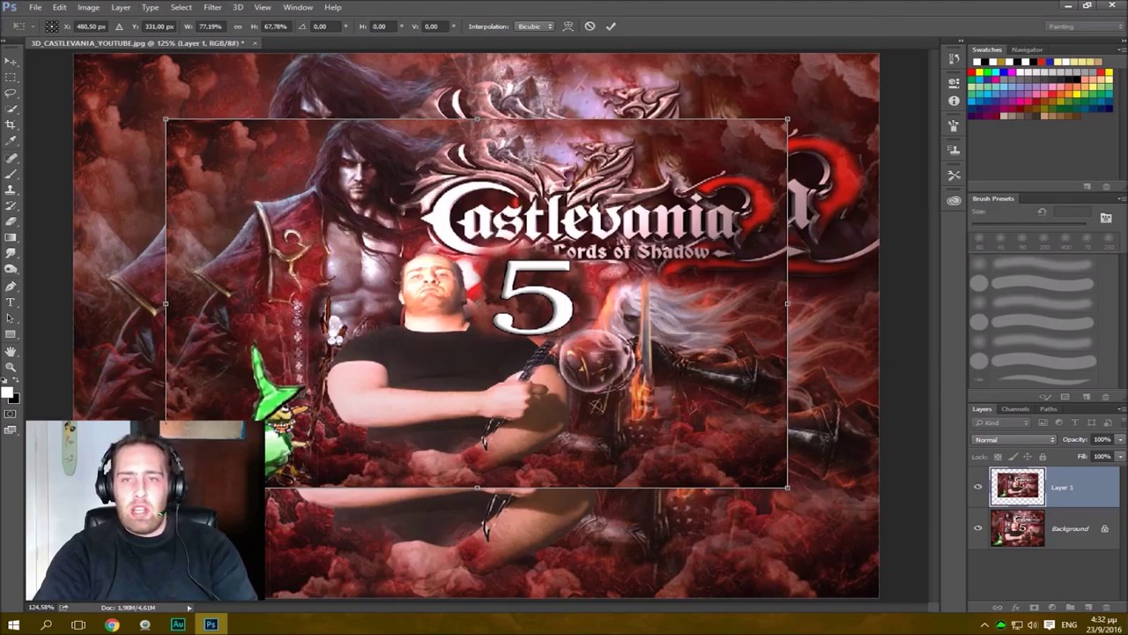
{"action": "left_click_drag", "start_coordinate": [787, 119], "coordinate": [782, 89]}
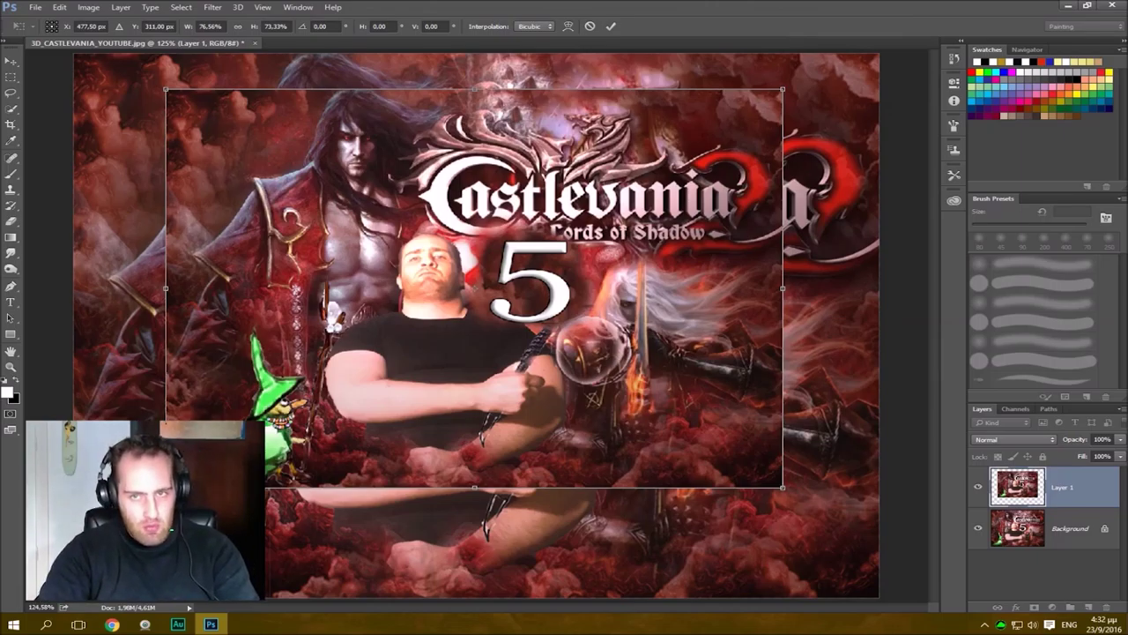
Try rotating the layer by about 25°, undo the rotation, and shift the layer around the canvas centre.
{"action": "left_click_drag", "start_coordinate": [809, 81], "coordinate": [703, 238]}
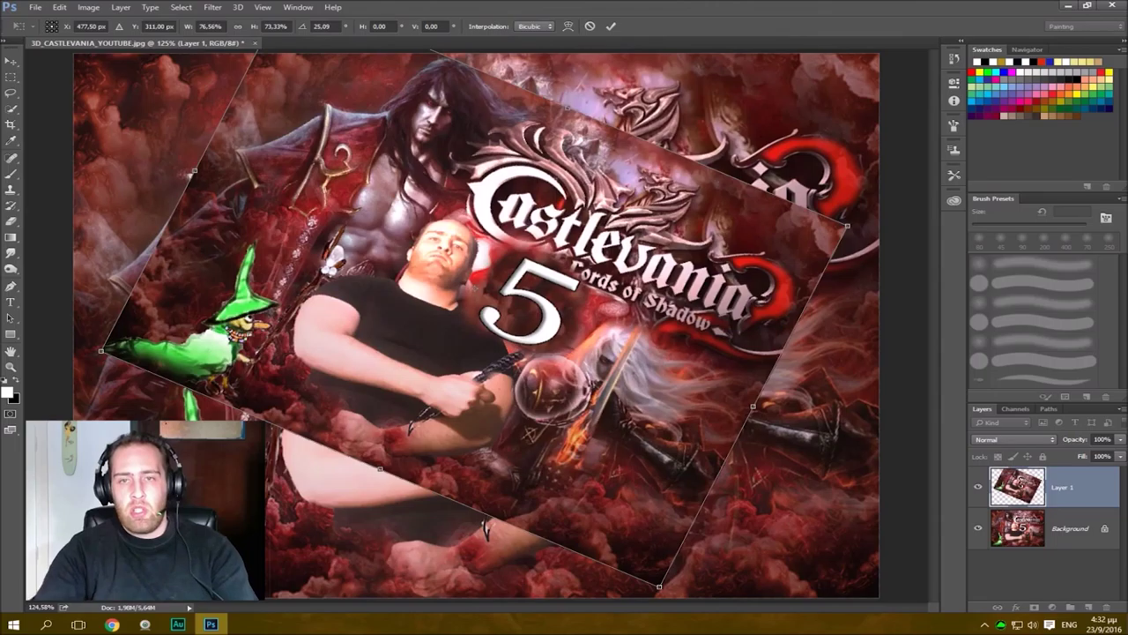
{"action": "key", "text": "ctrl+z"}
{"action": "left_click_drag", "start_coordinate": [608, 192], "coordinate": [582, 251]}
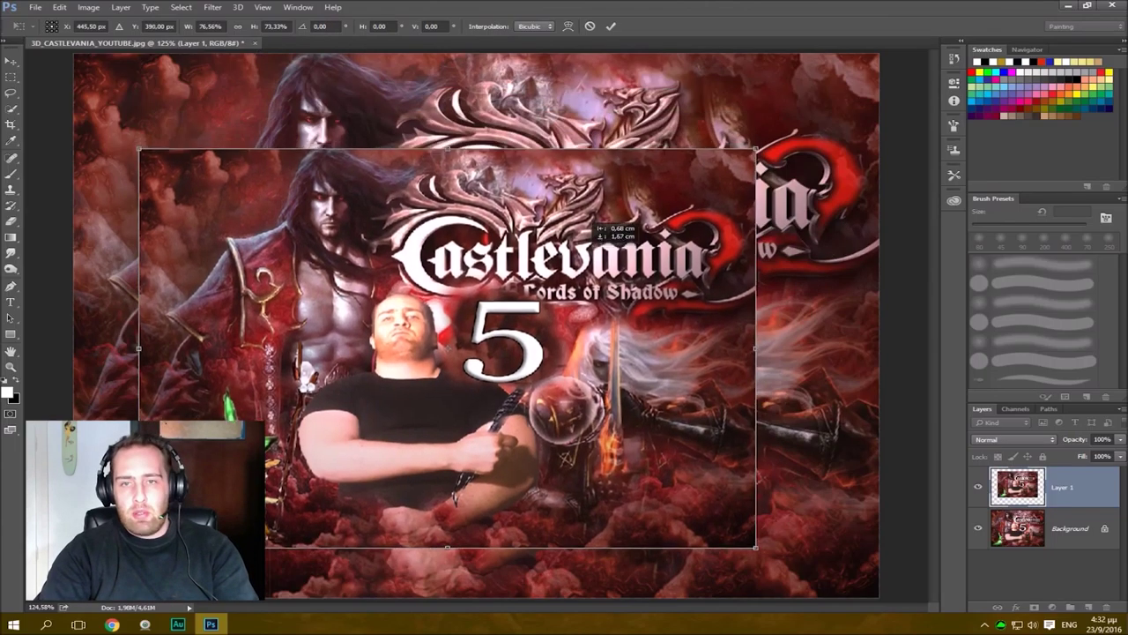
{"action": "left_click_drag", "start_coordinate": [447, 347], "coordinate": [467, 312]}
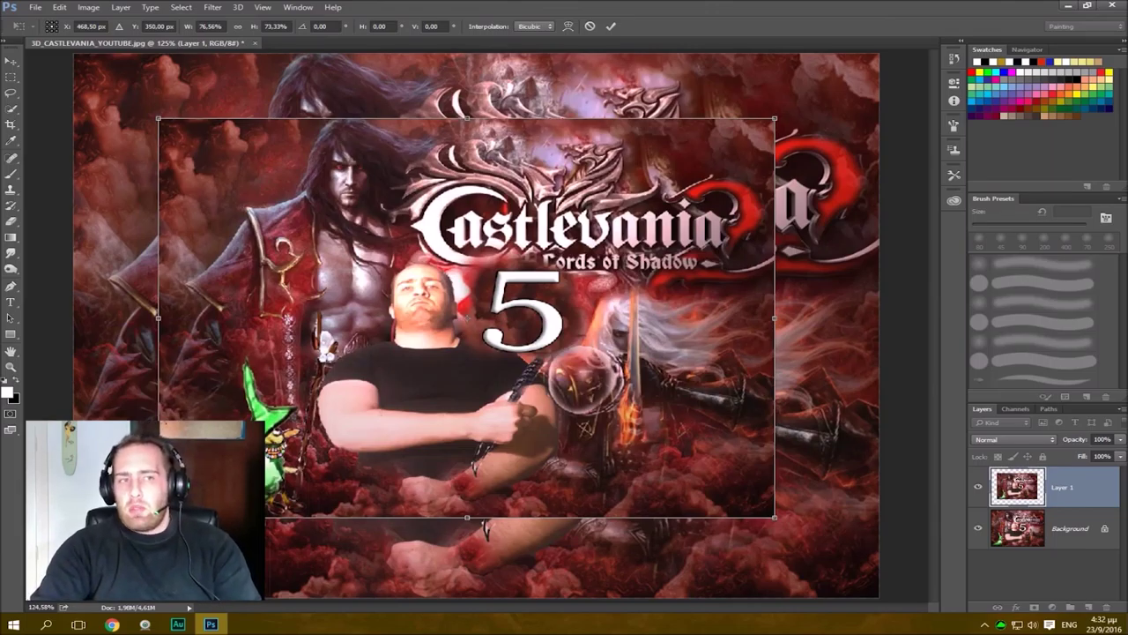
Keep the transform active, reposition the layer over the Background, and resize it to about 75.6% width and 72.6% height.
{"action": "left_click", "coordinate": [11, 61]}
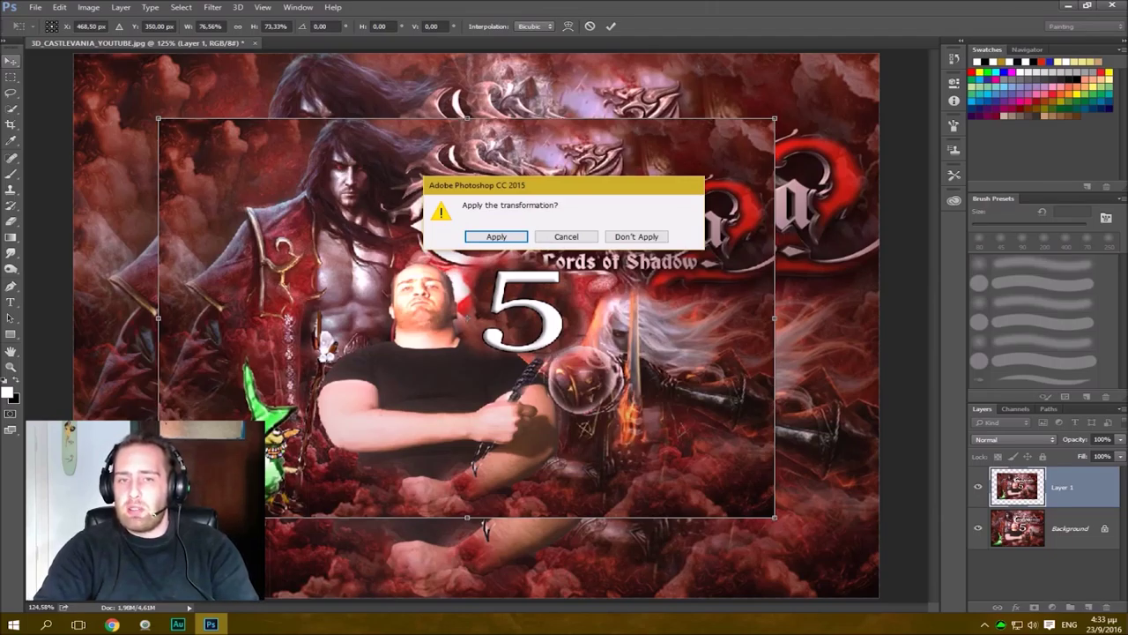
{"action": "left_click", "coordinate": [565, 236]}
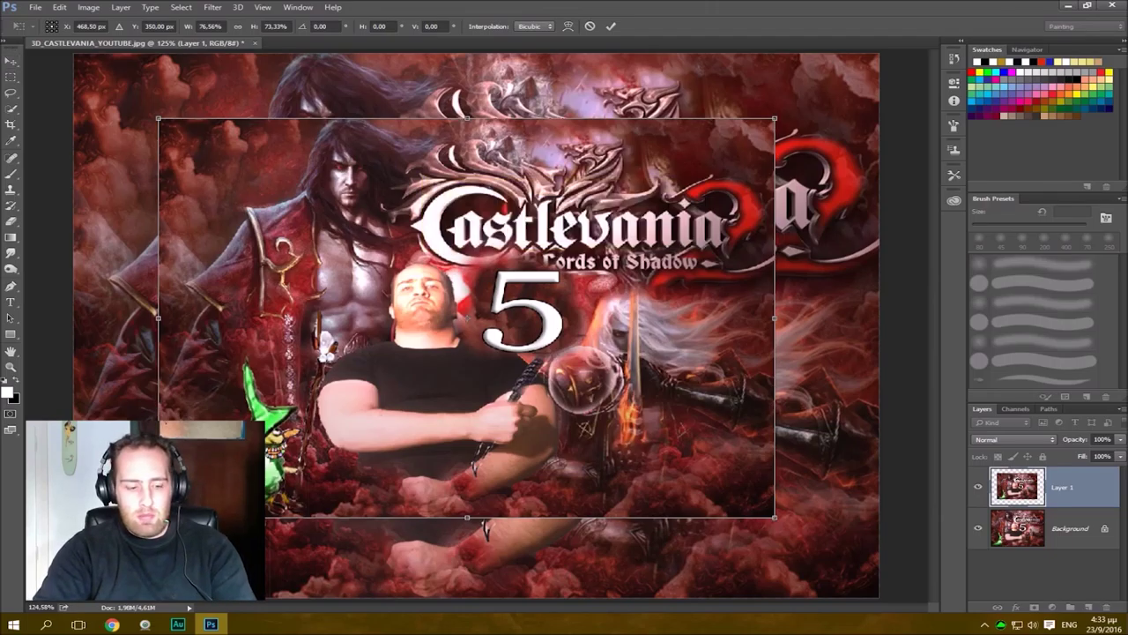
{"action": "left_click_drag", "start_coordinate": [477, 274], "coordinate": [518, 256]}
{"action": "left_click_drag", "start_coordinate": [507, 297], "coordinate": [450, 356]}
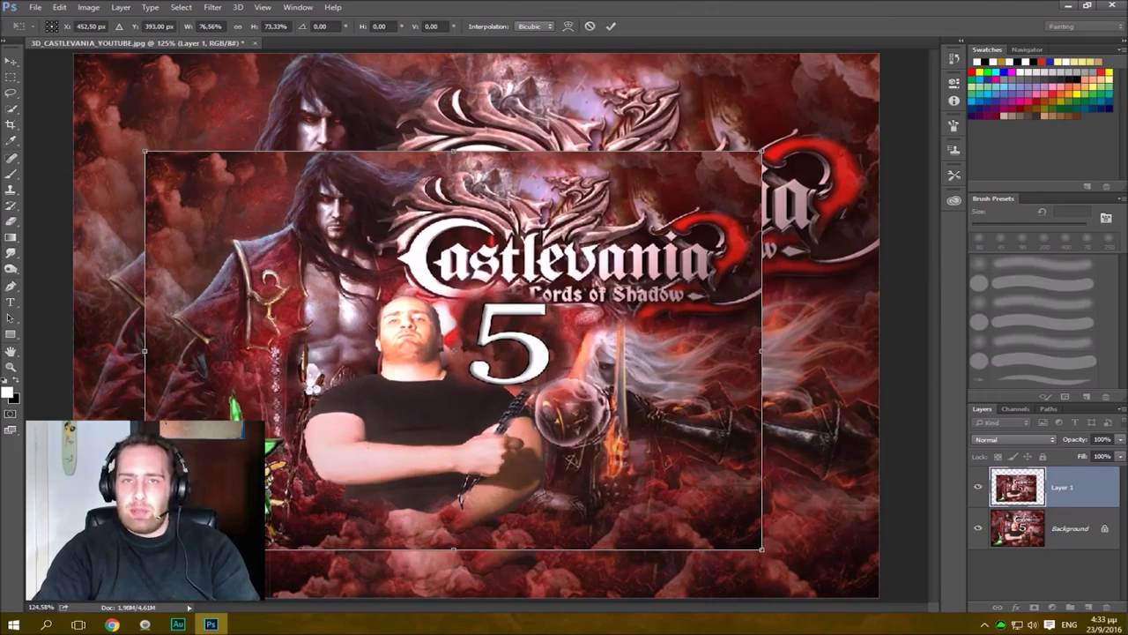
{"action": "left_click_drag", "start_coordinate": [522, 562], "coordinate": [486, 533]}
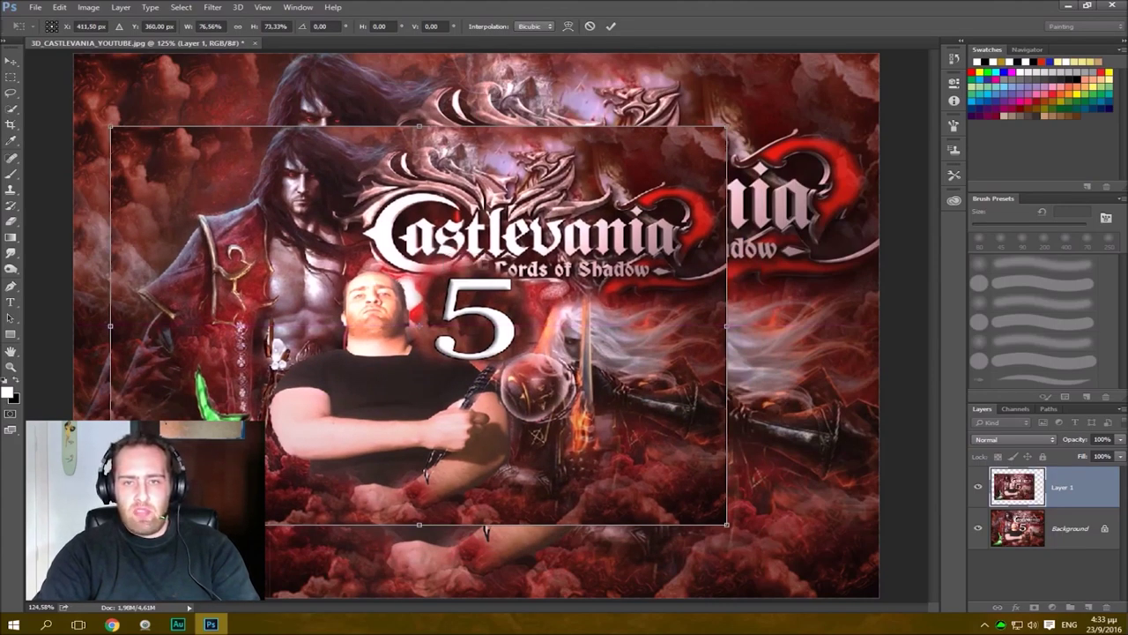
{"action": "mouse_move", "coordinate": [726, 128]}
{"action": "left_mouse_down"}
{"action": "mouse_move", "coordinate": [367, 338]}
{"action": "mouse_move", "coordinate": [536, 203]}
{"action": "mouse_move", "coordinate": [717, 131]}
{"action": "left_mouse_up"}
{"action": "left_click_drag", "start_coordinate": [617, 256], "coordinate": [709, 228]}
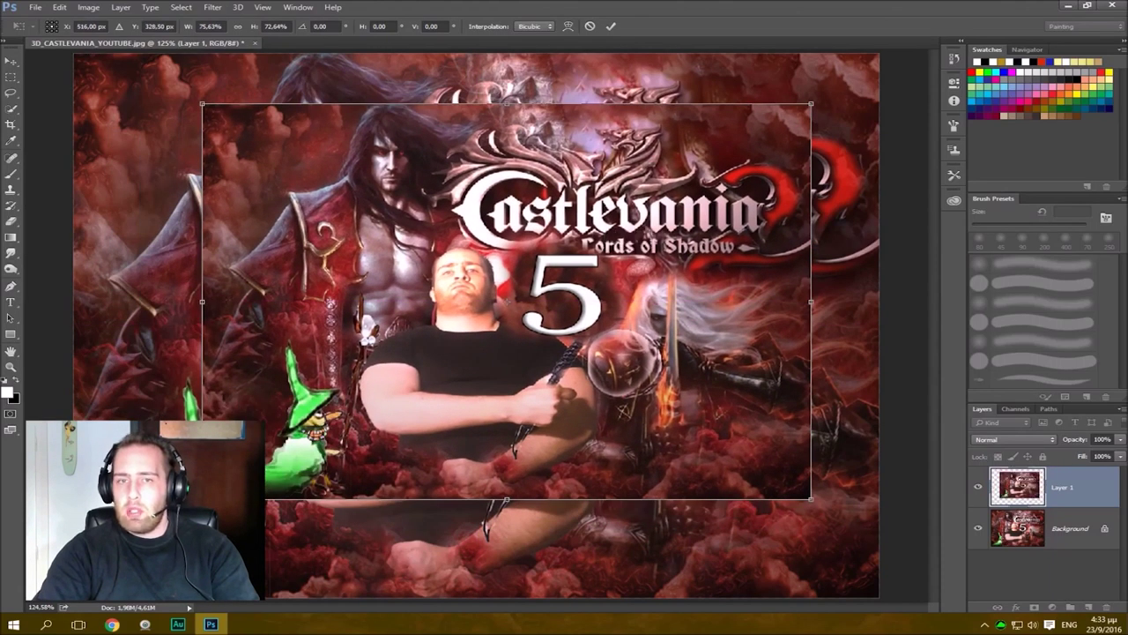
Try the Warp transform on the layer, undo the distortion, and apply the scaled-down transform.
{"action": "right_click", "coordinate": [593, 258]}
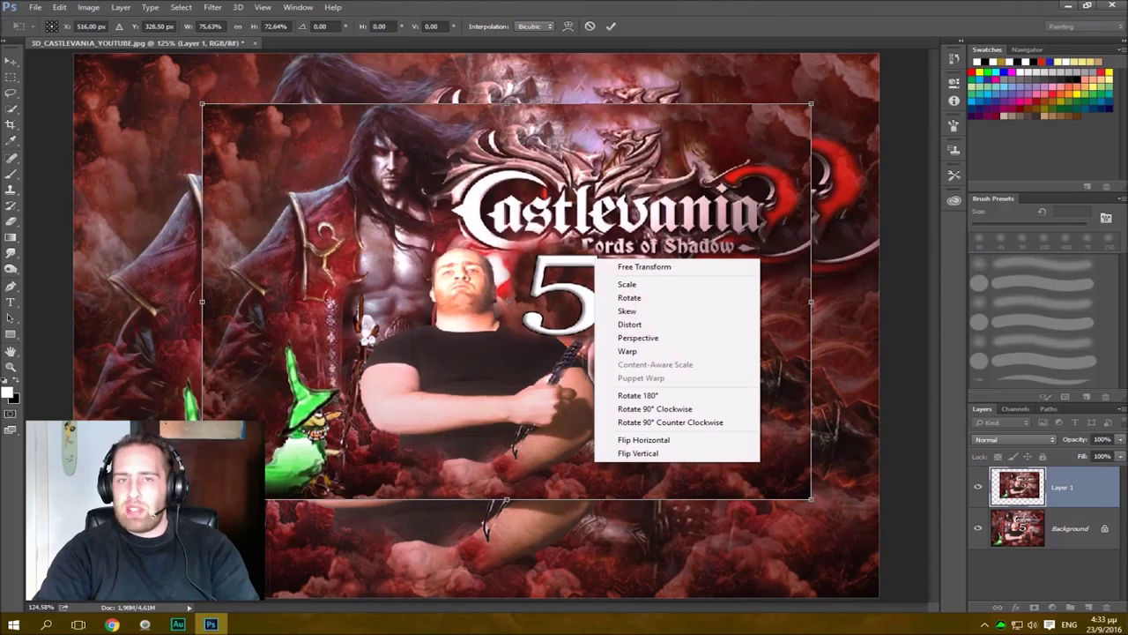
{"action": "key", "text": "Escape"}
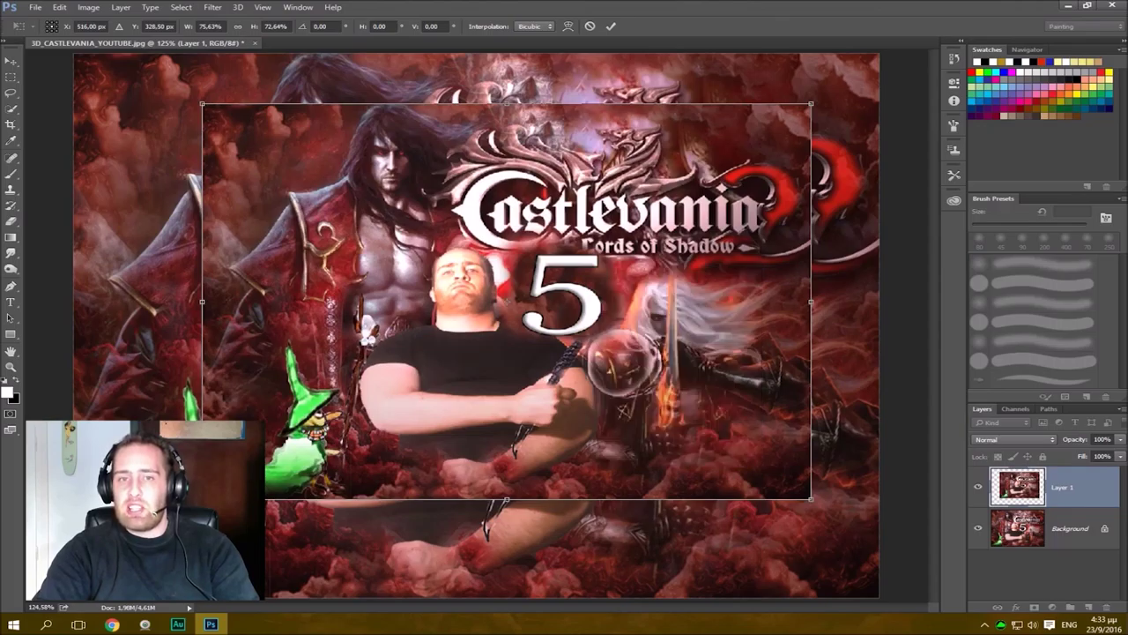
{"action": "right_click", "coordinate": [586, 115]}
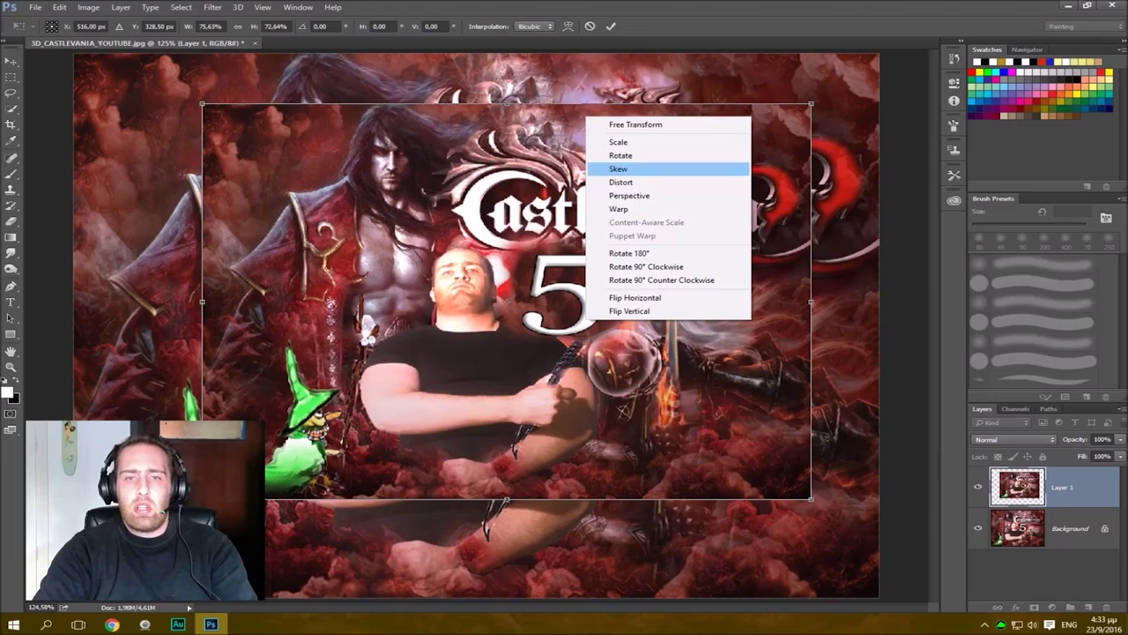
{"action": "left_click", "coordinate": [619, 209]}
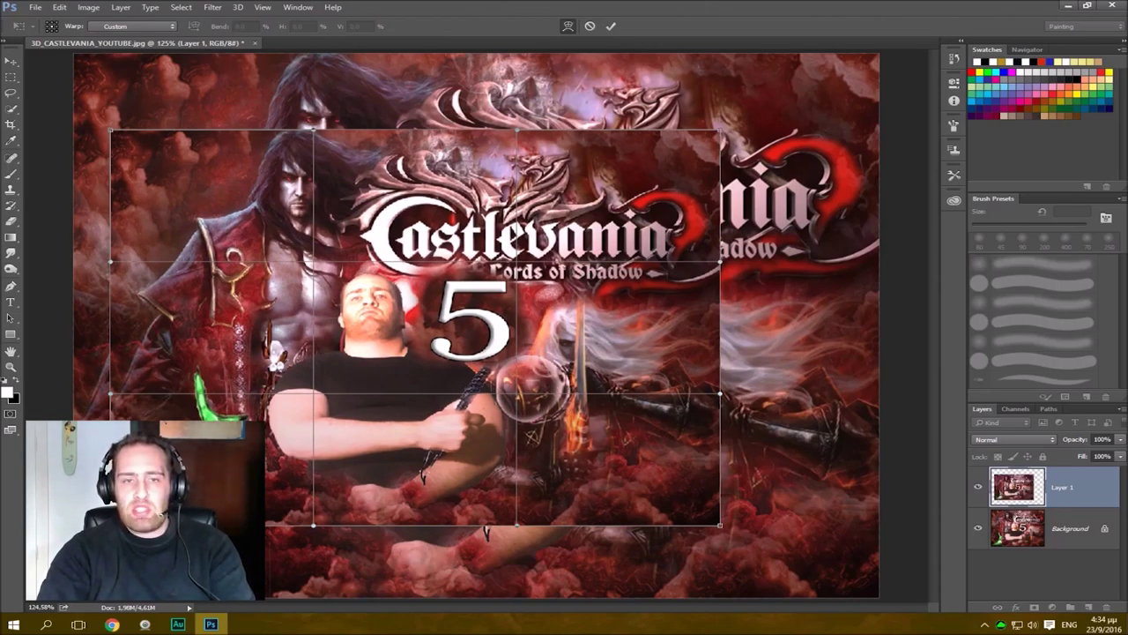
{"action": "left_click_drag", "start_coordinate": [384, 290], "coordinate": [494, 266]}
{"action": "key", "text": "ctrl+z"}
{"action": "key", "text": "Return"}
Try a strong warp that pulls the layer's upper-left artwork toward its lower-right corner, and undo it.
{"action": "key", "text": "ctrl+t"}
{"action": "right_click", "coordinate": [510, 234]}
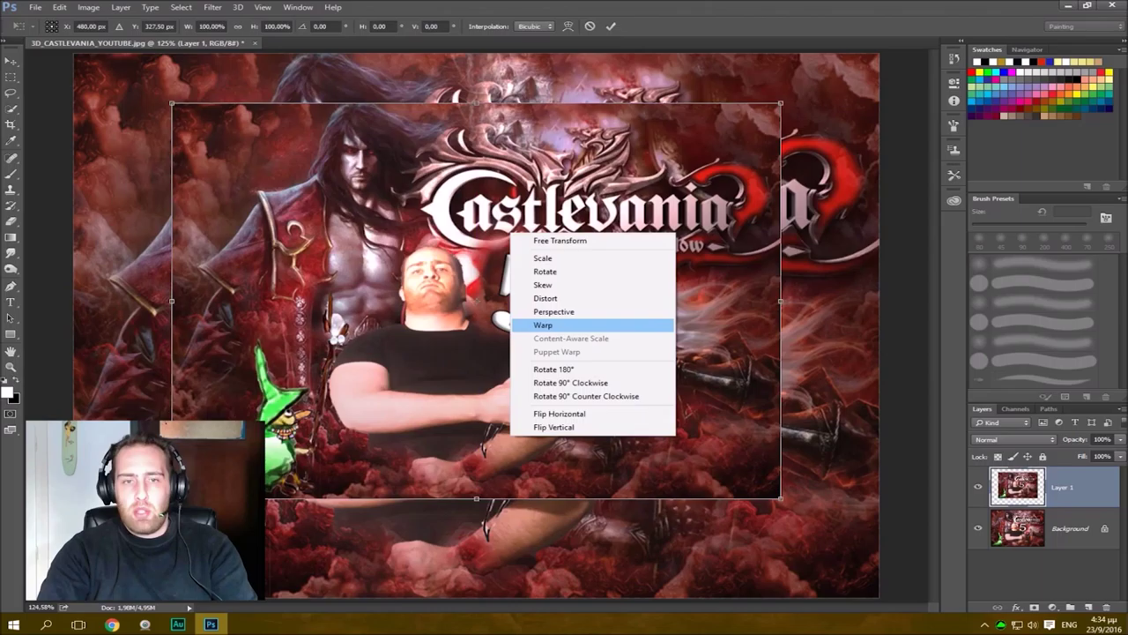
{"action": "left_click", "coordinate": [543, 325]}
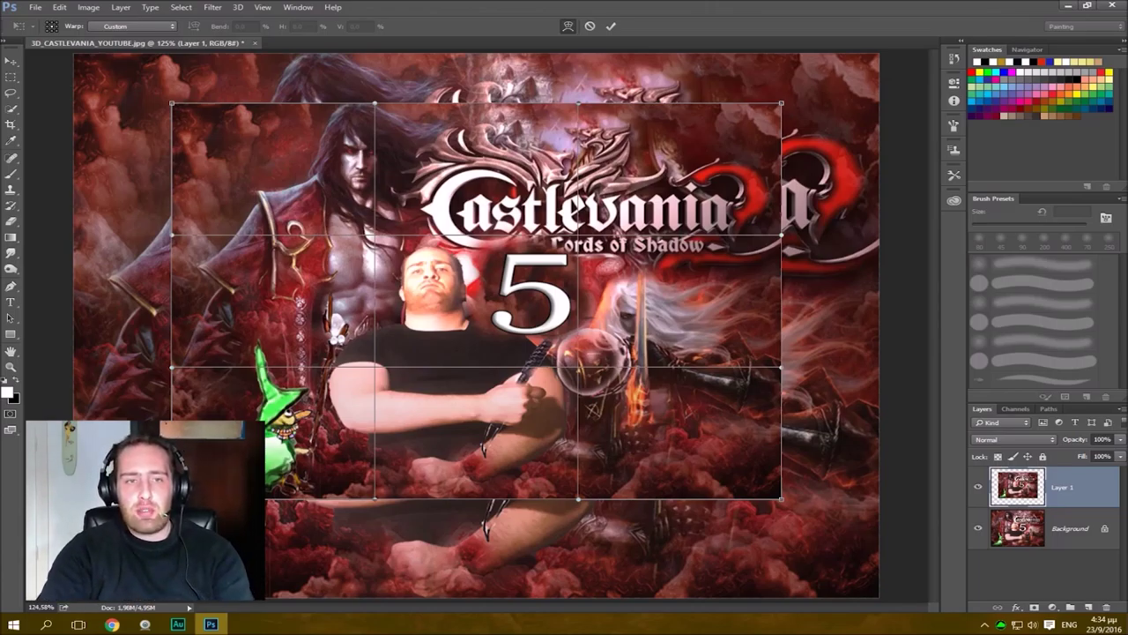
{"action": "left_click_drag", "start_coordinate": [354, 203], "coordinate": [780, 431]}
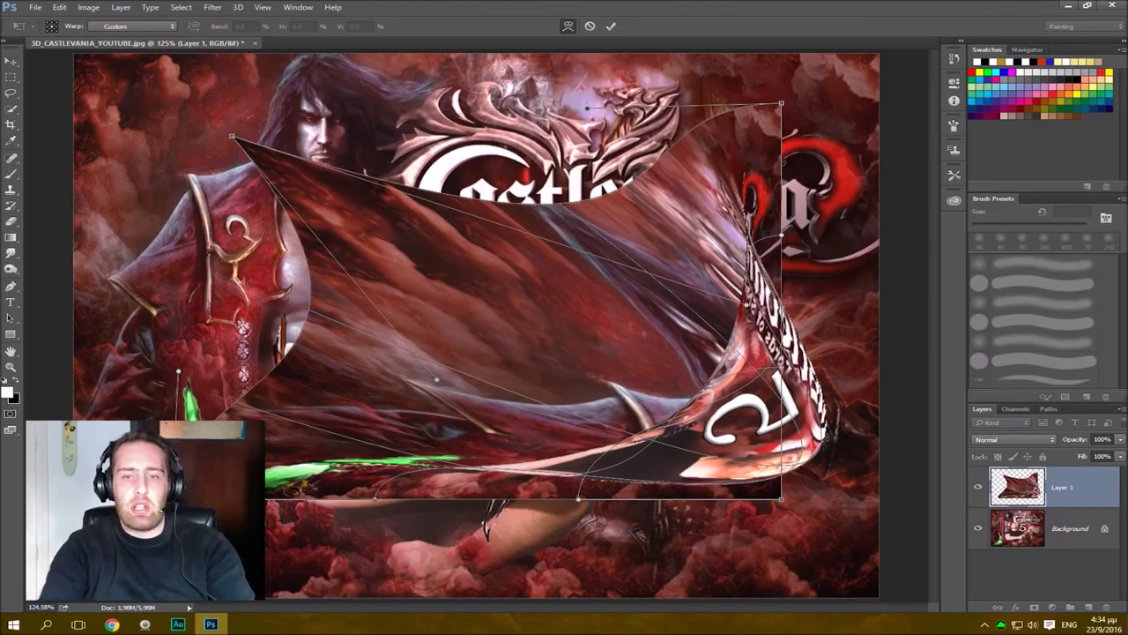
{"action": "left_click_drag", "start_coordinate": [776, 431], "coordinate": [406, 220]}
{"action": "key", "text": "ctrl+z"}
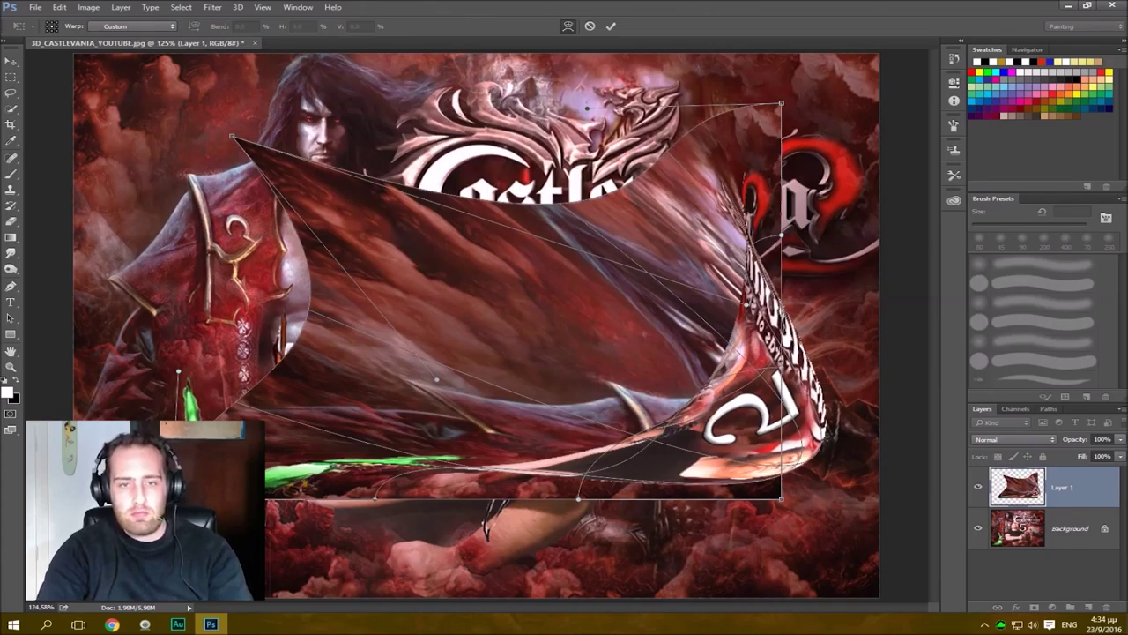
{"action": "key", "text": "Return"}
{"action": "key", "text": "ctrl+z"}
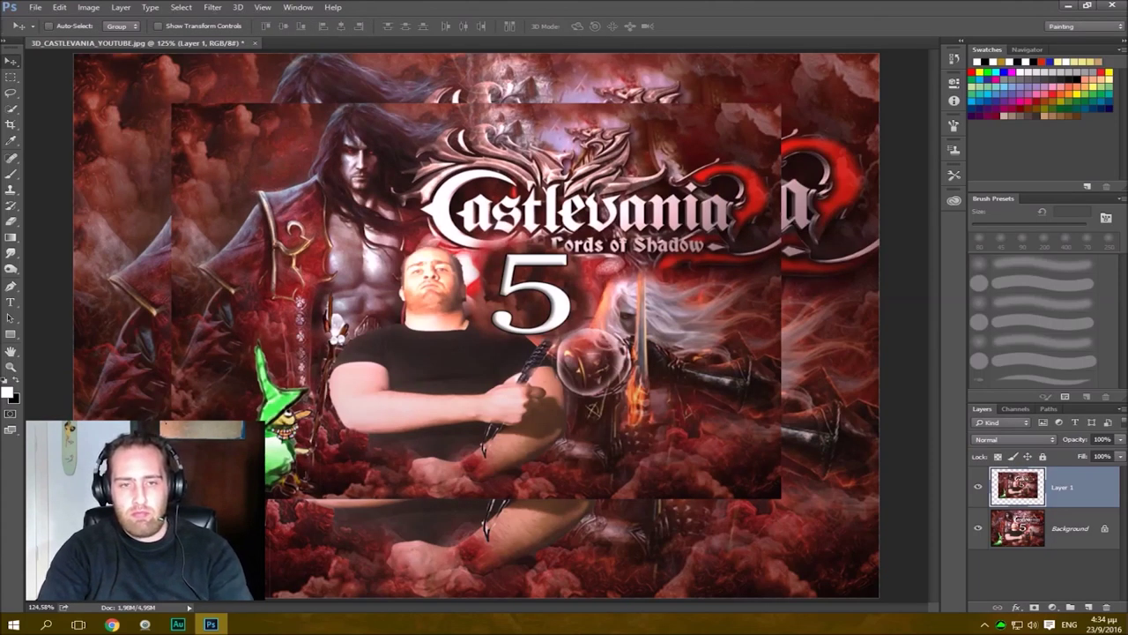
Warp the duplicated layer gently by bending the mesh around the long-haired figure and the logo.
{"action": "key", "text": "ctrl+t"}
{"action": "right_click", "coordinate": [433, 235]}
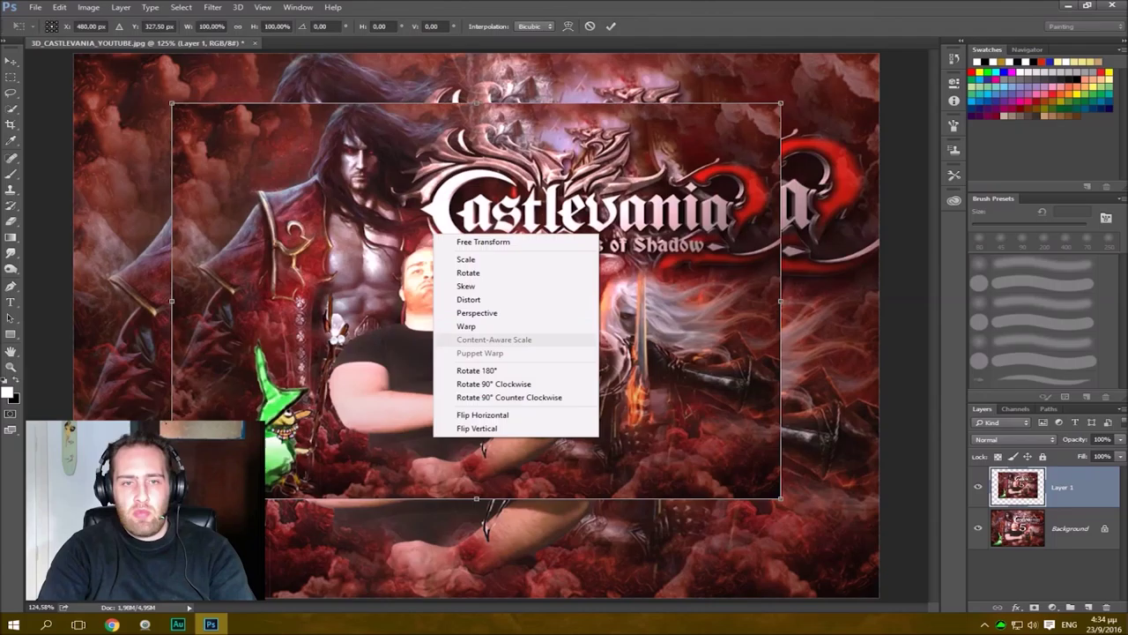
{"action": "left_click", "coordinate": [466, 326]}
{"action": "left_click_drag", "start_coordinate": [337, 214], "coordinate": [413, 289]}
{"action": "left_click_drag", "start_coordinate": [430, 155], "coordinate": [404, 117]}
{"action": "left_click_drag", "start_coordinate": [441, 256], "coordinate": [404, 240]}
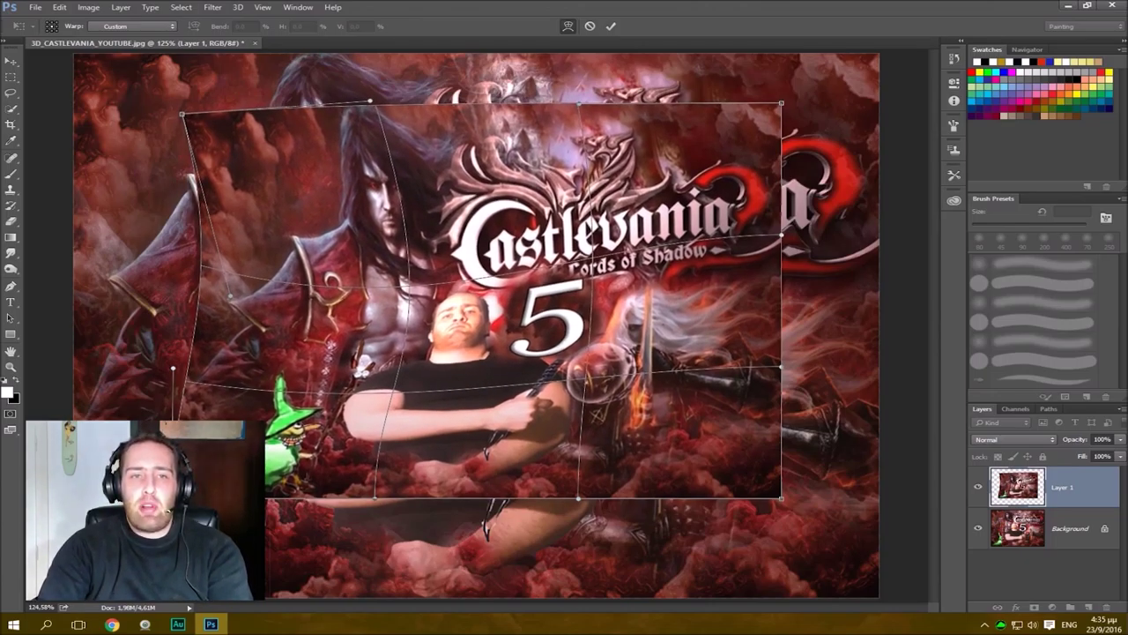
Reshape the warp's top and left edges with their curve handles, apply the warp, and undo it.
{"action": "left_click_drag", "start_coordinate": [370, 100], "coordinate": [358, 203]}
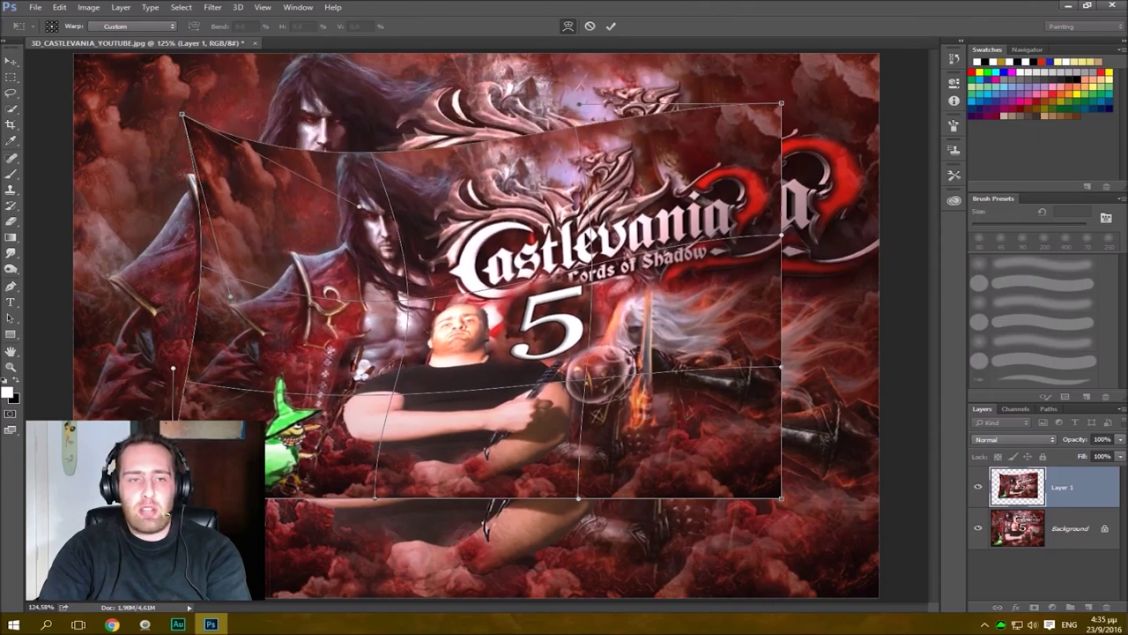
{"action": "left_click_drag", "start_coordinate": [230, 296], "coordinate": [343, 267]}
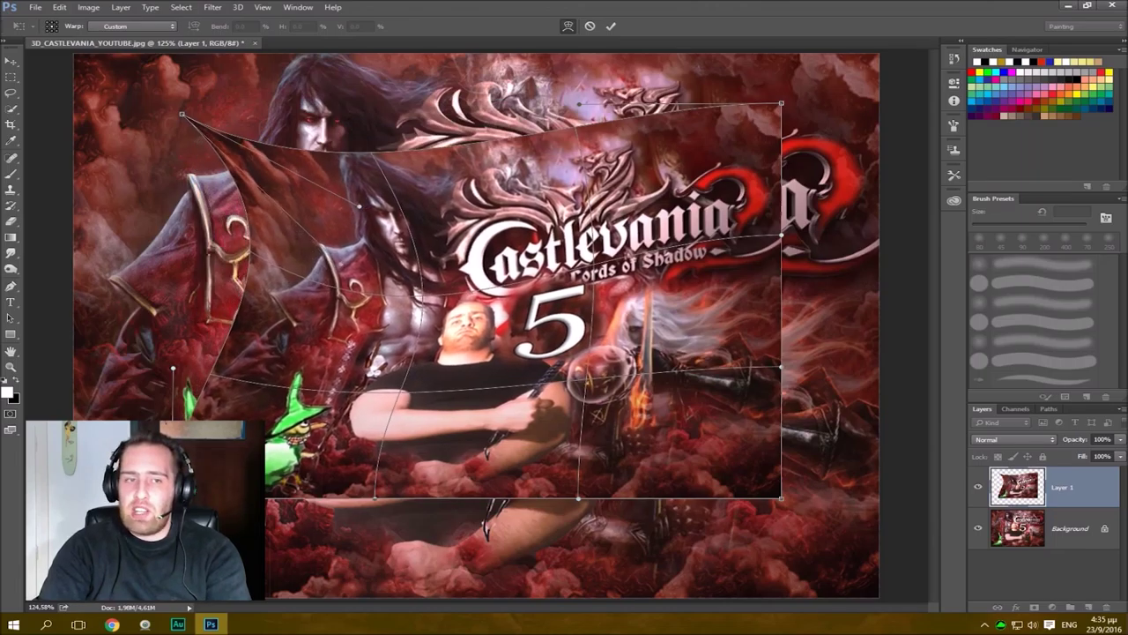
{"action": "left_click_drag", "start_coordinate": [173, 368], "coordinate": [287, 437]}
{"action": "left_click_drag", "start_coordinate": [343, 267], "coordinate": [205, 250]}
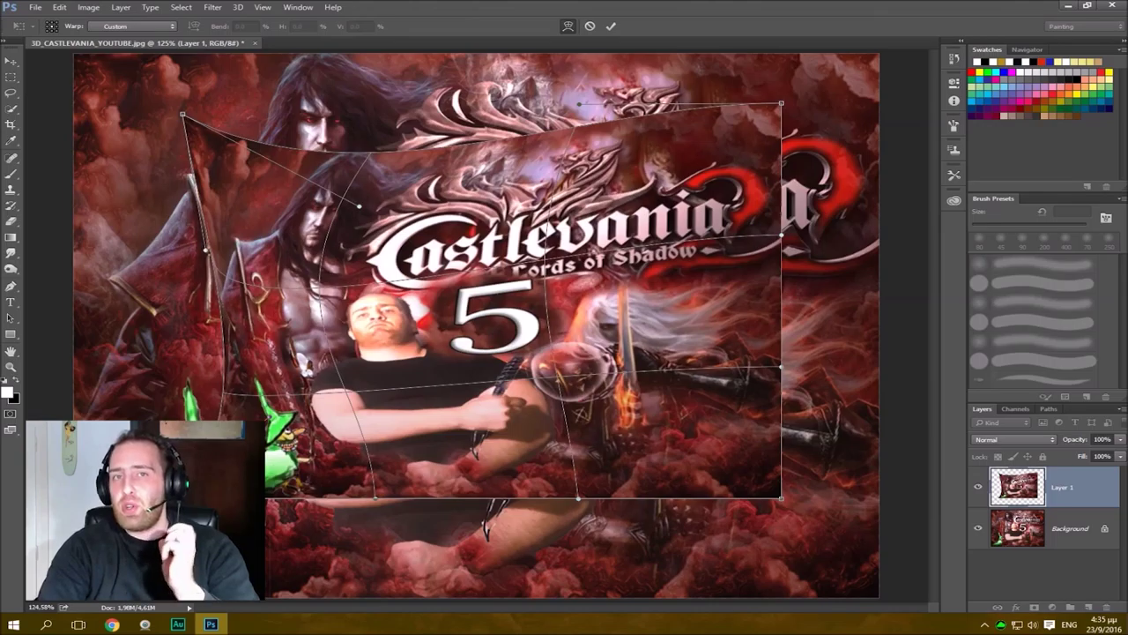
{"action": "left_click_drag", "start_coordinate": [359, 206], "coordinate": [385, 174]}
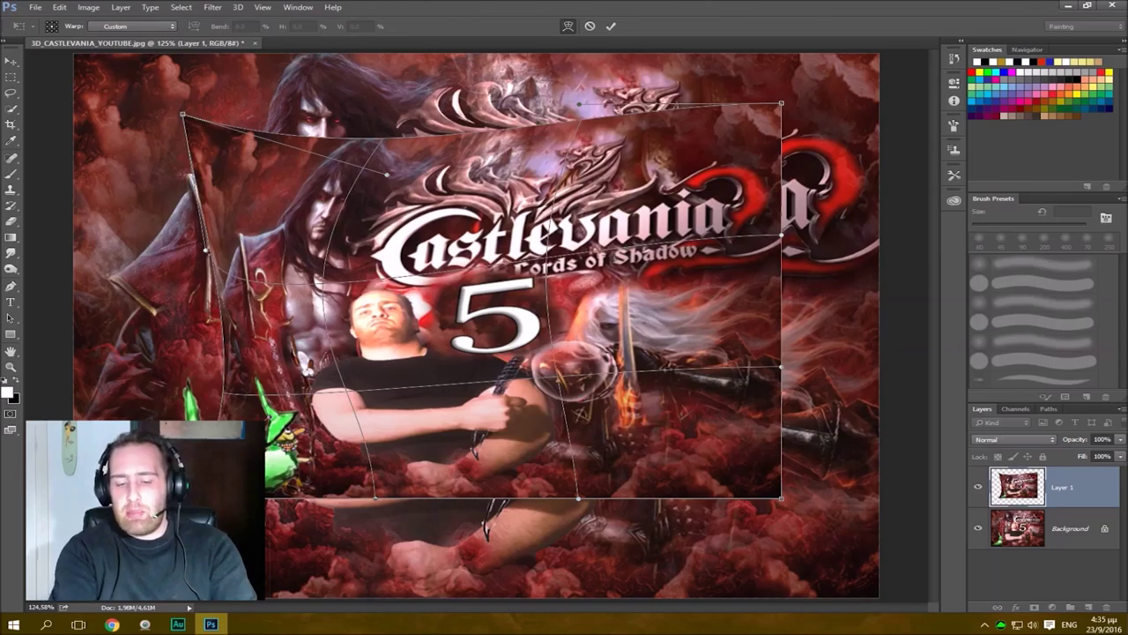
{"action": "key", "text": "Return"}
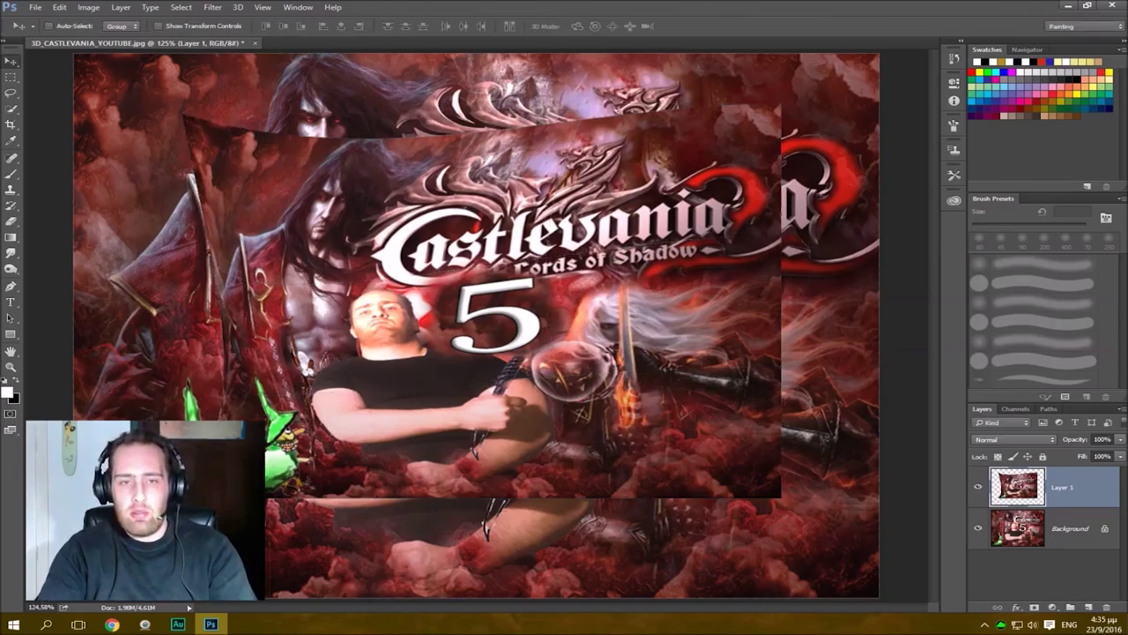
{"action": "key", "text": "ctrl+z"}
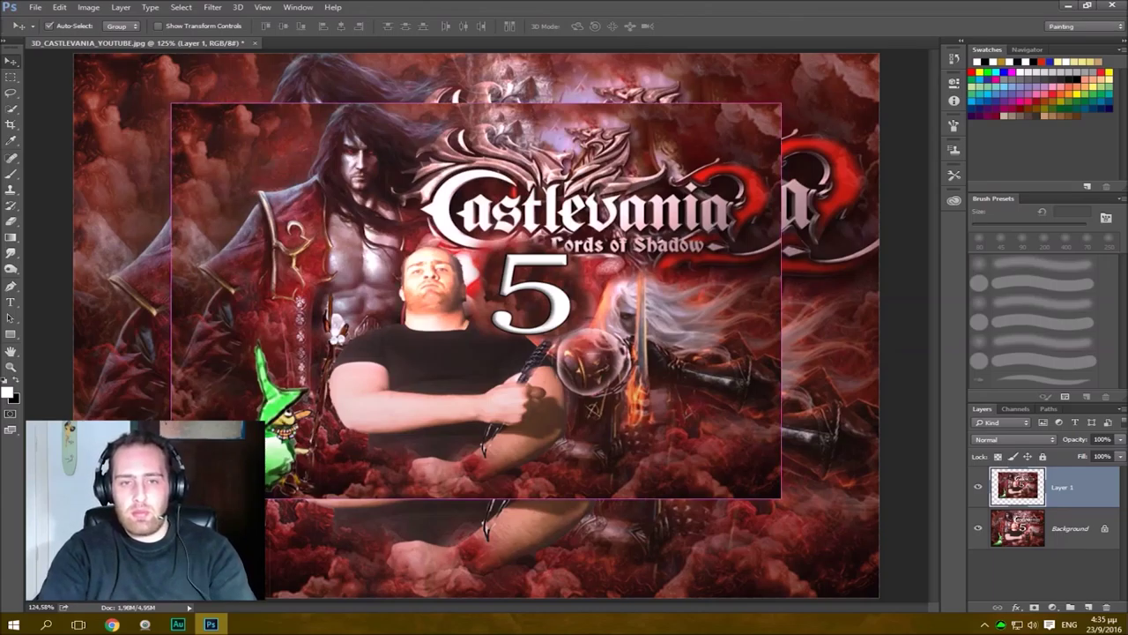
Try a warp that pulls the long-haired figure down toward the middle and the logo's right end inward, apply it, and undo it.
{"action": "key", "text": "ctrl+t"}
{"action": "right_click", "coordinate": [416, 196]}
{"action": "left_click", "coordinate": [450, 289]}
{"action": "left_click_drag", "start_coordinate": [317, 203], "coordinate": [440, 269]}
{"action": "left_click_drag", "start_coordinate": [696, 220], "coordinate": [617, 198]}
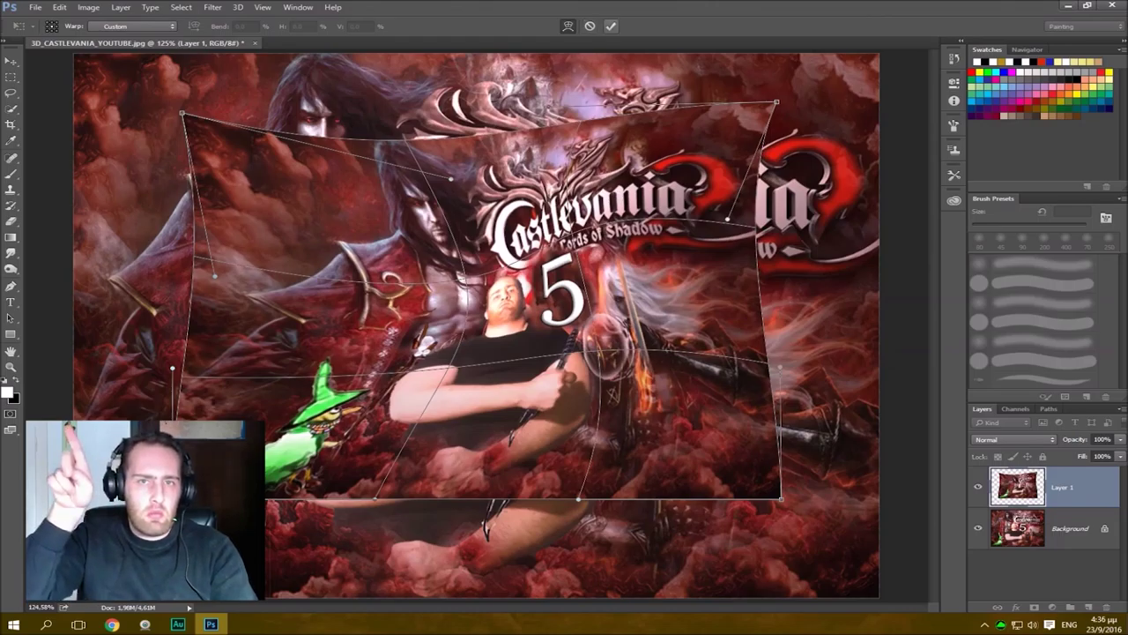
{"action": "left_click", "coordinate": [611, 25]}
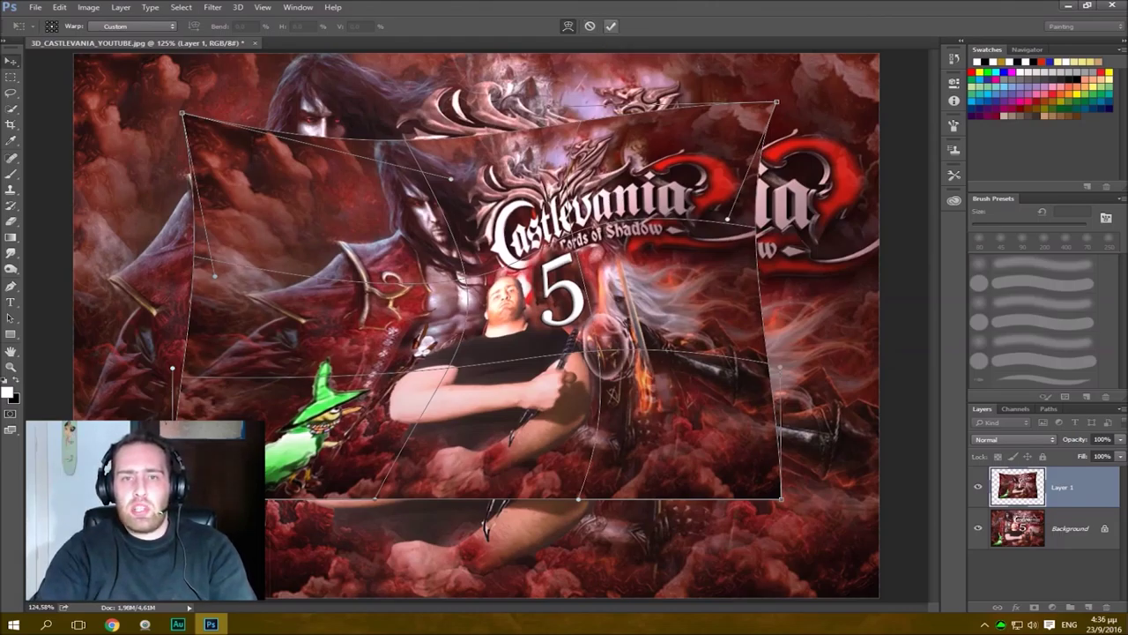
{"action": "key", "text": "ctrl+z"}
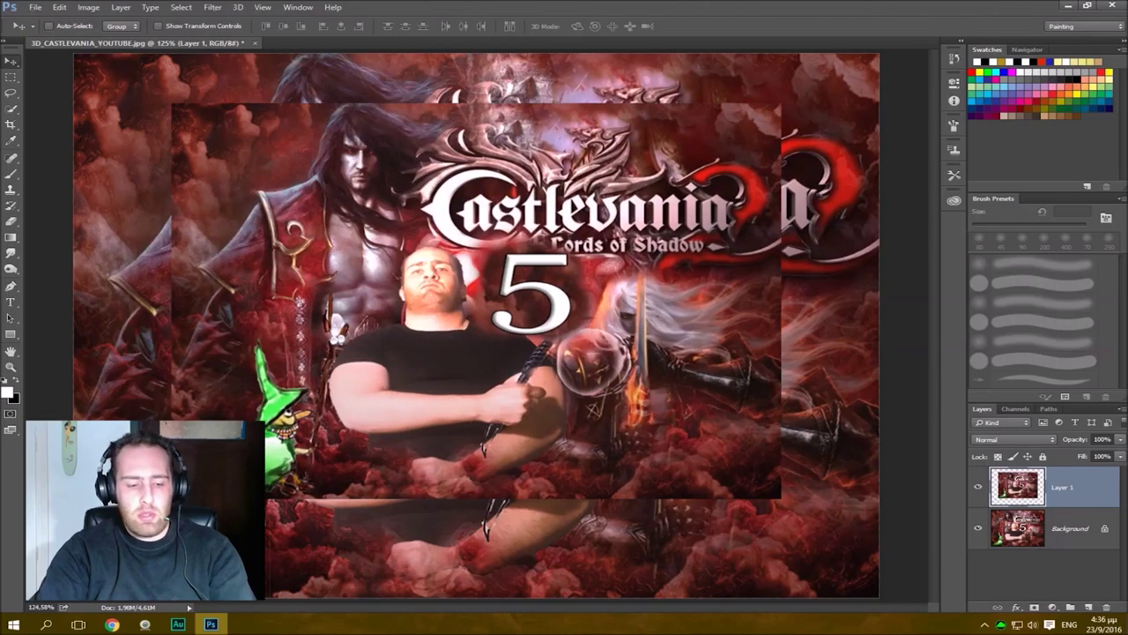
Try a slight warp that shifts the logo area down and to the right, and cancel the transform.
{"action": "key", "text": "ctrl+t"}
{"action": "right_click", "coordinate": [485, 201]}
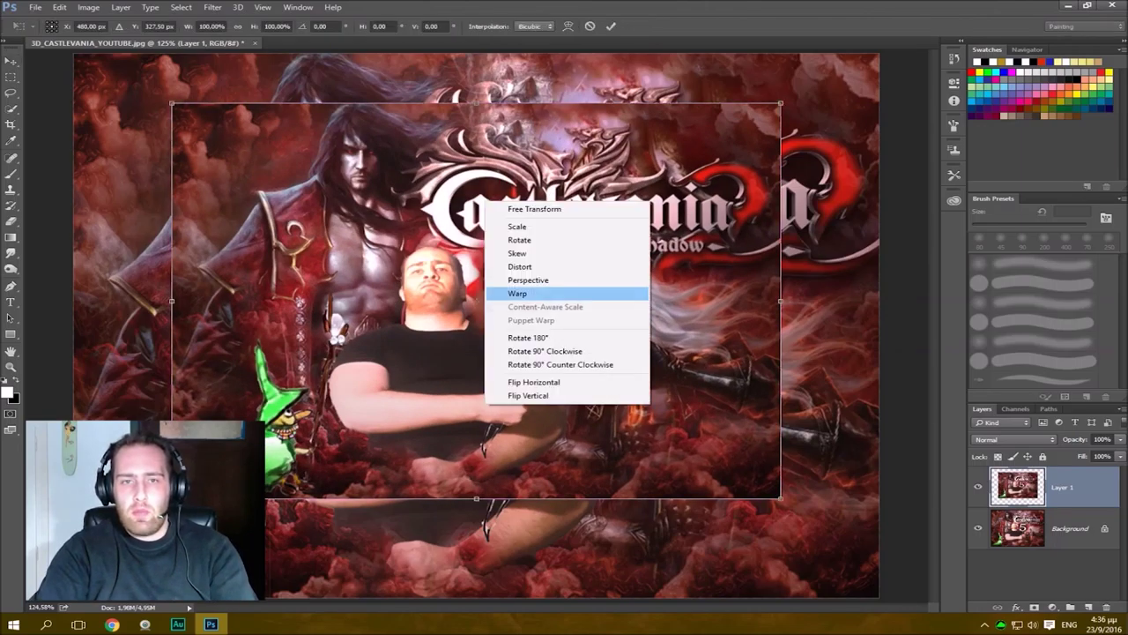
{"action": "left_click", "coordinate": [507, 299]}
{"action": "left_click_drag", "start_coordinate": [468, 214], "coordinate": [495, 238]}
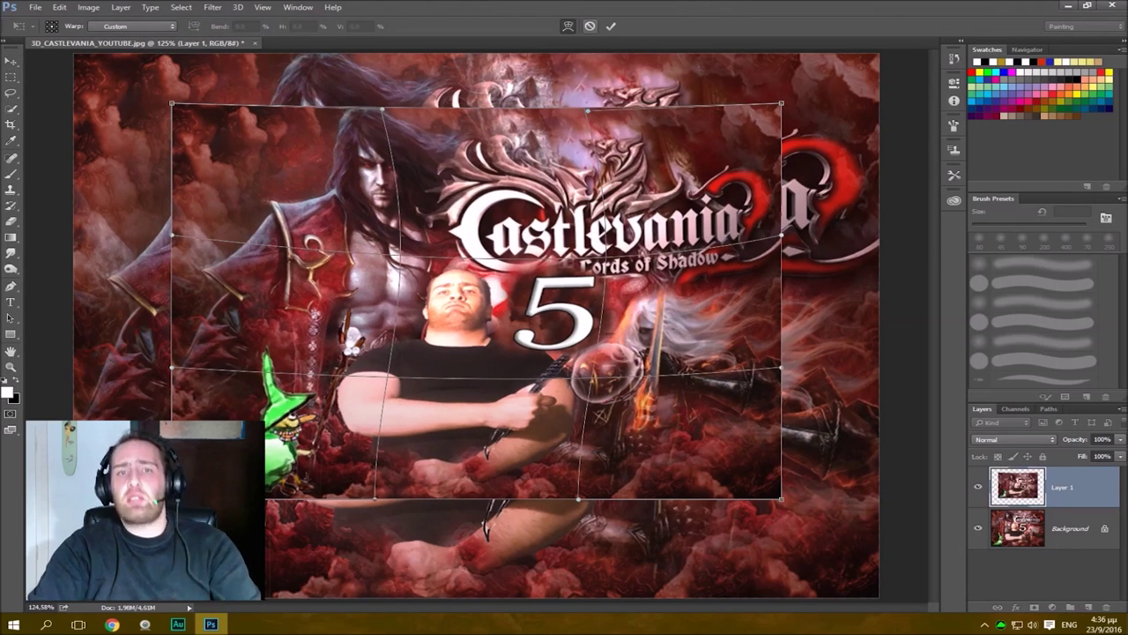
{"action": "key", "text": "Escape"}
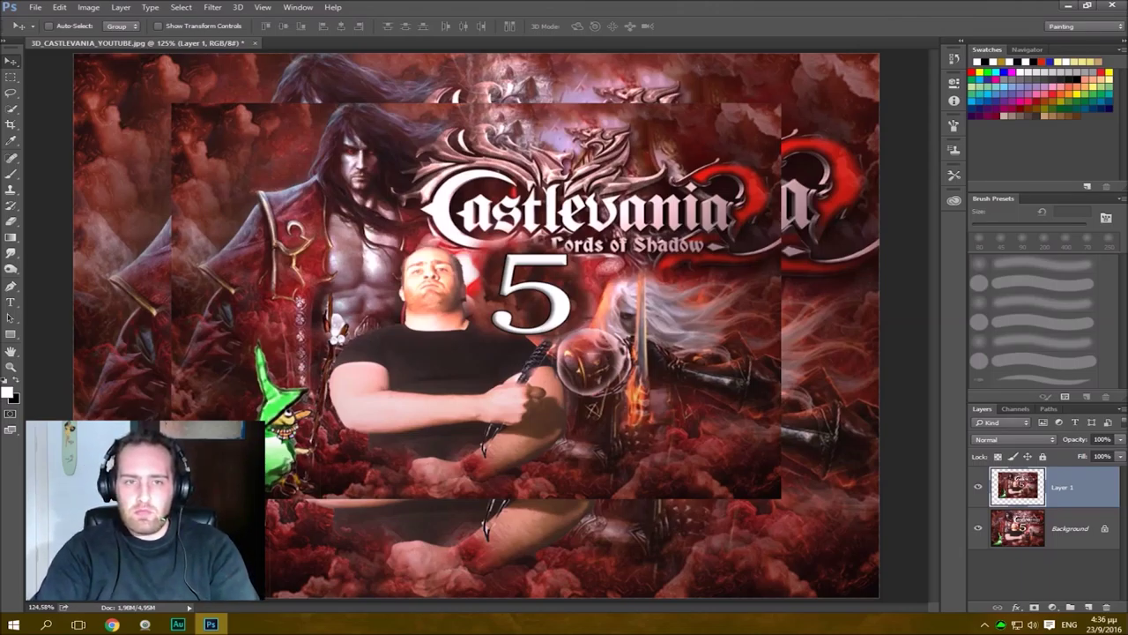
{"action": "key", "text": "ctrl+t"}
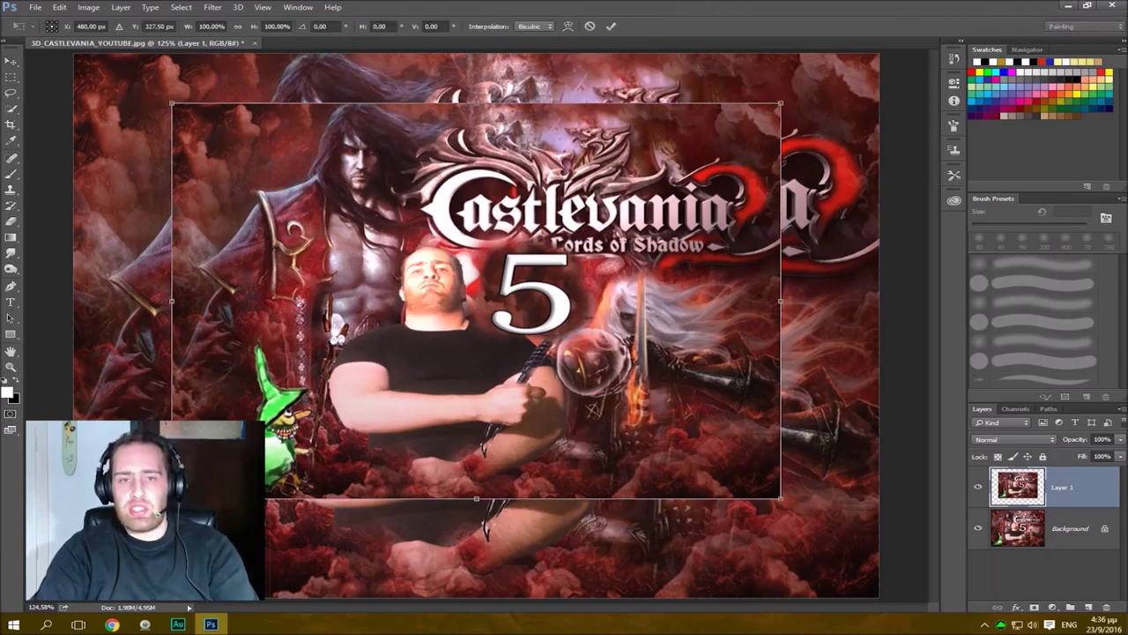
{"action": "right_click", "coordinate": [490, 204]}
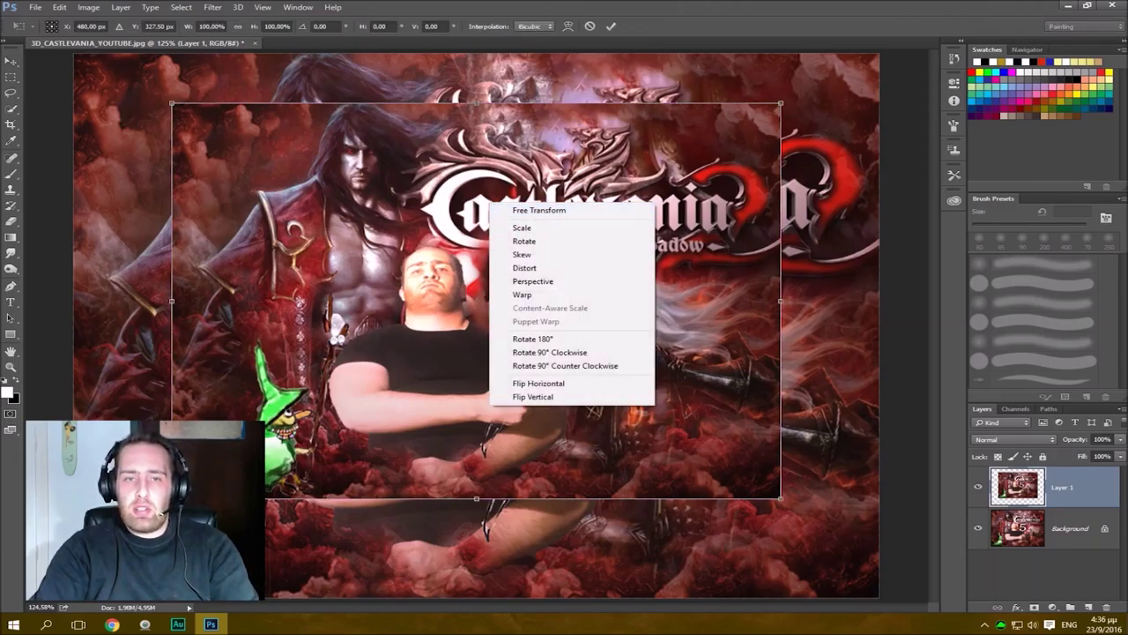
{"action": "key", "text": "Escape"}
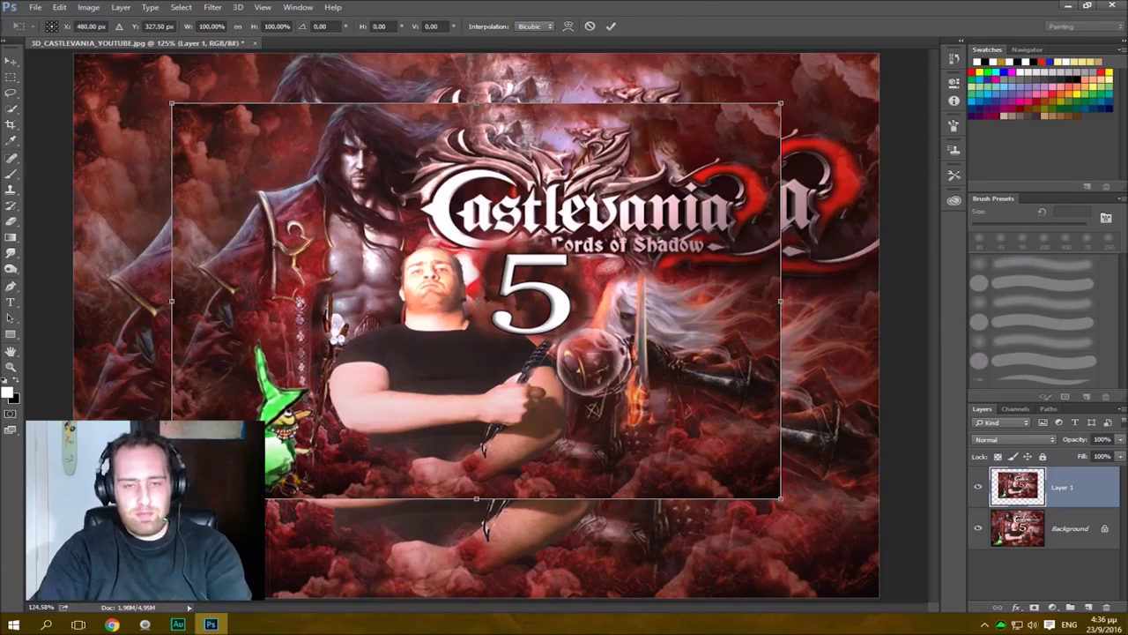
{"action": "key", "text": "Escape"}
Scale the duplicated layer from its upper-left corner to about 96% width and 95.6% height, and apply the transform.
{"action": "key", "text": "ctrl+t"}
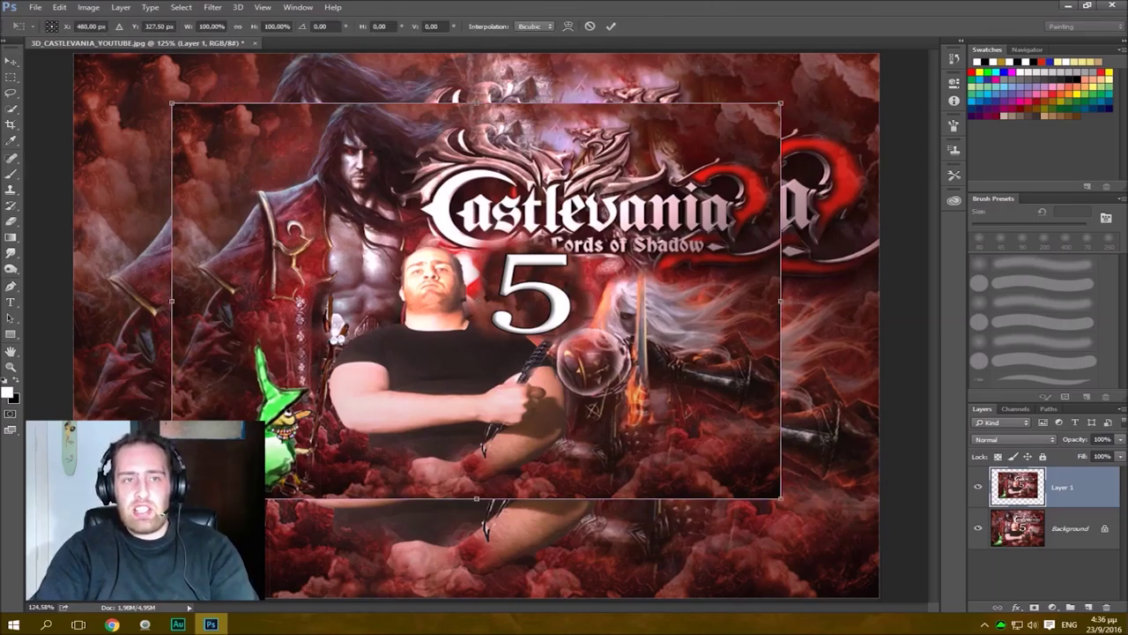
{"action": "left_click_drag", "start_coordinate": [172, 103], "coordinate": [266, 182]}
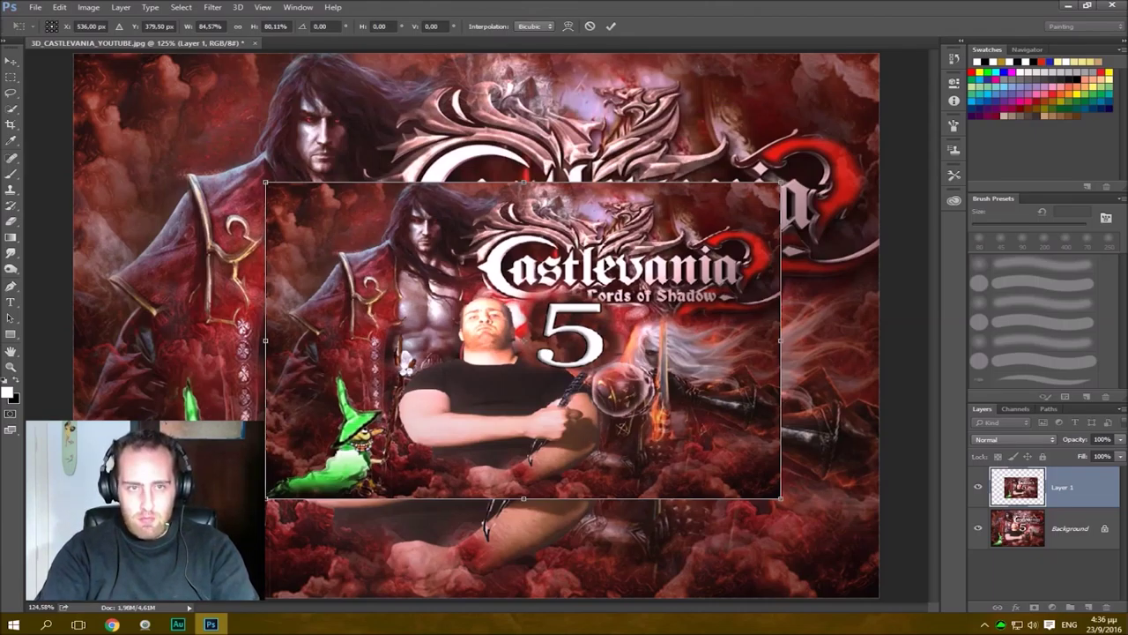
{"action": "left_click_drag", "start_coordinate": [266, 182], "coordinate": [196, 120]}
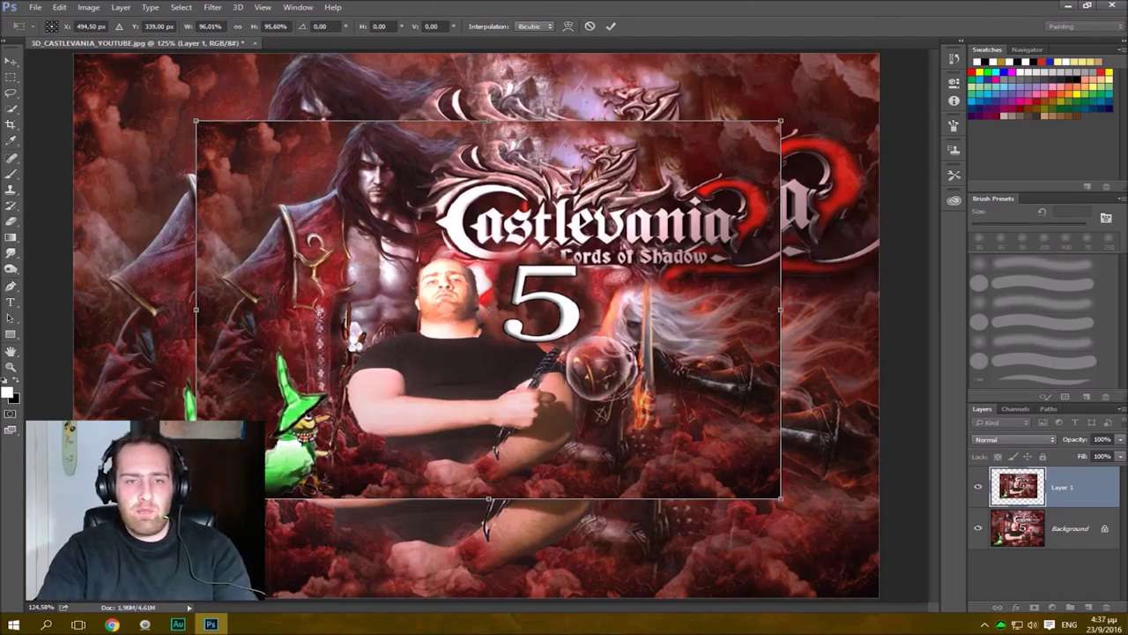
{"action": "left_click", "coordinate": [11, 61]}
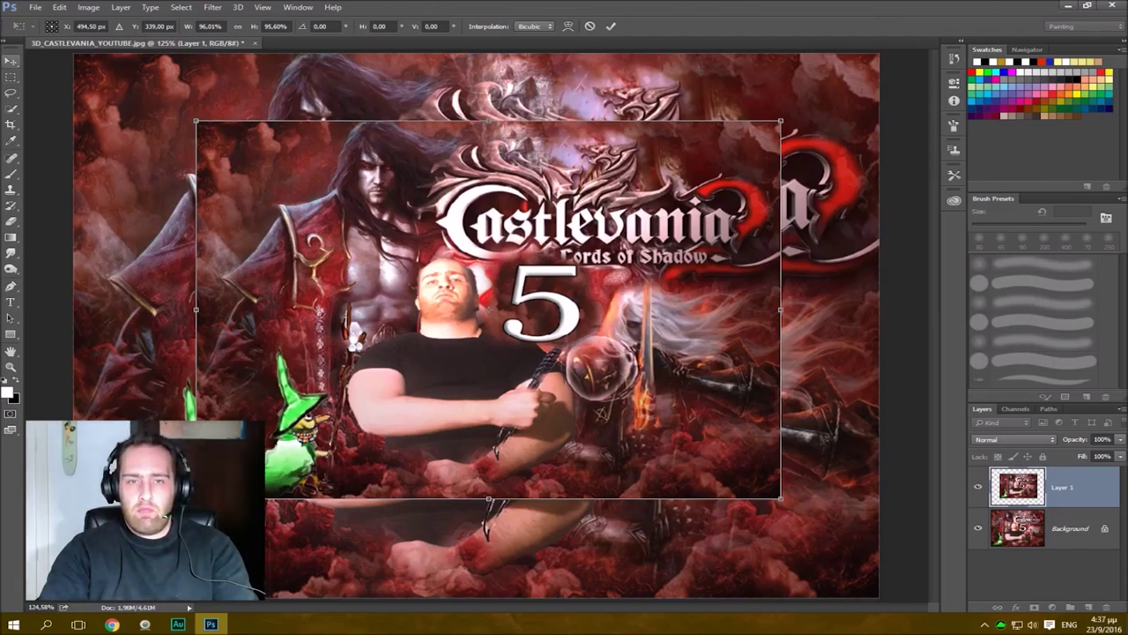
{"action": "key", "text": "Return"}
Start Free Transform on the duplicated layer and move it slightly down and left to about X 480.5 px, Y 360 px.
{"action": "key", "text": "ctrl+t"}
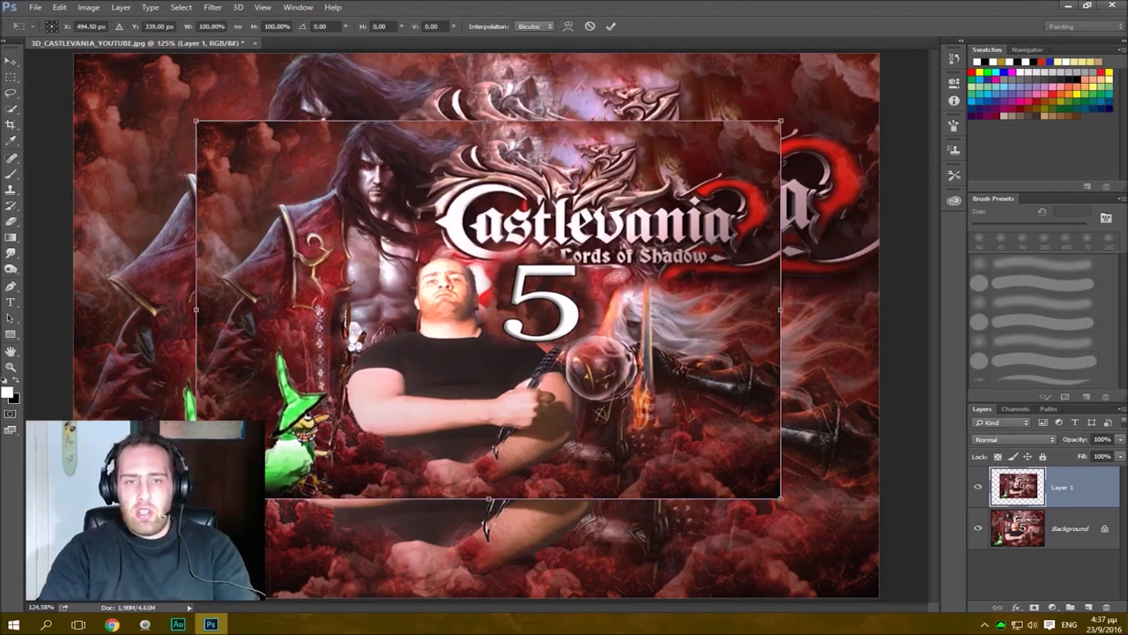
{"action": "right_click", "coordinate": [467, 198]}
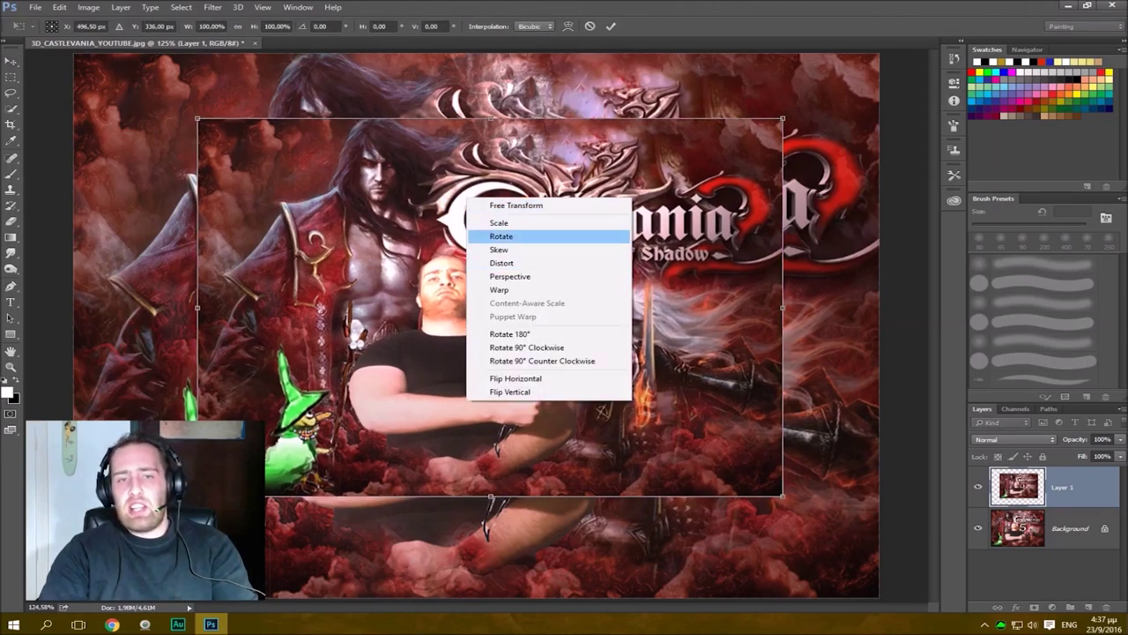
{"action": "left_click", "coordinate": [469, 206]}
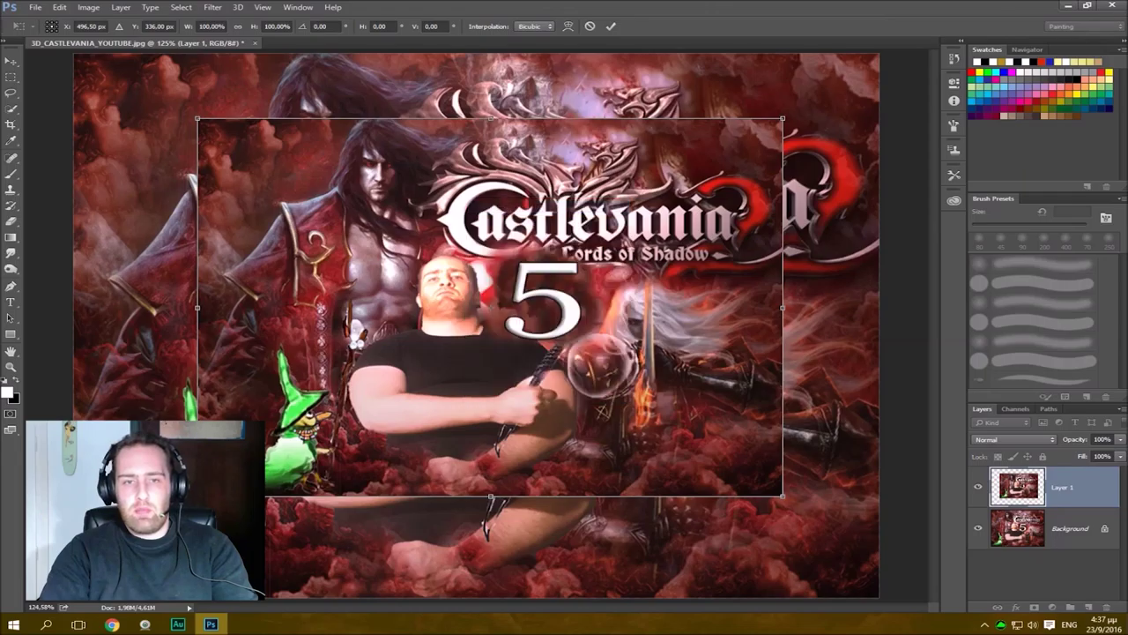
{"action": "left_click_drag", "start_coordinate": [414, 220], "coordinate": [388, 334]}
{"action": "left_click_drag", "start_coordinate": [465, 425], "coordinate": [477, 329]}
{"action": "right_click", "coordinate": [417, 278]}
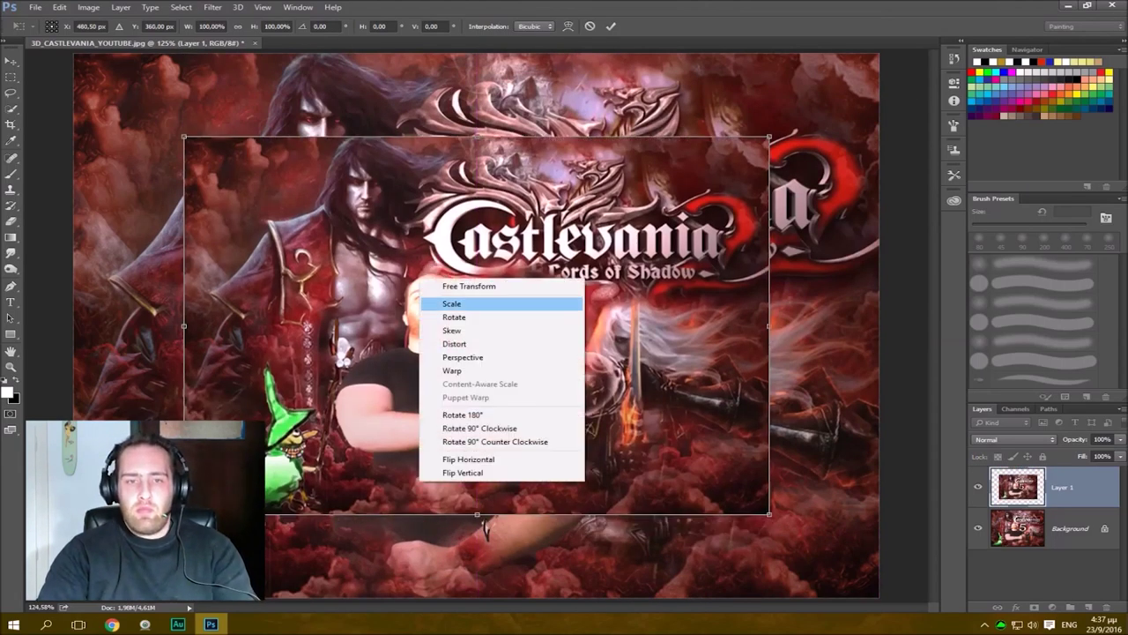
{"action": "left_click", "coordinate": [428, 284]}
{"action": "right_click", "coordinate": [451, 214]}
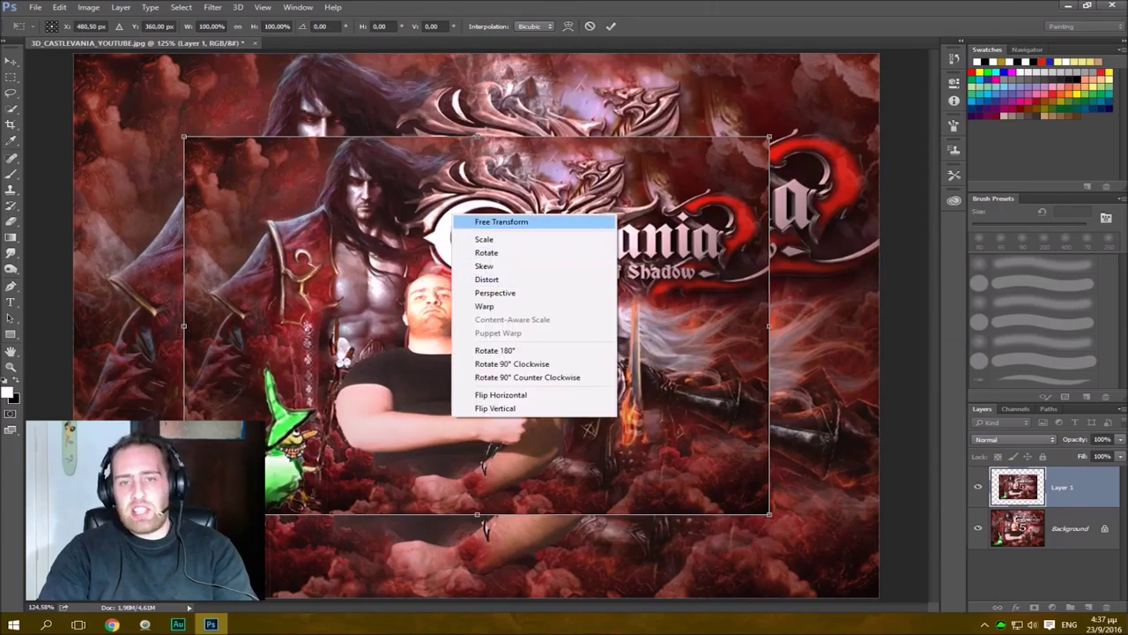
{"action": "left_click", "coordinate": [502, 222]}
{"action": "right_click", "coordinate": [512, 223]}
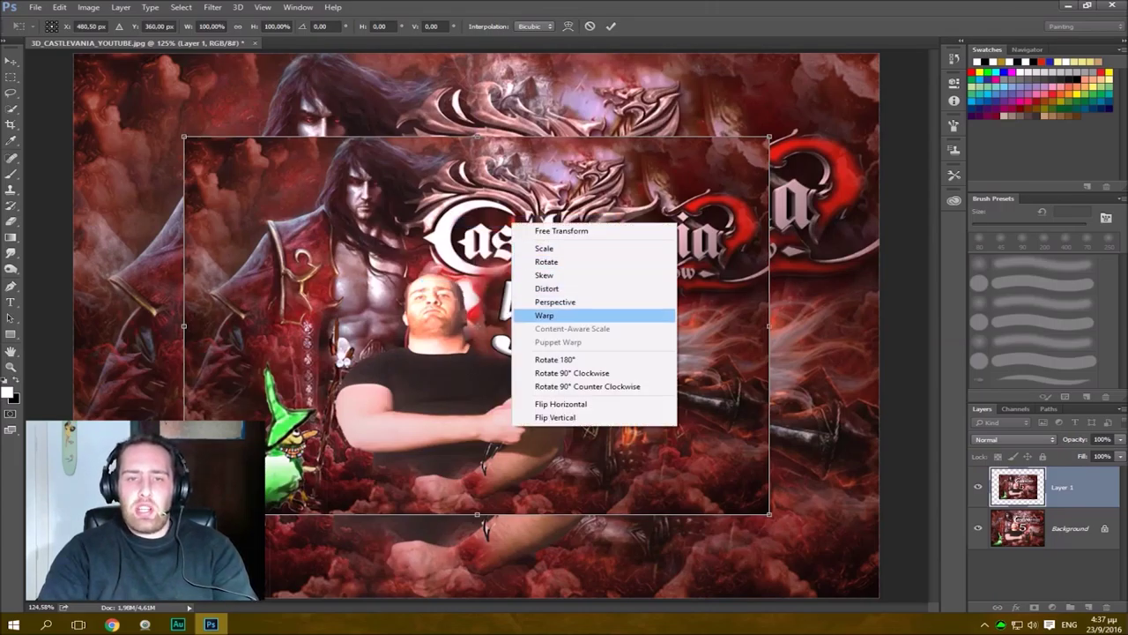
{"action": "left_click", "coordinate": [542, 275]}
{"action": "right_click", "coordinate": [494, 241]}
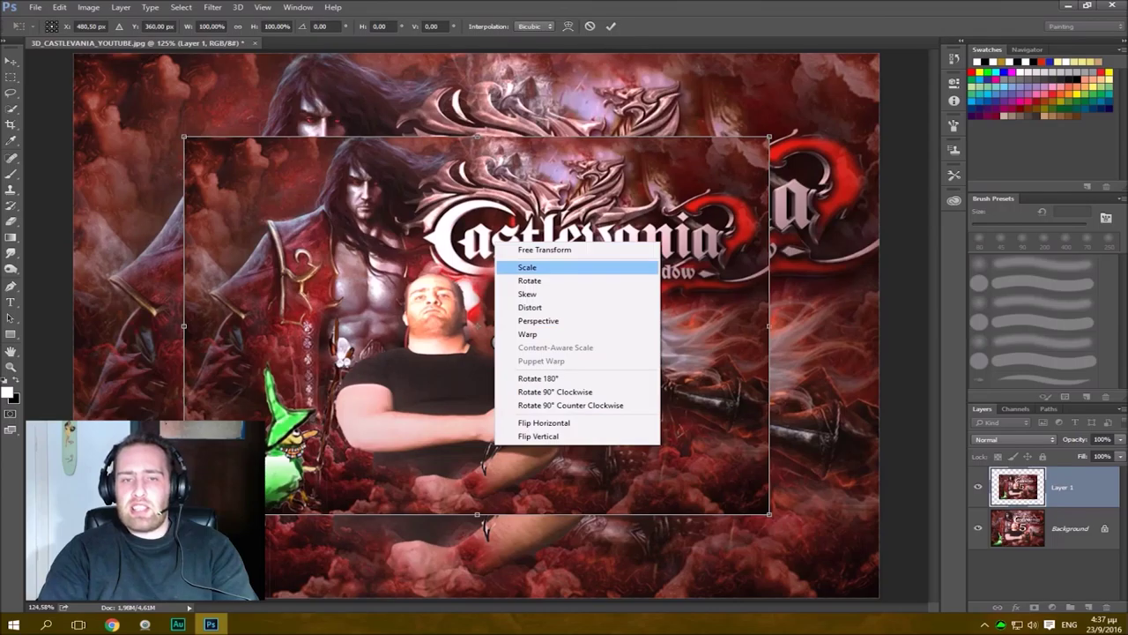
{"action": "left_click", "coordinate": [529, 267]}
Try rotating the layer freely clockwise from outside its upper-right corner, and undo the rotation.
{"action": "right_click", "coordinate": [525, 271]}
{"action": "left_click", "coordinate": [558, 311]}
{"action": "left_click_drag", "start_coordinate": [803, 148], "coordinate": [840, 262]}
{"action": "key", "text": "ctrl+z"}
Rotate the layer by 180° and rotate it by another 180° back to upright.
{"action": "right_click", "coordinate": [498, 253]}
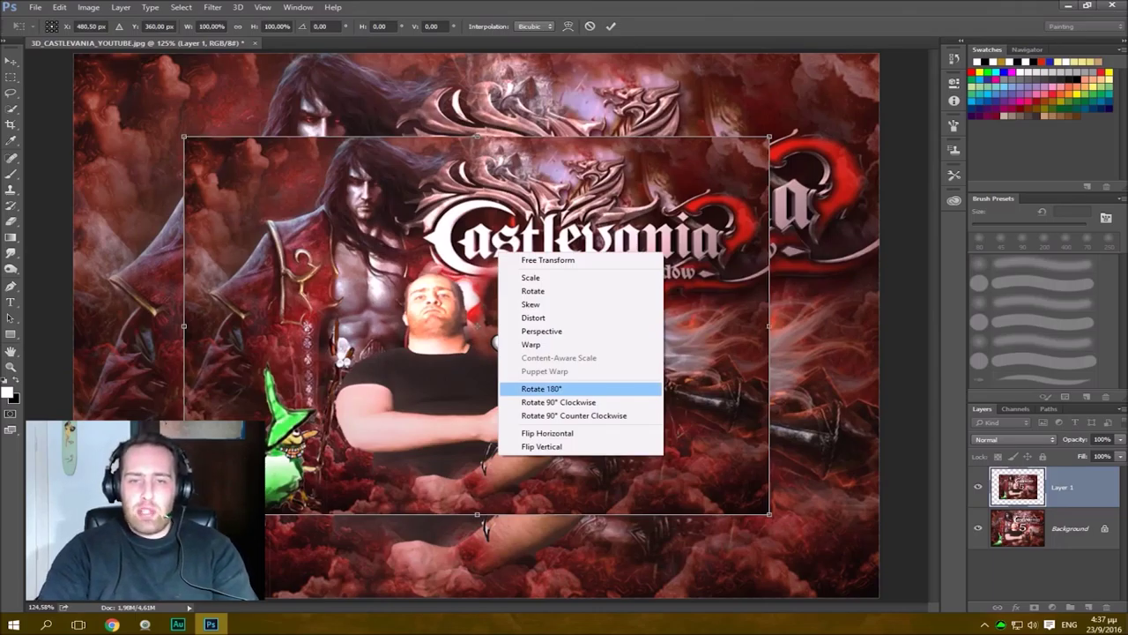
{"action": "left_click", "coordinate": [541, 388]}
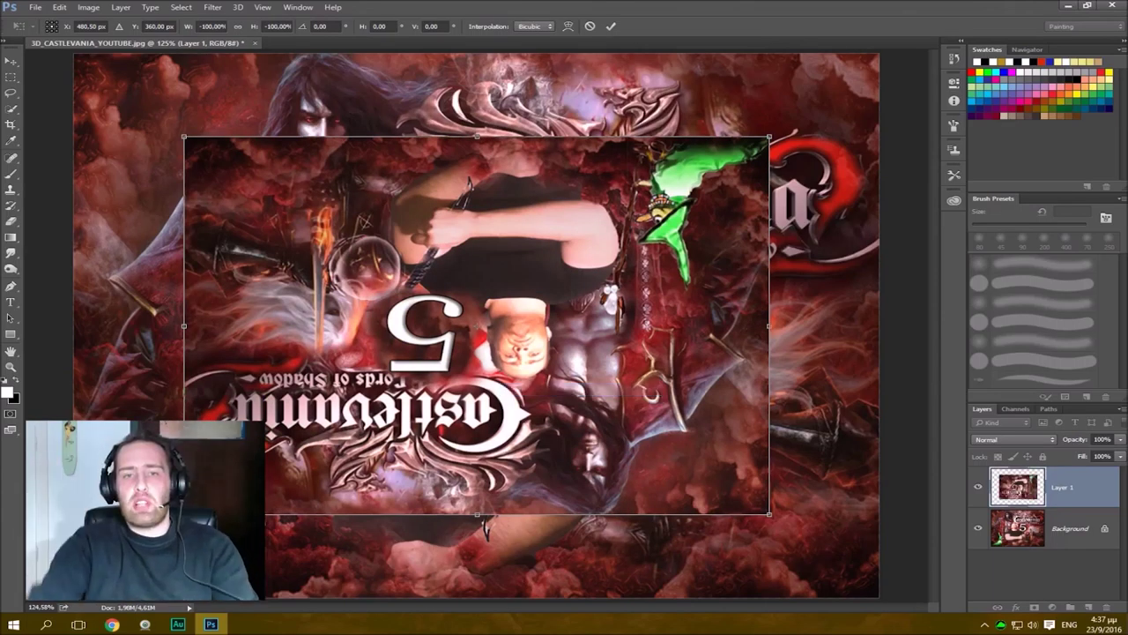
{"action": "right_click", "coordinate": [548, 380]}
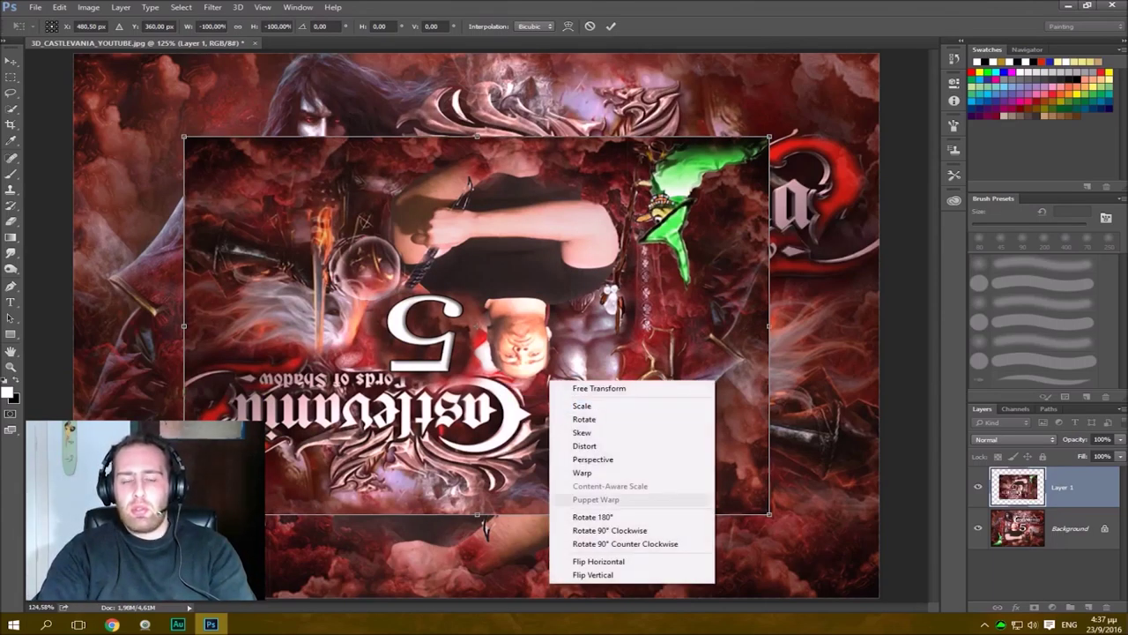
{"action": "left_click", "coordinate": [592, 517]}
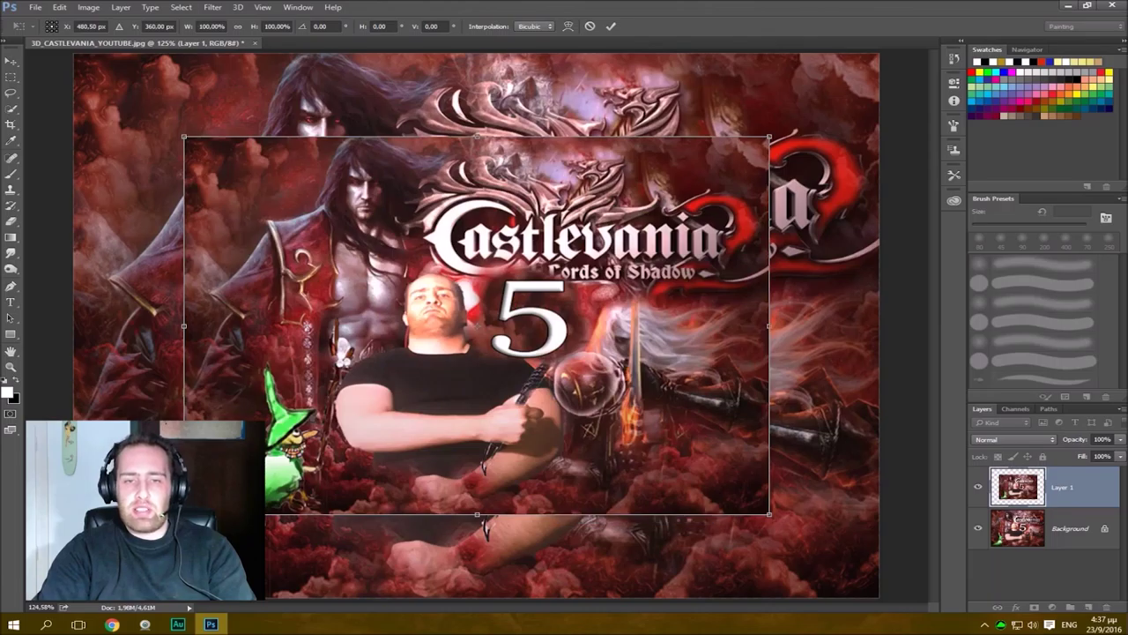
Try the fixed 90° clockwise rotation twice and the 90° counter-clockwise rotation once on the layer, undoing each.
{"action": "right_click", "coordinate": [538, 196]}
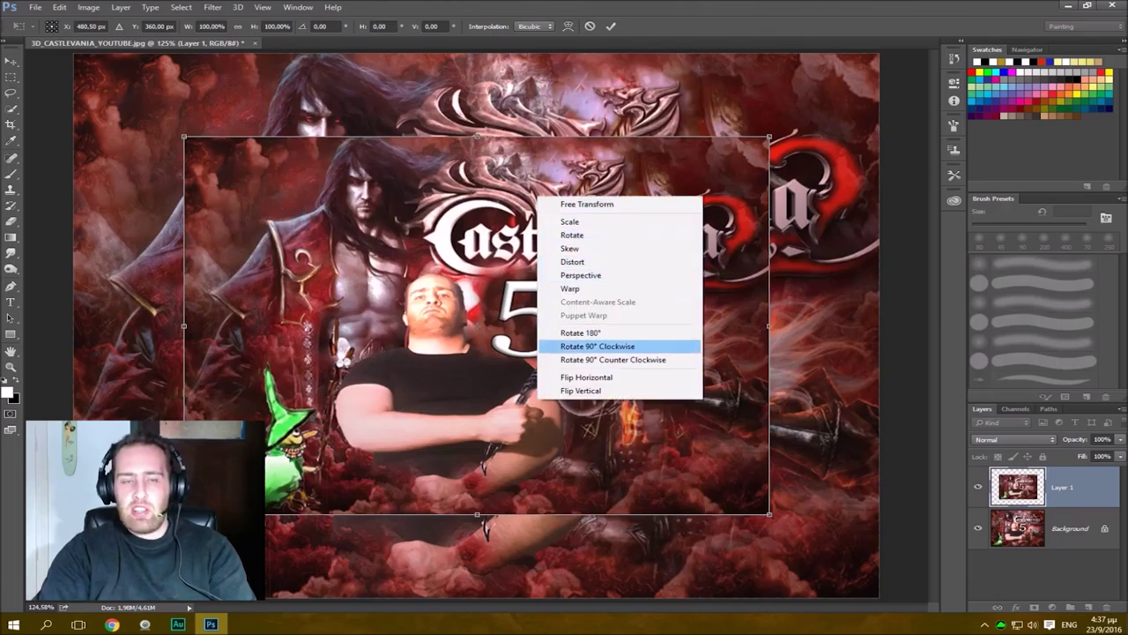
{"action": "left_click", "coordinate": [582, 342]}
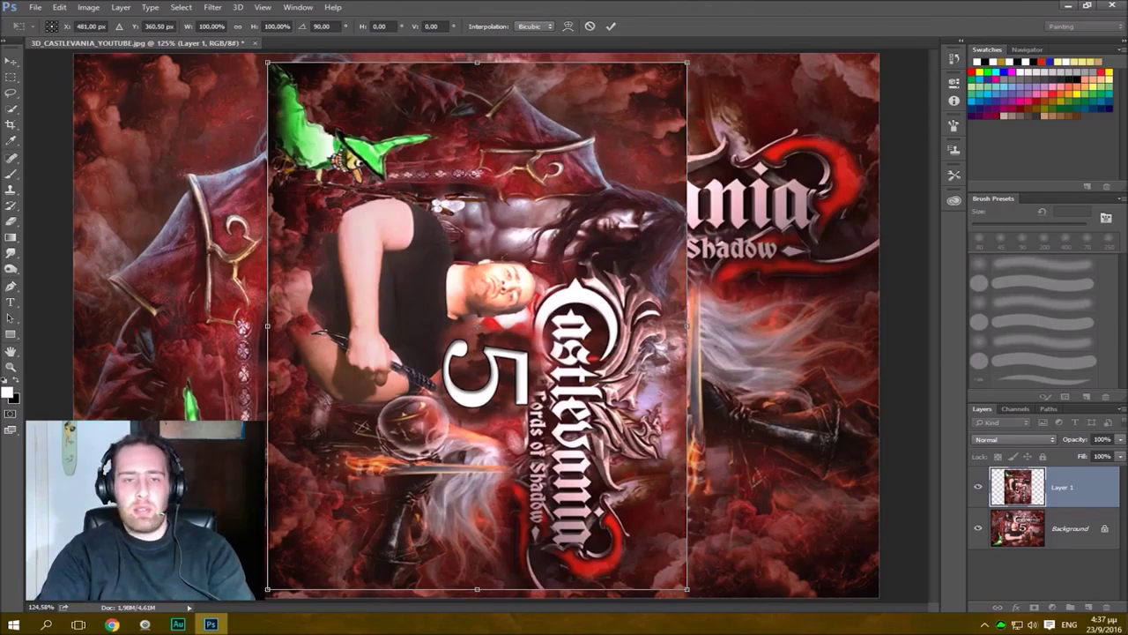
{"action": "key", "text": "ctrl+z"}
{"action": "right_click", "coordinate": [572, 312]}
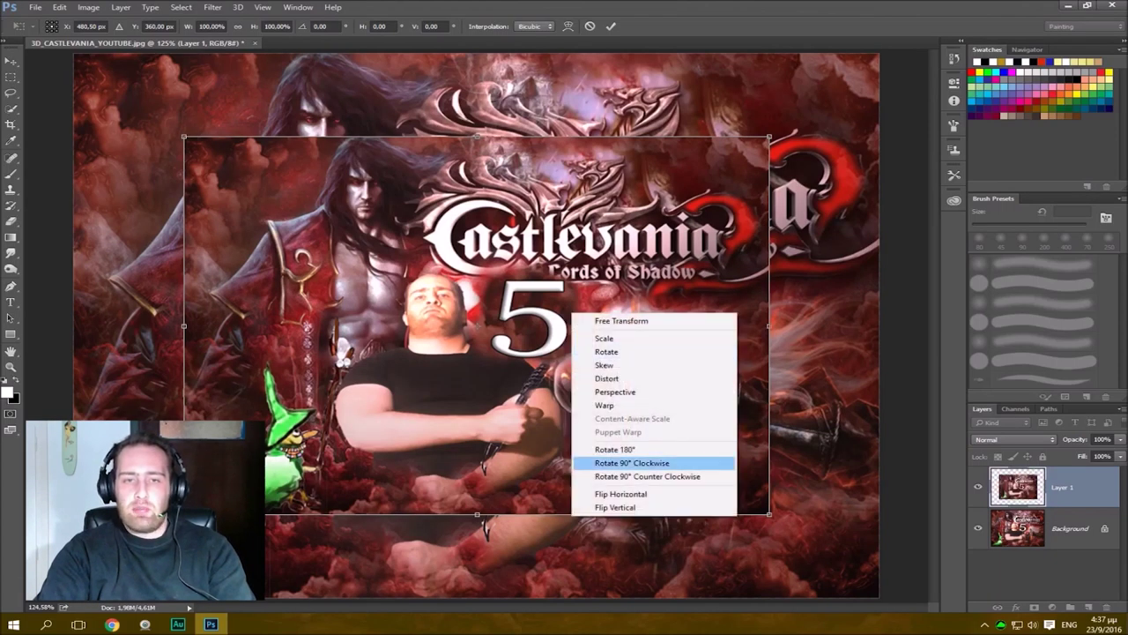
{"action": "left_click", "coordinate": [610, 464]}
{"action": "key", "text": "ctrl+z"}
{"action": "right_click", "coordinate": [595, 355]}
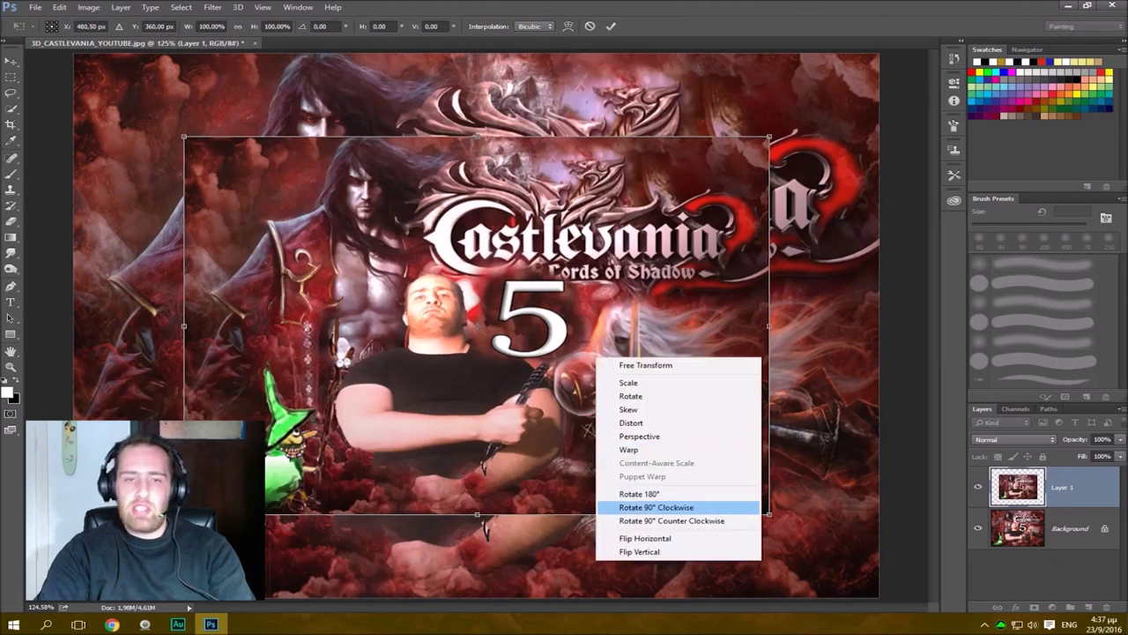
{"action": "left_click", "coordinate": [675, 520]}
{"action": "key", "text": "ctrl+z"}
Try flipping the layer horizontally two times, undoing each flip.
{"action": "right_click", "coordinate": [557, 273]}
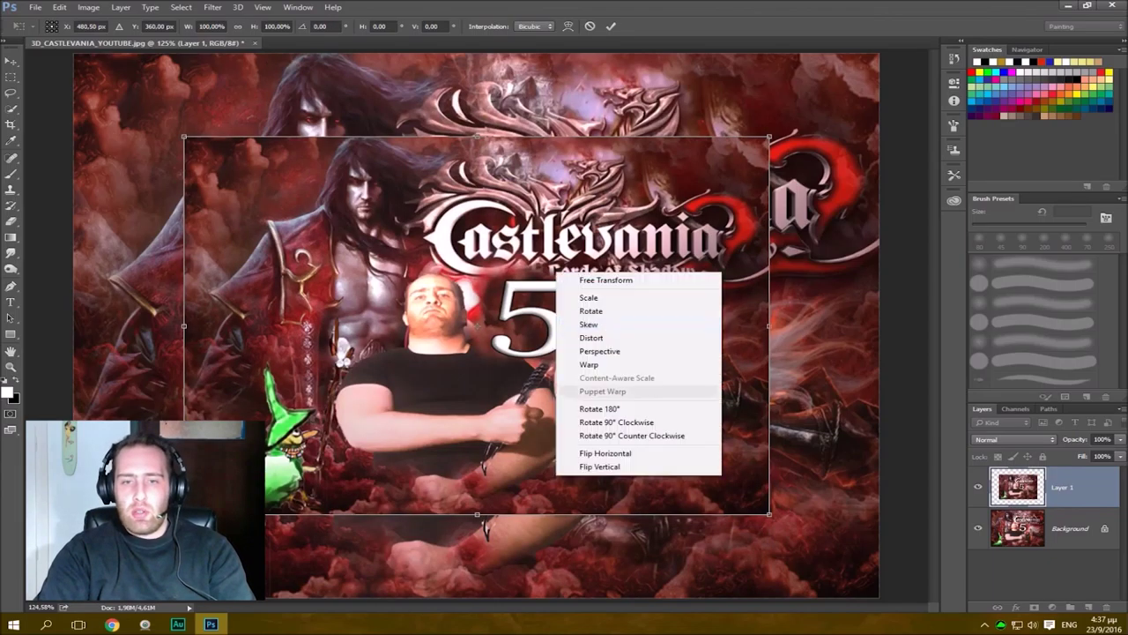
{"action": "left_click", "coordinate": [604, 453]}
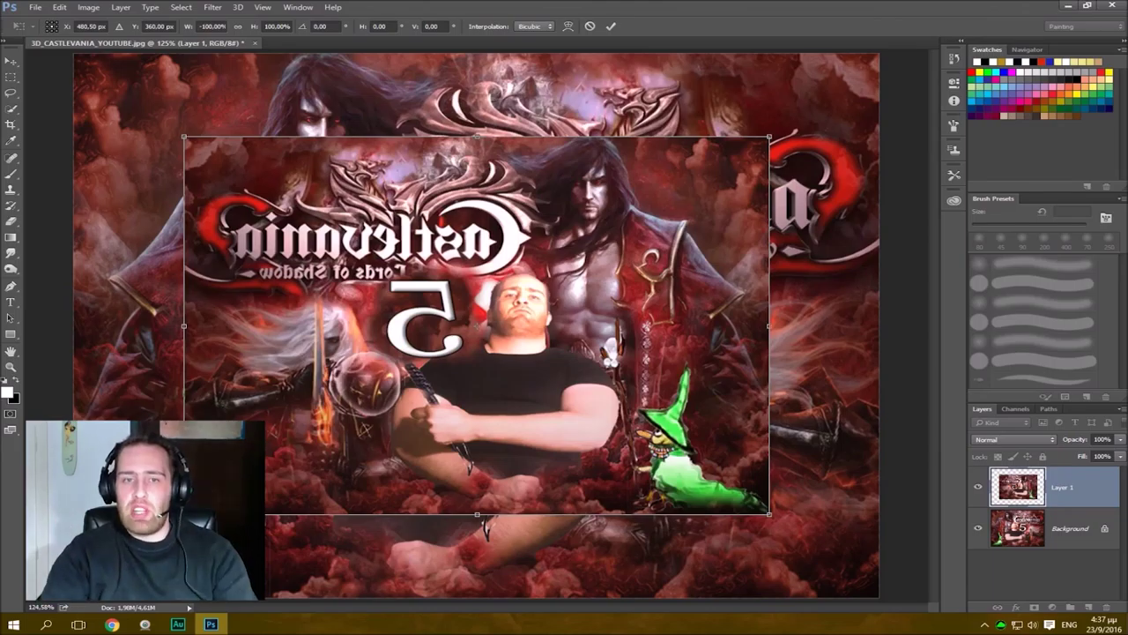
{"action": "key", "text": "ctrl+z"}
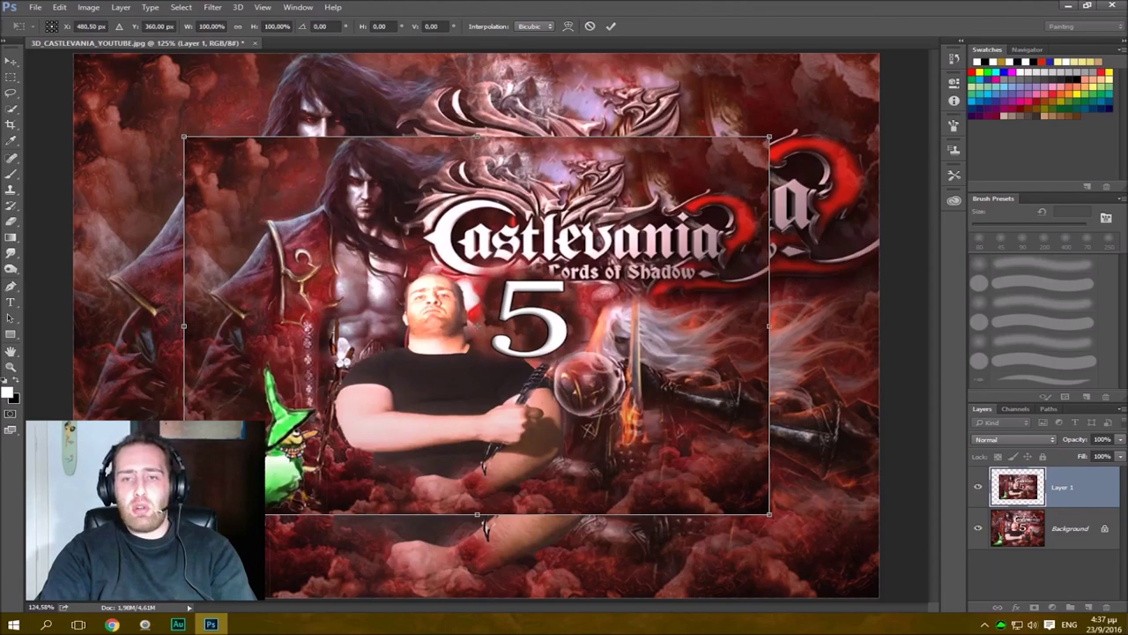
{"action": "right_click", "coordinate": [612, 267]}
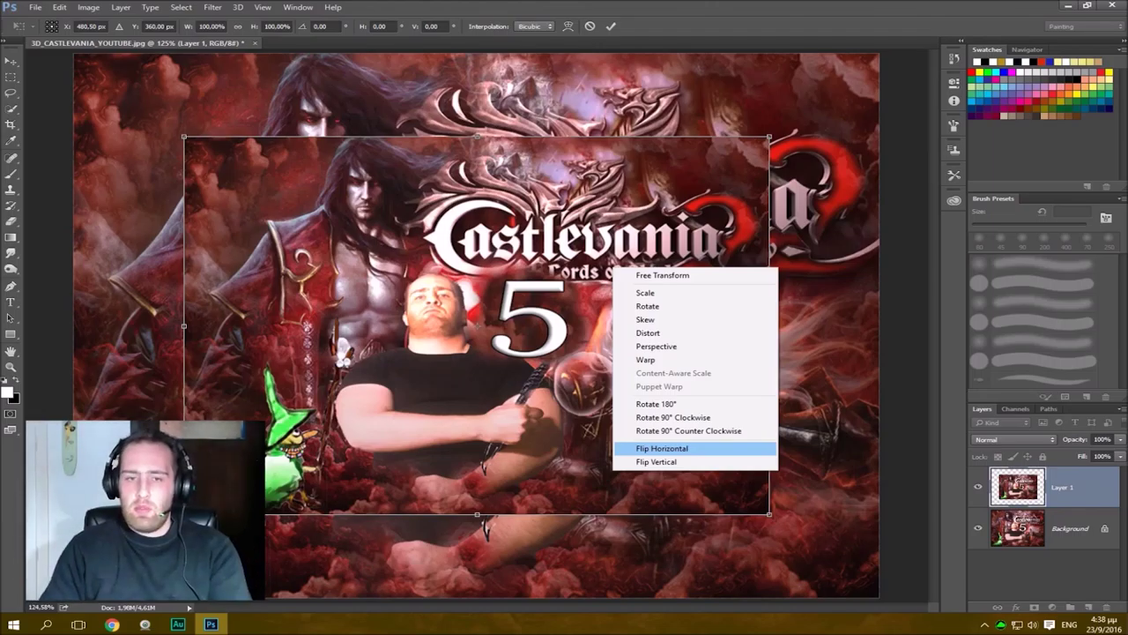
{"action": "left_click", "coordinate": [662, 449]}
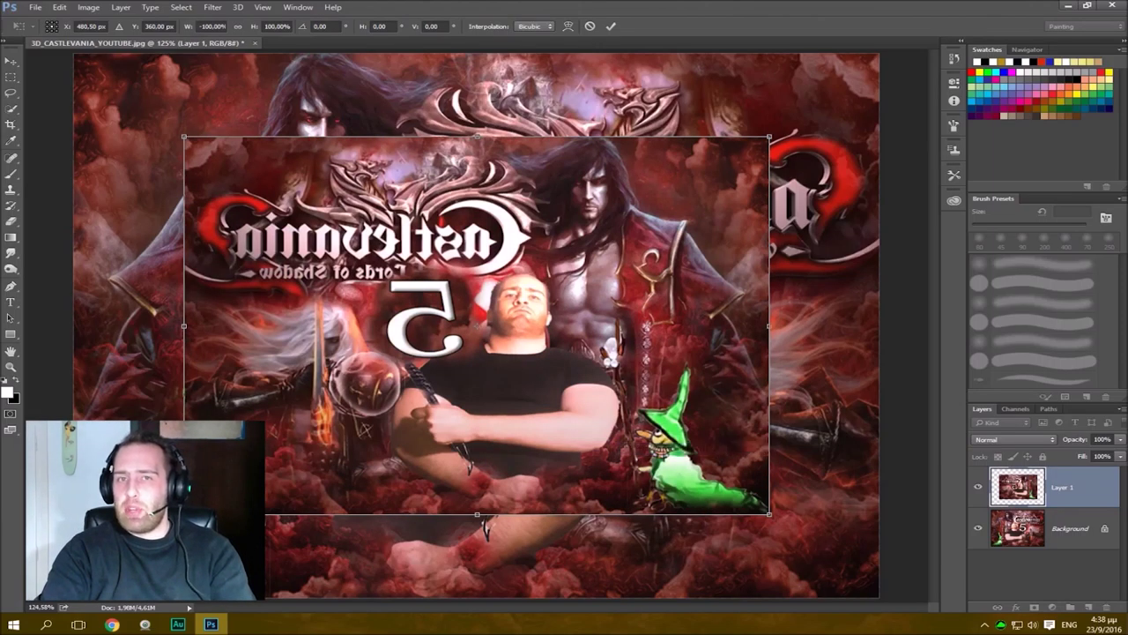
{"action": "key", "text": "ctrl+z"}
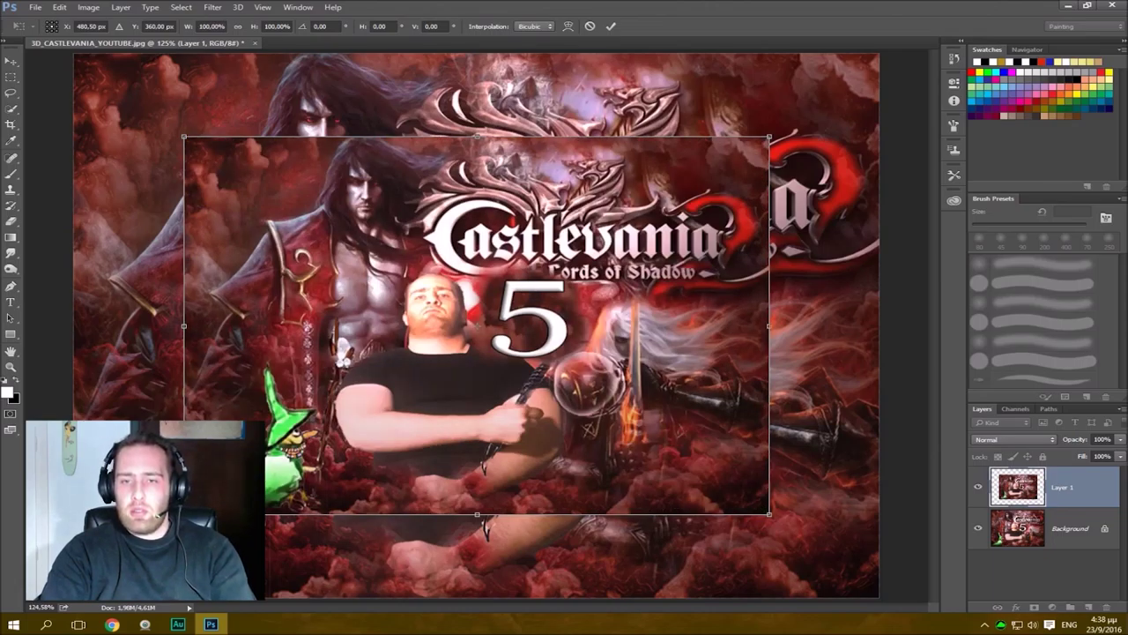
Scale the layer's width to about 103%, try mirroring it by pulling its side handle across the image, and undo the mirroring.
{"action": "right_click", "coordinate": [645, 293]}
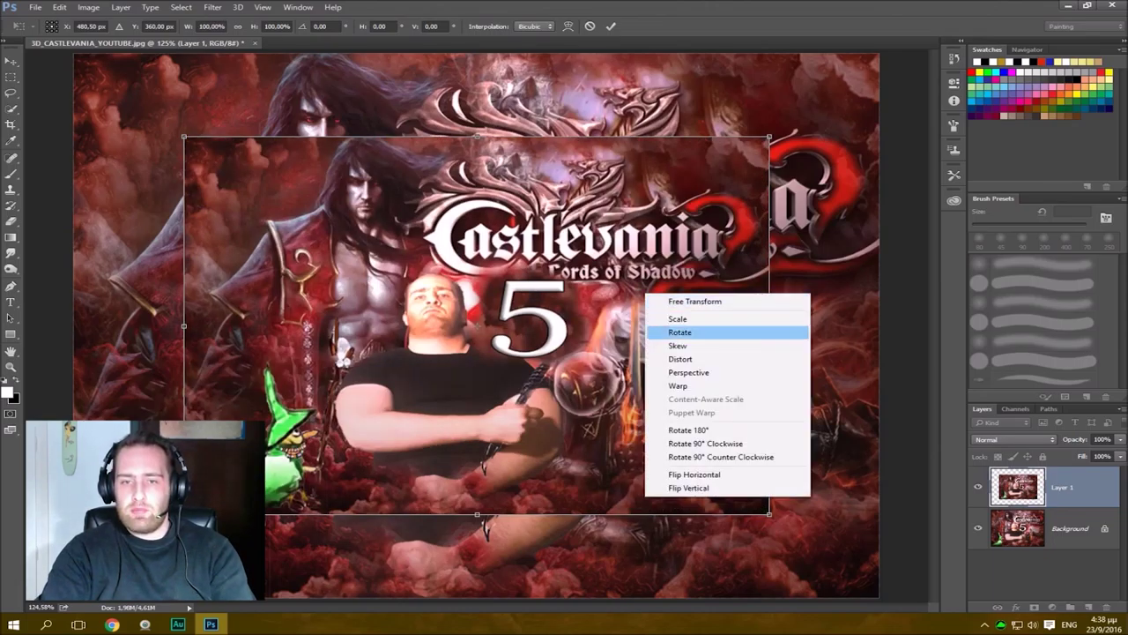
{"action": "left_click", "coordinate": [674, 319]}
{"action": "mouse_move", "coordinate": [770, 325]}
{"action": "left_mouse_down"}
{"action": "mouse_move", "coordinate": [205, 325]}
{"action": "mouse_move", "coordinate": [842, 325]}
{"action": "mouse_move", "coordinate": [261, 325]}
{"action": "mouse_move", "coordinate": [732, 313]}
{"action": "mouse_move", "coordinate": [811, 317]}
{"action": "mouse_move", "coordinate": [180, 325]}
{"action": "mouse_move", "coordinate": [850, 319]}
{"action": "mouse_move", "coordinate": [234, 322]}
{"action": "mouse_move", "coordinate": [792, 319]}
{"action": "mouse_move", "coordinate": [781, 322]}
{"action": "left_mouse_up"}
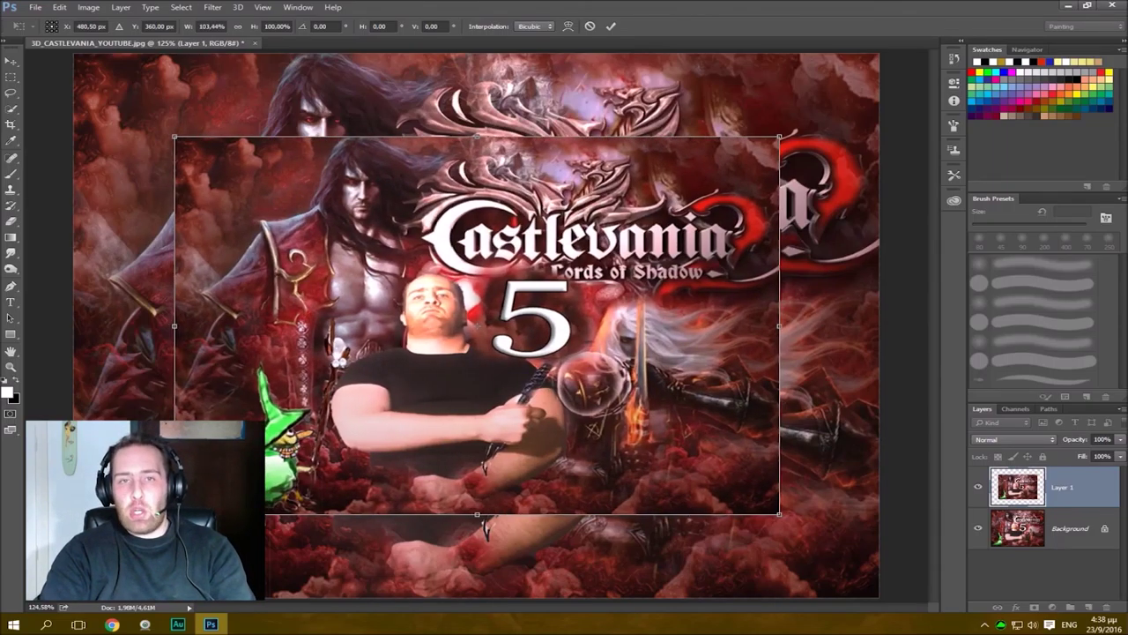
{"action": "left_click_drag", "start_coordinate": [779, 325], "coordinate": [350, 325]}
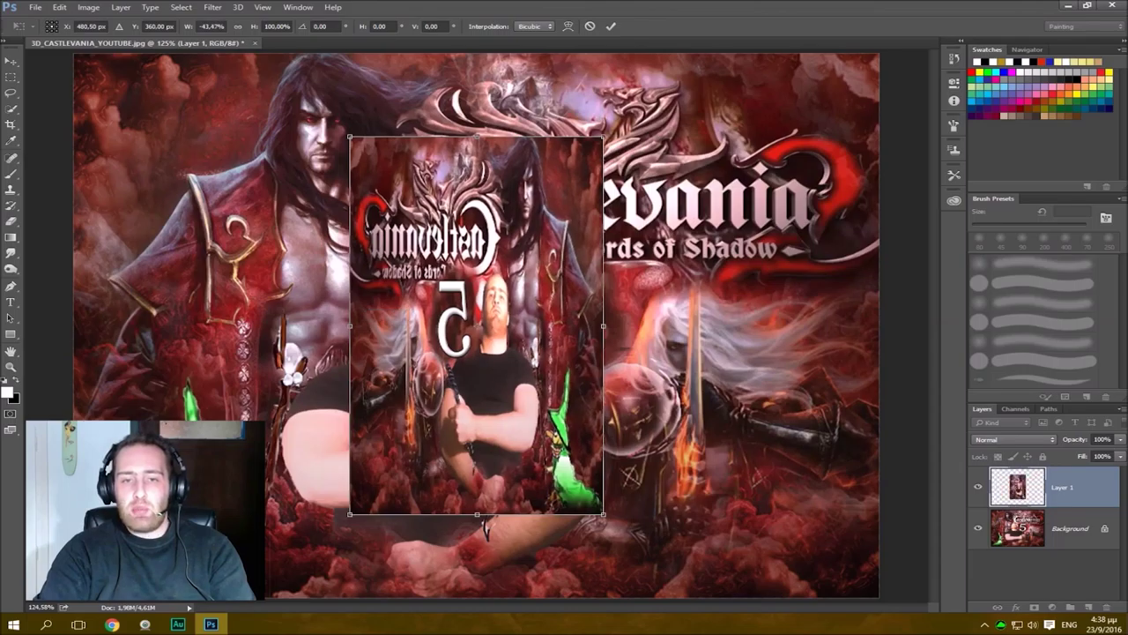
{"action": "key", "text": "ctrl+z"}
Try flipping the widened layer horizontally with the fixed flip option, and undo the flip.
{"action": "right_click", "coordinate": [548, 290]}
{"action": "left_click", "coordinate": [708, 467]}
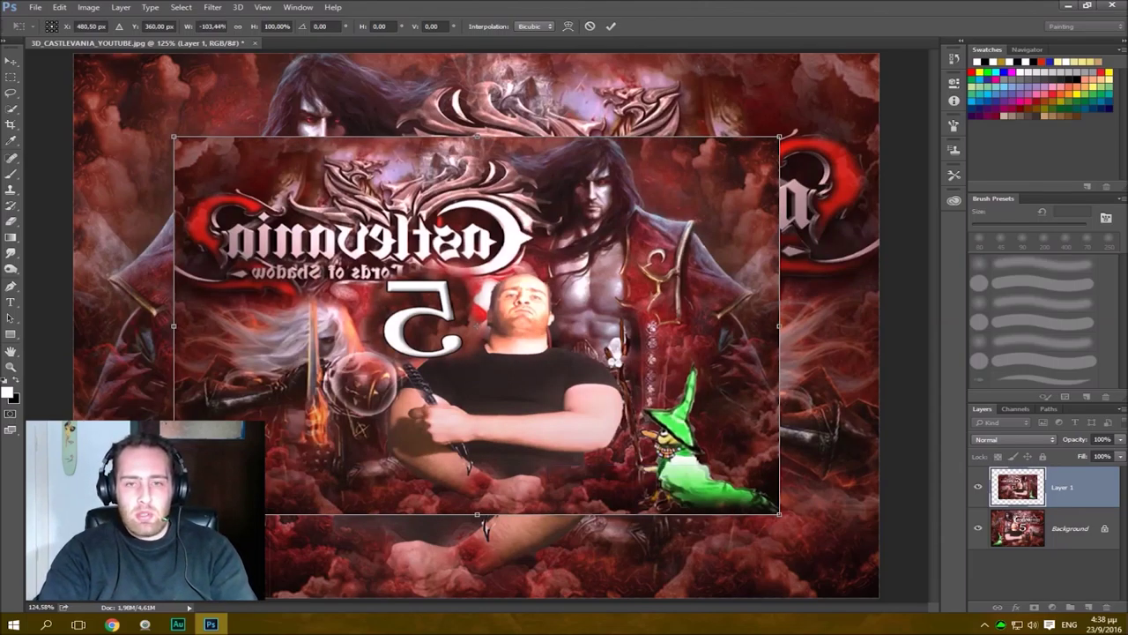
{"action": "key", "text": "ctrl+z"}
Mirror the layer and mirror it back by its side handle, scale it to about 109% wide and 113% high, and apply the transform.
{"action": "left_click_drag", "start_coordinate": [779, 325], "coordinate": [363, 325]}
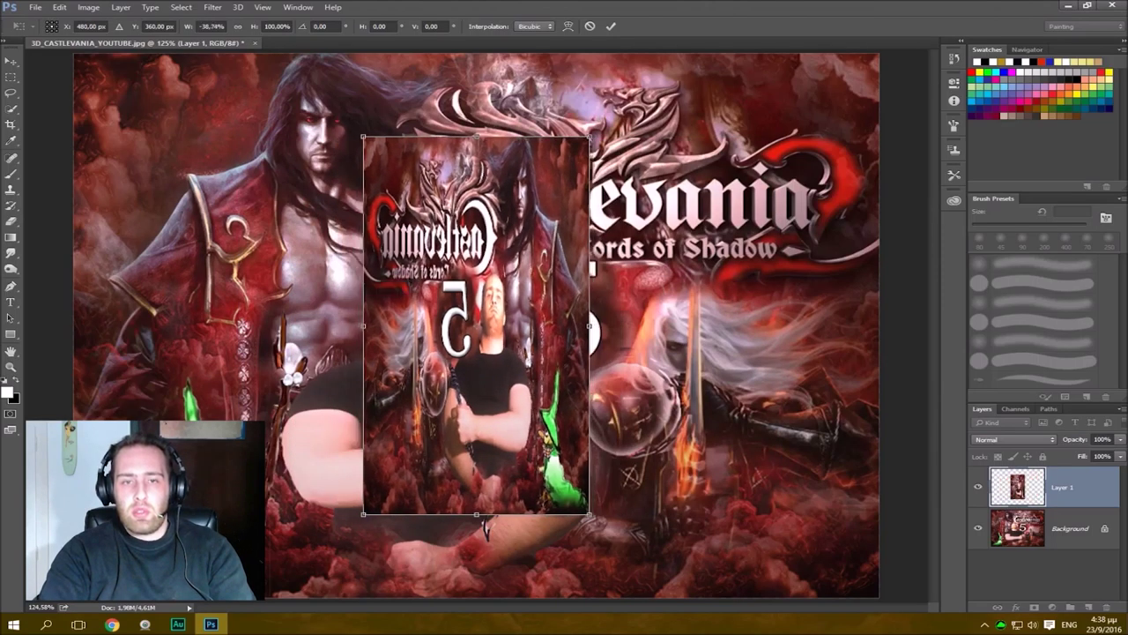
{"action": "left_click_drag", "start_coordinate": [590, 325], "coordinate": [133, 325]}
{"action": "left_click_drag", "start_coordinate": [820, 137], "coordinate": [796, 113]}
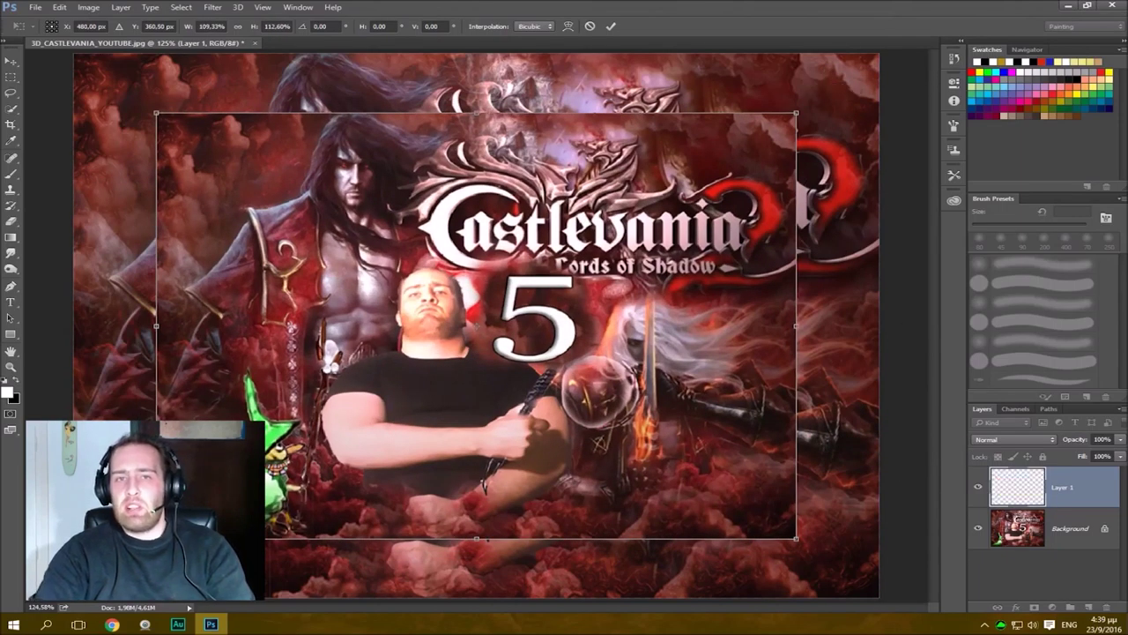
{"action": "key", "text": "Return"}
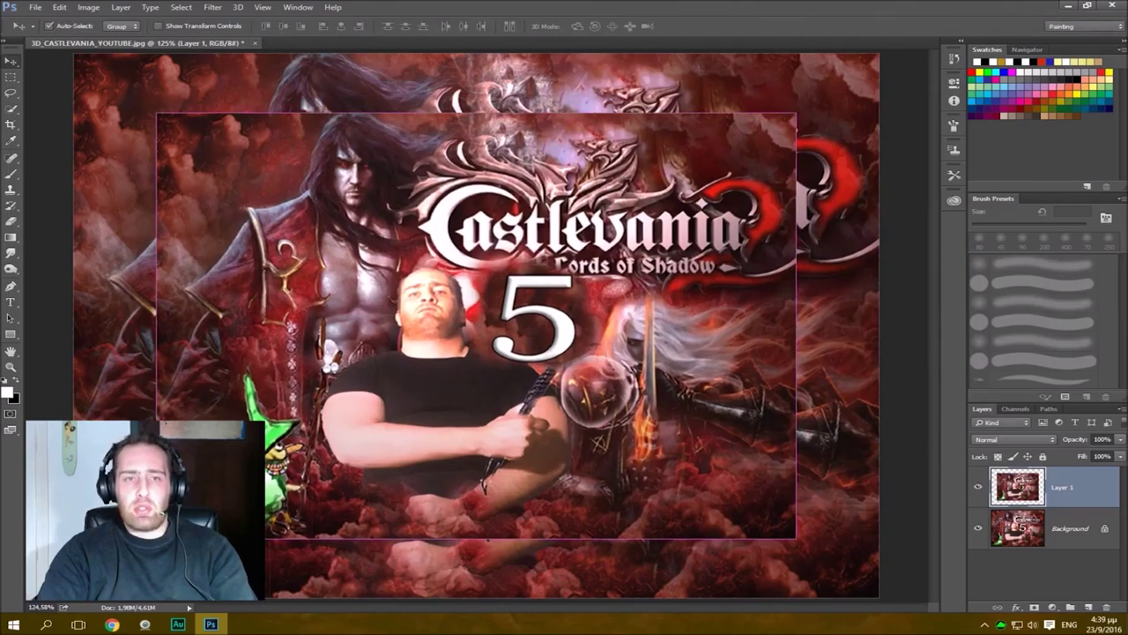
Draw an artboard of about 737 × 492 px over the scaled duplicate with the Artboard tool.
{"action": "key", "text": "ctrl+shift+s"}
{"action": "key", "text": "Escape"}
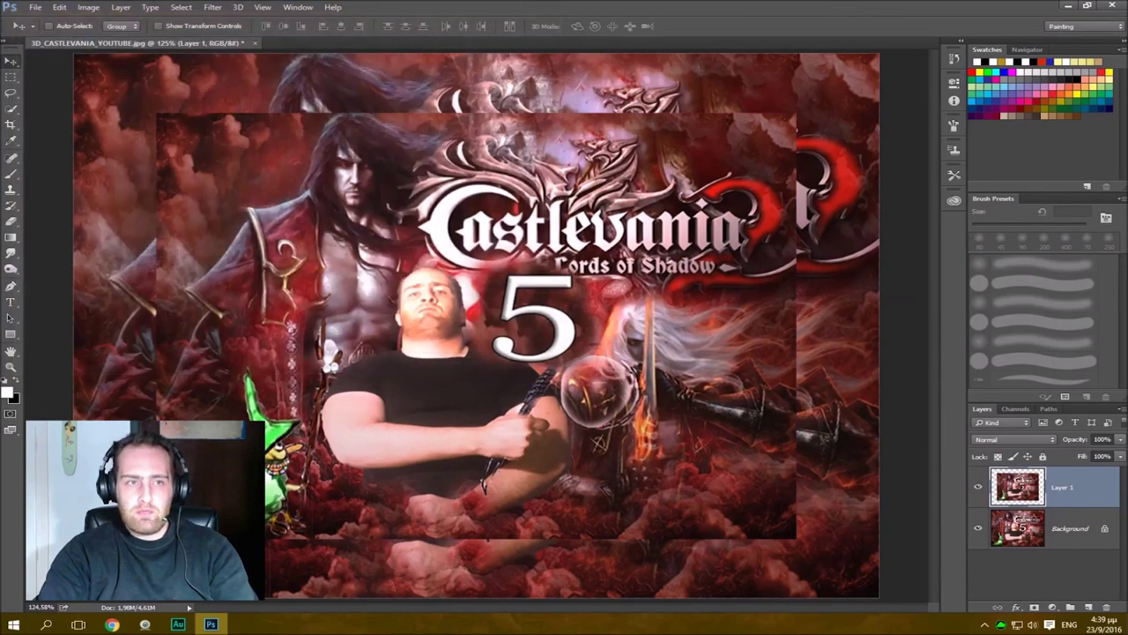
{"action": "right_click", "coordinate": [10, 61]}
{"action": "left_click", "coordinate": [71, 71]}
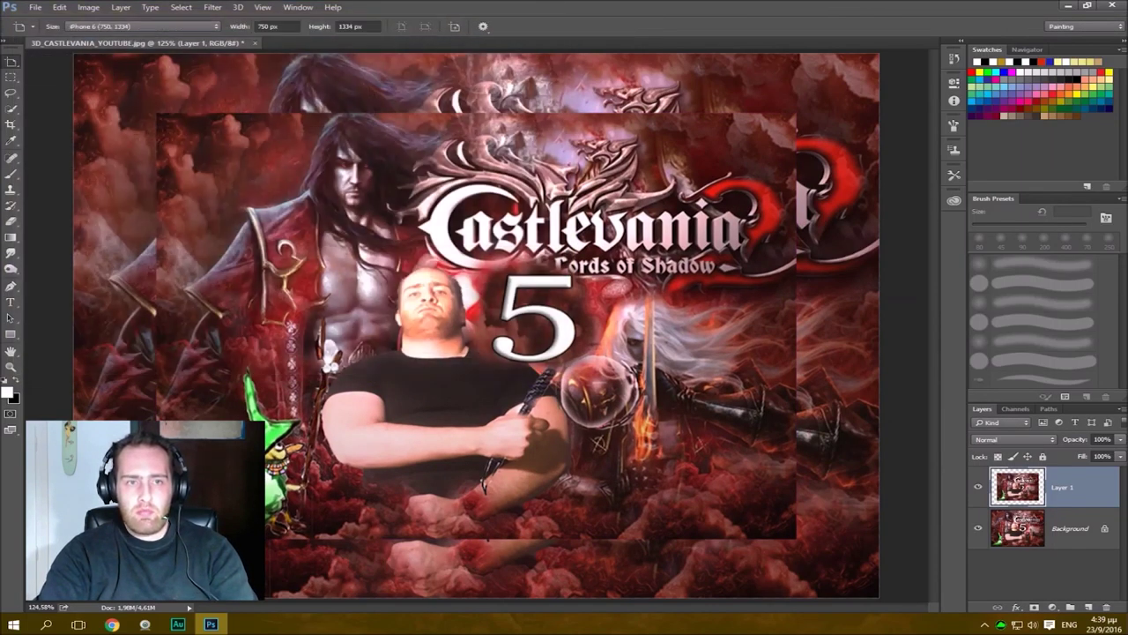
{"action": "left_click_drag", "start_coordinate": [157, 112], "coordinate": [776, 483]}
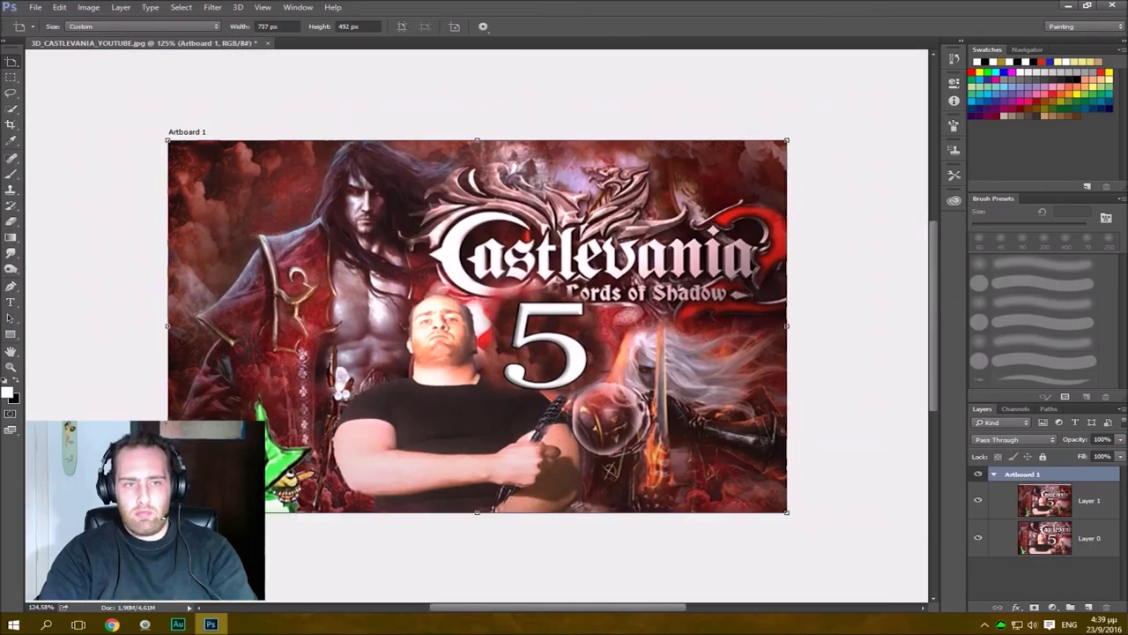
Try shifting the artboard with the Move tool, and undo the artboard's creation.
{"action": "right_click", "coordinate": [10, 61]}
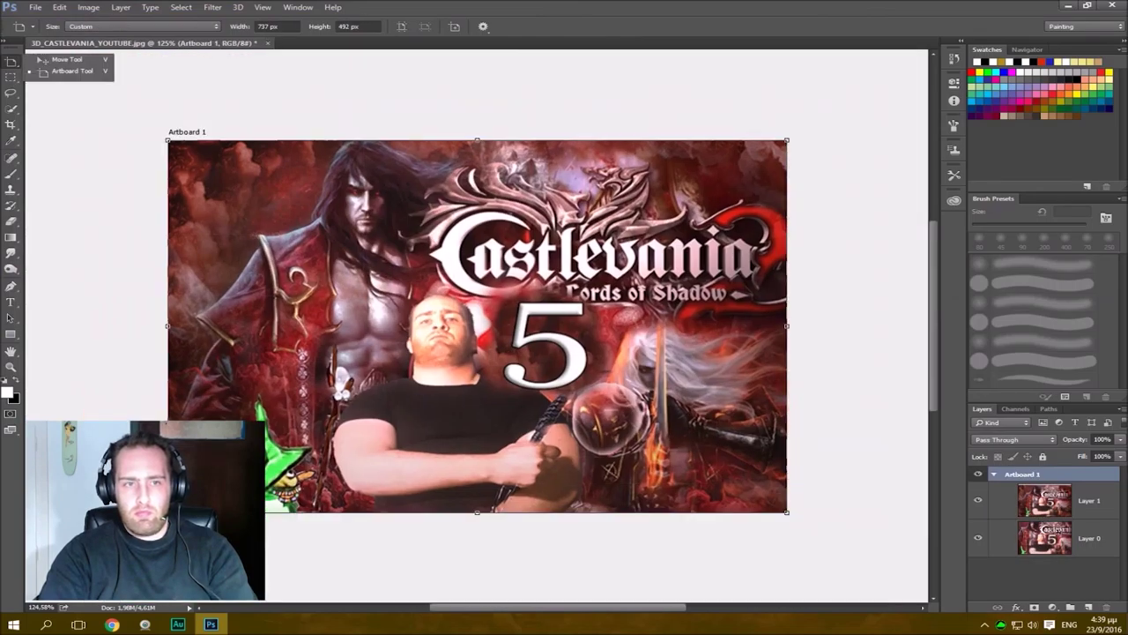
{"action": "left_click", "coordinate": [71, 58]}
{"action": "left_click_drag", "start_coordinate": [407, 251], "coordinate": [447, 215]}
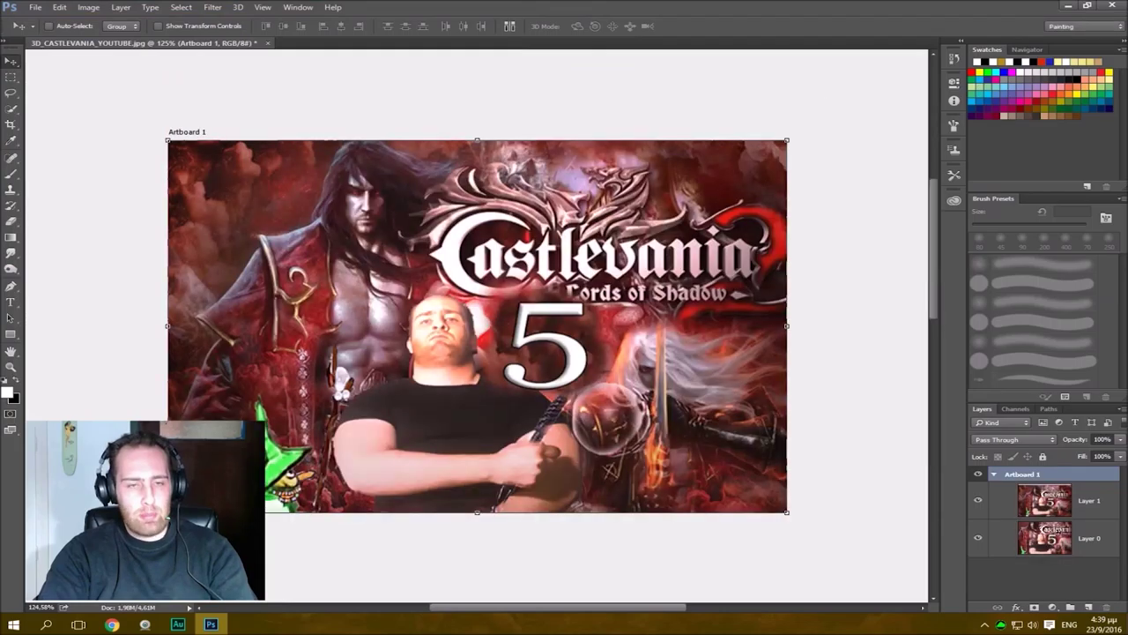
{"action": "key", "text": "ctrl+alt+z"}
{"action": "key", "text": "ctrl+alt+z"}
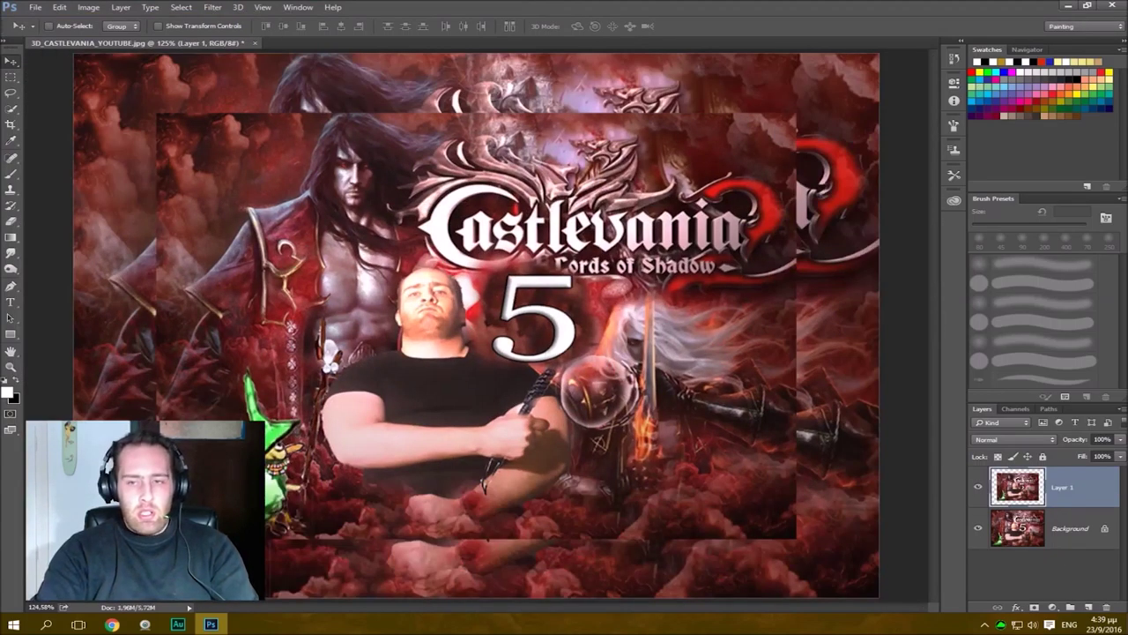
Step back through the history to the untransformed, full-size Layer 1 above the Background.
{"action": "key", "text": "ctrl+e"}
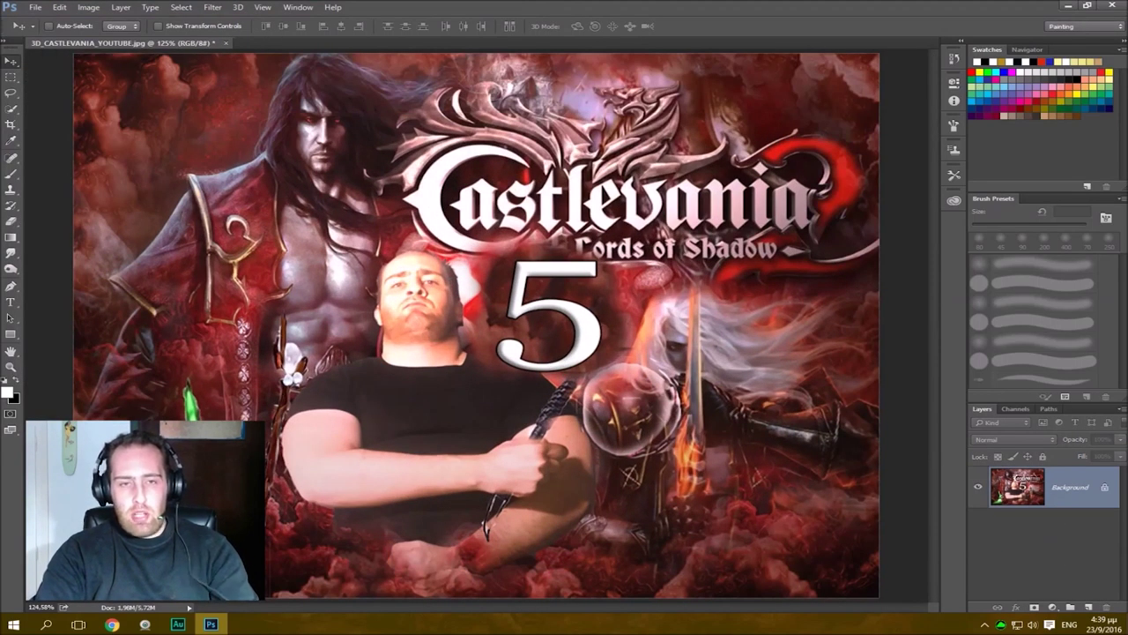
{"action": "key", "text": "ctrl+alt+z"}
Activate the Artboard tool and review its tool presets, list of predefined sizes and additional artboard options.
{"action": "right_click", "coordinate": [11, 62]}
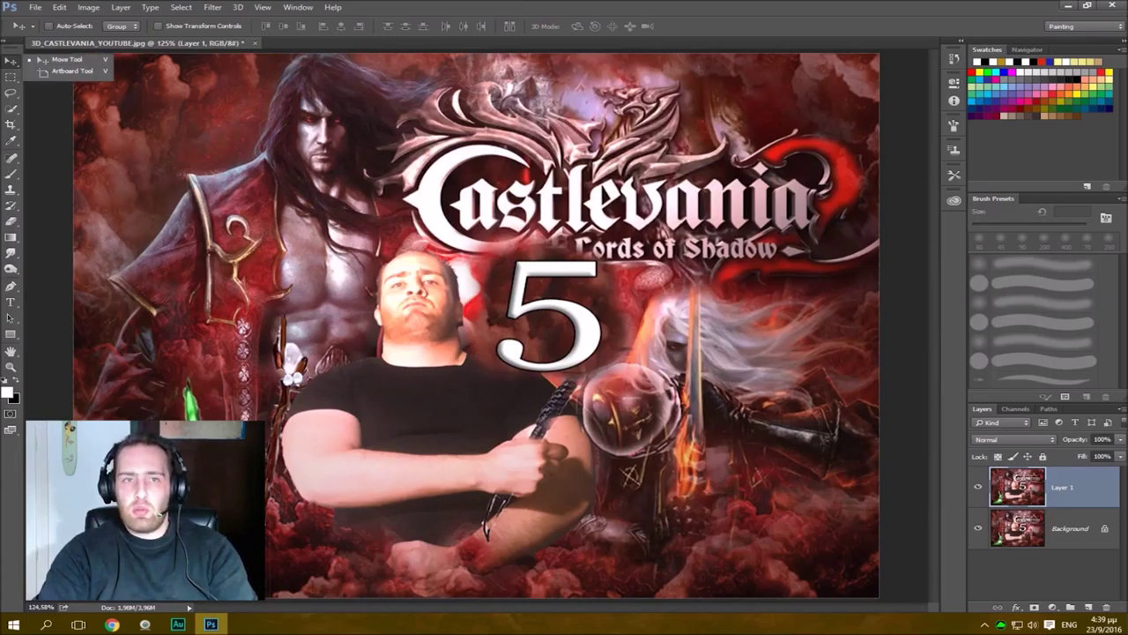
{"action": "key", "text": "Escape"}
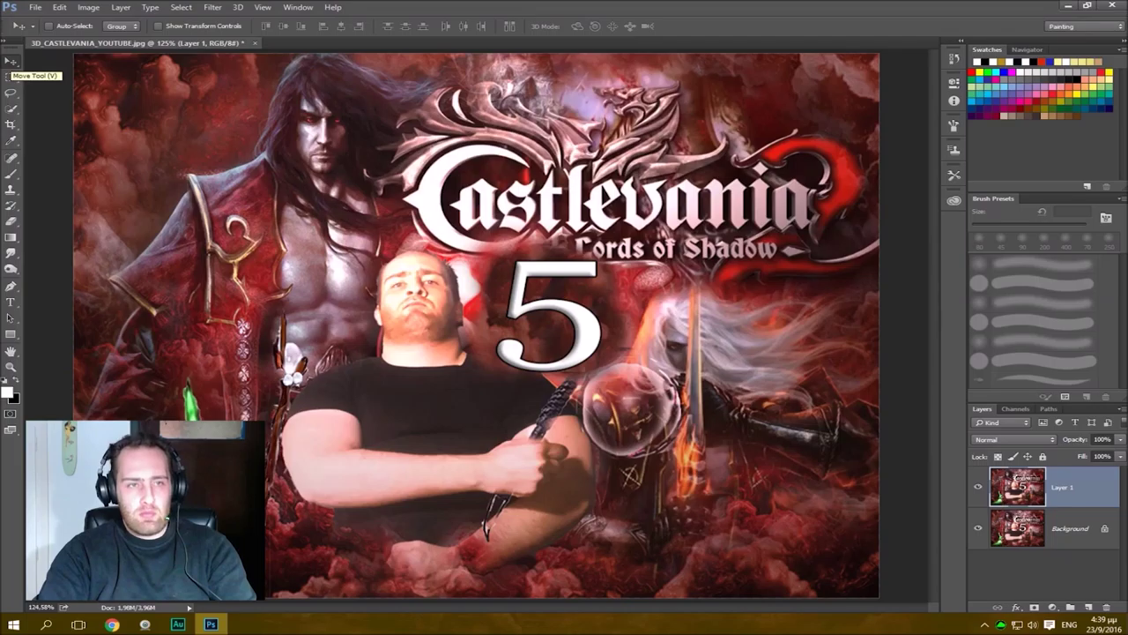
{"action": "right_click", "coordinate": [10, 60]}
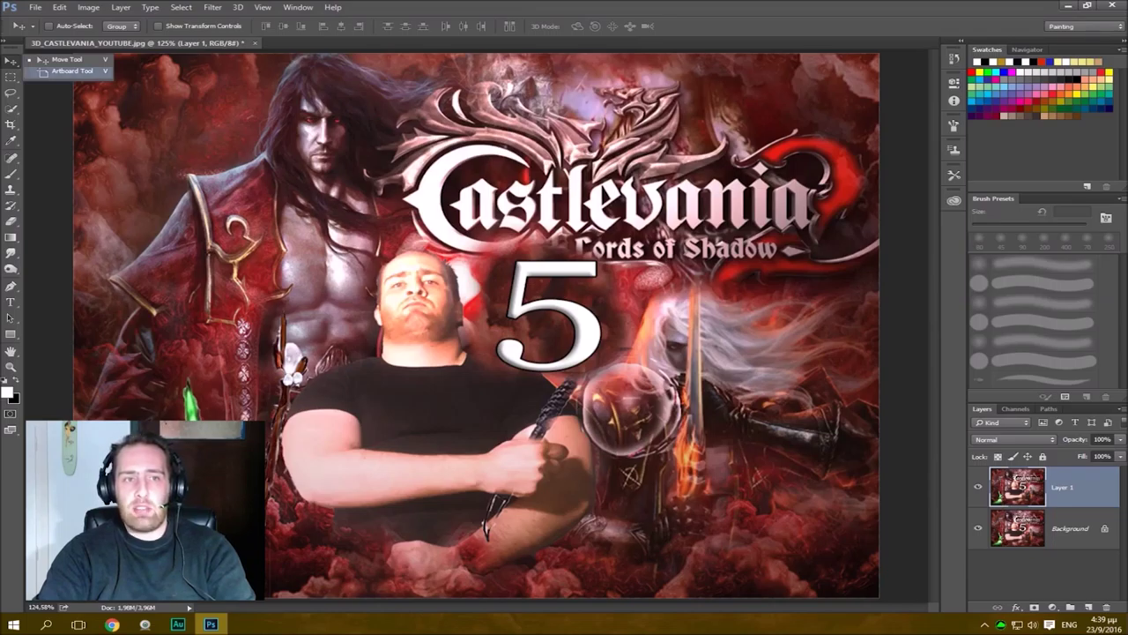
{"action": "left_click", "coordinate": [70, 71]}
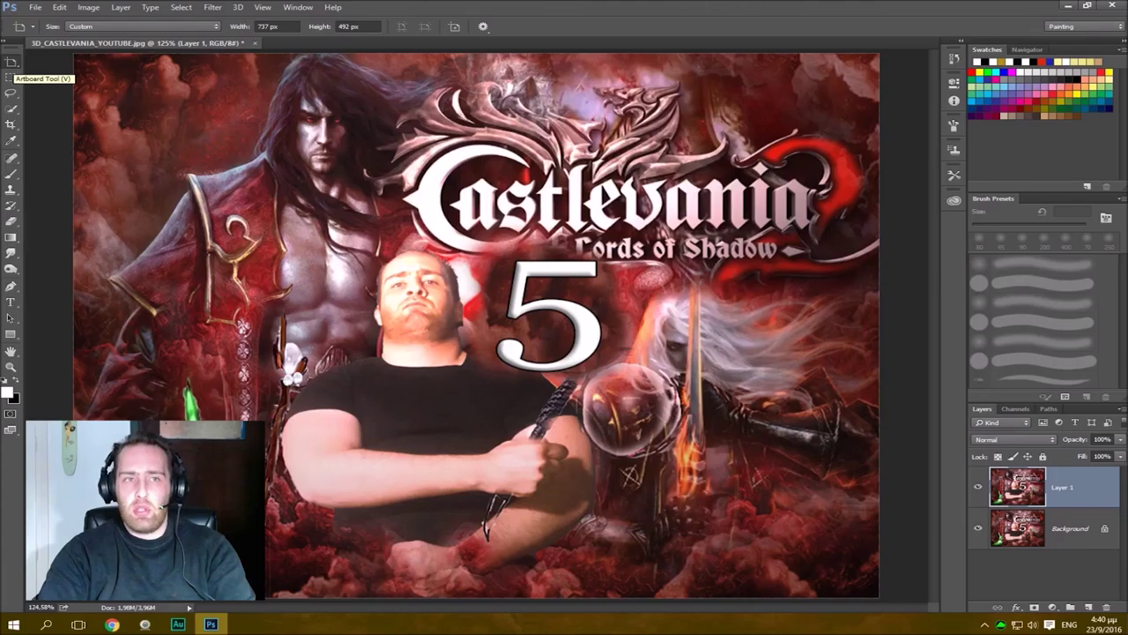
{"action": "left_click", "coordinate": [33, 26]}
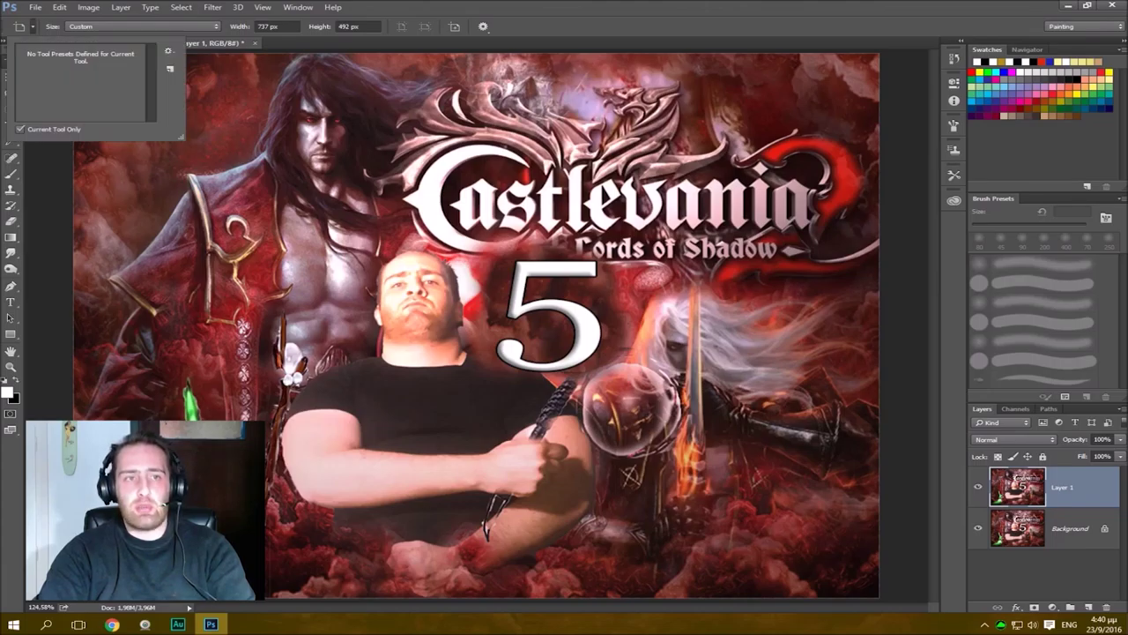
{"action": "left_click", "coordinate": [141, 26]}
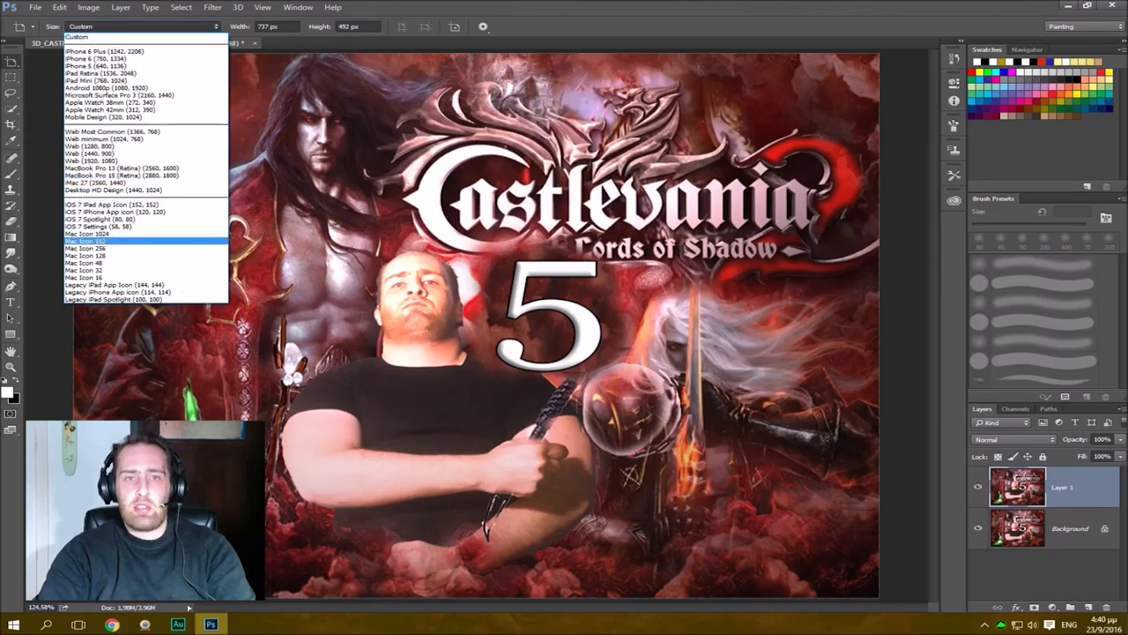
{"action": "left_click", "coordinate": [141, 27]}
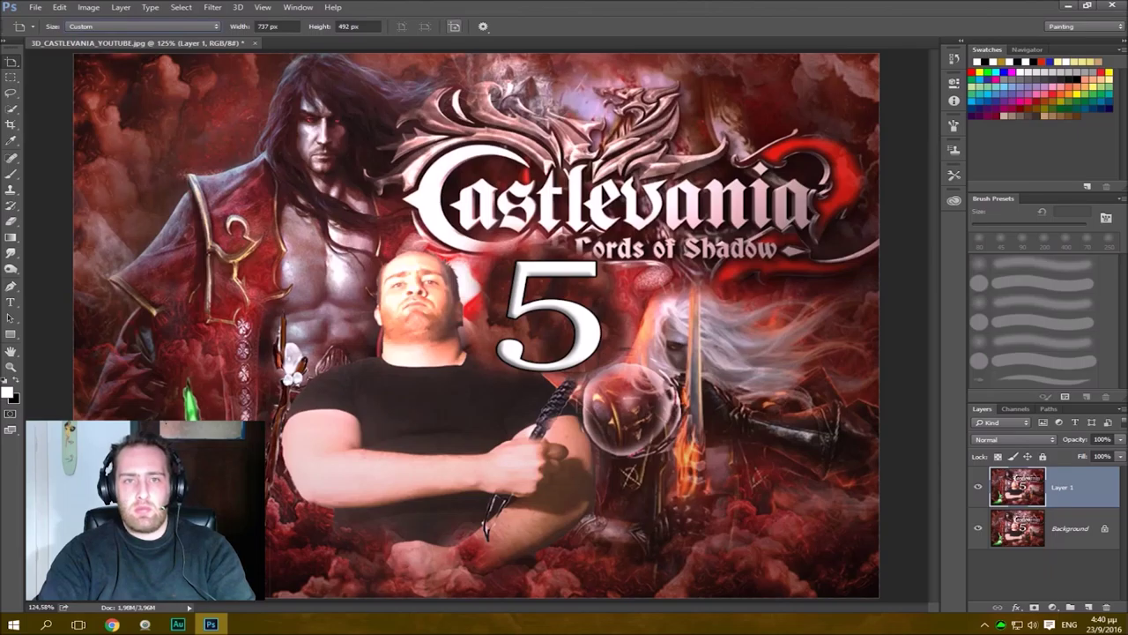
{"action": "left_click", "coordinate": [483, 26]}
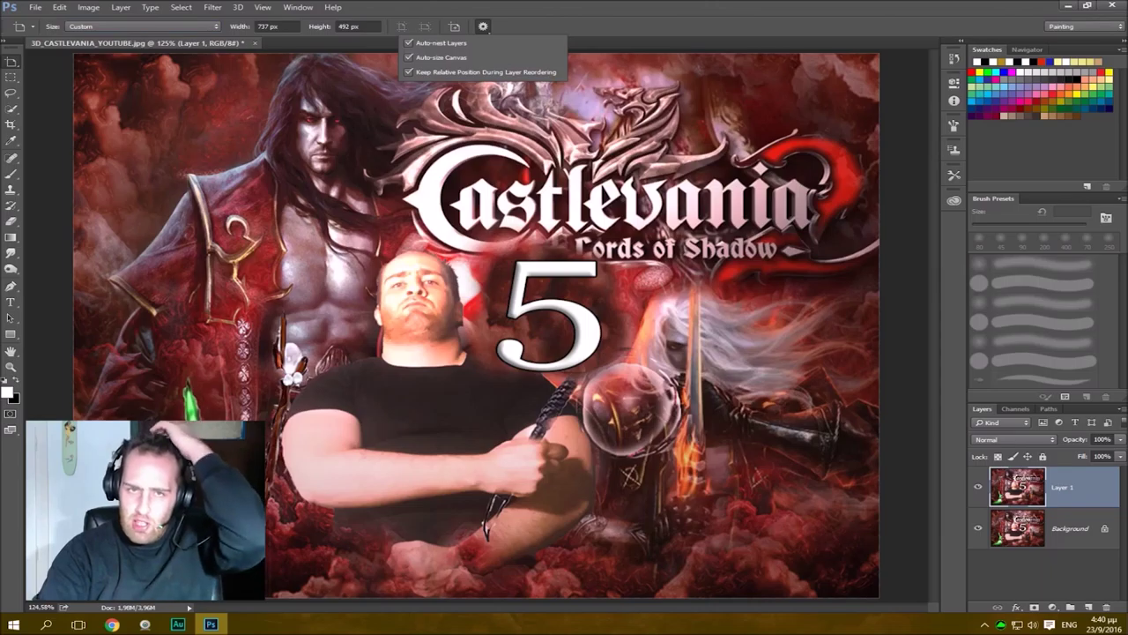
{"action": "key", "text": "Escape"}
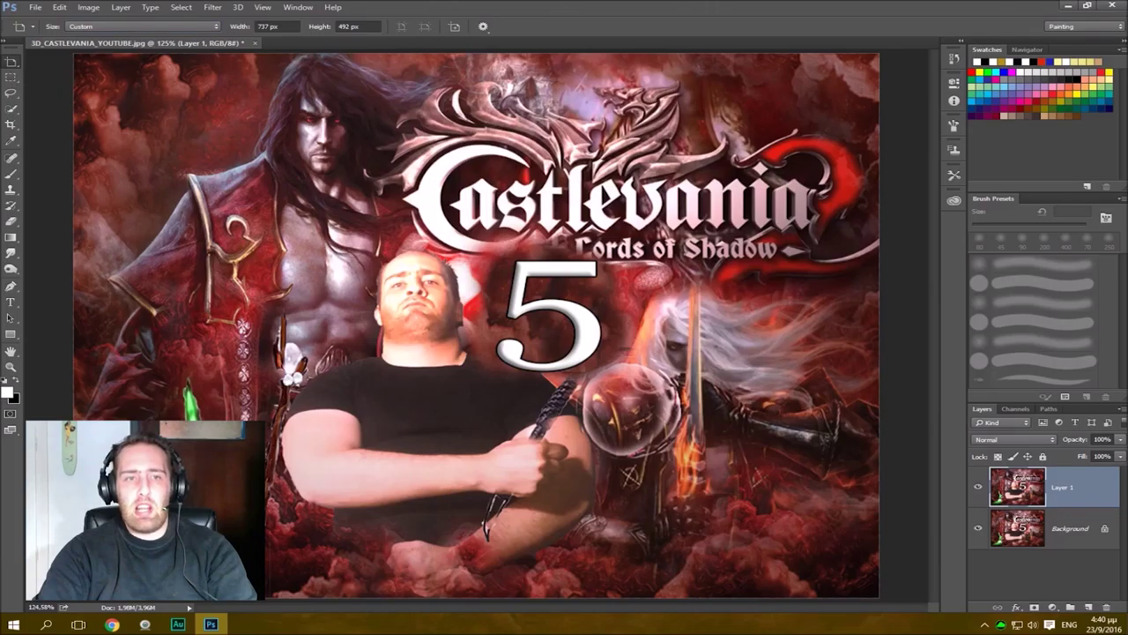
Draw an artboard of about 275 × 198 px around the long-haired character's head and relocate it with the Move tool.
{"action": "left_click_drag", "start_coordinate": [201, 60], "coordinate": [441, 180]}
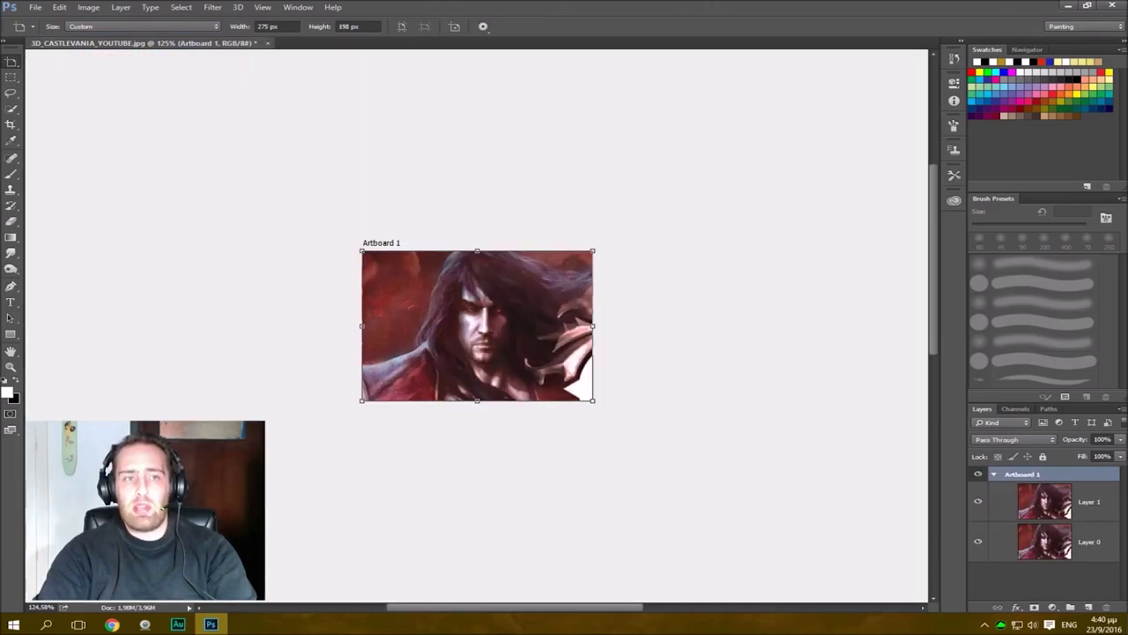
{"action": "right_click", "coordinate": [11, 62]}
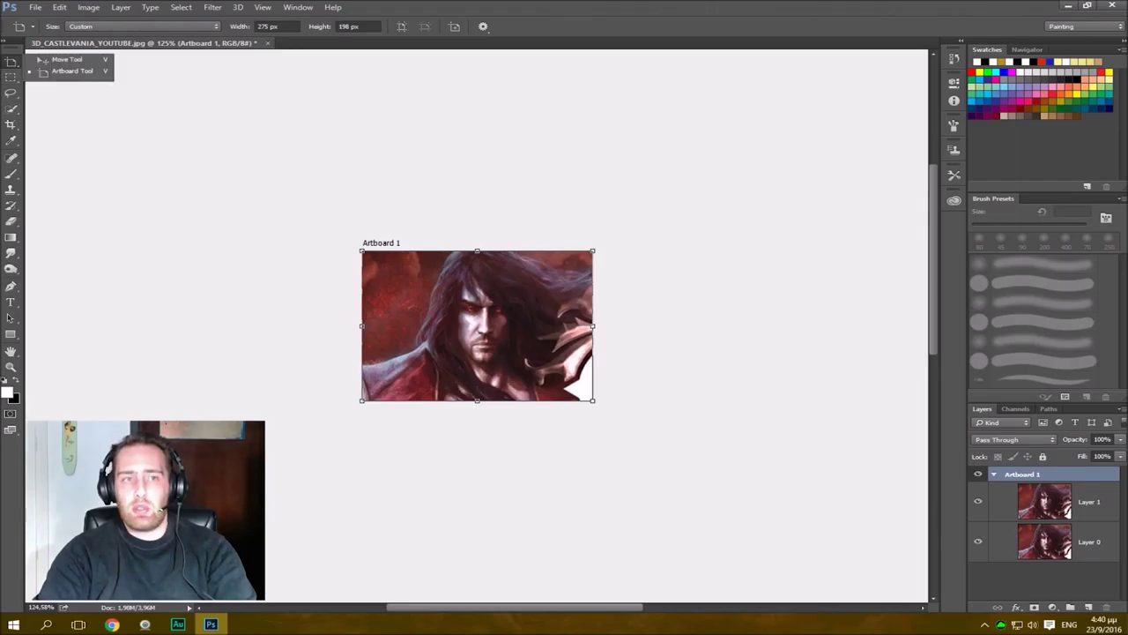
{"action": "left_click", "coordinate": [69, 59]}
{"action": "left_click_drag", "start_coordinate": [484, 310], "coordinate": [152, 78]}
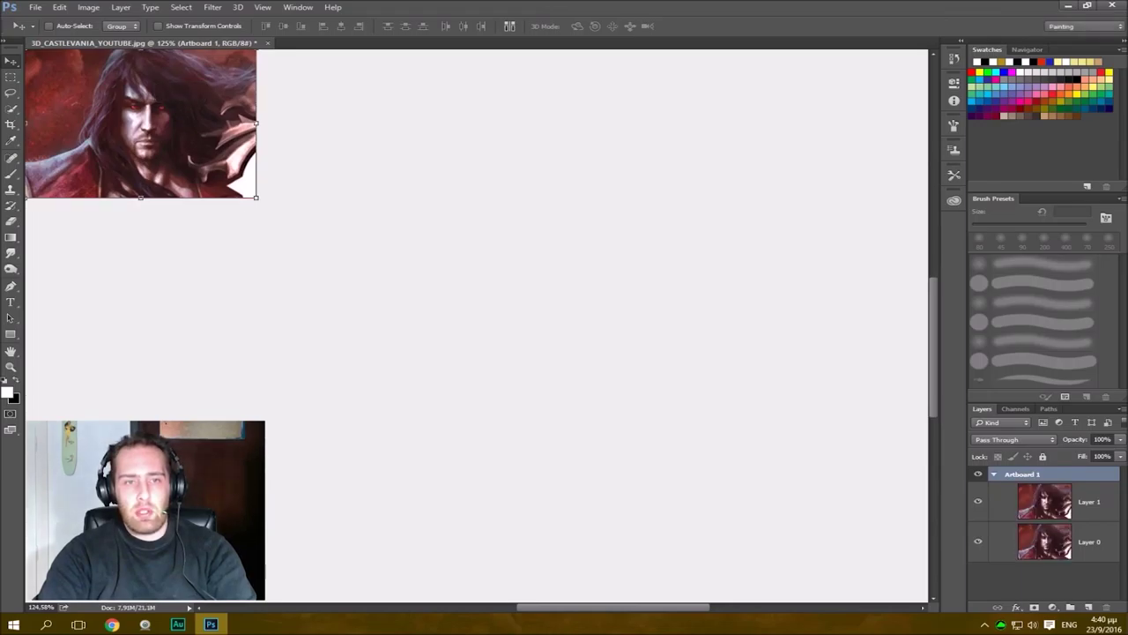
Enlarge the artboard from its lower corner to about 304 × 216 px with the Artboard tool.
{"action": "key", "text": "shift+v"}
{"action": "left_click_drag", "start_coordinate": [256, 197], "coordinate": [381, 291]}
{"action": "key", "text": "ctrl+z"}
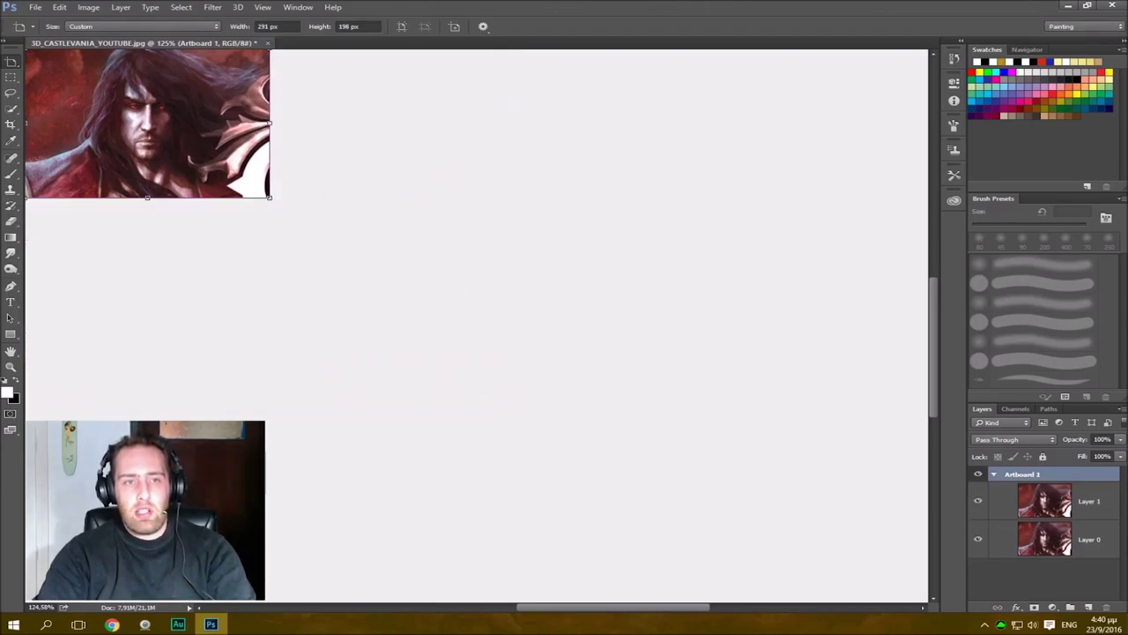
{"action": "mouse_move", "coordinate": [270, 197]}
{"action": "left_mouse_down"}
{"action": "mouse_move", "coordinate": [499, 396]}
{"action": "mouse_move", "coordinate": [287, 257]}
{"action": "mouse_move", "coordinate": [195, 168]}
{"action": "mouse_move", "coordinate": [280, 210]}
{"action": "left_mouse_up"}
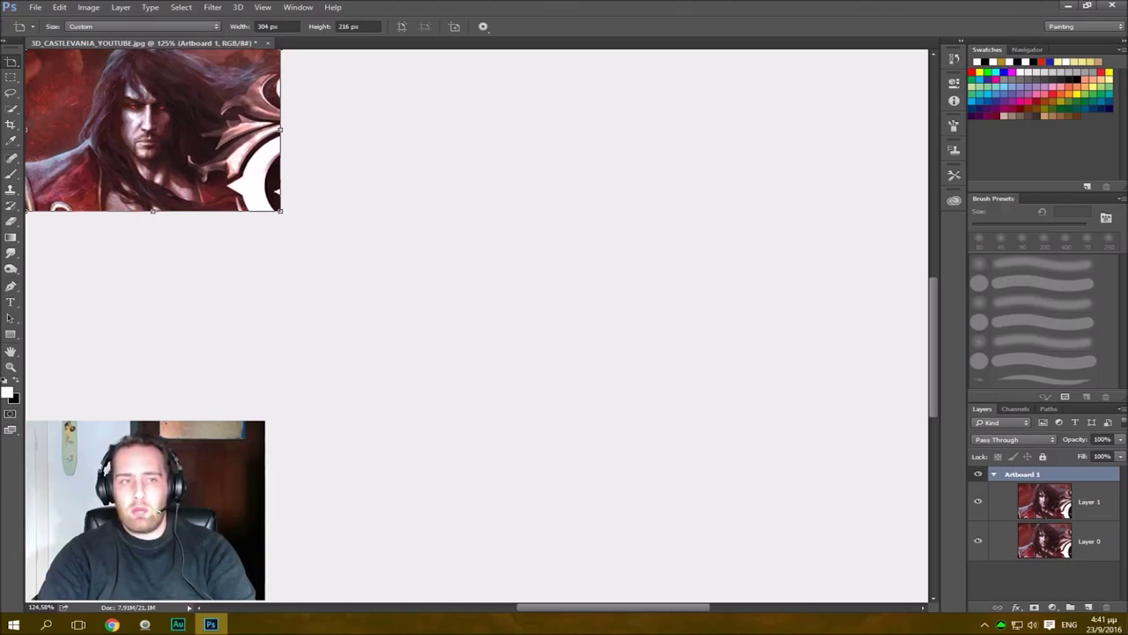
Move the artboard toward the centre of the canvas, enlarge it to include most of the Castlevania title and the 5, and reposition it.
{"action": "left_click", "coordinate": [10, 60]}
{"action": "left_click_drag", "start_coordinate": [228, 105], "coordinate": [541, 263]}
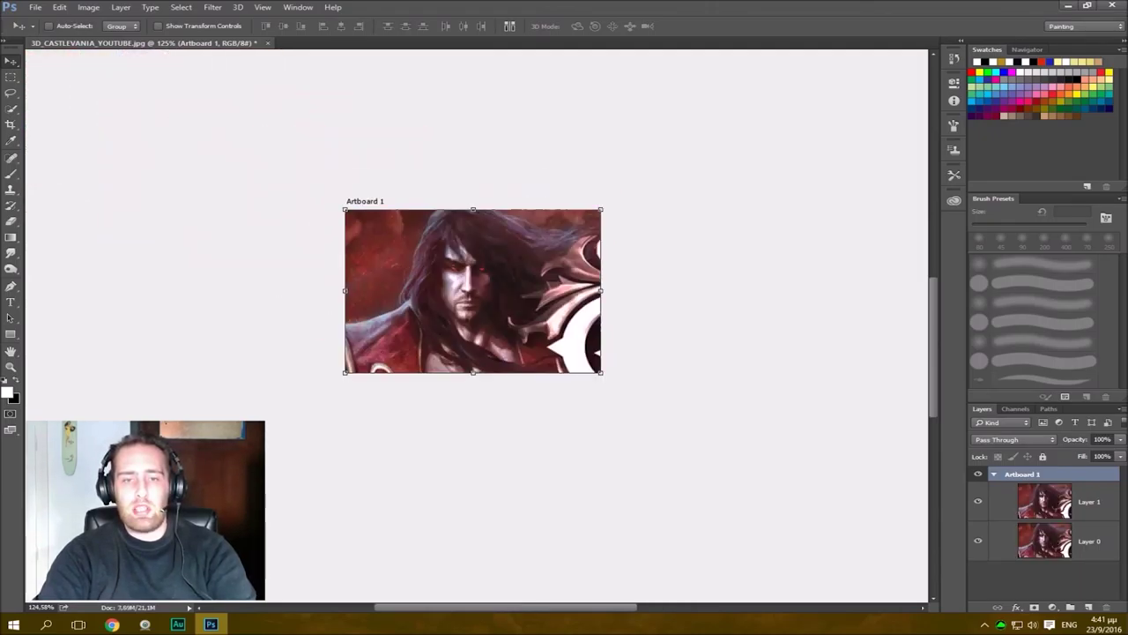
{"action": "left_click_drag", "start_coordinate": [601, 372], "coordinate": [917, 590]}
{"action": "left_click_drag", "start_coordinate": [628, 420], "coordinate": [444, 338]}
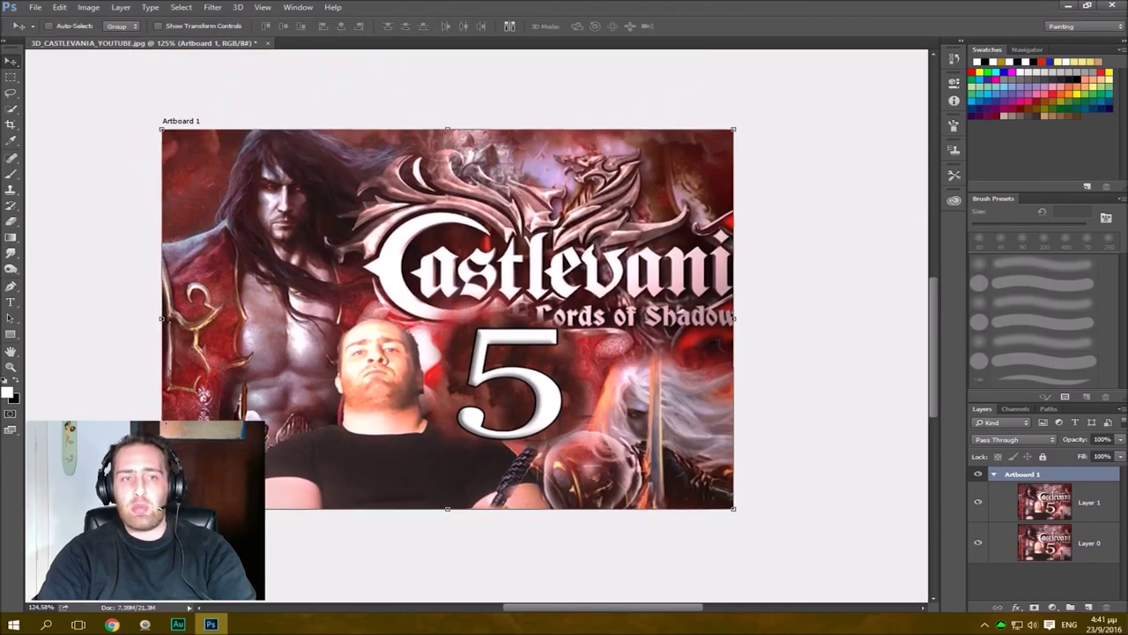
Shrink the artboard from its corners to about 207 × 228 px, framing the face of the man in the black shirt.
{"action": "left_click_drag", "start_coordinate": [161, 130], "coordinate": [263, 284]}
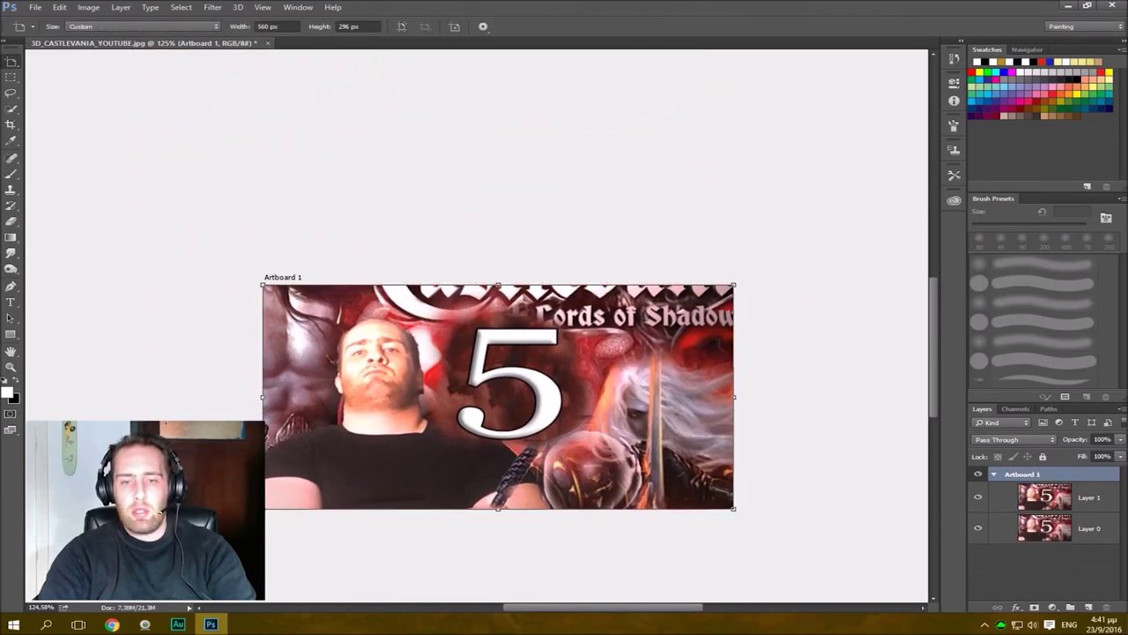
{"action": "left_click_drag", "start_coordinate": [733, 509], "coordinate": [472, 457]}
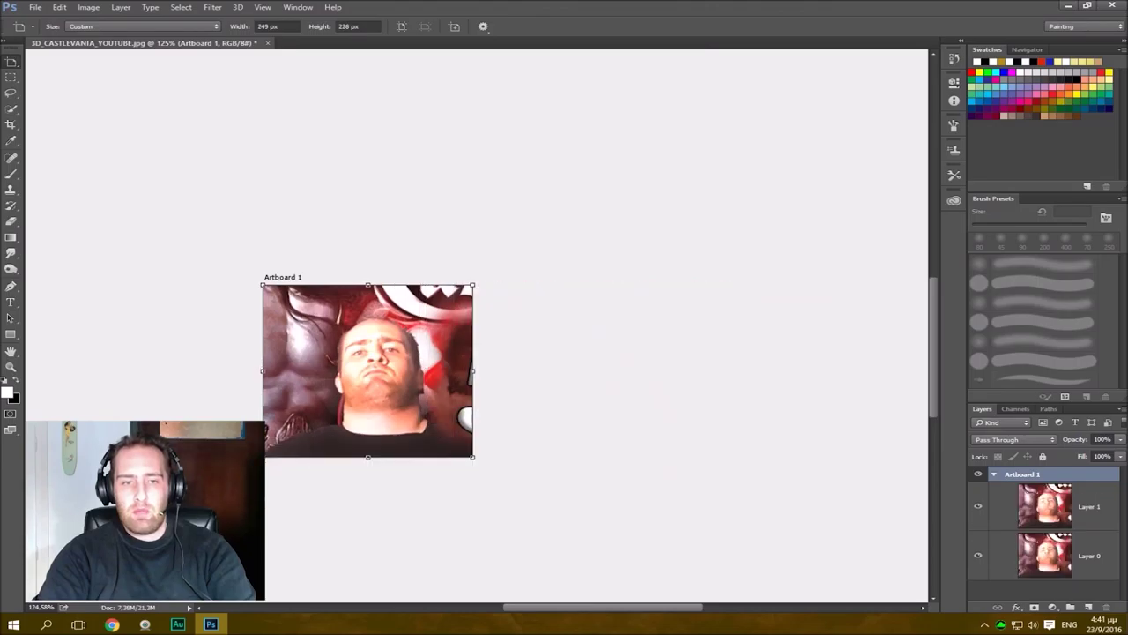
{"action": "left_click_drag", "start_coordinate": [263, 285], "coordinate": [298, 285]}
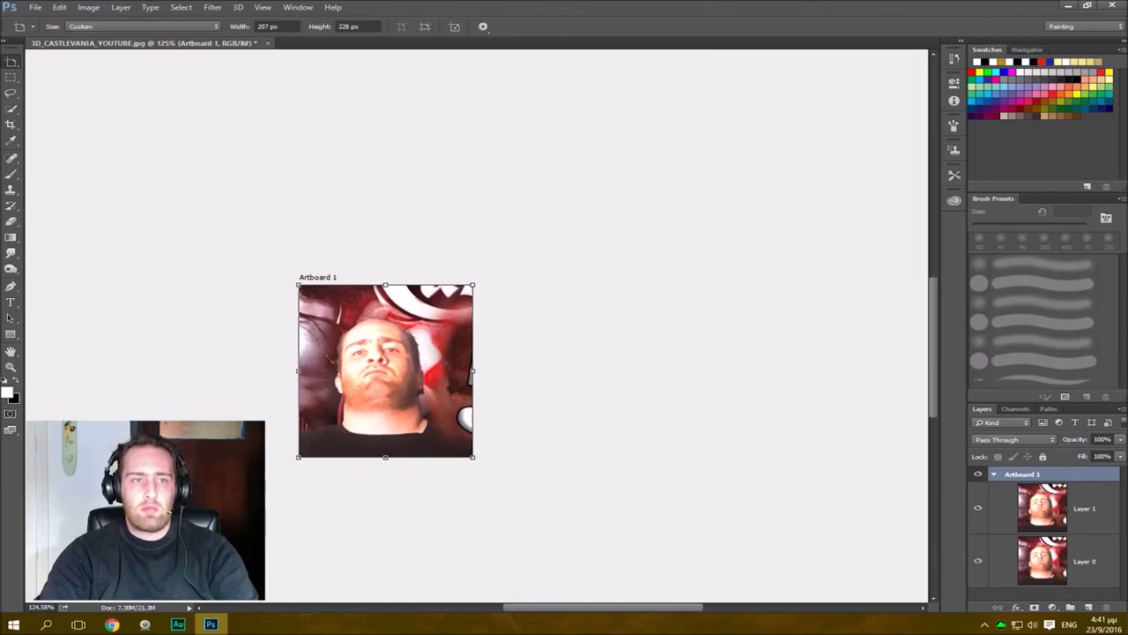
{"action": "key", "text": "Return"}
Step back through the history until the artboard is removed and the full Castlevania image with Layer 1 and Background is restored.
{"action": "right_click", "coordinate": [12, 62]}
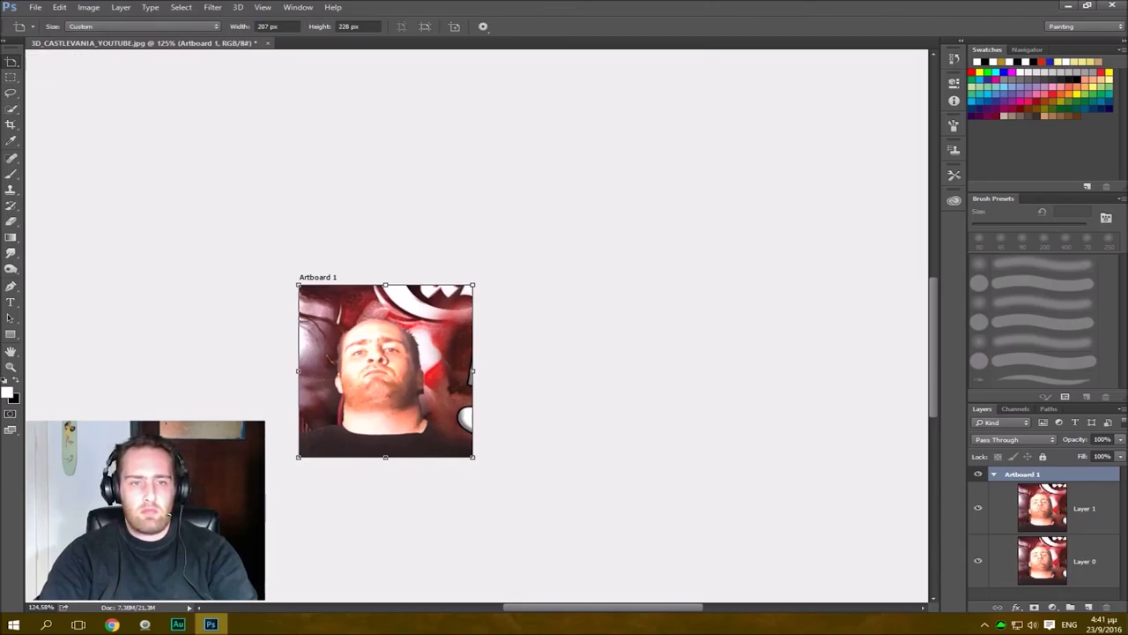
{"action": "left_click", "coordinate": [65, 59]}
{"action": "left_click", "coordinate": [1084, 508]}
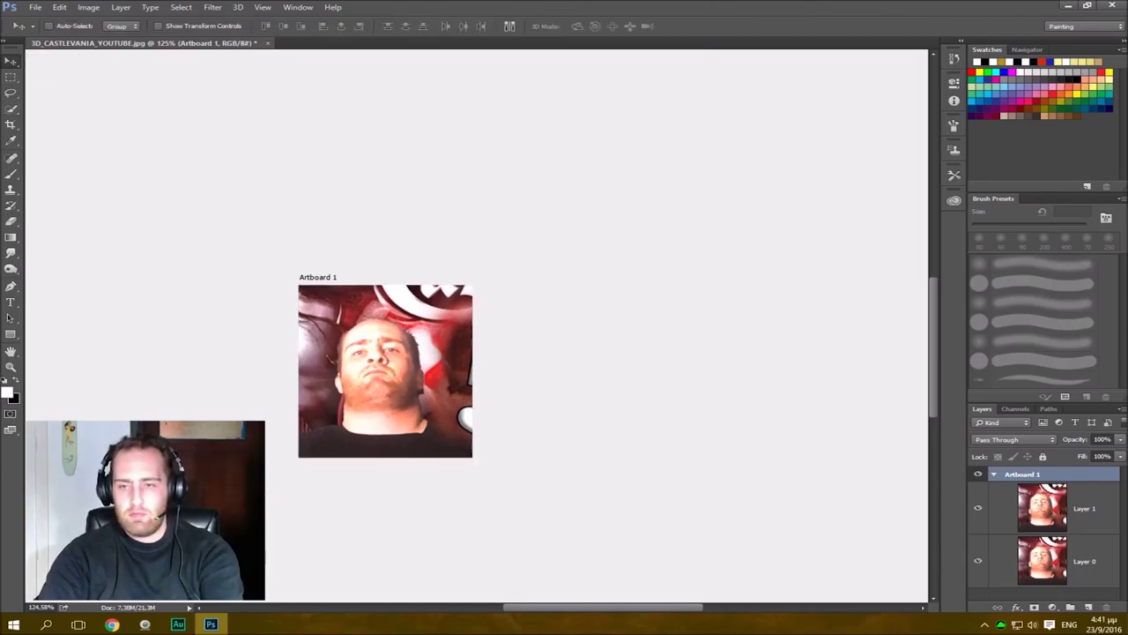
{"action": "key", "text": "Delete"}
{"action": "key", "text": "ctrl+alt+z"}
{"action": "key", "text": "ctrl+alt+z"}
{"action": "key", "text": "ctrl+alt+z"}
{"action": "key", "text": "ctrl+alt+z"}
{"action": "key", "text": "ctrl+alt+z"}
{"action": "key", "text": "ctrl+alt+z"}
{"action": "key", "text": "ctrl+alt+z"}
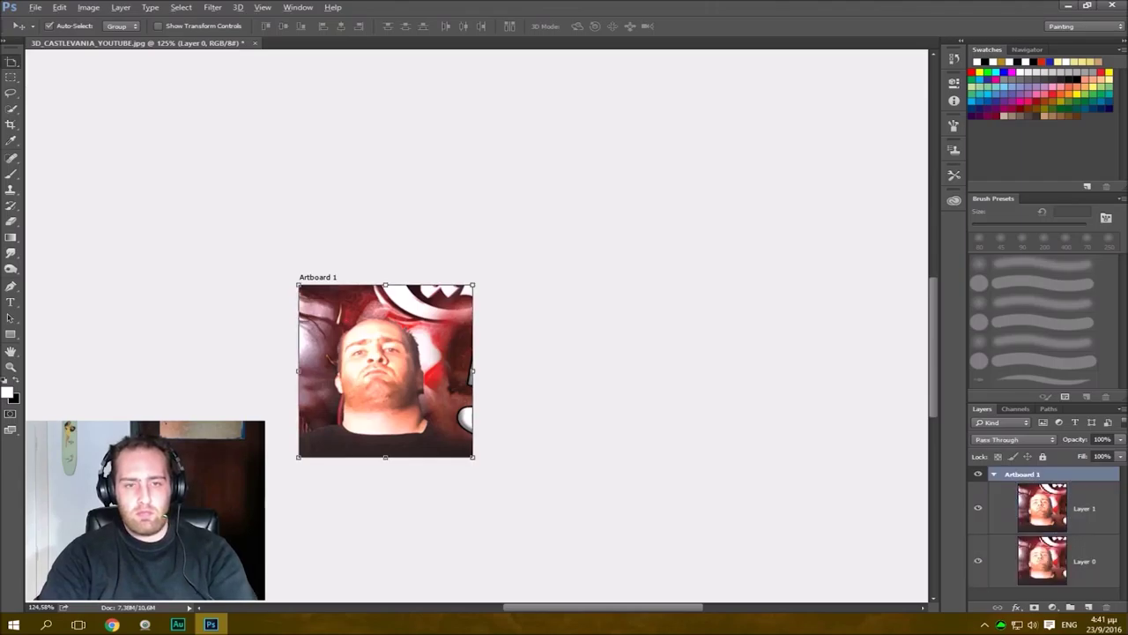
{"action": "key", "text": "ctrl+alt+z"}
{"action": "key", "text": "ctrl+alt+z"}
{"action": "key", "text": "ctrl+alt+z"}
{"action": "key", "text": "ctrl+alt+z"}
{"action": "key", "text": "ctrl+alt+z"}
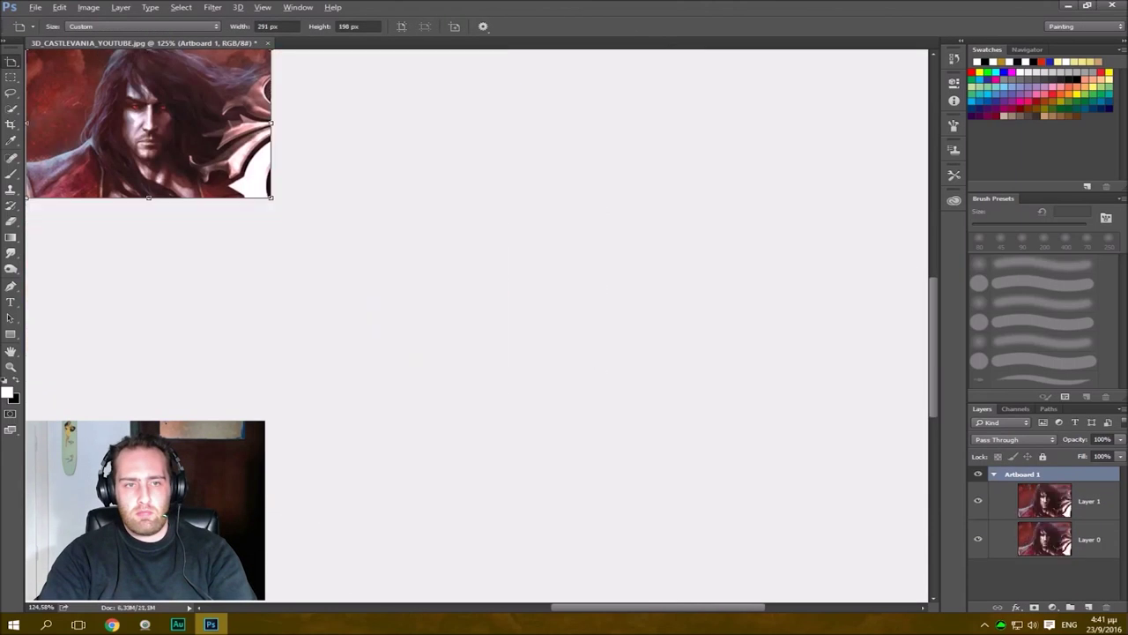
{"action": "key", "text": "ctrl+alt+z"}
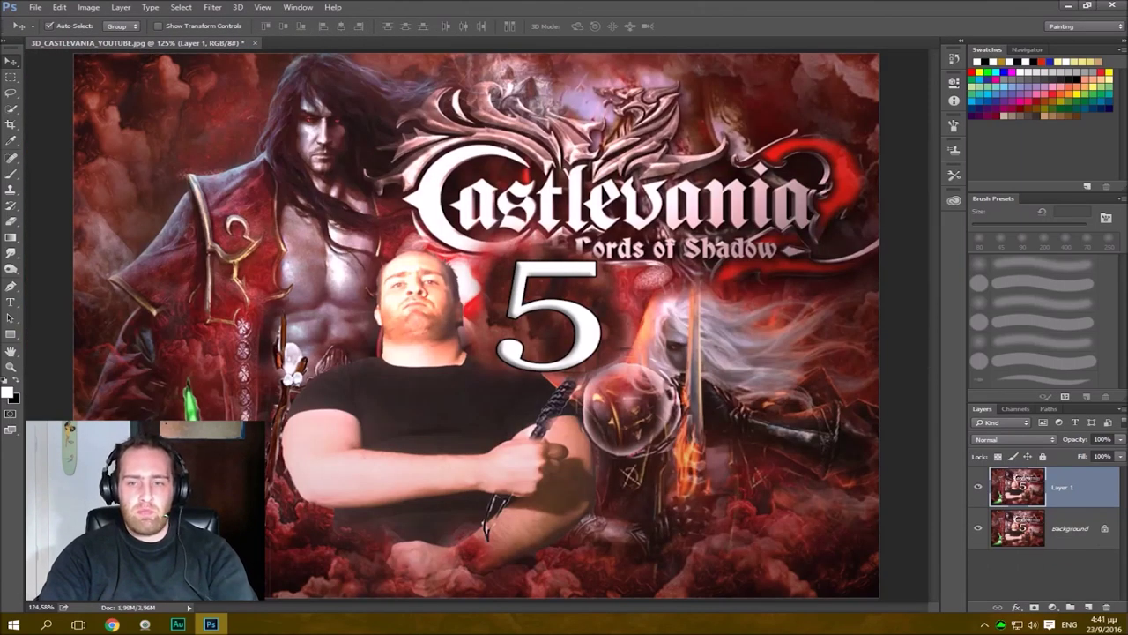
Draw a rectangular marquee selection over the long-haired character and try moving the selected area with the Move tool.
{"action": "key", "text": "m"}
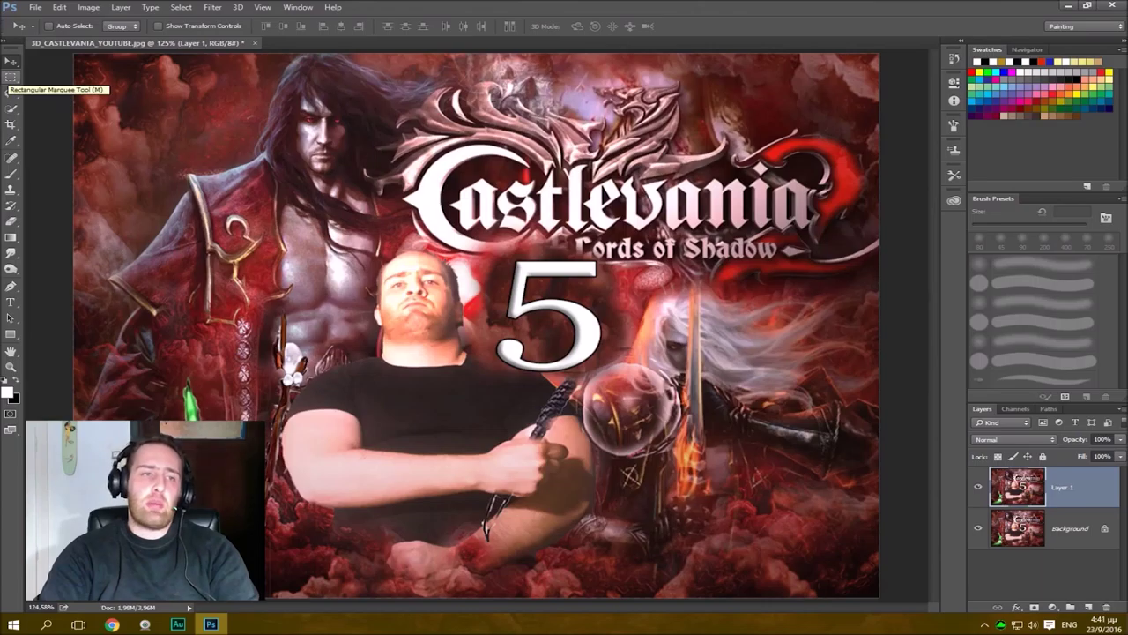
{"action": "left_click", "coordinate": [10, 78]}
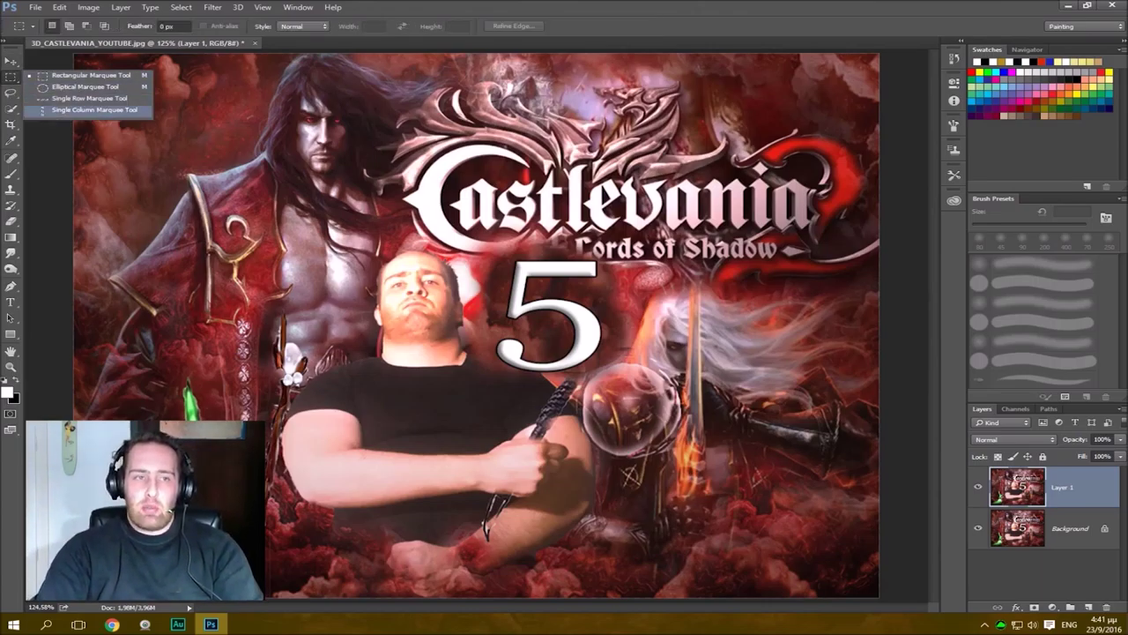
{"action": "left_click", "coordinate": [86, 76]}
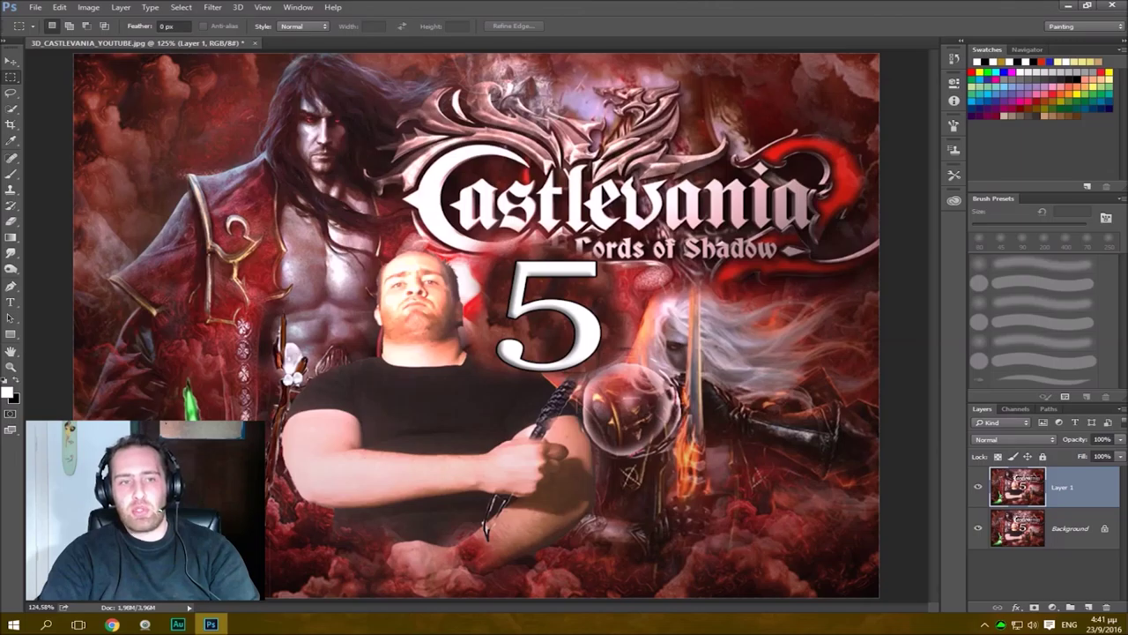
{"action": "left_click_drag", "start_coordinate": [117, 99], "coordinate": [419, 451]}
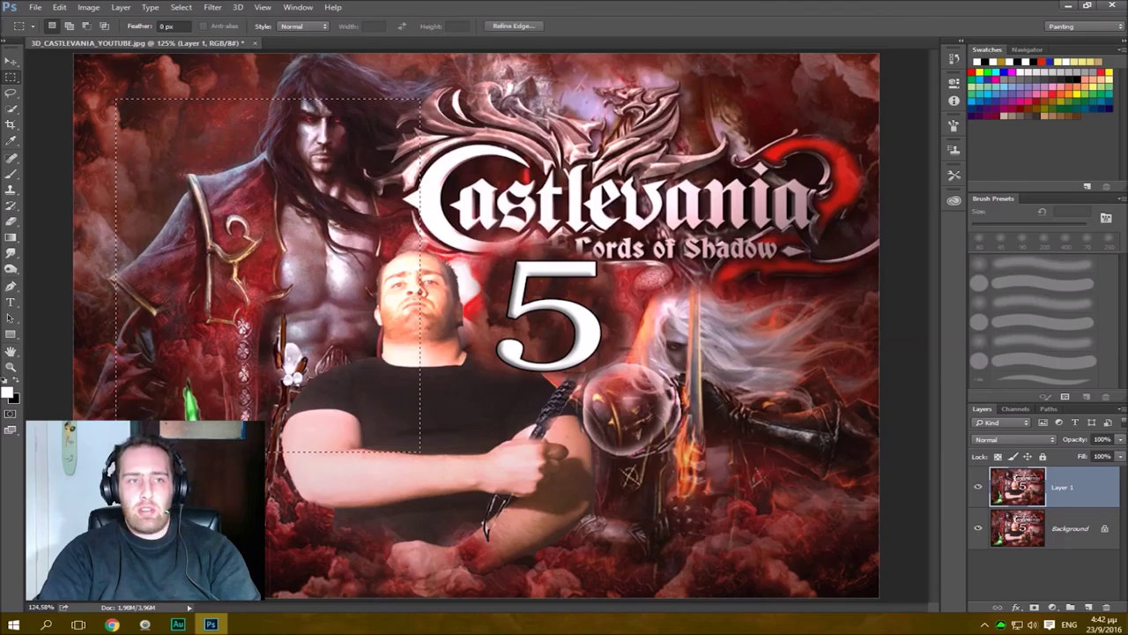
{"action": "key", "text": "v"}
{"action": "mouse_move", "coordinate": [241, 212]}
{"action": "left_mouse_down"}
{"action": "mouse_move", "coordinate": [358, 243]}
{"action": "mouse_move", "coordinate": [520, 250]}
{"action": "mouse_move", "coordinate": [647, 279]}
{"action": "mouse_move", "coordinate": [212, 238]}
{"action": "mouse_move", "coordinate": [214, 199]}
{"action": "mouse_move", "coordinate": [228, 189]}
{"action": "mouse_move", "coordinate": [240, 210]}
{"action": "left_mouse_up"}
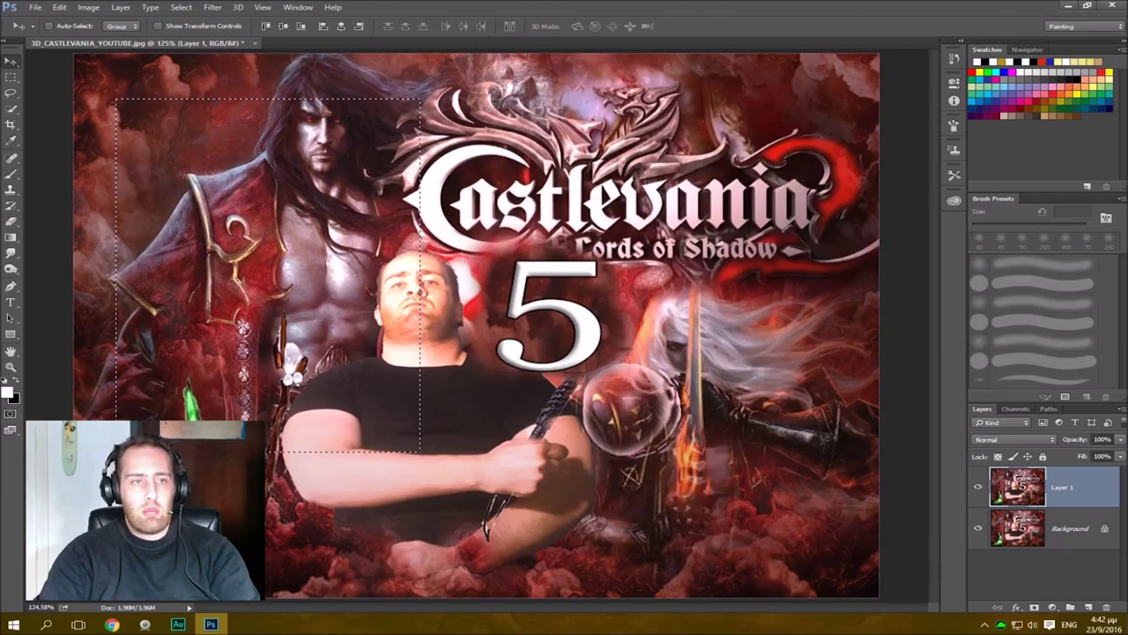
Draw a large elliptical marquee selection around the image centre, move its contents with the Move tool, and undo the move.
{"action": "left_click_drag", "start_coordinate": [11, 77], "coordinate": [10, 77]}
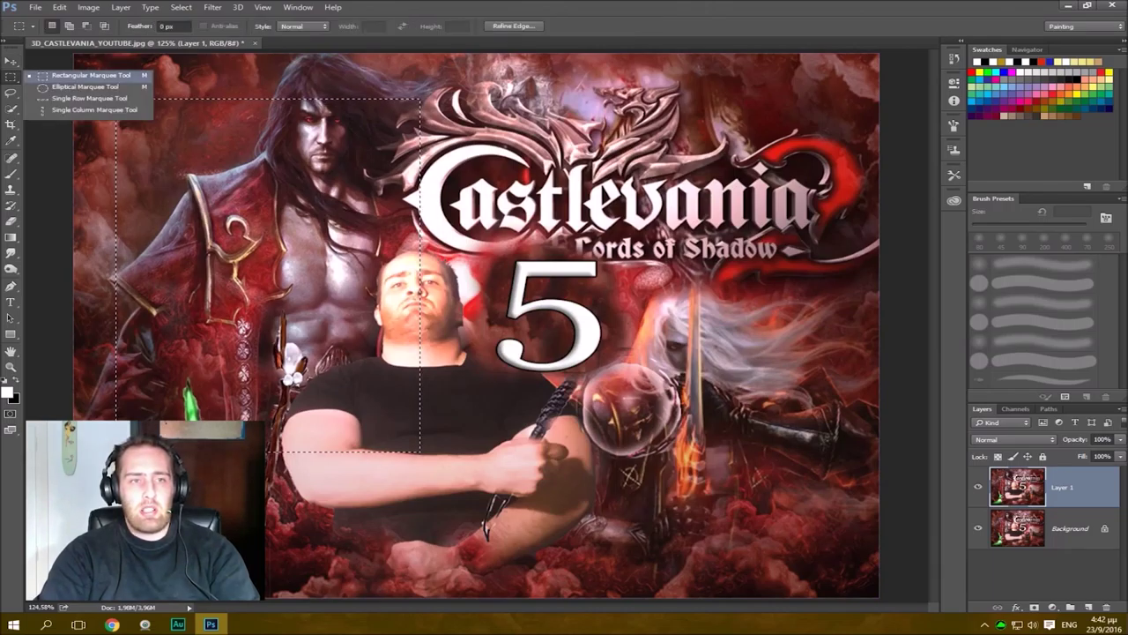
{"action": "left_click", "coordinate": [85, 87]}
{"action": "left_click_drag", "start_coordinate": [589, 143], "coordinate": [251, 401]}
{"action": "key", "text": "v"}
{"action": "left_click_drag", "start_coordinate": [508, 222], "coordinate": [609, 208]}
{"action": "key", "text": "ctrl+alt+z"}
{"action": "key", "text": "ctrl+alt+z"}
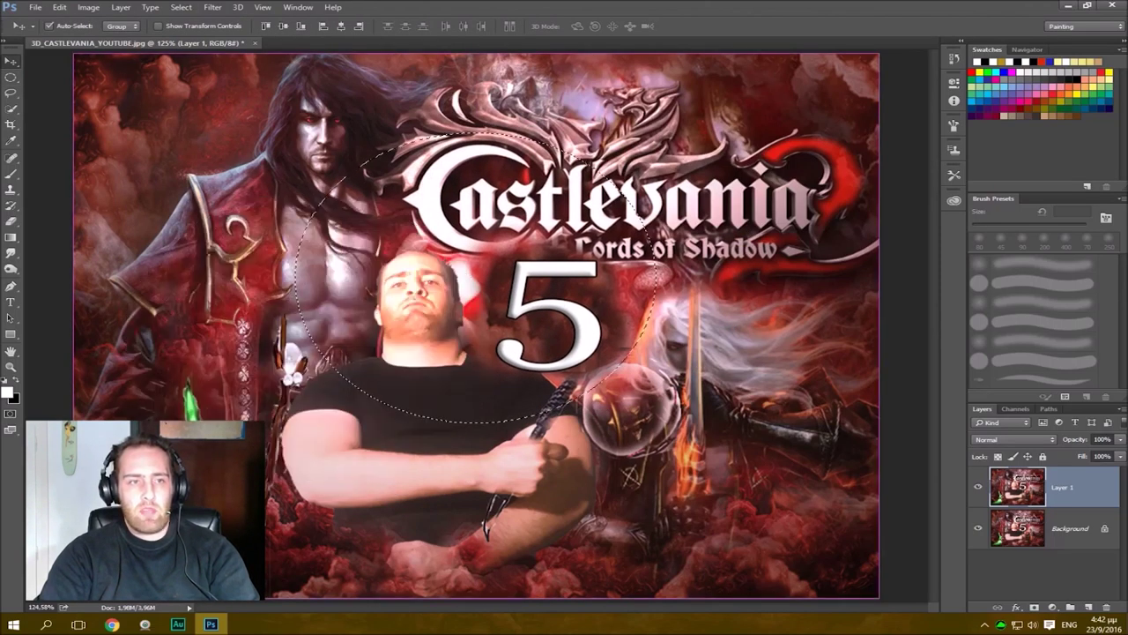
Select a single row of pixels across the image just above the 5 with the Single Row Marquee tool.
{"action": "left_click", "coordinate": [10, 77]}
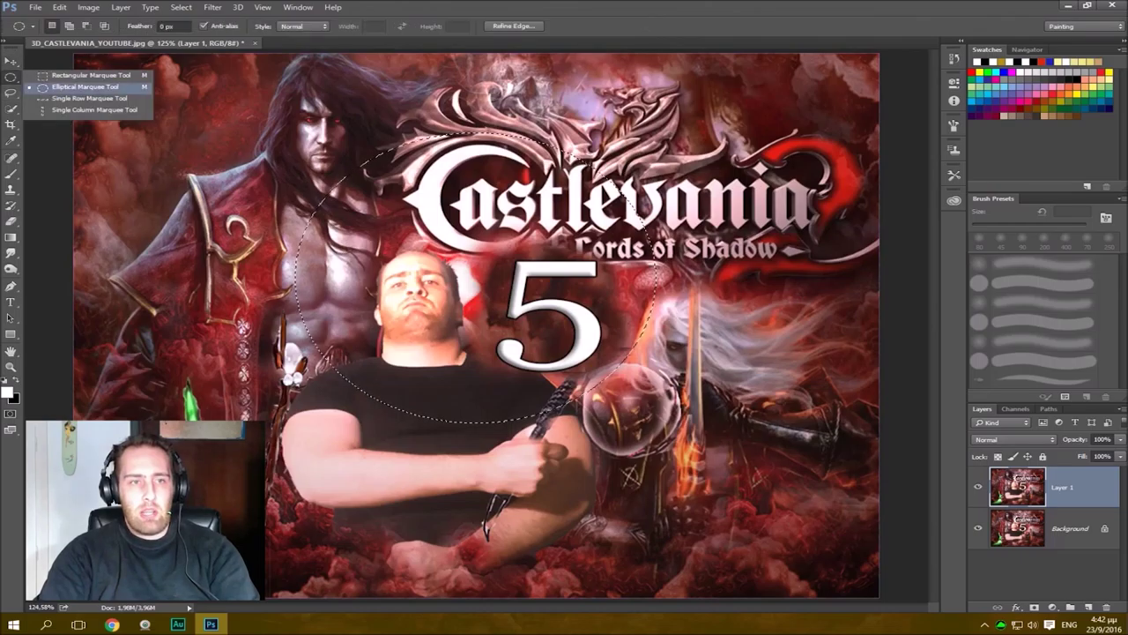
{"action": "left_click", "coordinate": [89, 99]}
{"action": "left_click_drag", "start_coordinate": [263, 230], "coordinate": [299, 261]}
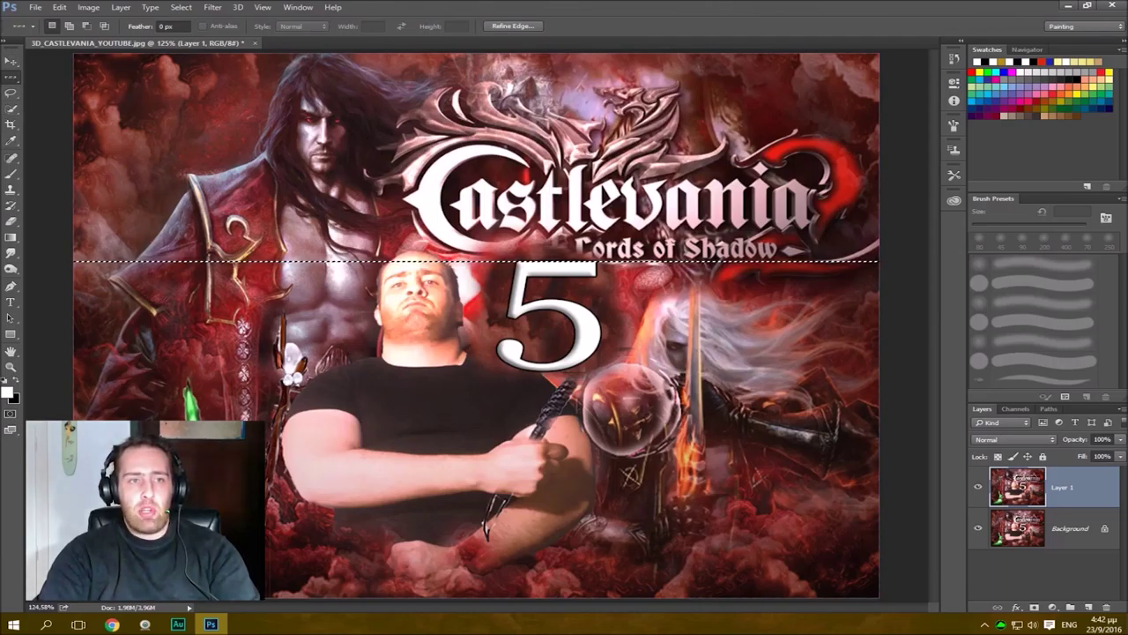
Select a single column of pixels between the black-shirted man's face and the 5 with the Single Column Marquee tool.
{"action": "left_click", "coordinate": [11, 76]}
{"action": "left_click", "coordinate": [75, 110]}
{"action": "left_click_drag", "start_coordinate": [496, 282], "coordinate": [458, 407]}
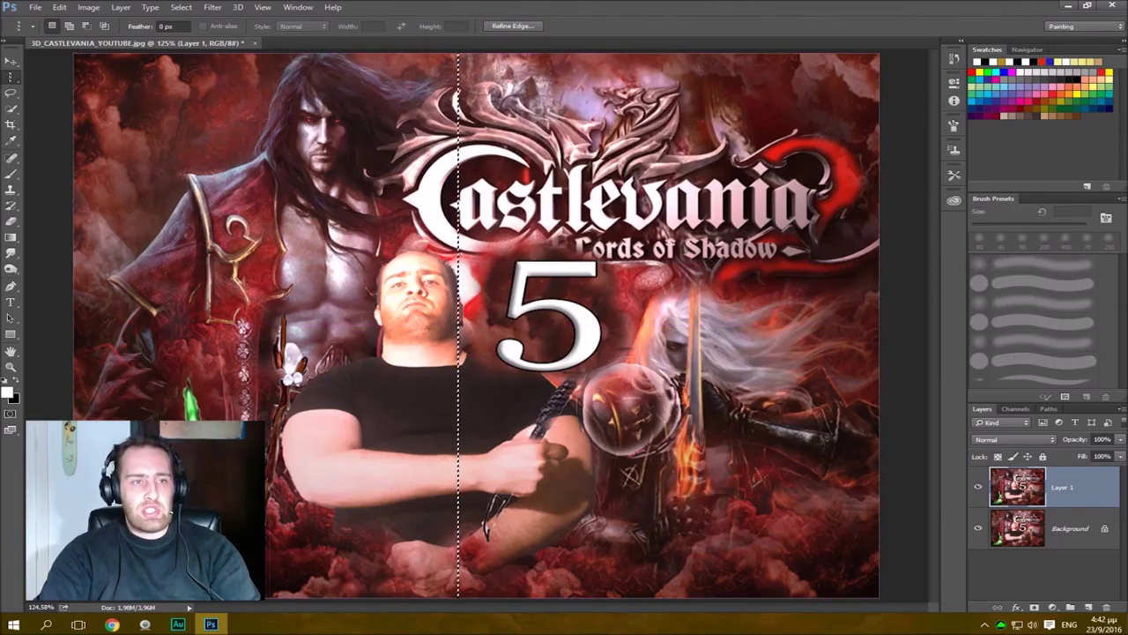
Draw several rectangular marquee selections in turn, ending with a wide one from the red coat to the glass orb.
{"action": "left_click", "coordinate": [11, 76]}
{"action": "left_click", "coordinate": [74, 77]}
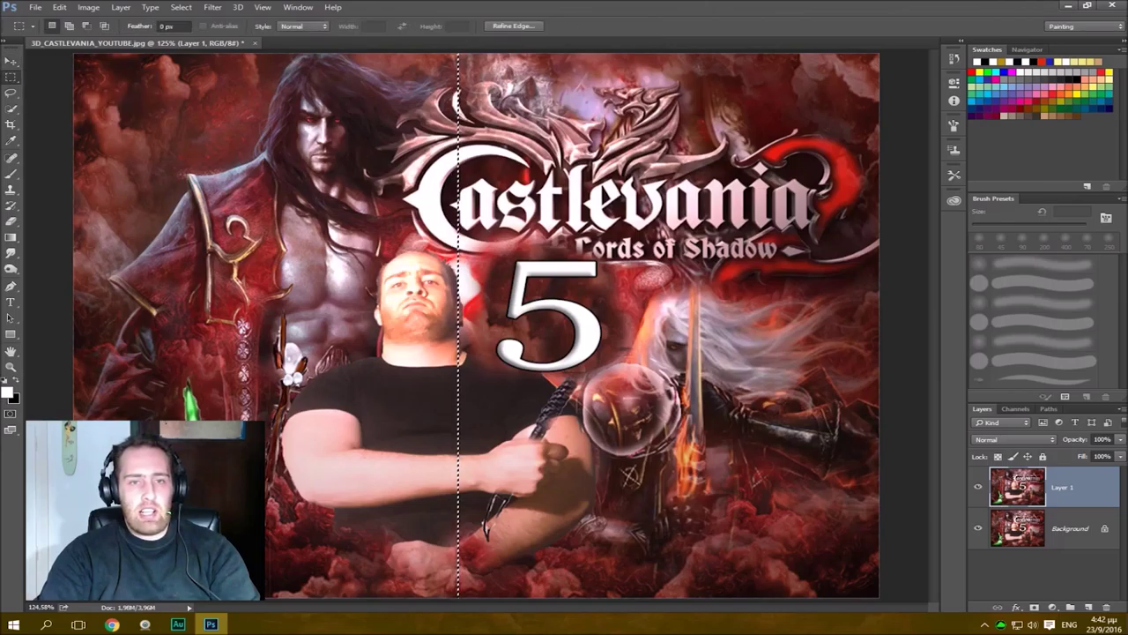
{"action": "left_click_drag", "start_coordinate": [289, 151], "coordinate": [656, 374]}
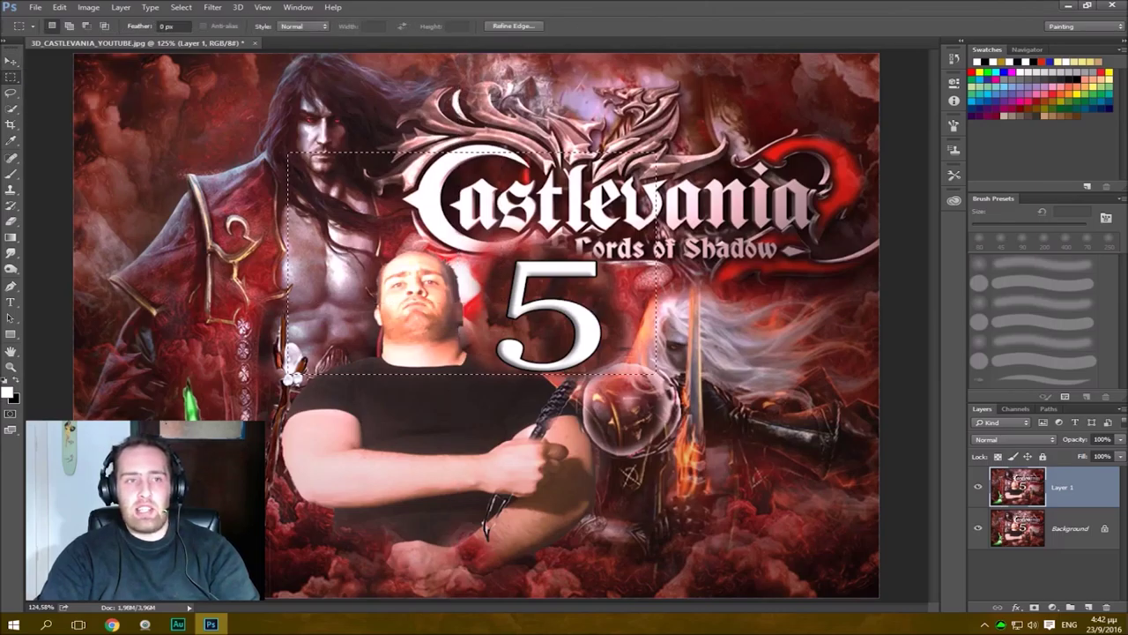
{"action": "left_click_drag", "start_coordinate": [163, 129], "coordinate": [336, 410]}
{"action": "left_click_drag", "start_coordinate": [451, 216], "coordinate": [853, 481]}
{"action": "left_click_drag", "start_coordinate": [749, 138], "coordinate": [268, 433]}
{"action": "left_click_drag", "start_coordinate": [184, 134], "coordinate": [420, 443]}
{"action": "left_click_drag", "start_coordinate": [285, 302], "coordinate": [643, 410]}
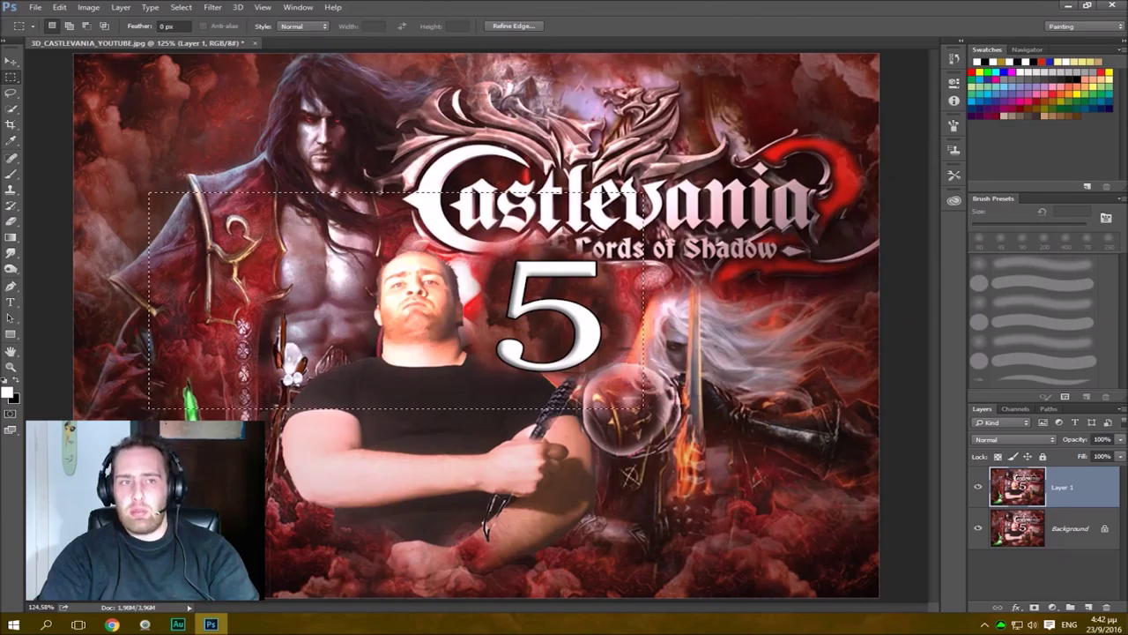
Move the contents of the wide rectangular selection with the Move tool, undo the move, and deselect.
{"action": "key", "text": "v"}
{"action": "left_click_drag", "start_coordinate": [326, 197], "coordinate": [443, 137]}
{"action": "key", "text": "ctrl+z"}
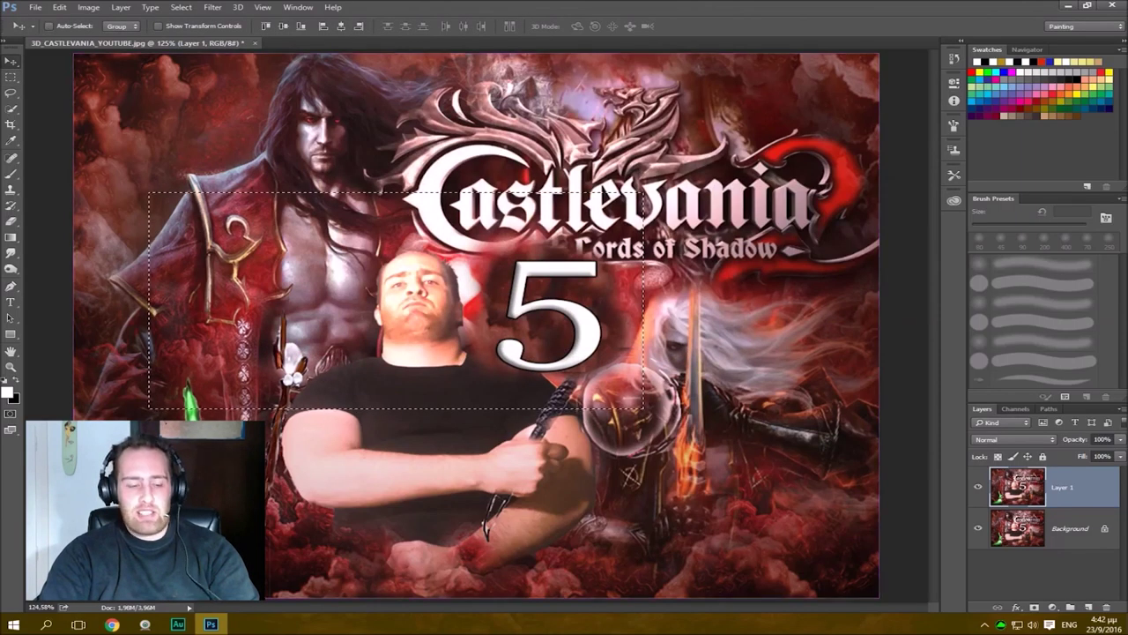
{"action": "key", "text": "ctrl+d"}
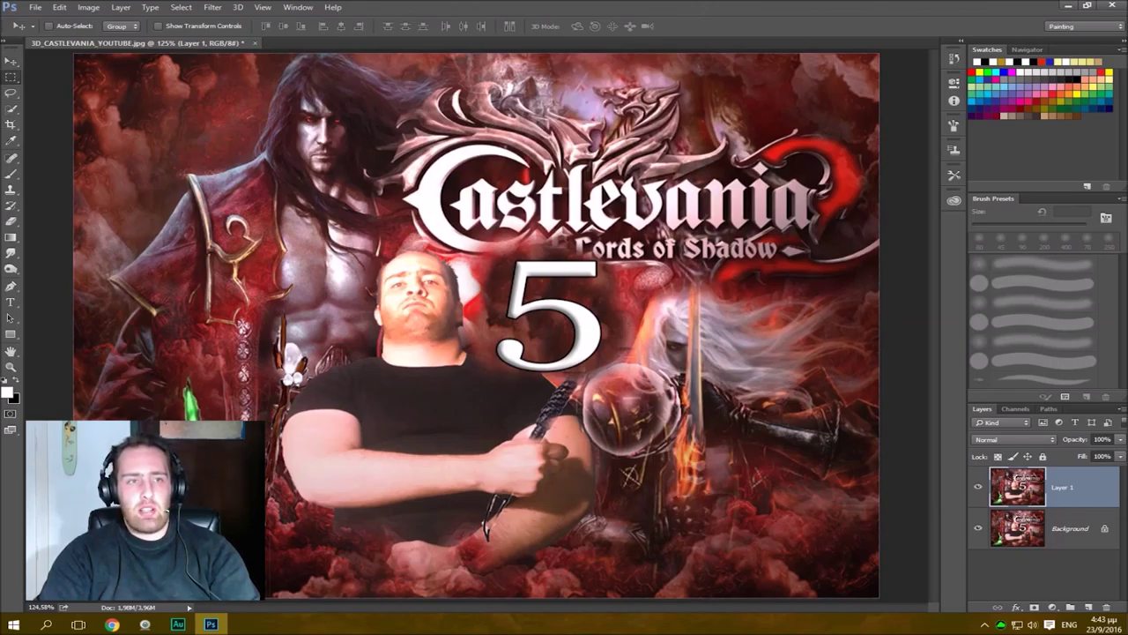
Draw a rectangular marquee selection around the long-haired character's head and deselect it.
{"action": "left_click", "coordinate": [11, 78]}
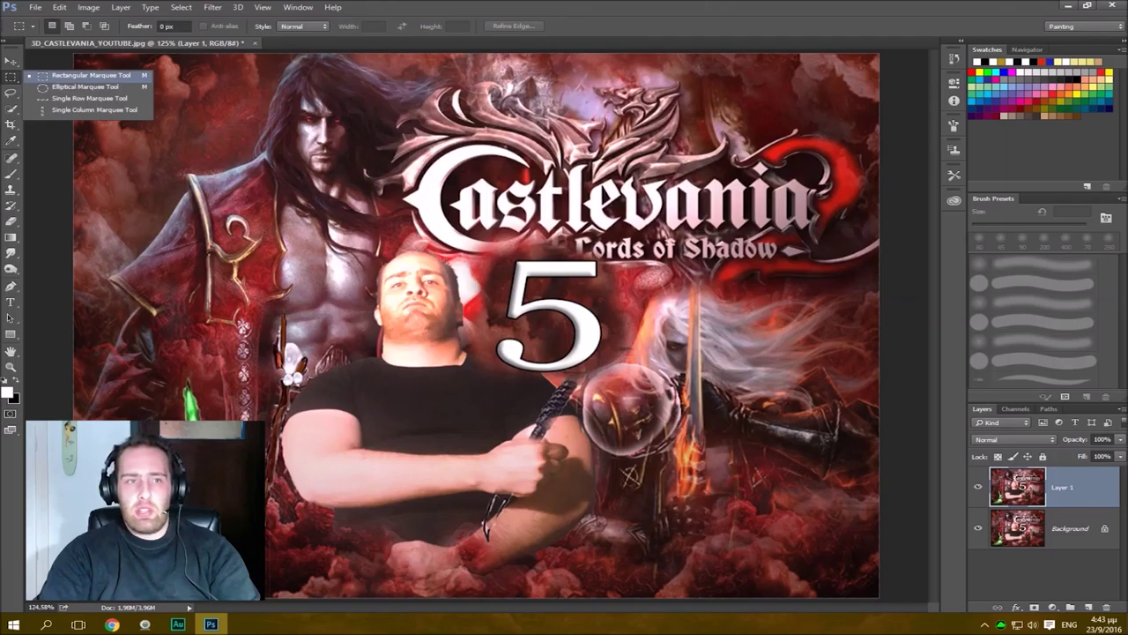
{"action": "left_click", "coordinate": [91, 76]}
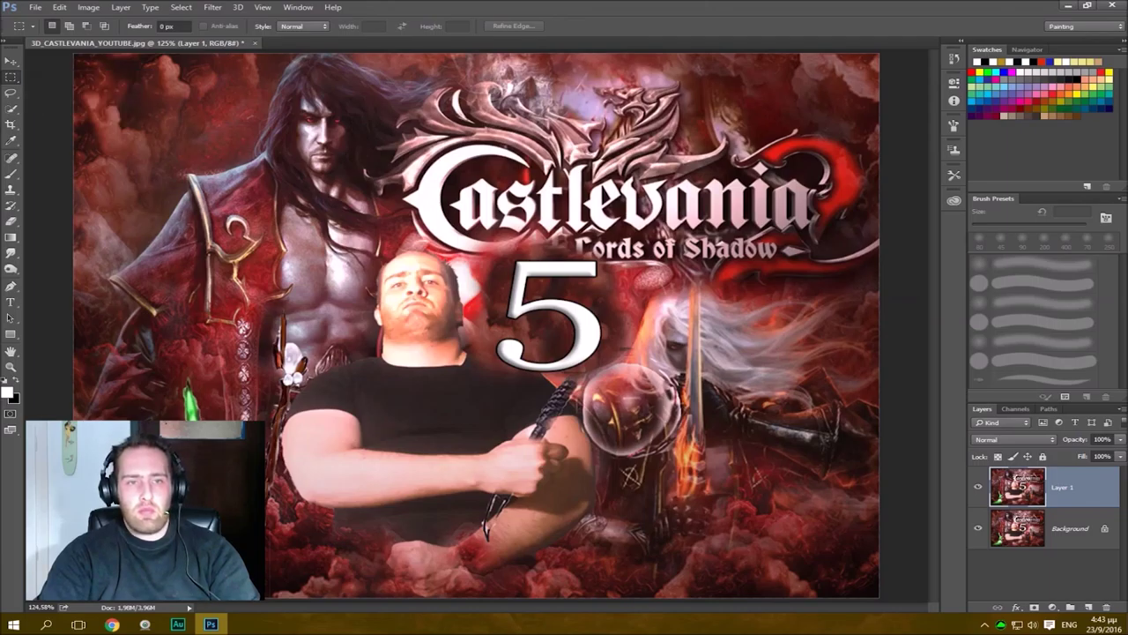
{"action": "left_click_drag", "start_coordinate": [245, 62], "coordinate": [402, 192]}
{"action": "key", "text": "ctrl+d"}
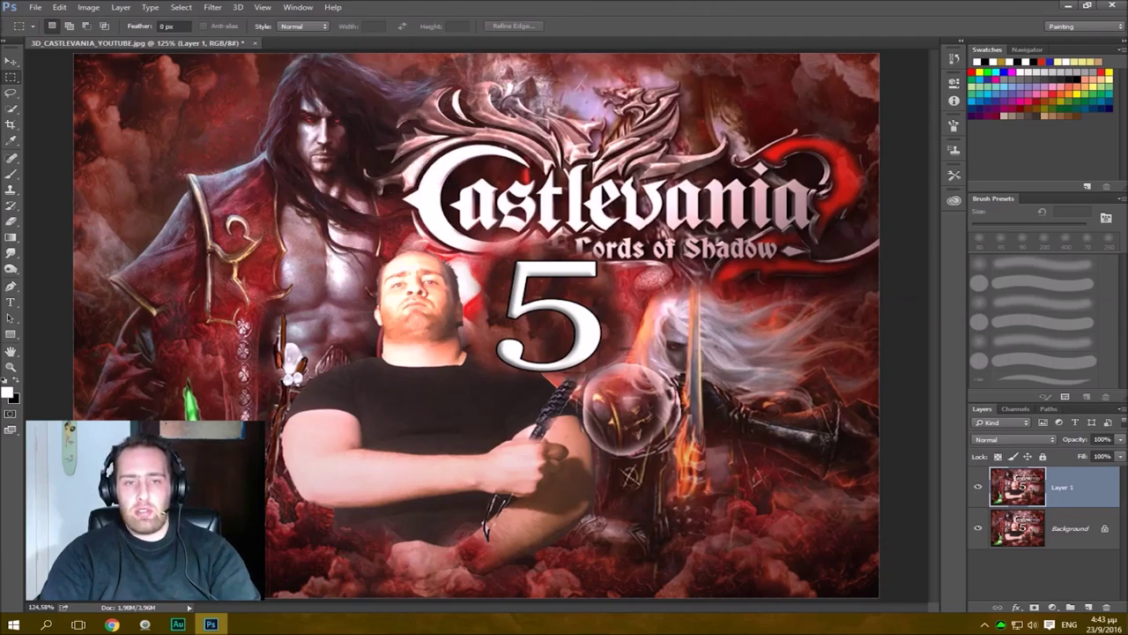
Copy a rectangular marquee selection of about 201 × 271 px around the black-shirted man's face from Layer 1, and deselect.
{"action": "left_click_drag", "start_coordinate": [333, 213], "coordinate": [502, 418]}
{"action": "left_click", "coordinate": [11, 62]}
{"action": "left_click", "coordinate": [11, 124]}
{"action": "left_click", "coordinate": [10, 108]}
{"action": "left_click", "coordinate": [10, 92]}
{"action": "left_click", "coordinate": [10, 78]}
{"action": "key", "text": "v"}
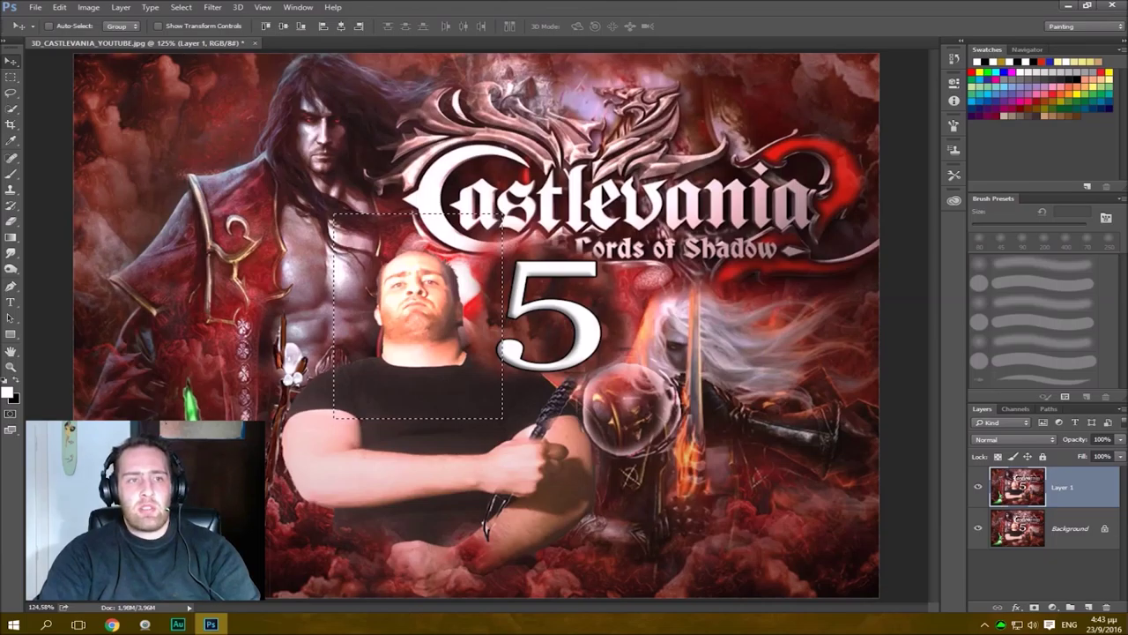
{"action": "left_click", "coordinate": [11, 76]}
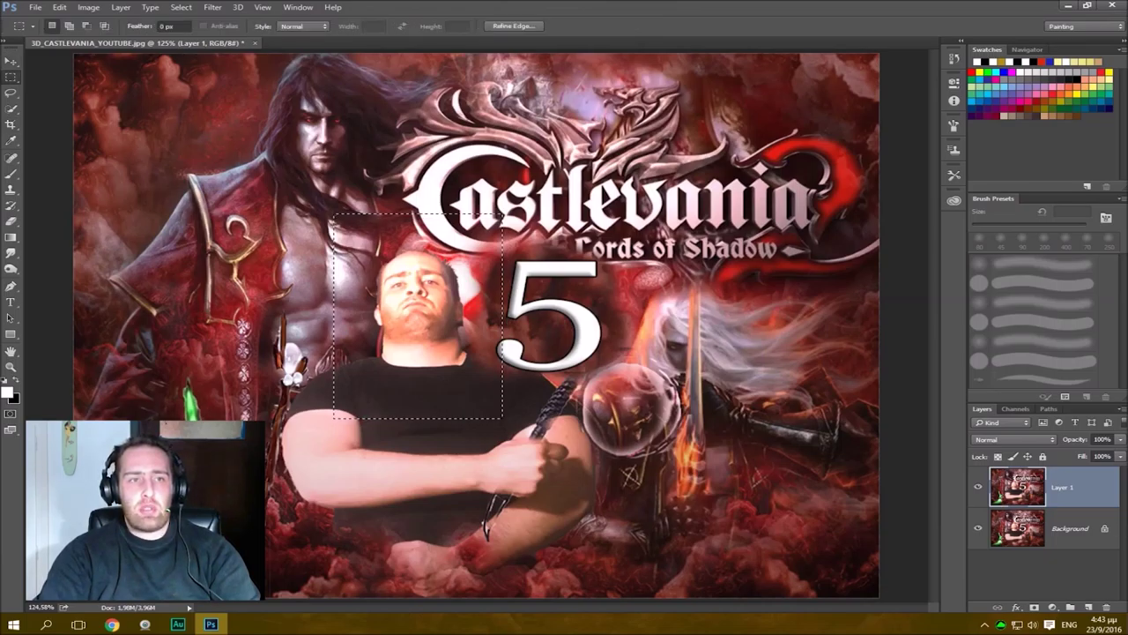
{"action": "type", "text": "0"}
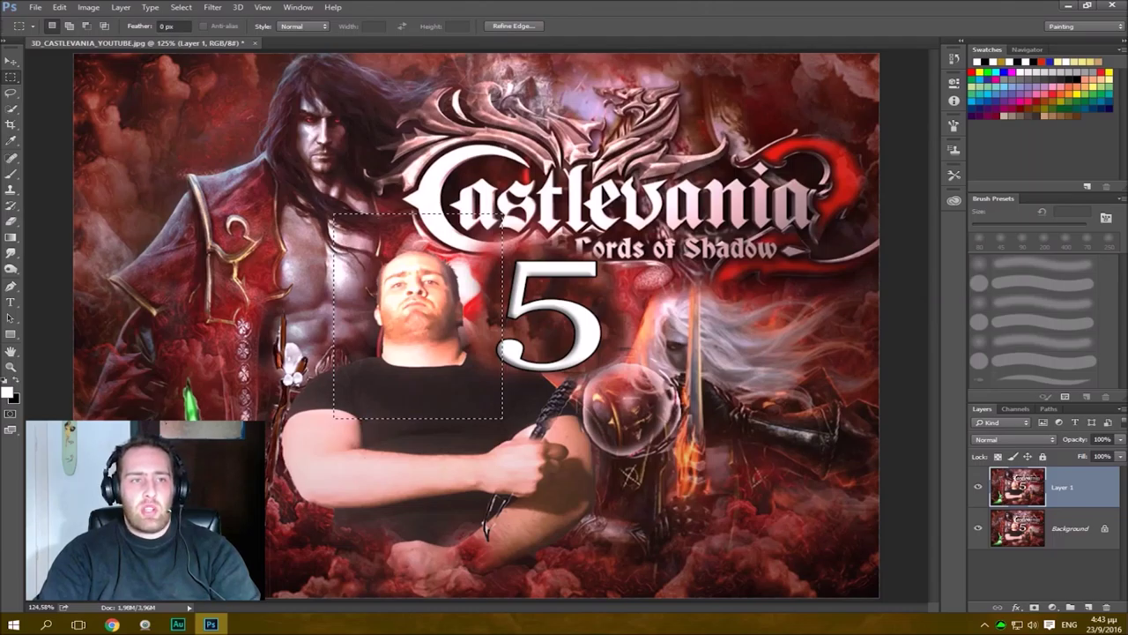
{"action": "left_click", "coordinate": [11, 61]}
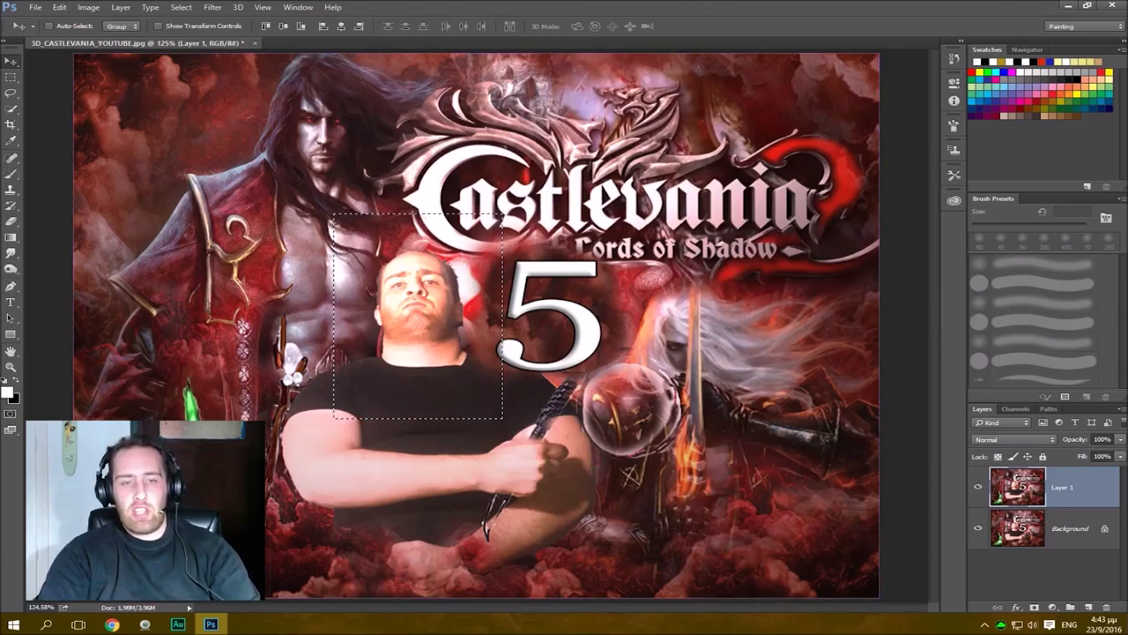
{"action": "key", "text": "ctrl+d"}
{"action": "mouse_move", "coordinate": [434, 299]}
{"action": "left_mouse_down"}
{"action": "mouse_move", "coordinate": [401, 251]}
{"action": "mouse_move", "coordinate": [415, 290]}
{"action": "left_mouse_up"}
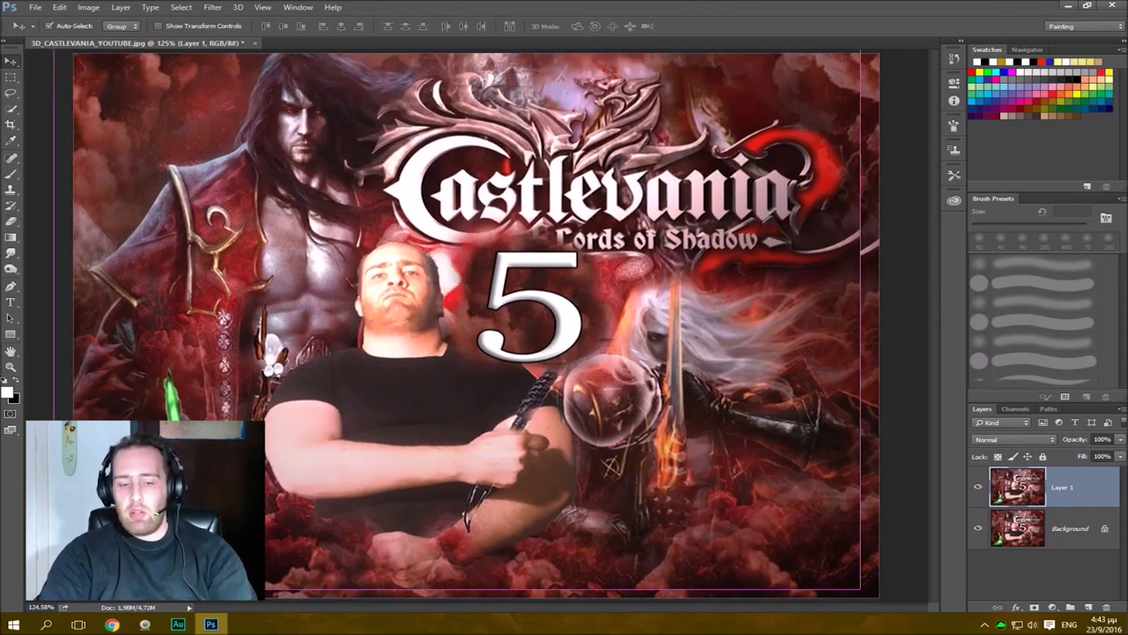
{"action": "key", "text": "ctrl+n"}
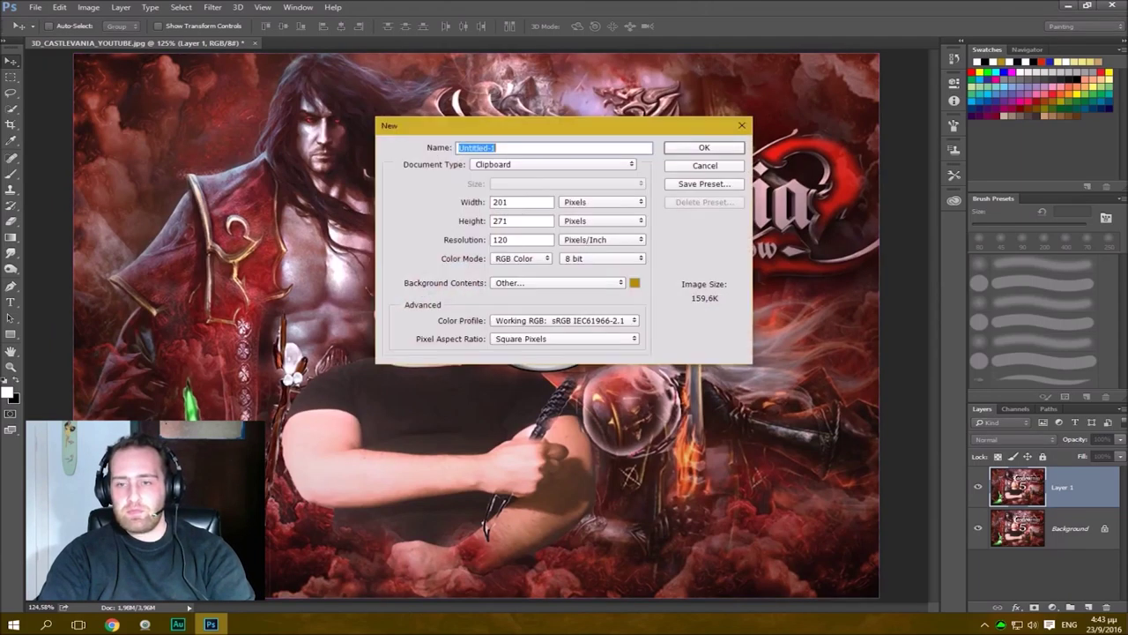
{"action": "key", "text": "Escape"}
Paste the copied face onto a new layer with Layer 1 and Background hidden, and move it toward the top of the canvas.
{"action": "left_click", "coordinate": [1089, 607]}
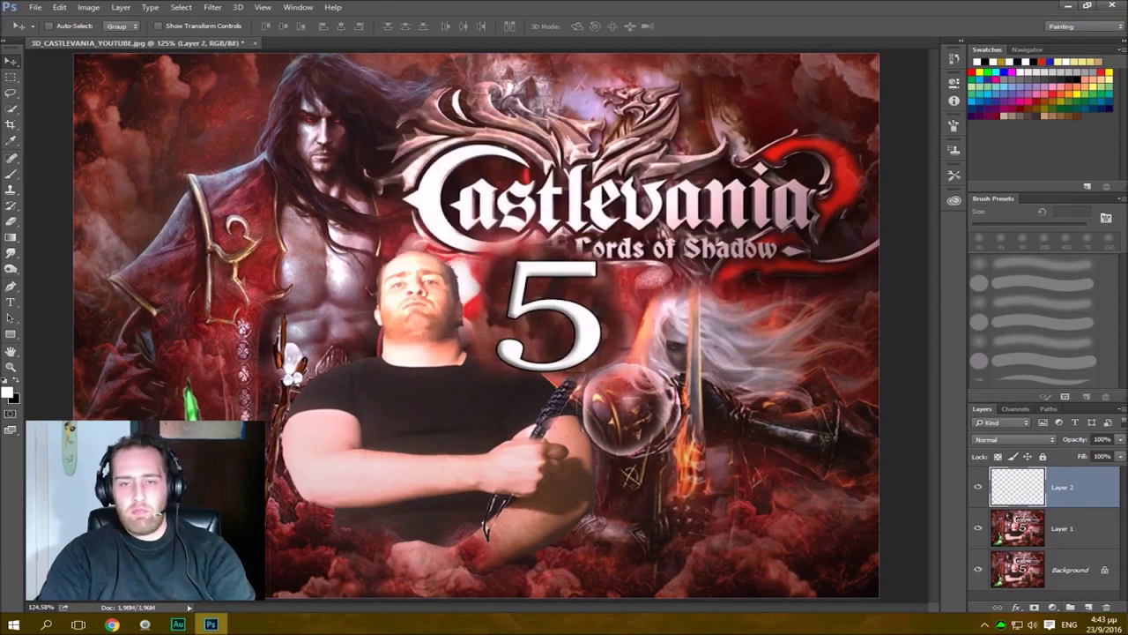
{"action": "left_click", "coordinate": [978, 528]}
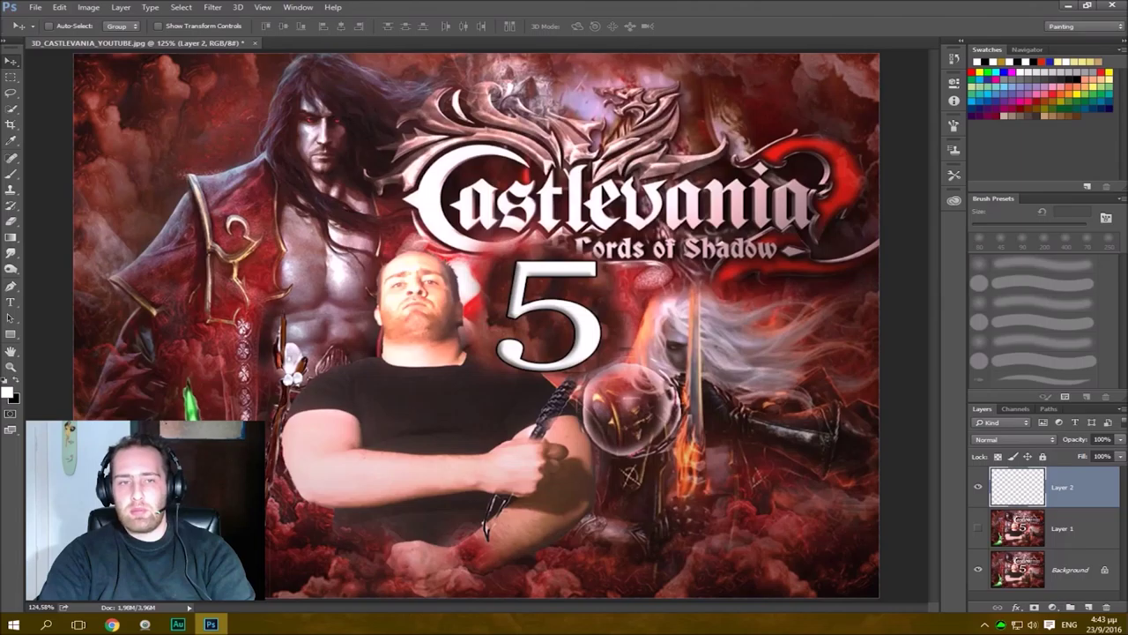
{"action": "left_click", "coordinate": [978, 569]}
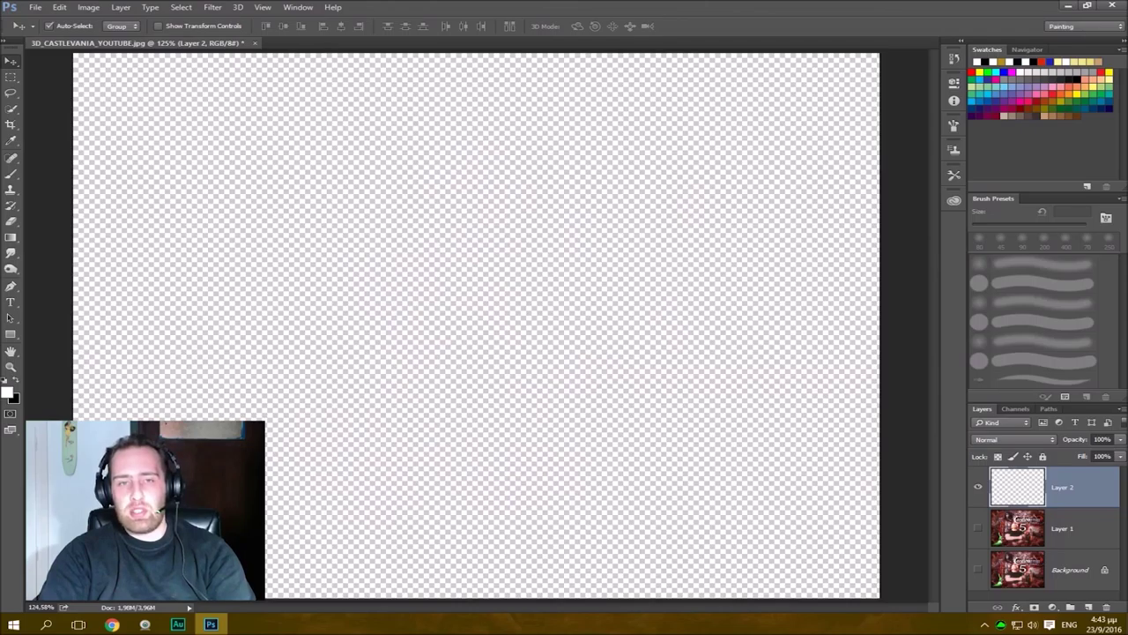
{"action": "key", "text": "ctrl+v"}
{"action": "left_click_drag", "start_coordinate": [471, 298], "coordinate": [482, 222]}
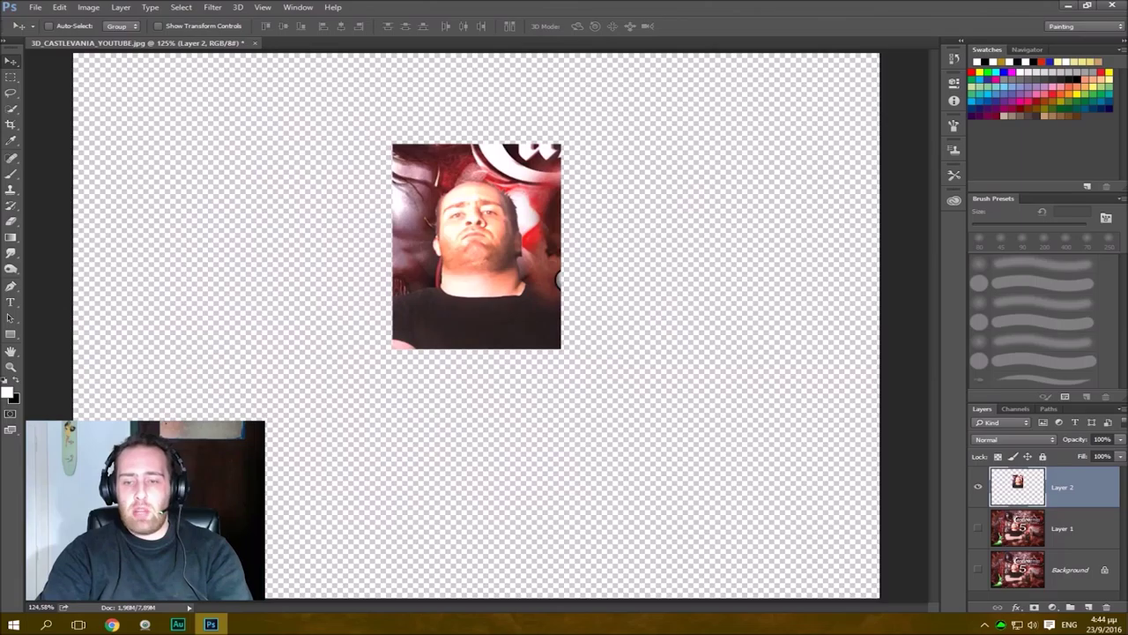
Delete the layer with the pasted face and show Layer 1 and Background again.
{"action": "key", "text": "Delete"}
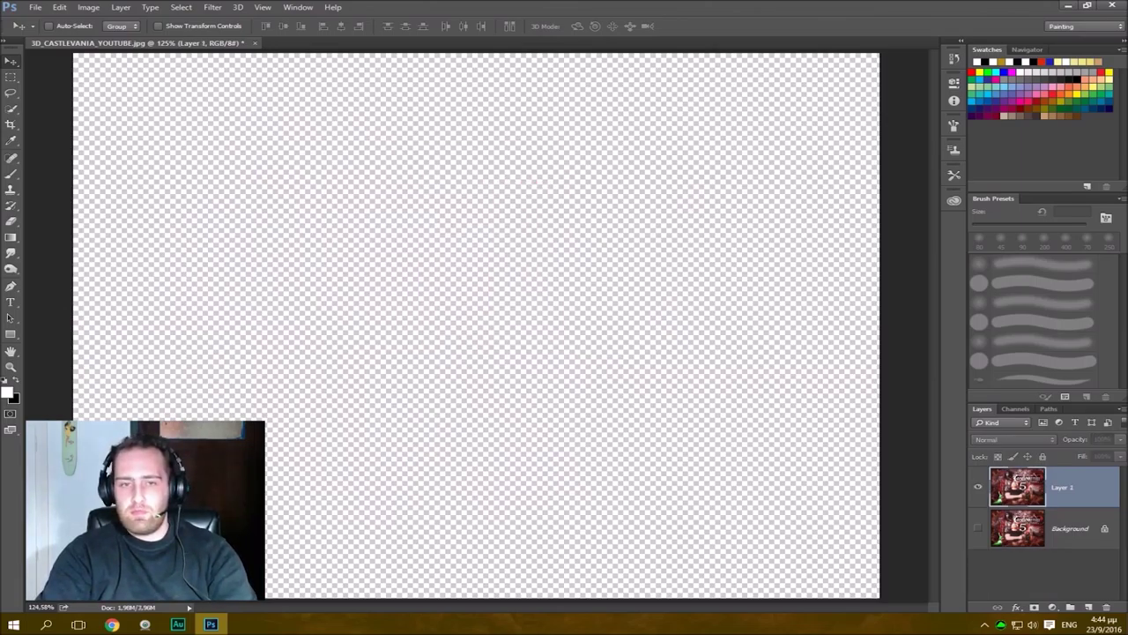
{"action": "left_click", "coordinate": [977, 528]}
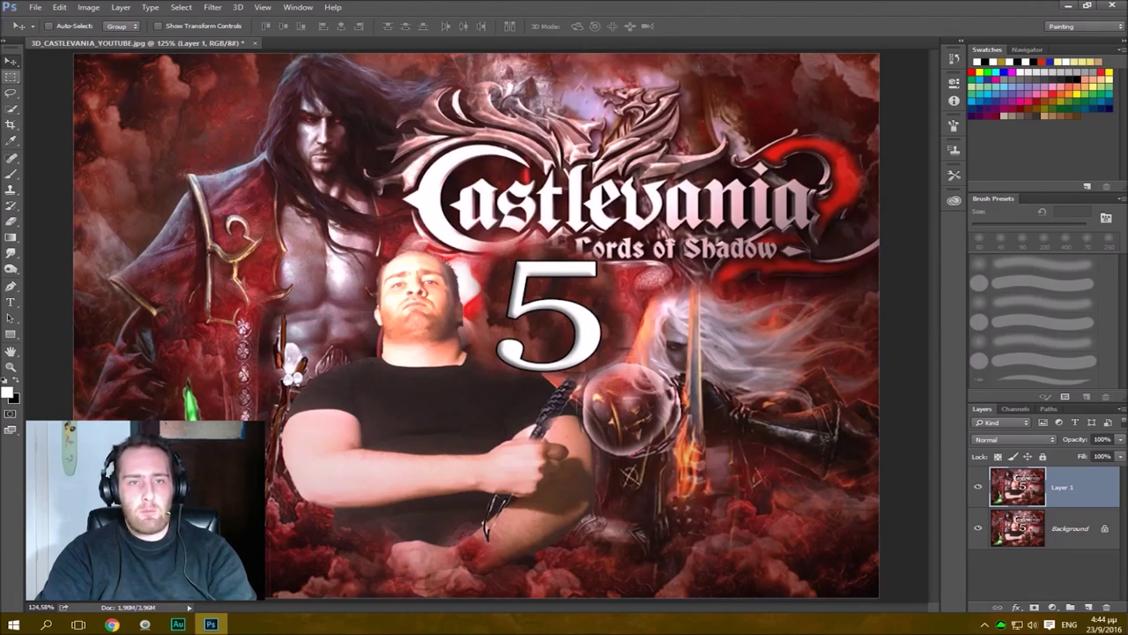
Copy a rectangular marquee selection around the Castlevania logo from Layer 1.
{"action": "left_click", "coordinate": [10, 76]}
{"action": "left_click_drag", "start_coordinate": [334, 110], "coordinate": [871, 264]}
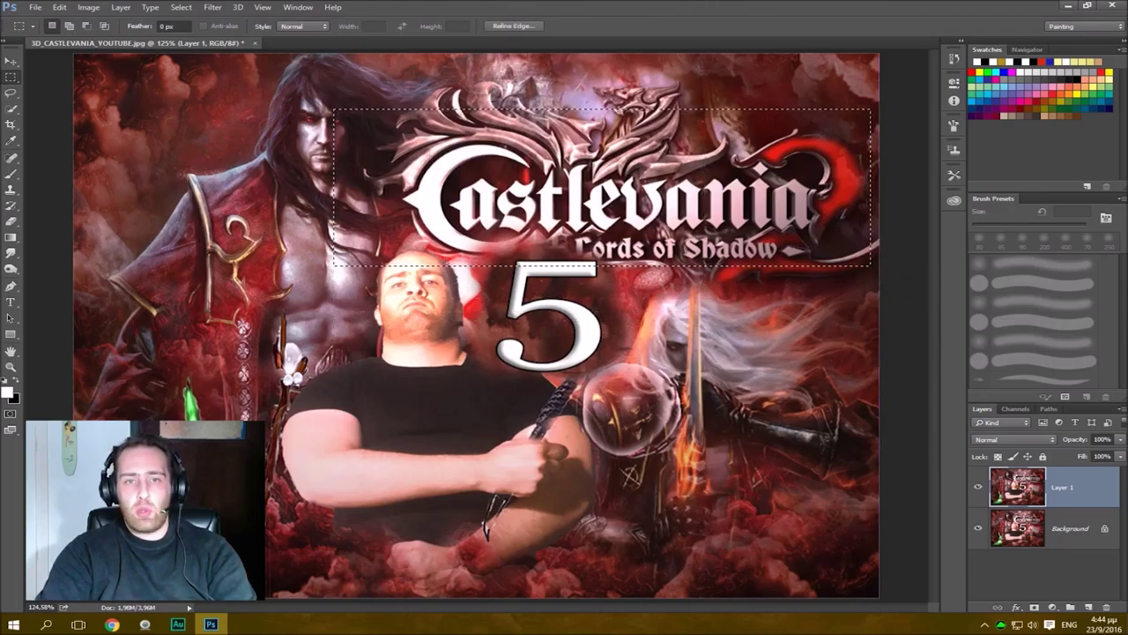
{"action": "key", "text": "v"}
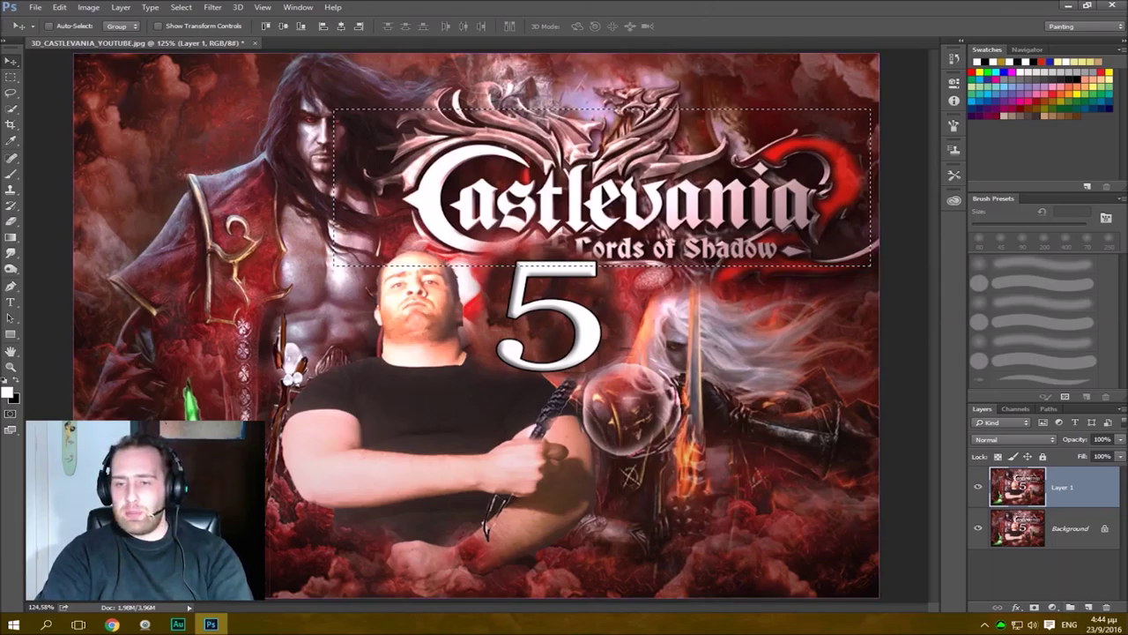
Paste the copied logo onto a new layer with Layer 1 and Background hidden, and move it toward the top of the canvas.
{"action": "left_click", "coordinate": [1071, 607]}
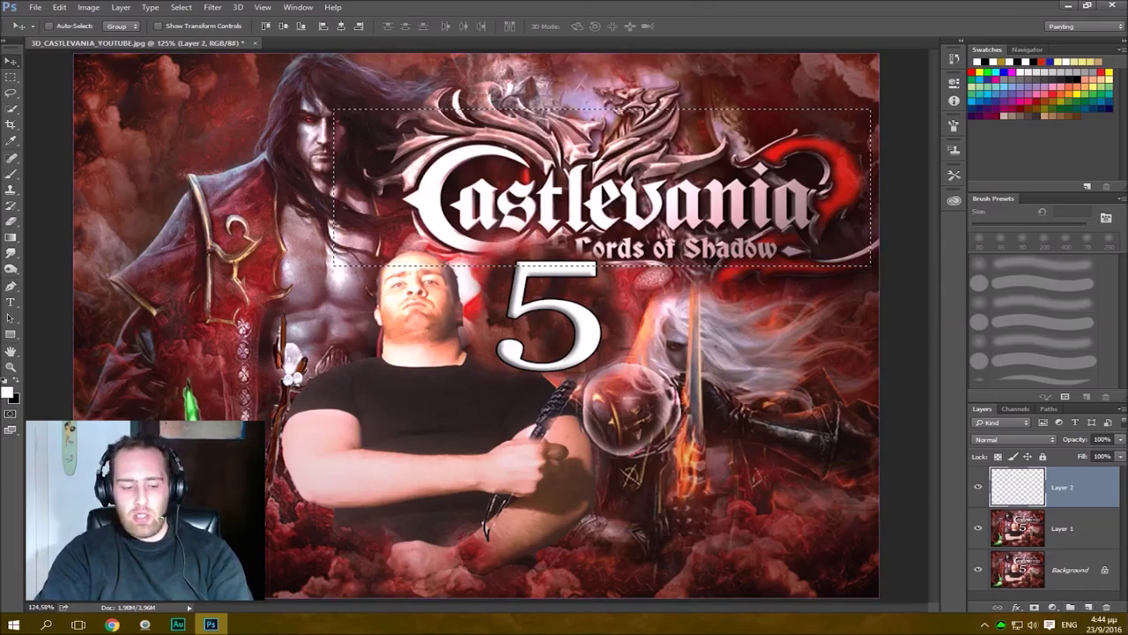
{"action": "left_click", "coordinate": [977, 528]}
{"action": "left_click", "coordinate": [977, 569]}
{"action": "key", "text": "ctrl+d"}
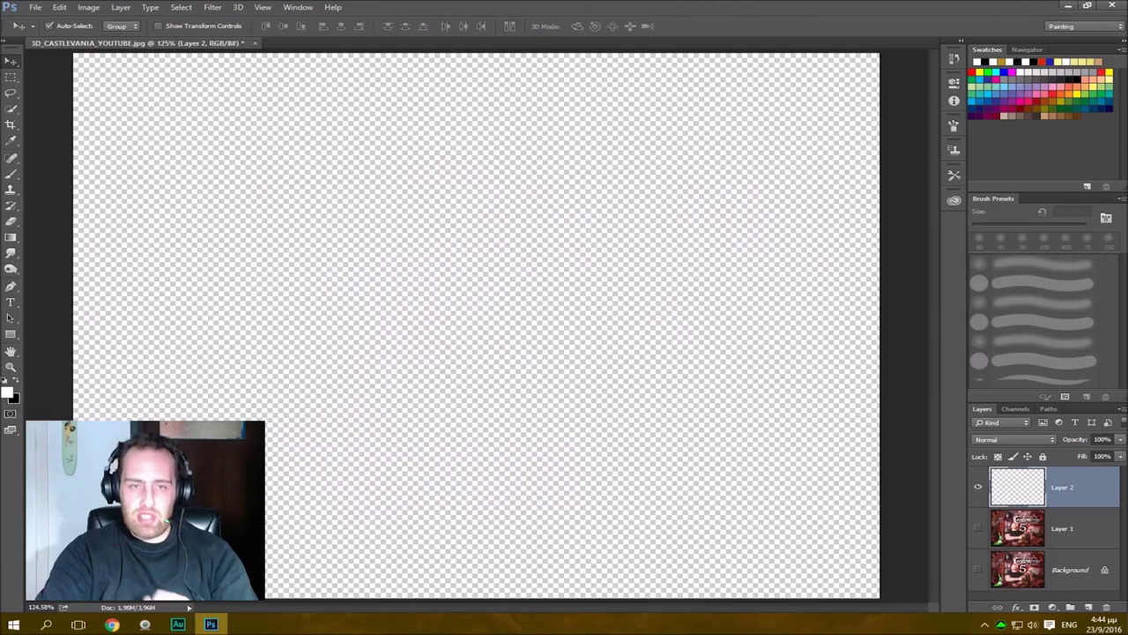
{"action": "key", "text": "ctrl+v"}
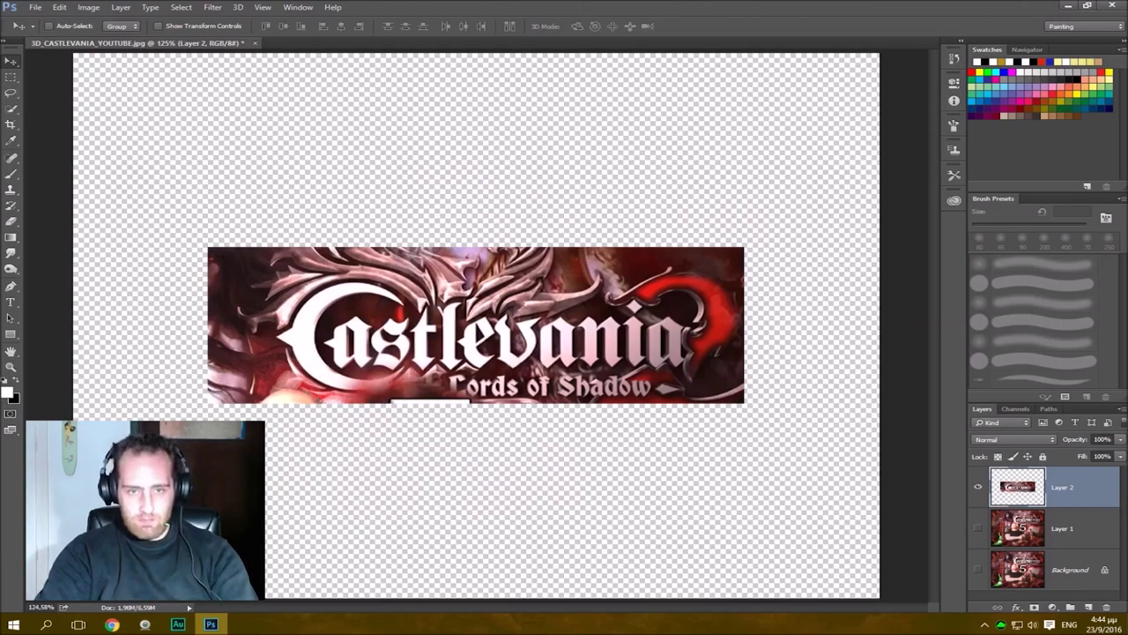
{"action": "left_click_drag", "start_coordinate": [483, 339], "coordinate": [477, 213]}
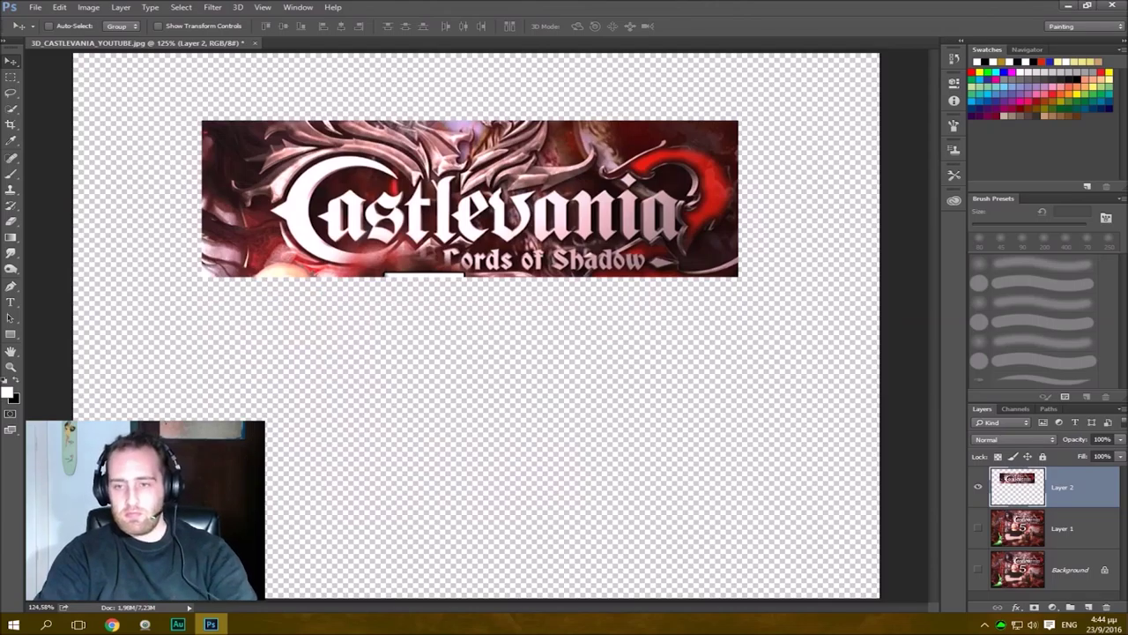
Delete the layer holding the pasted logo and make Layer 1 and Background visible again.
{"action": "key", "text": "Delete"}
{"action": "left_click", "coordinate": [978, 487], "text": "alt"}
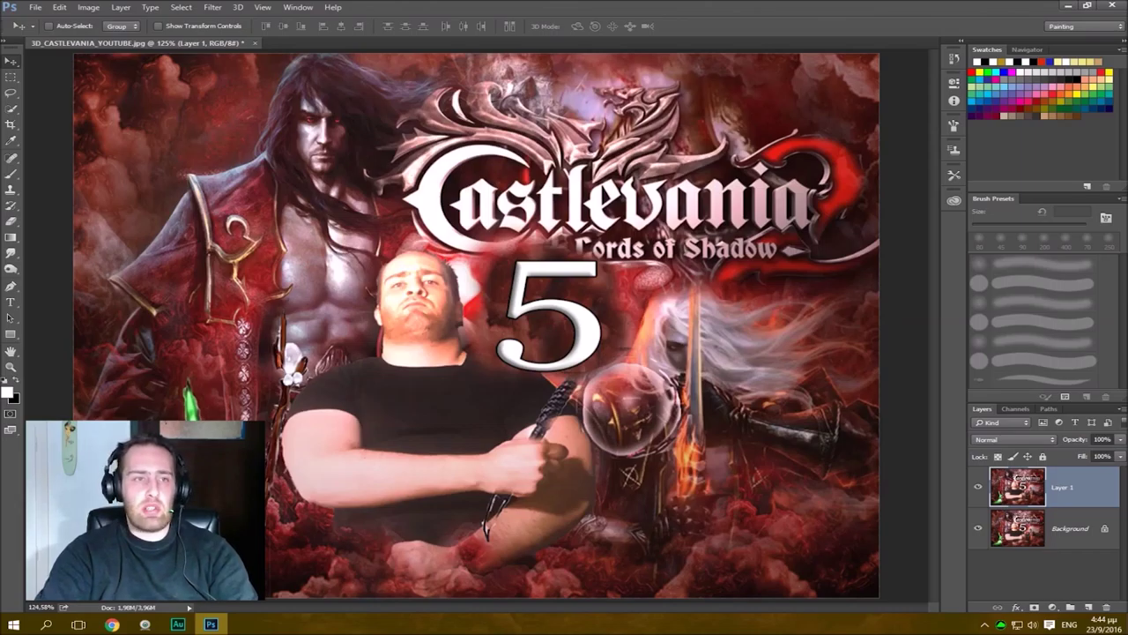
Copy a wide rectangular marquee area spanning the long-haired character's chest and most of the logo from Layer 1, and deselect.
{"action": "left_click", "coordinate": [11, 76]}
{"action": "left_click_drag", "start_coordinate": [210, 131], "coordinate": [818, 301]}
{"action": "right_click", "coordinate": [560, 245]}
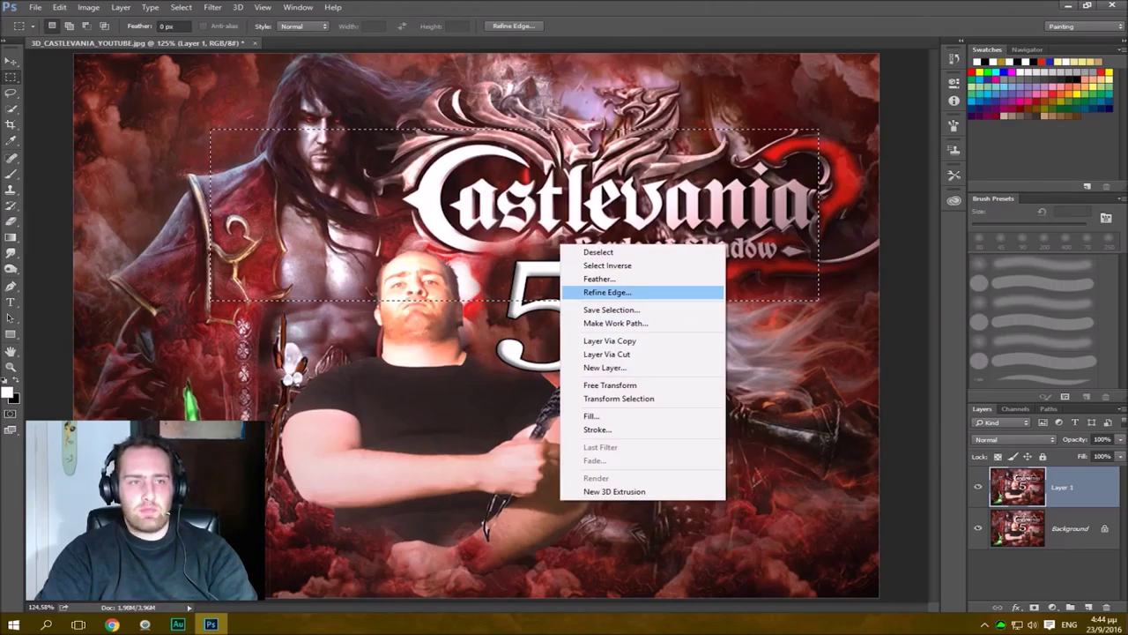
{"action": "left_click", "coordinate": [11, 61]}
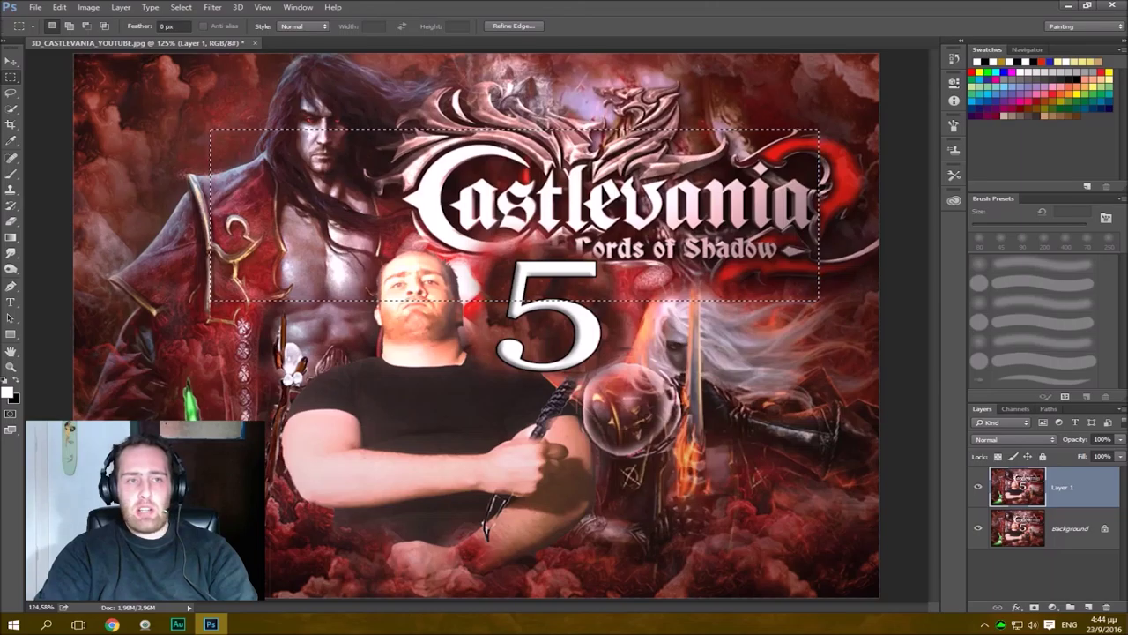
{"action": "key", "text": "v"}
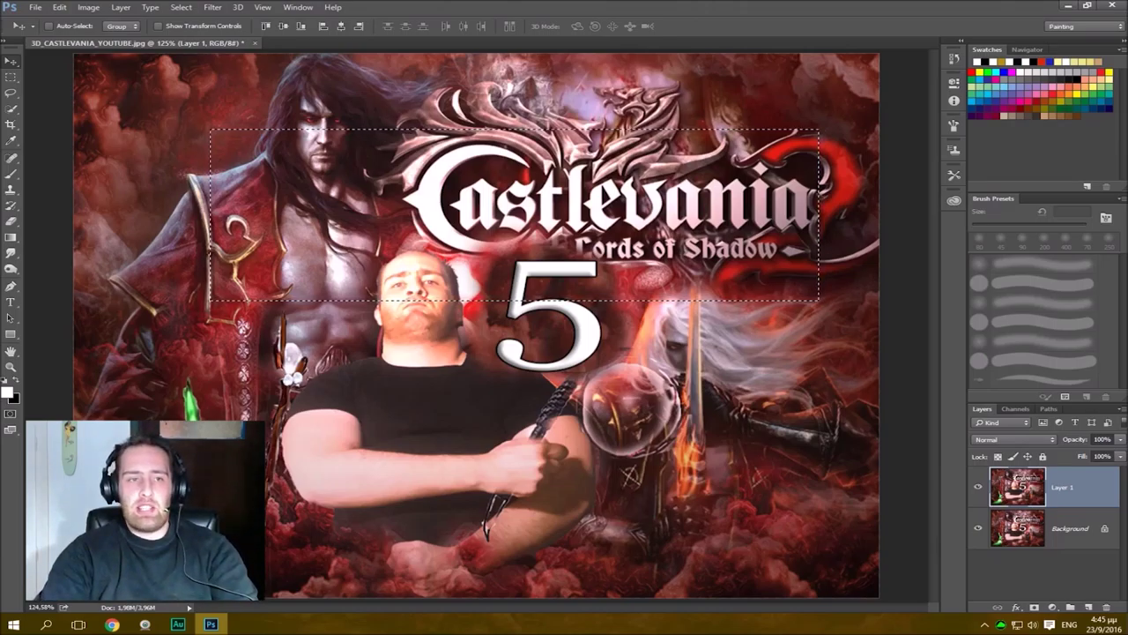
{"action": "key", "text": "alt+e"}
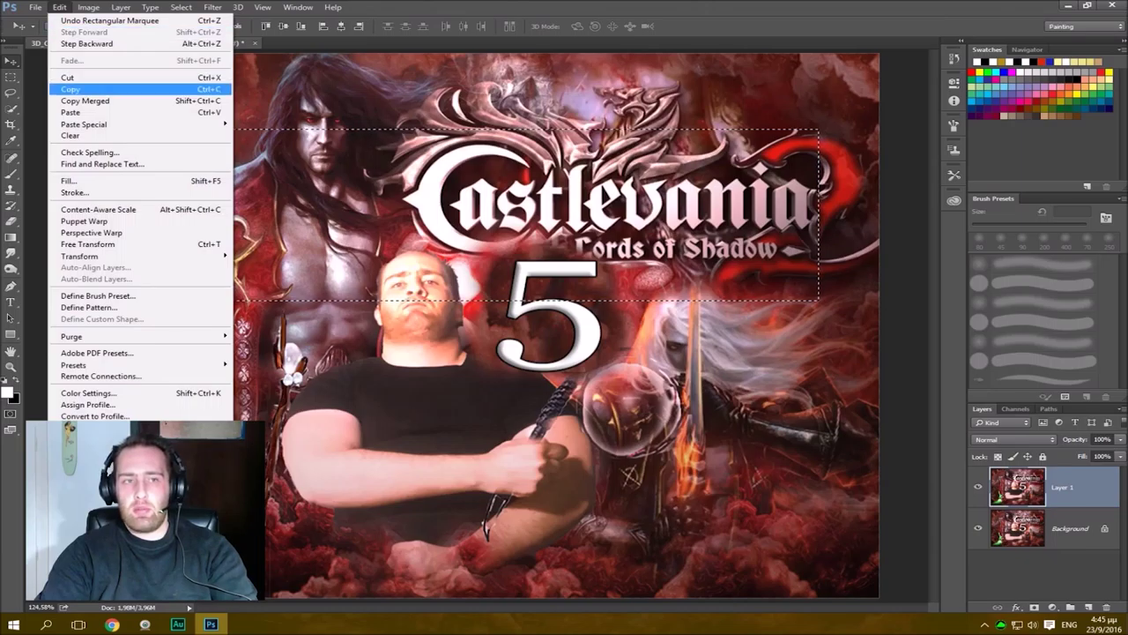
{"action": "left_click", "coordinate": [72, 89]}
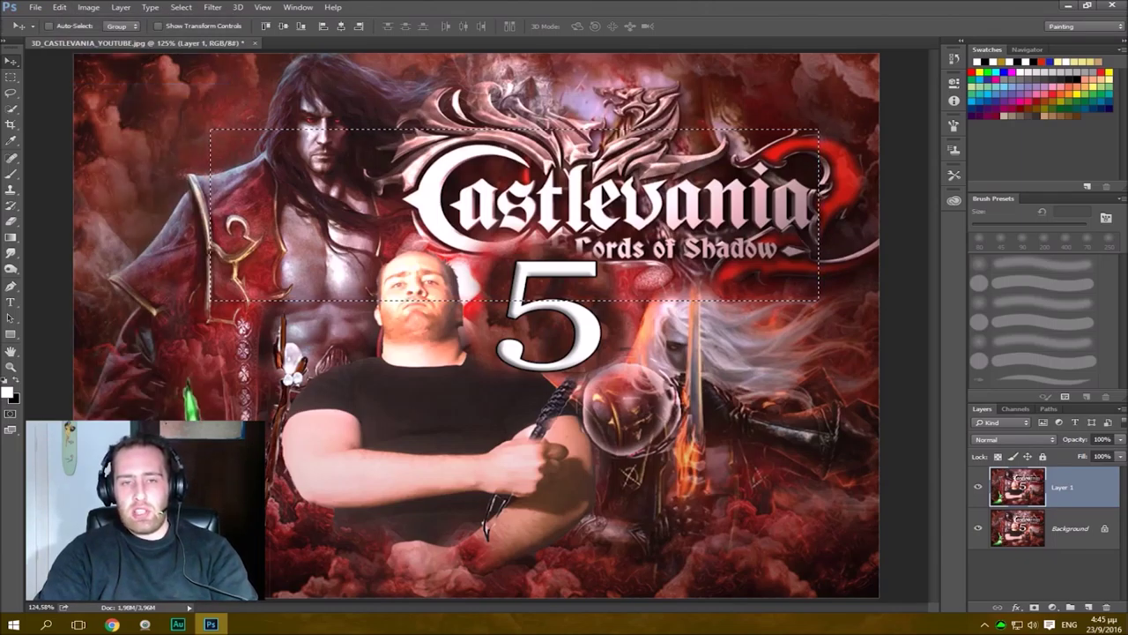
{"action": "key", "text": "ctrl+d"}
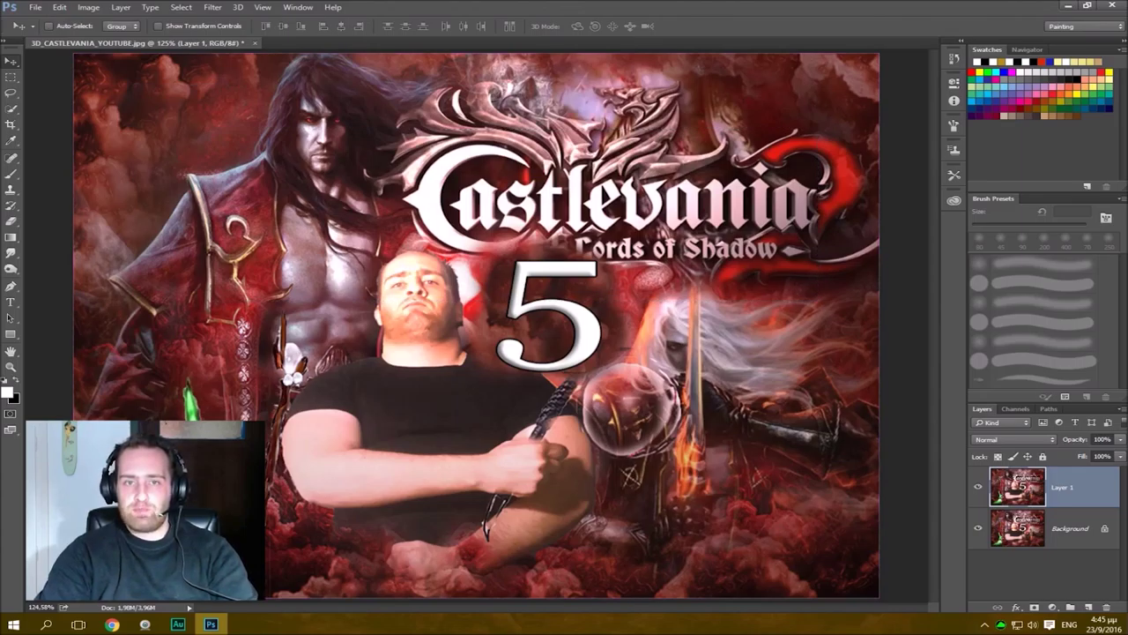
Restore the last marquee selection, try shifting its pixels slightly, undo the shift, and deselect.
{"action": "key", "text": "ctrl+shift+d"}
{"action": "left_click_drag", "start_coordinate": [464, 173], "coordinate": [459, 176]}
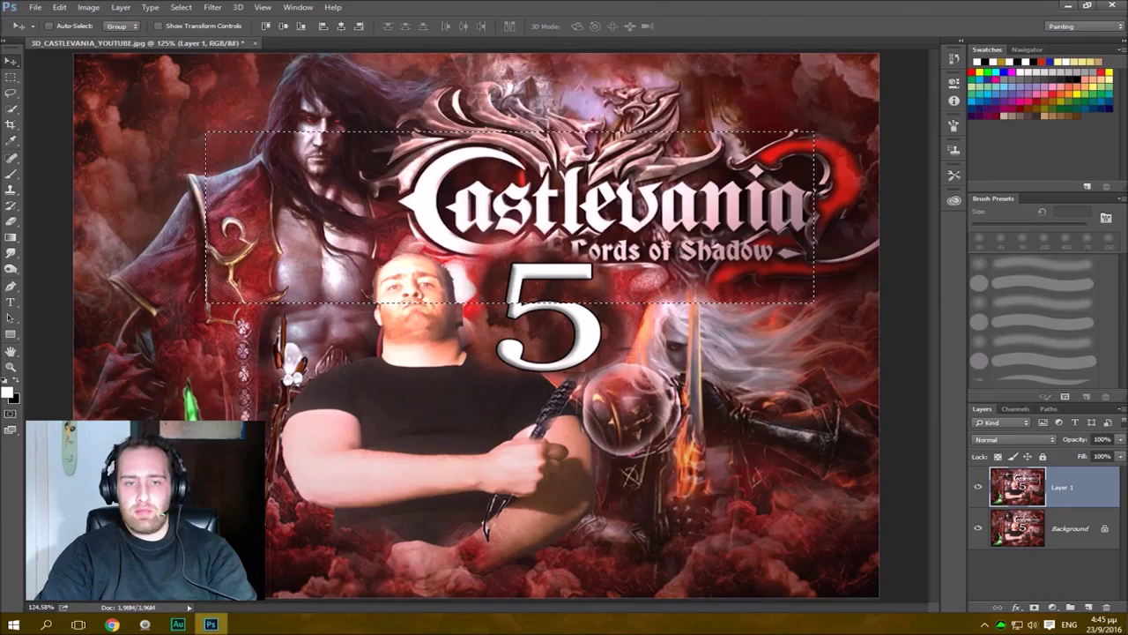
{"action": "right_click", "coordinate": [405, 341]}
{"action": "key", "text": "Escape"}
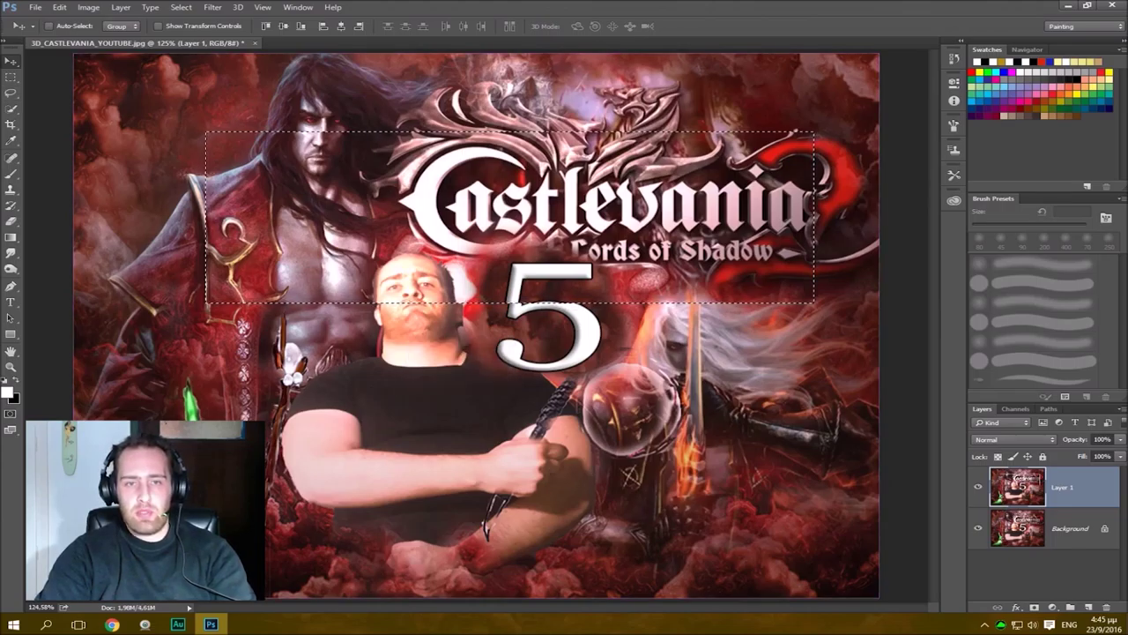
{"action": "key", "text": "ctrl+z"}
{"action": "right_click", "coordinate": [615, 361]}
{"action": "key", "text": "Escape"}
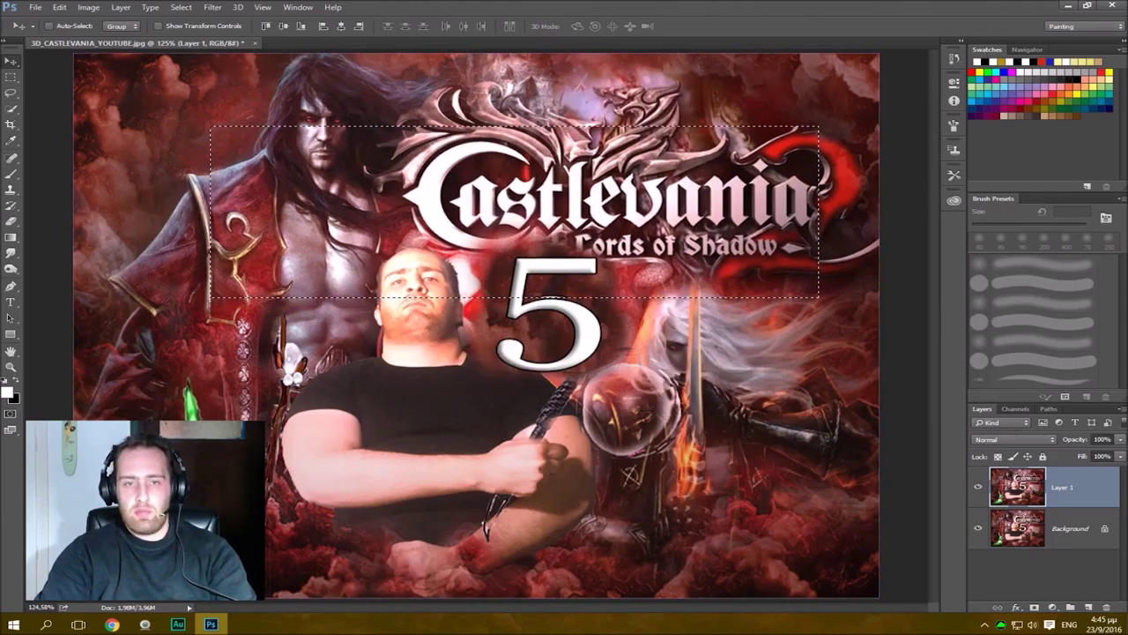
{"action": "left_click", "coordinate": [59, 7]}
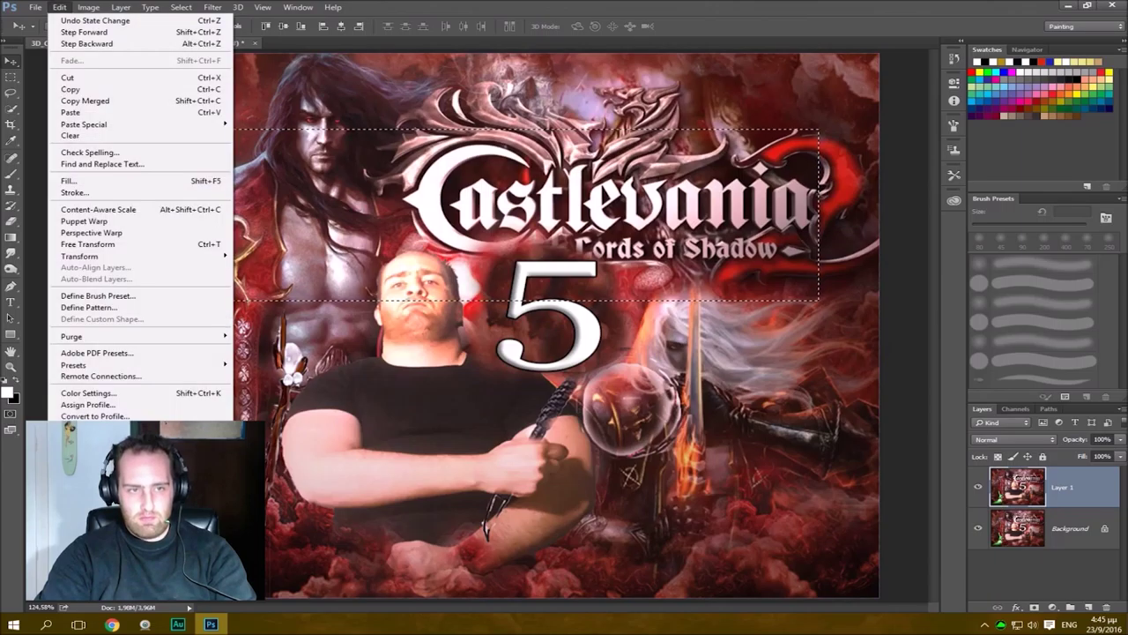
{"action": "left_click", "coordinate": [59, 7]}
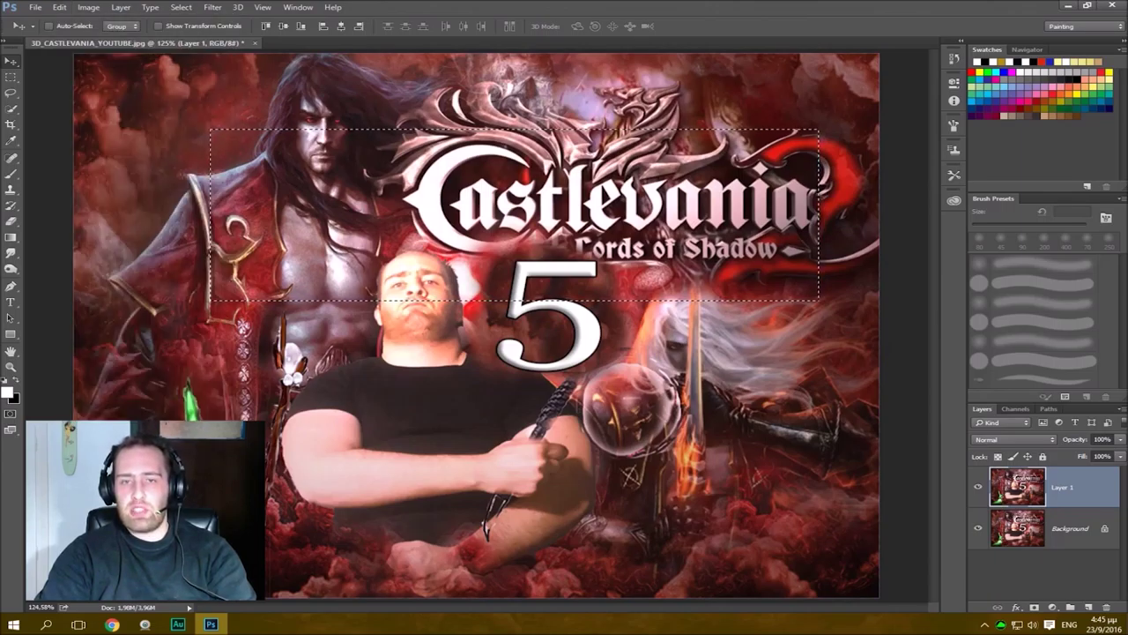
{"action": "key", "text": "ctrl+d"}
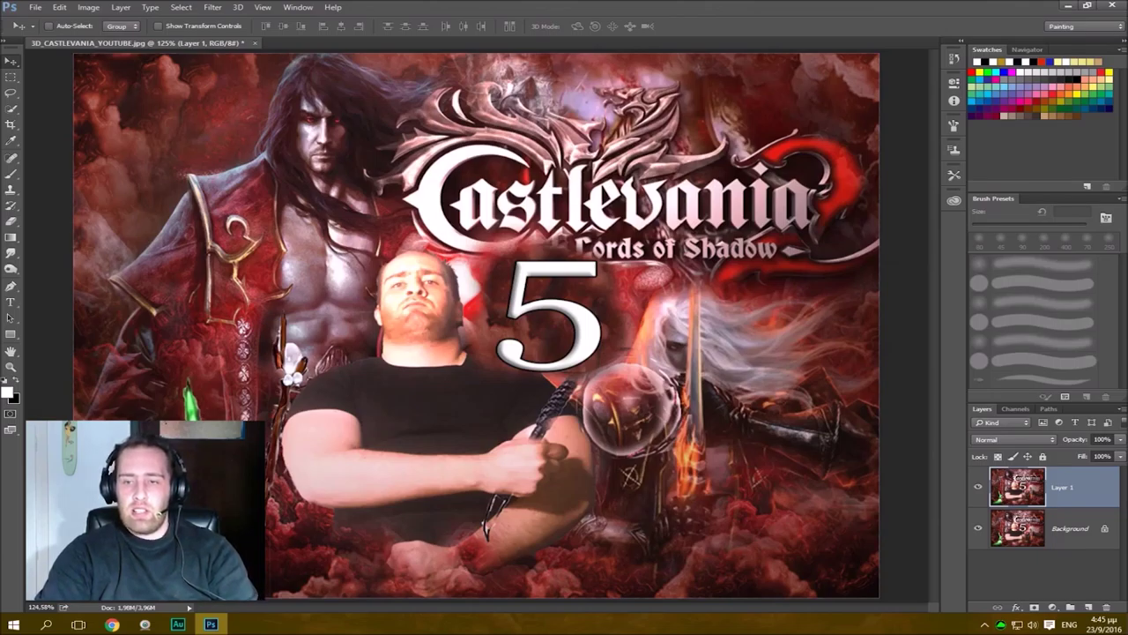
Paste the copied wide strip onto a new layer with Layer 1 and Background hidden, and move it up the canvas.
{"action": "left_click", "coordinate": [1088, 607]}
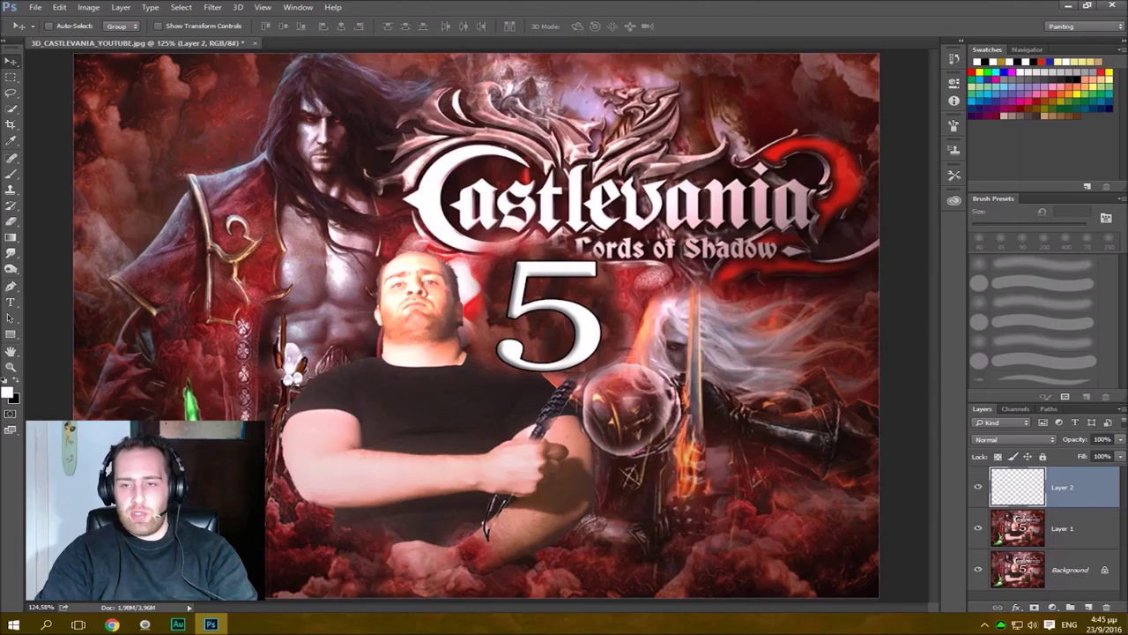
{"action": "left_click", "coordinate": [978, 528]}
{"action": "left_click", "coordinate": [978, 569]}
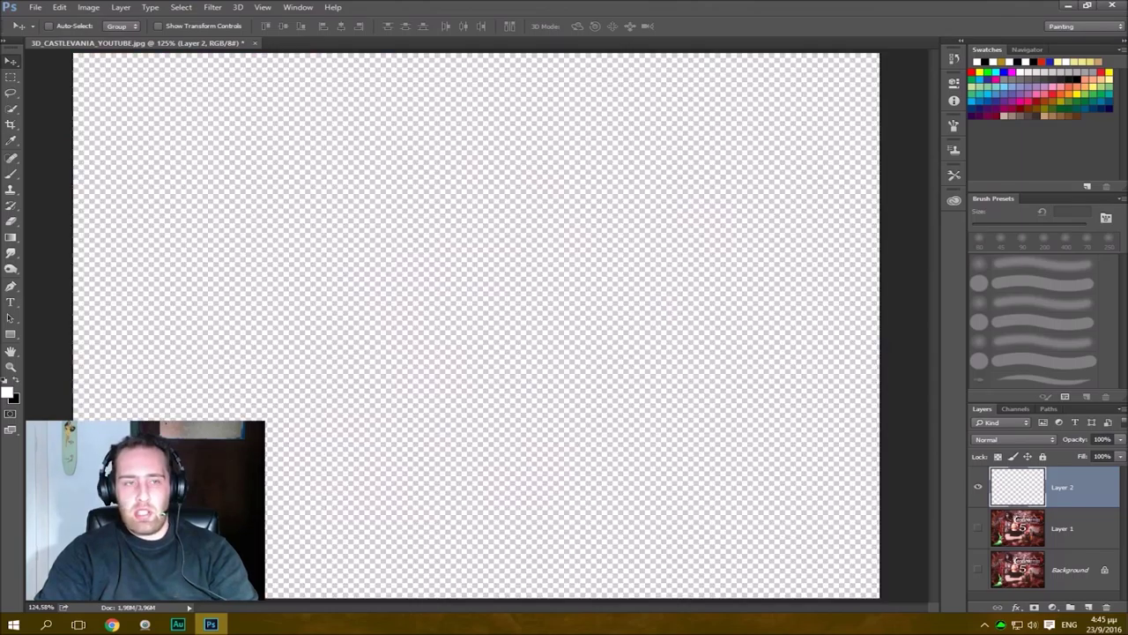
{"action": "left_click", "coordinate": [59, 7]}
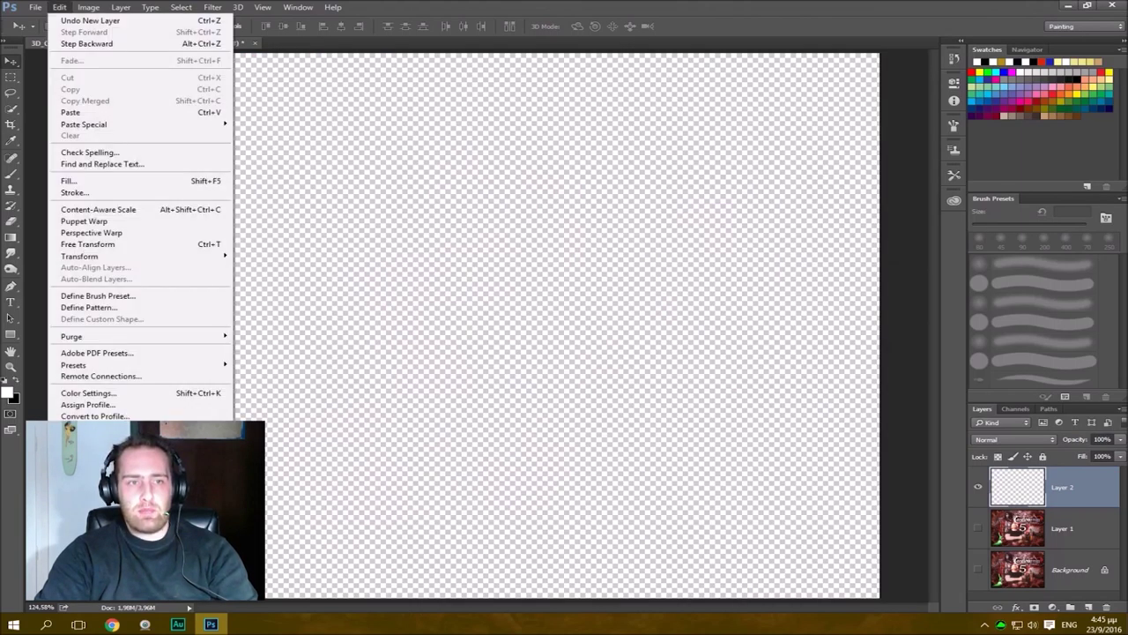
{"action": "key", "text": "p"}
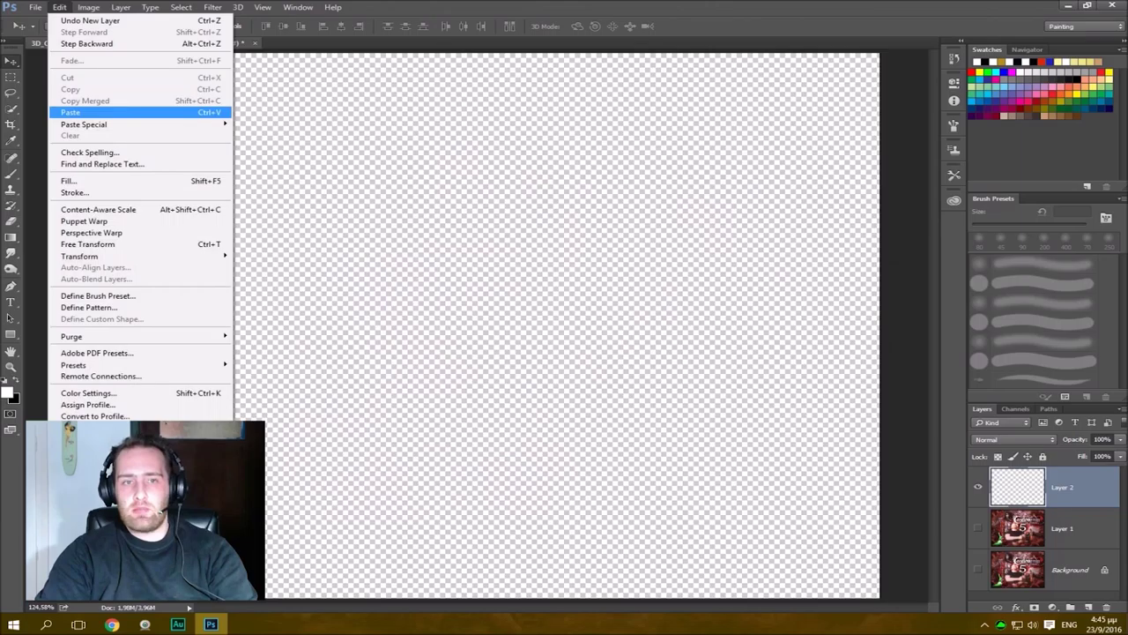
{"action": "key", "text": "Return"}
{"action": "left_click_drag", "start_coordinate": [453, 265], "coordinate": [467, 204]}
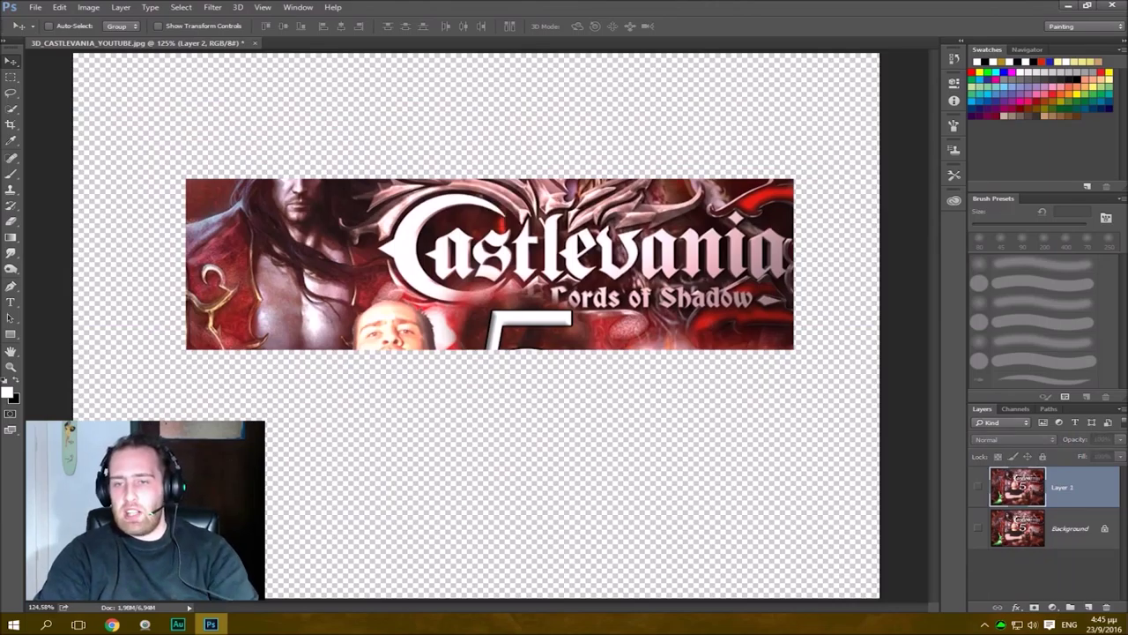
Delete the layer holding the pasted wide strip and show Layer 1 and Background again.
{"action": "key", "text": "Delete"}
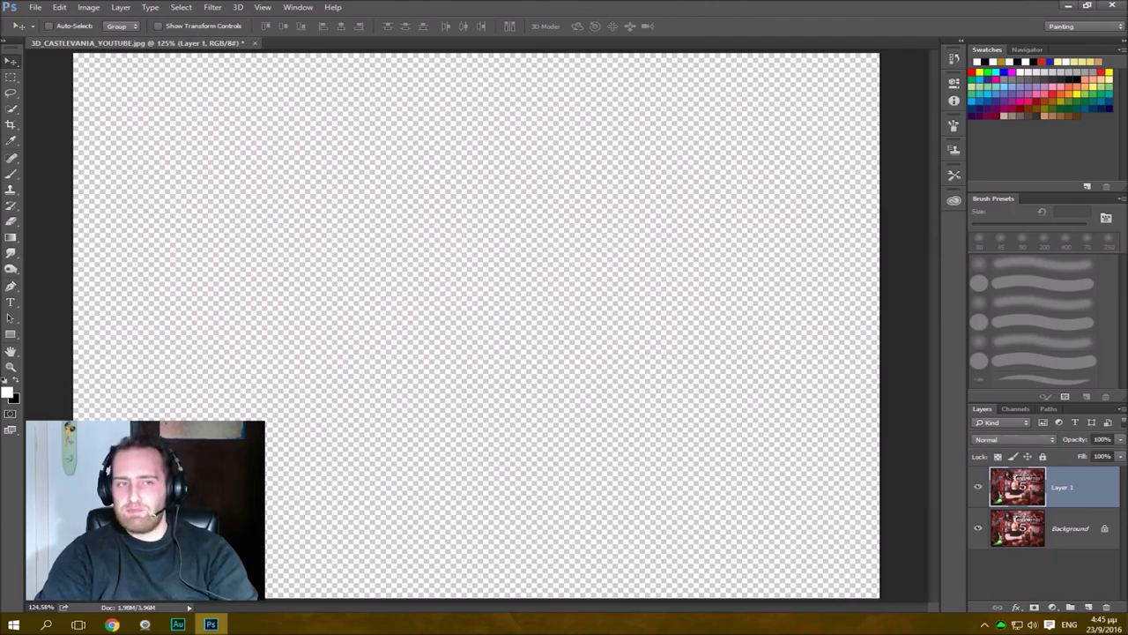
{"action": "key", "text": "m"}
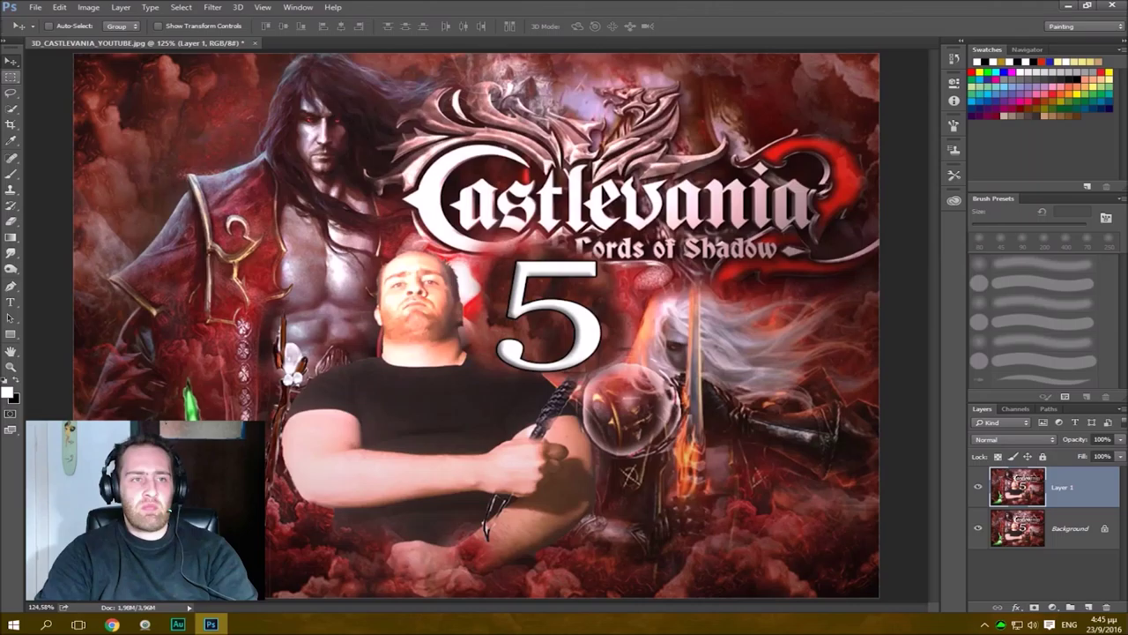
Merge Layer 1 into the Background and close 3D_CASTLEVANIA_YOUTUBE.jpg without saving.
{"action": "left_click", "coordinate": [10, 92]}
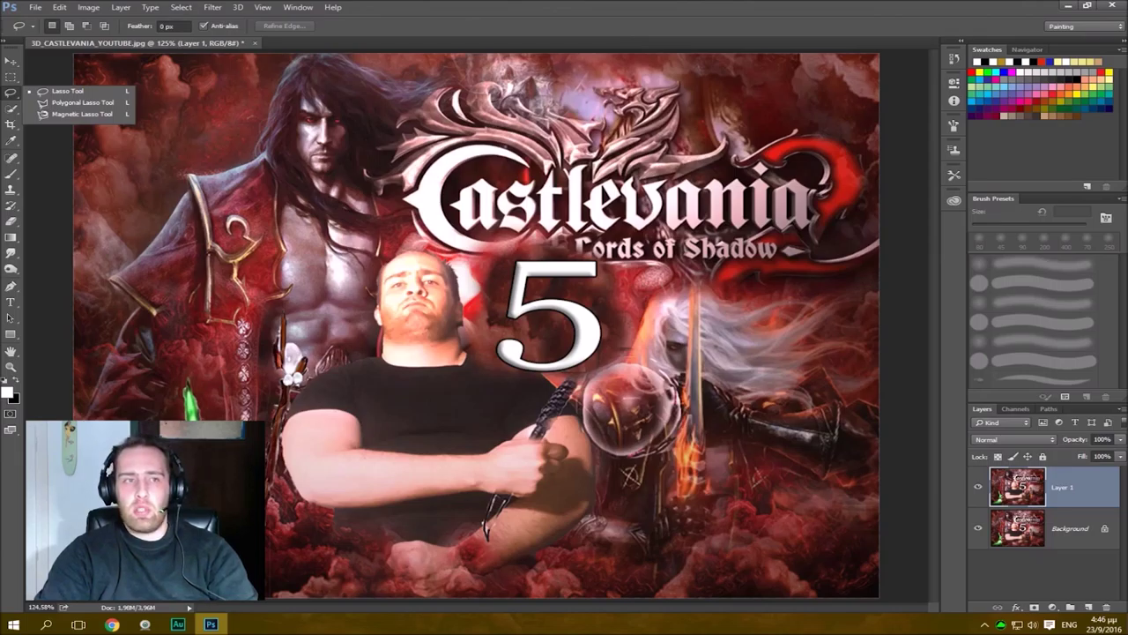
{"action": "left_click", "coordinate": [11, 61]}
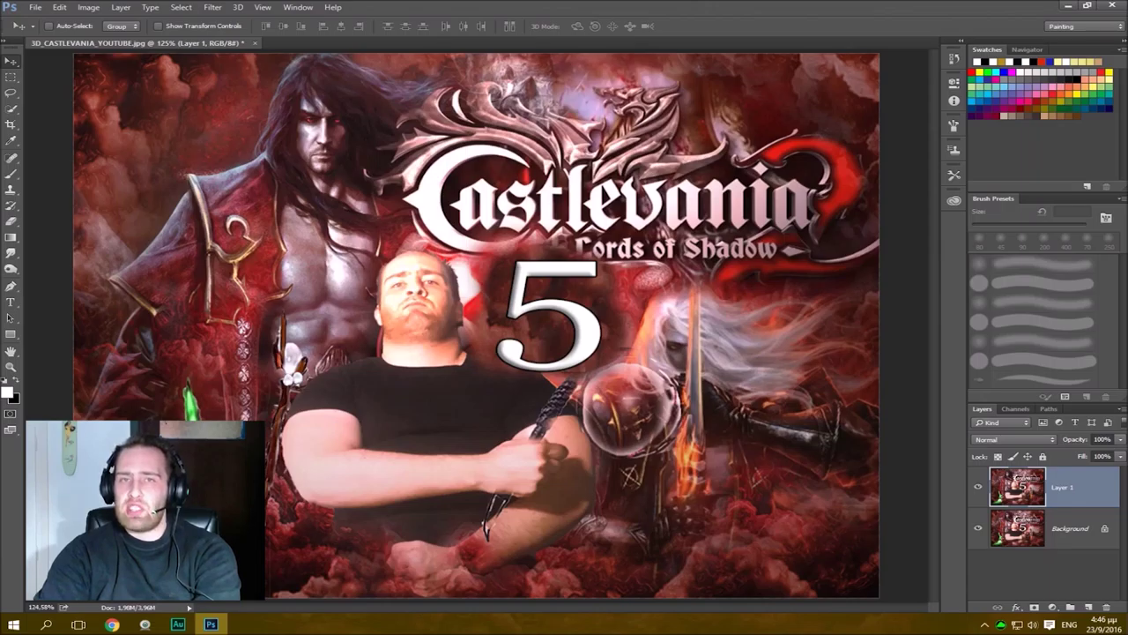
{"action": "key", "text": "ctrl+e"}
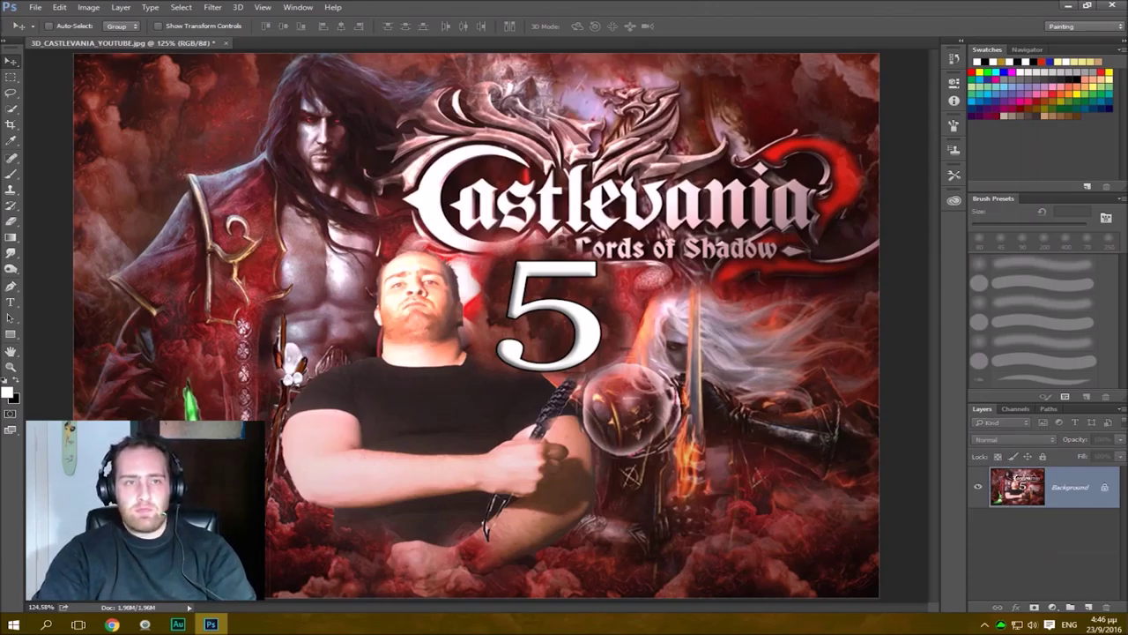
{"action": "left_click", "coordinate": [226, 43]}
{"action": "left_click", "coordinate": [548, 235]}
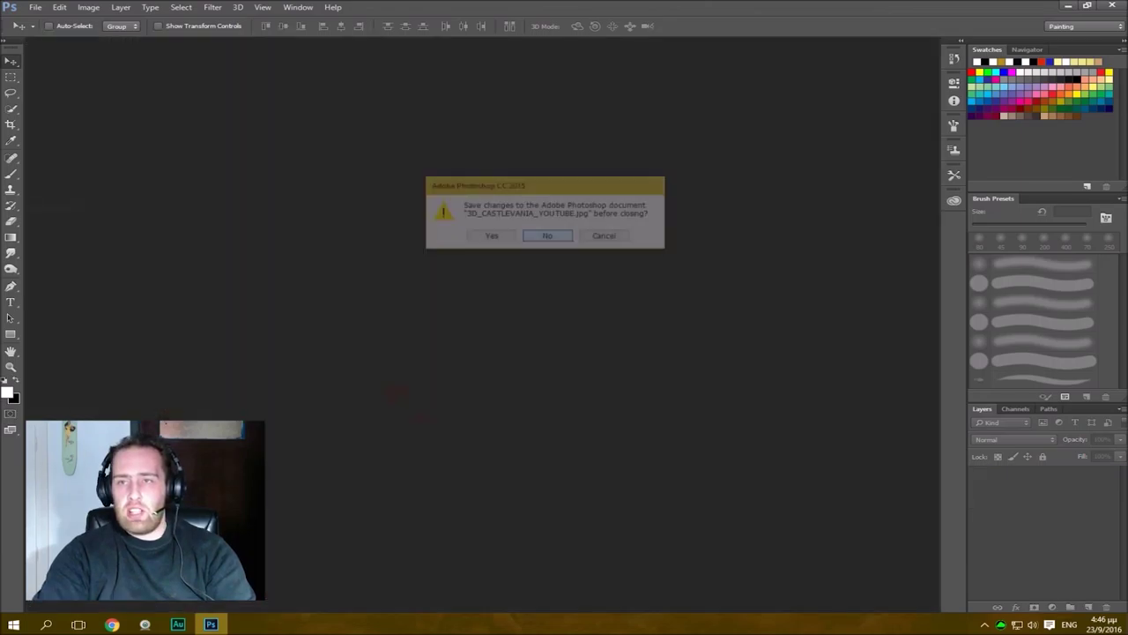
Open the photo 20160719_175042.jpg from the desktop, fit it to the window, and duplicate its Background layer.
{"action": "left_click", "coordinate": [1068, 6]}
{"action": "left_click_drag", "start_coordinate": [500, 88], "coordinate": [253, 562]}
{"action": "key", "text": "ctrl+0"}
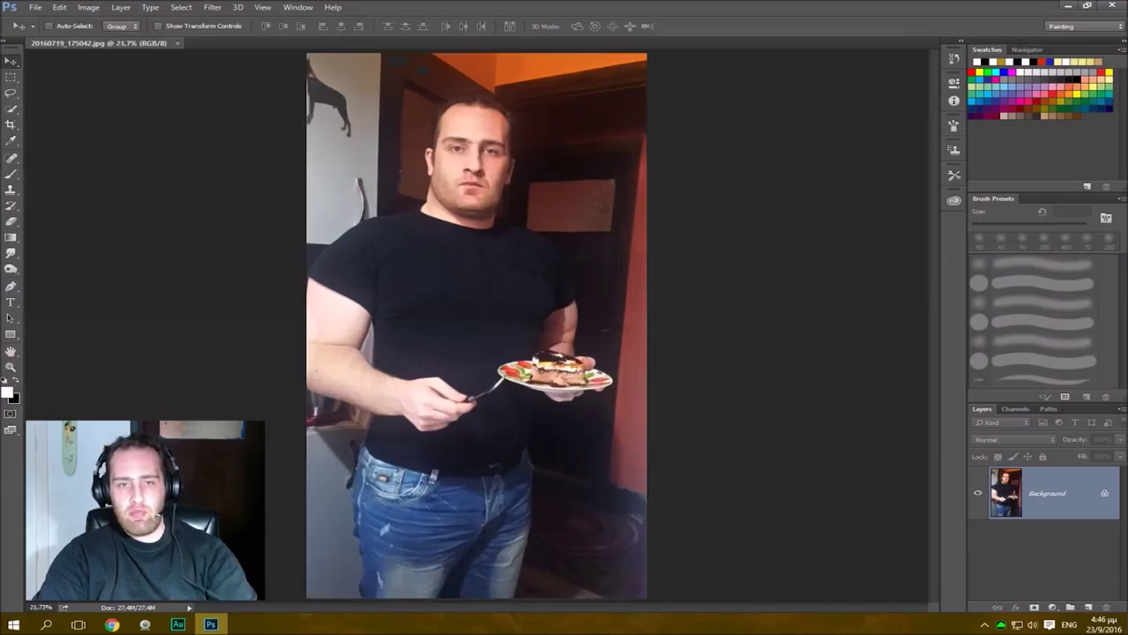
{"action": "key", "text": "ctrl+j"}
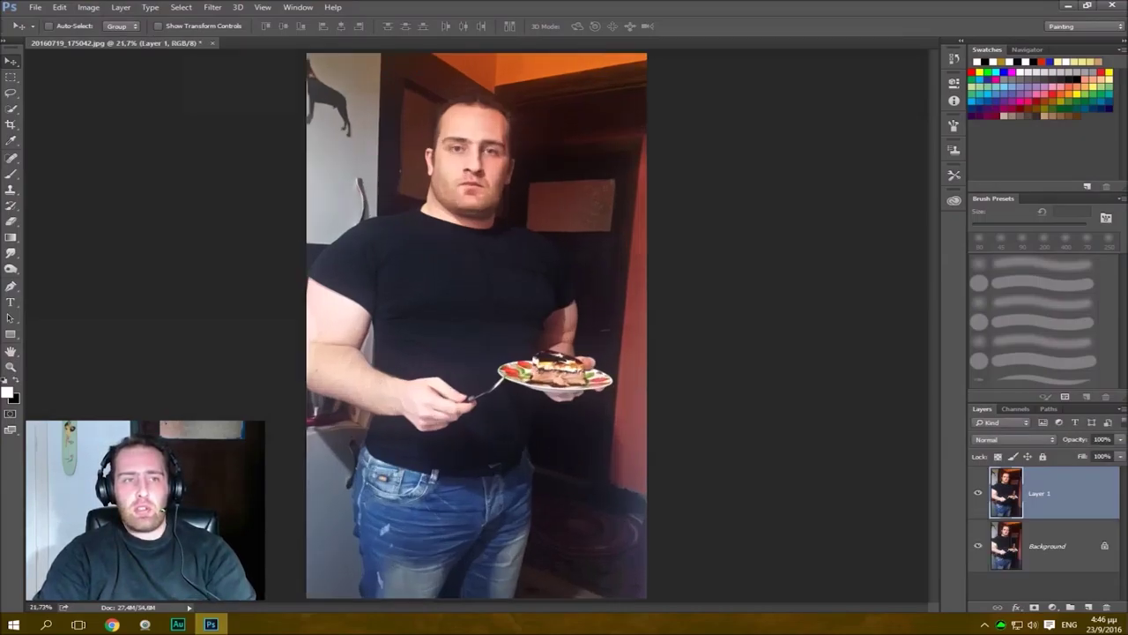
Draw a short, thin freehand selection beside the man's neck with the Lasso tool.
{"action": "key", "text": "l"}
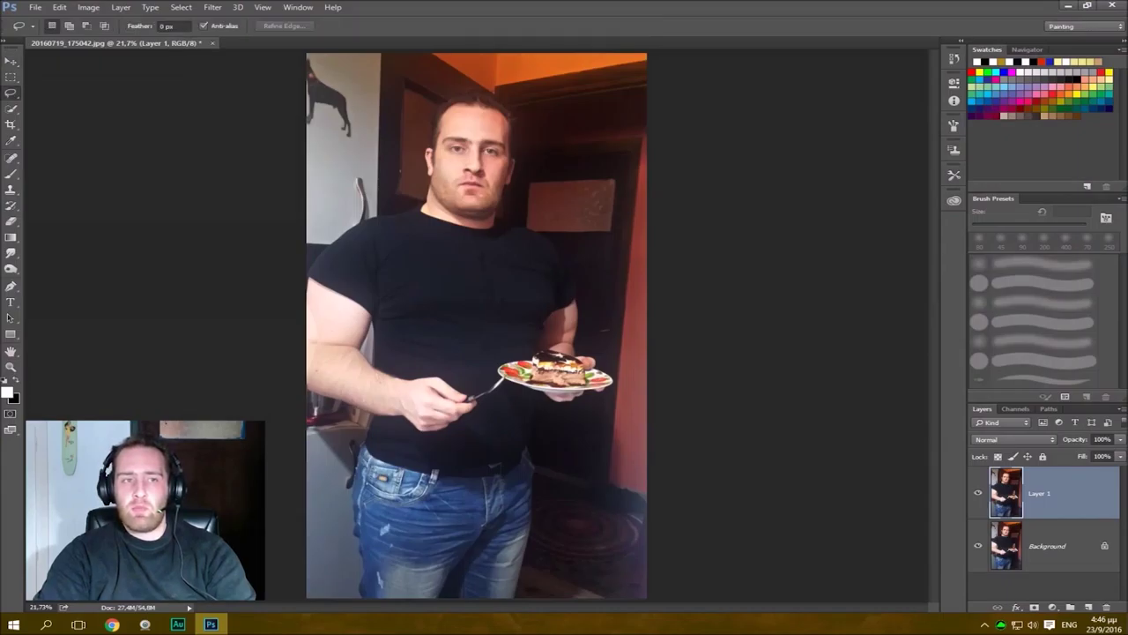
{"action": "right_click", "coordinate": [10, 93]}
{"action": "left_click", "coordinate": [10, 93]}
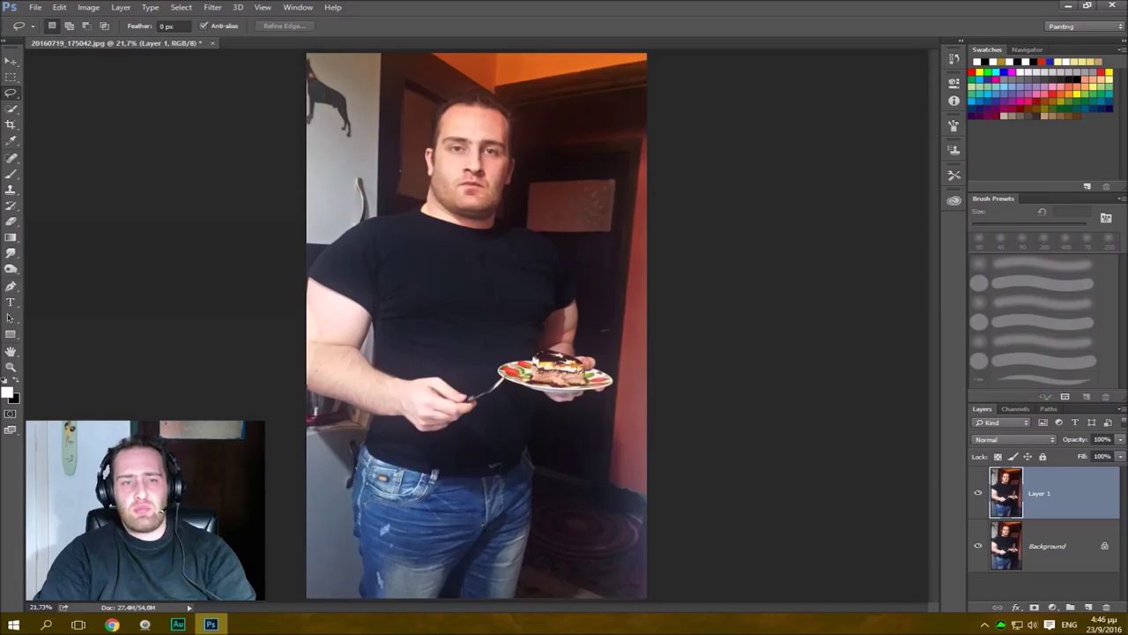
{"action": "left_click_drag", "start_coordinate": [378, 196], "coordinate": [417, 217]}
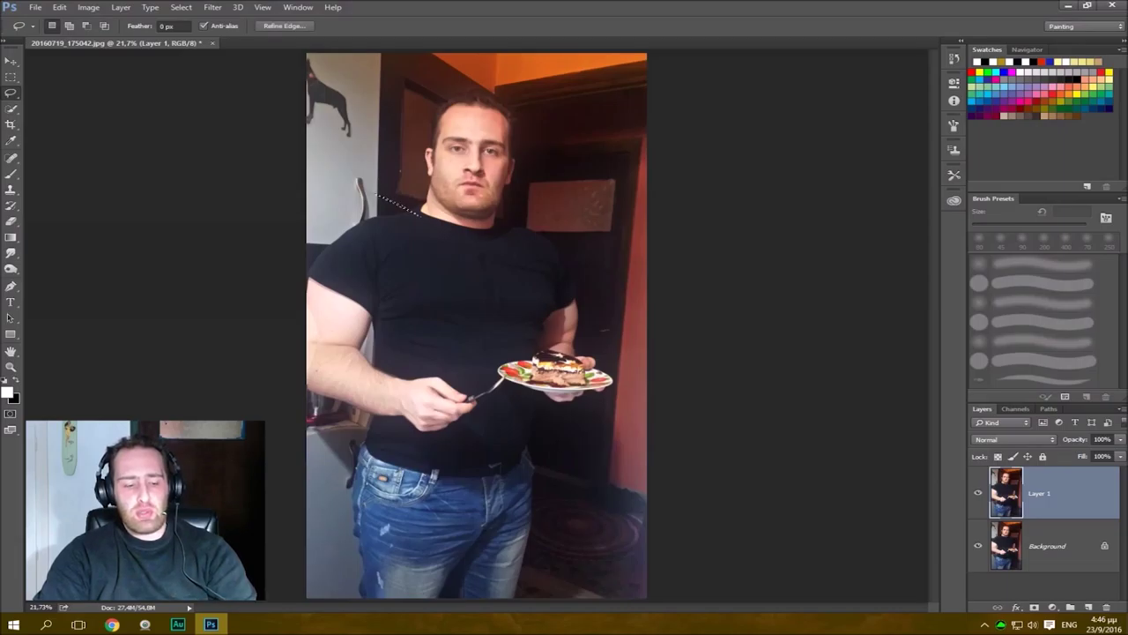
Clear the thin selection beside the neck and examine the man's face at several magnifications.
{"action": "key", "text": "ctrl+d"}
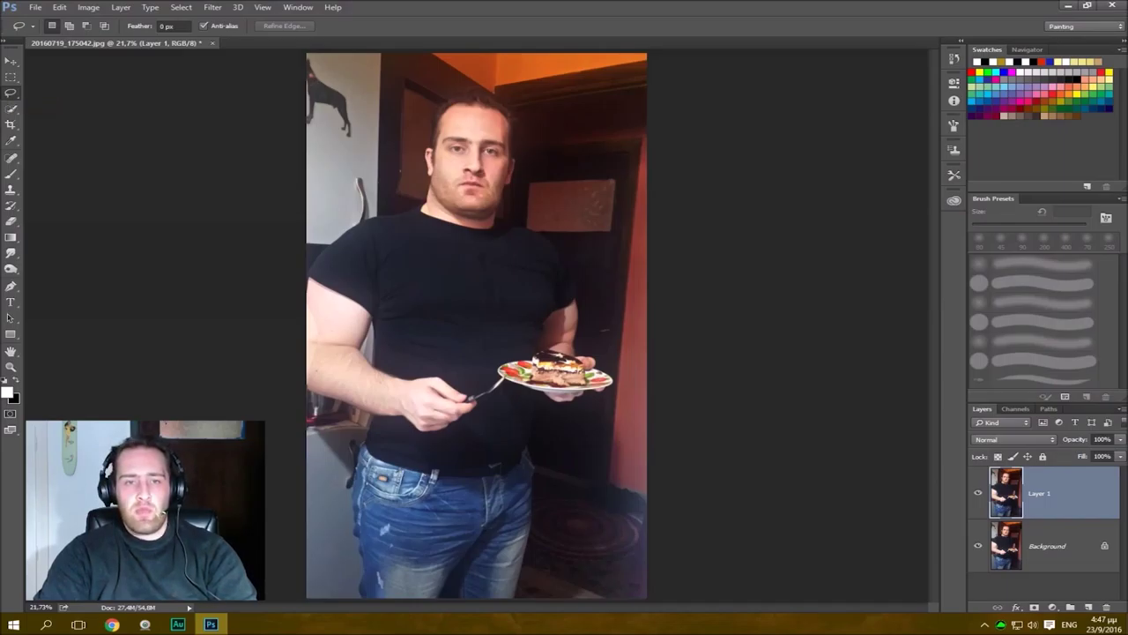
{"action": "scroll", "coordinate": [440, 152], "scroll_direction": "up", "scroll_amount": 8}
{"action": "left_click_drag", "start_coordinate": [439, 152], "coordinate": [453, 251]}
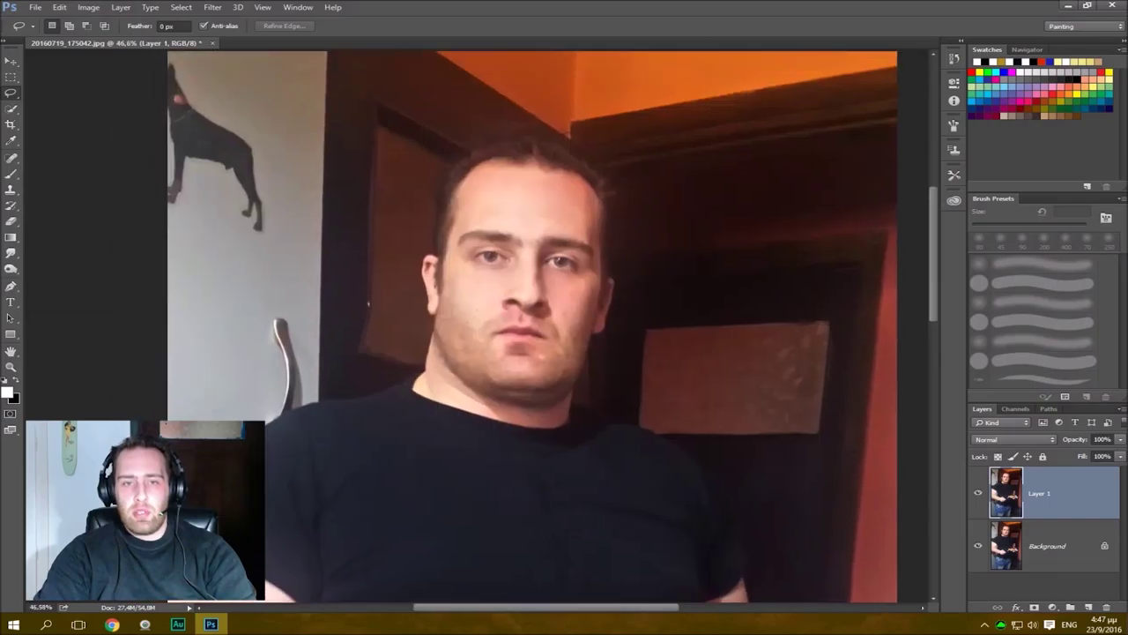
{"action": "scroll", "coordinate": [449, 231], "scroll_direction": "up", "scroll_amount": 4}
{"action": "scroll", "coordinate": [478, 242], "scroll_direction": "down", "scroll_amount": 8}
{"action": "scroll", "coordinate": [479, 242], "scroll_direction": "up", "scroll_amount": 8}
{"action": "scroll", "coordinate": [479, 243], "scroll_direction": "down", "scroll_amount": 9}
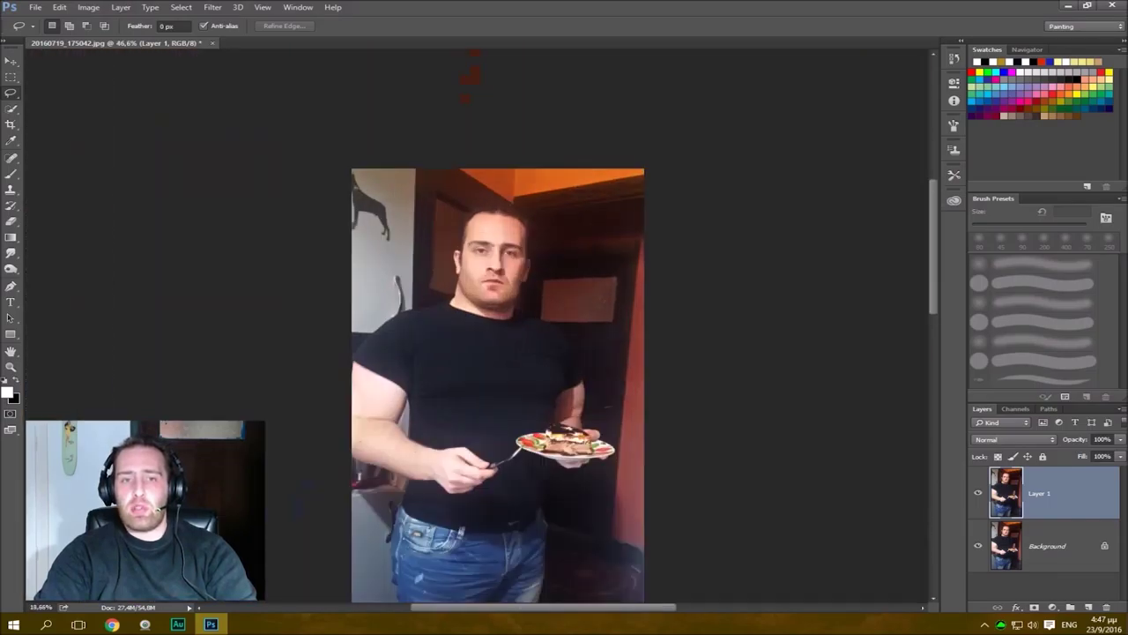
{"action": "scroll", "coordinate": [478, 242], "scroll_direction": "up", "scroll_amount": 10}
{"action": "scroll", "coordinate": [458, 238], "scroll_direction": "down", "scroll_amount": 2}
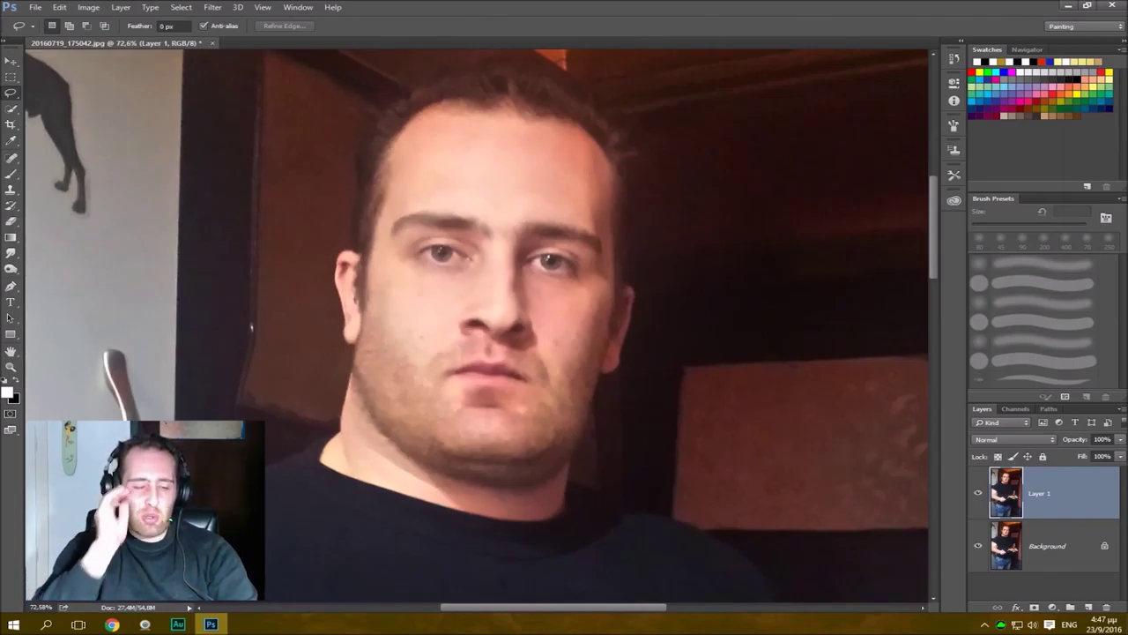
{"action": "scroll", "coordinate": [476, 326], "scroll_direction": "down", "scroll_amount": 3}
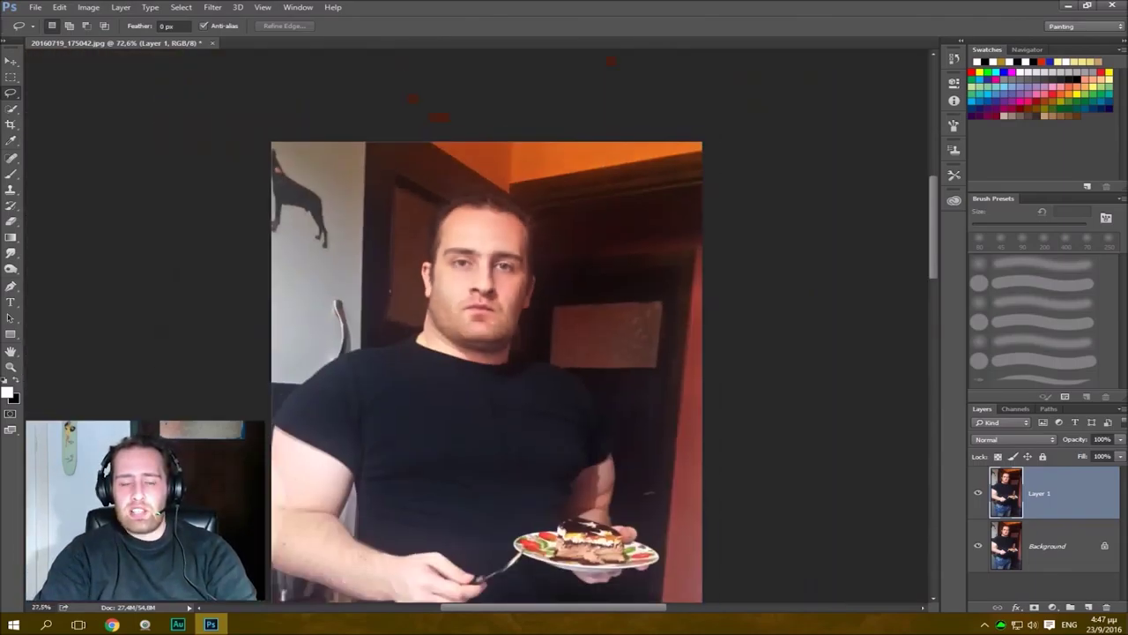
{"action": "scroll", "coordinate": [476, 326], "scroll_direction": "up", "scroll_amount": 4}
{"action": "scroll", "coordinate": [476, 326], "scroll_direction": "down", "scroll_amount": 3}
{"action": "scroll", "coordinate": [476, 326], "scroll_direction": "up", "scroll_amount": 3}
{"action": "scroll", "coordinate": [476, 326], "scroll_direction": "down", "scroll_amount": 3}
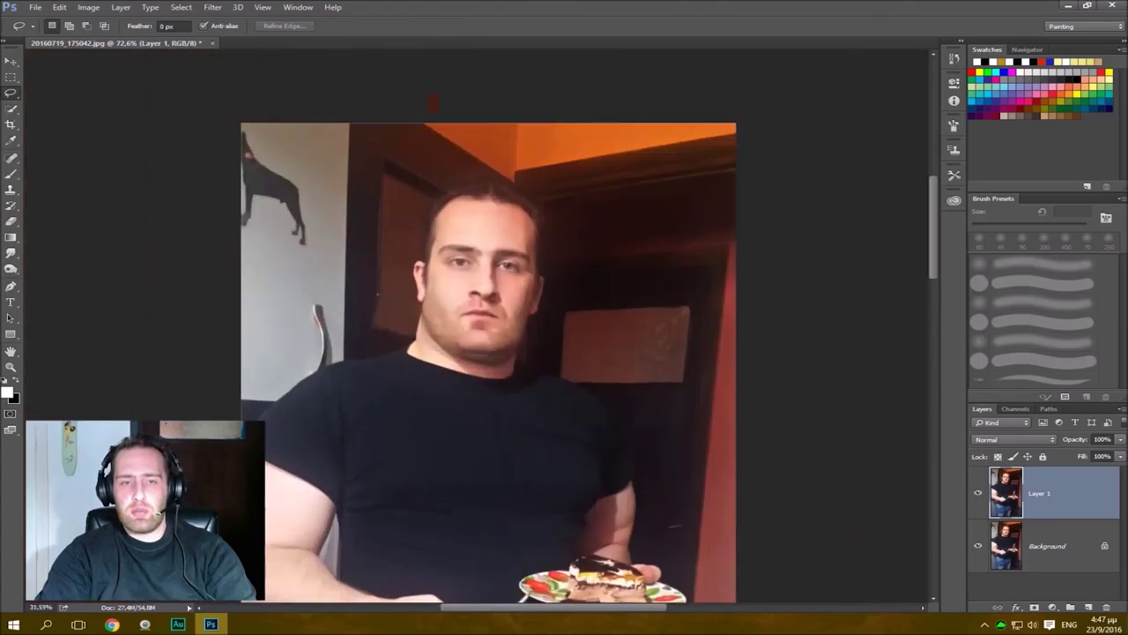
{"action": "scroll", "coordinate": [476, 326], "scroll_direction": "up", "scroll_amount": 4}
{"action": "scroll", "coordinate": [476, 326], "scroll_direction": "down", "scroll_amount": 3}
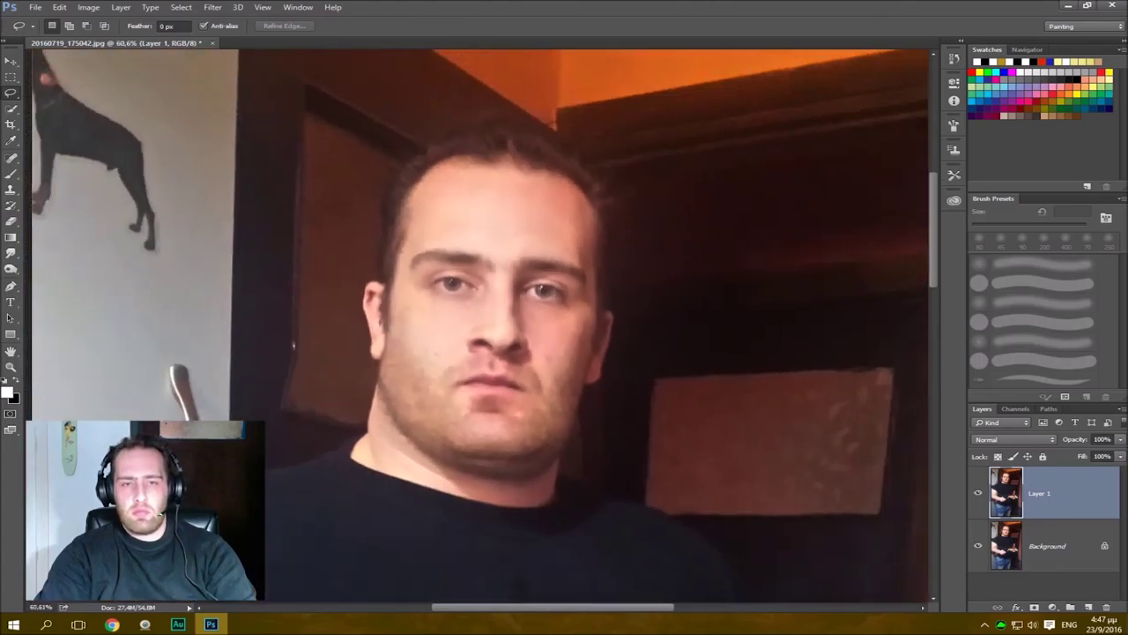
{"action": "scroll", "coordinate": [476, 326], "scroll_direction": "up", "scroll_amount": 3}
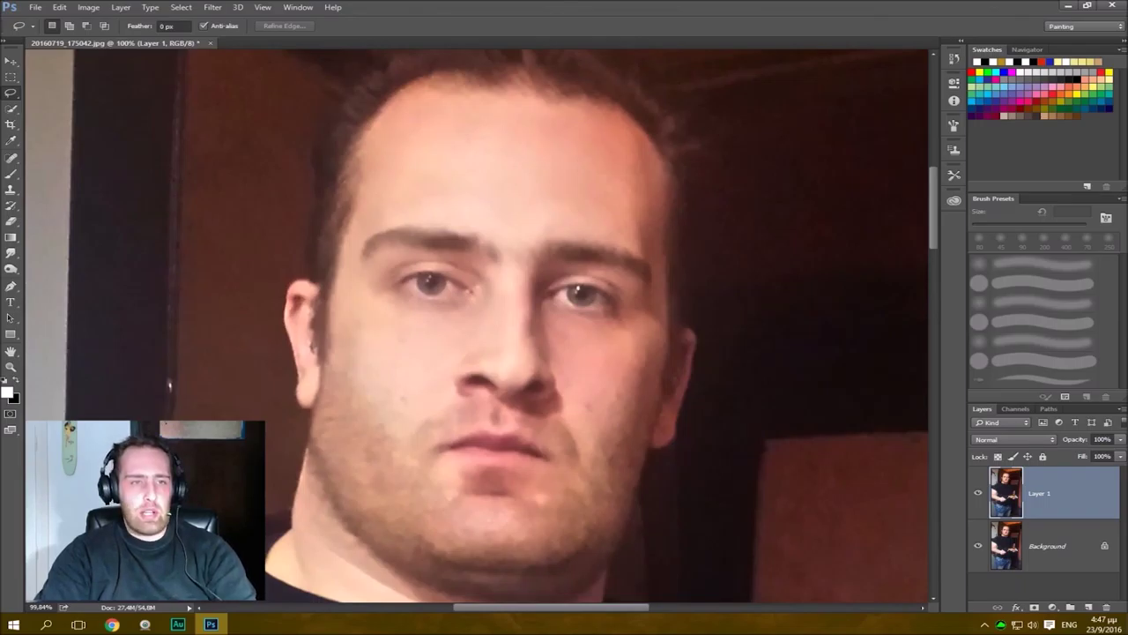
{"action": "scroll", "coordinate": [476, 327], "scroll_direction": "down", "scroll_amount": 2}
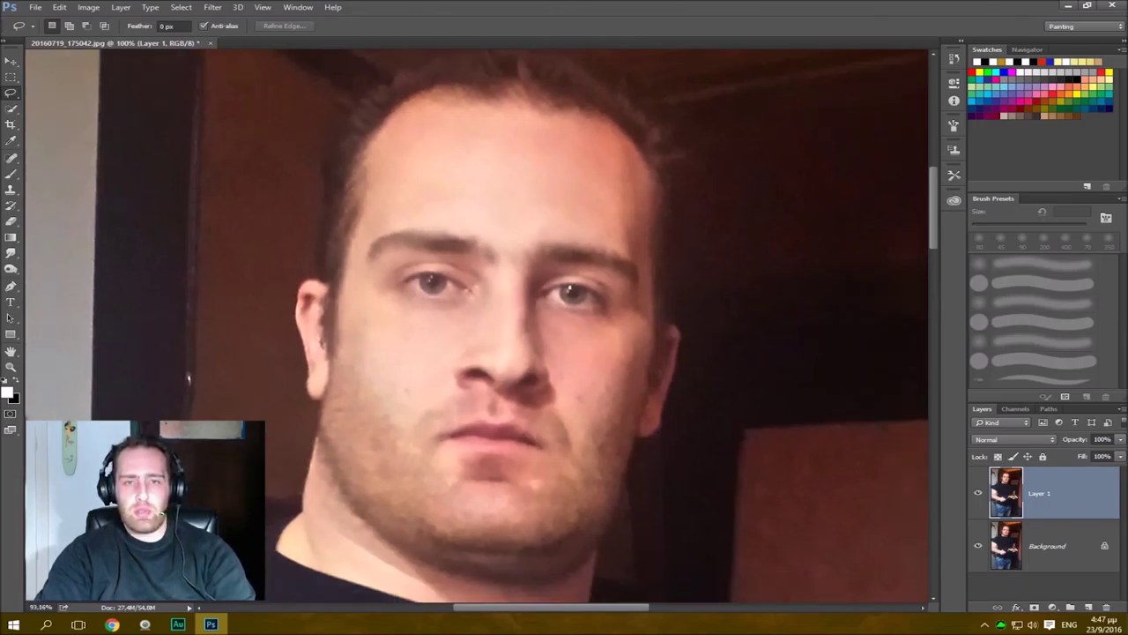
Draw a freehand Lasso selection around the man's head, ears and neck down to the shirt collar.
{"action": "left_click_drag", "start_coordinate": [476, 326], "coordinate": [472, 340]}
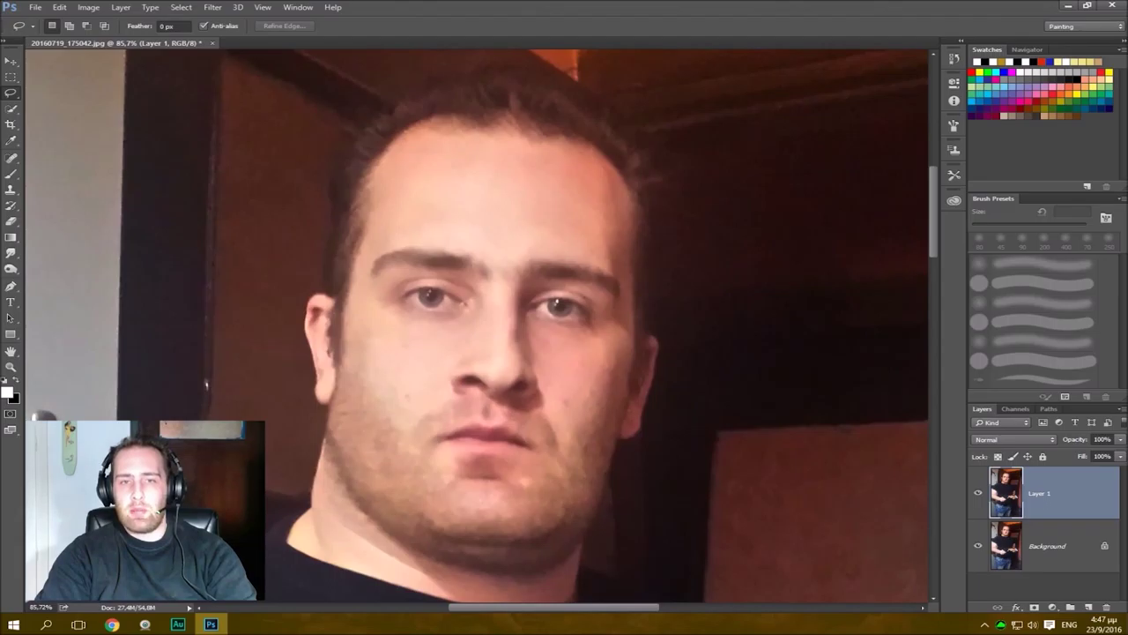
{"action": "left_click_drag", "start_coordinate": [473, 340], "coordinate": [431, 325]}
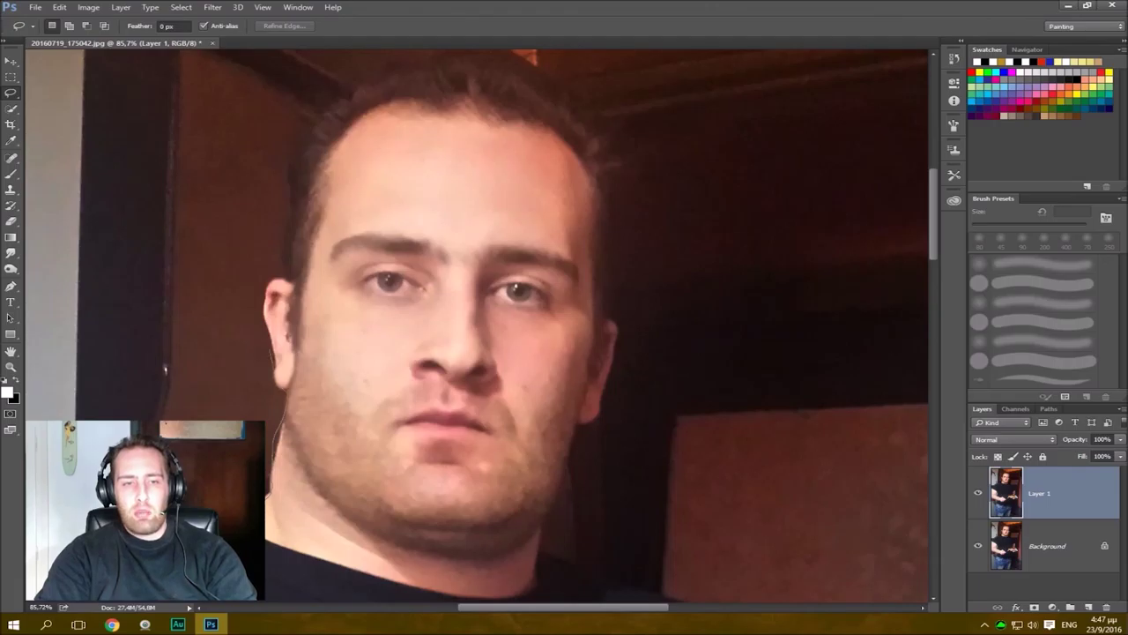
{"action": "mouse_move", "coordinate": [280, 277]}
{"action": "left_mouse_down"}
{"action": "mouse_move", "coordinate": [298, 141]}
{"action": "mouse_move", "coordinate": [365, 81]}
{"action": "mouse_move", "coordinate": [416, 56]}
{"action": "mouse_move", "coordinate": [493, 51]}
{"action": "mouse_move", "coordinate": [568, 95]}
{"action": "mouse_move", "coordinate": [620, 157]}
{"action": "mouse_move", "coordinate": [608, 240]}
{"action": "mouse_move", "coordinate": [619, 358]}
{"action": "mouse_move", "coordinate": [536, 529]}
{"action": "mouse_move", "coordinate": [555, 565]}
{"action": "mouse_move", "coordinate": [493, 585]}
{"action": "mouse_move", "coordinate": [379, 574]}
{"action": "mouse_move", "coordinate": [265, 542]}
{"action": "mouse_move", "coordinate": [265, 499]}
{"action": "left_mouse_up"}
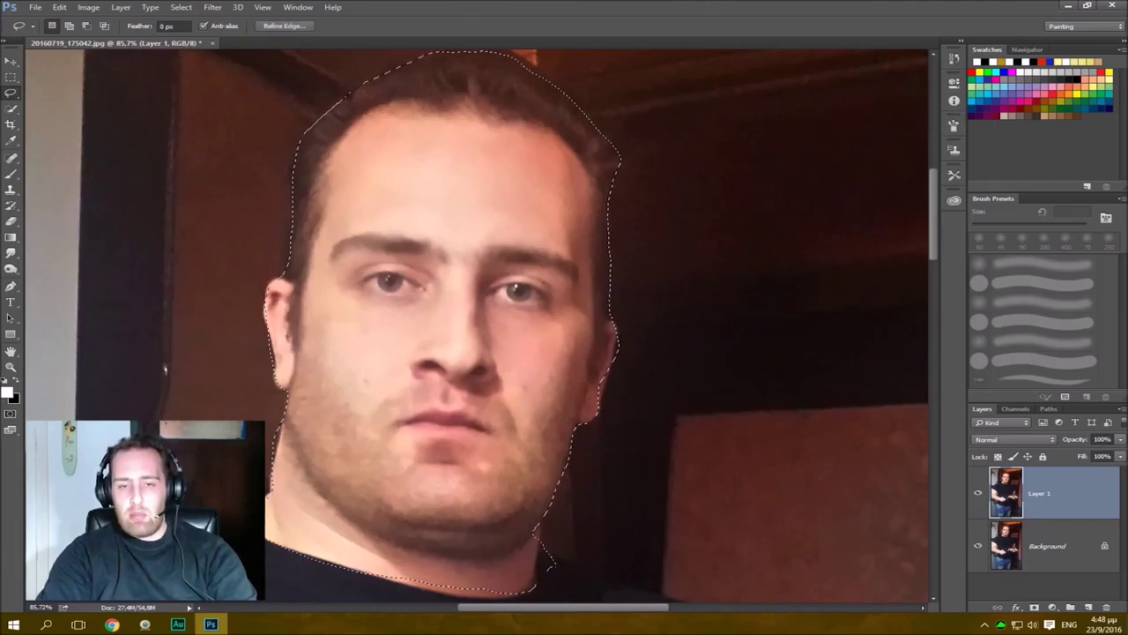
Add thin freehand Lasso strips to the head selection where the jaw meets the neck.
{"action": "scroll", "coordinate": [540, 516], "scroll_direction": "up", "scroll_amount": 6}
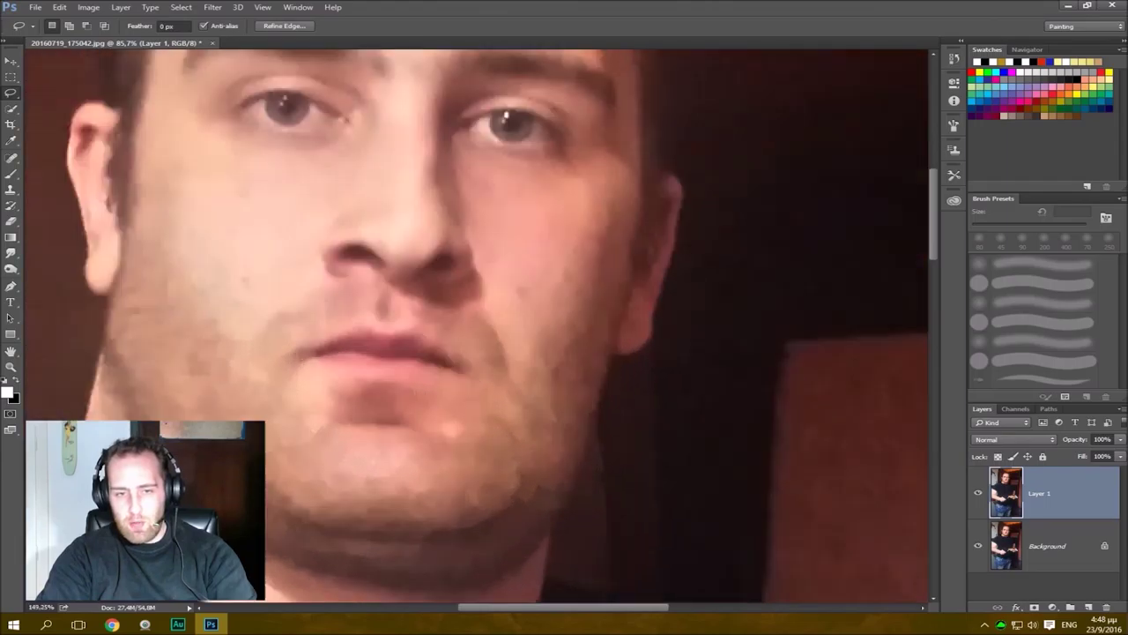
{"action": "scroll", "coordinate": [468, 344], "scroll_direction": "up", "scroll_amount": 5}
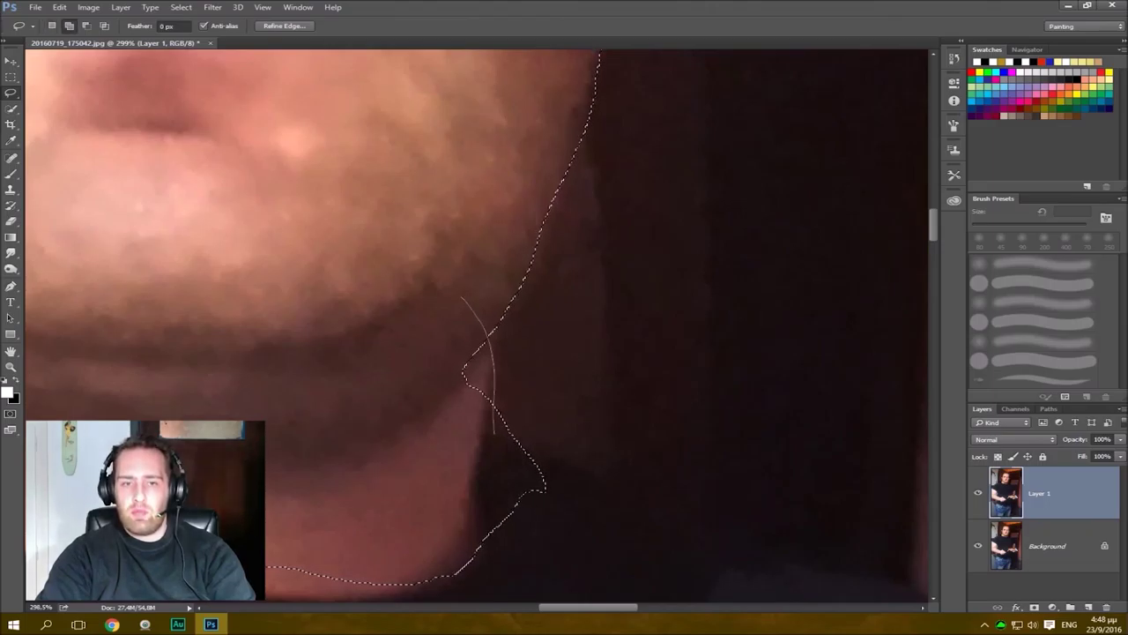
{"action": "left_click_drag", "start_coordinate": [477, 348], "coordinate": [482, 396]}
{"action": "left_click_drag", "start_coordinate": [494, 248], "coordinate": [512, 458]}
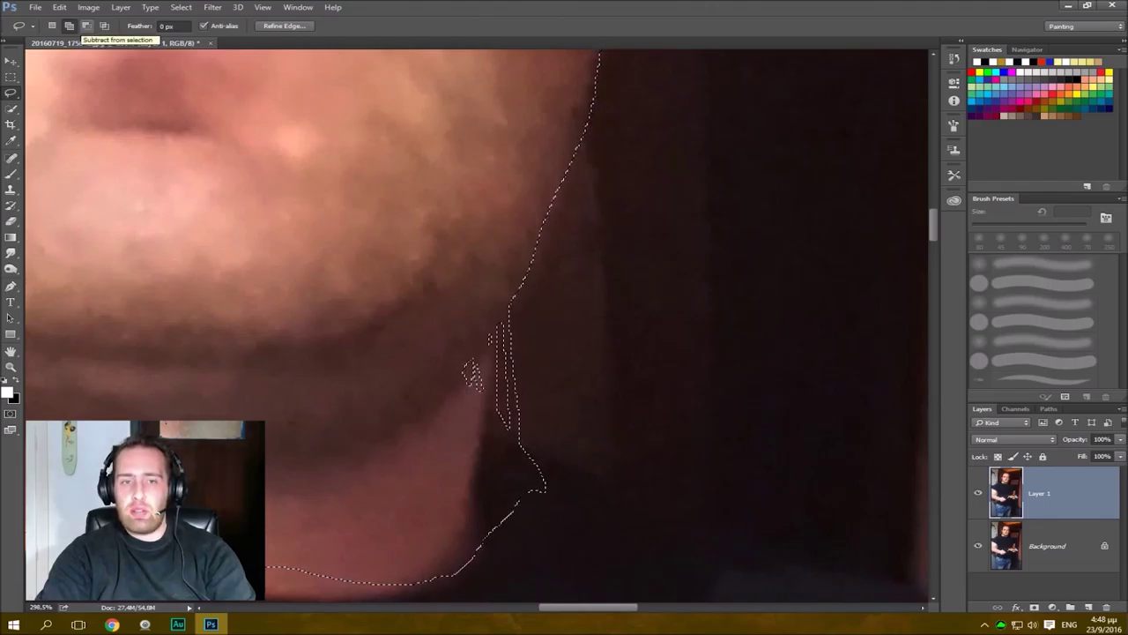
Try to subtract small freehand Lasso areas from the selection around the jaw and chin, and undo the last ones.
{"action": "left_click", "coordinate": [85, 25]}
{"action": "left_click", "coordinate": [439, 303]}
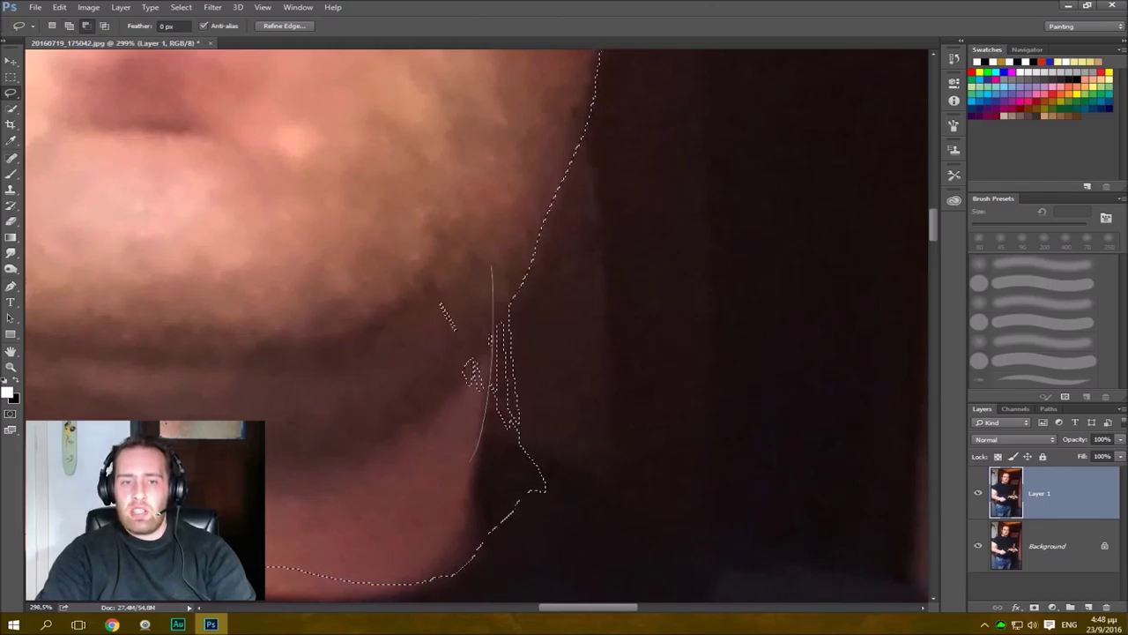
{"action": "mouse_move", "coordinate": [445, 256]}
{"action": "left_mouse_down"}
{"action": "mouse_move", "coordinate": [421, 430]}
{"action": "mouse_move", "coordinate": [444, 304]}
{"action": "left_mouse_up"}
{"action": "mouse_move", "coordinate": [395, 214]}
{"action": "left_mouse_down"}
{"action": "mouse_move", "coordinate": [332, 315]}
{"action": "mouse_move", "coordinate": [373, 246]}
{"action": "left_mouse_up"}
{"action": "mouse_move", "coordinate": [298, 159]}
{"action": "left_mouse_down"}
{"action": "mouse_move", "coordinate": [166, 306]}
{"action": "mouse_move", "coordinate": [252, 210]}
{"action": "left_mouse_up"}
{"action": "key", "text": "ctrl+alt+z"}
{"action": "key", "text": "ctrl+alt+z"}
{"action": "key", "text": "ctrl+alt+z"}
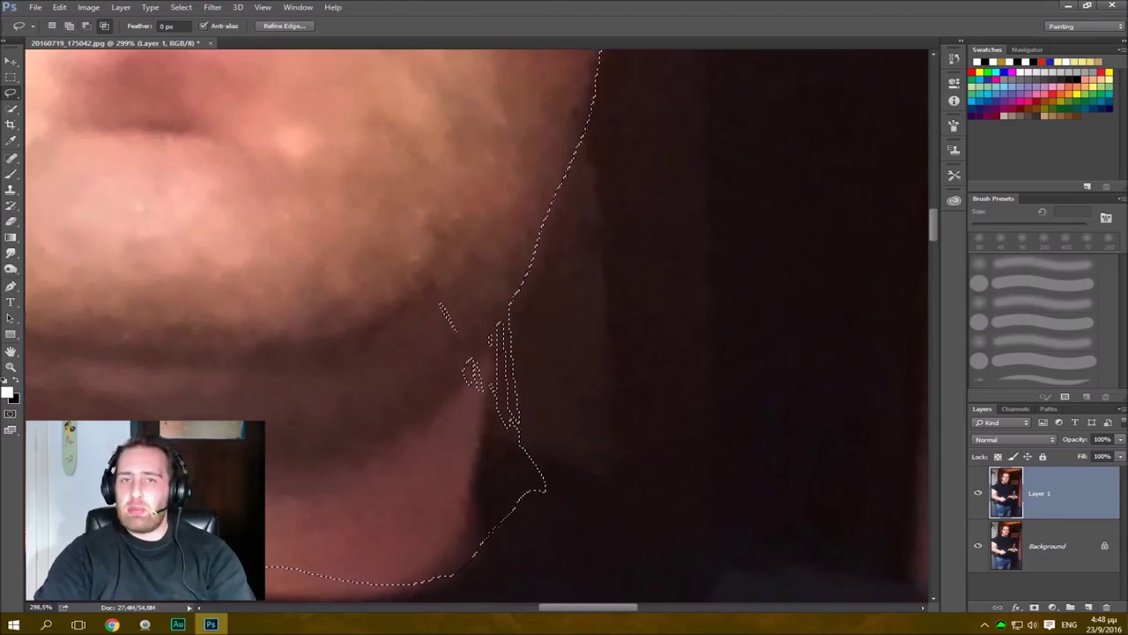
Try to intersect the head selection with a freehand Lasso area beside the neck, and undo the last attempt.
{"action": "left_click_drag", "start_coordinate": [475, 327], "coordinate": [523, 338]}
{"action": "key", "text": "ctrl+minus"}
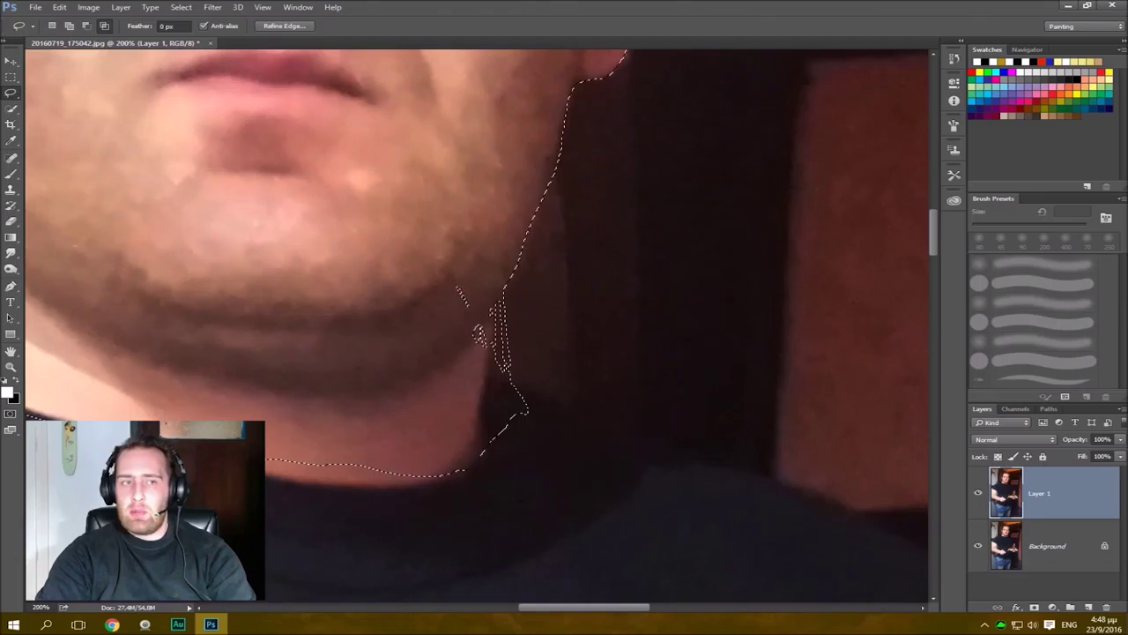
{"action": "right_click", "coordinate": [11, 94]}
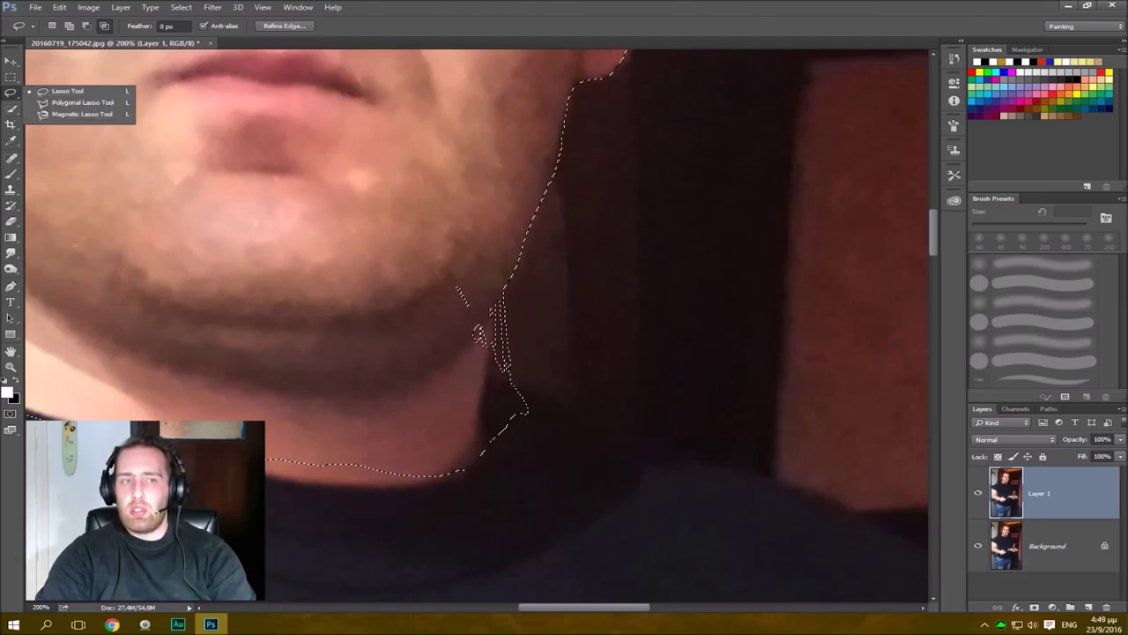
{"action": "left_click", "coordinate": [68, 91]}
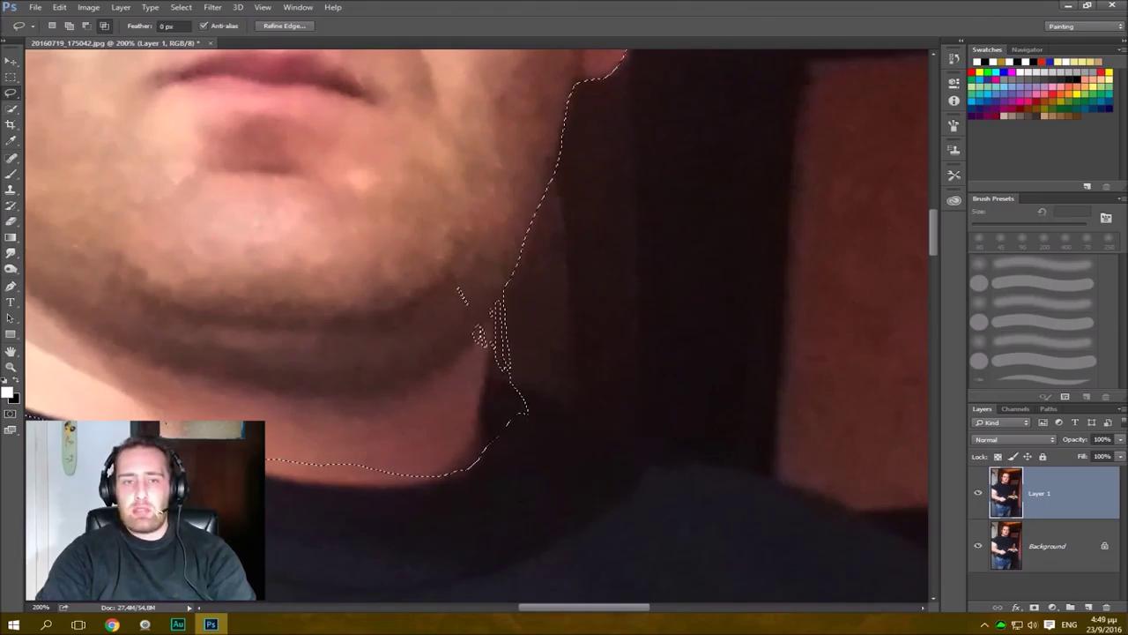
{"action": "mouse_move", "coordinate": [586, 211]}
{"action": "left_mouse_down"}
{"action": "mouse_move", "coordinate": [484, 282]}
{"action": "mouse_move", "coordinate": [511, 473]}
{"action": "left_mouse_up"}
{"action": "key", "text": "ctrl+z"}
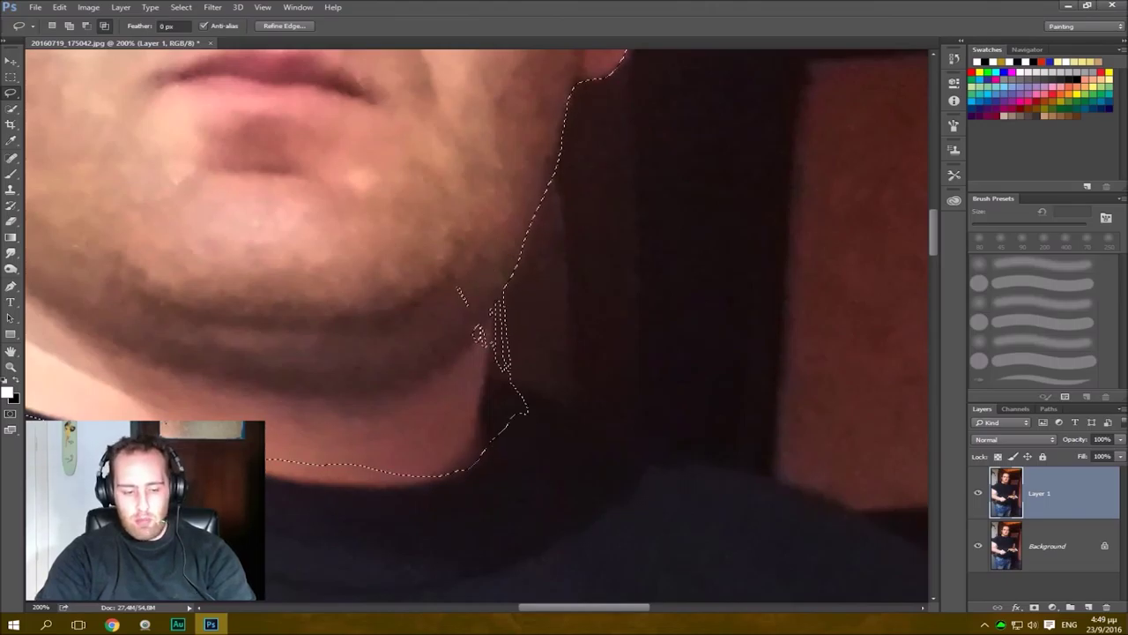
Clear the selection around the man's head and neck.
{"action": "scroll", "coordinate": [417, 292], "scroll_direction": "down", "scroll_amount": 2}
{"action": "left_click_drag", "start_coordinate": [417, 292], "coordinate": [508, 469]}
{"action": "key", "text": "ctrl+d"}
Draw and clear two freehand Lasso selections: one around the man's head and neck, one from his eye into the dark background.
{"action": "left_click_drag", "start_coordinate": [436, 347], "coordinate": [474, 346]}
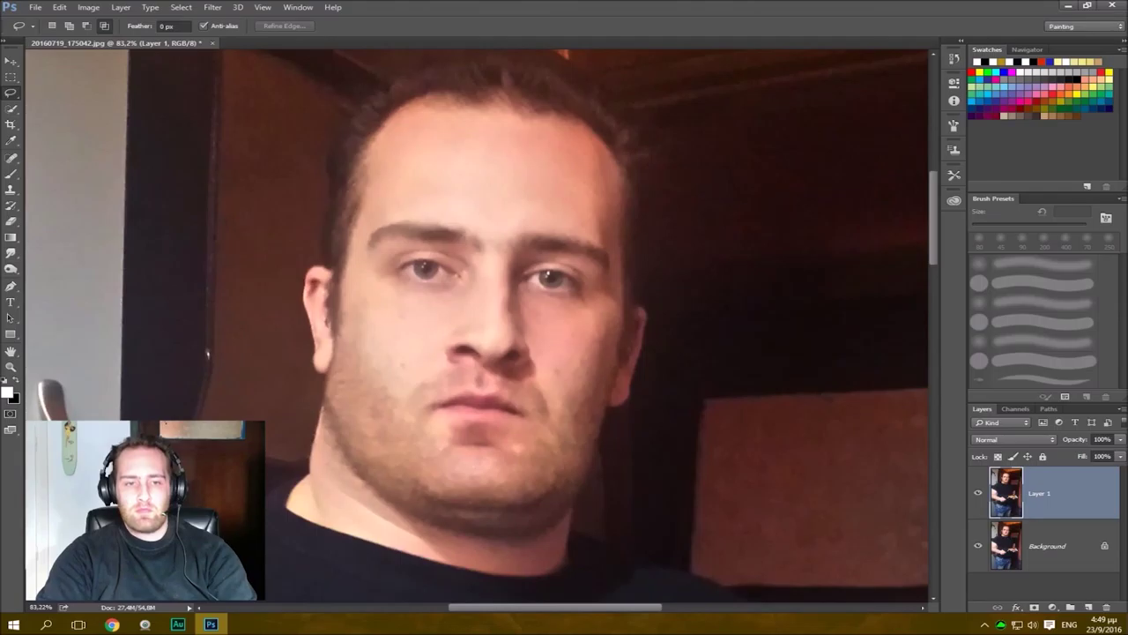
{"action": "mouse_move", "coordinate": [269, 497]}
{"action": "left_mouse_down"}
{"action": "mouse_move", "coordinate": [308, 470]}
{"action": "mouse_move", "coordinate": [319, 377]}
{"action": "mouse_move", "coordinate": [298, 287]}
{"action": "mouse_move", "coordinate": [346, 148]}
{"action": "mouse_move", "coordinate": [495, 65]}
{"action": "mouse_move", "coordinate": [653, 168]}
{"action": "mouse_move", "coordinate": [644, 304]}
{"action": "mouse_move", "coordinate": [571, 561]}
{"action": "mouse_move", "coordinate": [361, 520]}
{"action": "mouse_move", "coordinate": [275, 490]}
{"action": "left_mouse_up"}
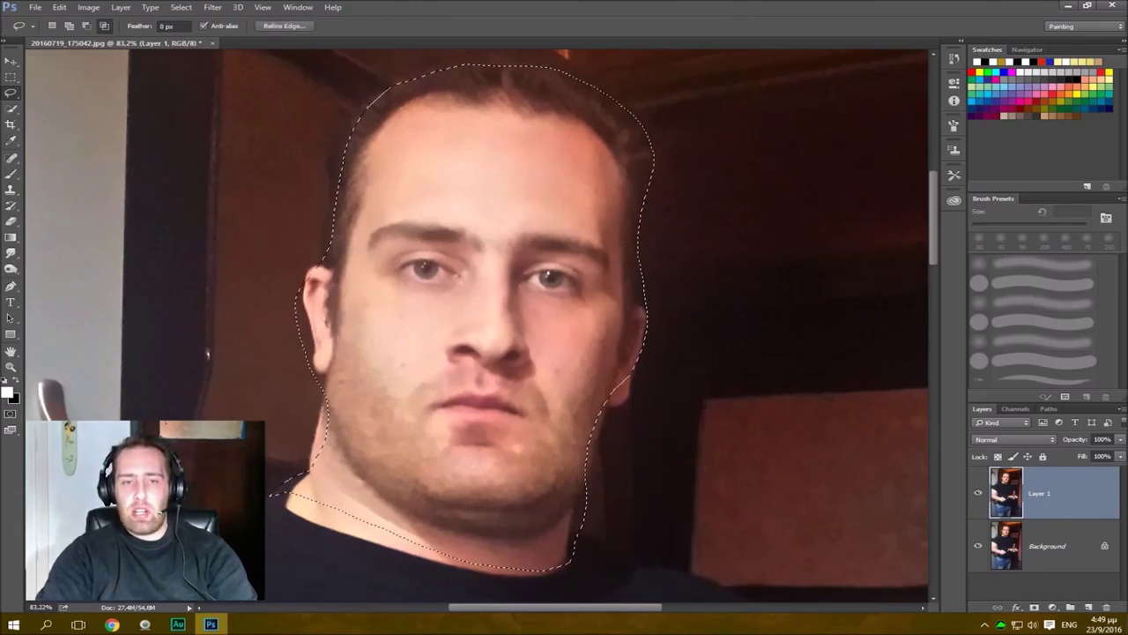
{"action": "key", "text": "ctrl+d"}
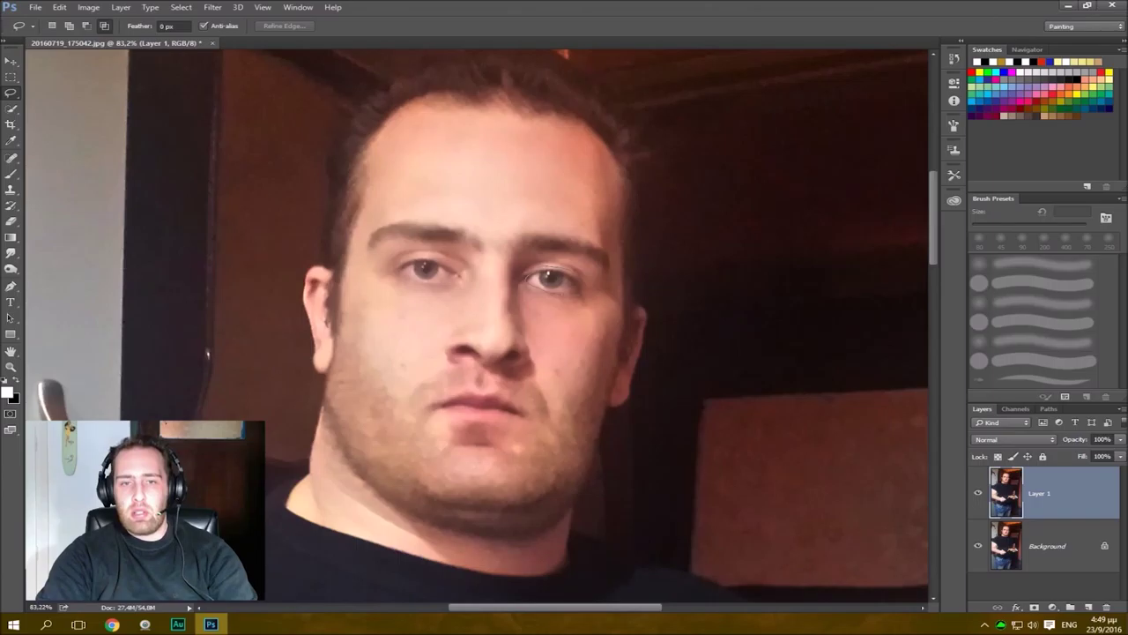
{"action": "mouse_move", "coordinate": [608, 293]}
{"action": "left_mouse_down"}
{"action": "mouse_move", "coordinate": [661, 296]}
{"action": "mouse_move", "coordinate": [883, 218]}
{"action": "left_mouse_up"}
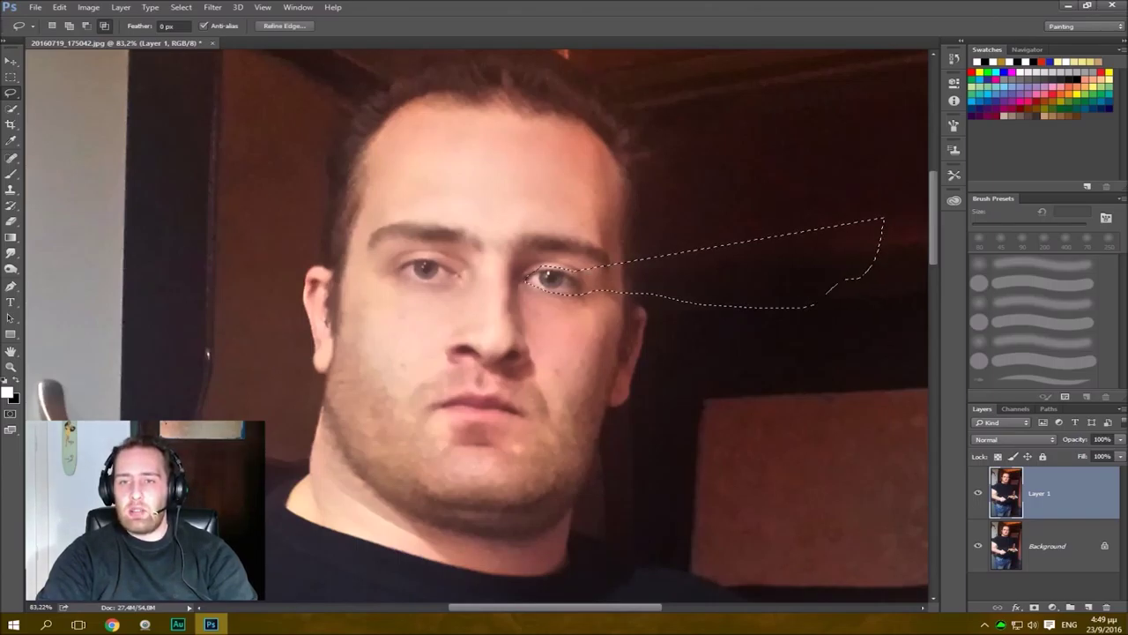
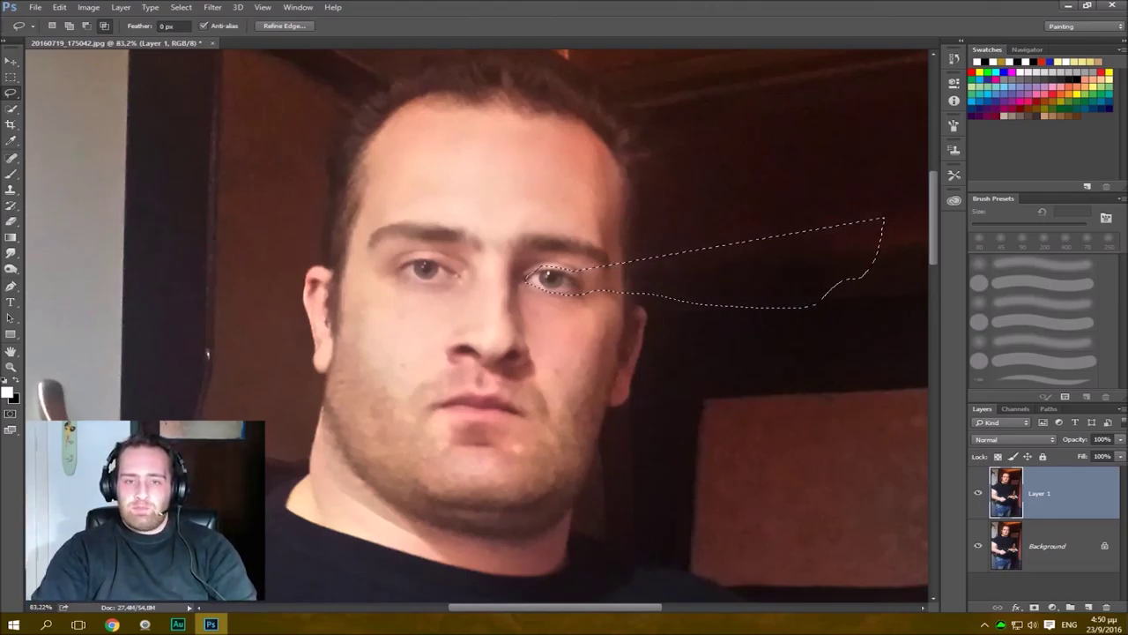
{"action": "key", "text": "ctrl+d"}
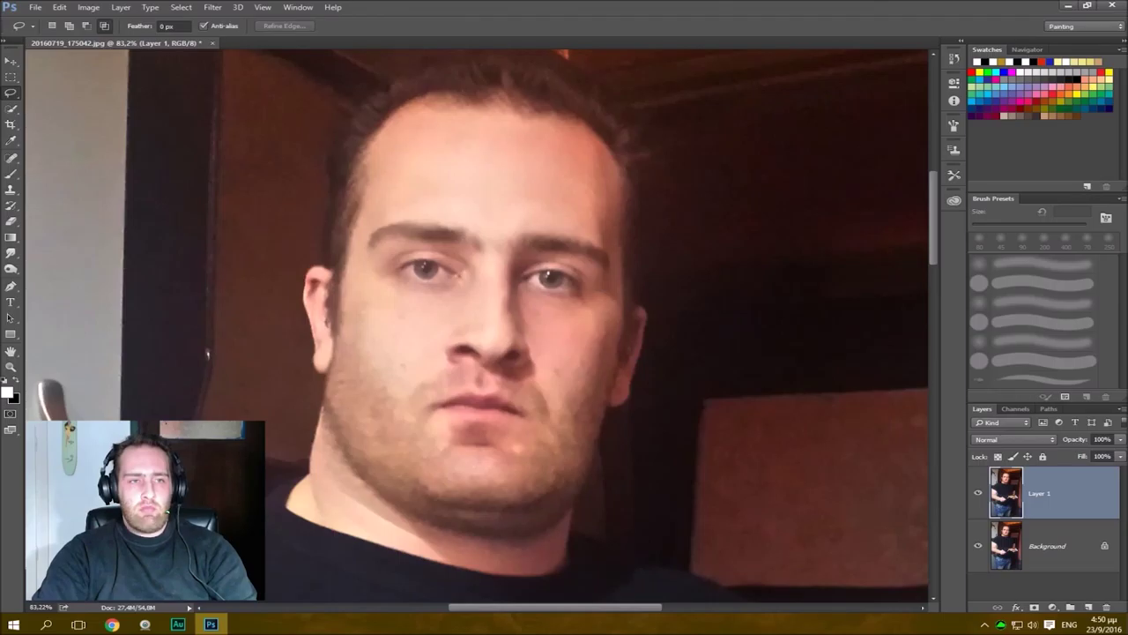
Start a Polygonal Lasso outline along the man's neck and ear, and cancel it.
{"action": "right_click", "coordinate": [11, 91]}
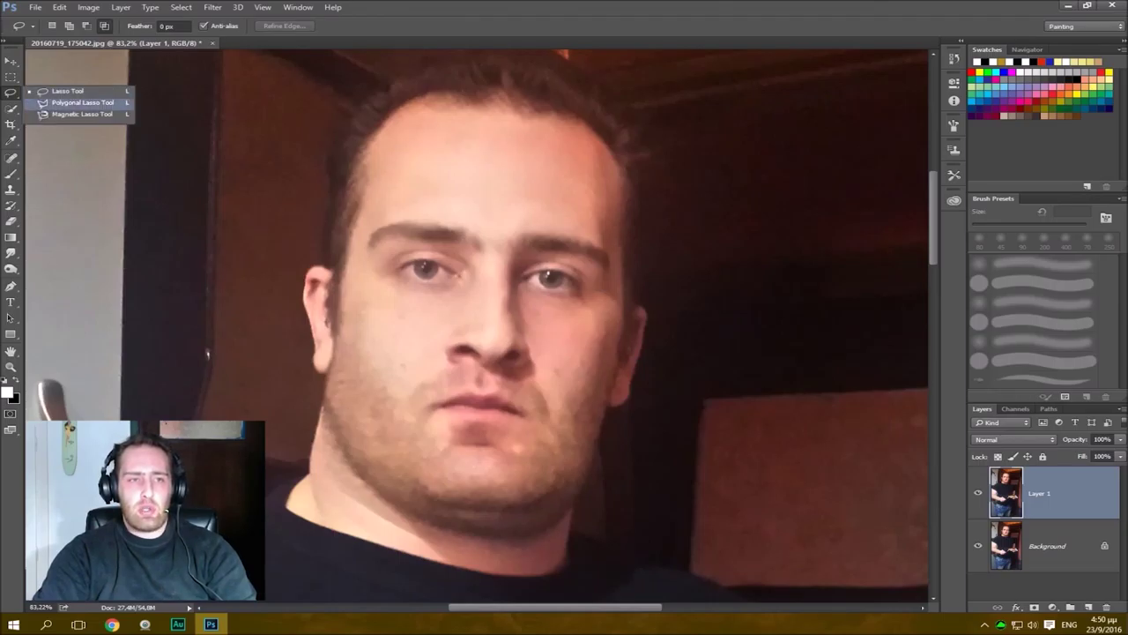
{"action": "left_click", "coordinate": [82, 102]}
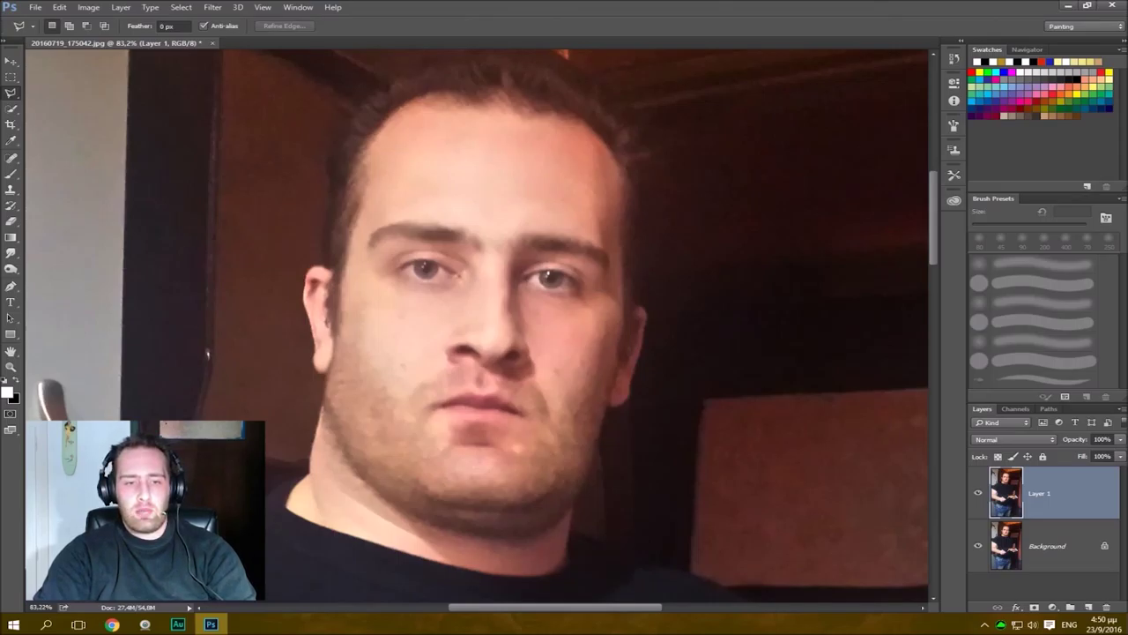
{"action": "left_click", "coordinate": [319, 409]}
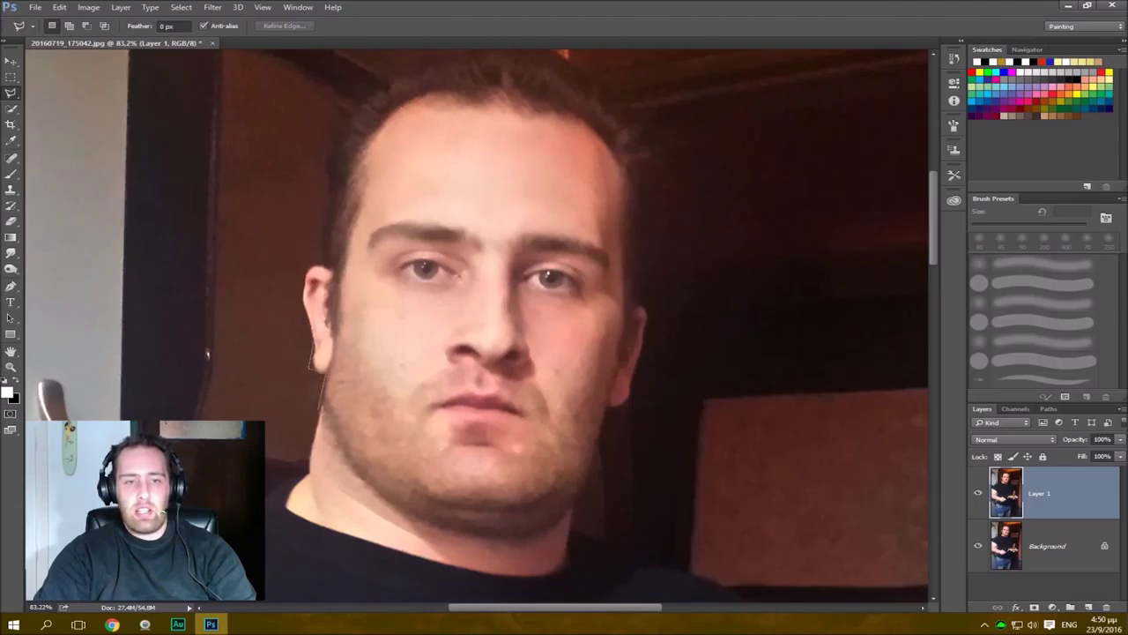
{"action": "left_click", "coordinate": [247, 224]}
{"action": "key", "text": "Escape"}
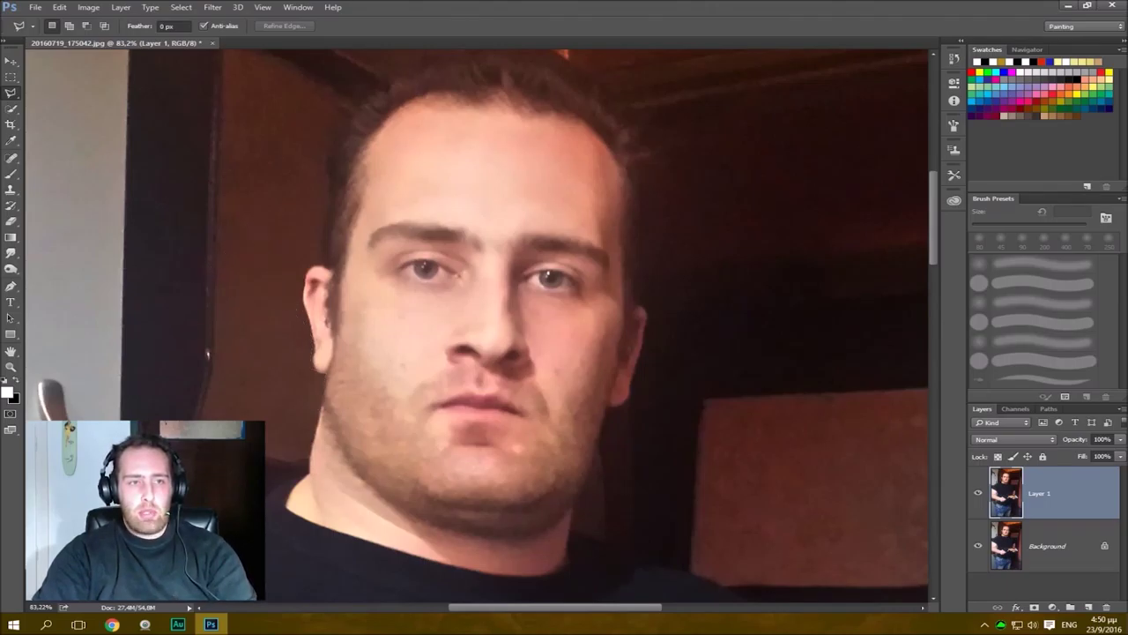
Draw an irregular, looping freehand Lasso selection across the face and background, and clear it.
{"action": "right_click", "coordinate": [11, 92]}
{"action": "left_click", "coordinate": [62, 91]}
{"action": "mouse_move", "coordinate": [155, 174]}
{"action": "left_mouse_down"}
{"action": "mouse_move", "coordinate": [149, 210]}
{"action": "mouse_move", "coordinate": [207, 352]}
{"action": "mouse_move", "coordinate": [277, 203]}
{"action": "mouse_move", "coordinate": [411, 122]}
{"action": "mouse_move", "coordinate": [769, 378]}
{"action": "mouse_move", "coordinate": [704, 238]}
{"action": "mouse_move", "coordinate": [700, 381]}
{"action": "left_mouse_up"}
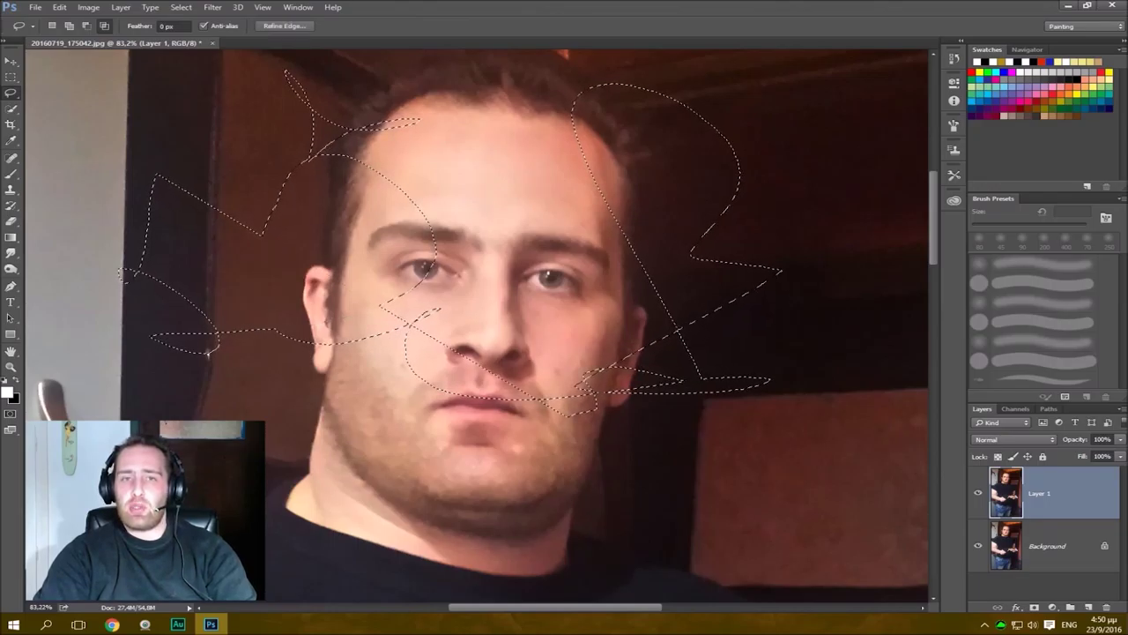
{"action": "key", "text": "ctrl+d"}
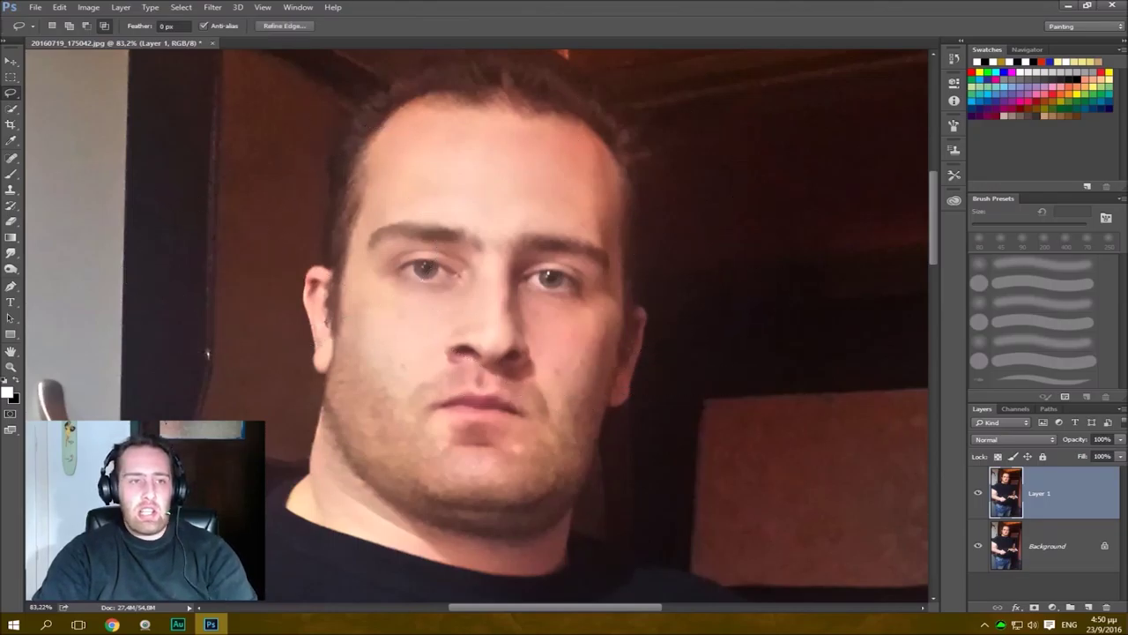
Switch from the freehand Lasso to the Polygonal Lasso tool.
{"action": "right_click", "coordinate": [10, 91]}
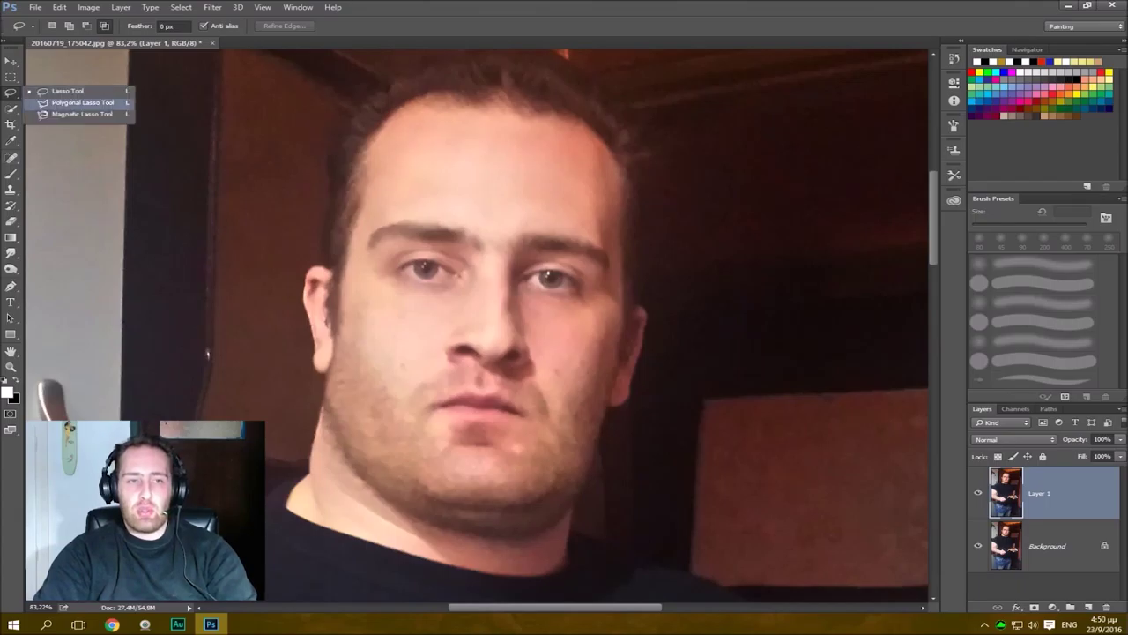
{"action": "left_click", "coordinate": [62, 103]}
{"action": "left_click", "coordinate": [81, 104]}
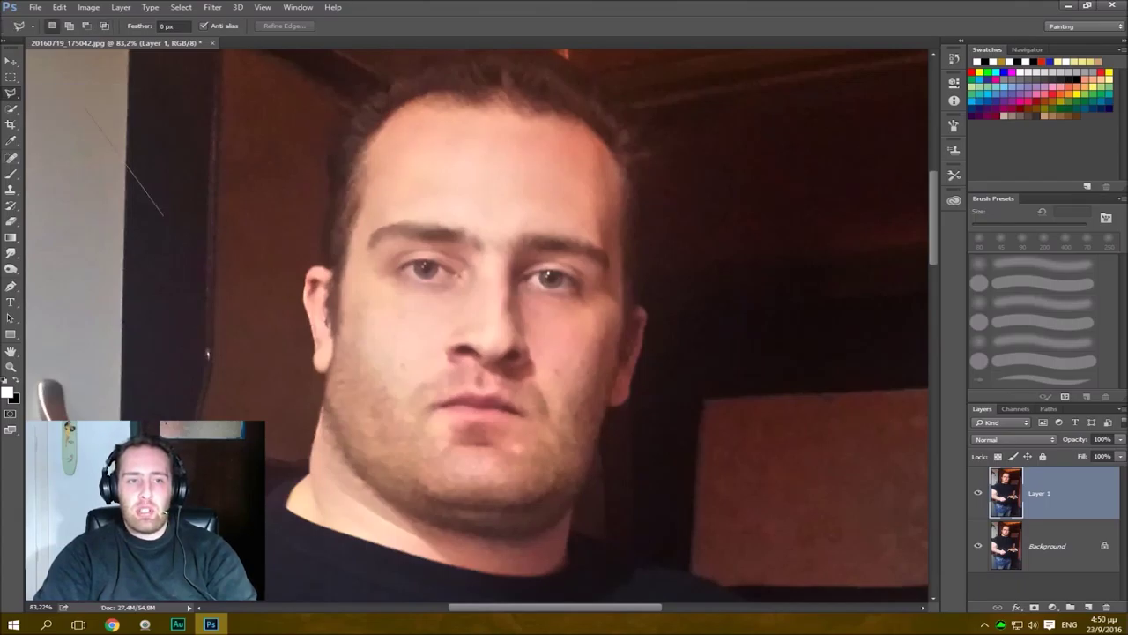
Draw a zigzag Polygonal Lasso outline from the grey wall across the dark door to the man's forehead and cheek, and cancel it.
{"action": "scroll", "coordinate": [287, 256], "scroll_direction": "up", "scroll_amount": 1}
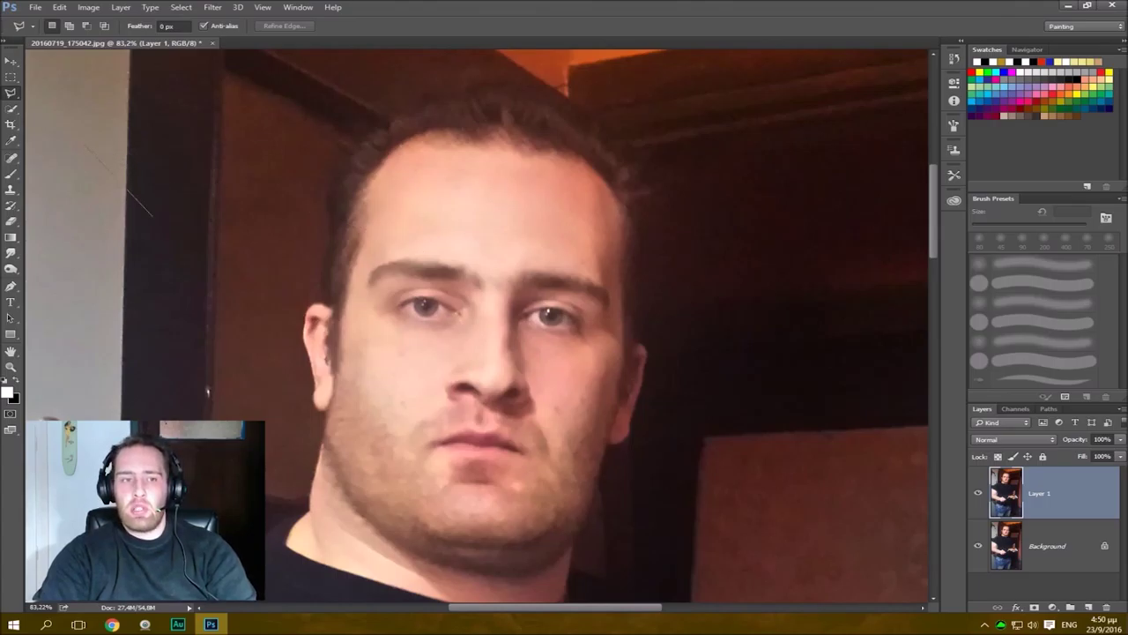
{"action": "left_click", "coordinate": [123, 304]}
{"action": "left_click", "coordinate": [196, 392]}
{"action": "left_click", "coordinate": [307, 198]}
{"action": "left_click", "coordinate": [201, 121]}
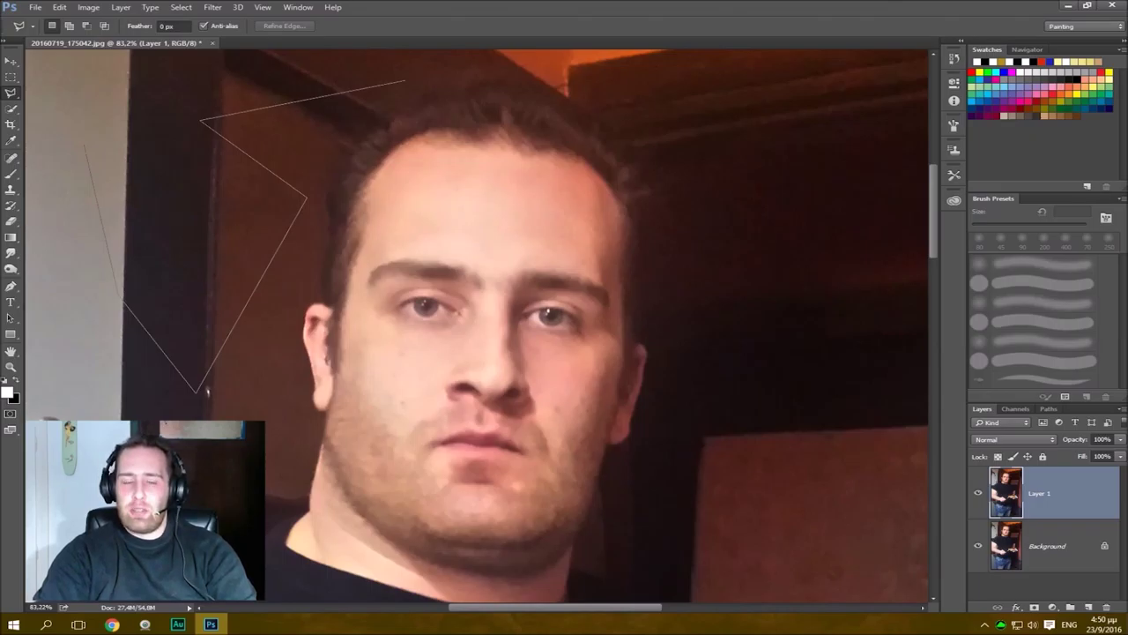
{"action": "left_click", "coordinate": [406, 81]}
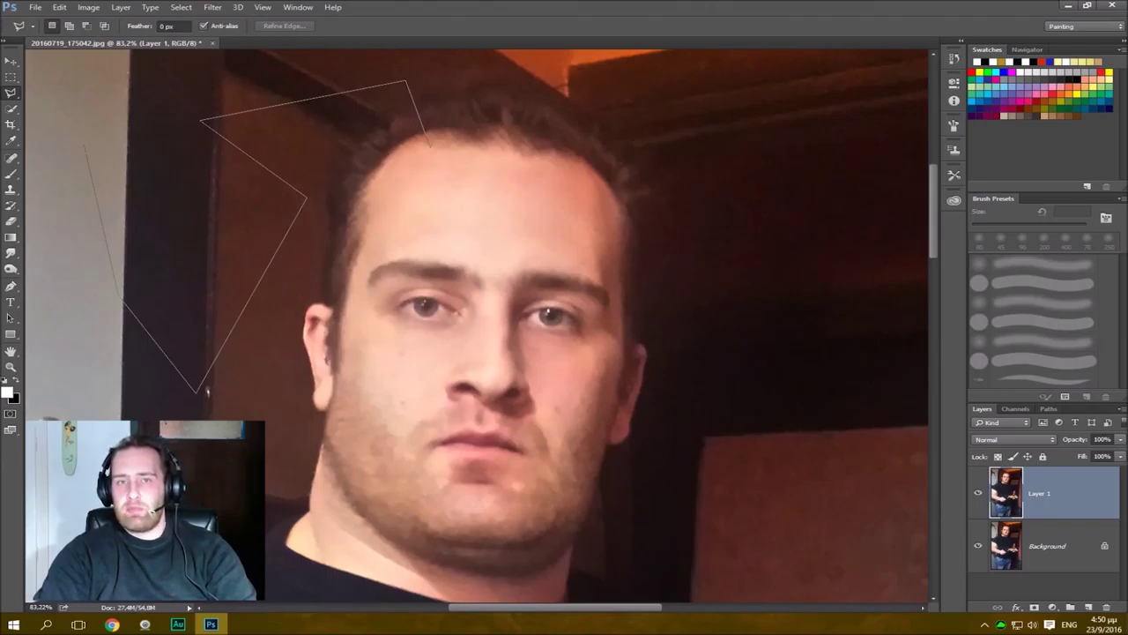
{"action": "left_click", "coordinate": [430, 145]}
{"action": "left_click", "coordinate": [396, 221]}
{"action": "left_click", "coordinate": [410, 298]}
{"action": "left_click", "coordinate": [360, 388]}
{"action": "key", "text": "Escape"}
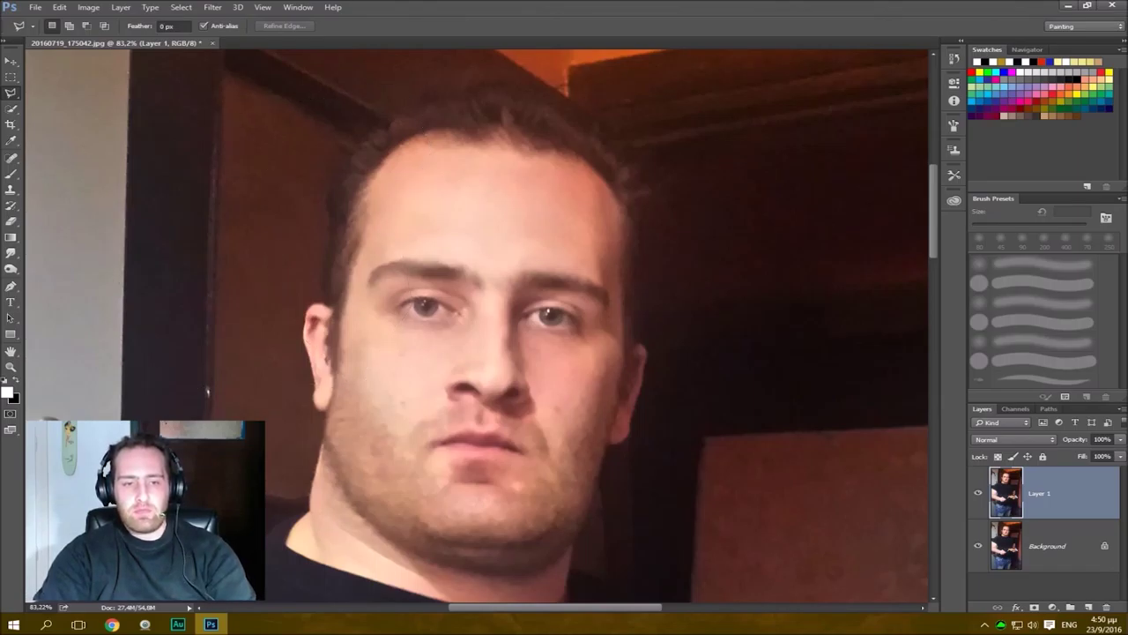
Outline the man's head, ears and neck with a closed Polygonal Lasso selection, check its edge along the hair, and clear it.
{"action": "left_click_drag", "start_coordinate": [476, 335], "coordinate": [431, 312]}
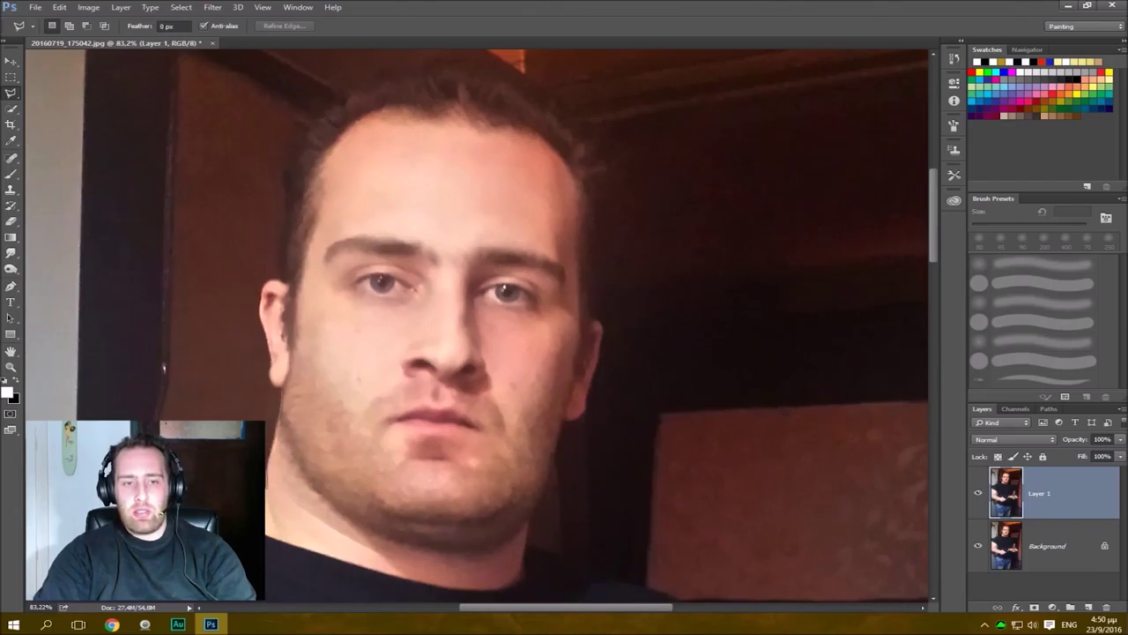
{"action": "mouse_move", "coordinate": [270, 357]}
{"action": "left_mouse_down"}
{"action": "mouse_move", "coordinate": [255, 300]}
{"action": "mouse_move", "coordinate": [298, 131]}
{"action": "mouse_move", "coordinate": [410, 61]}
{"action": "mouse_move", "coordinate": [504, 61]}
{"action": "mouse_move", "coordinate": [601, 148]}
{"action": "mouse_move", "coordinate": [595, 361]}
{"action": "mouse_move", "coordinate": [553, 448]}
{"action": "mouse_move", "coordinate": [527, 582]}
{"action": "mouse_move", "coordinate": [462, 589]}
{"action": "mouse_move", "coordinate": [303, 550]}
{"action": "left_mouse_up"}
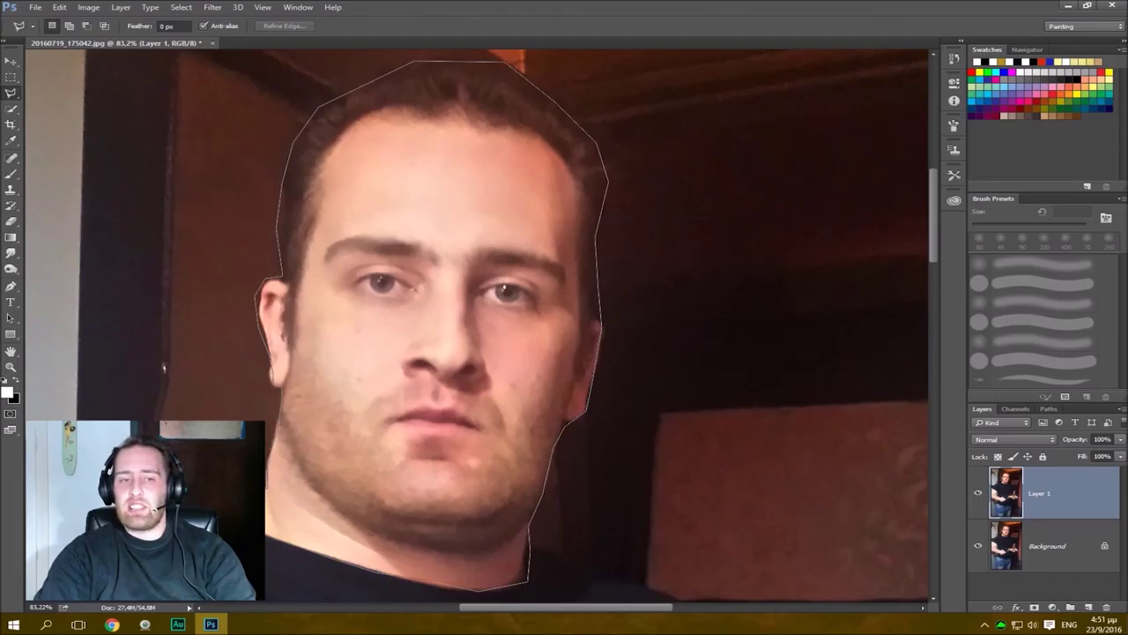
{"action": "left_click", "coordinate": [262, 530]}
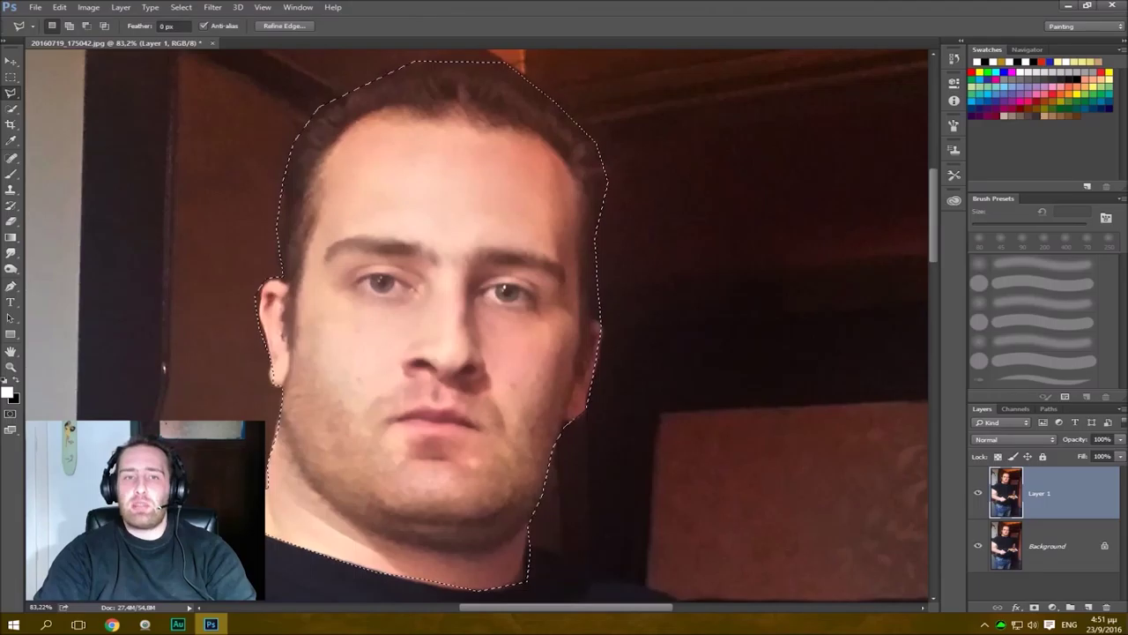
{"action": "scroll", "coordinate": [483, 89], "scroll_direction": "up", "scroll_amount": 5}
{"action": "scroll", "coordinate": [566, 276], "scroll_direction": "down", "scroll_amount": 4}
{"action": "scroll", "coordinate": [687, 119], "scroll_direction": "down", "scroll_amount": 5}
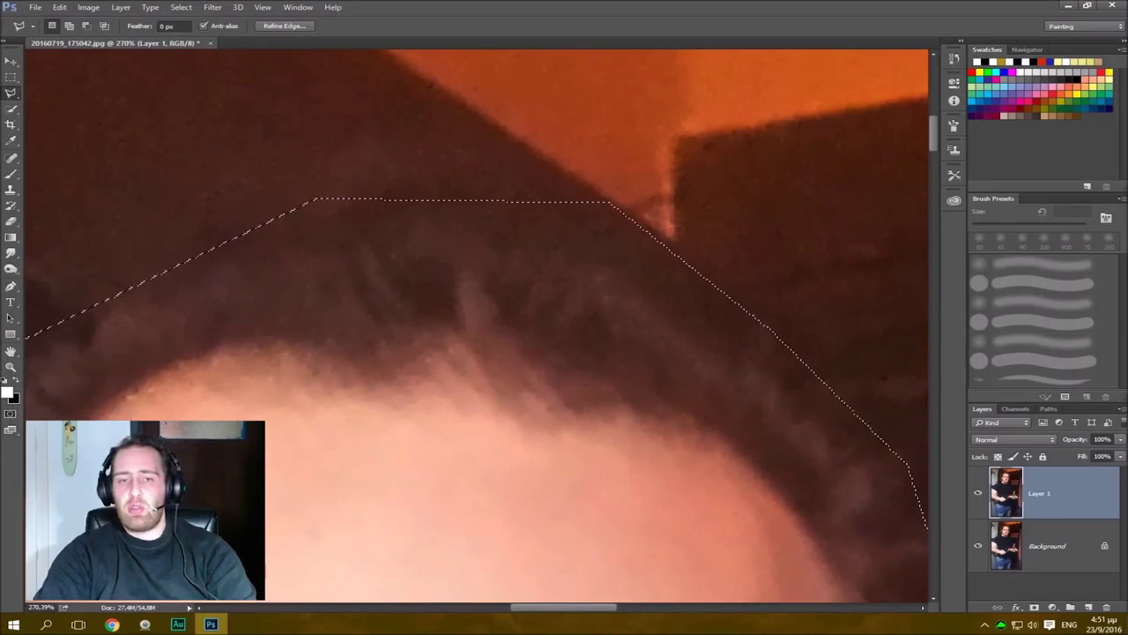
{"action": "scroll", "coordinate": [337, 561], "scroll_direction": "down", "scroll_amount": 6}
{"action": "scroll", "coordinate": [336, 561], "scroll_direction": "up", "scroll_amount": 3}
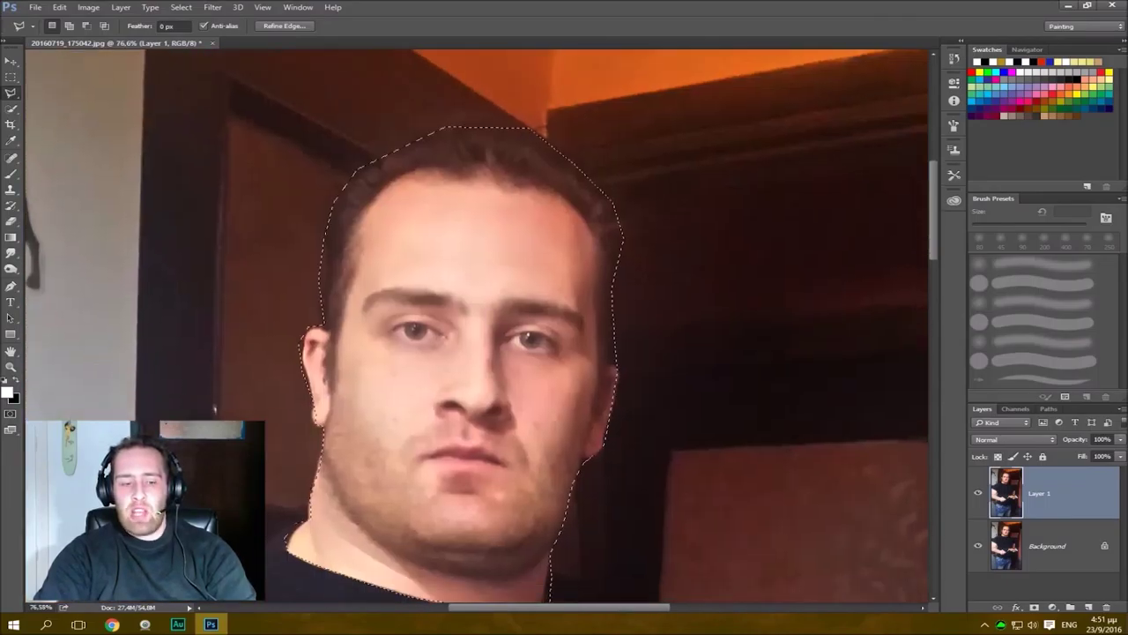
{"action": "key", "text": "ctrl+d"}
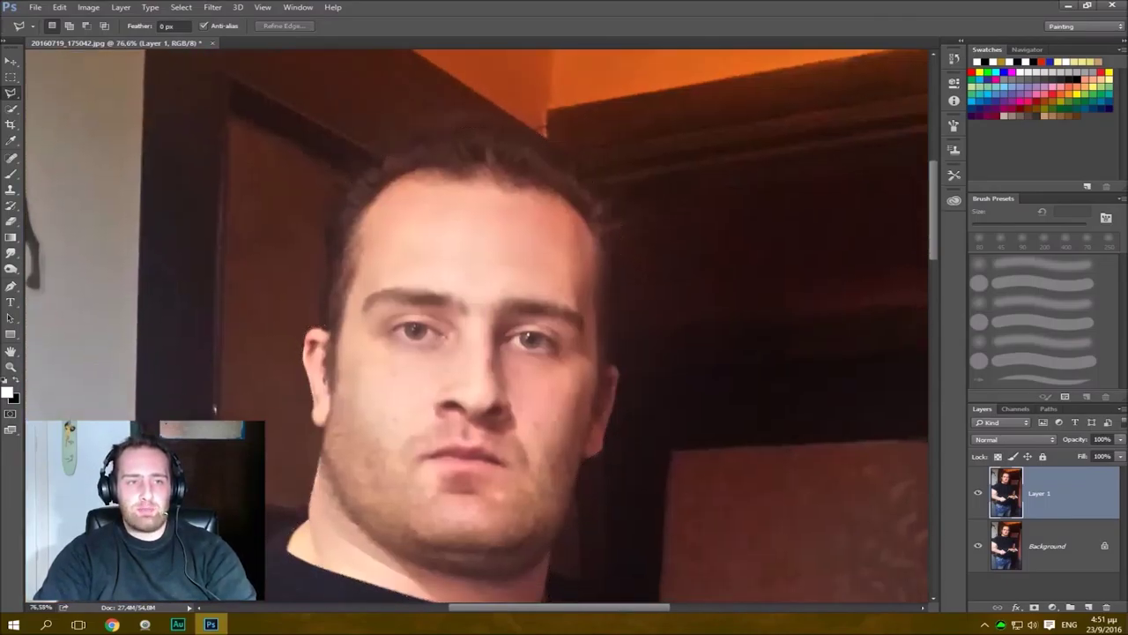
Switch to the Magnetic Lasso tool, and try tracing the wall dog's belly and hind leg.
{"action": "left_click_drag", "start_coordinate": [10, 92], "coordinate": [75, 114]}
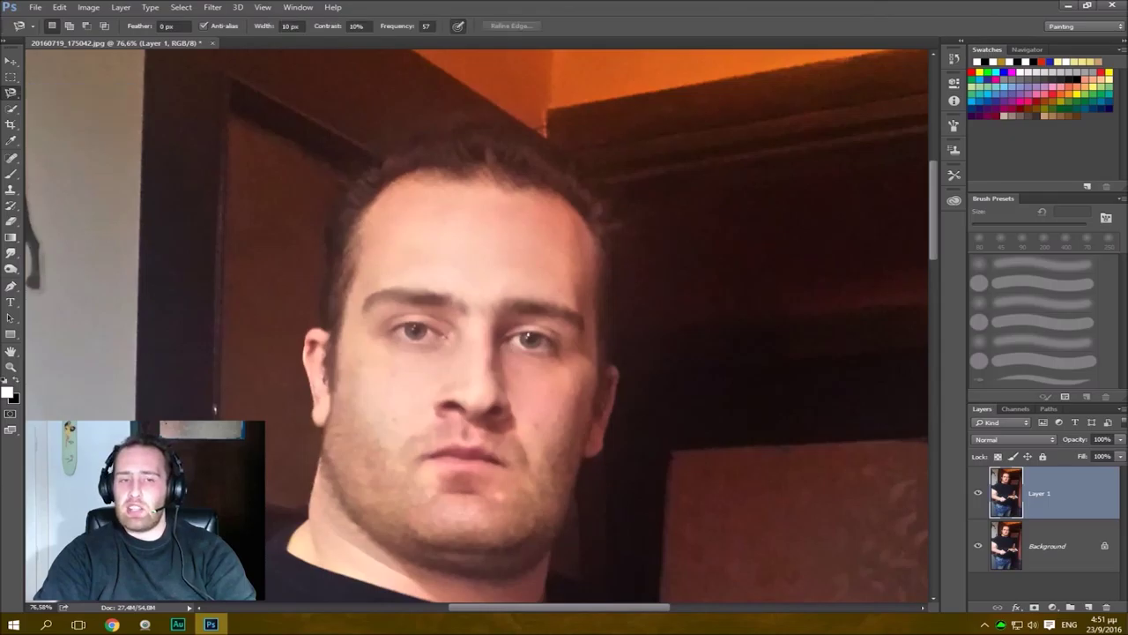
{"action": "left_click_drag", "start_coordinate": [440, 353], "coordinate": [743, 412]}
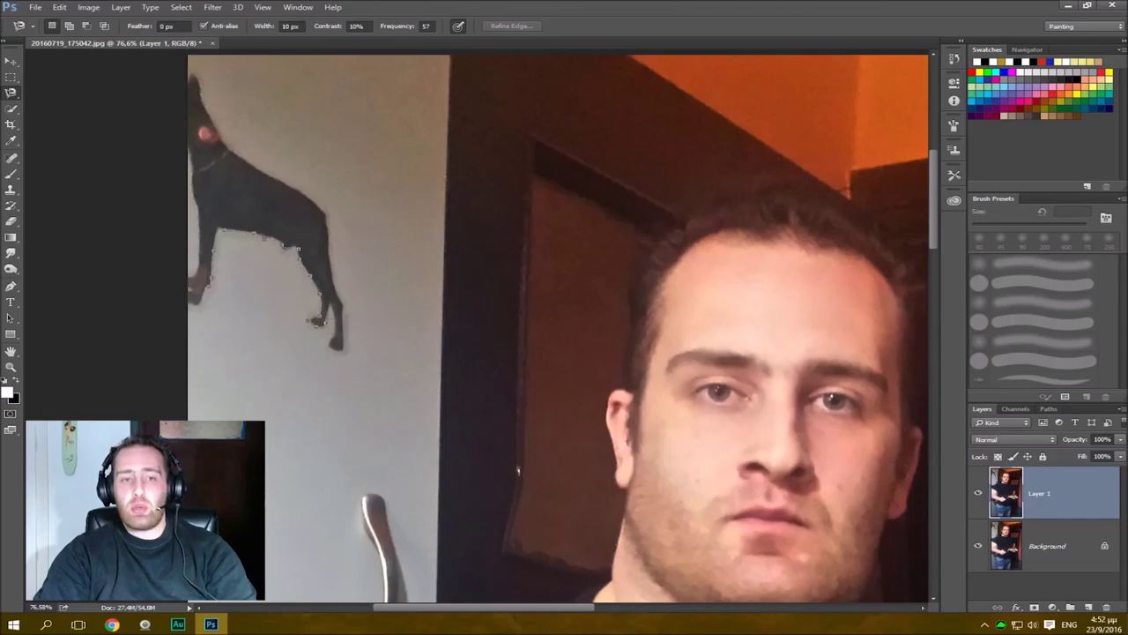
{"action": "key", "text": "Escape"}
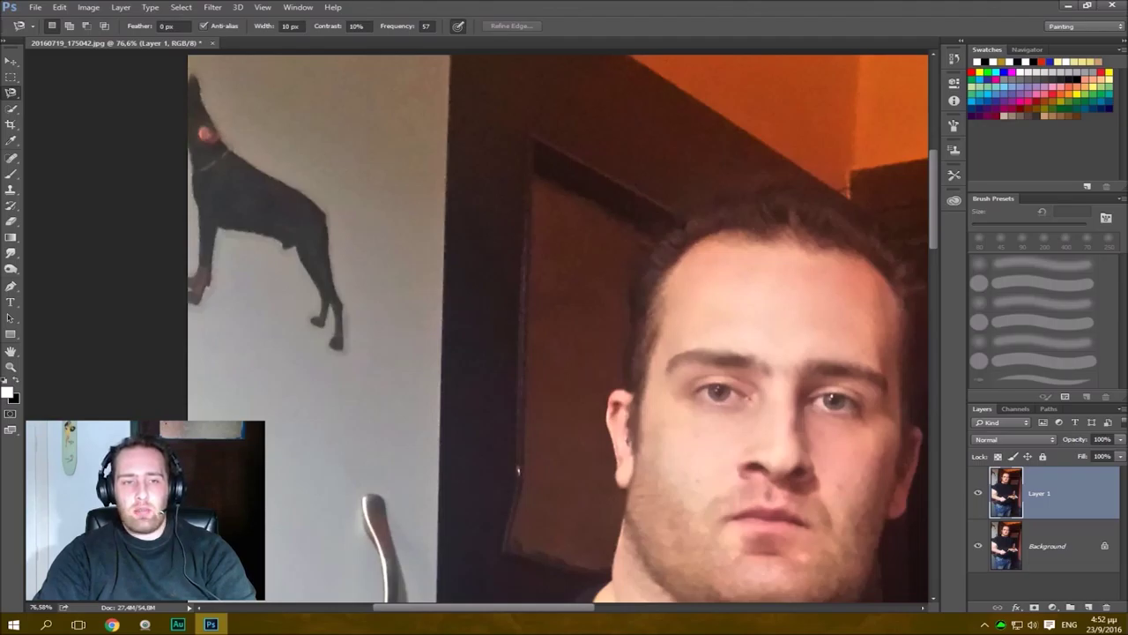
Trace the black dog on the wall with the Magnetic Lasso and close the outline into a selection.
{"action": "scroll", "coordinate": [292, 185], "scroll_direction": "up", "scroll_amount": 3}
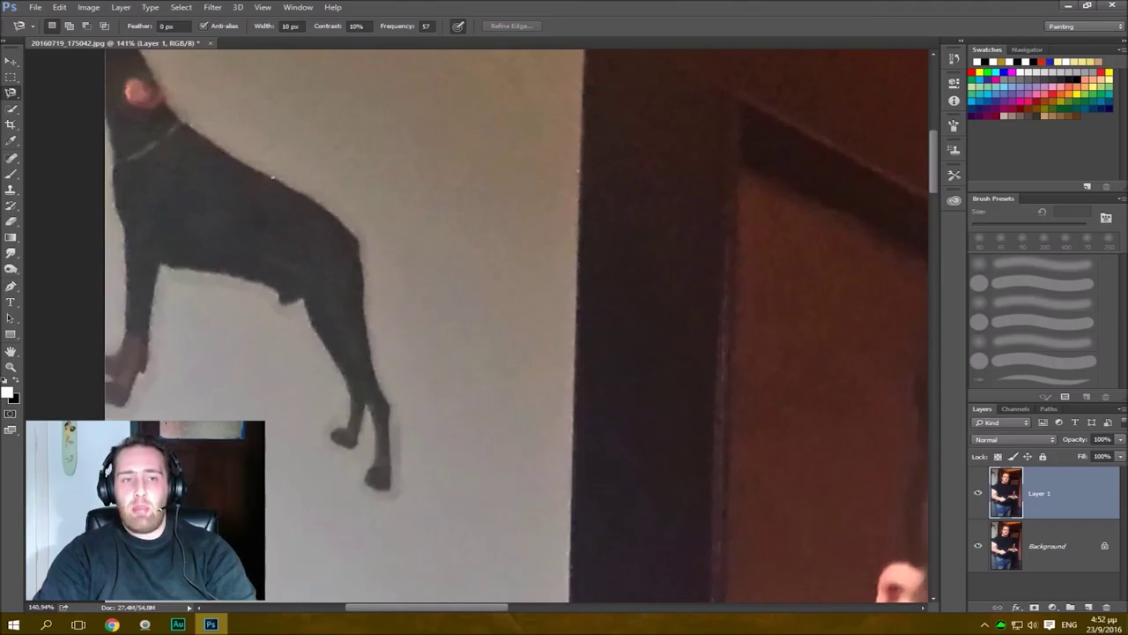
{"action": "left_click", "coordinate": [272, 178]}
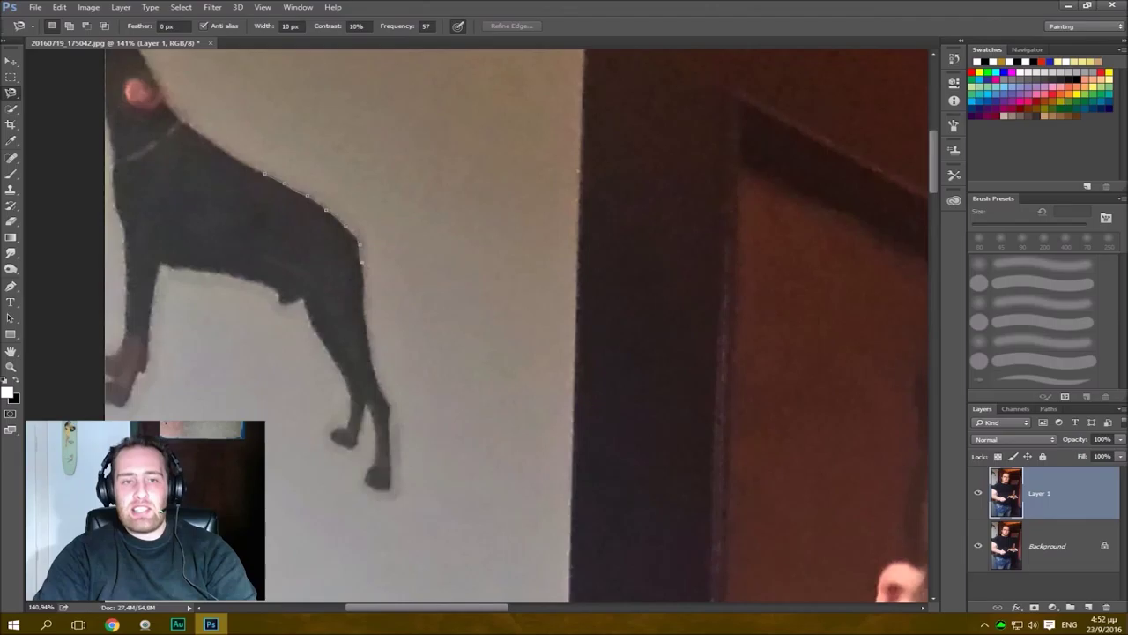
{"action": "left_click_drag", "start_coordinate": [364, 299], "coordinate": [365, 322]}
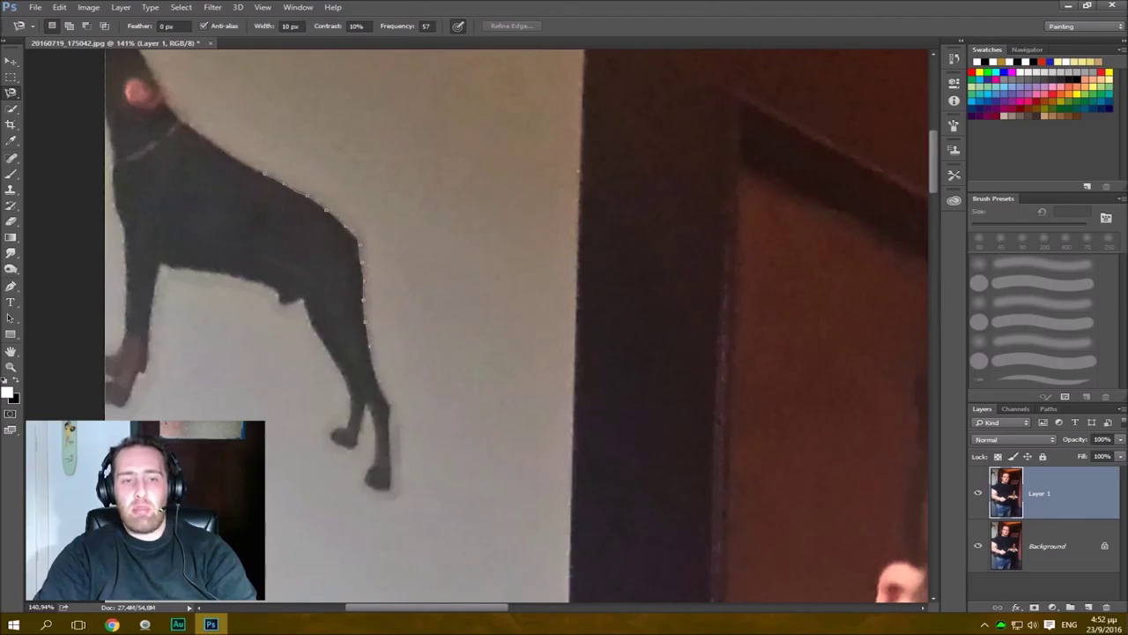
{"action": "left_click_drag", "start_coordinate": [377, 369], "coordinate": [389, 407]}
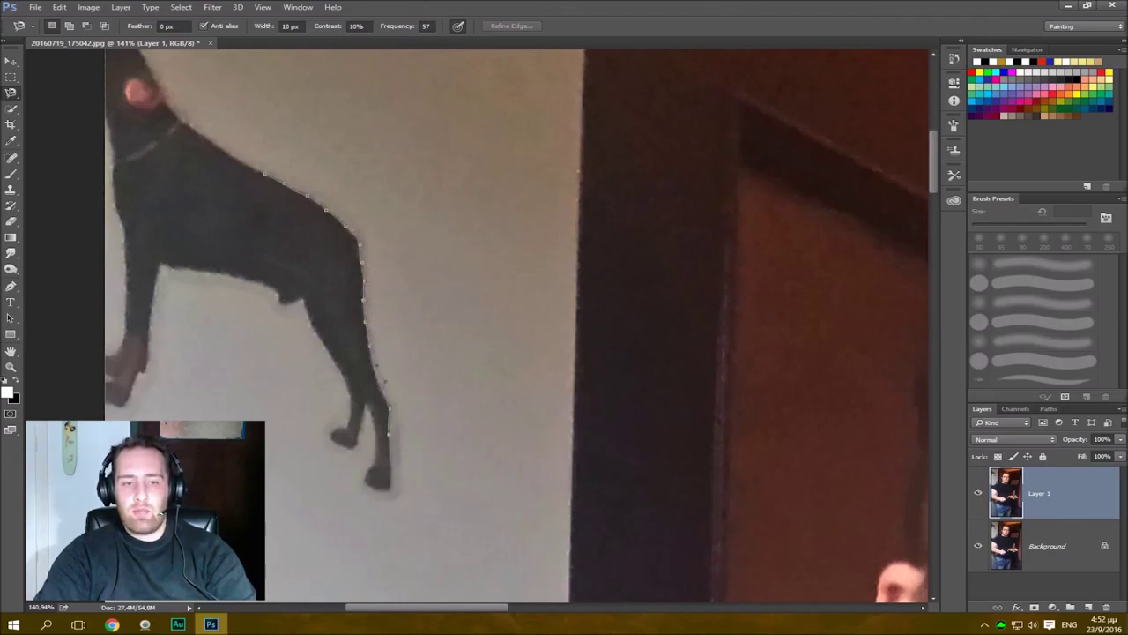
{"action": "left_click_drag", "start_coordinate": [390, 485], "coordinate": [364, 482]}
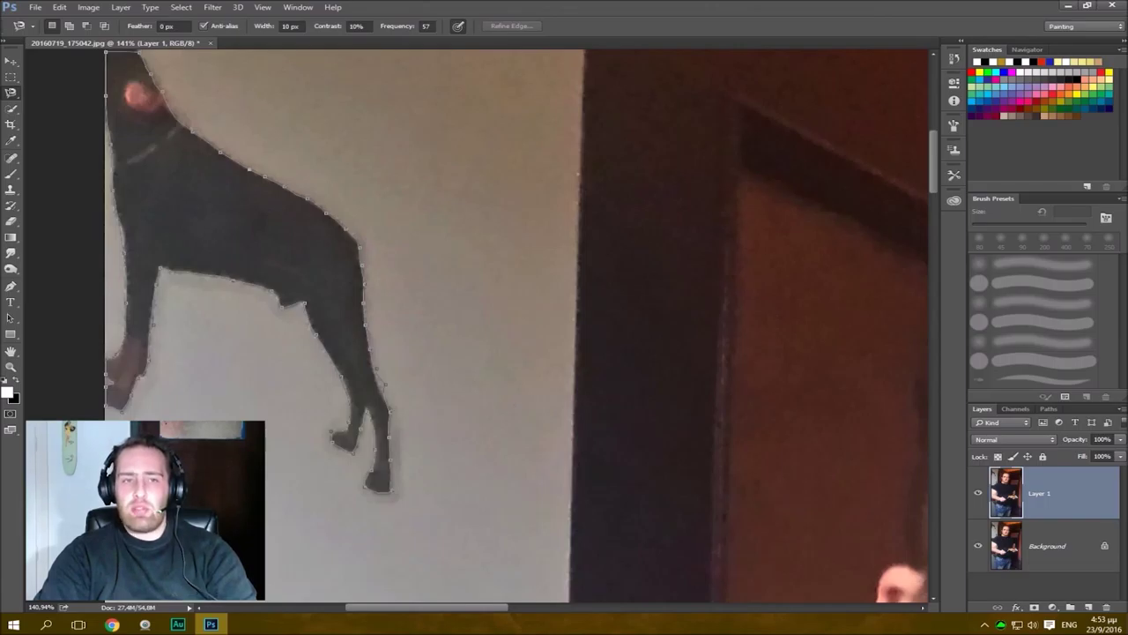
{"action": "key", "text": "Return"}
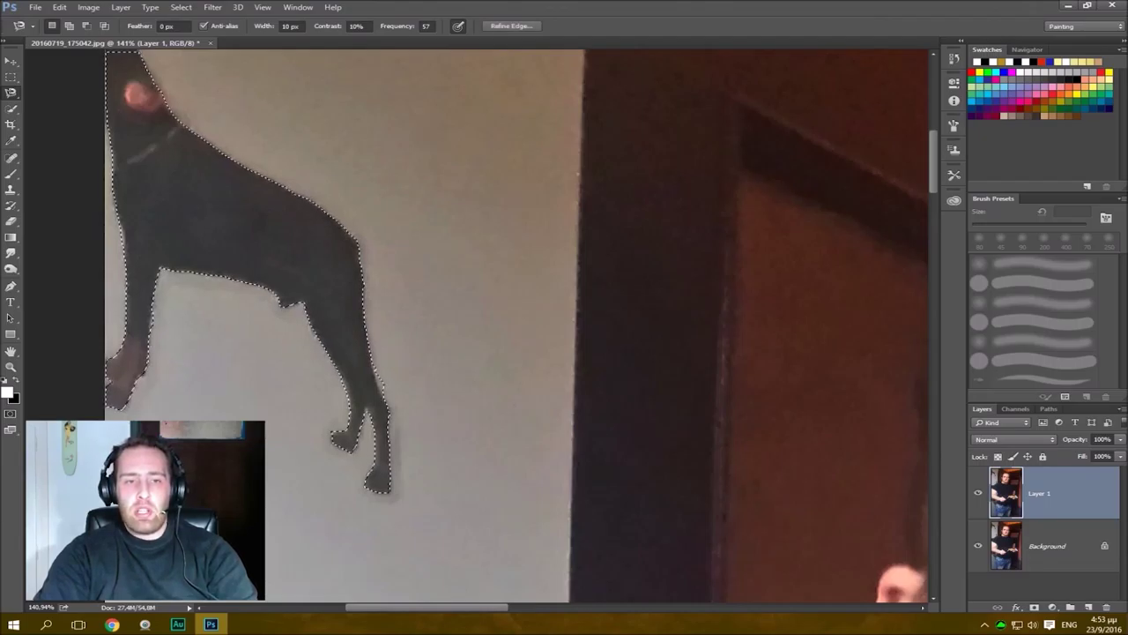
Examine the edges of the dog selection closely along its back, belly and hind legs.
{"action": "scroll", "coordinate": [279, 304], "scroll_direction": "up", "scroll_amount": 6}
{"action": "scroll", "coordinate": [279, 304], "scroll_direction": "down", "scroll_amount": 3}
{"action": "left_click_drag", "start_coordinate": [279, 304], "coordinate": [345, 234]}
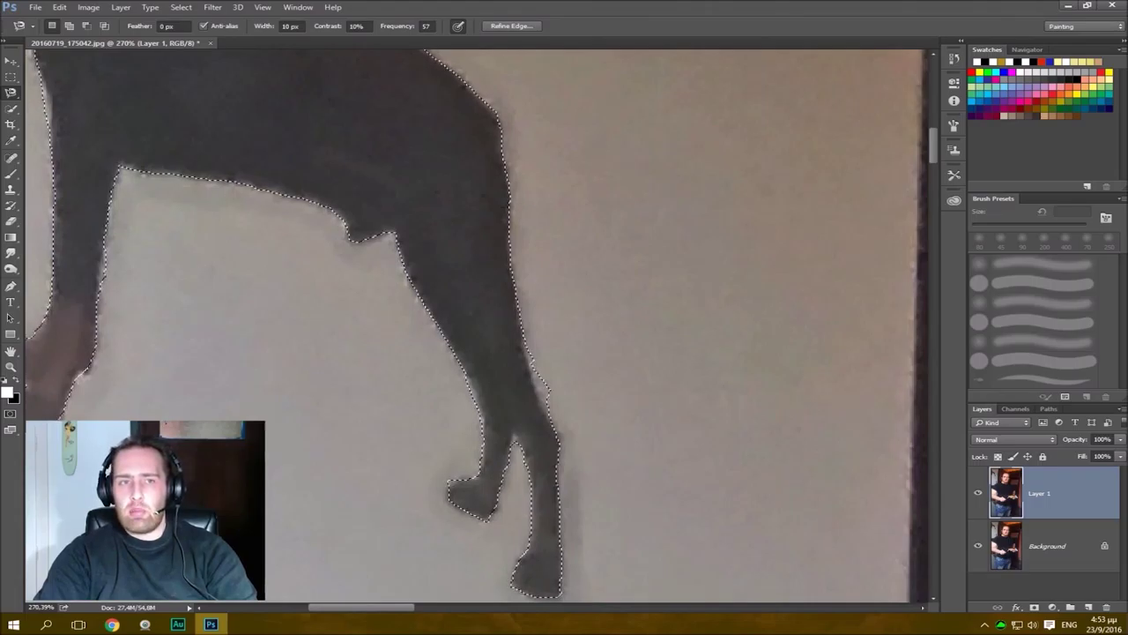
{"action": "scroll", "coordinate": [377, 255], "scroll_direction": "up", "scroll_amount": 5}
{"action": "scroll", "coordinate": [377, 256], "scroll_direction": "down", "scroll_amount": 10}
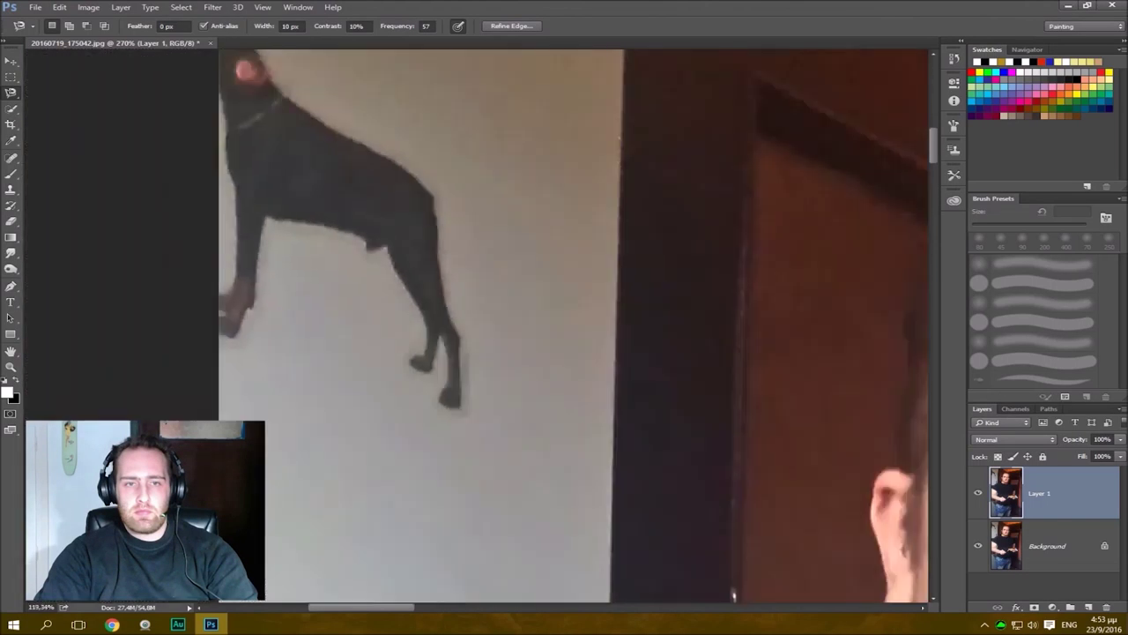
{"action": "scroll", "coordinate": [377, 256], "scroll_direction": "up", "scroll_amount": 5}
{"action": "left_click_drag", "start_coordinate": [377, 255], "coordinate": [405, 356]}
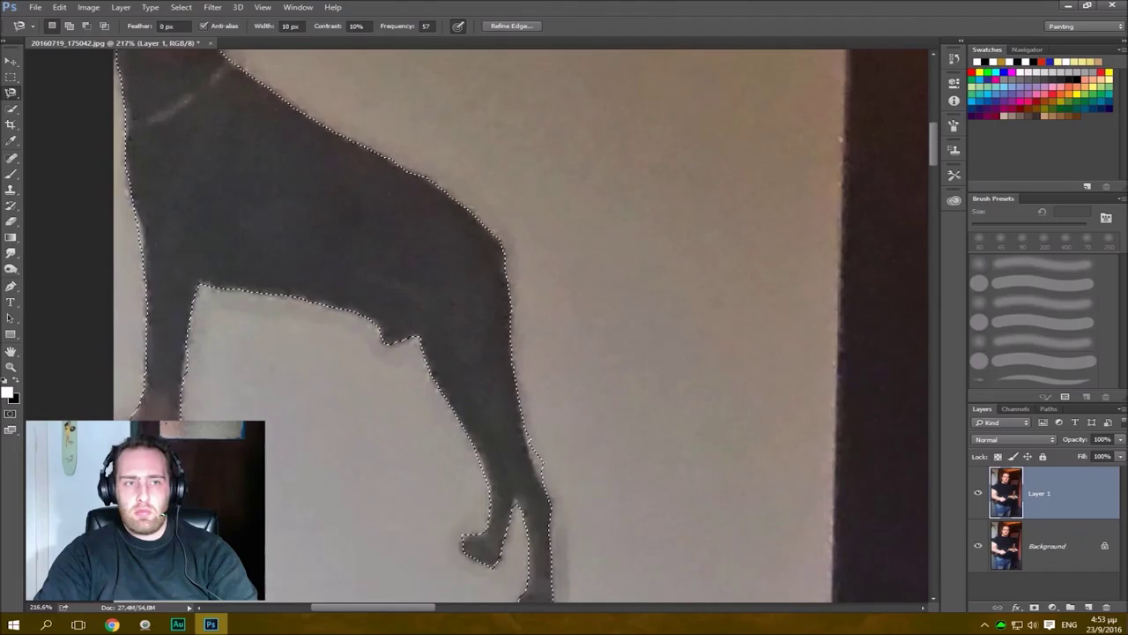
Copy the selected dog onto a new layer with the other layers hidden, and move it to the canvas's lower-right area.
{"action": "key", "text": "v"}
{"action": "scroll", "coordinate": [476, 326], "scroll_direction": "down", "scroll_amount": 2, "text": "alt"}
{"action": "key", "text": "ctrl+0"}
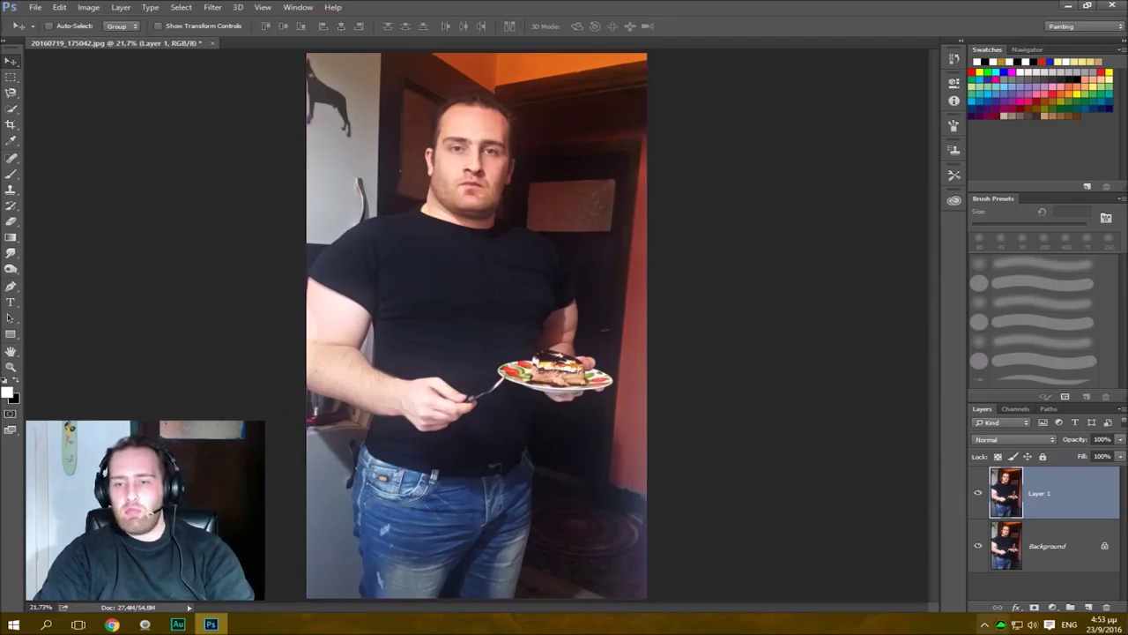
{"action": "left_click", "coordinate": [1088, 607]}
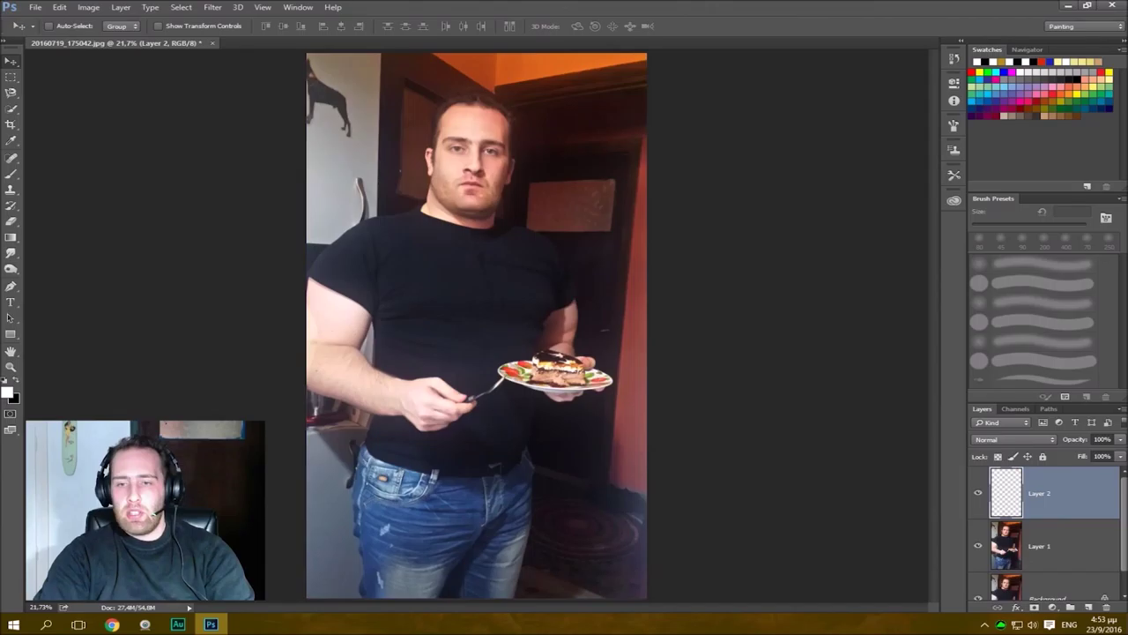
{"action": "left_click", "coordinate": [977, 493], "text": "alt"}
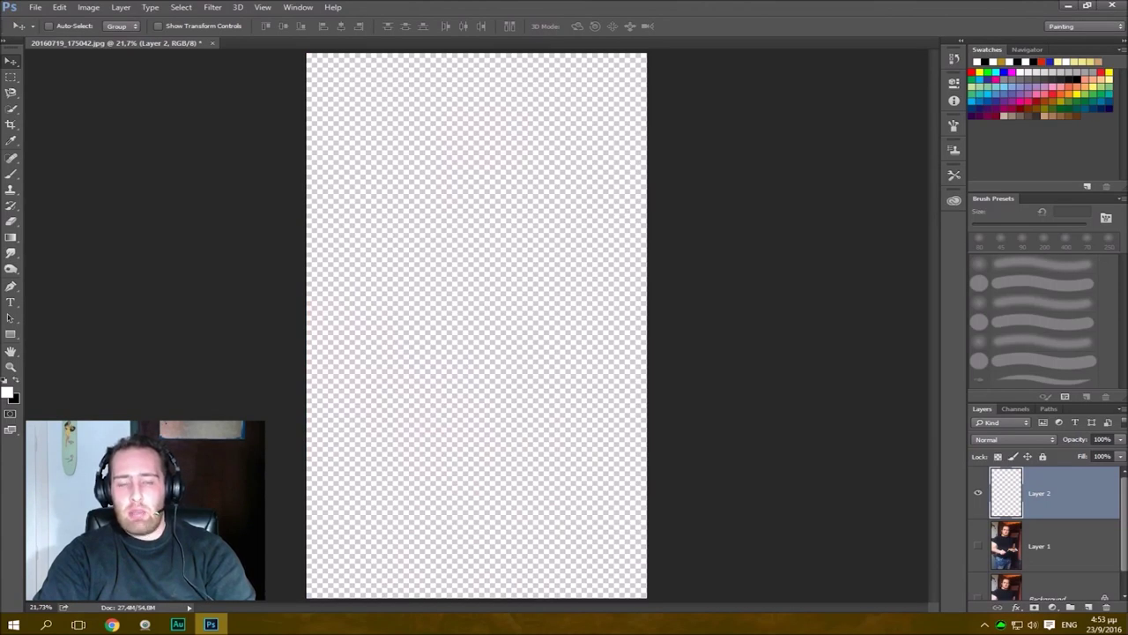
{"action": "key", "text": "ctrl+v"}
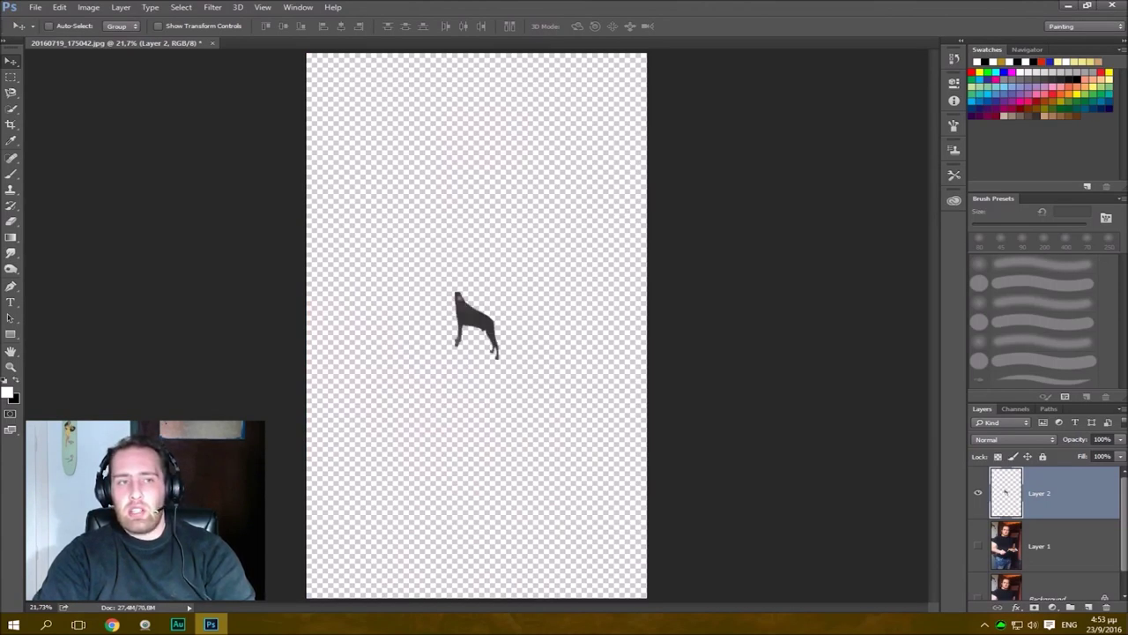
{"action": "left_click_drag", "start_coordinate": [483, 279], "coordinate": [561, 460]}
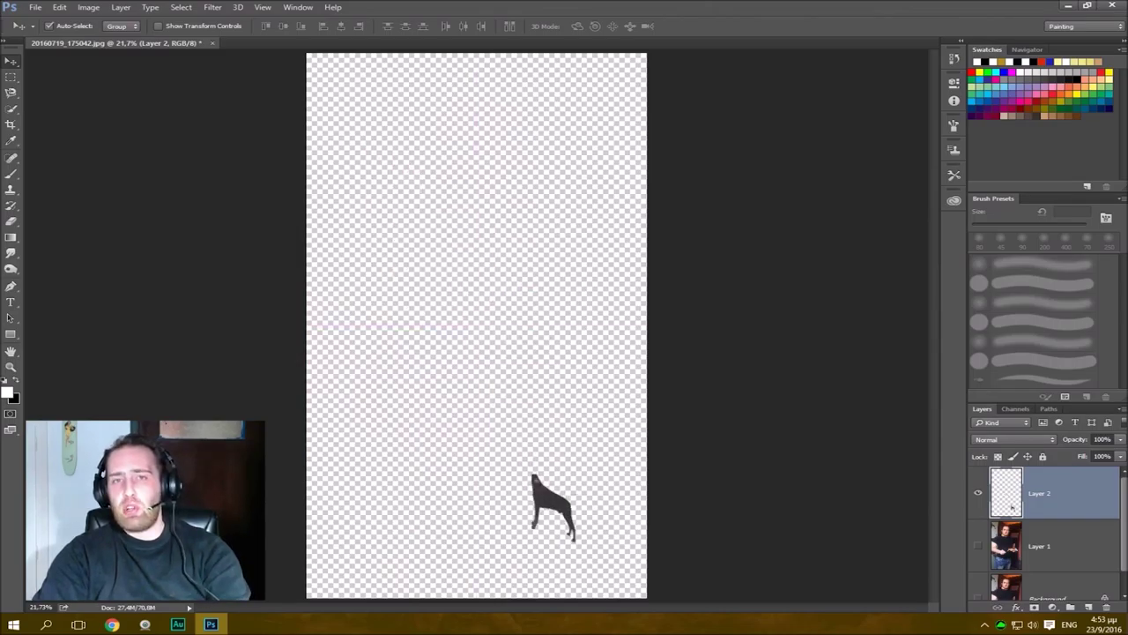
Scale up the dog cutout on Layer 2 to about 433% by 456% and reposition it near the canvas center.
{"action": "key", "text": "ctrl+t"}
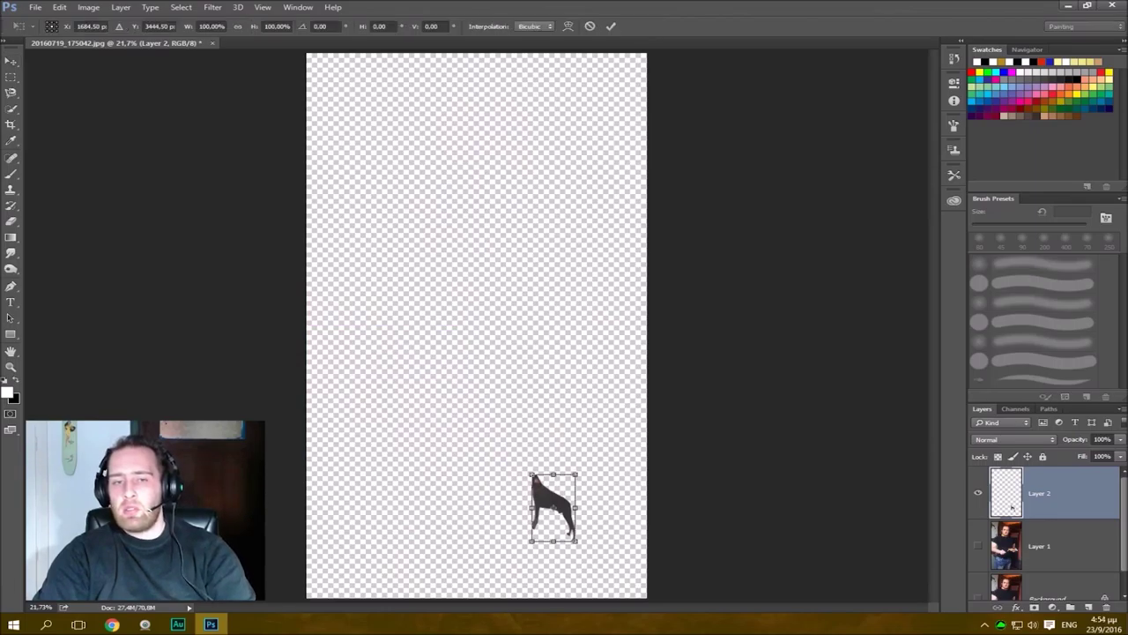
{"action": "left_click_drag", "start_coordinate": [532, 475], "coordinate": [384, 226]}
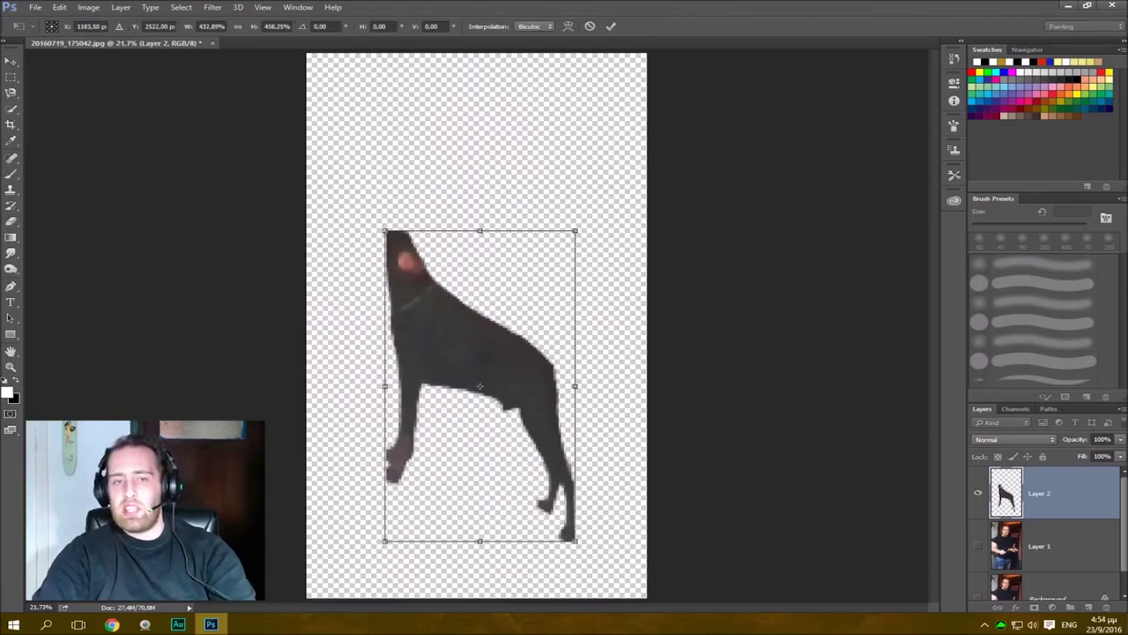
{"action": "key", "text": "Return"}
{"action": "left_click_drag", "start_coordinate": [484, 317], "coordinate": [489, 263]}
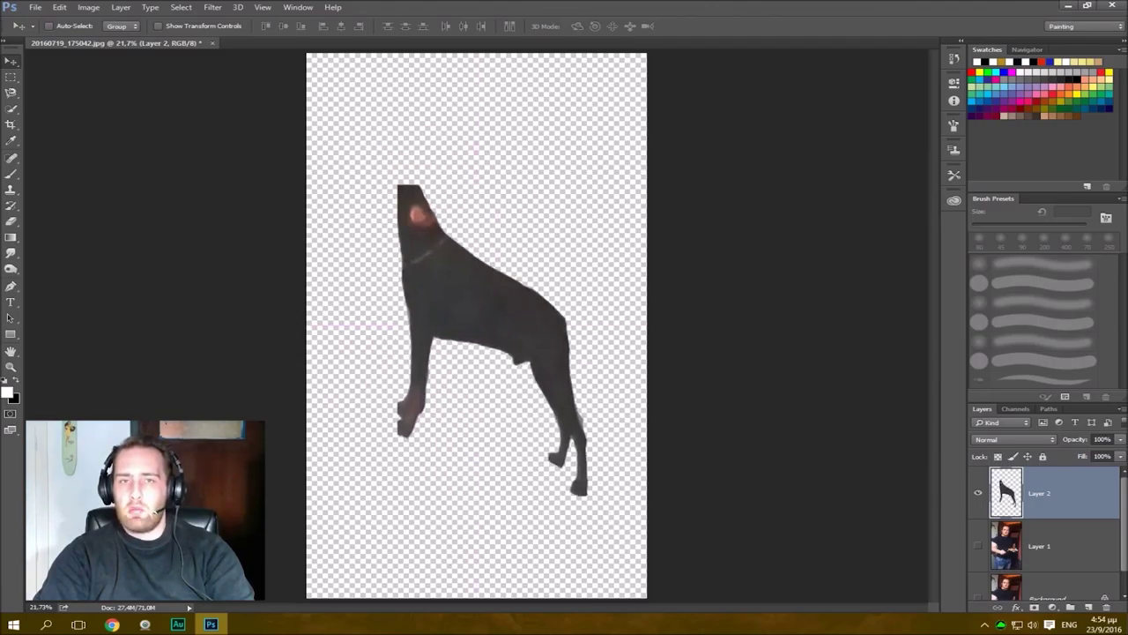
{"action": "key", "text": "ctrl+t"}
{"action": "left_click_drag", "start_coordinate": [398, 186], "coordinate": [379, 203]}
{"action": "mouse_move", "coordinate": [588, 349]}
{"action": "left_mouse_down"}
{"action": "mouse_move", "coordinate": [267, 345]}
{"action": "mouse_move", "coordinate": [647, 349]}
{"action": "mouse_move", "coordinate": [403, 348]}
{"action": "mouse_move", "coordinate": [583, 348]}
{"action": "left_mouse_up"}
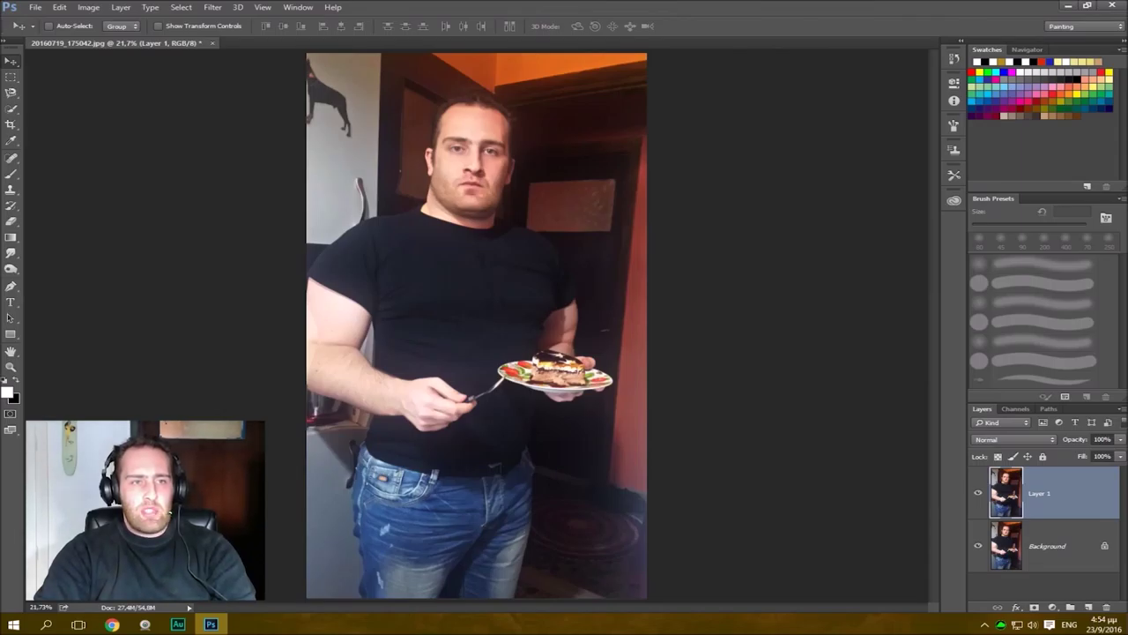
Try a freehand Lasso selection along one side of the man's head and face, and clear it.
{"action": "left_click", "coordinate": [10, 92]}
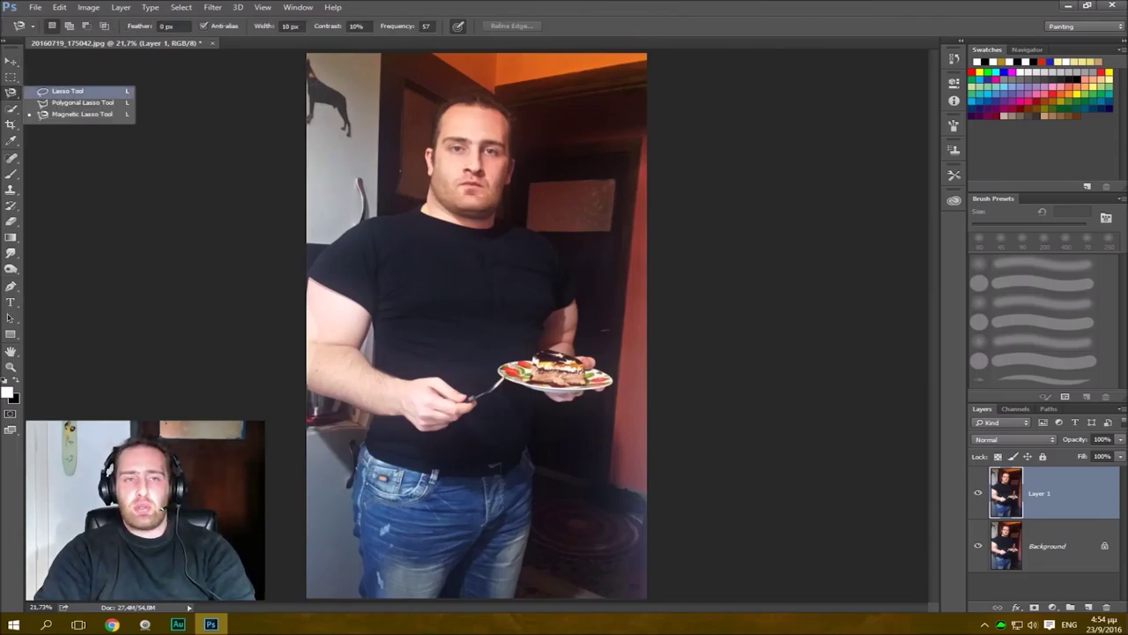
{"action": "left_click", "coordinate": [67, 91]}
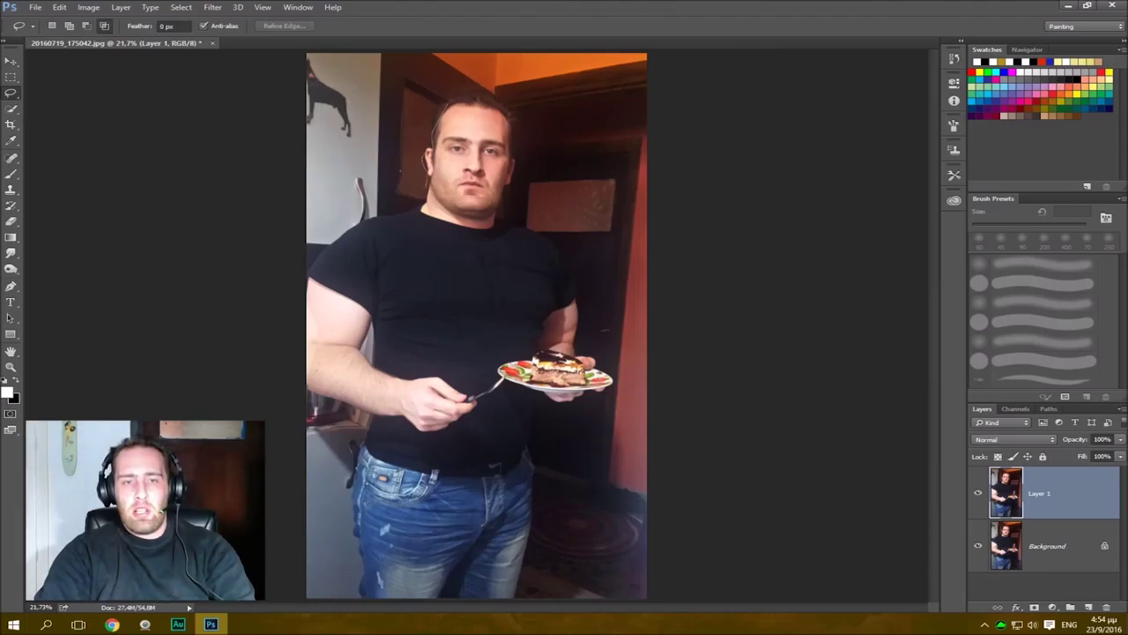
{"action": "mouse_move", "coordinate": [446, 104]}
{"action": "left_mouse_down"}
{"action": "mouse_move", "coordinate": [423, 205]}
{"action": "mouse_move", "coordinate": [490, 228]}
{"action": "left_mouse_up"}
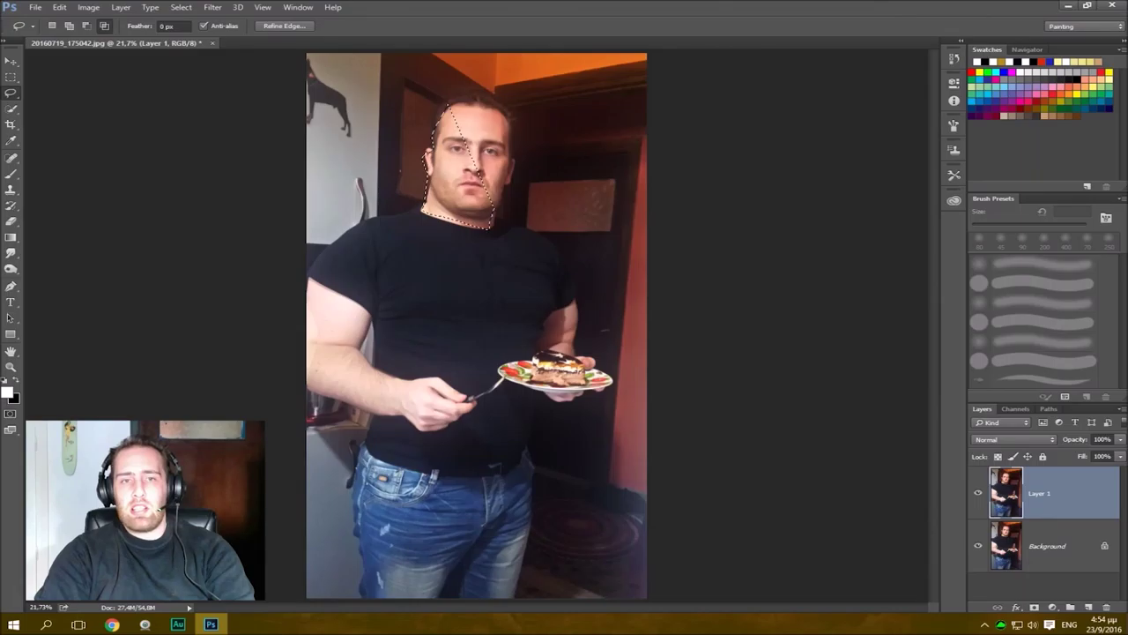
{"action": "key", "text": "ctrl+d"}
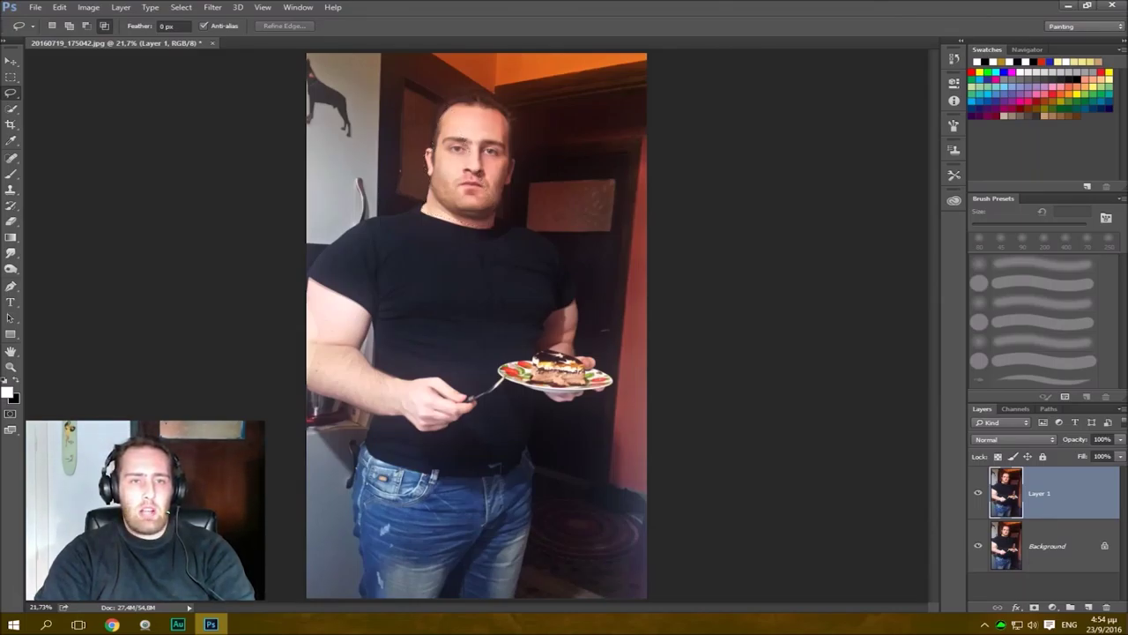
Try freehand Lasso selections around the torso and plate and over the lower face, clearing each one.
{"action": "mouse_move", "coordinate": [423, 157]}
{"action": "left_mouse_down"}
{"action": "mouse_move", "coordinate": [380, 315]}
{"action": "mouse_move", "coordinate": [456, 348]}
{"action": "mouse_move", "coordinate": [490, 419]}
{"action": "mouse_move", "coordinate": [633, 395]}
{"action": "mouse_move", "coordinate": [631, 228]}
{"action": "mouse_move", "coordinate": [563, 168]}
{"action": "mouse_move", "coordinate": [543, 110]}
{"action": "left_mouse_up"}
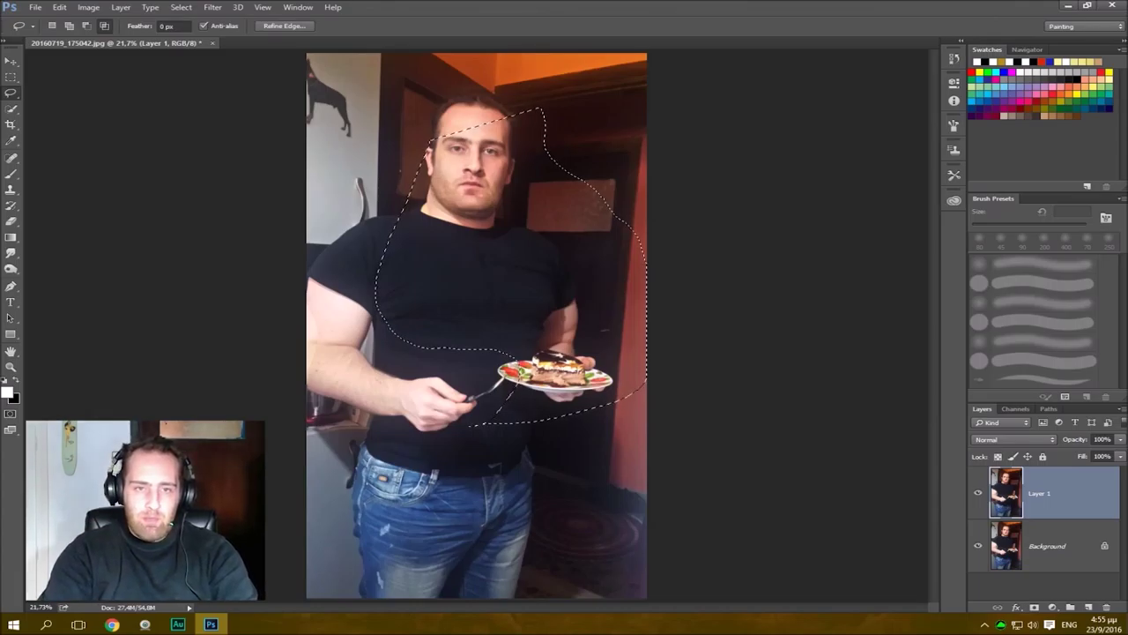
{"action": "scroll", "coordinate": [429, 175], "scroll_direction": "up", "scroll_amount": 6}
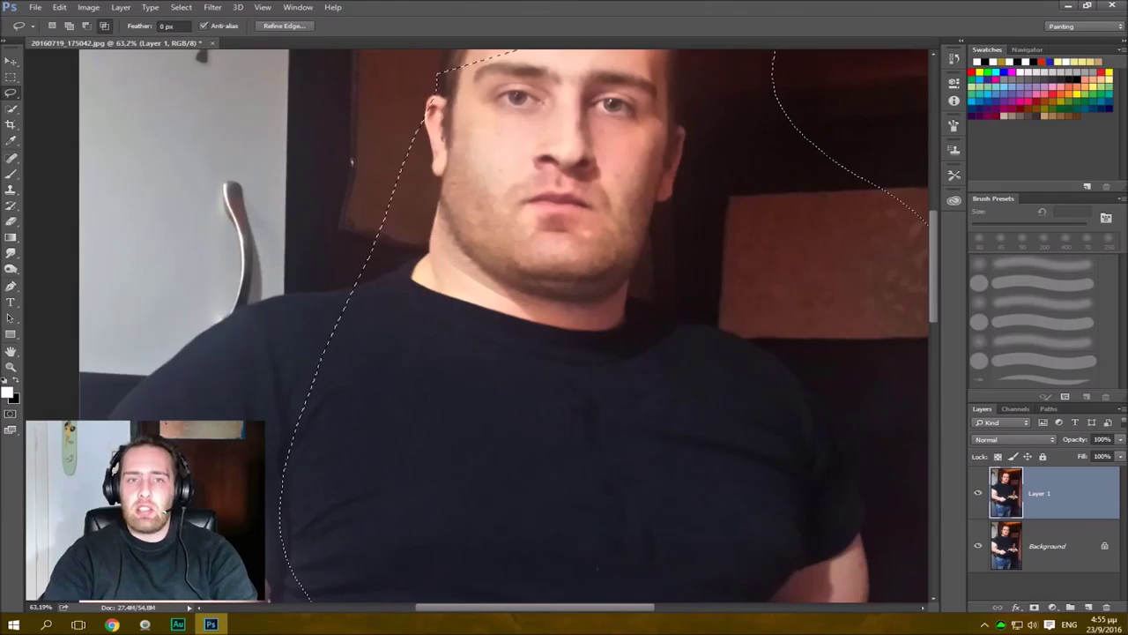
{"action": "key", "text": "ctrl+d"}
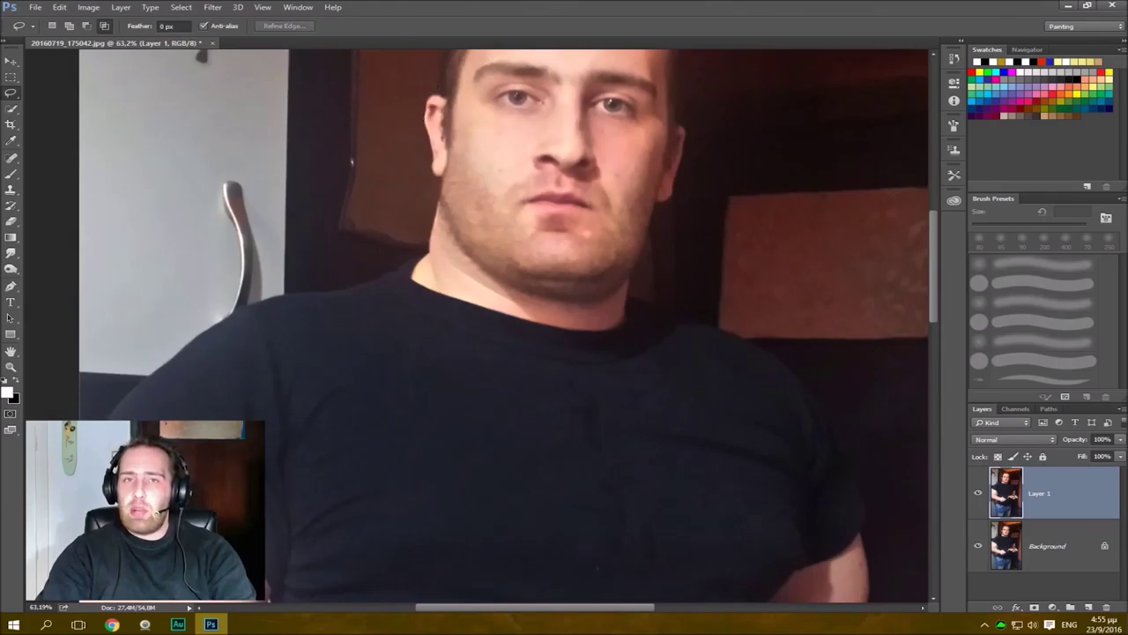
{"action": "key", "text": "ctrl+shift+d"}
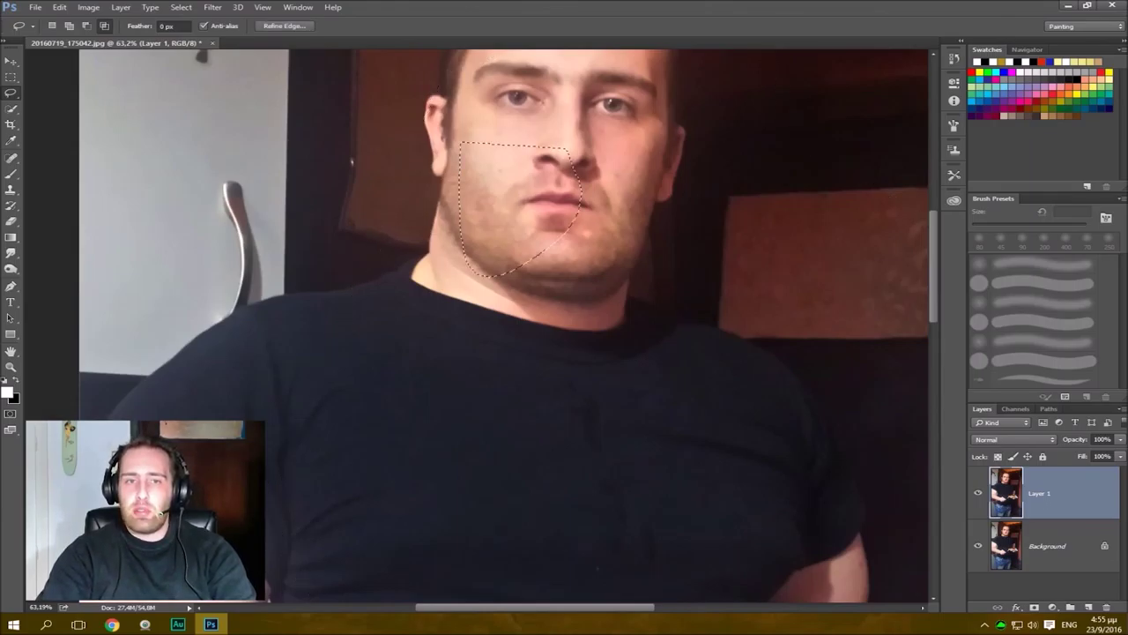
{"action": "key", "text": "ctrl+d"}
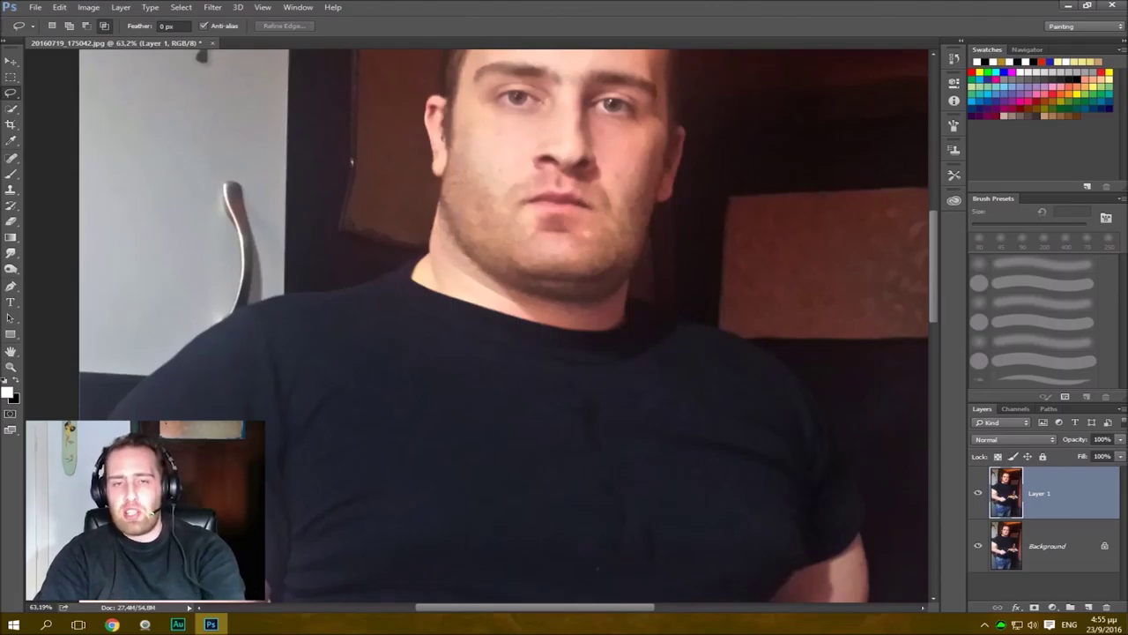
{"action": "key", "text": "ctrl+0"}
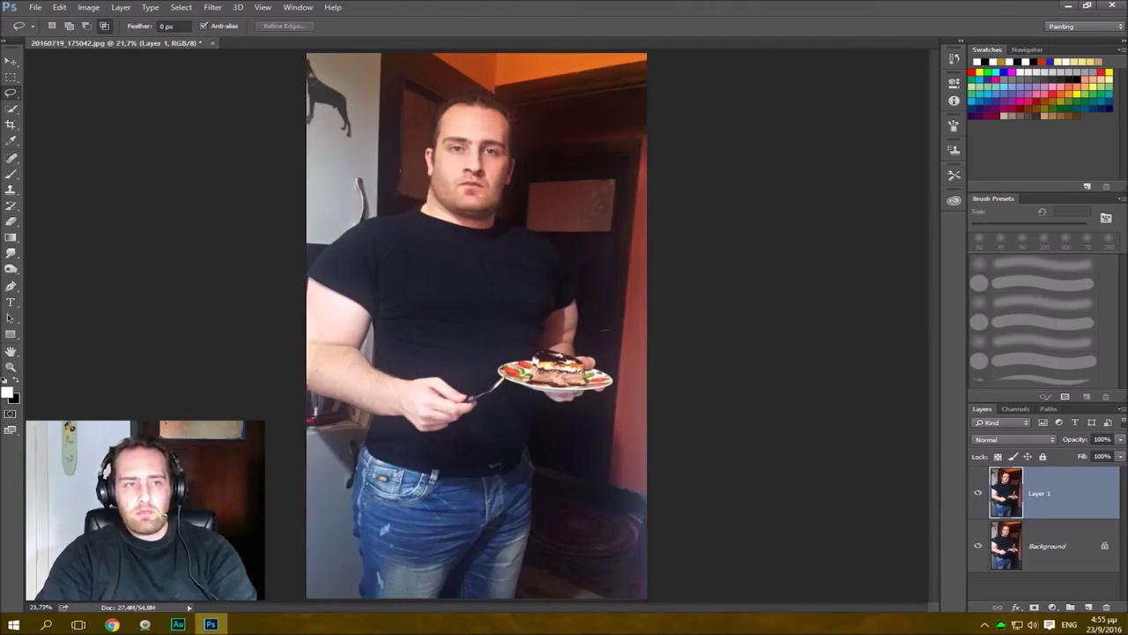
Try a straight-sided Polygonal Lasso selection around the man's head, torso and arm, and deselect it.
{"action": "right_click", "coordinate": [10, 92]}
{"action": "left_click", "coordinate": [62, 100]}
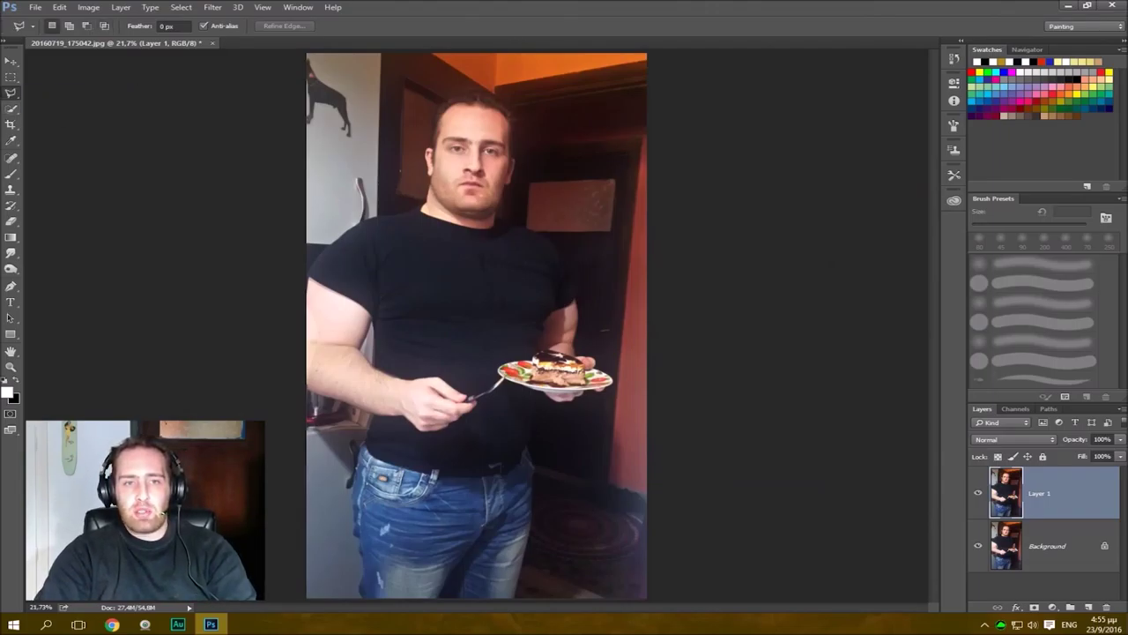
{"action": "left_click", "coordinate": [399, 104]}
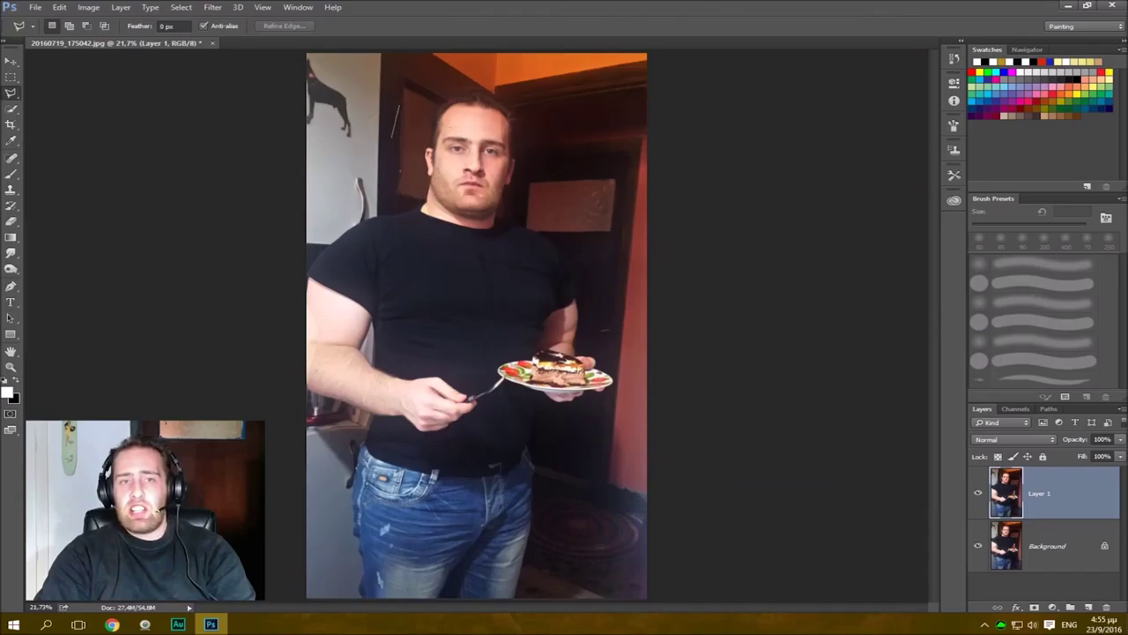
{"action": "left_click", "coordinate": [393, 205]}
{"action": "left_click", "coordinate": [308, 368]}
{"action": "left_click", "coordinate": [389, 434]}
{"action": "left_click", "coordinate": [555, 299]}
{"action": "left_click", "coordinate": [575, 228]}
{"action": "left_click", "coordinate": [492, 218]}
{"action": "left_click", "coordinate": [598, 110]}
{"action": "left_click", "coordinate": [507, 86]}
{"action": "left_click", "coordinate": [400, 104]}
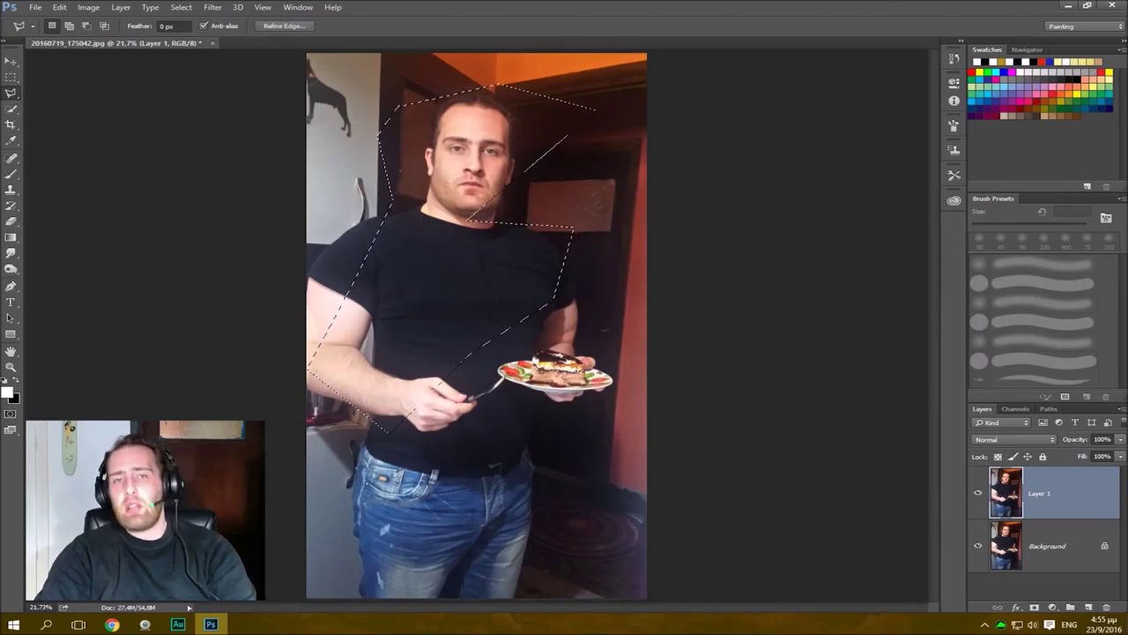
{"action": "key", "text": "v"}
{"action": "mouse_move", "coordinate": [422, 176]}
{"action": "left_mouse_down"}
{"action": "mouse_move", "coordinate": [350, 176]}
{"action": "mouse_move", "coordinate": [421, 177]}
{"action": "left_mouse_up"}
{"action": "key", "text": "ctrl+d"}
Trace the man's head and neck on Layer 1 with the Magnetic Lasso and close the selection.
{"action": "left_click", "coordinate": [11, 93]}
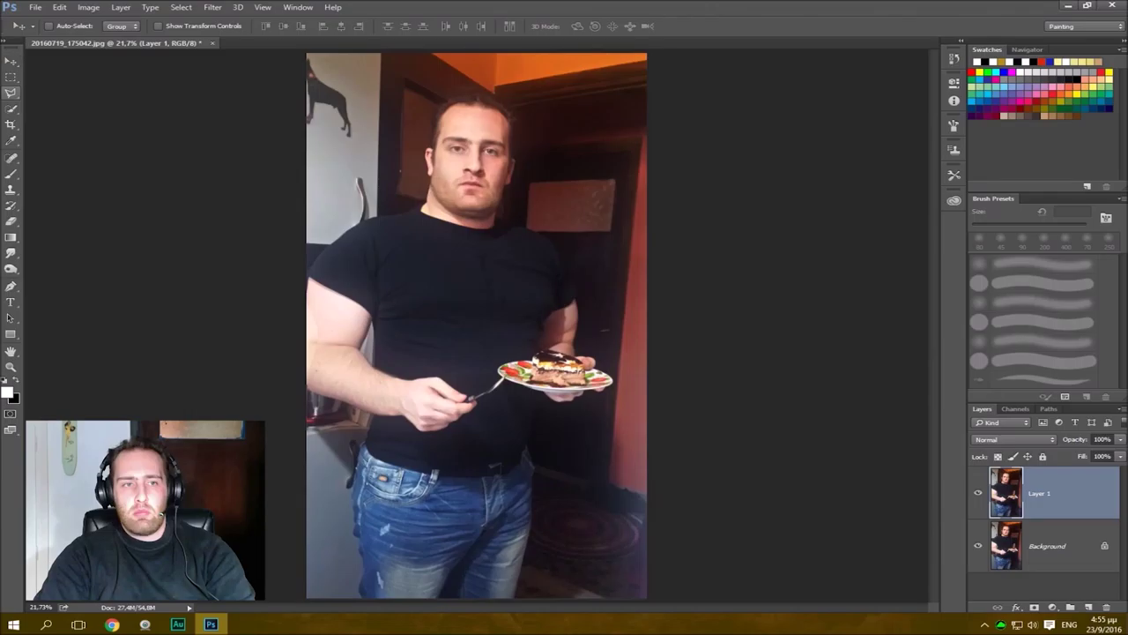
{"action": "left_click", "coordinate": [75, 114]}
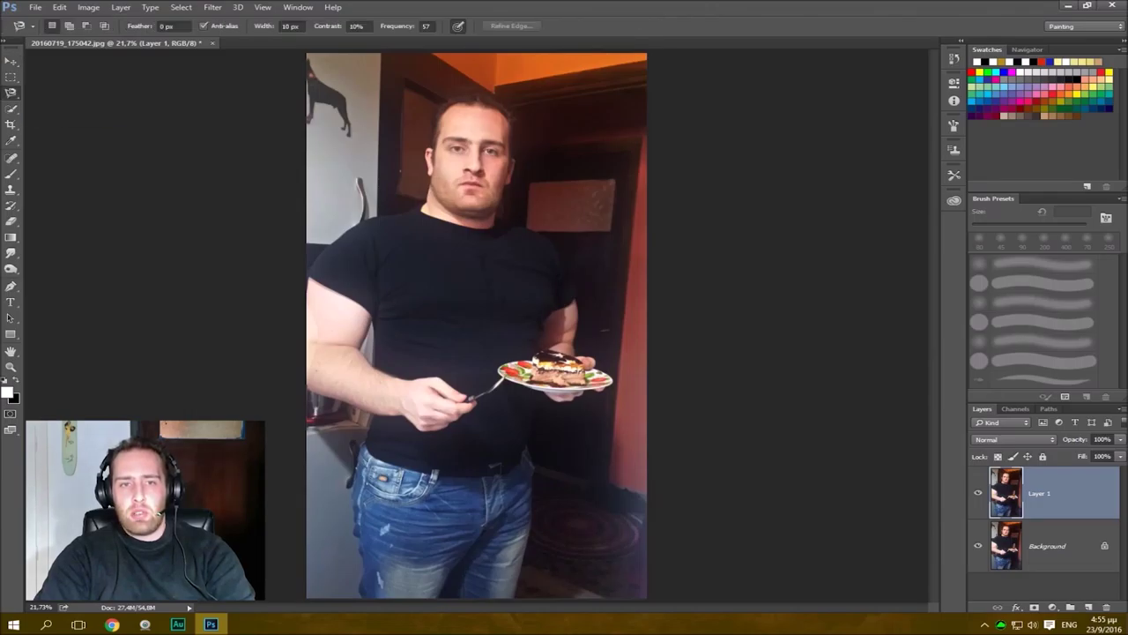
{"action": "scroll", "coordinate": [441, 121], "scroll_direction": "up", "scroll_amount": 6}
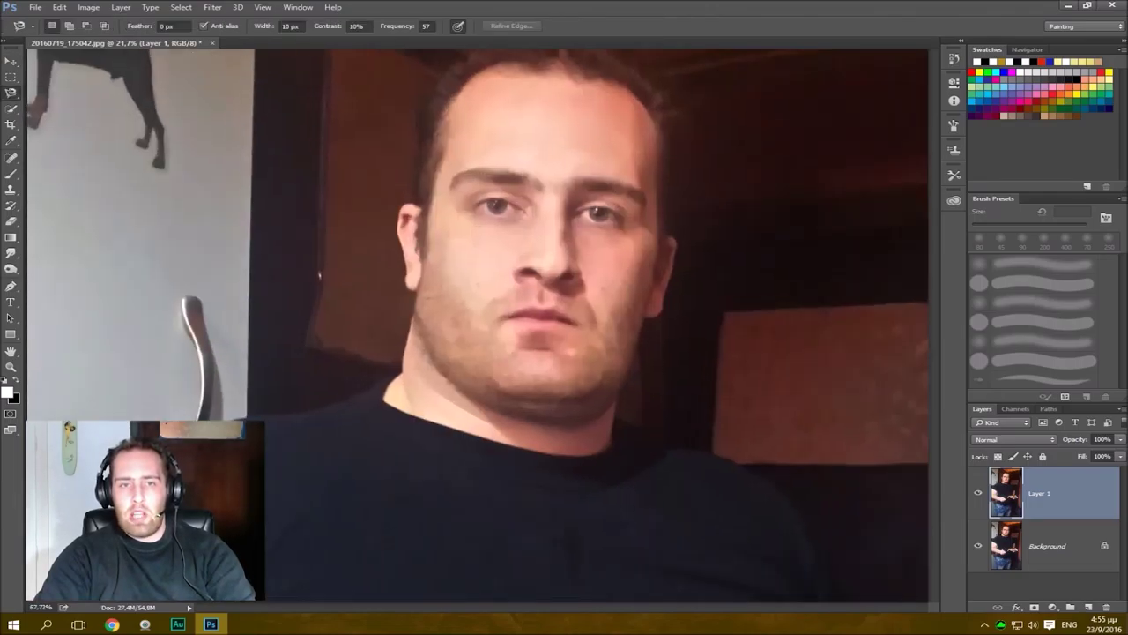
{"action": "left_click_drag", "start_coordinate": [441, 121], "coordinate": [363, 176]}
{"action": "left_click", "coordinate": [355, 129]}
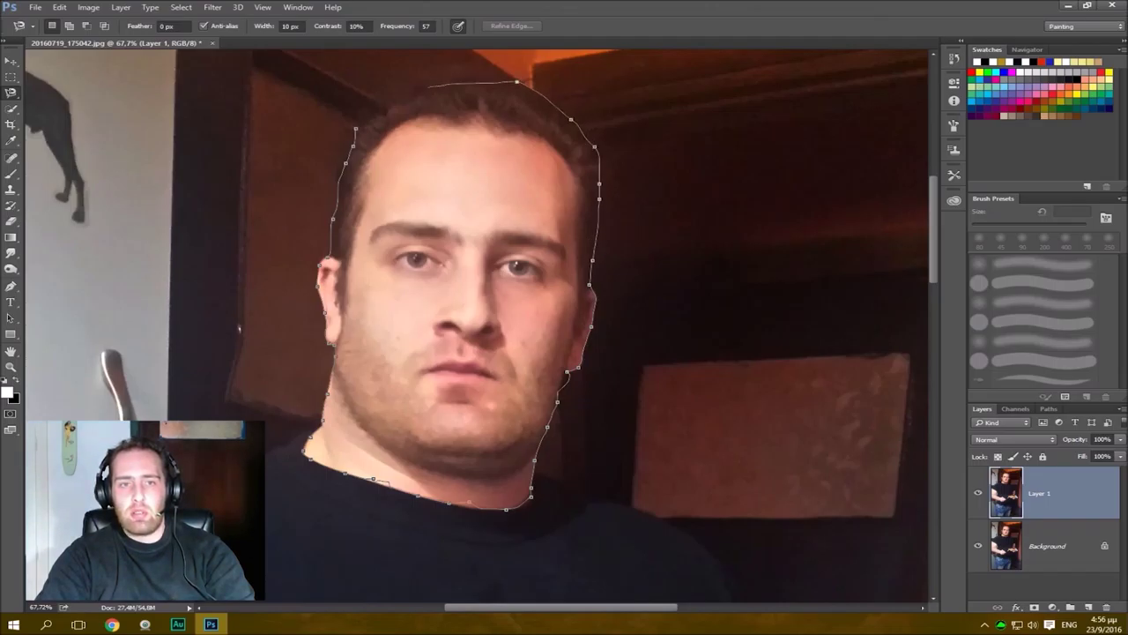
{"action": "left_click", "coordinate": [356, 130]}
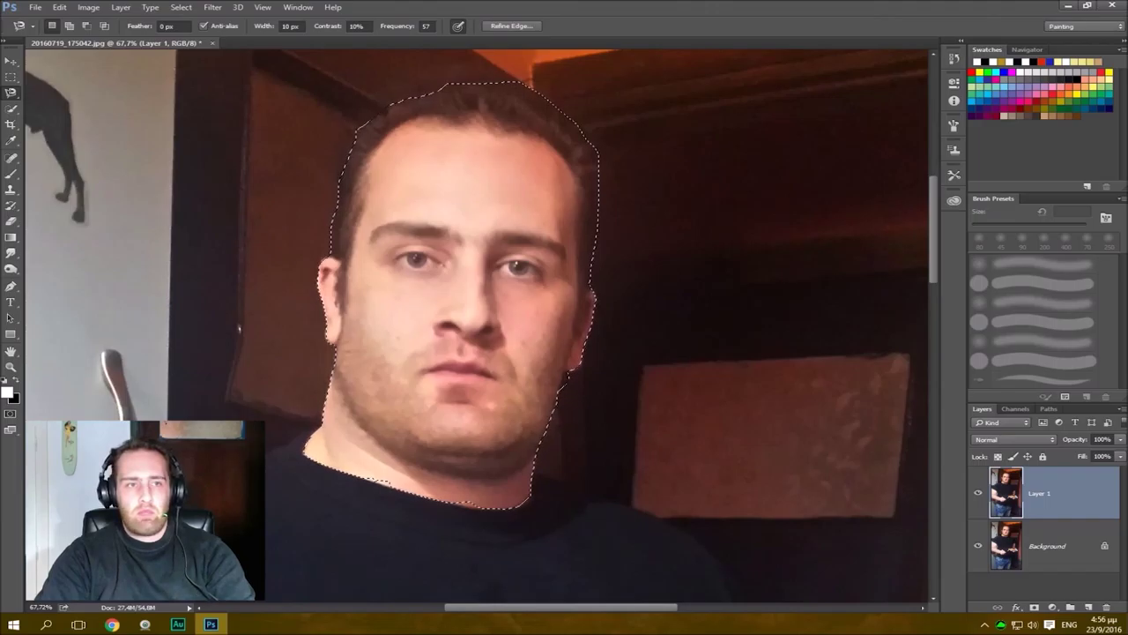
Place a copy of the selected head on a new layer and hide Layer 1 and the Background.
{"action": "key", "text": "v"}
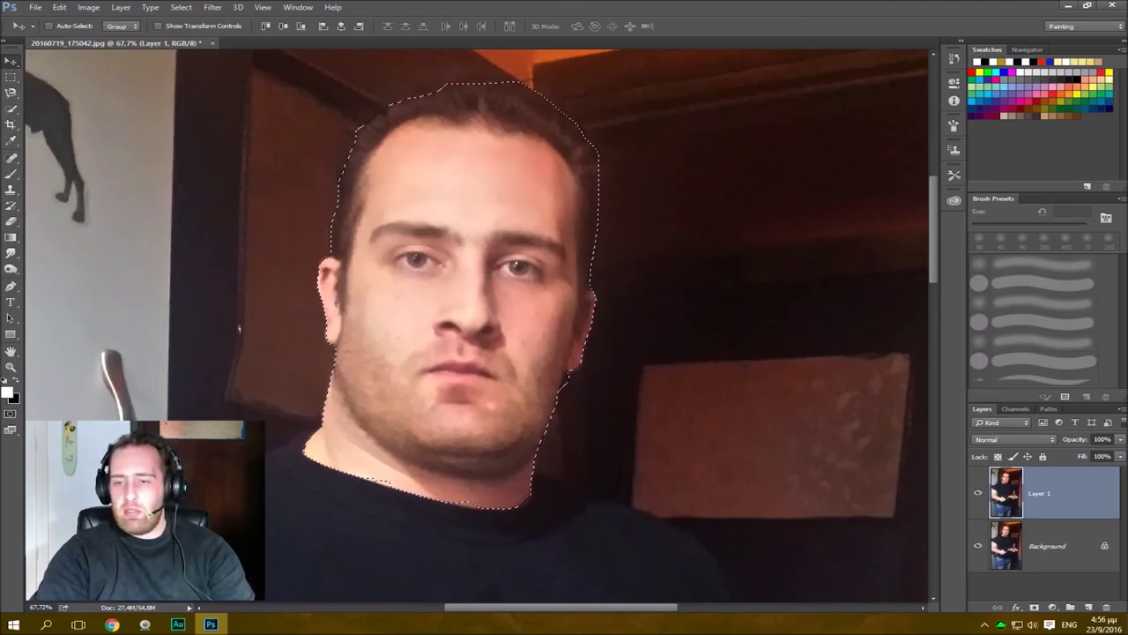
{"action": "left_click", "coordinate": [1089, 608]}
{"action": "left_click_drag", "start_coordinate": [977, 546], "coordinate": [978, 598]}
{"action": "key", "text": "ctrl+d"}
{"action": "key", "text": "ctrl+v"}
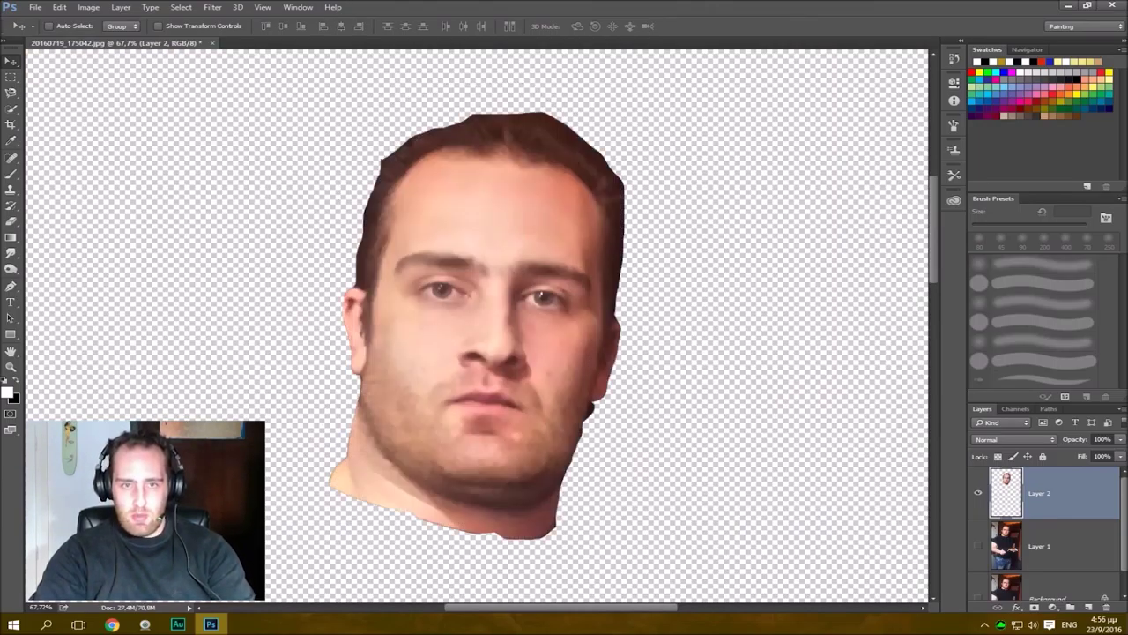
Move the isolated head cutout around the canvas and delete its layer.
{"action": "left_click_drag", "start_coordinate": [495, 260], "coordinate": [476, 274]}
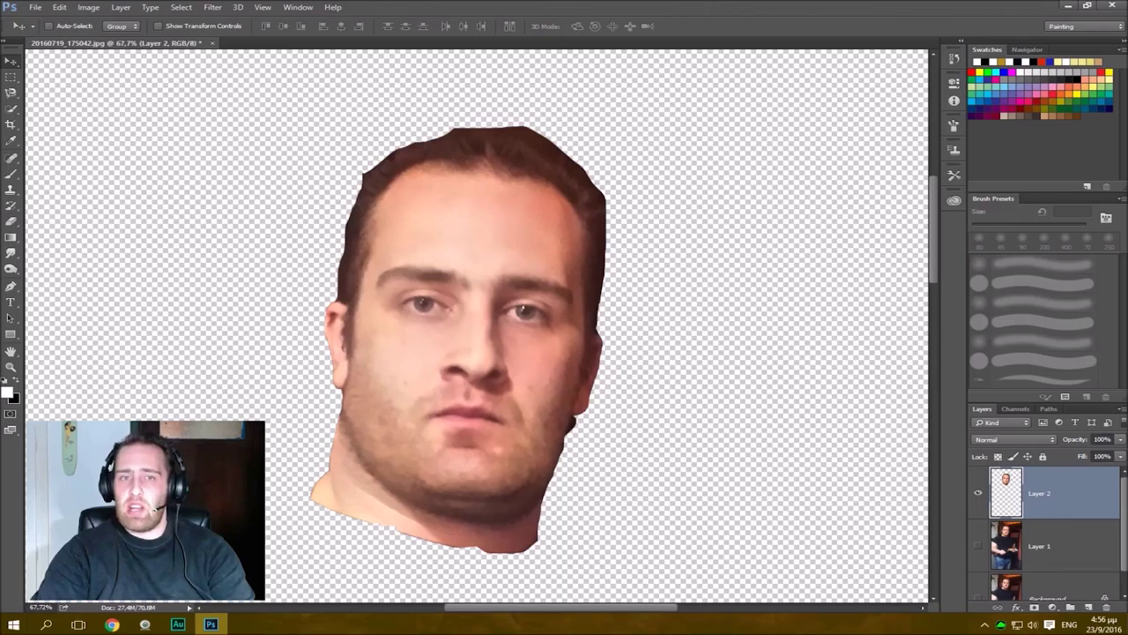
{"action": "mouse_move", "coordinate": [509, 203]}
{"action": "left_mouse_down"}
{"action": "mouse_move", "coordinate": [467, 172]}
{"action": "mouse_move", "coordinate": [528, 194]}
{"action": "left_mouse_up"}
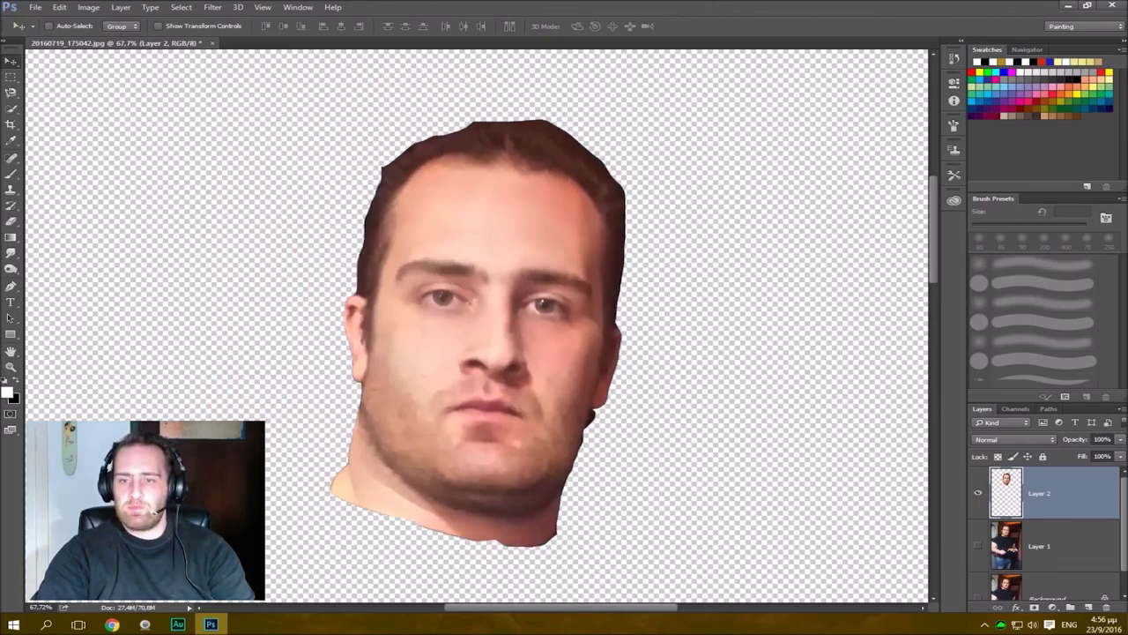
{"action": "key", "text": "Delete"}
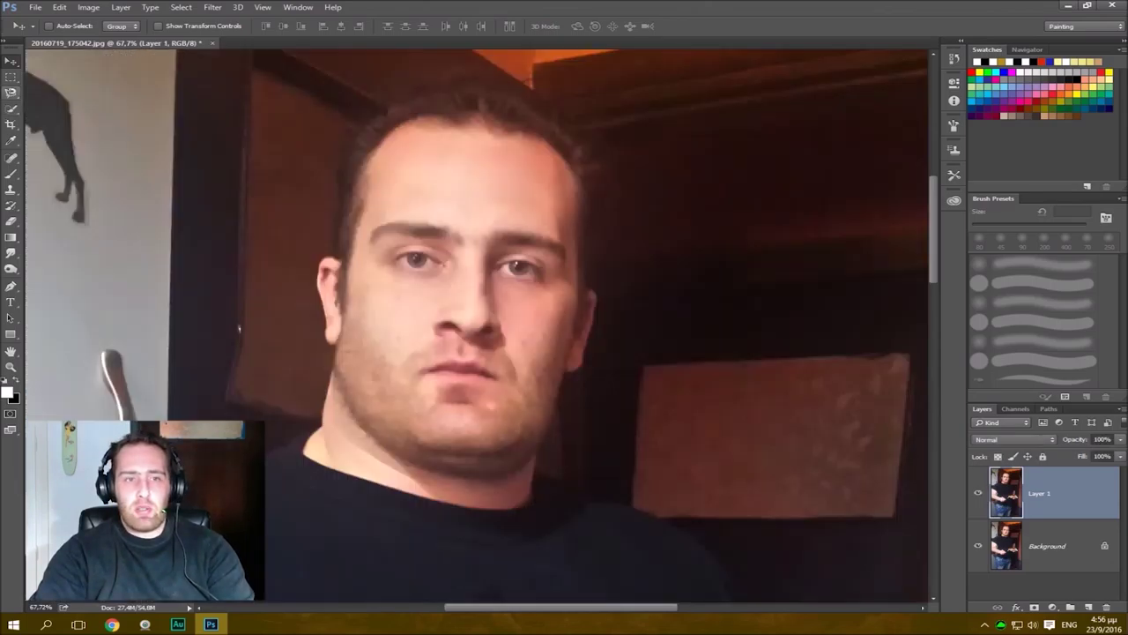
Select the man's head and neck on Layer 1 again with the Magnetic Lasso.
{"action": "key", "text": "l"}
{"action": "right_click", "coordinate": [11, 93]}
{"action": "left_click", "coordinate": [77, 116]}
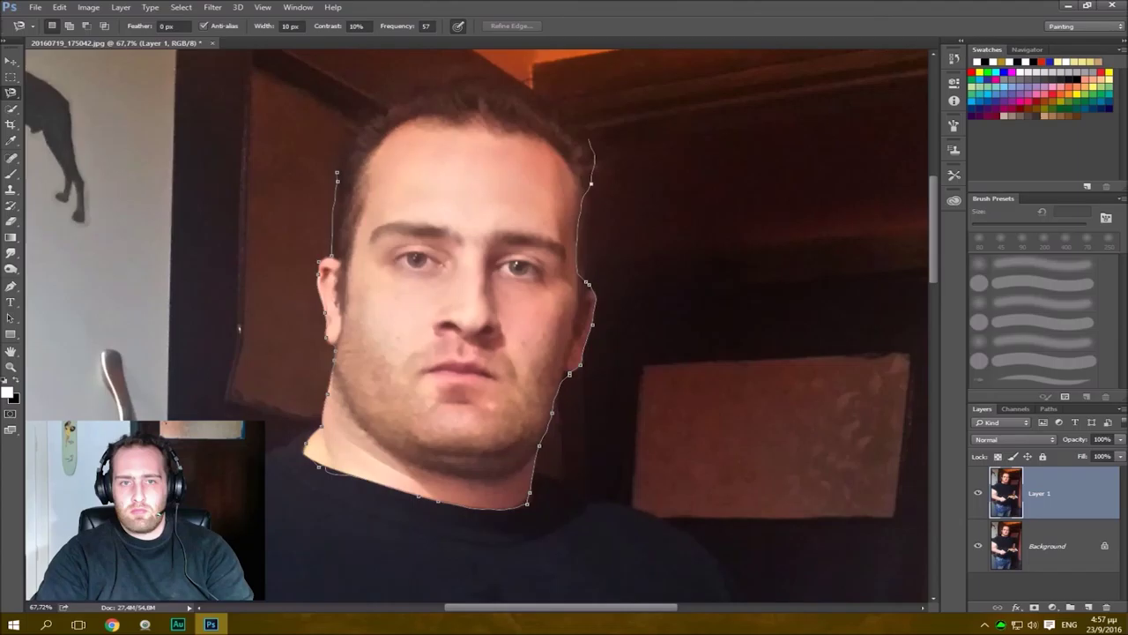
{"action": "left_click", "coordinate": [332, 255]}
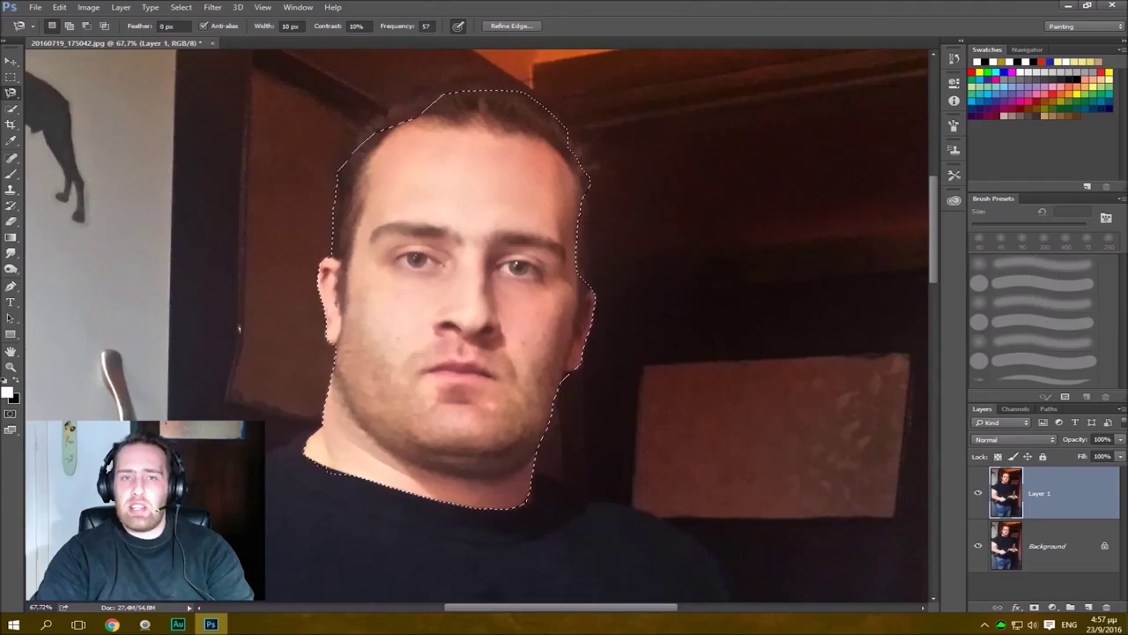
Use Refine Edge to brush over the hair outline of the head selection with a large 250 px brush, and apply it as a selection.
{"action": "left_click", "coordinate": [511, 26]}
{"action": "left_click_drag", "start_coordinate": [545, 88], "coordinate": [743, 85]}
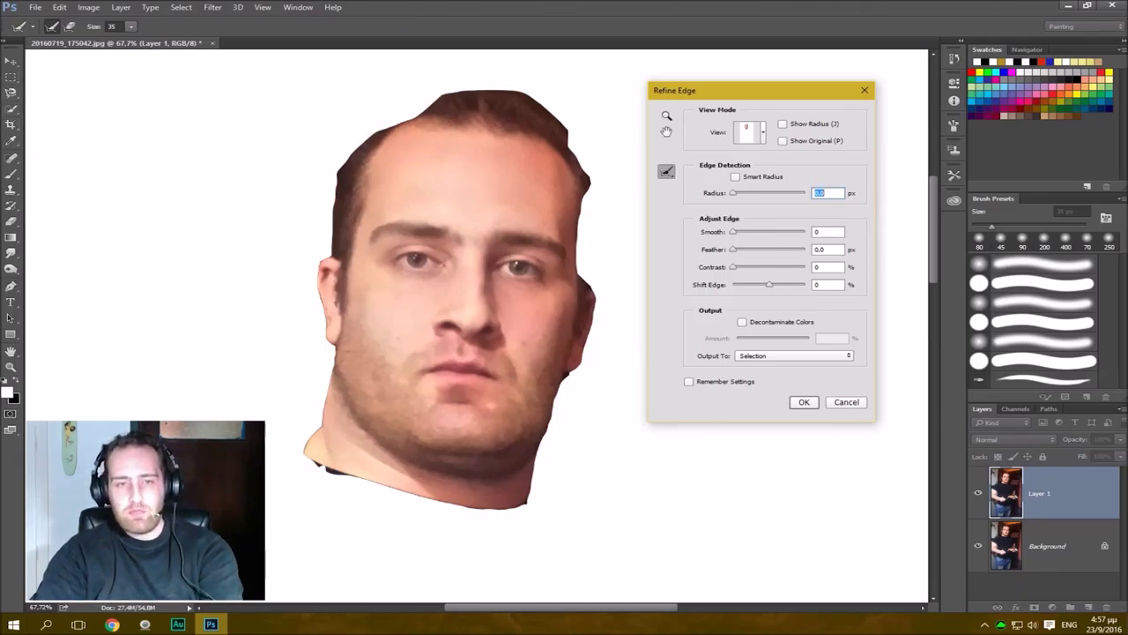
{"action": "left_click", "coordinate": [256, 151]}
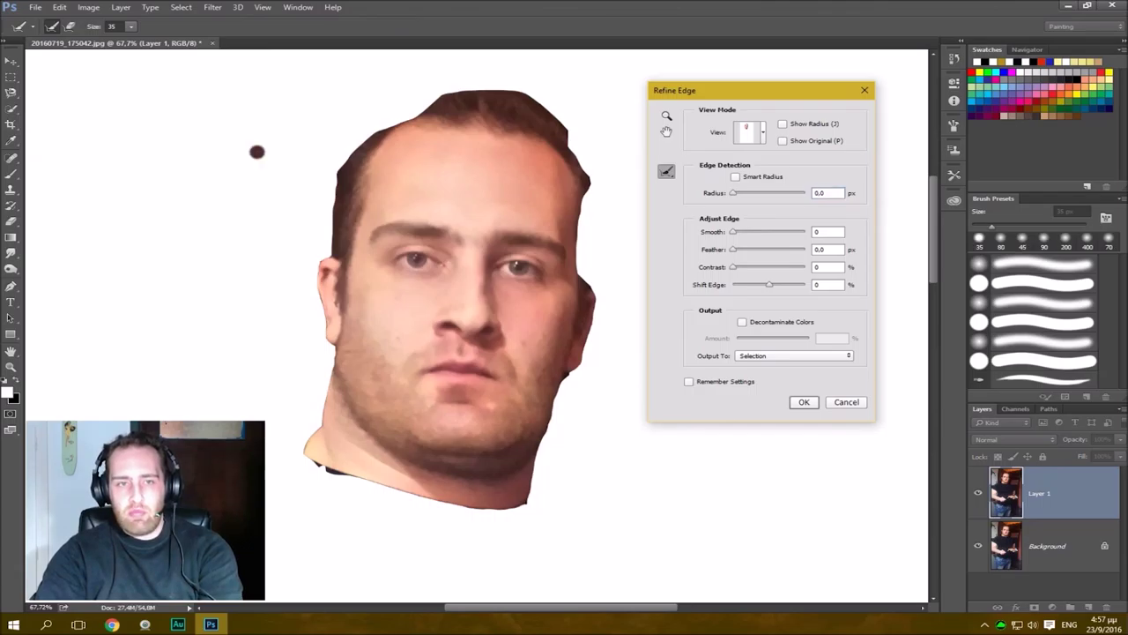
{"action": "key", "text": "bracketright"}
{"action": "key", "text": "bracketright"}
{"action": "key", "text": "bracketright"}
{"action": "key", "text": "bracketright"}
{"action": "key", "text": "bracketright"}
{"action": "key", "text": "bracketright"}
{"action": "key", "text": "bracketright"}
{"action": "key", "text": "bracketright"}
{"action": "key", "text": "bracketright"}
{"action": "key", "text": "bracketright"}
{"action": "key", "text": "bracketright"}
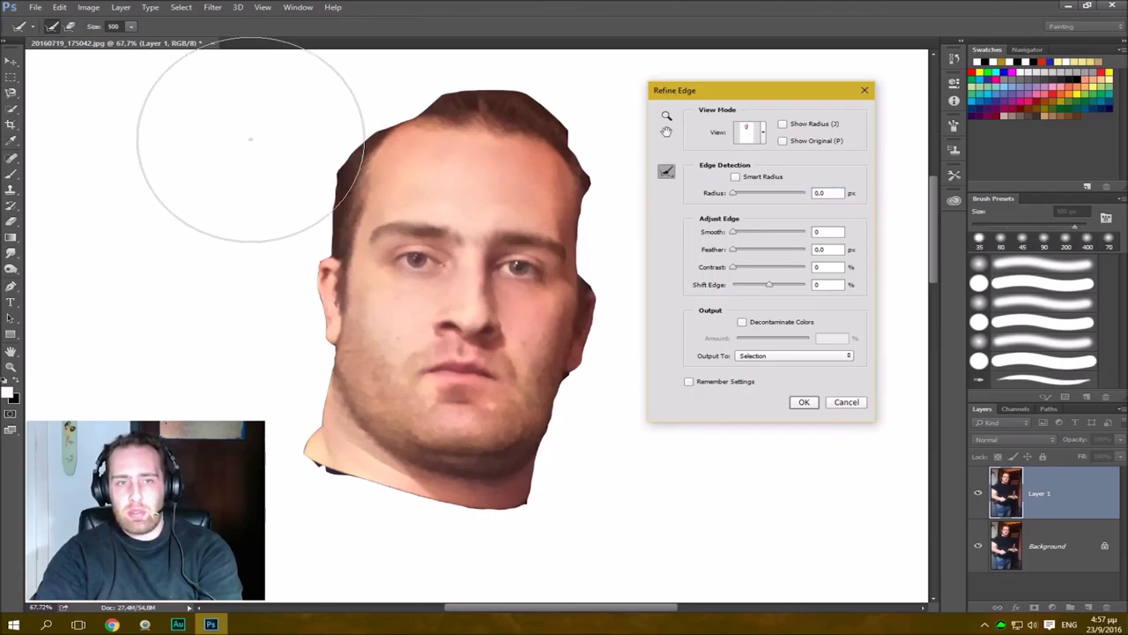
{"action": "mouse_move", "coordinate": [398, 99]}
{"action": "left_mouse_down"}
{"action": "mouse_move", "coordinate": [528, 96]}
{"action": "mouse_move", "coordinate": [608, 280]}
{"action": "mouse_move", "coordinate": [589, 300]}
{"action": "left_mouse_up"}
{"action": "left_click_drag", "start_coordinate": [327, 138], "coordinate": [317, 131]}
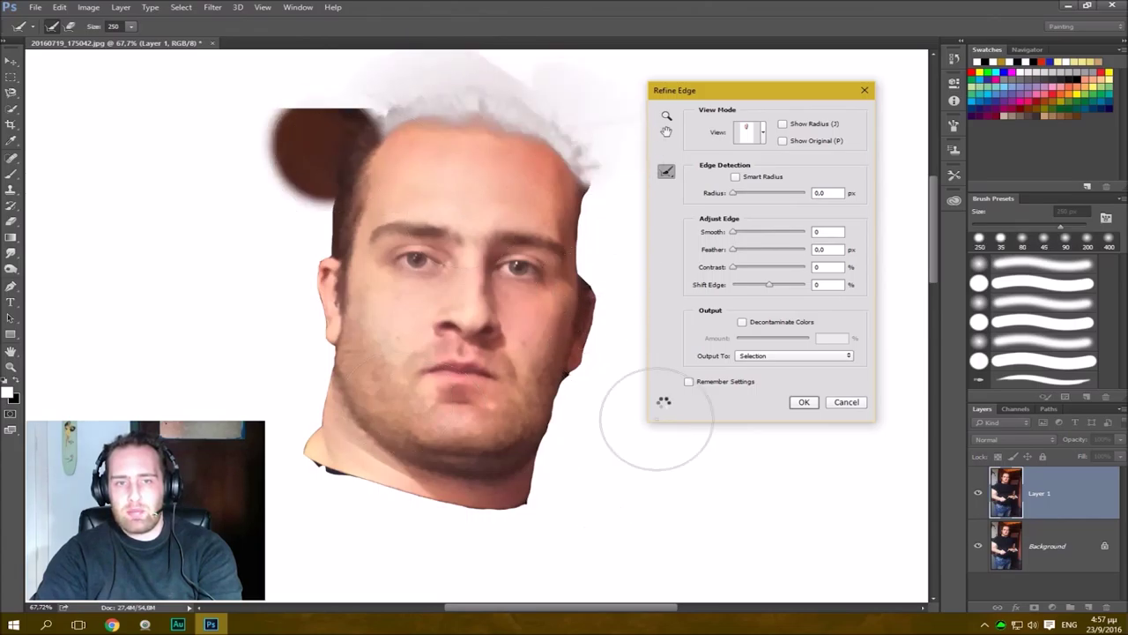
{"action": "left_click_drag", "start_coordinate": [608, 219], "coordinate": [605, 176]}
{"action": "key", "text": "Return"}
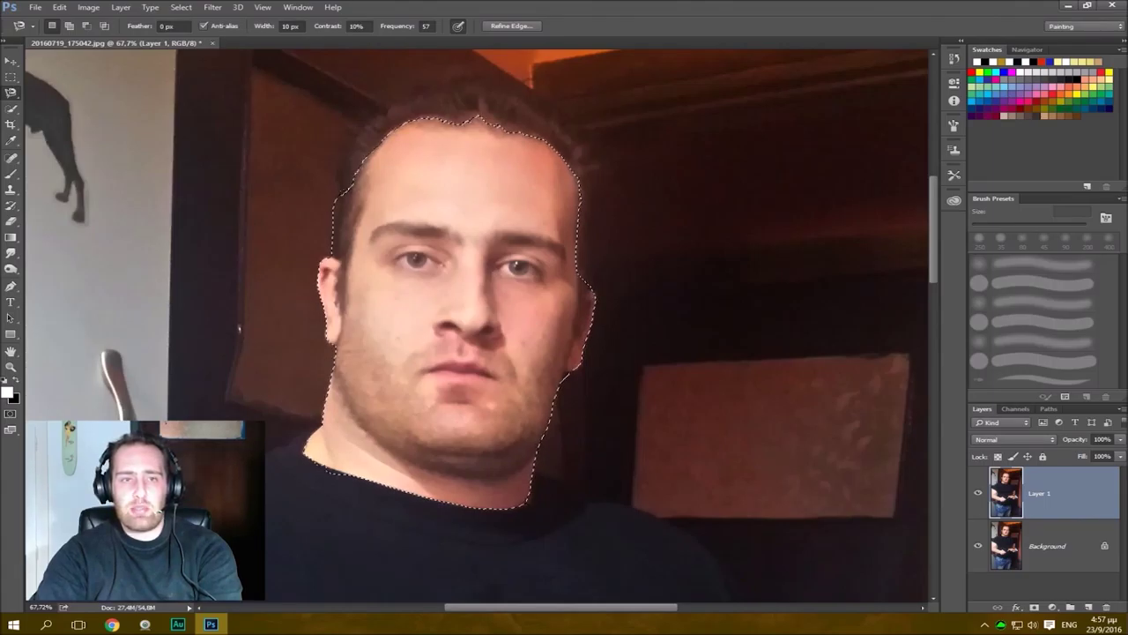
Add the man's hair to the head selection with the Quick Selection tool and subtract the surrounding background.
{"action": "key", "text": "w"}
{"action": "mouse_move", "coordinate": [520, 121]}
{"action": "left_mouse_down"}
{"action": "mouse_move", "coordinate": [439, 104]}
{"action": "mouse_move", "coordinate": [388, 125]}
{"action": "mouse_move", "coordinate": [352, 167]}
{"action": "mouse_move", "coordinate": [572, 139]}
{"action": "left_mouse_up"}
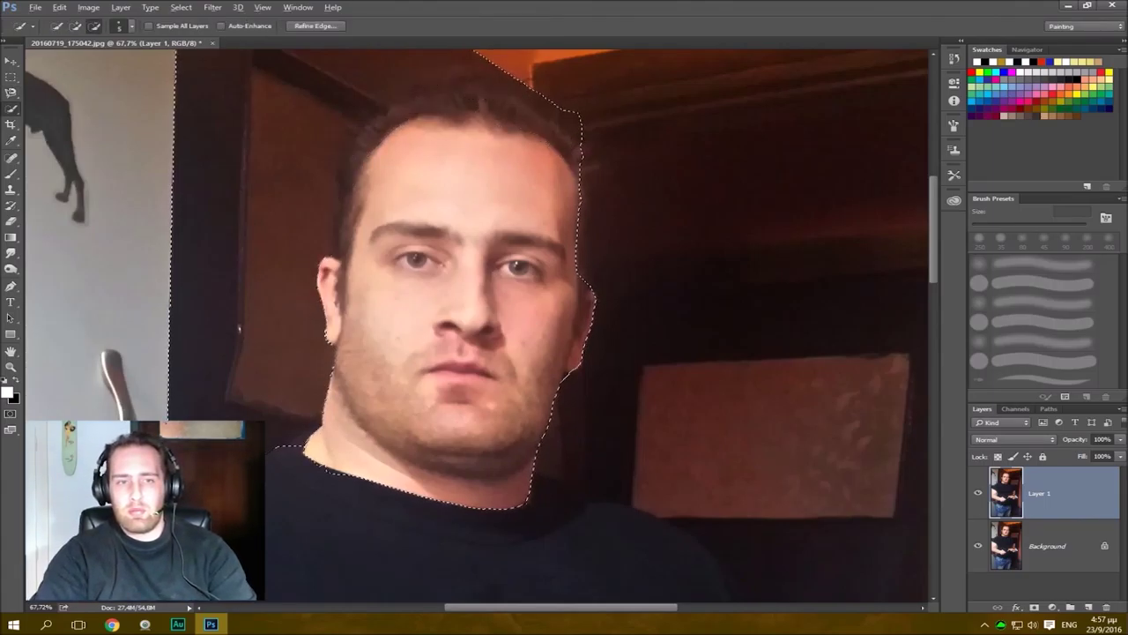
{"action": "mouse_move", "coordinate": [282, 233]}
{"action": "left_mouse_down"}
{"action": "mouse_move", "coordinate": [290, 107]}
{"action": "mouse_move", "coordinate": [294, 173]}
{"action": "mouse_move", "coordinate": [319, 141]}
{"action": "mouse_move", "coordinate": [342, 181]}
{"action": "mouse_move", "coordinate": [374, 123]}
{"action": "mouse_move", "coordinate": [430, 71]}
{"action": "left_mouse_up"}
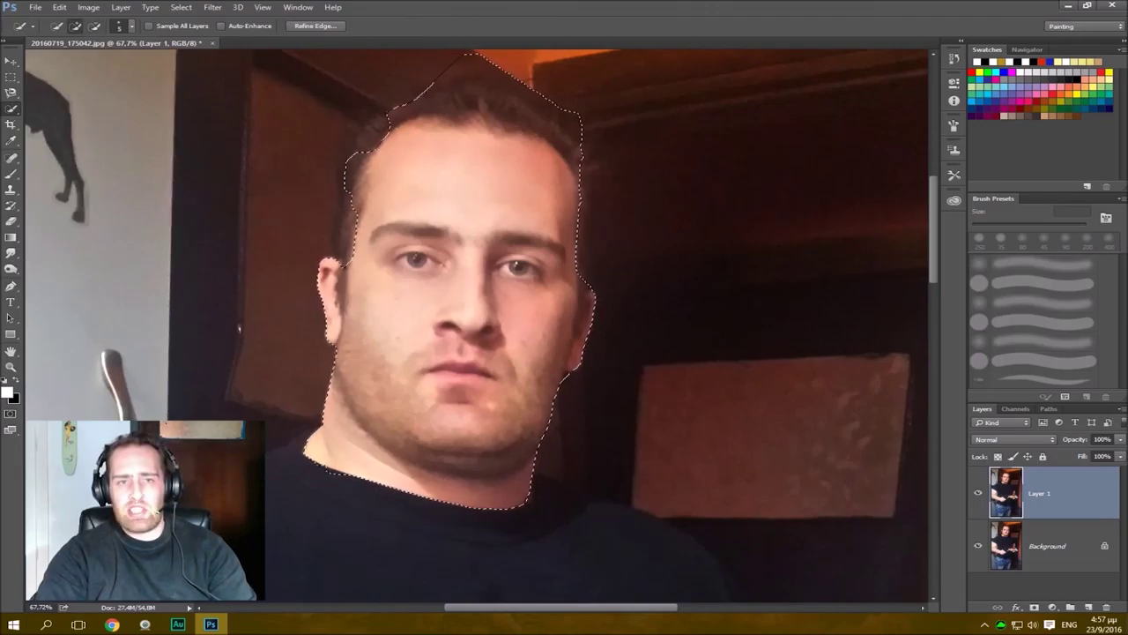
{"action": "left_click_drag", "start_coordinate": [386, 130], "coordinate": [372, 134]}
{"action": "left_click_drag", "start_coordinate": [439, 74], "coordinate": [474, 65]}
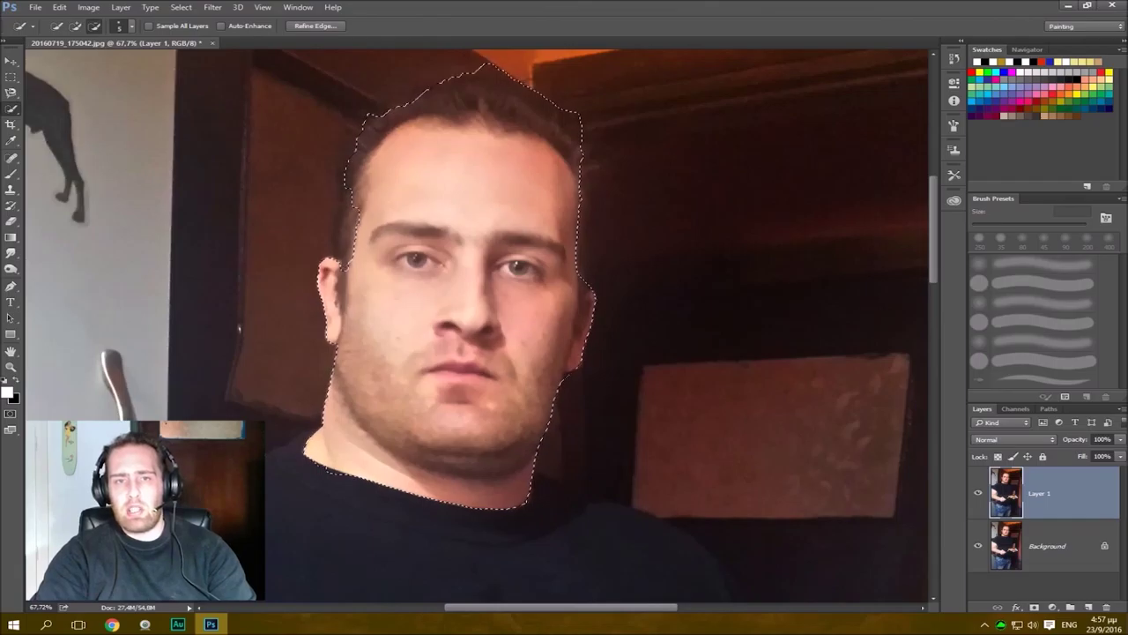
Brush along the hair outline of the head selection in Refine Edge with a 250 px brush and output it as a selection.
{"action": "key", "text": "ctrl+alt+r"}
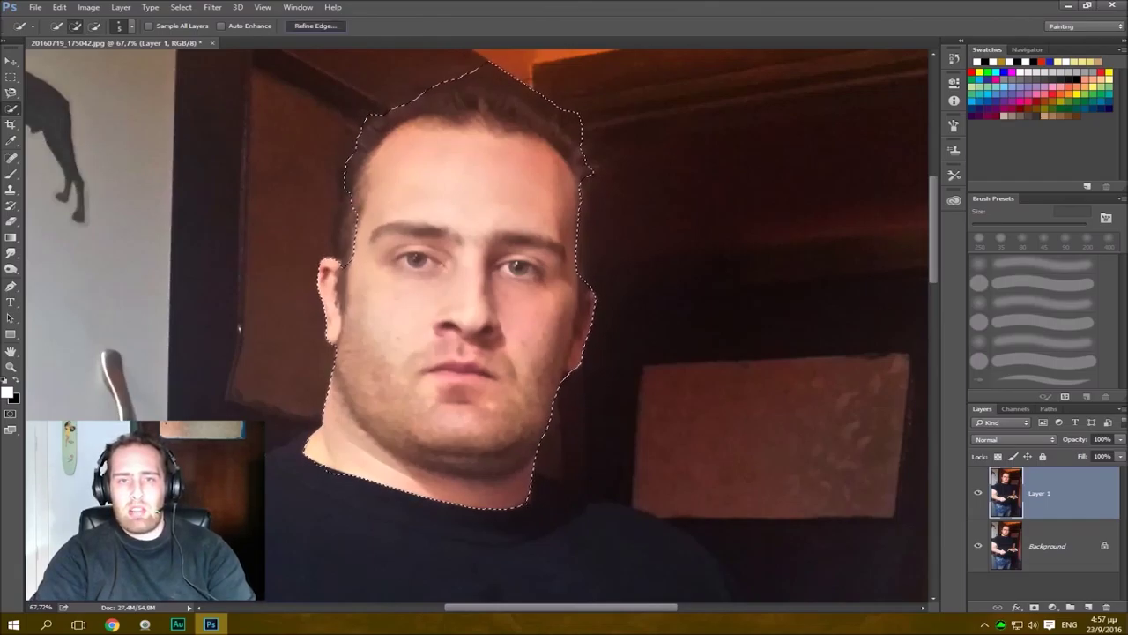
{"action": "mouse_move", "coordinate": [541, 111]}
{"action": "left_mouse_down"}
{"action": "mouse_move", "coordinate": [526, 82]}
{"action": "mouse_move", "coordinate": [482, 69]}
{"action": "mouse_move", "coordinate": [406, 78]}
{"action": "mouse_move", "coordinate": [346, 103]}
{"action": "mouse_move", "coordinate": [270, 212]}
{"action": "left_mouse_up"}
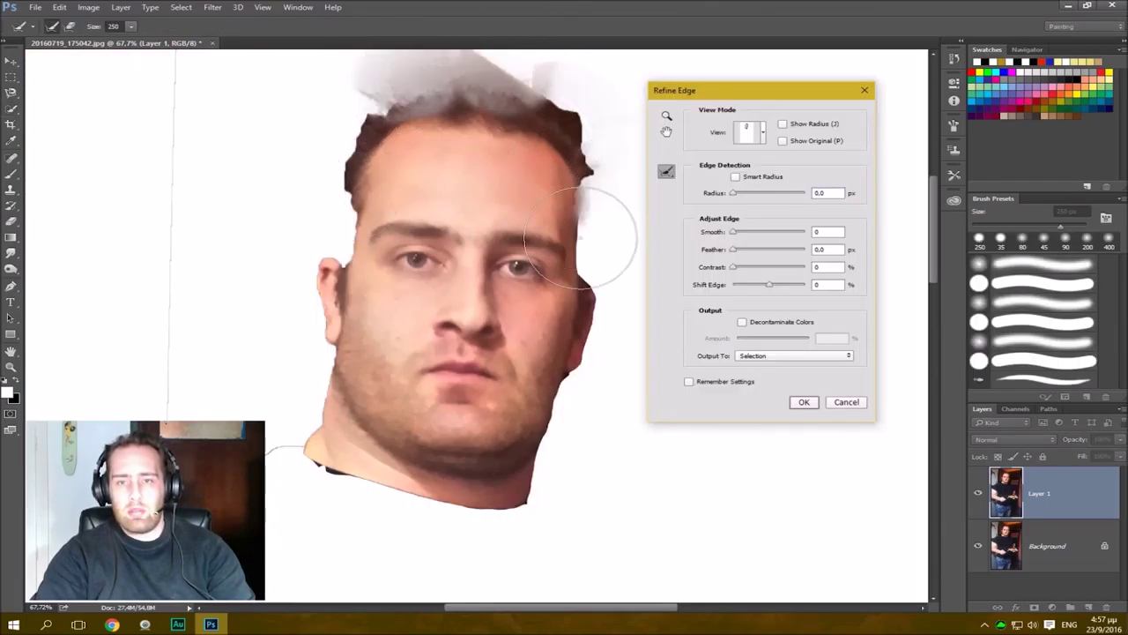
{"action": "key", "text": "Return"}
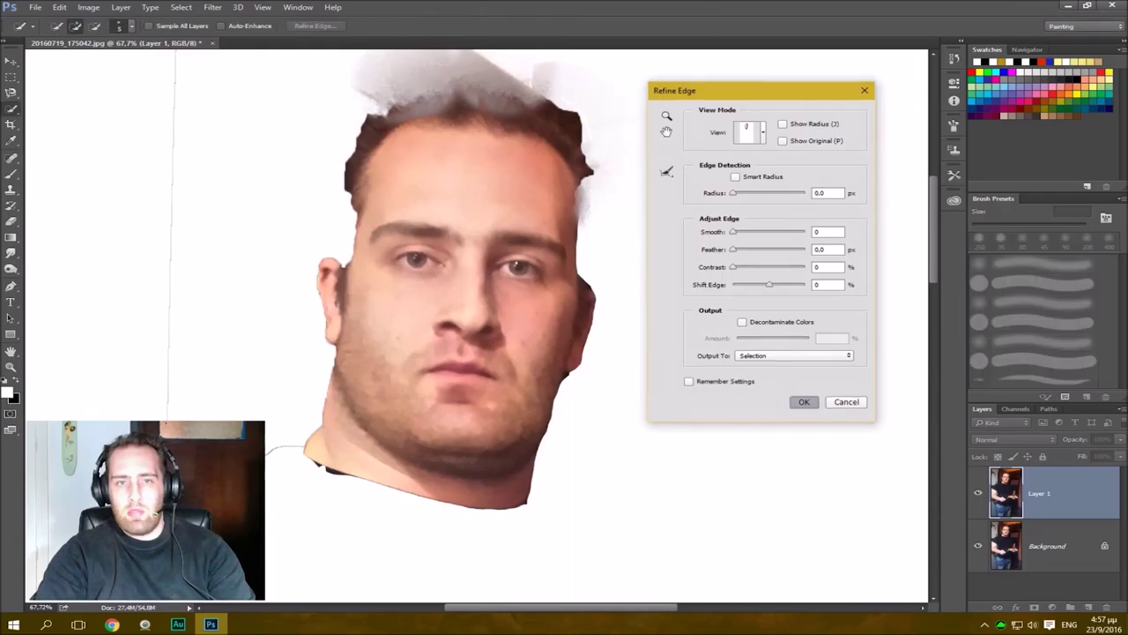
{"action": "left_click_drag", "start_coordinate": [471, 104], "coordinate": [405, 171]}
{"action": "scroll", "coordinate": [528, 136], "scroll_direction": "up", "scroll_amount": 5}
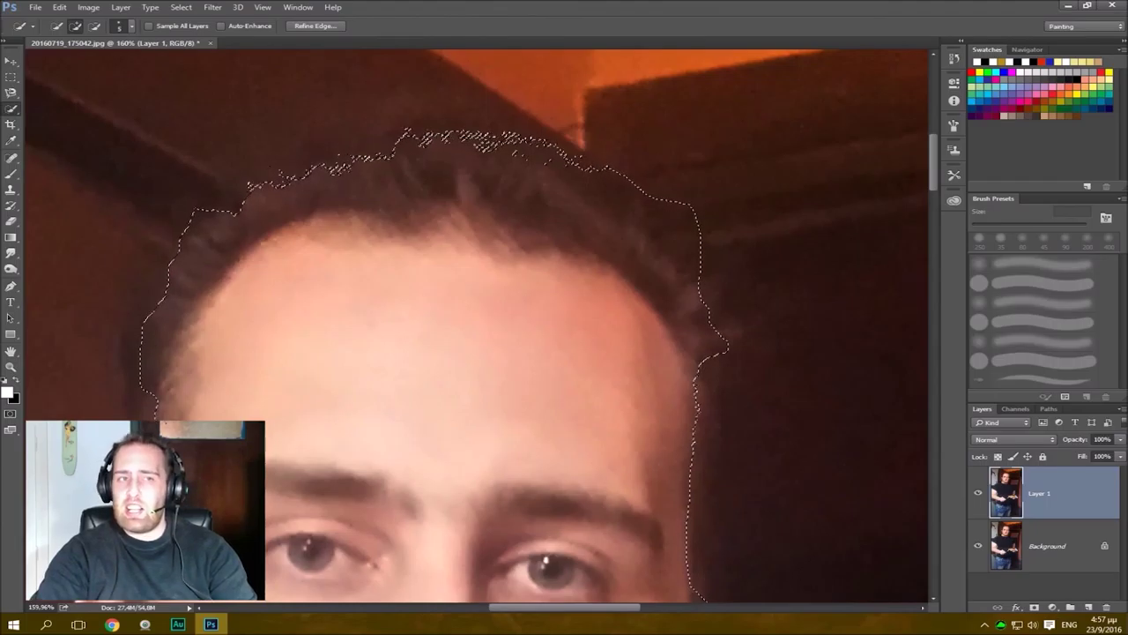
Hide Layer 1 and the Background and paste a copy of the refined head selection onto a new layer.
{"action": "key", "text": "v"}
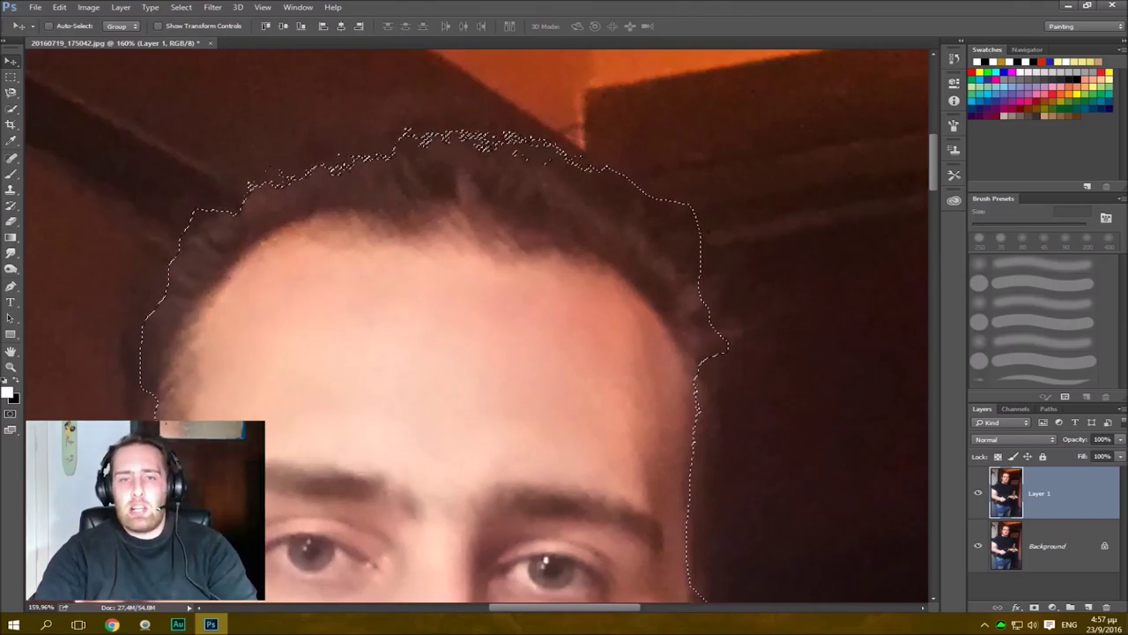
{"action": "left_click_drag", "start_coordinate": [560, 362], "coordinate": [432, 275]}
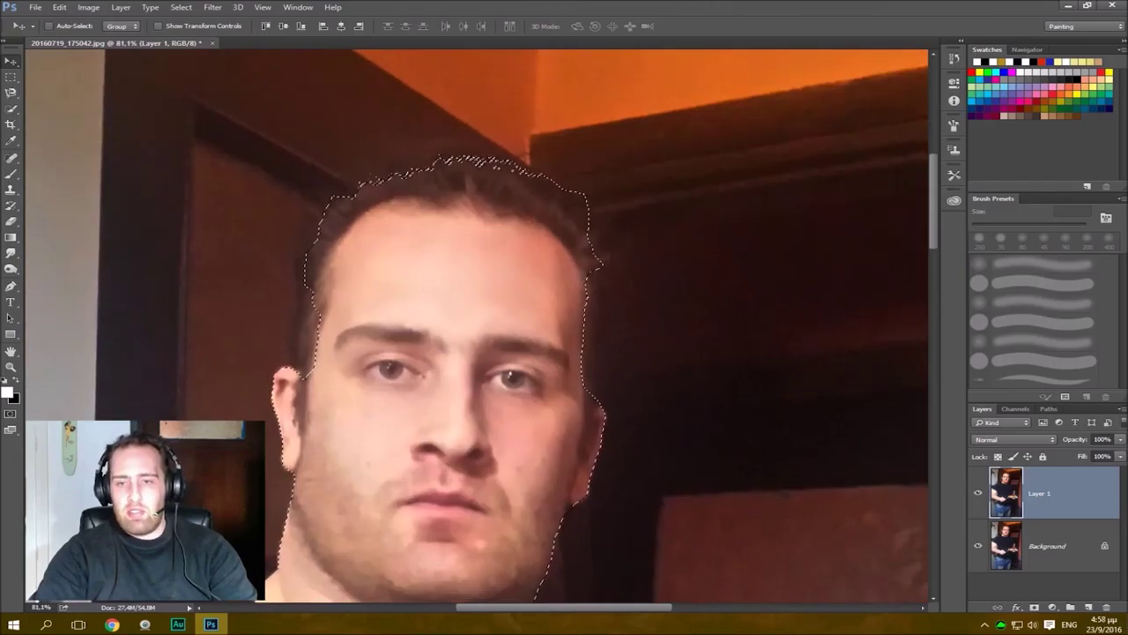
{"action": "key", "text": "ctrl+d"}
{"action": "left_click_drag", "start_coordinate": [977, 493], "coordinate": [978, 546]}
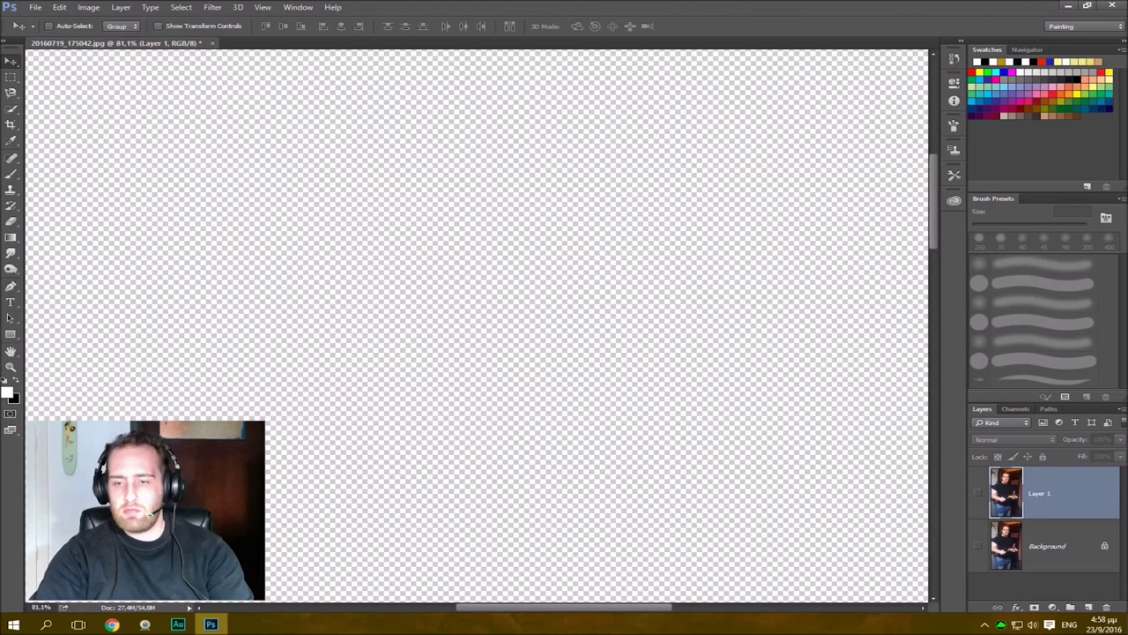
{"action": "left_click", "coordinate": [1069, 607]}
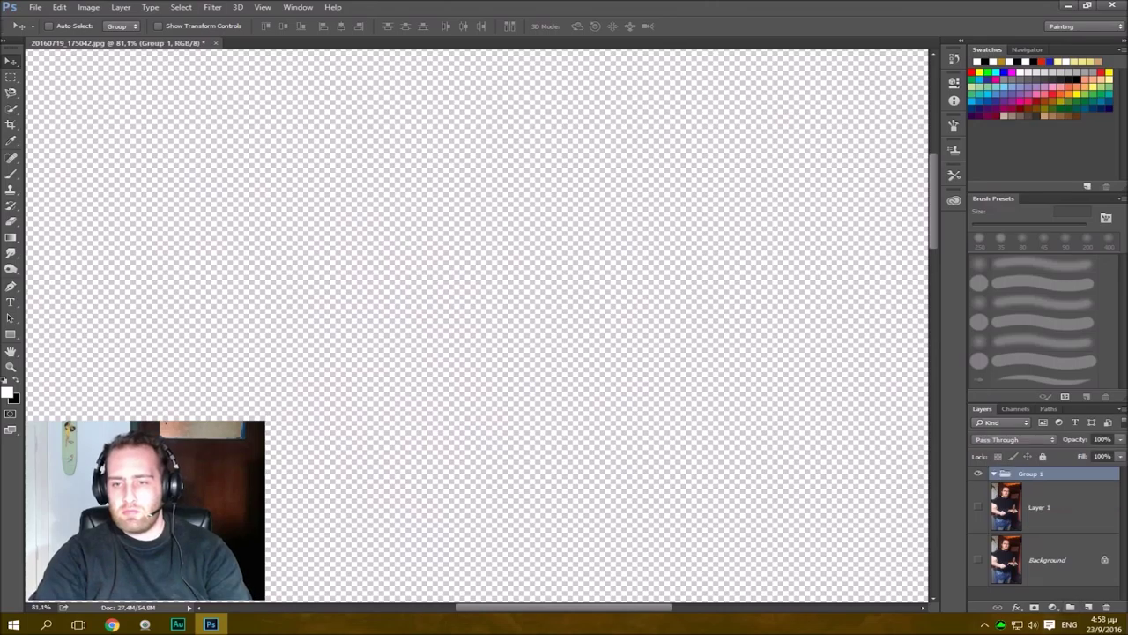
{"action": "key", "text": "ctrl+z"}
{"action": "left_click", "coordinate": [1088, 608]}
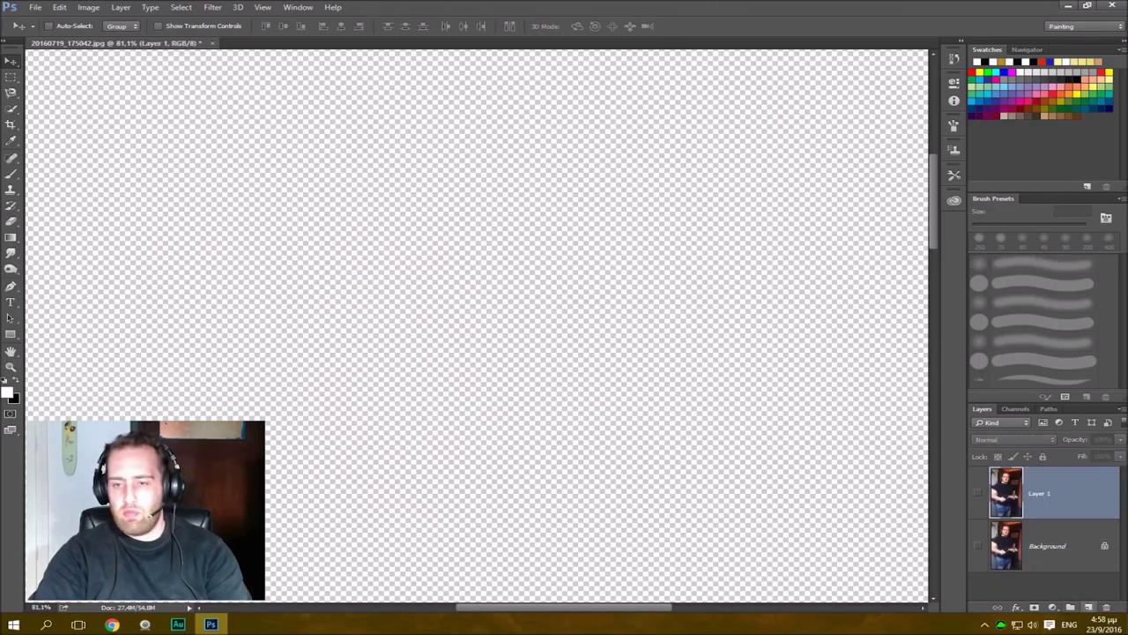
{"action": "key", "text": "ctrl+v"}
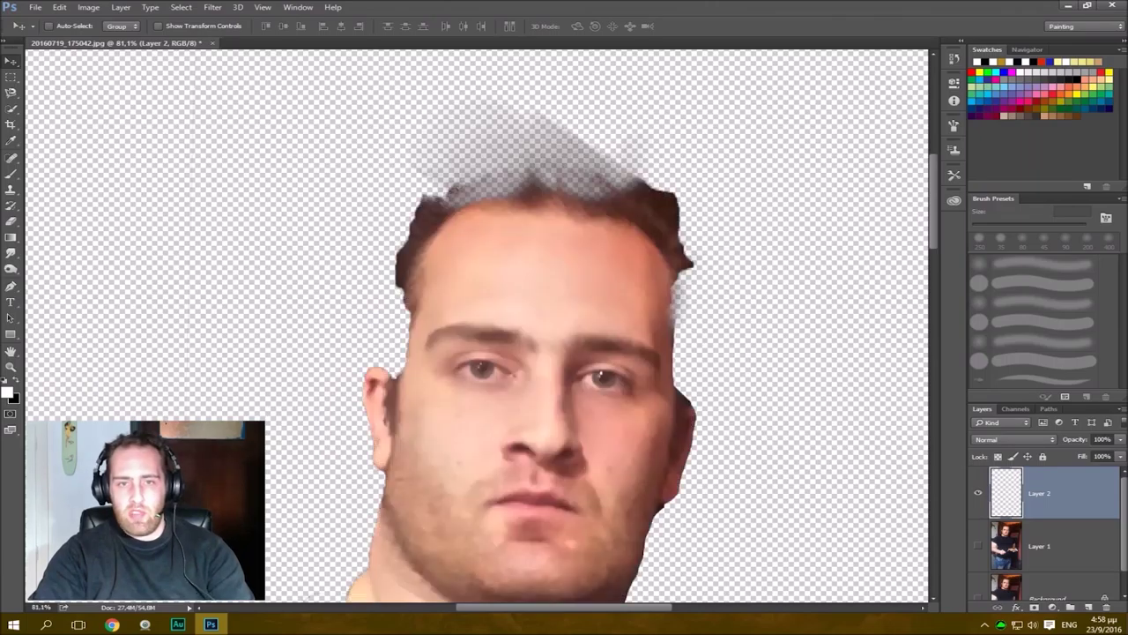
Move the refined head cutout on the canvas, inspect its hair edge up close and delete its layer.
{"action": "left_click_drag", "start_coordinate": [534, 304], "coordinate": [483, 337]}
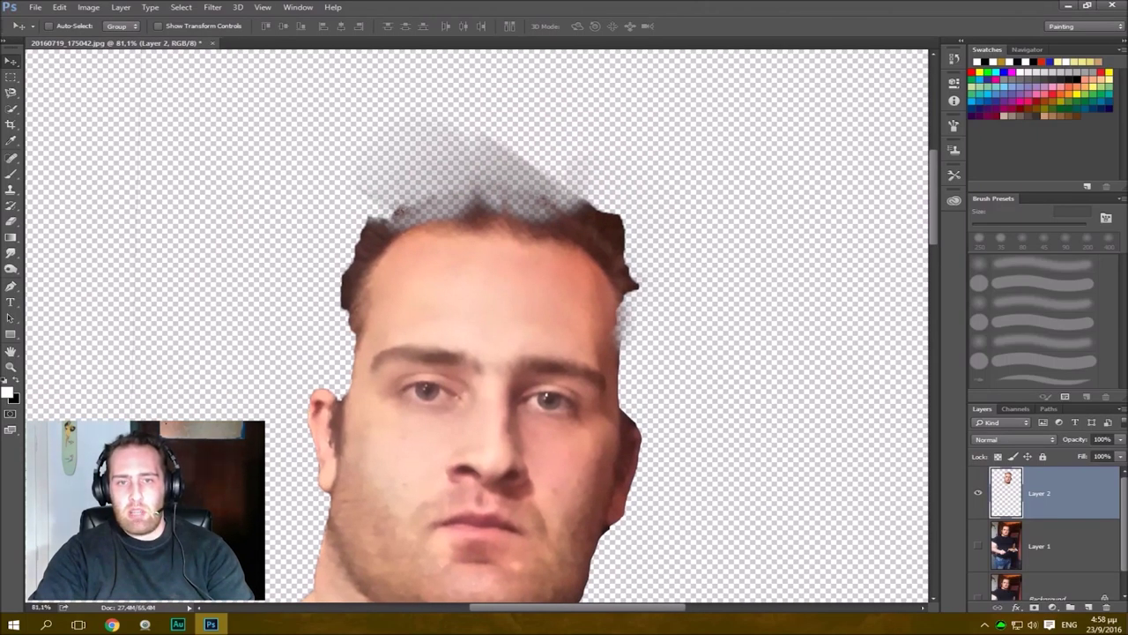
{"action": "left_click_drag", "start_coordinate": [355, 205], "coordinate": [409, 168]}
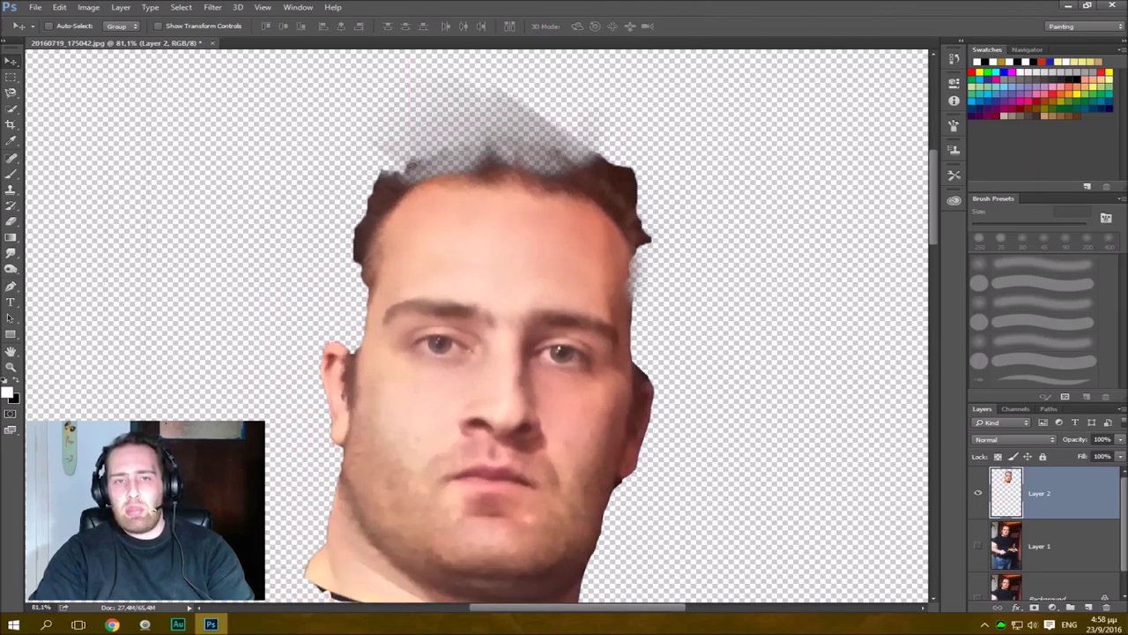
{"action": "scroll", "coordinate": [470, 151], "scroll_direction": "up", "scroll_amount": 4}
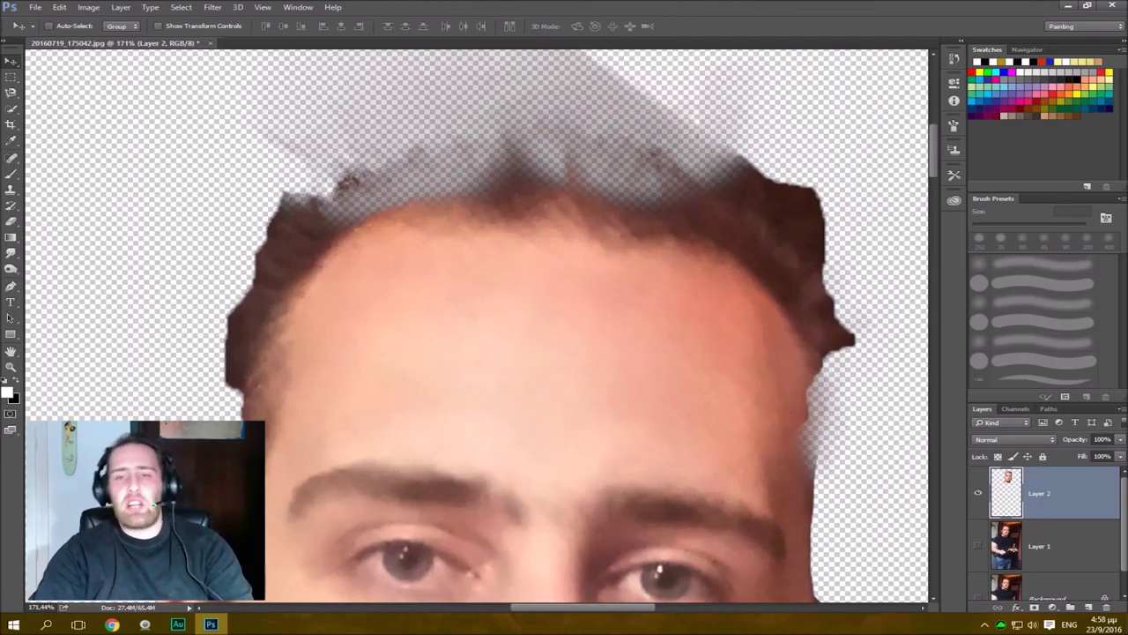
{"action": "key", "text": "Delete"}
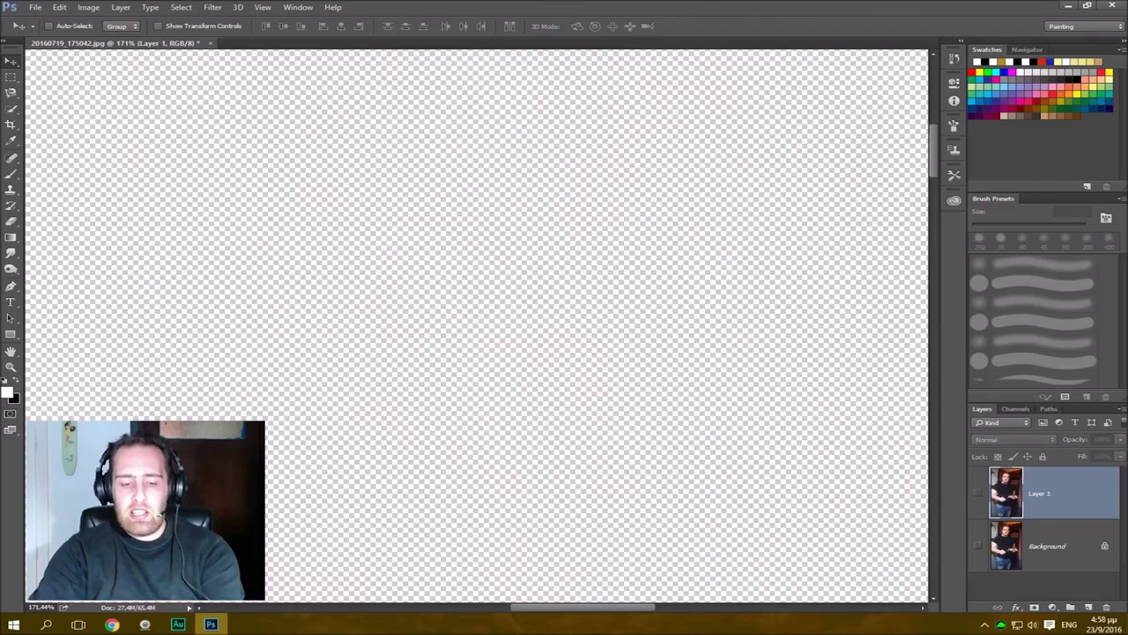
Show Layer 1 and the Background again with the whole photo in view, and activate the Quick Selection tool.
{"action": "key", "text": "ctrl+0"}
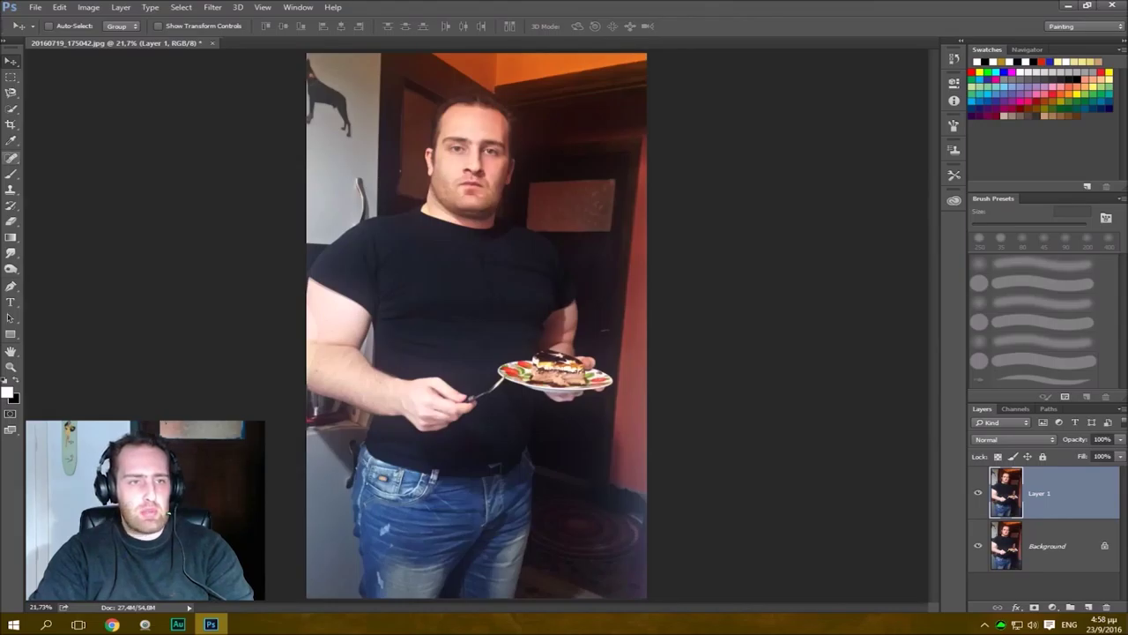
{"action": "left_click", "coordinate": [10, 91]}
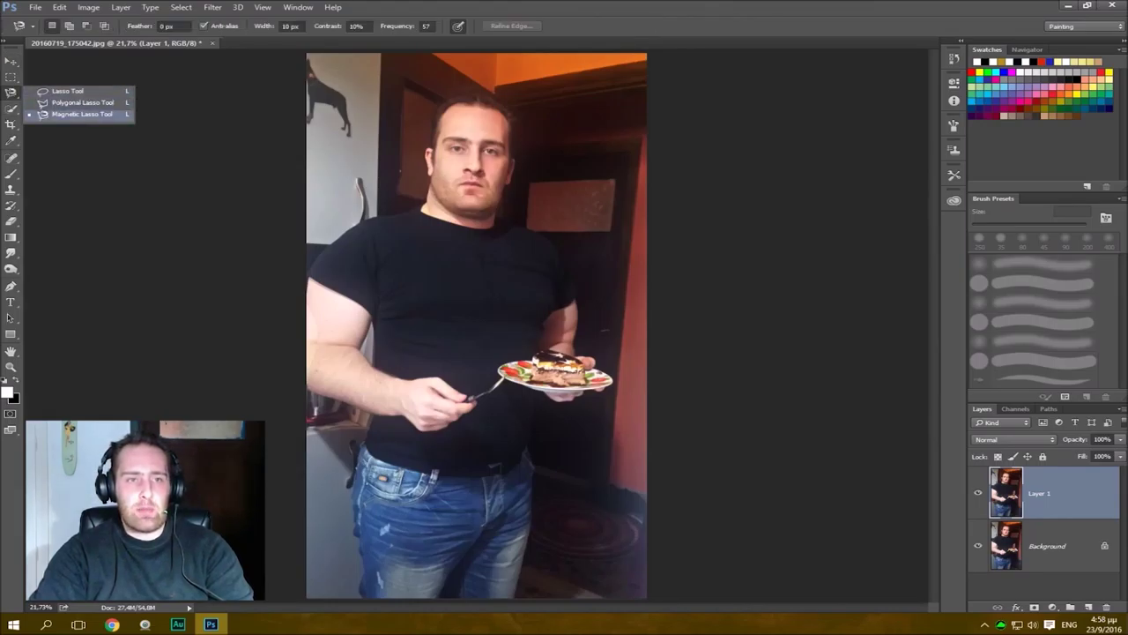
{"action": "left_click", "coordinate": [82, 113]}
{"action": "left_click", "coordinate": [10, 108]}
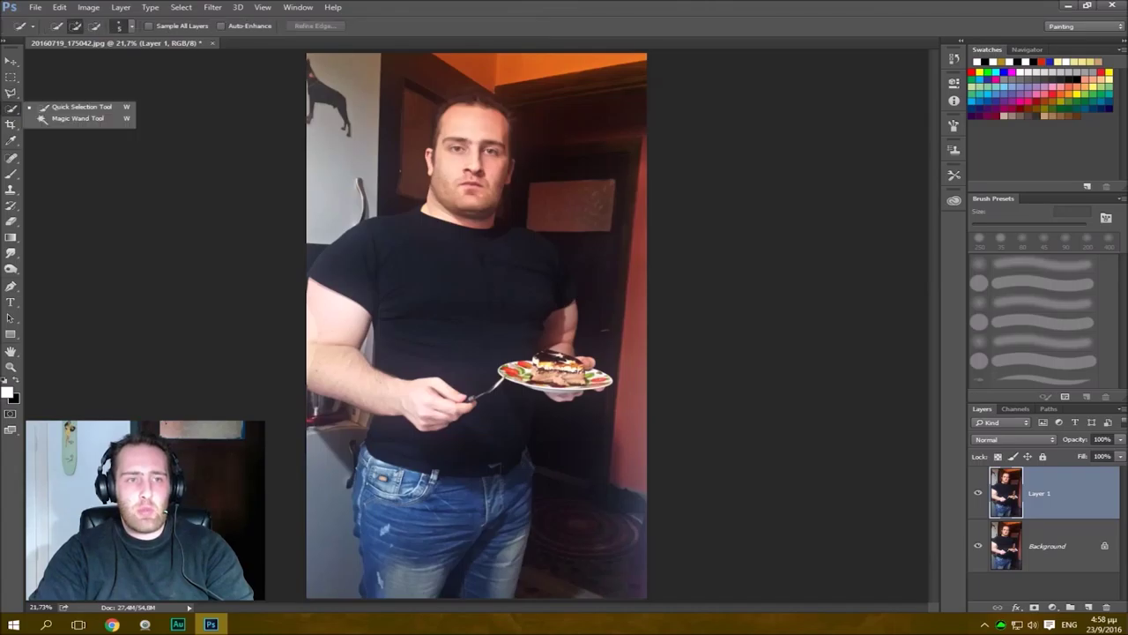
{"action": "left_click", "coordinate": [82, 108]}
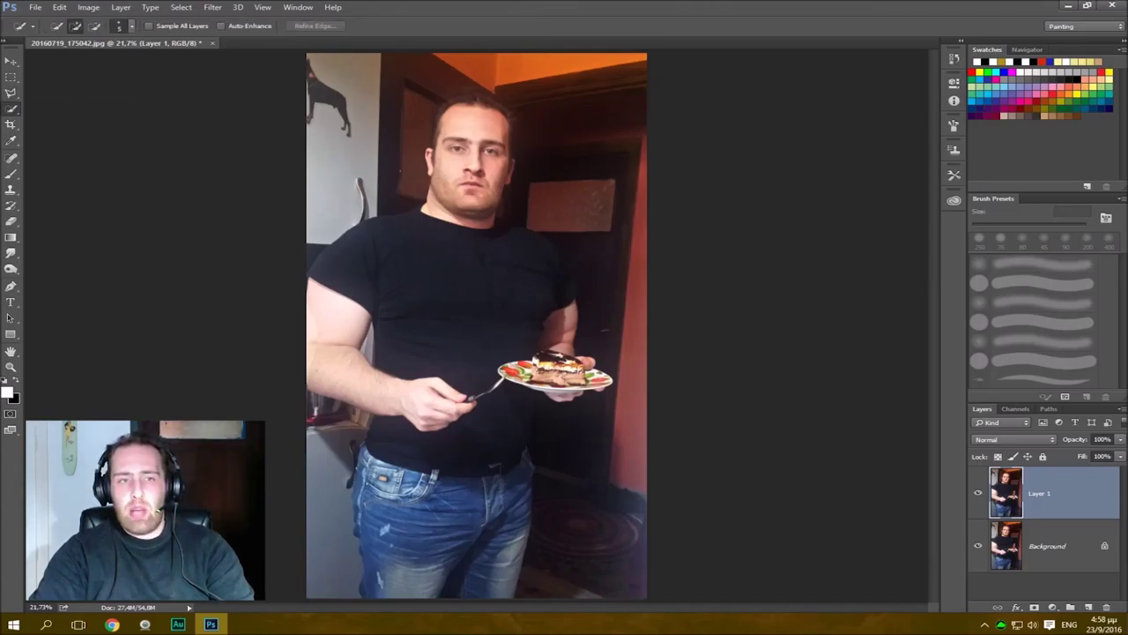
Select the iris of the eye on the photo's left with a 5 px Quick Selection brush and extend the selection around the eye and eyebrow.
{"action": "scroll", "coordinate": [476, 166], "scroll_direction": "up", "scroll_amount": 8}
{"action": "left_click_drag", "start_coordinate": [476, 165], "coordinate": [450, 263]}
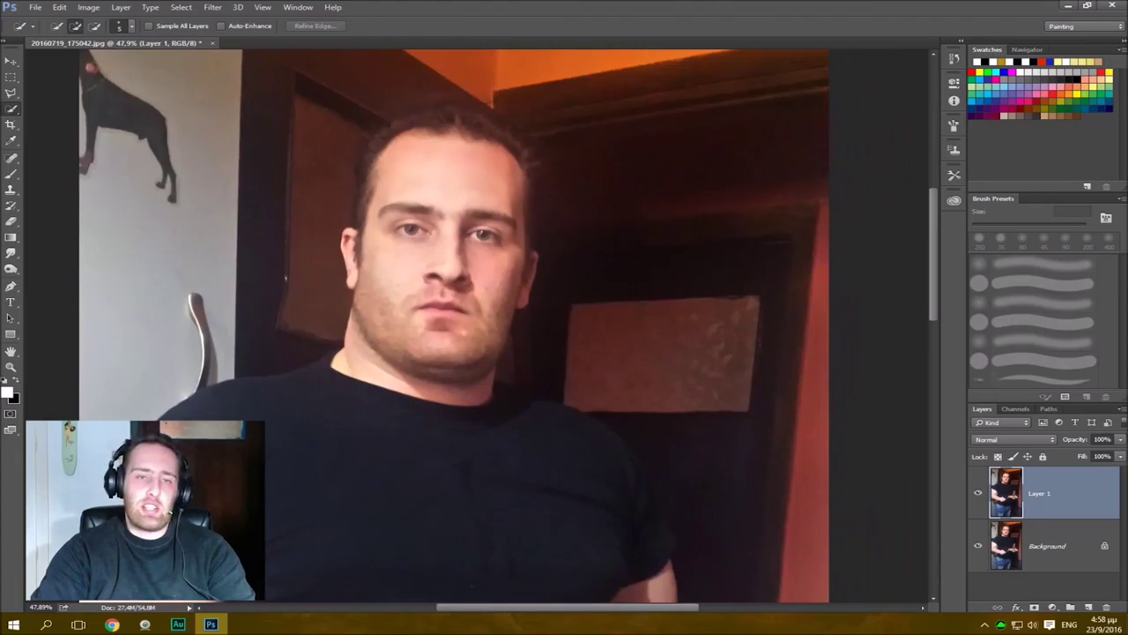
{"action": "scroll", "coordinate": [410, 263], "scroll_direction": "up", "scroll_amount": 6}
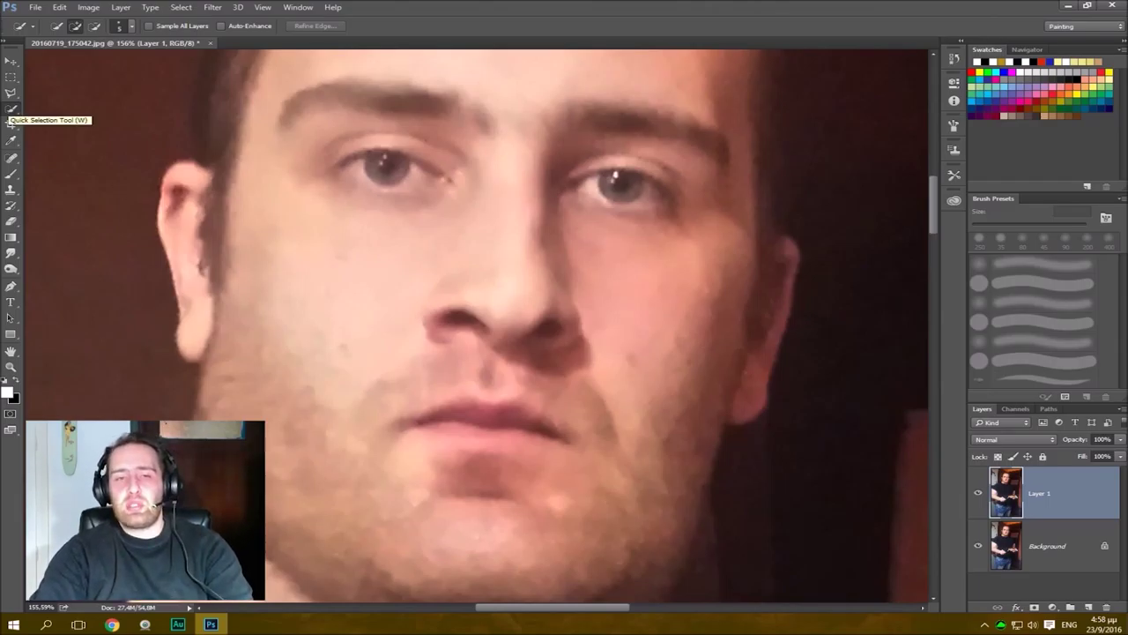
{"action": "scroll", "coordinate": [379, 113], "scroll_direction": "up", "scroll_amount": 5}
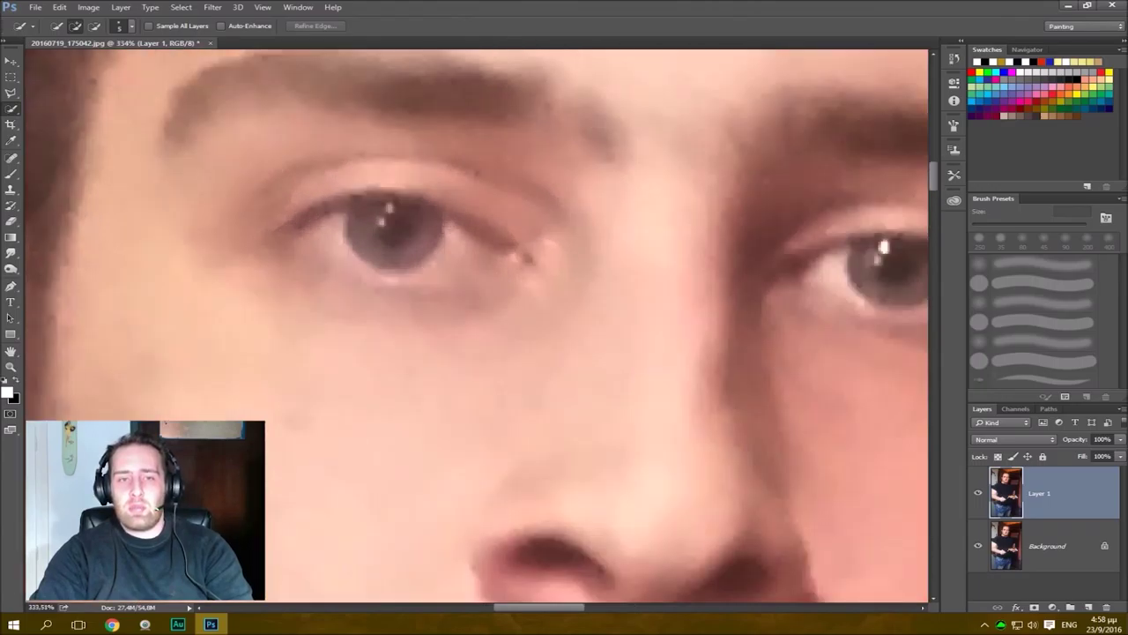
{"action": "left_click", "coordinate": [393, 234]}
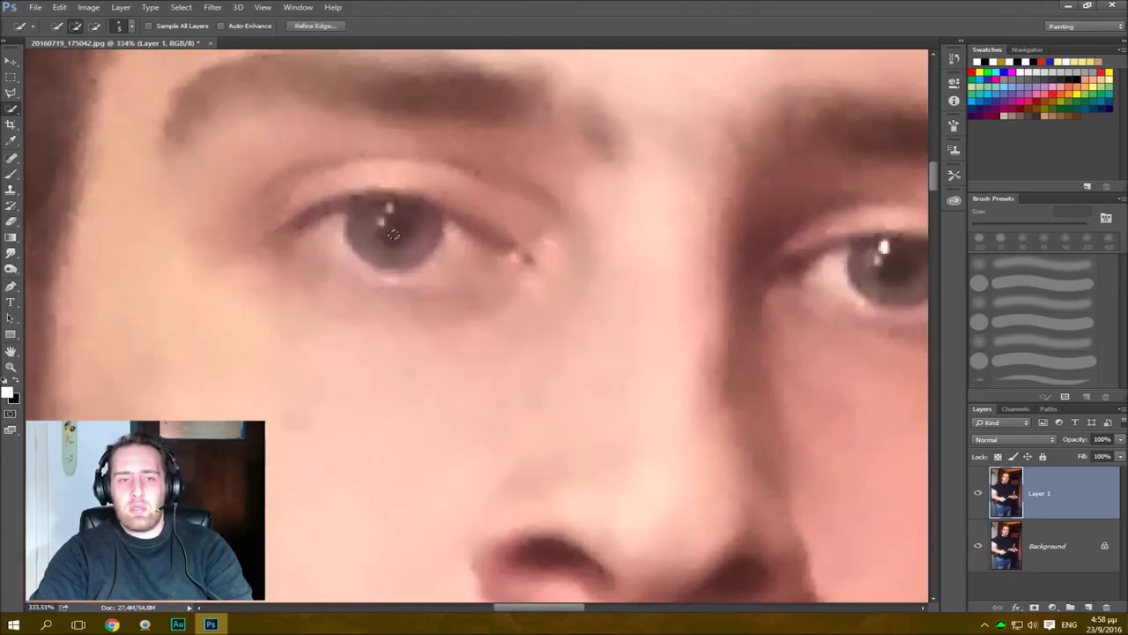
{"action": "mouse_move", "coordinate": [393, 234]}
{"action": "left_mouse_down"}
{"action": "mouse_move", "coordinate": [412, 249]}
{"action": "mouse_move", "coordinate": [425, 219]}
{"action": "left_mouse_up"}
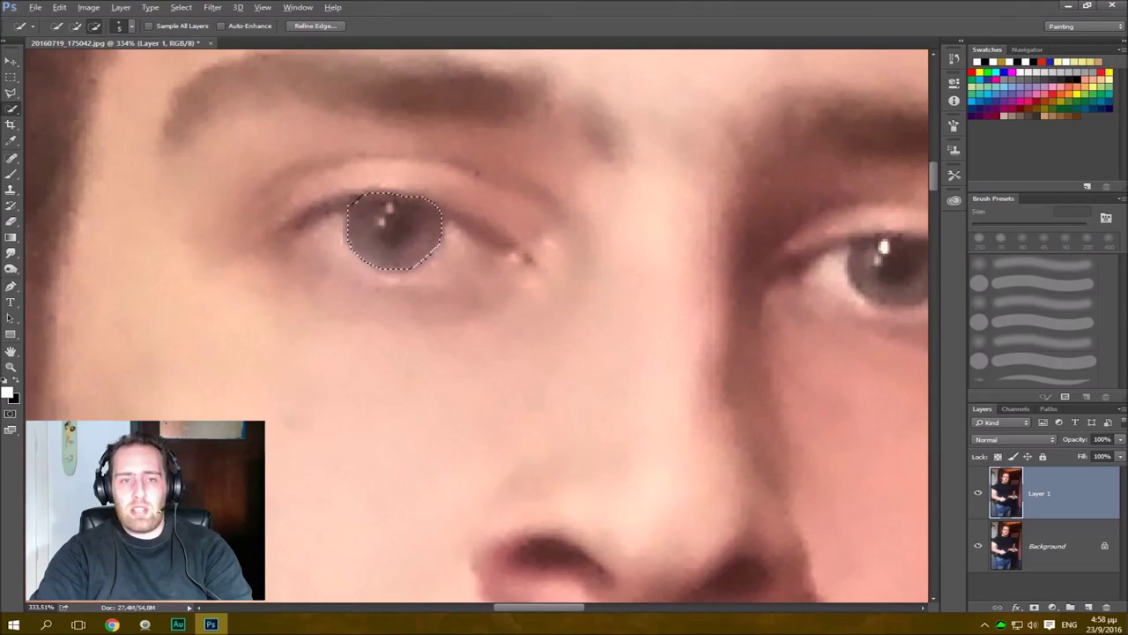
{"action": "left_click_drag", "start_coordinate": [389, 220], "coordinate": [372, 232]}
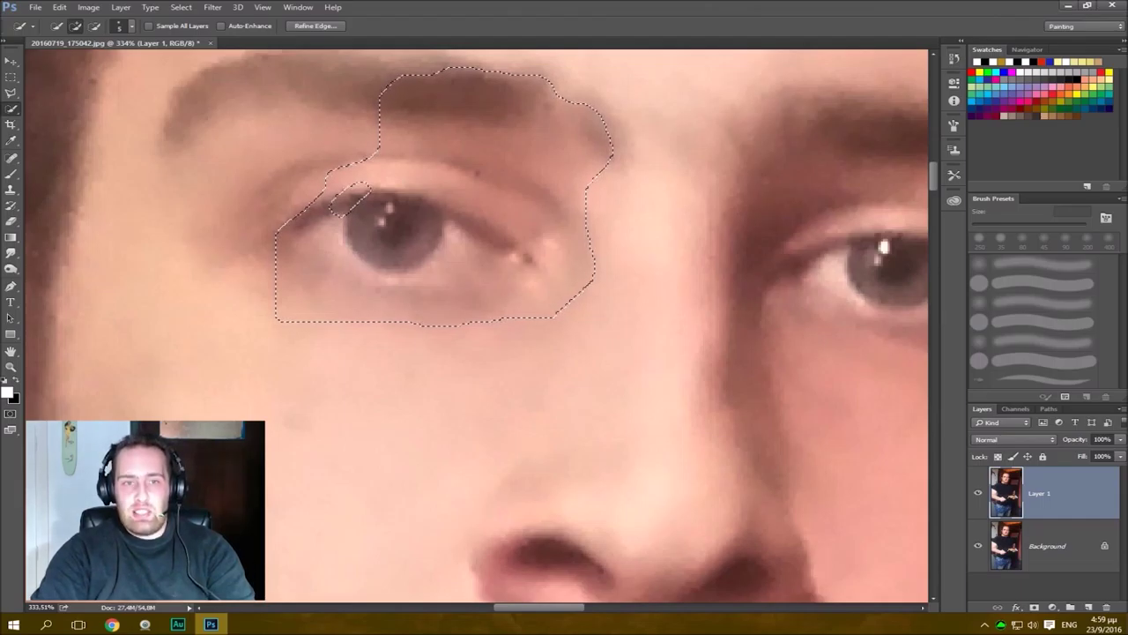
Subtract the eyebrow and the skin around the eye from the selection with a 25 px Quick Selection brush.
{"action": "key", "text": "alt"}
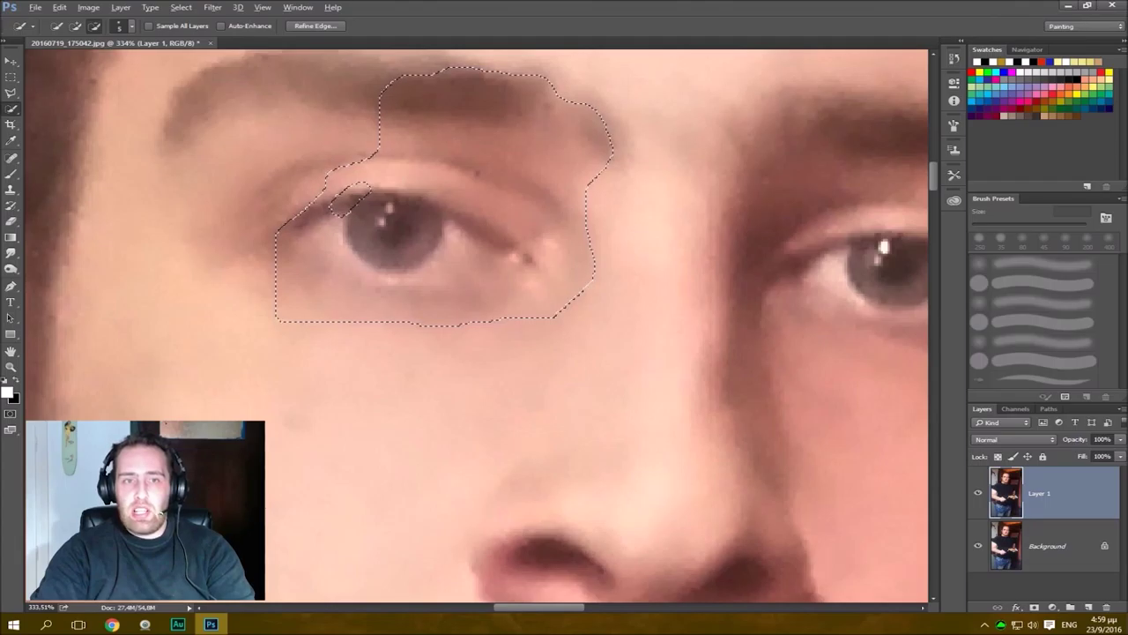
{"action": "key", "text": "alt"}
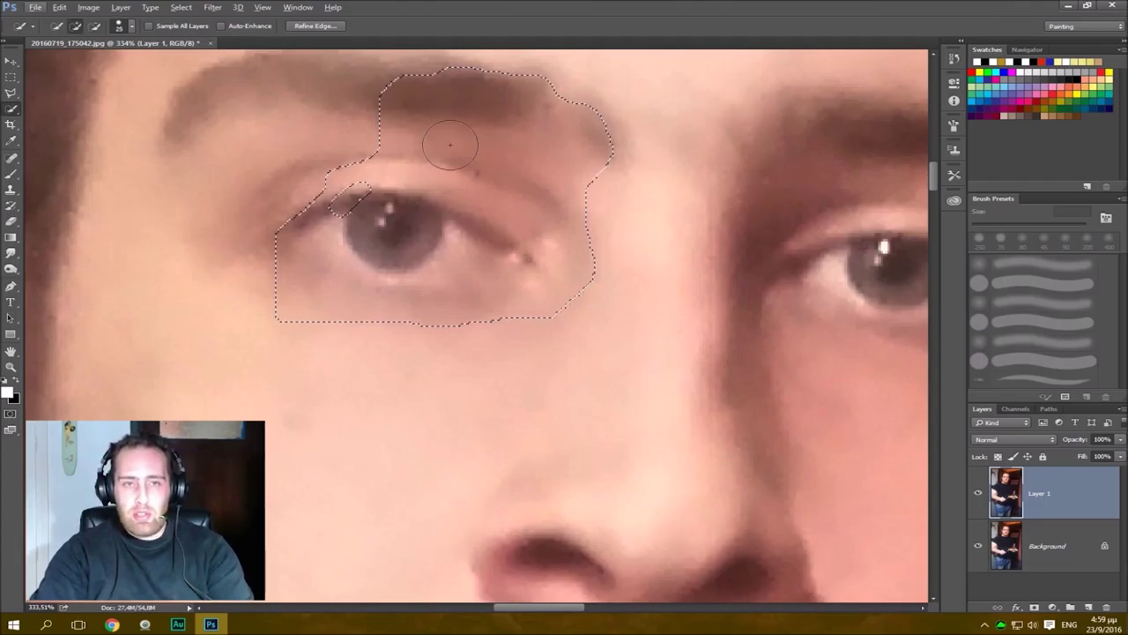
{"action": "key", "text": "alt"}
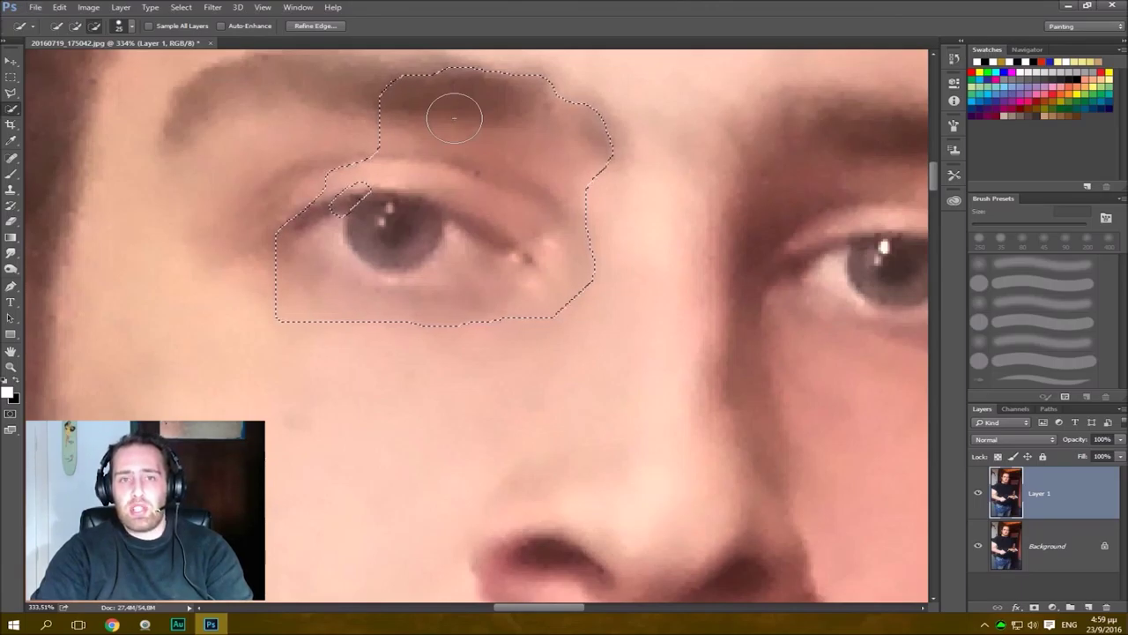
{"action": "mouse_move", "coordinate": [463, 82]}
{"action": "left_mouse_down"}
{"action": "mouse_move", "coordinate": [606, 116]}
{"action": "mouse_move", "coordinate": [639, 159]}
{"action": "left_mouse_up"}
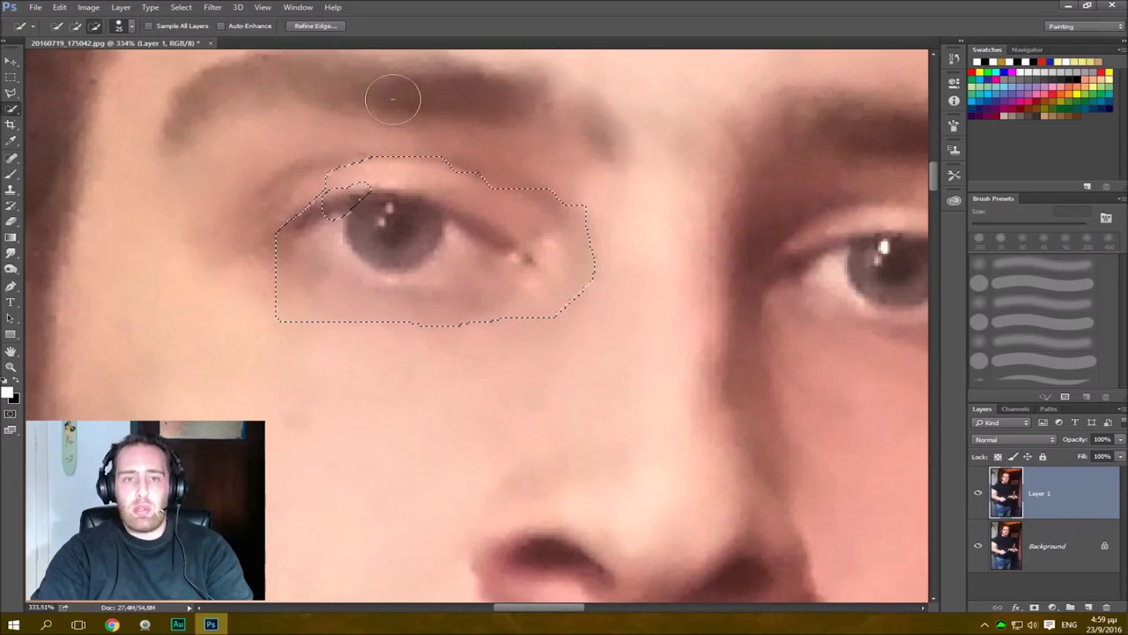
{"action": "mouse_move", "coordinate": [566, 185]}
{"action": "left_mouse_down"}
{"action": "mouse_move", "coordinate": [568, 274]}
{"action": "mouse_move", "coordinate": [347, 305]}
{"action": "mouse_move", "coordinate": [245, 222]}
{"action": "mouse_move", "coordinate": [285, 307]}
{"action": "left_mouse_up"}
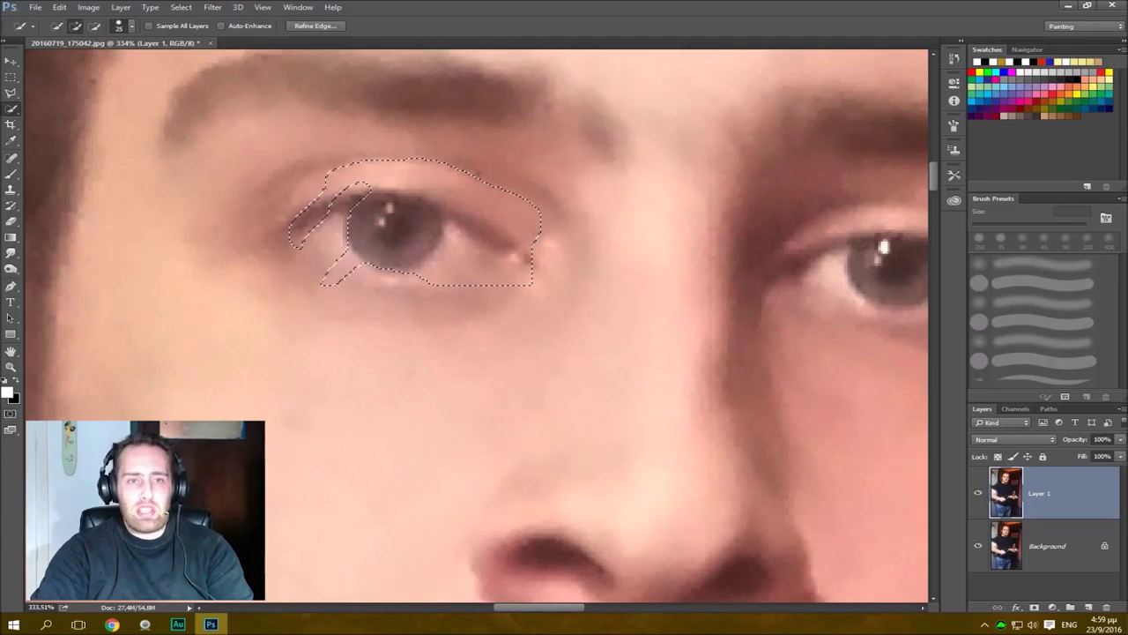
Add the eyelid and eyebrow area to the eye selection, trim it back to around the iris, and deselect.
{"action": "mouse_move", "coordinate": [431, 160]}
{"action": "left_mouse_down"}
{"action": "mouse_move", "coordinate": [372, 176]}
{"action": "mouse_move", "coordinate": [334, 124]}
{"action": "mouse_move", "coordinate": [455, 111]}
{"action": "mouse_move", "coordinate": [530, 124]}
{"action": "mouse_move", "coordinate": [556, 145]}
{"action": "mouse_move", "coordinate": [442, 107]}
{"action": "mouse_move", "coordinate": [252, 139]}
{"action": "mouse_move", "coordinate": [346, 111]}
{"action": "mouse_move", "coordinate": [318, 181]}
{"action": "mouse_move", "coordinate": [338, 193]}
{"action": "mouse_move", "coordinate": [407, 146]}
{"action": "mouse_move", "coordinate": [348, 121]}
{"action": "mouse_move", "coordinate": [324, 240]}
{"action": "mouse_move", "coordinate": [379, 244]}
{"action": "mouse_move", "coordinate": [435, 229]}
{"action": "mouse_move", "coordinate": [418, 251]}
{"action": "mouse_move", "coordinate": [373, 251]}
{"action": "left_mouse_up"}
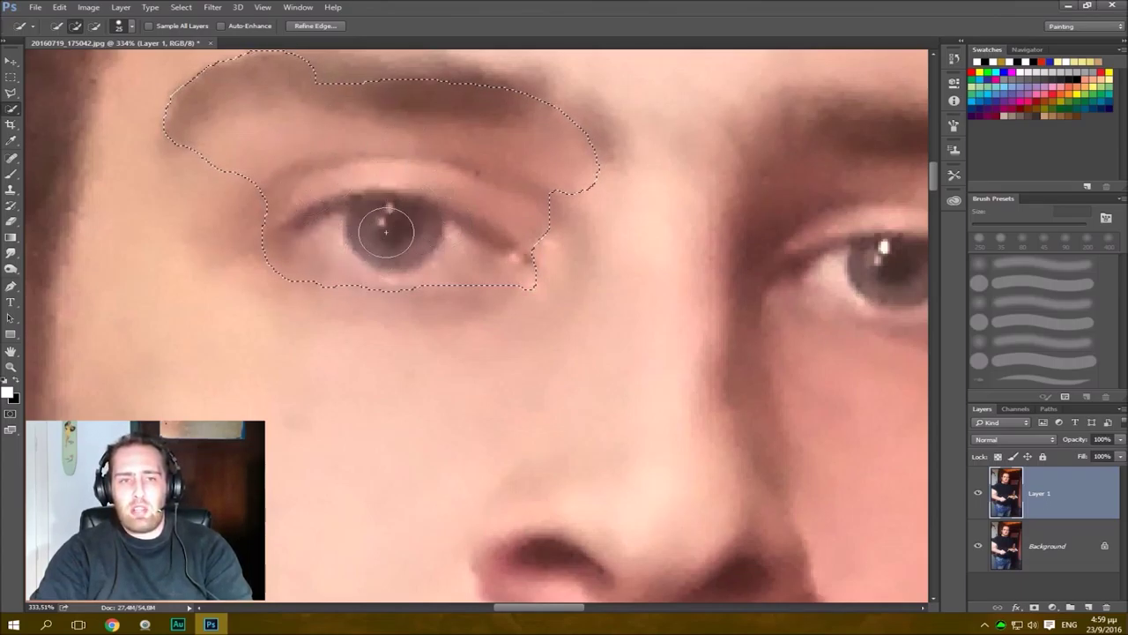
{"action": "key", "text": "alt"}
{"action": "mouse_move", "coordinate": [275, 106]}
{"action": "left_mouse_down"}
{"action": "mouse_move", "coordinate": [196, 102]}
{"action": "mouse_move", "coordinate": [276, 81]}
{"action": "mouse_move", "coordinate": [260, 82]}
{"action": "mouse_move", "coordinate": [224, 137]}
{"action": "mouse_move", "coordinate": [415, 91]}
{"action": "mouse_move", "coordinate": [536, 140]}
{"action": "mouse_move", "coordinate": [523, 119]}
{"action": "mouse_move", "coordinate": [562, 116]}
{"action": "mouse_move", "coordinate": [564, 202]}
{"action": "mouse_move", "coordinate": [465, 311]}
{"action": "mouse_move", "coordinate": [313, 304]}
{"action": "mouse_move", "coordinate": [262, 204]}
{"action": "mouse_move", "coordinate": [345, 107]}
{"action": "mouse_move", "coordinate": [293, 199]}
{"action": "mouse_move", "coordinate": [280, 255]}
{"action": "mouse_move", "coordinate": [373, 117]}
{"action": "mouse_move", "coordinate": [466, 168]}
{"action": "mouse_move", "coordinate": [486, 281]}
{"action": "mouse_move", "coordinate": [343, 175]}
{"action": "left_mouse_up"}
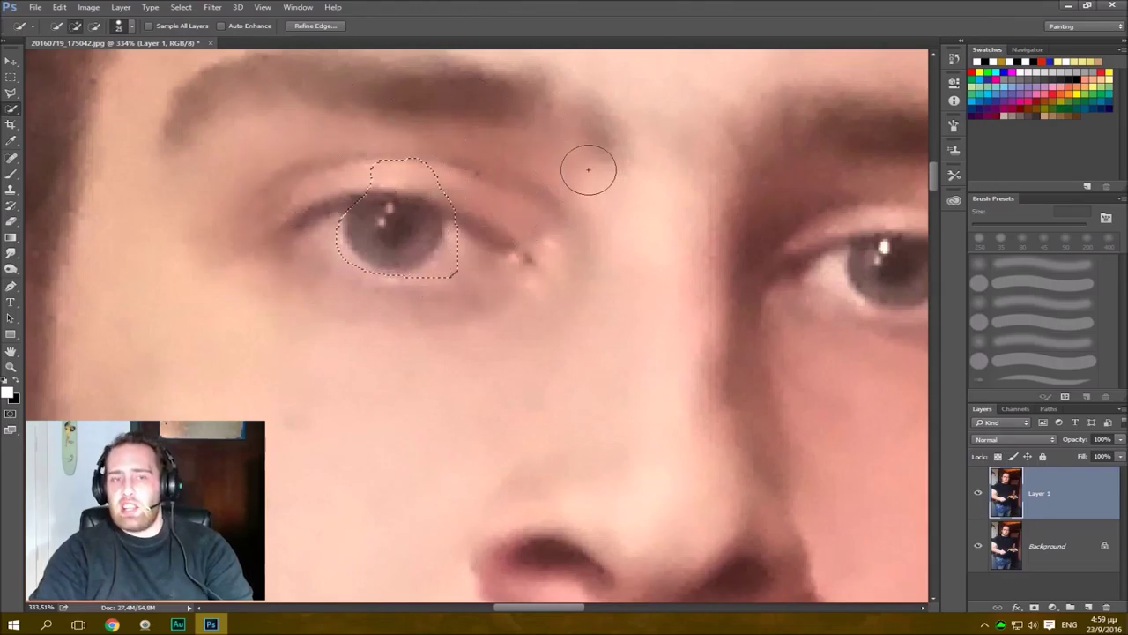
{"action": "key", "text": "ctrl+d"}
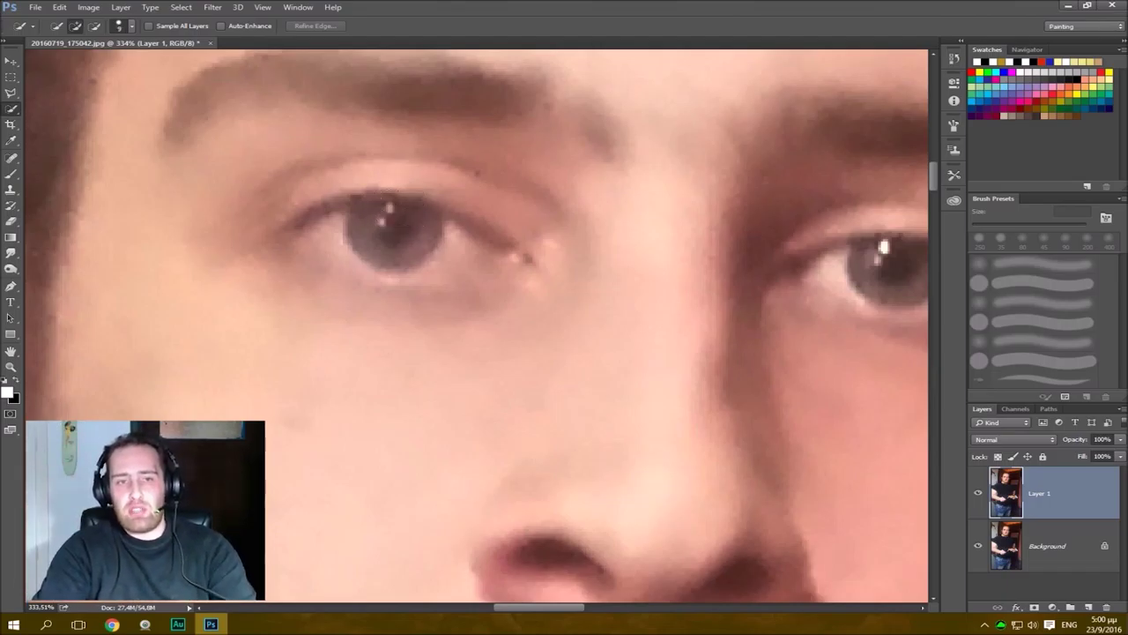
Select the irises of both eyes with a 9 px Quick Selection brush, trimming the selection to the iris edges.
{"action": "mouse_move", "coordinate": [379, 234]}
{"action": "left_mouse_down"}
{"action": "mouse_move", "coordinate": [411, 245]}
{"action": "mouse_move", "coordinate": [425, 231]}
{"action": "left_mouse_up"}
{"action": "left_click", "coordinate": [354, 193], "text": "alt"}
{"action": "left_click_drag", "start_coordinate": [427, 243], "coordinate": [353, 268]}
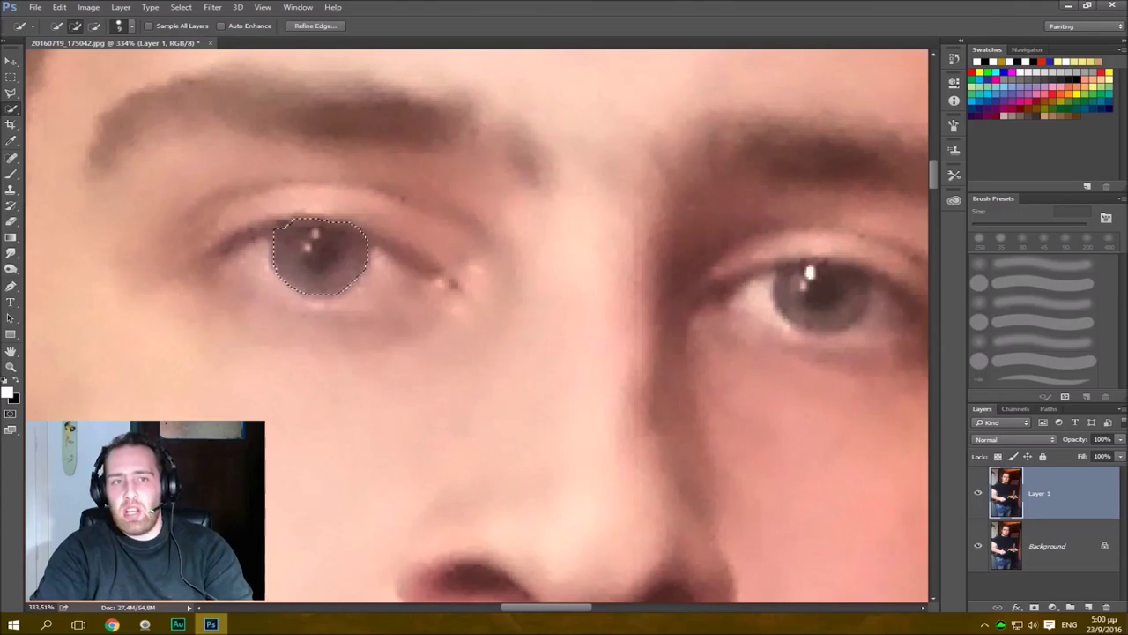
{"action": "left_click_drag", "start_coordinate": [493, 291], "coordinate": [419, 293]}
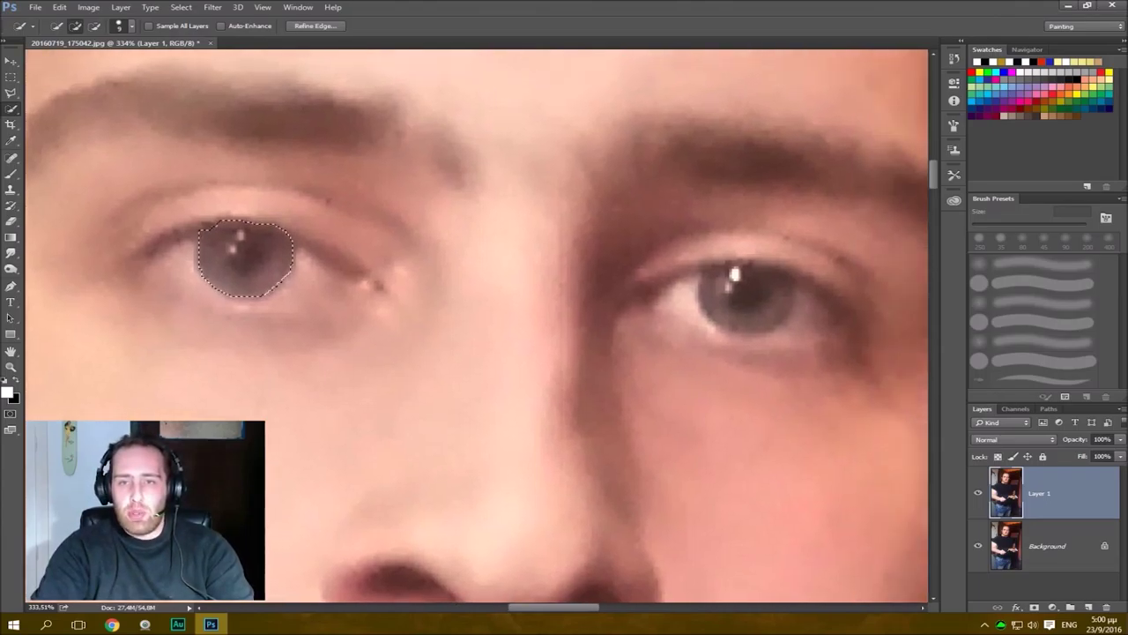
{"action": "left_click_drag", "start_coordinate": [750, 287], "coordinate": [718, 272]}
{"action": "key", "text": "alt"}
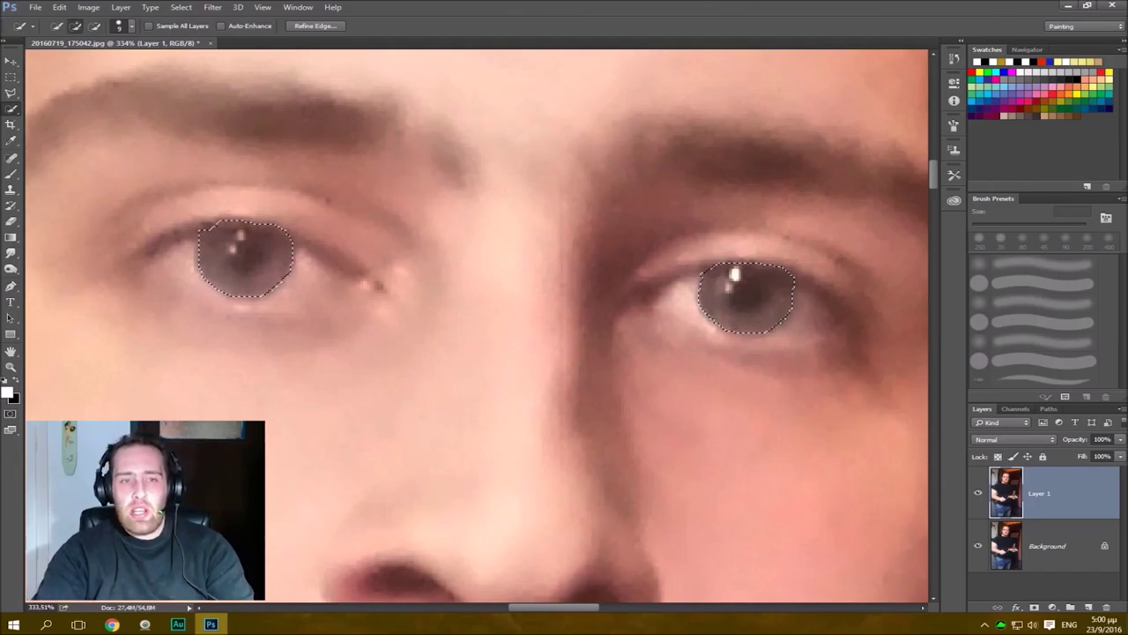
Subtract the pupils of both eyes from the iris selection, undoing the strokes that remove too much.
{"action": "key", "text": "alt"}
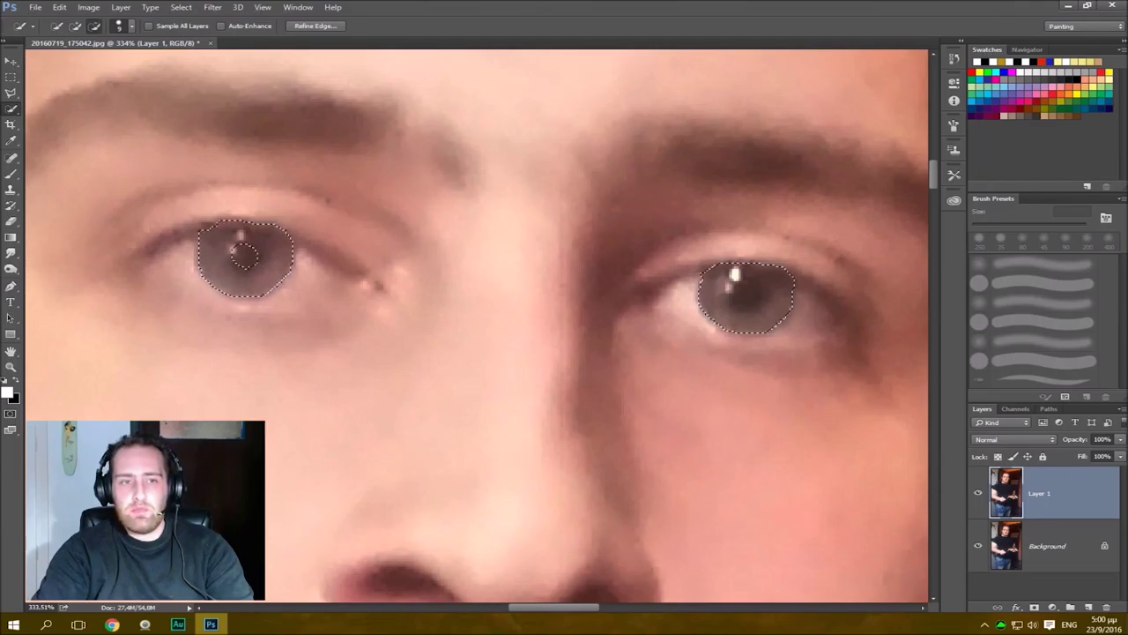
{"action": "left_click", "coordinate": [245, 256], "text": "alt"}
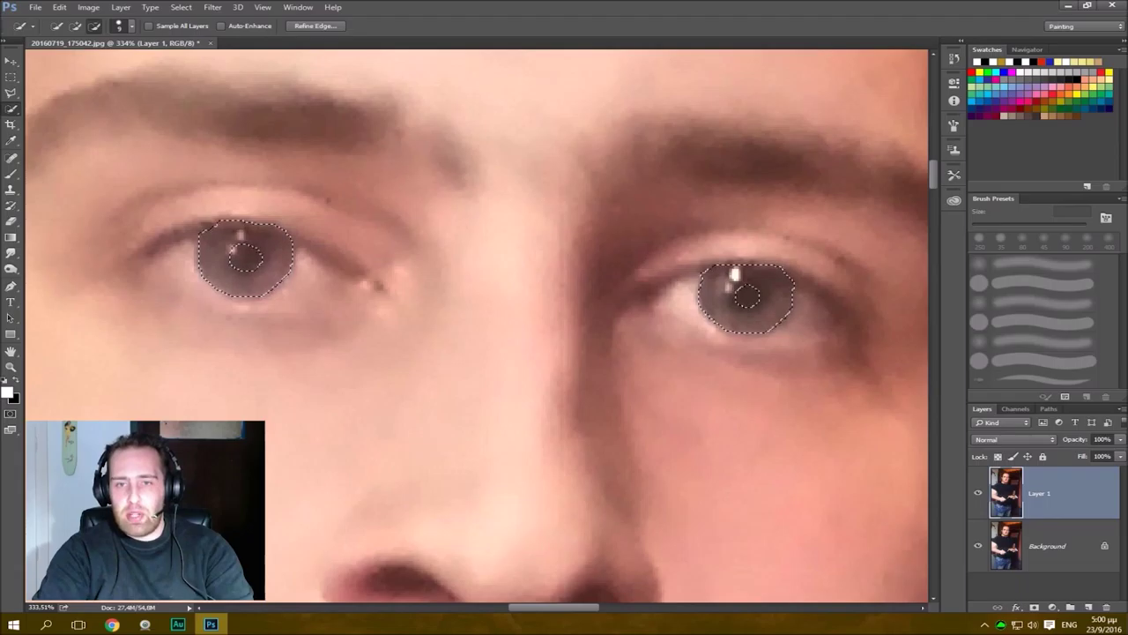
{"action": "left_click", "coordinate": [758, 289], "text": "alt"}
{"action": "key", "text": "alt"}
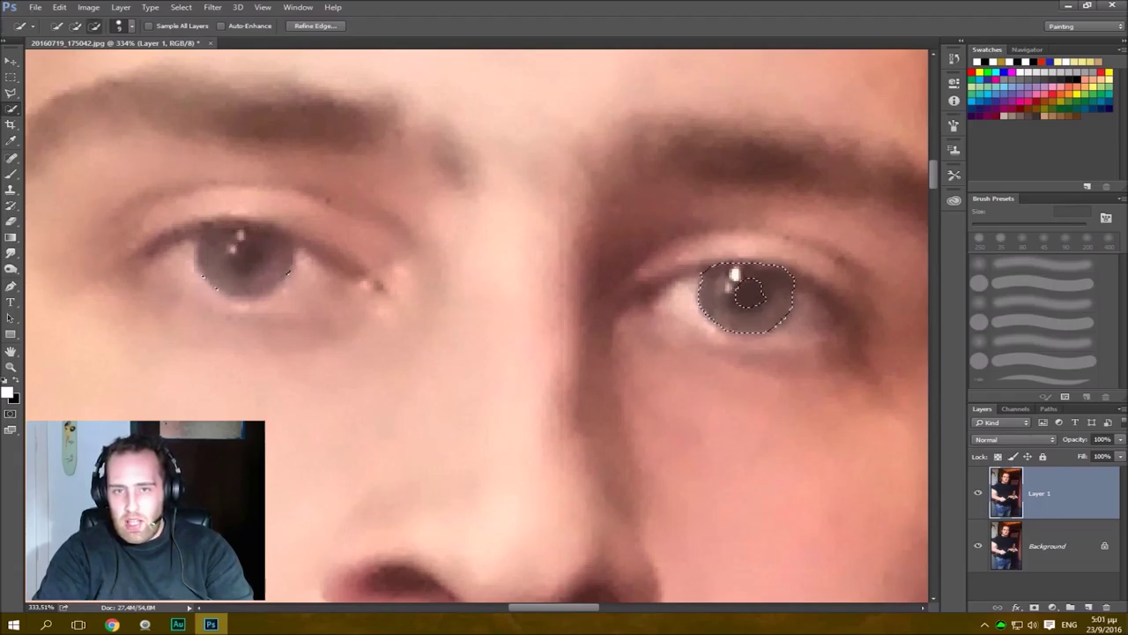
{"action": "left_click", "coordinate": [745, 297], "text": "alt"}
{"action": "left_click", "coordinate": [744, 300], "text": "alt"}
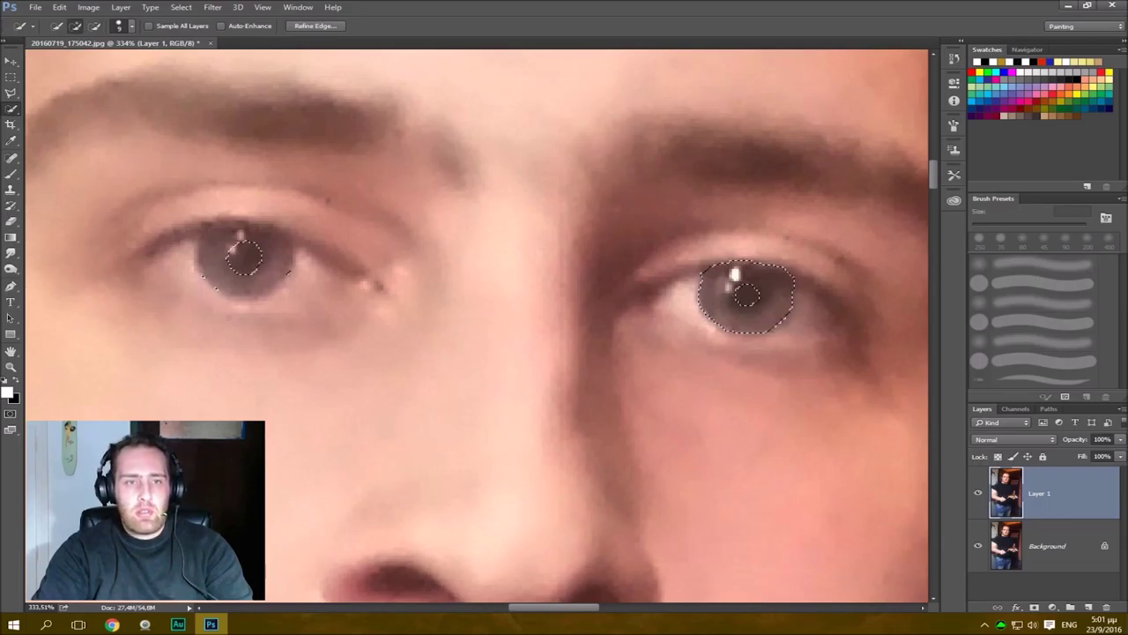
{"action": "key", "text": "ctrl+alt+z"}
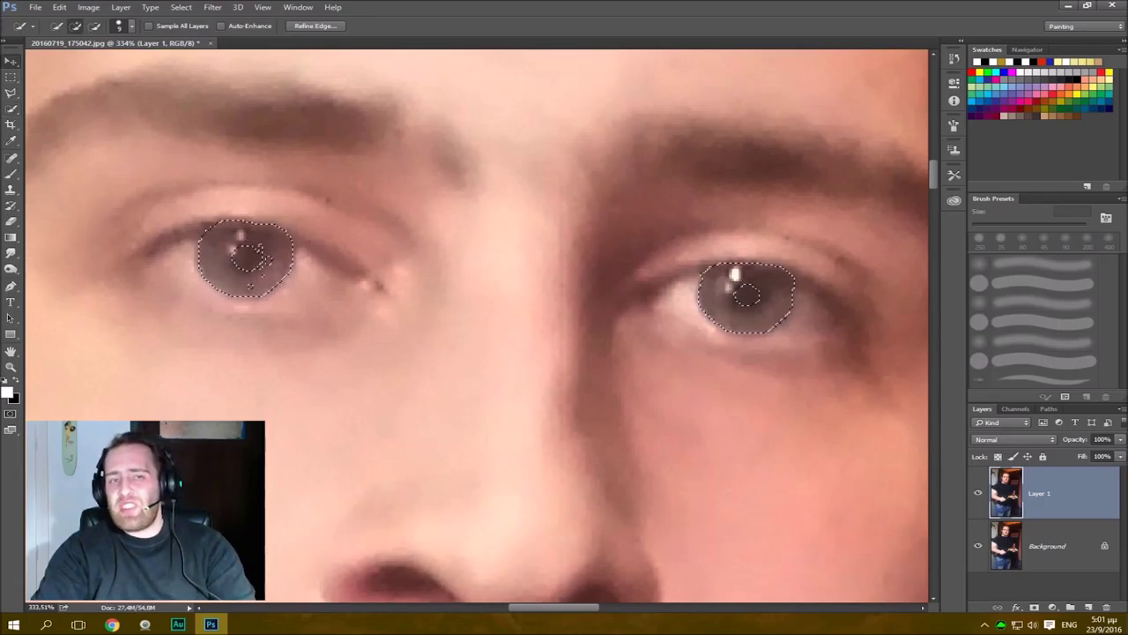
Add a Hue/Saturation adjustment for the selected irises, clip it to Layer 1, and colorize it with saturation 33.
{"action": "key", "text": "v"}
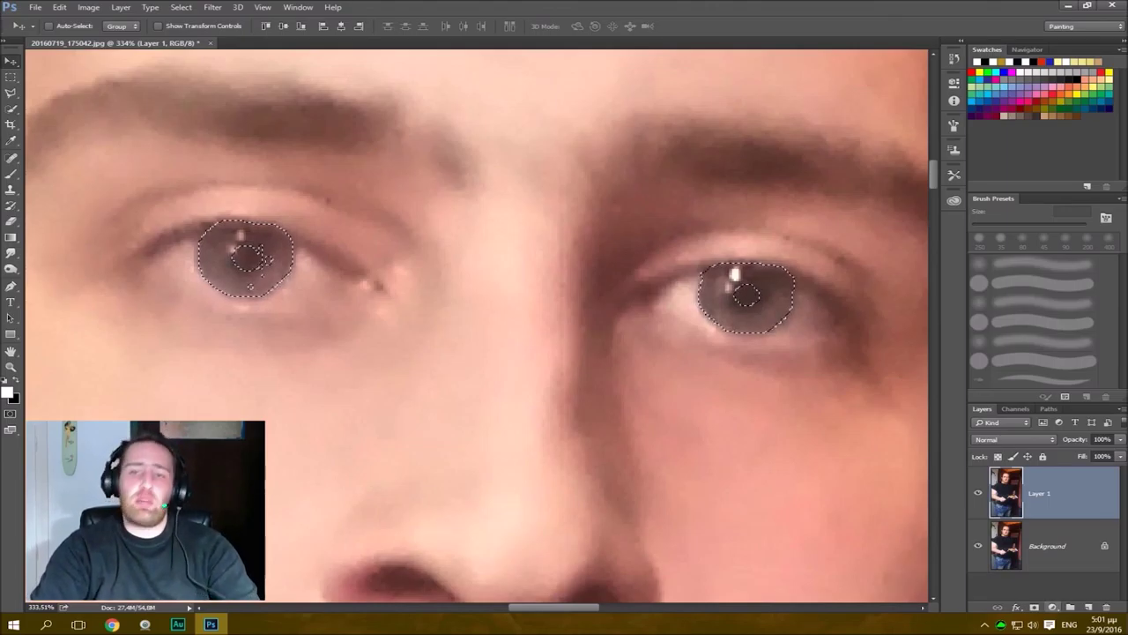
{"action": "left_click", "coordinate": [1051, 607]}
{"action": "left_click", "coordinate": [1046, 459]}
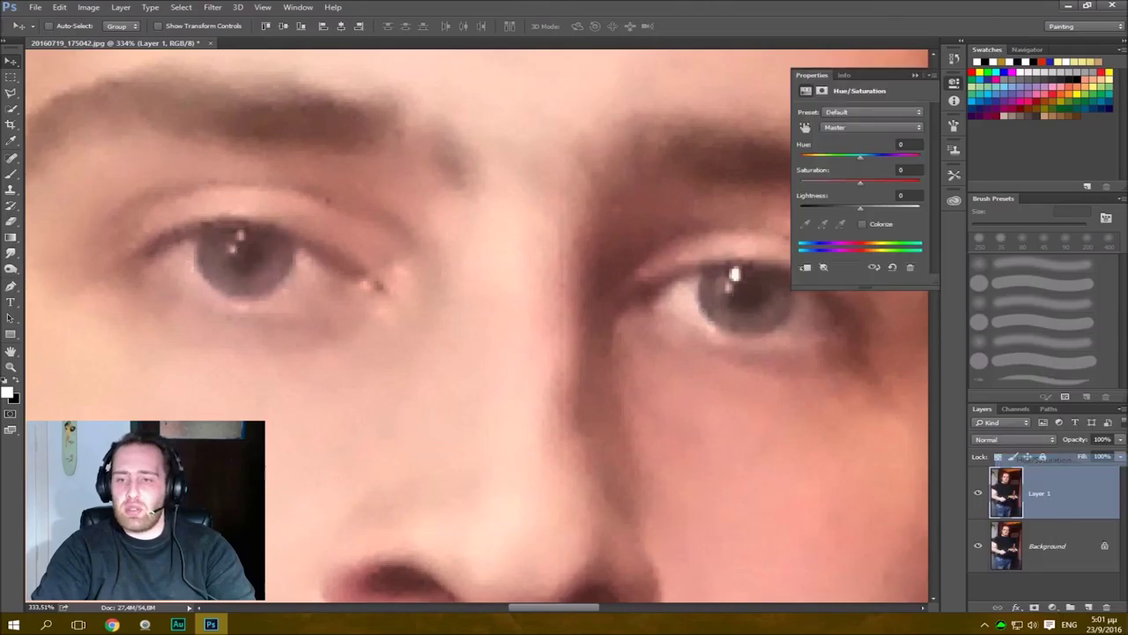
{"action": "key", "text": "ctrl+alt+g"}
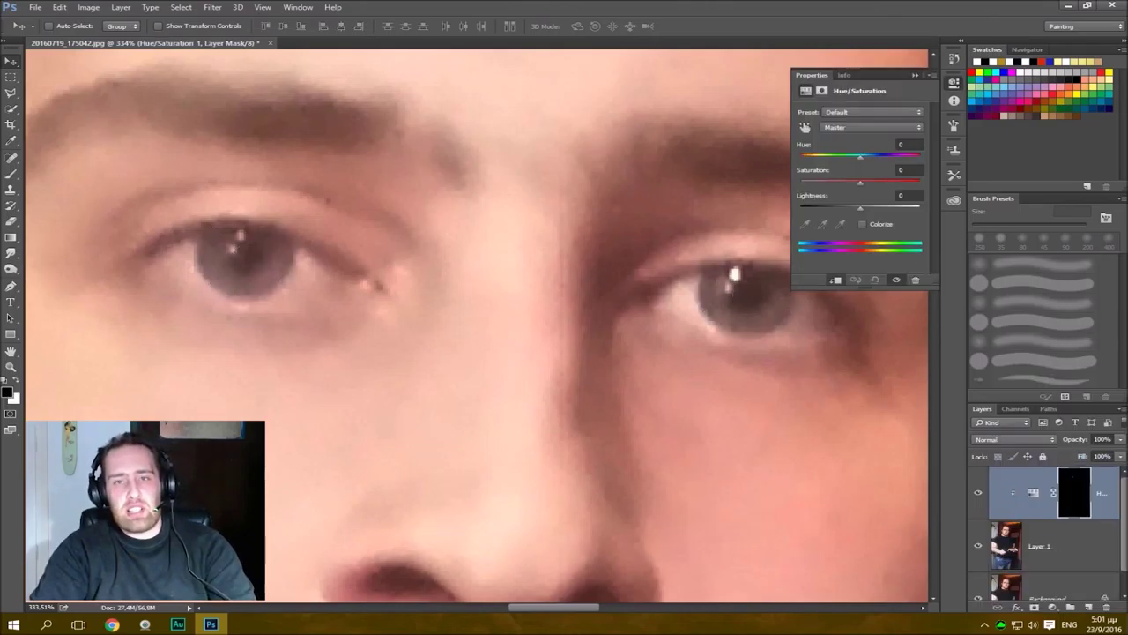
{"action": "left_click", "coordinate": [862, 224]}
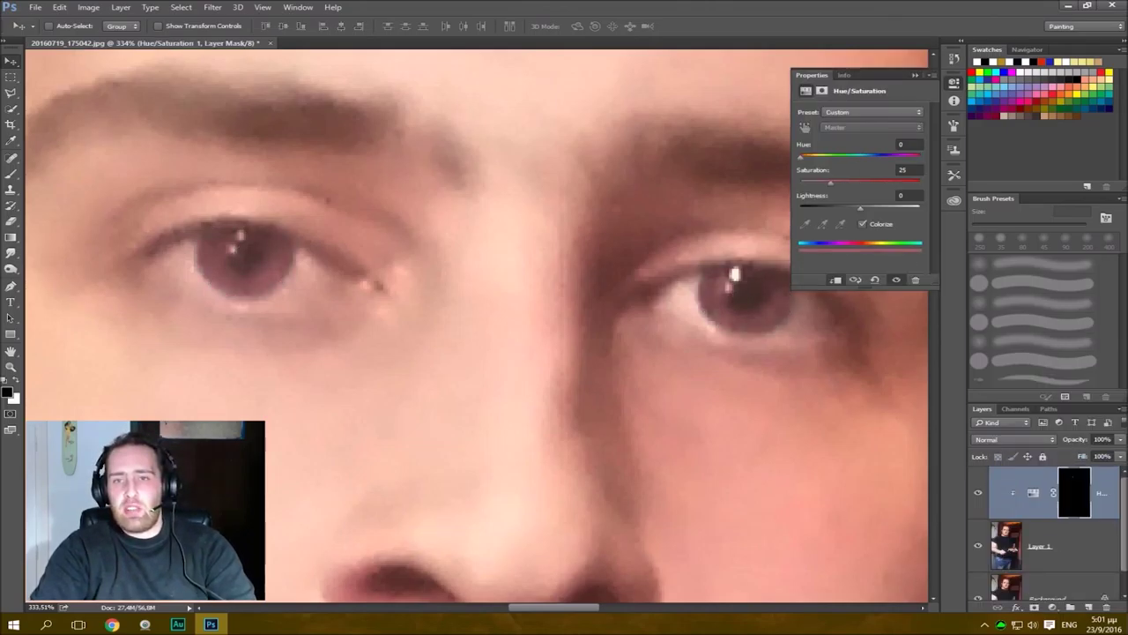
{"action": "mouse_move", "coordinate": [830, 182]}
{"action": "left_mouse_down"}
{"action": "mouse_move", "coordinate": [880, 182]}
{"action": "mouse_move", "coordinate": [839, 182]}
{"action": "left_mouse_up"}
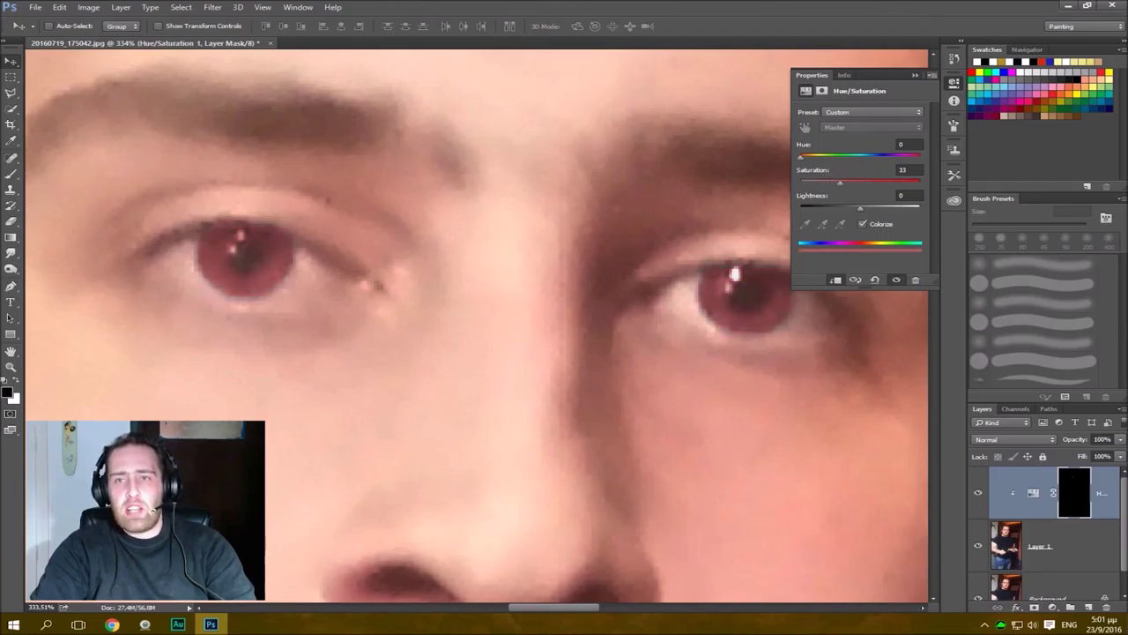
{"action": "left_click", "coordinate": [915, 75]}
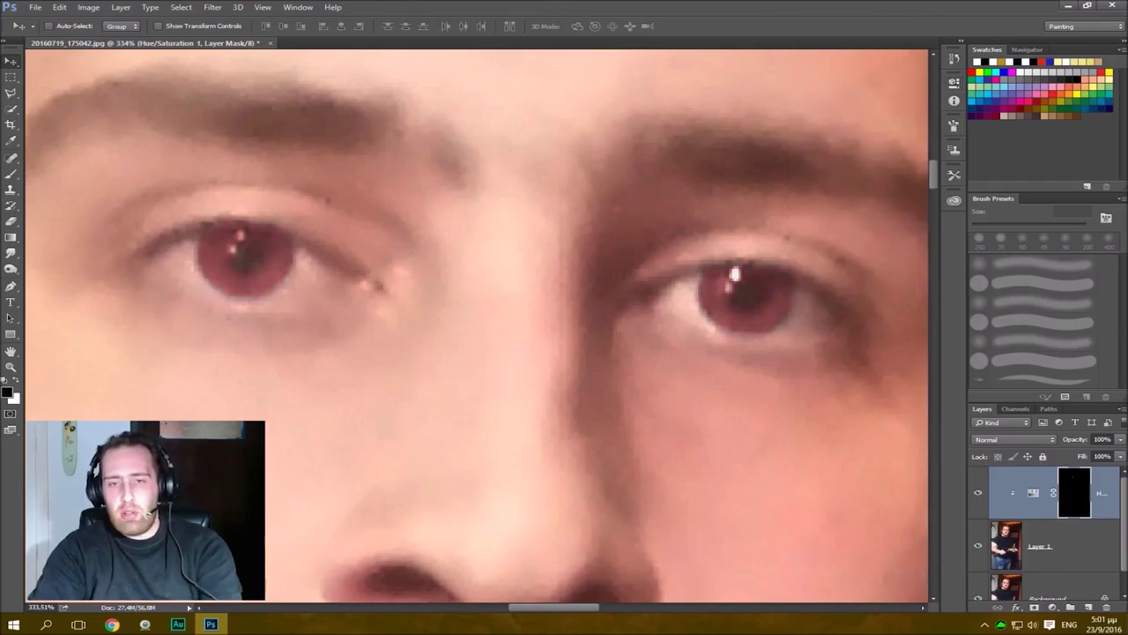
Show the adjustment's mask as an overlay and paint black around the iris on the photo's left with a 10 px brush.
{"action": "key", "text": "backslash"}
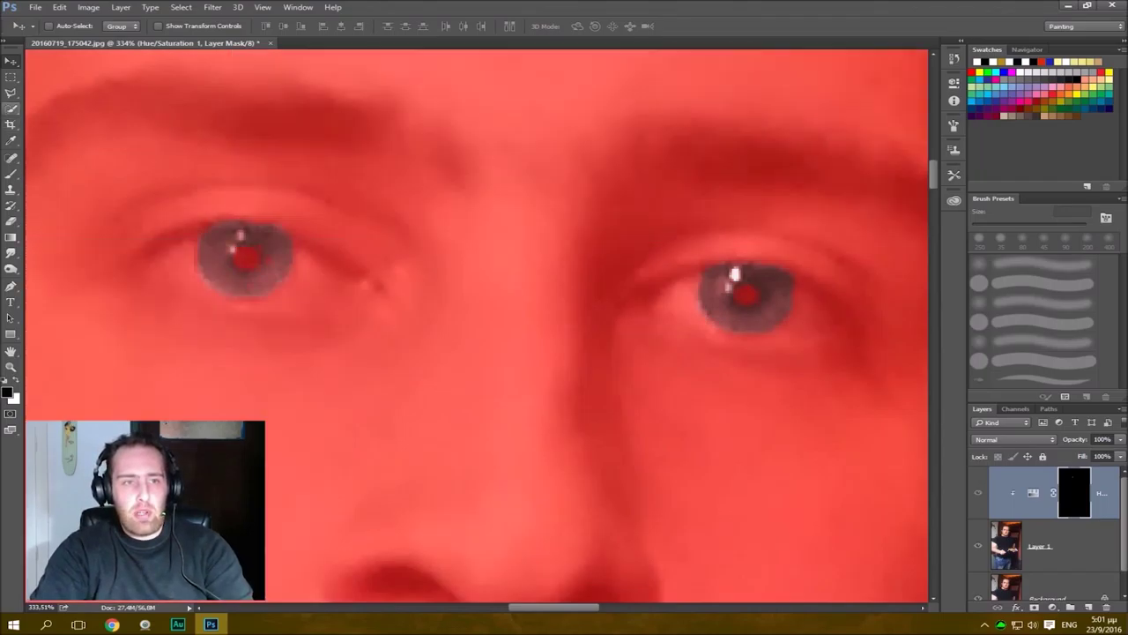
{"action": "left_click", "coordinate": [11, 174]}
{"action": "scroll", "coordinate": [216, 238], "scroll_direction": "up", "scroll_amount": 3}
{"action": "scroll", "coordinate": [256, 255], "scroll_direction": "down", "scroll_amount": 2}
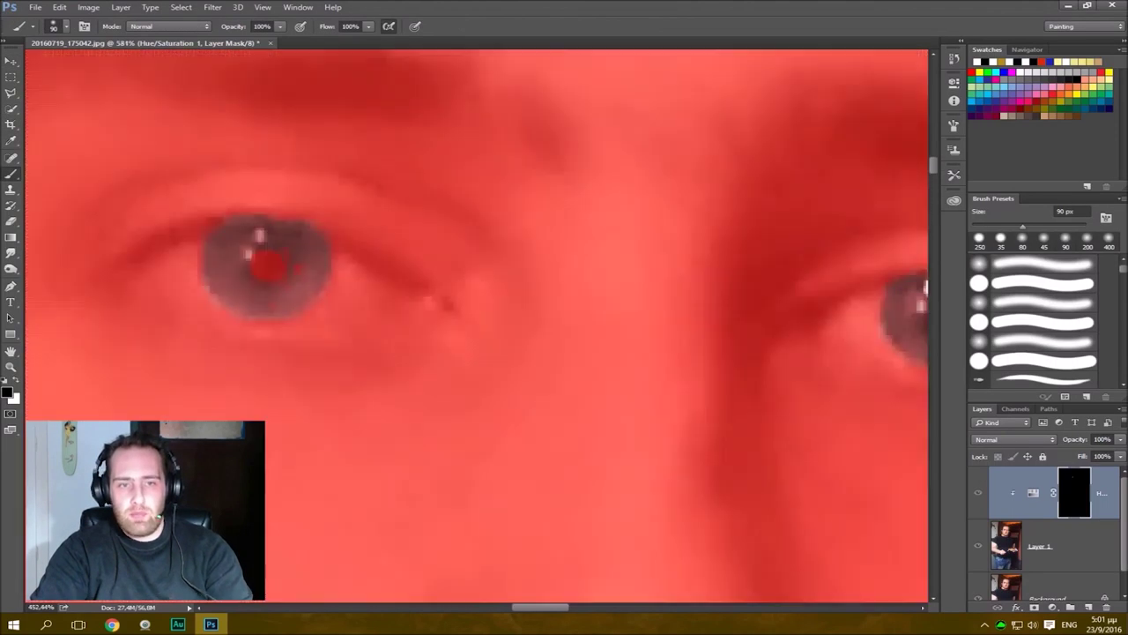
{"action": "key", "text": "bracketleft"}
{"action": "key", "text": "bracketleft"}
{"action": "key", "text": "bracketleft"}
{"action": "key", "text": "bracketleft"}
{"action": "key", "text": "bracketleft"}
{"action": "key", "text": "bracketleft"}
{"action": "key", "text": "bracketleft"}
{"action": "key", "text": "bracketleft"}
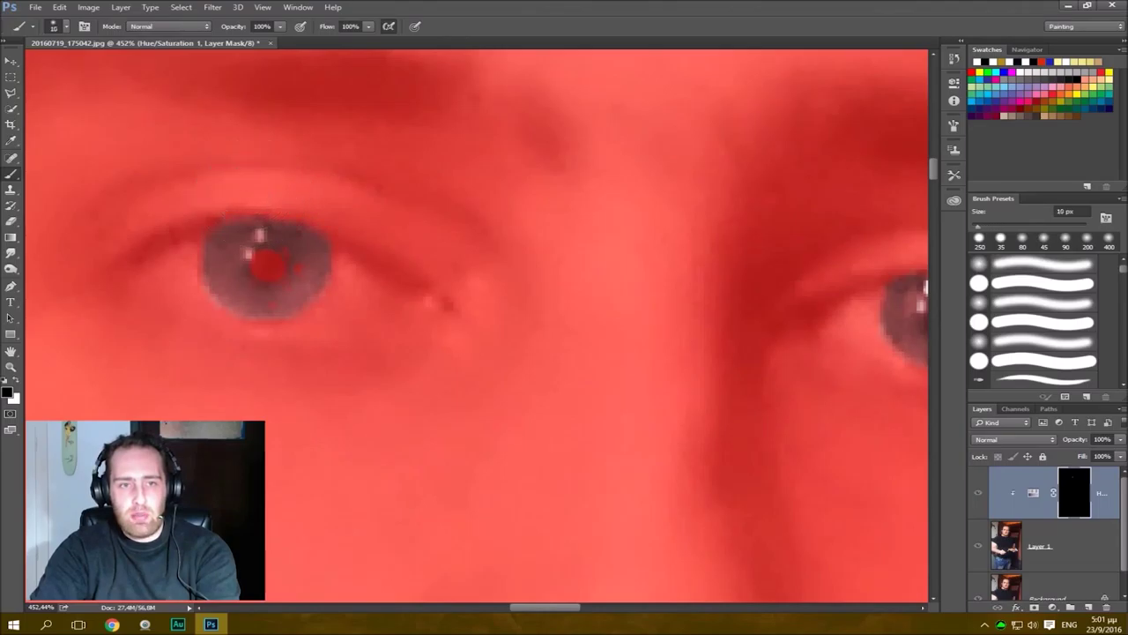
{"action": "mouse_move", "coordinate": [282, 326]}
{"action": "left_mouse_down"}
{"action": "mouse_move", "coordinate": [231, 324]}
{"action": "mouse_move", "coordinate": [206, 302]}
{"action": "left_mouse_up"}
{"action": "left_click_drag", "start_coordinate": [616, 308], "coordinate": [306, 267]}
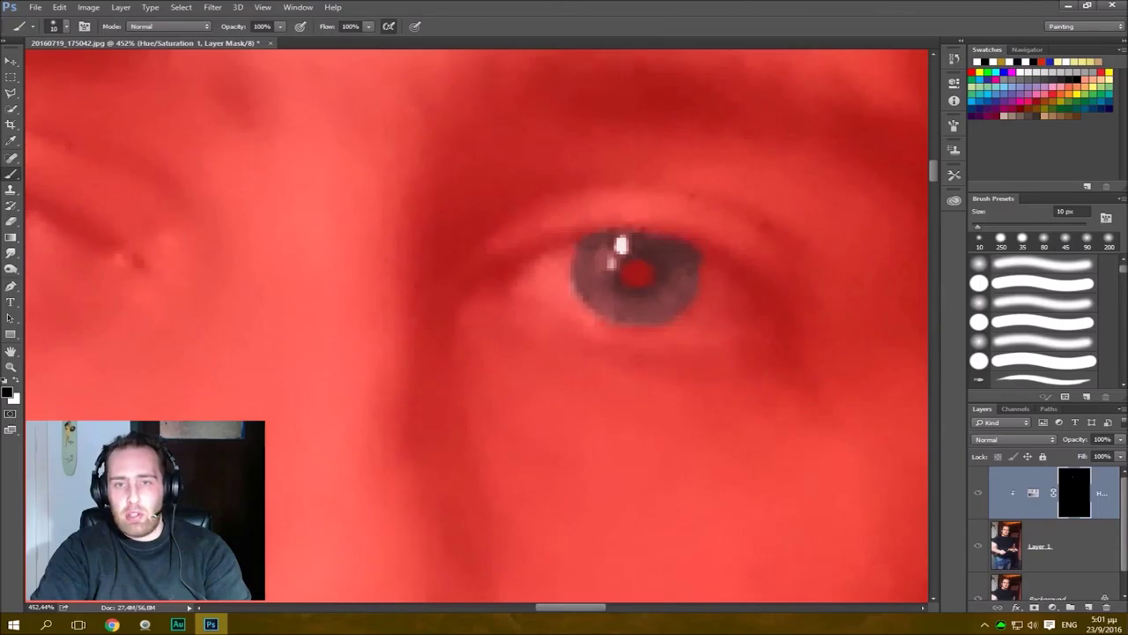
{"action": "scroll", "coordinate": [476, 326], "scroll_direction": "left", "scroll_amount": 3}
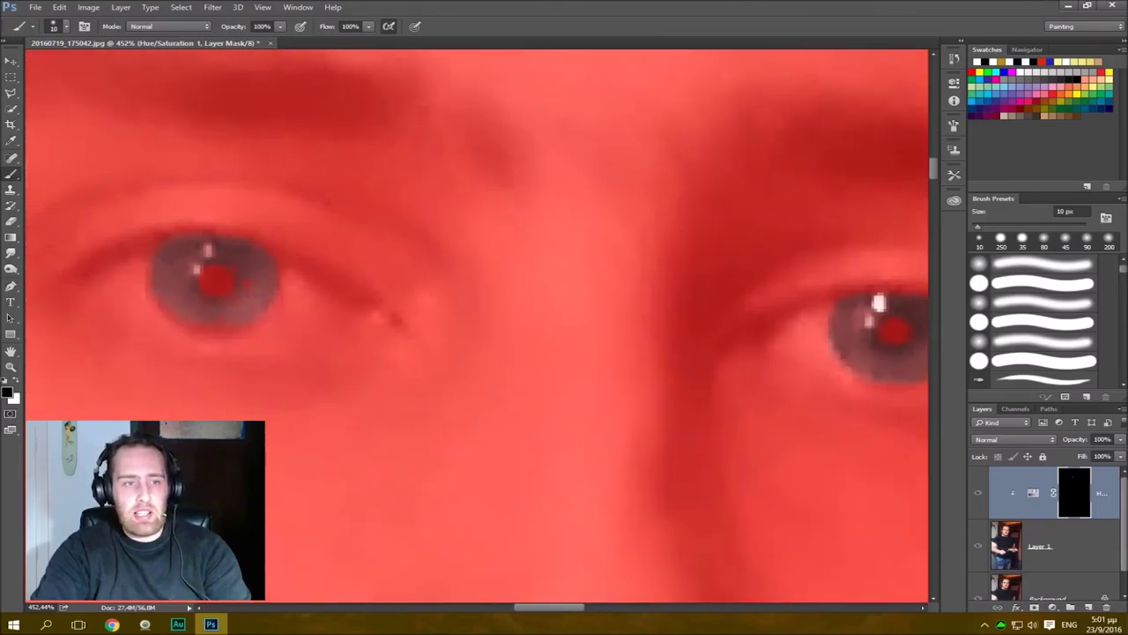
Paint white over the centre of the iris on the photo's left in the mask, and mask out its pupil with black.
{"action": "key", "text": "x"}
{"action": "key", "text": "bracketright"}
{"action": "key", "text": "bracketright"}
{"action": "left_click_drag", "start_coordinate": [218, 283], "coordinate": [206, 268]}
{"action": "key", "text": "x"}
{"action": "key", "text": "bracketleft"}
{"action": "key", "text": "bracketleft"}
{"action": "key", "text": "bracketleft"}
{"action": "left_click", "coordinate": [212, 279]}
Paint white above the iris on the photo's right, paint it out with black using a 15 px brush, and hide the mask overlay.
{"action": "left_click_drag", "start_coordinate": [758, 330], "coordinate": [460, 301]}
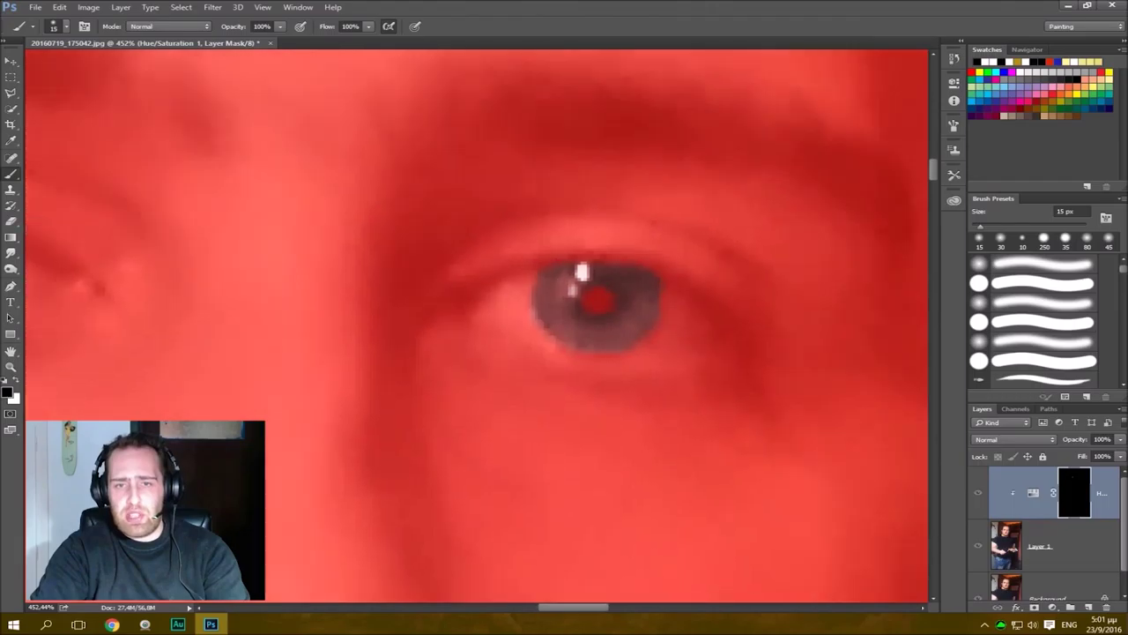
{"action": "key", "text": "x"}
{"action": "left_click_drag", "start_coordinate": [562, 237], "coordinate": [633, 240]}
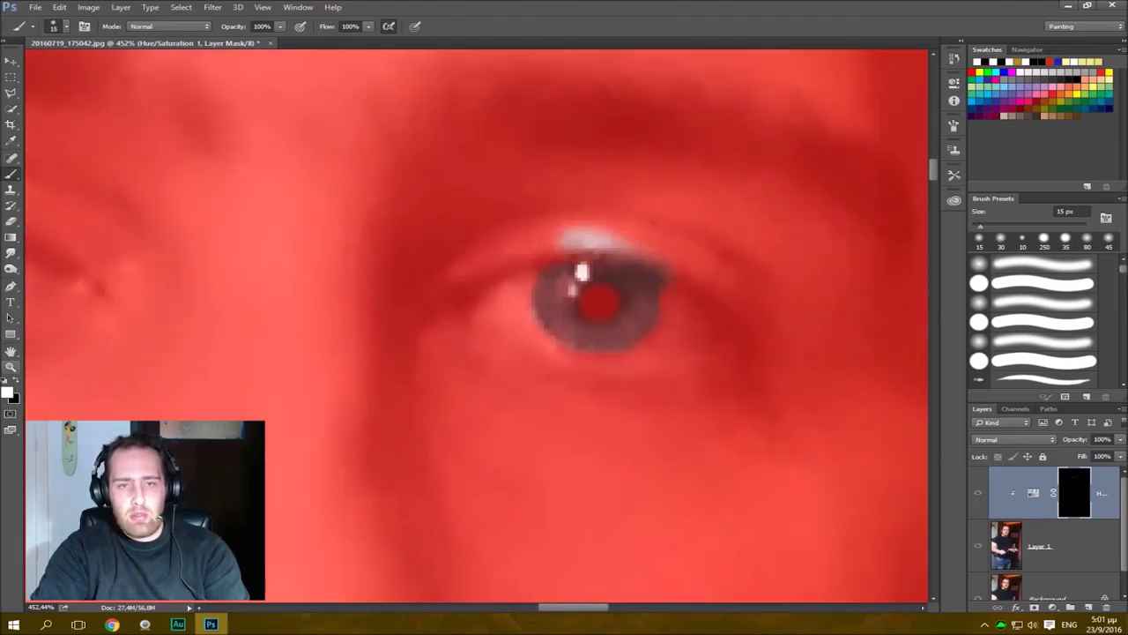
{"action": "key", "text": "x"}
{"action": "left_click_drag", "start_coordinate": [557, 239], "coordinate": [642, 236]}
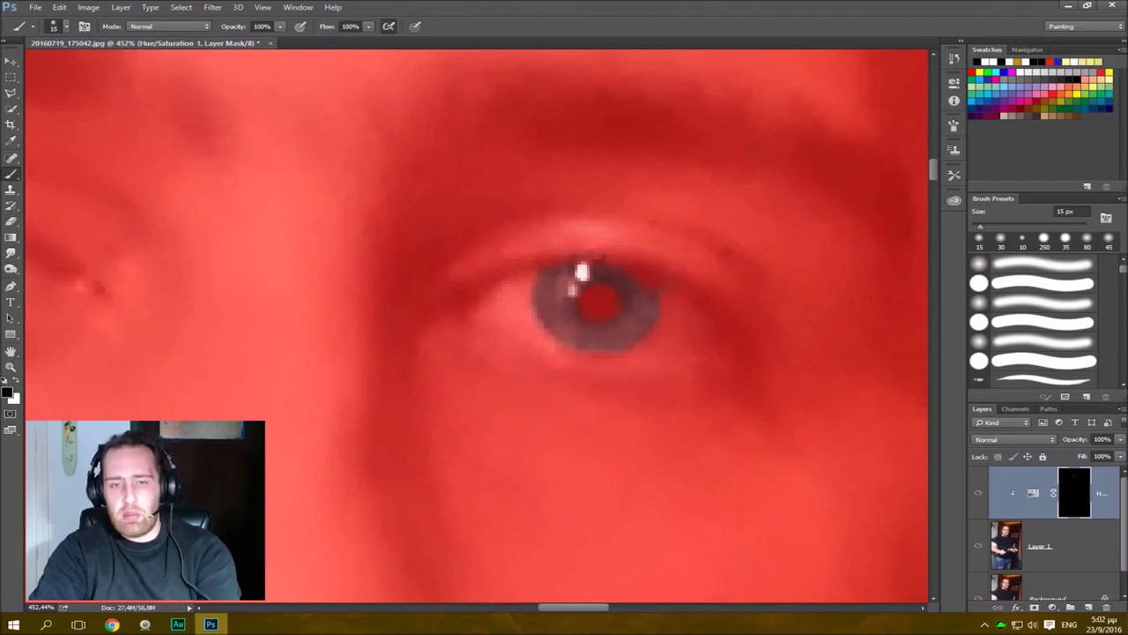
{"action": "key", "text": "backslash"}
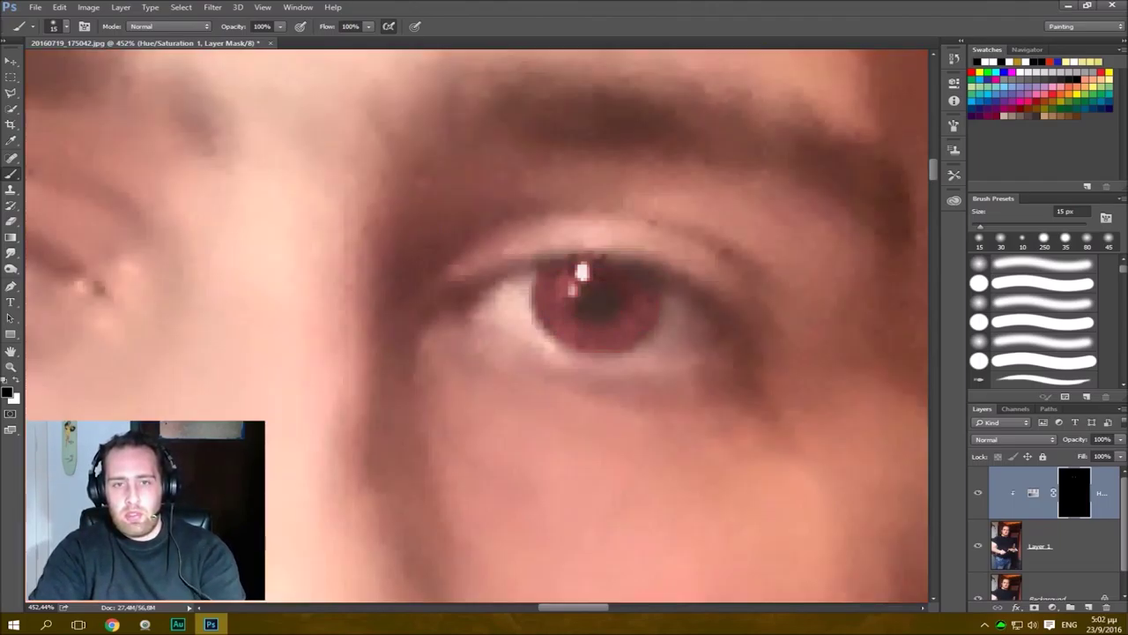
Recolour the irises by setting the Hue/Saturation adjustment to hue 32 and saturation 29, and close its properties.
{"action": "key", "text": "ctrl+0"}
{"action": "scroll", "coordinate": [476, 172], "scroll_direction": "up", "scroll_amount": 5}
{"action": "scroll", "coordinate": [485, 96], "scroll_direction": "up", "scroll_amount": 4}
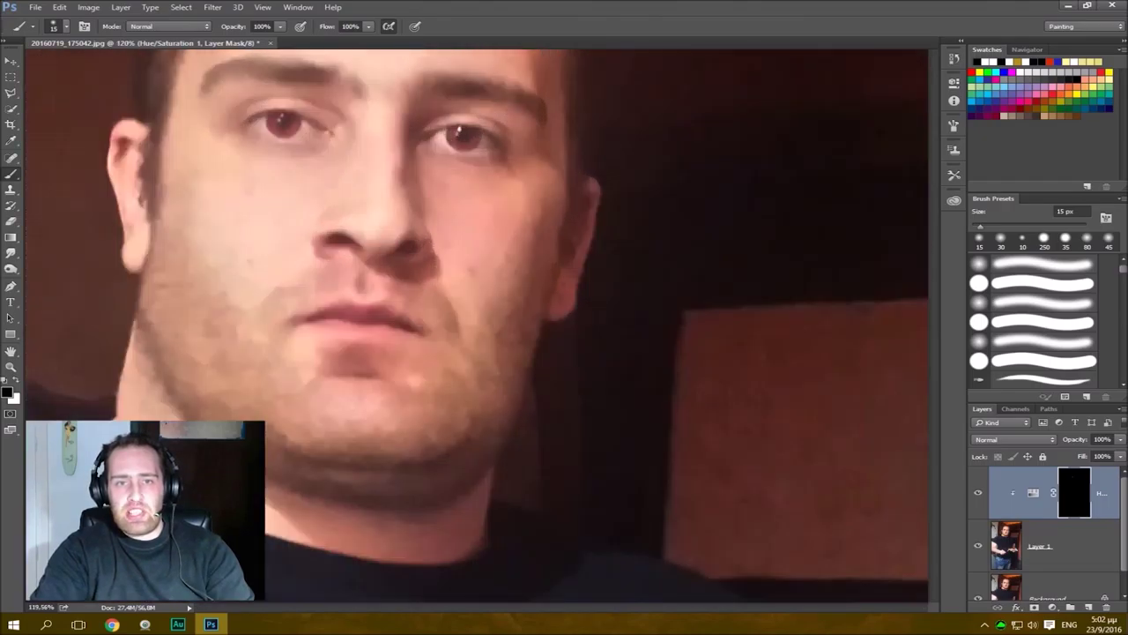
{"action": "left_click_drag", "start_coordinate": [32, 350], "coordinate": [62, 364]}
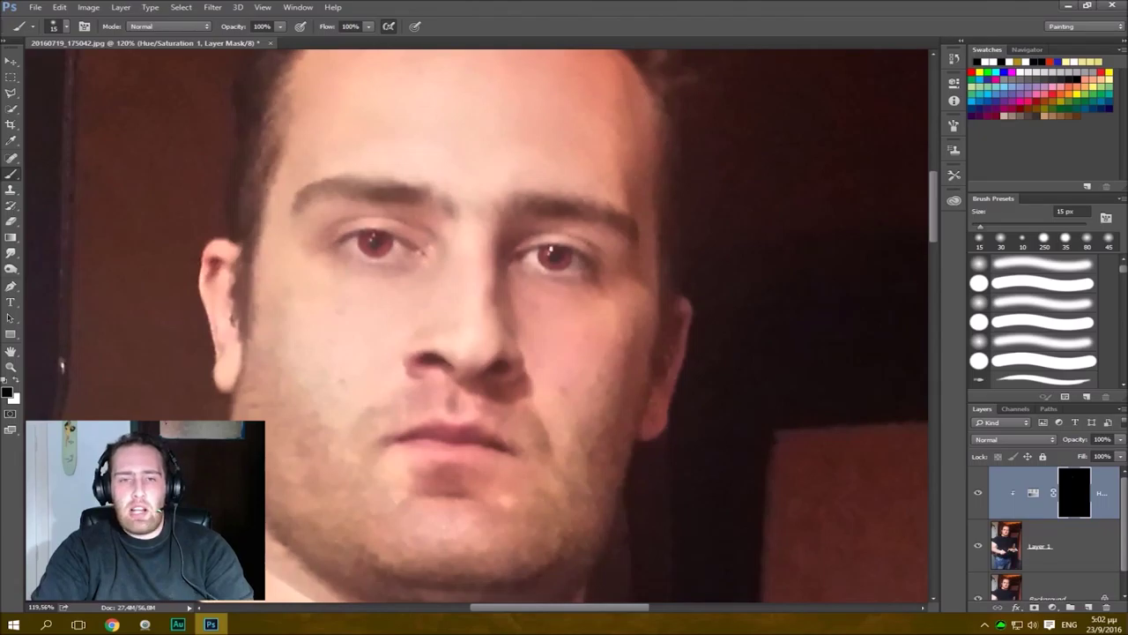
{"action": "double_click", "coordinate": [1032, 492]}
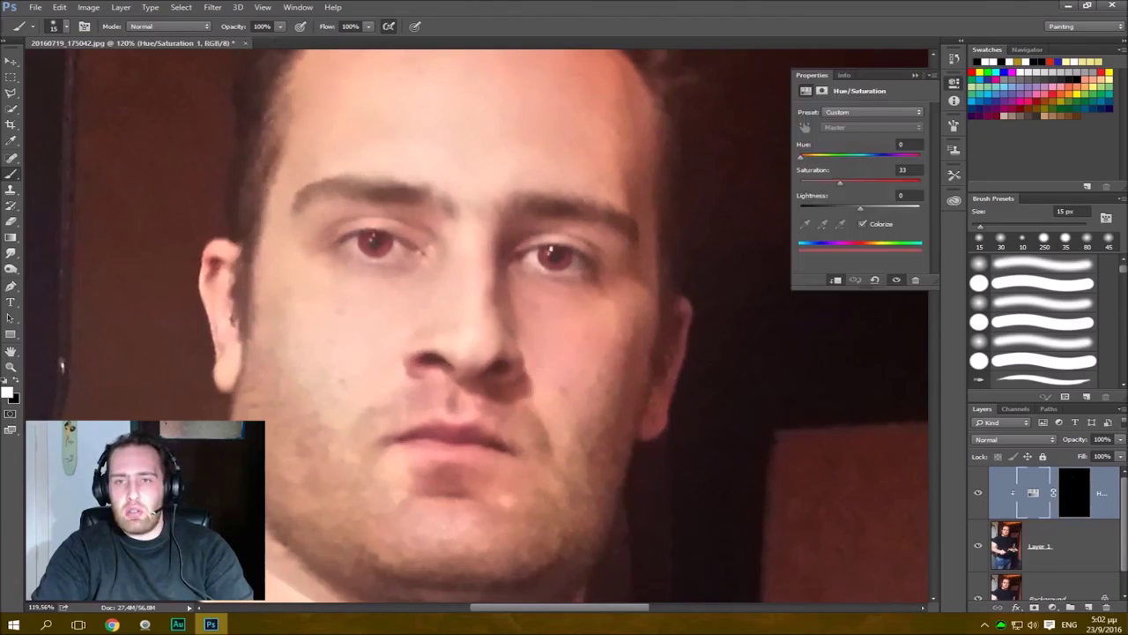
{"action": "left_click_drag", "start_coordinate": [800, 157], "coordinate": [831, 156]}
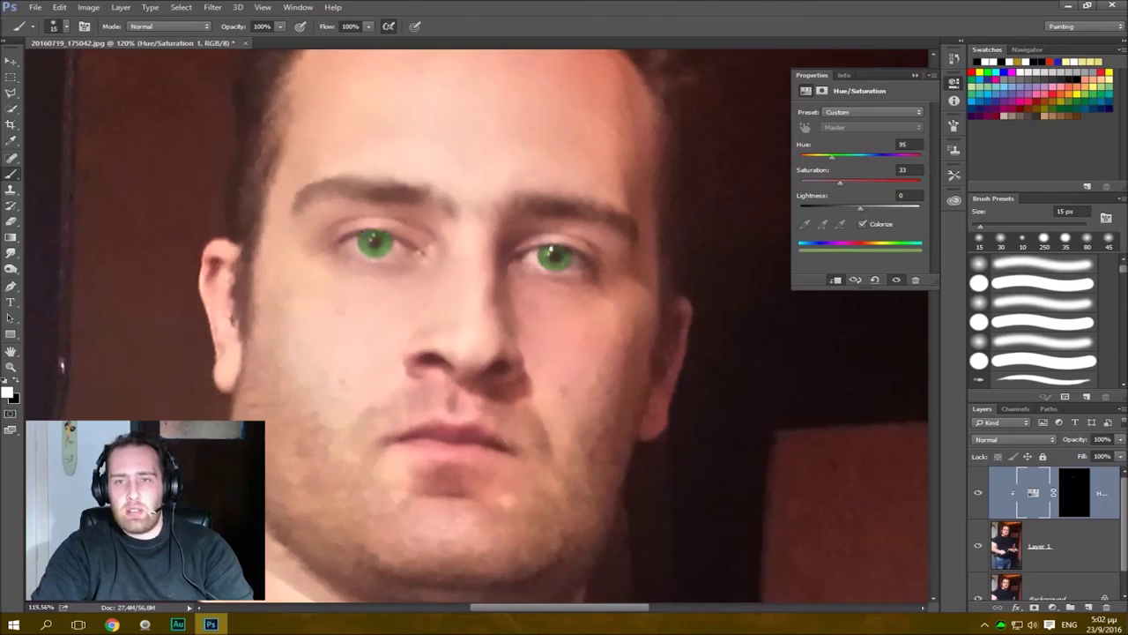
{"action": "mouse_move", "coordinate": [833, 181]}
{"action": "left_mouse_down"}
{"action": "mouse_move", "coordinate": [813, 181]}
{"action": "mouse_move", "coordinate": [832, 183]}
{"action": "left_mouse_up"}
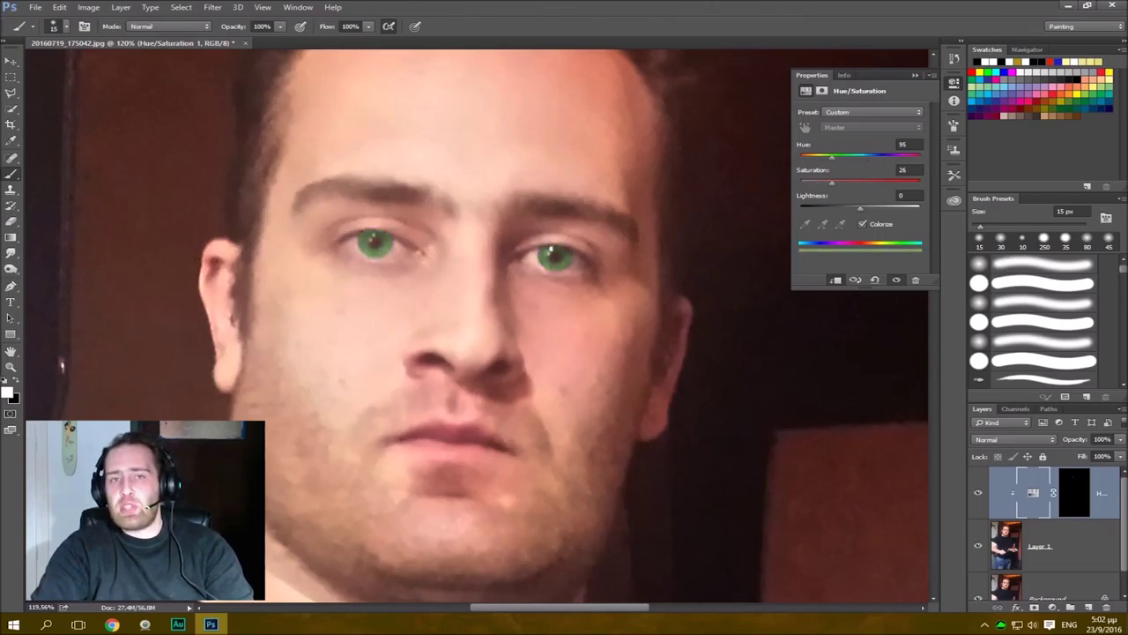
{"action": "mouse_move", "coordinate": [831, 156]}
{"action": "left_mouse_down"}
{"action": "mouse_move", "coordinate": [879, 156]}
{"action": "mouse_move", "coordinate": [810, 156]}
{"action": "left_mouse_up"}
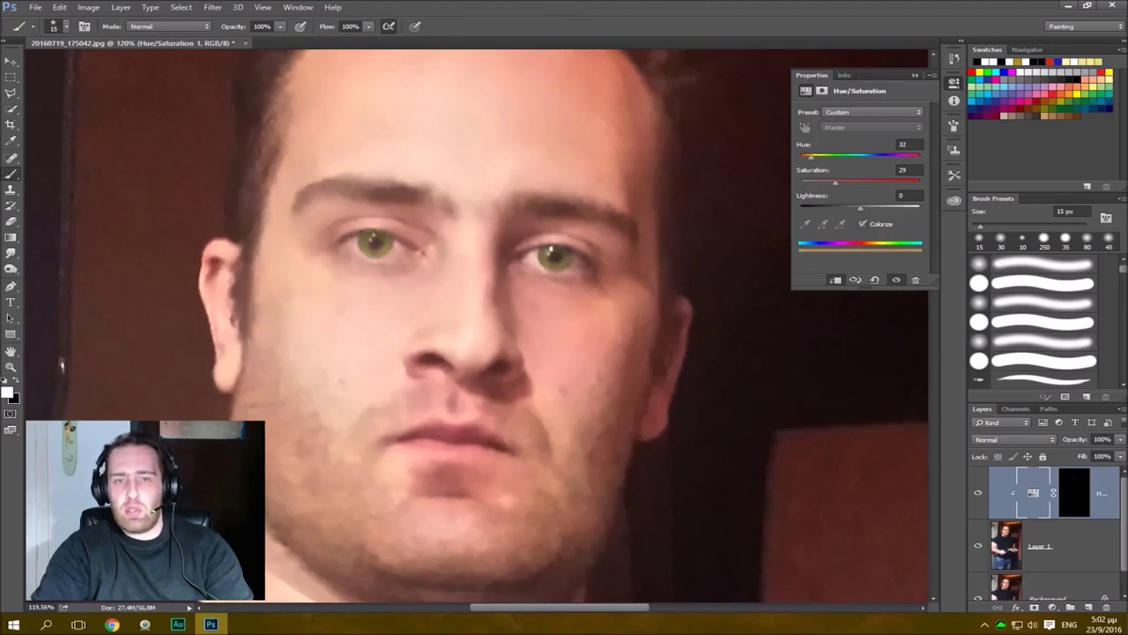
{"action": "key", "text": "ctrl+0"}
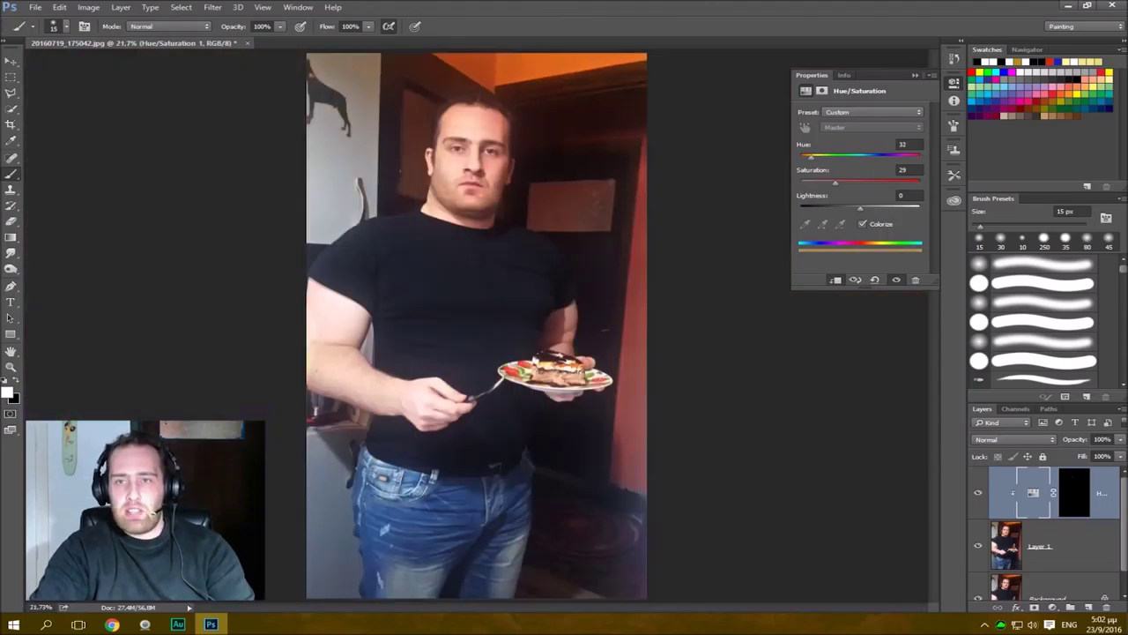
{"action": "left_click", "coordinate": [953, 83]}
Zoom in on the recoloured eyes and switch from the Quick Selection tool to the standard Lasso tool.
{"action": "scroll", "coordinate": [458, 181], "scroll_direction": "up", "scroll_amount": 10}
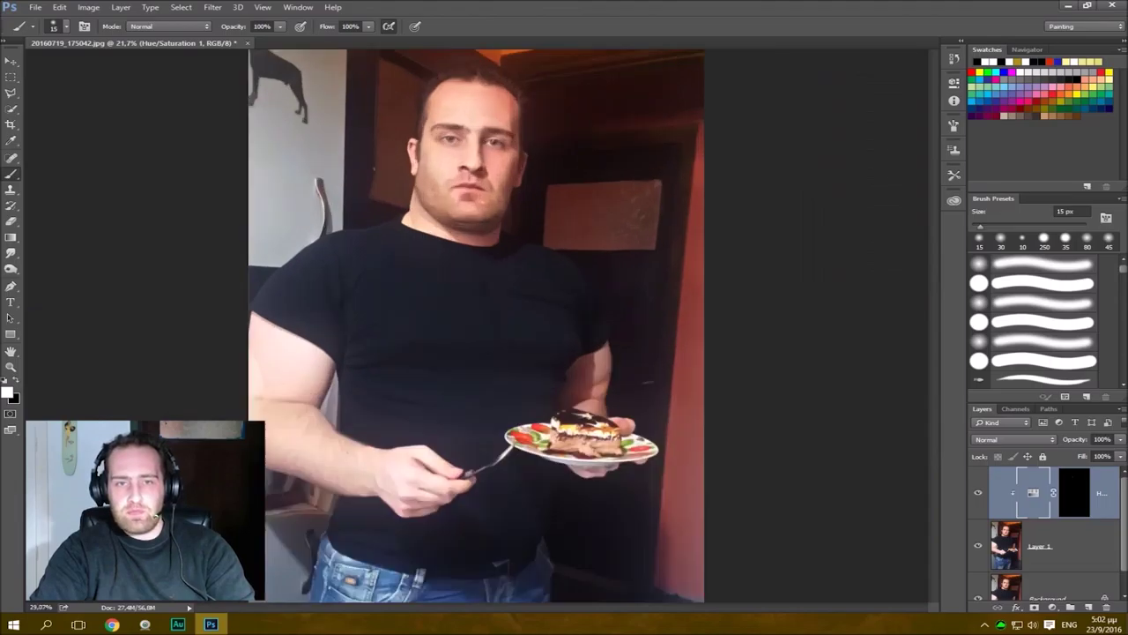
{"action": "left_click_drag", "start_coordinate": [458, 181], "coordinate": [375, 463]}
{"action": "scroll", "coordinate": [463, 287], "scroll_direction": "up", "scroll_amount": 3}
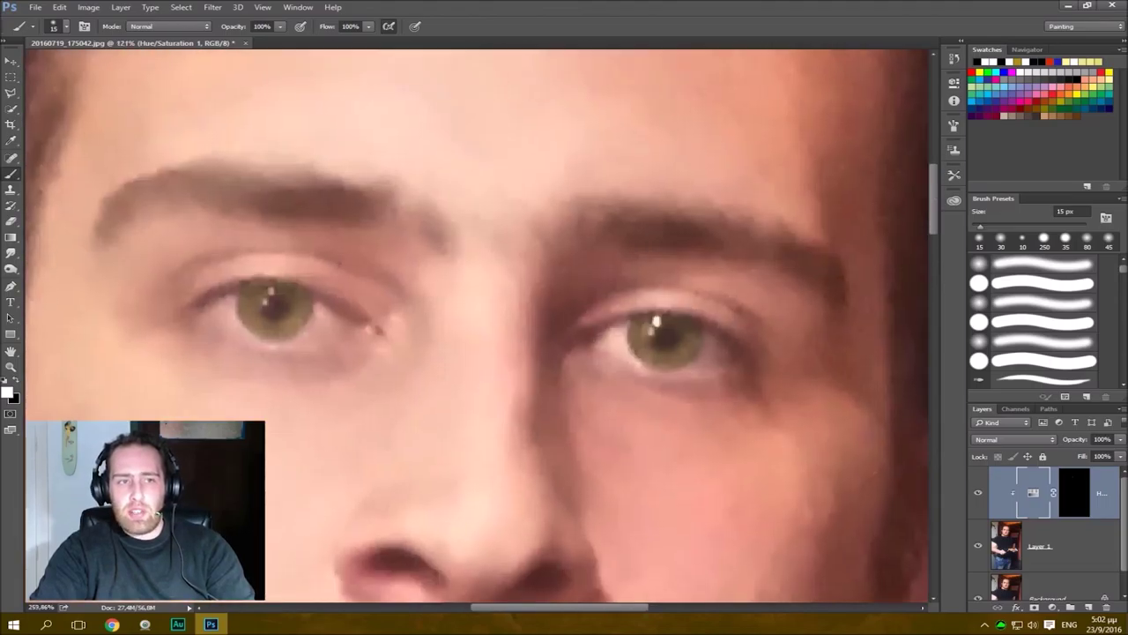
{"action": "key", "text": "w"}
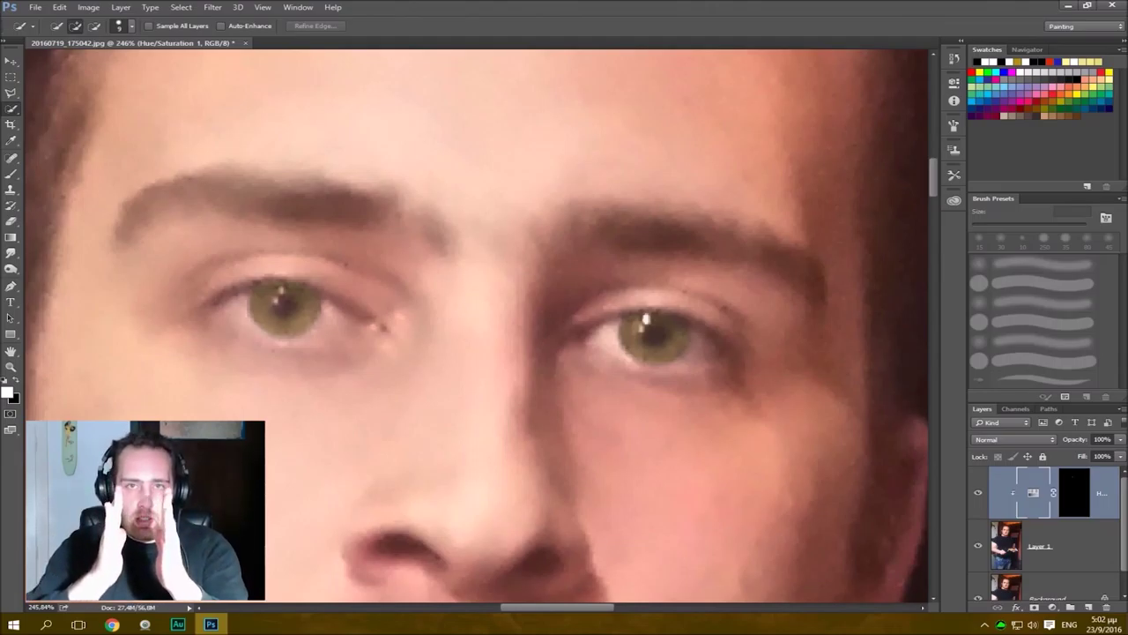
{"action": "left_click", "coordinate": [10, 92]}
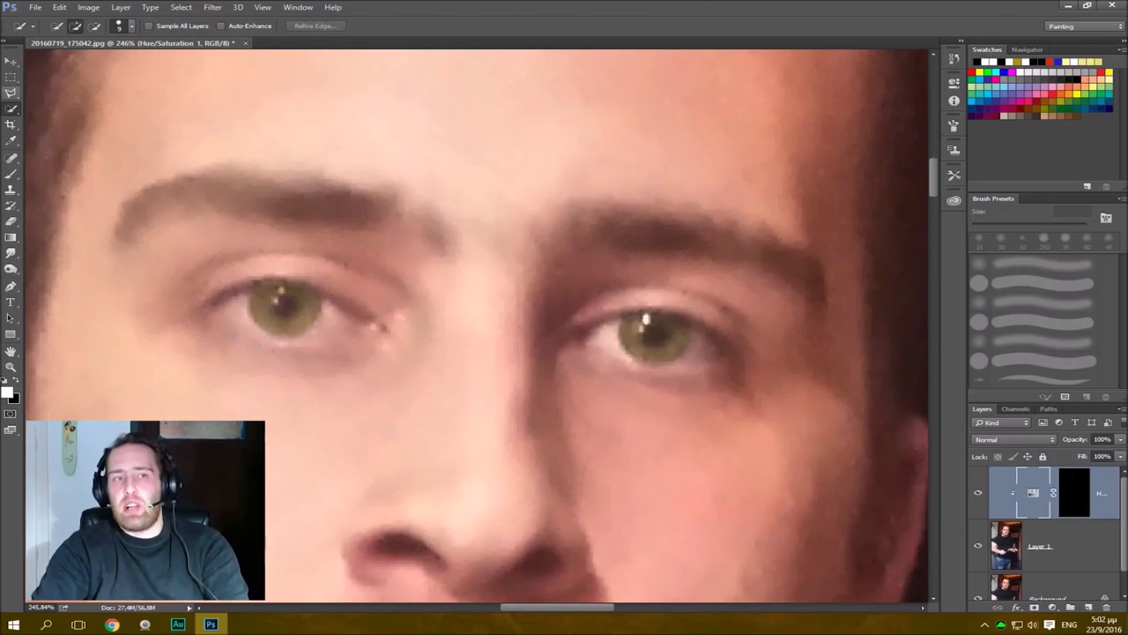
{"action": "left_click", "coordinate": [67, 90]}
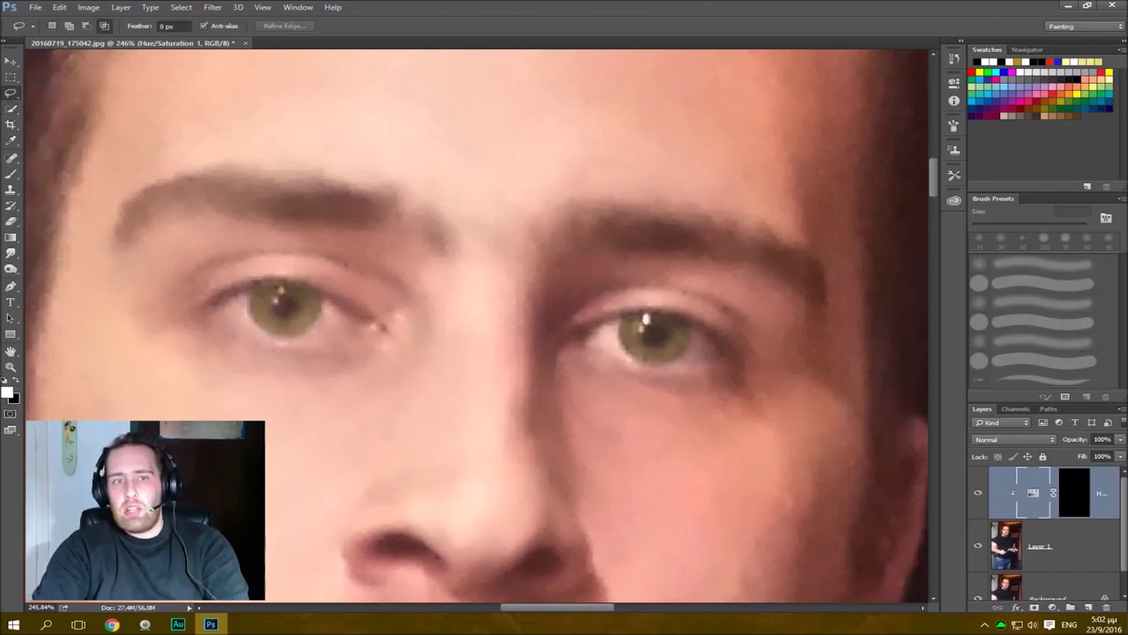
Draw a freehand lasso selection around the iris on the photo's left and deselect it.
{"action": "mouse_move", "coordinate": [263, 280]}
{"action": "left_mouse_down"}
{"action": "mouse_move", "coordinate": [263, 347]}
{"action": "mouse_move", "coordinate": [338, 323]}
{"action": "mouse_move", "coordinate": [337, 305]}
{"action": "mouse_move", "coordinate": [261, 268]}
{"action": "left_mouse_up"}
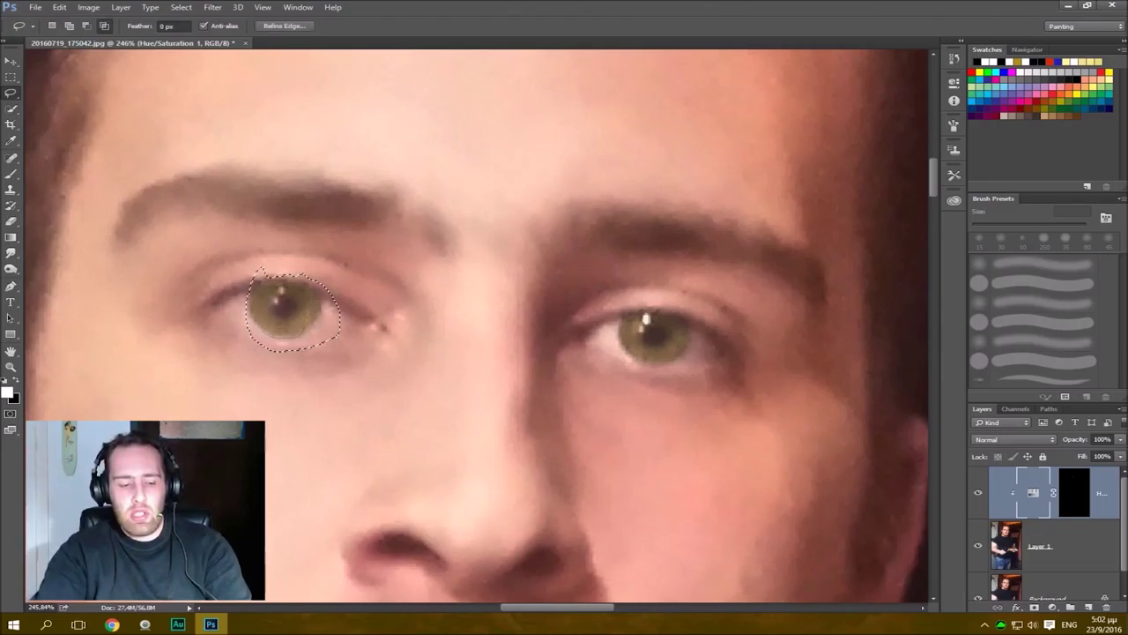
{"action": "key", "text": "ctrl+d"}
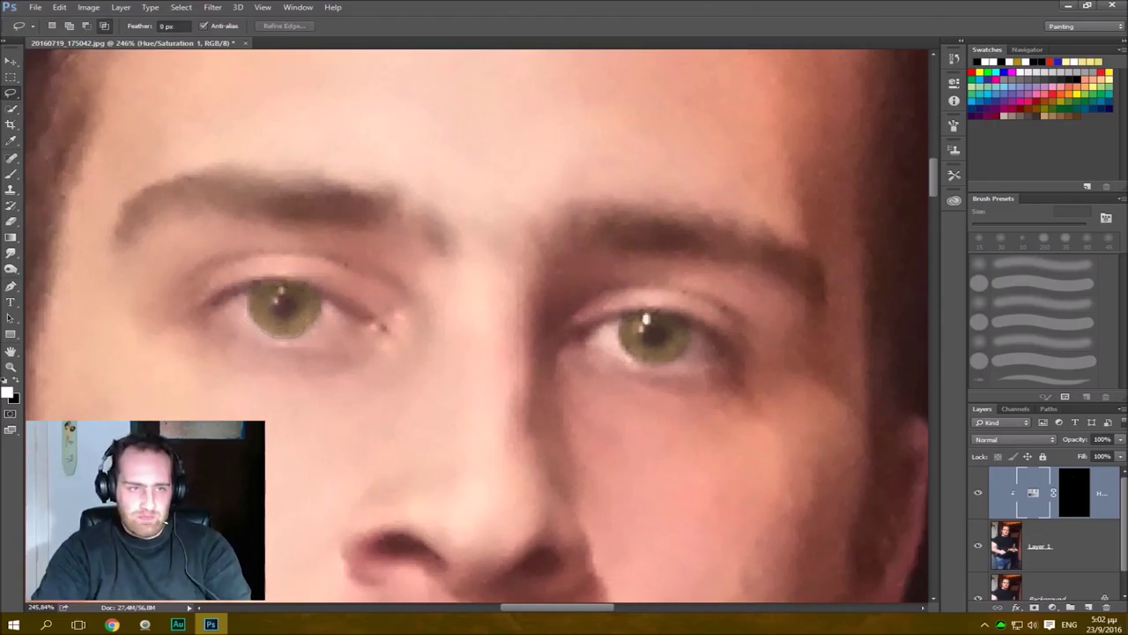
Select the central part of the lips with the Quick Selection tool, and clear the selection.
{"action": "left_click", "coordinate": [12, 109]}
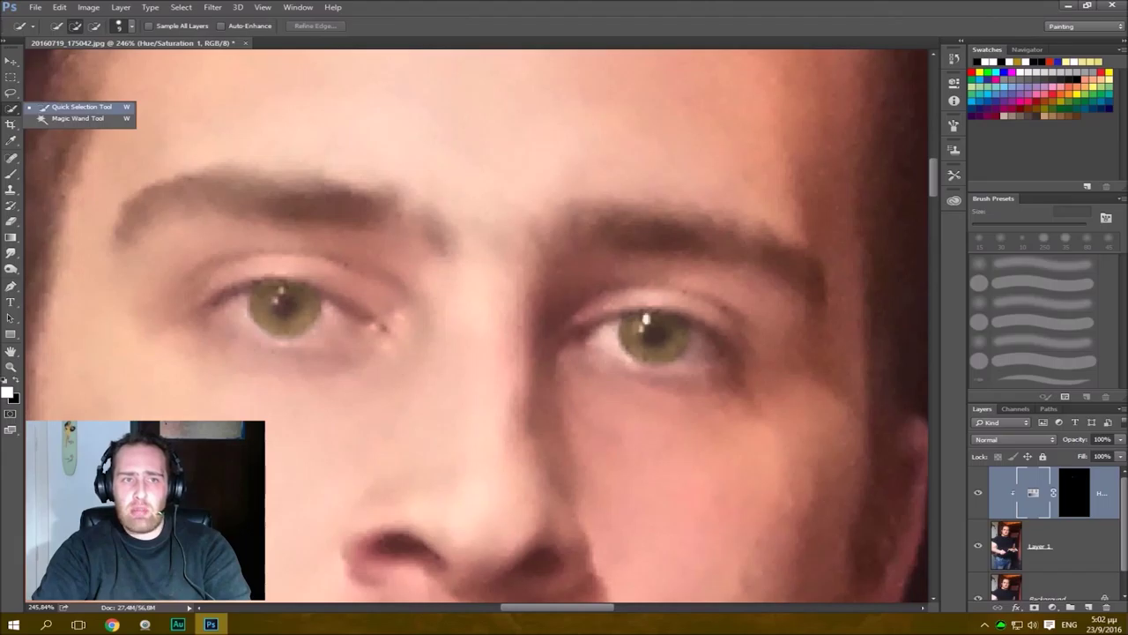
{"action": "left_click_drag", "start_coordinate": [705, 564], "coordinate": [754, 124]}
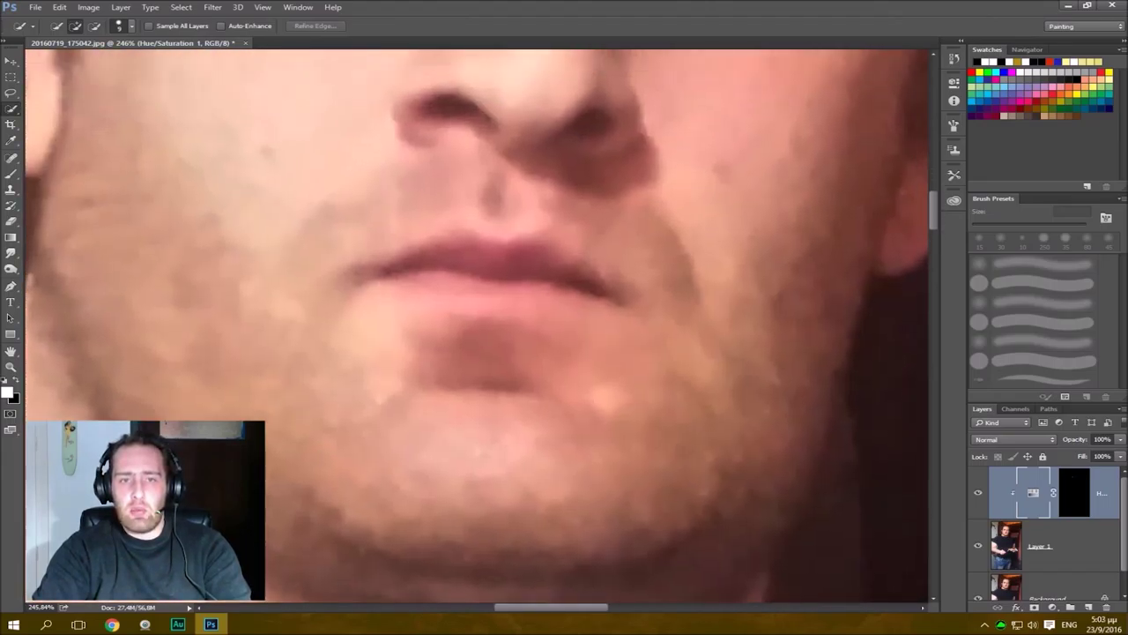
{"action": "left_click_drag", "start_coordinate": [412, 265], "coordinate": [555, 272]}
{"action": "left_click_drag", "start_coordinate": [557, 287], "coordinate": [442, 281]}
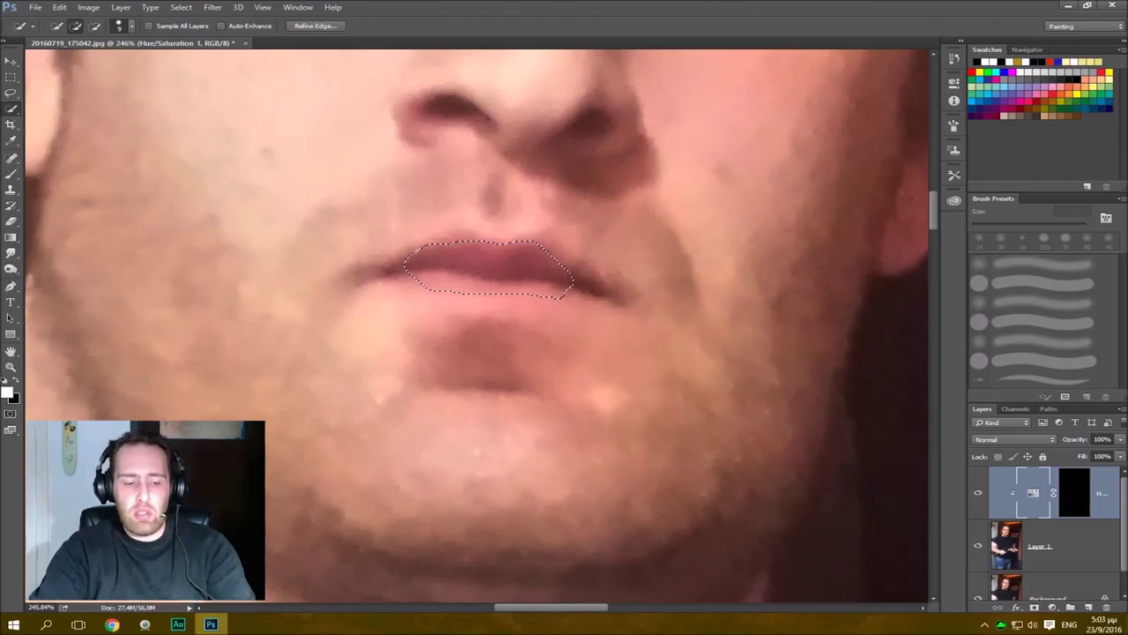
{"action": "key", "text": "ctrl+d"}
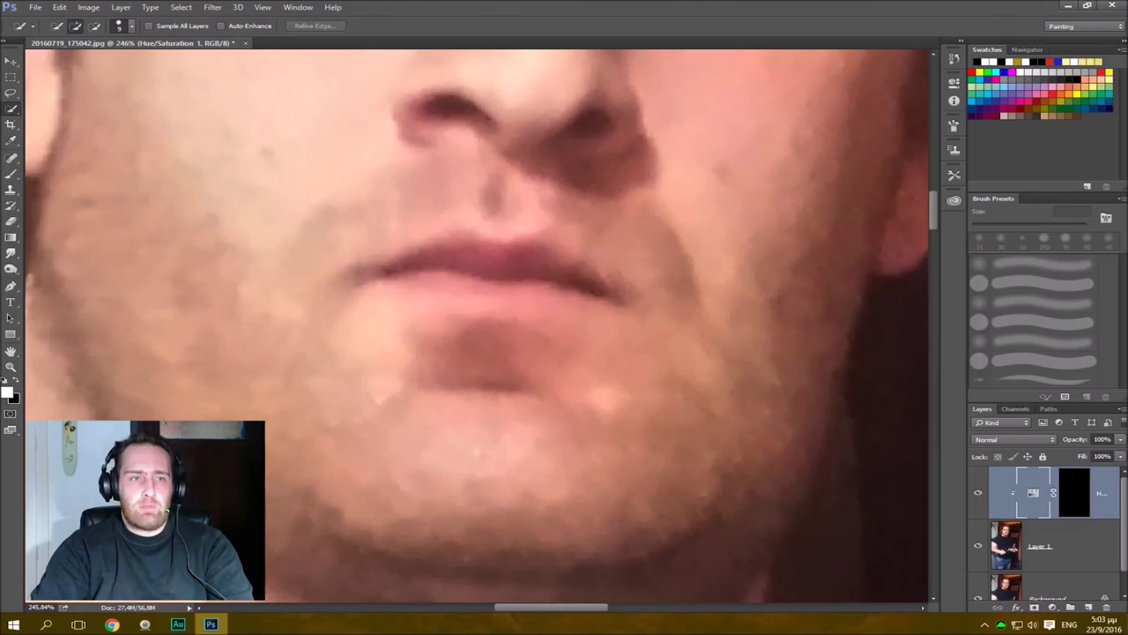
Switch to the Magic Wand tool, select the brightly lit facial skin by sampling beside the mouth, and deselect it.
{"action": "left_click", "coordinate": [10, 92]}
{"action": "right_click", "coordinate": [11, 107]}
{"action": "left_click", "coordinate": [62, 121]}
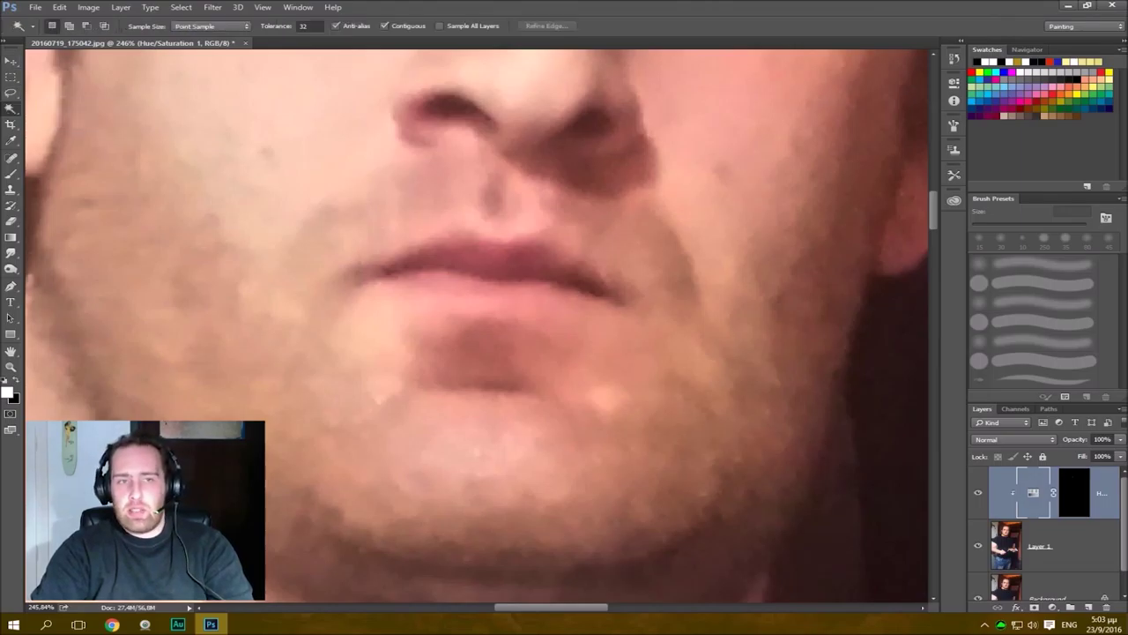
{"action": "key", "text": "ctrl+0"}
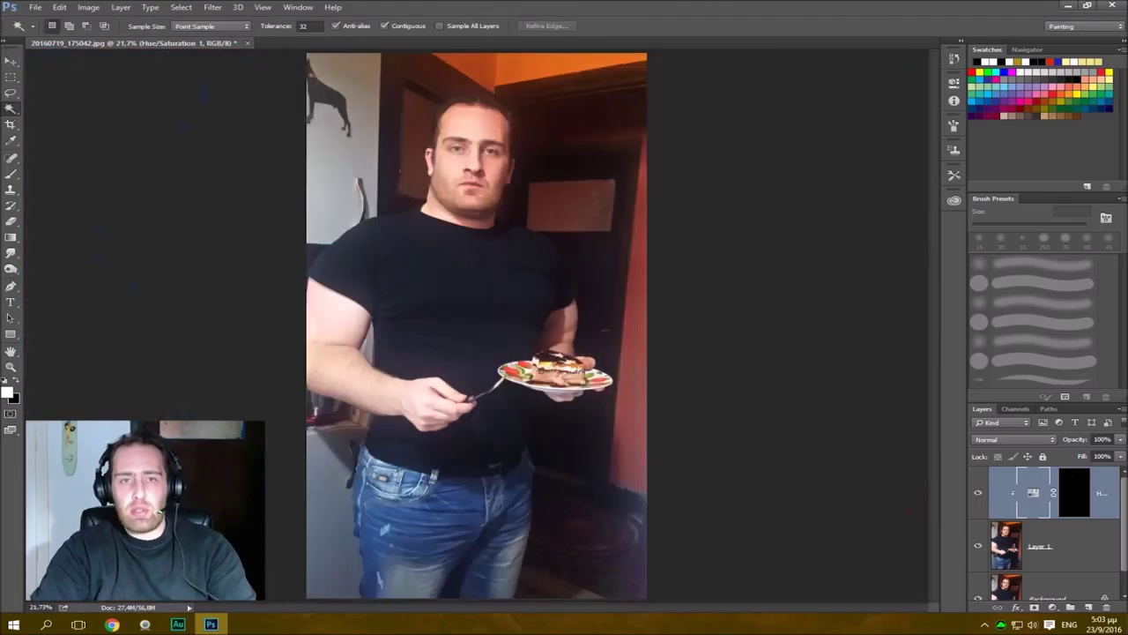
{"action": "scroll", "coordinate": [476, 151], "scroll_direction": "up", "scroll_amount": 16}
{"action": "scroll", "coordinate": [476, 152], "scroll_direction": "down", "scroll_amount": 2}
{"action": "left_click_drag", "start_coordinate": [476, 151], "coordinate": [478, 349]}
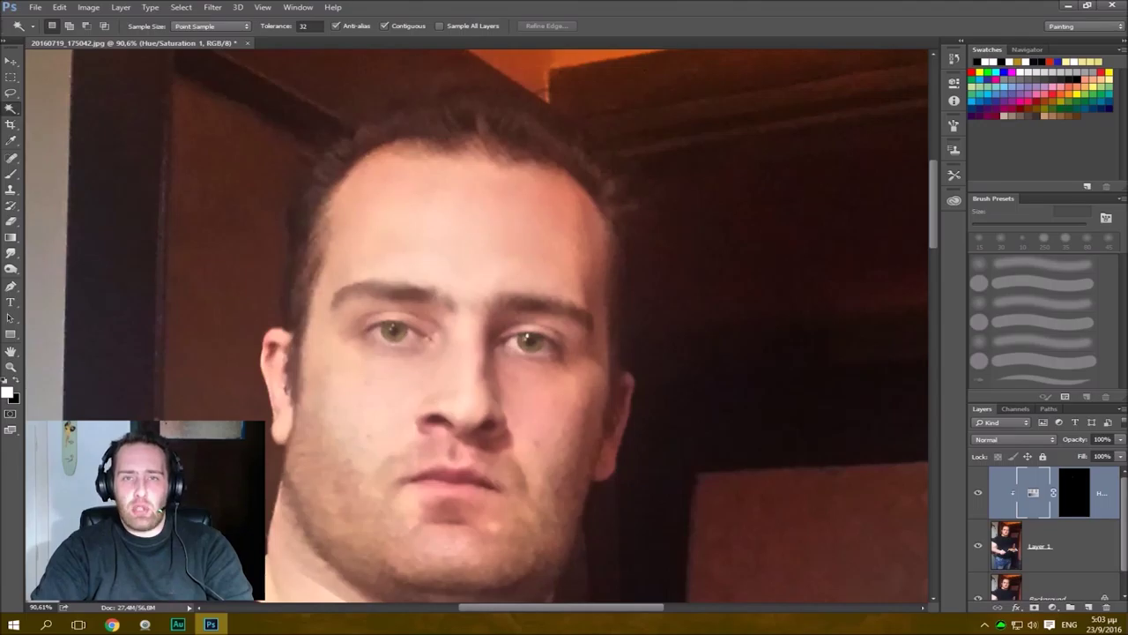
{"action": "left_click", "coordinate": [391, 459]}
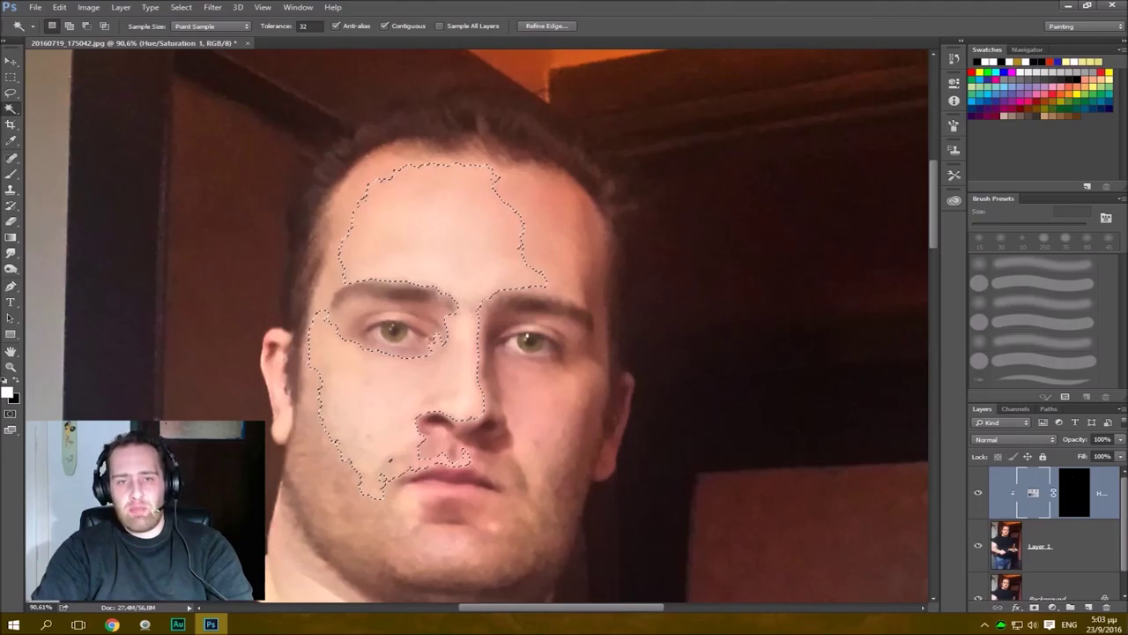
{"action": "scroll", "coordinate": [451, 216], "scroll_direction": "up", "scroll_amount": 5}
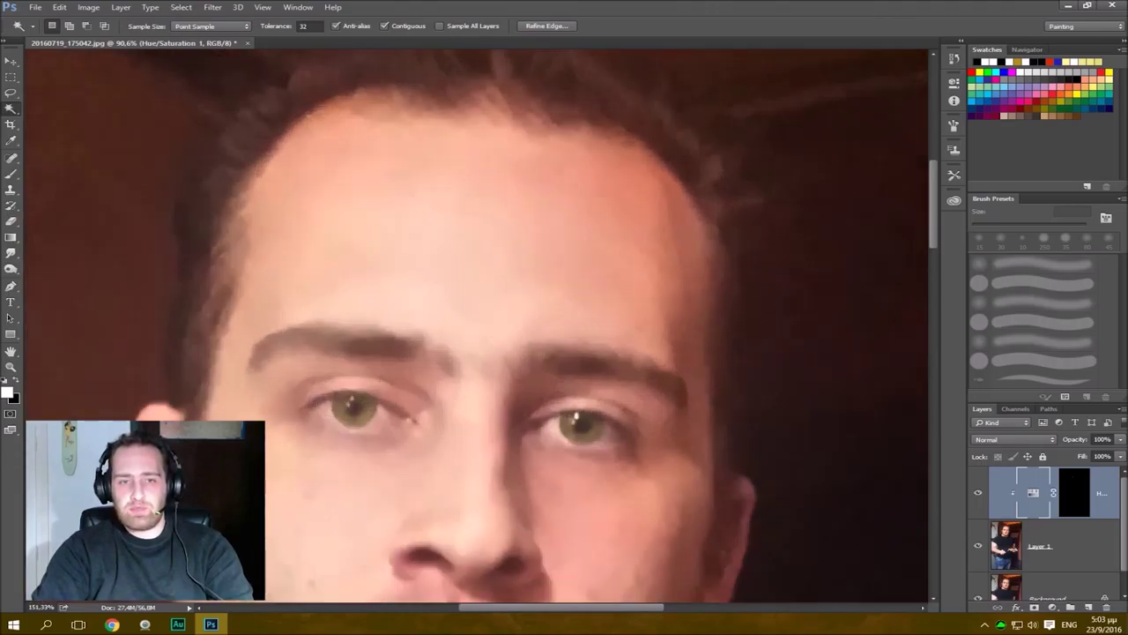
{"action": "scroll", "coordinate": [452, 216], "scroll_direction": "down", "scroll_amount": 4}
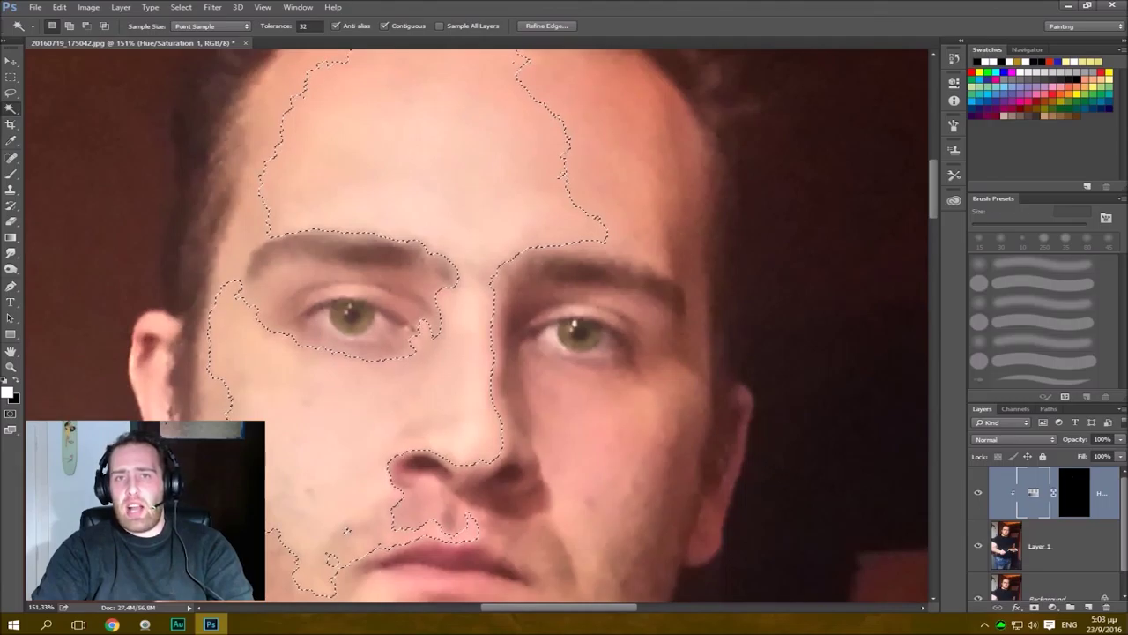
{"action": "key", "text": "ctrl+d"}
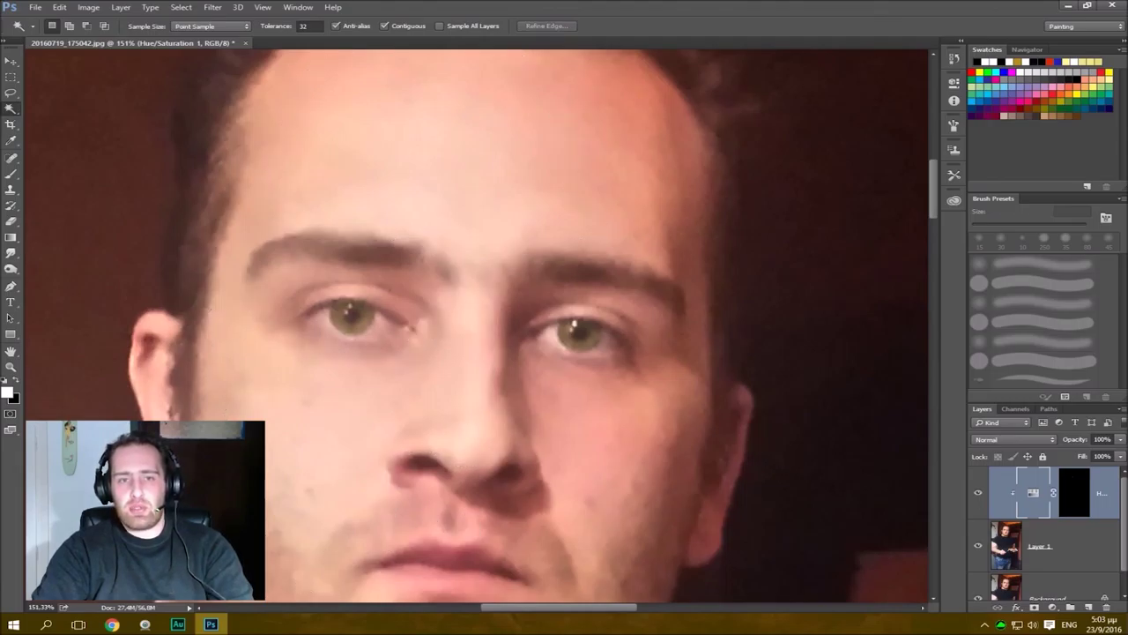
Magic Wand the white wall below the dog figure, replace that with the wall area above it, and deselect.
{"action": "scroll", "coordinate": [473, 232], "scroll_direction": "down", "scroll_amount": 3}
{"action": "left_click_drag", "start_coordinate": [472, 232], "coordinate": [735, 313]}
{"action": "left_click_drag", "start_coordinate": [508, 414], "coordinate": [547, 358]}
{"action": "left_click", "coordinate": [359, 327]}
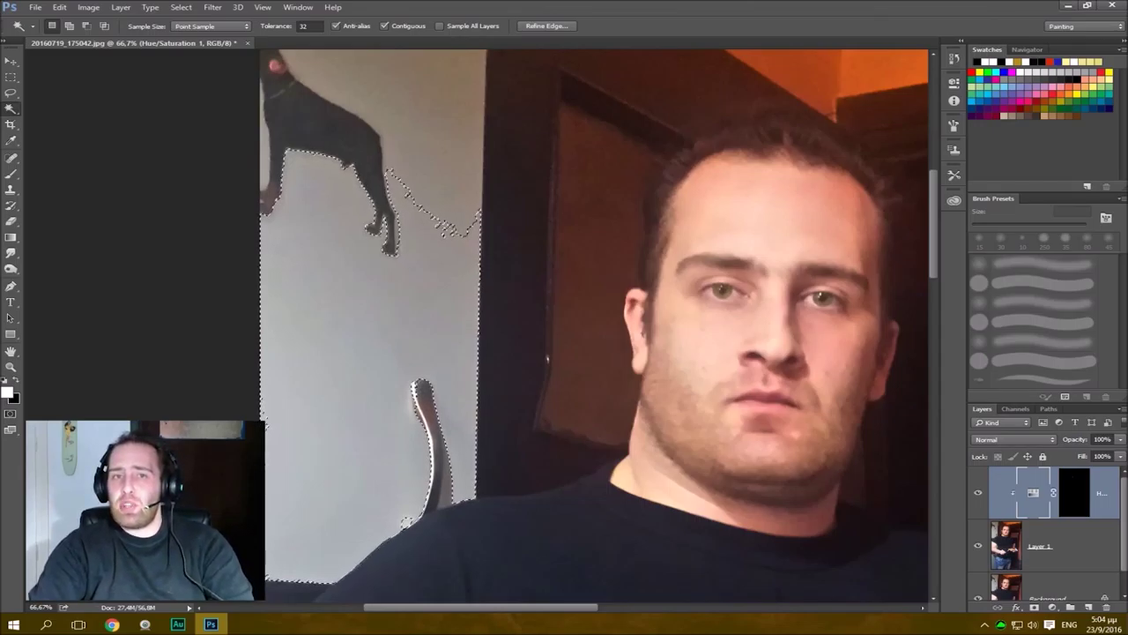
{"action": "left_click", "coordinate": [429, 141]}
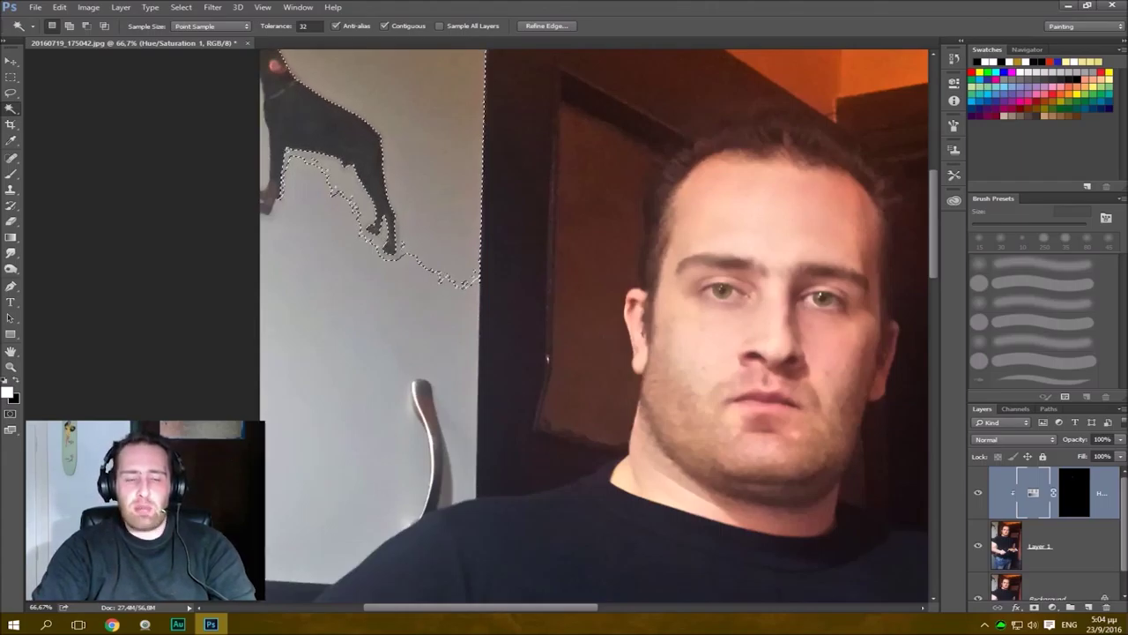
{"action": "key", "text": "ctrl+d"}
Select the orange ceiling with the Magic Wand, reselect it at a tolerance of 50, and deselect.
{"action": "left_click_drag", "start_coordinate": [723, 265], "coordinate": [178, 495]}
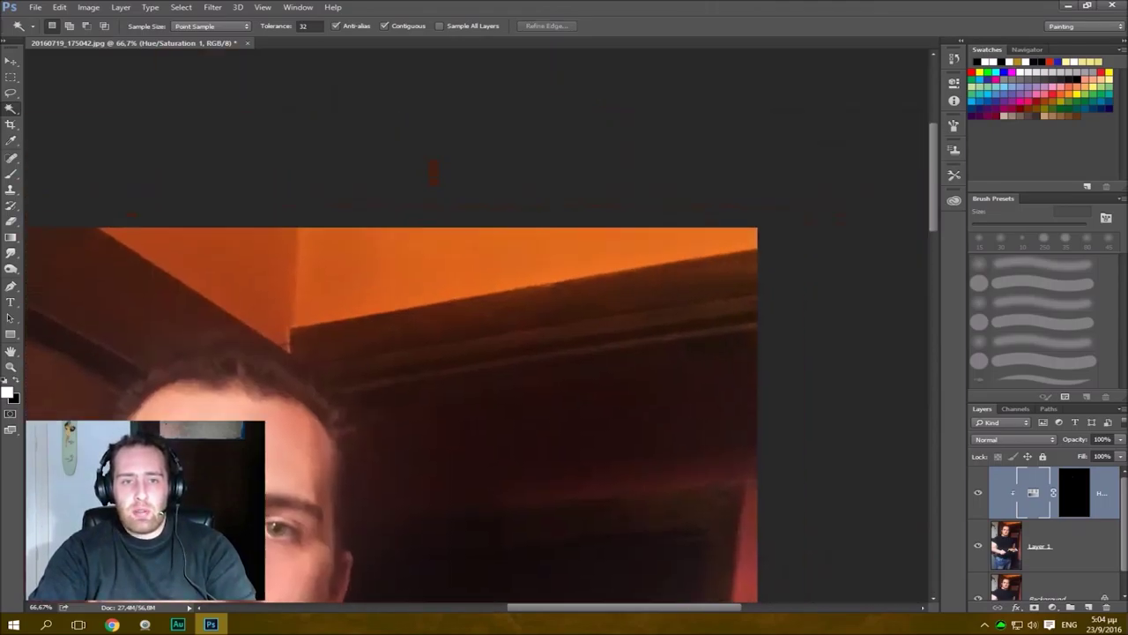
{"action": "left_click", "coordinate": [423, 273]}
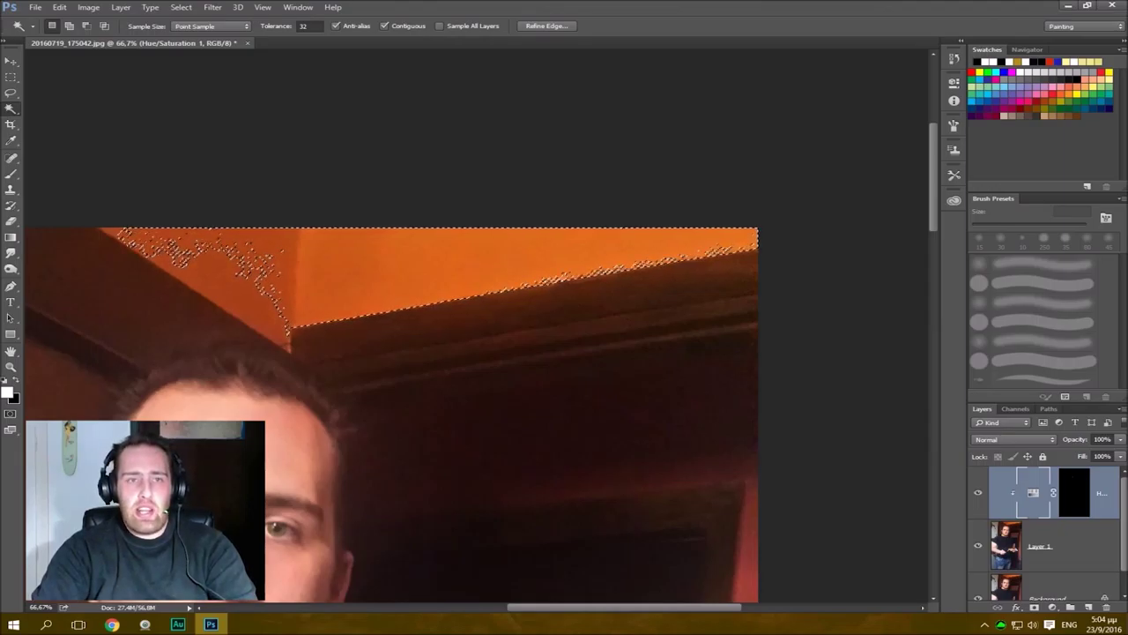
{"action": "left_click_drag", "start_coordinate": [313, 26], "coordinate": [278, 26]}
{"action": "key", "text": "BackSpace"}
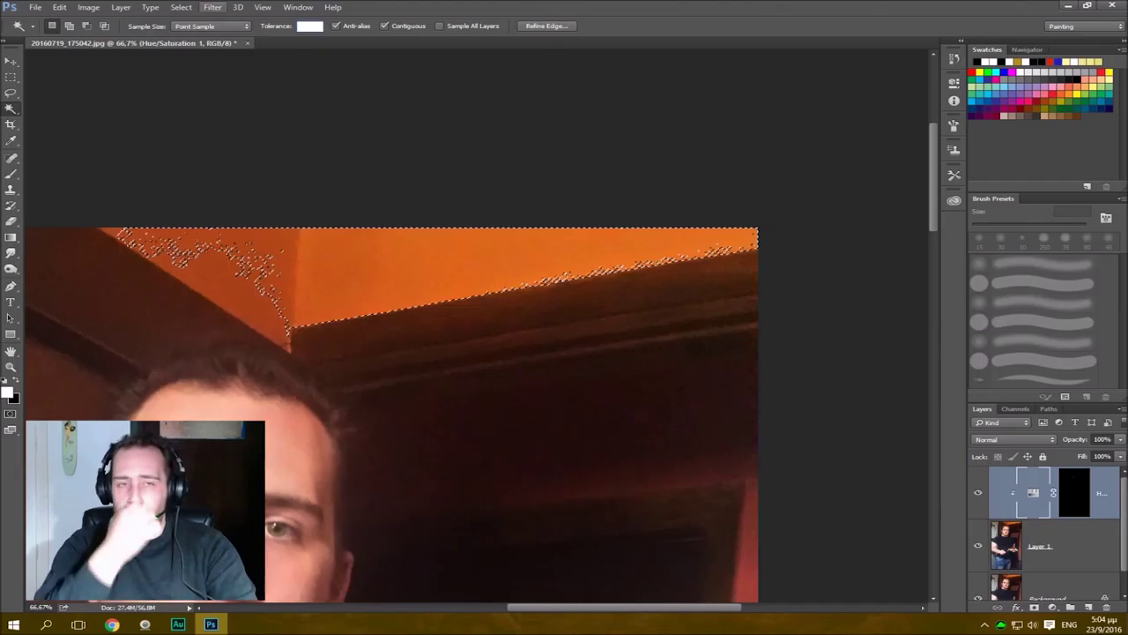
{"action": "type", "text": "50"}
{"action": "key", "text": "Return"}
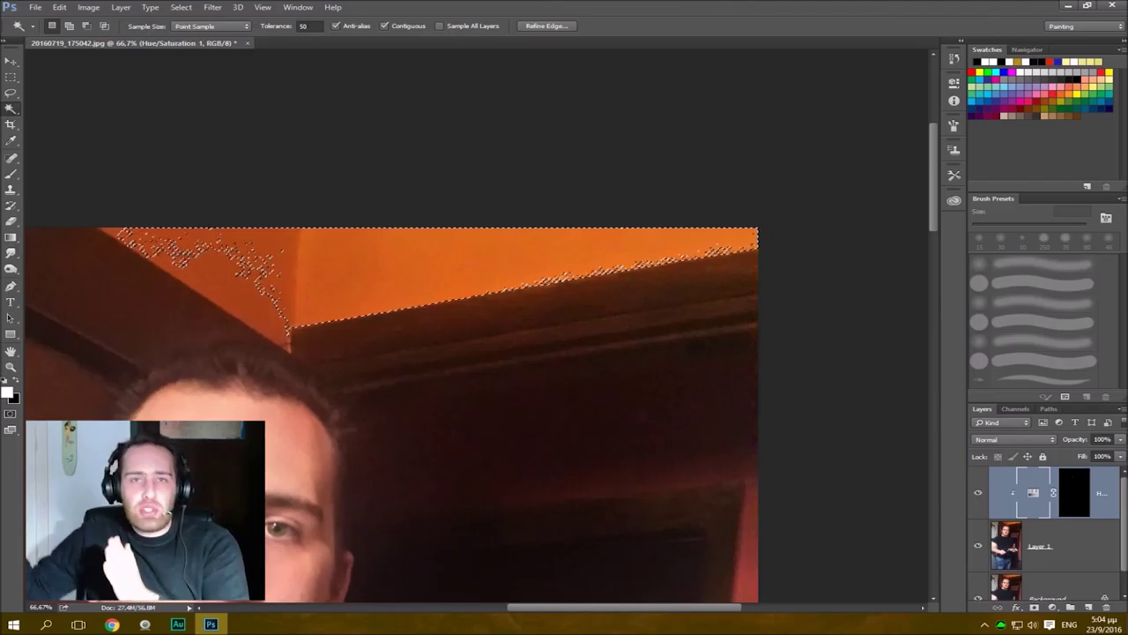
{"action": "key", "text": "ctrl+d"}
{"action": "left_click", "coordinate": [275, 275]}
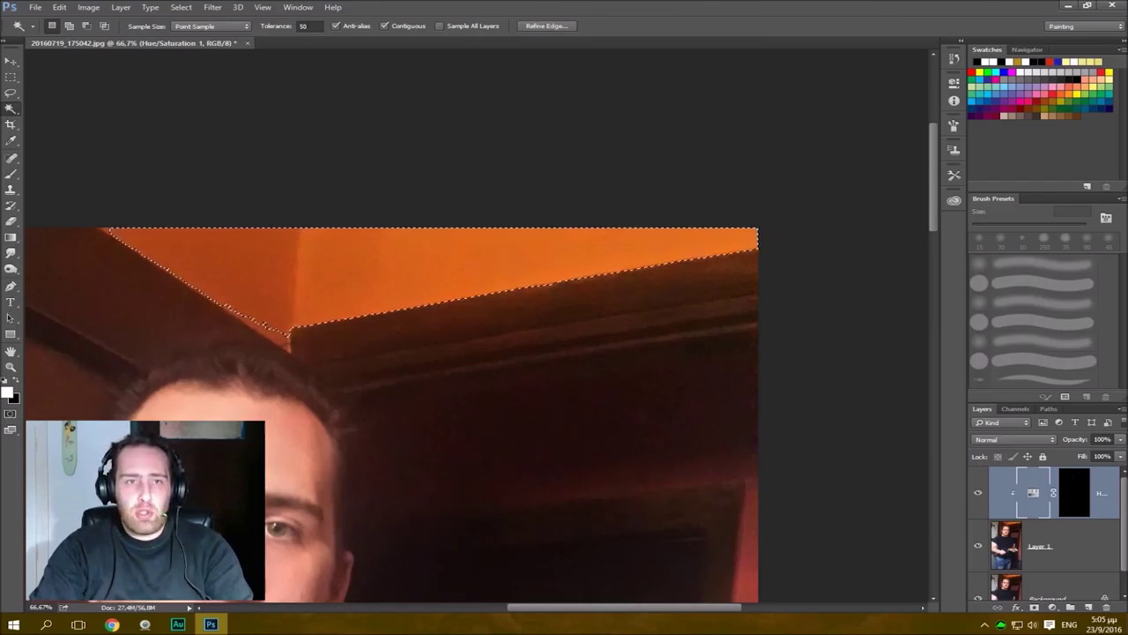
{"action": "key", "text": "ctrl+d"}
Set the Magic Wand tolerance to 52, select the orange ceiling again, and clear the selection.
{"action": "double_click", "coordinate": [304, 27]}
{"action": "type", "text": "52"}
{"action": "key", "text": "Return"}
{"action": "left_click", "coordinate": [378, 271]}
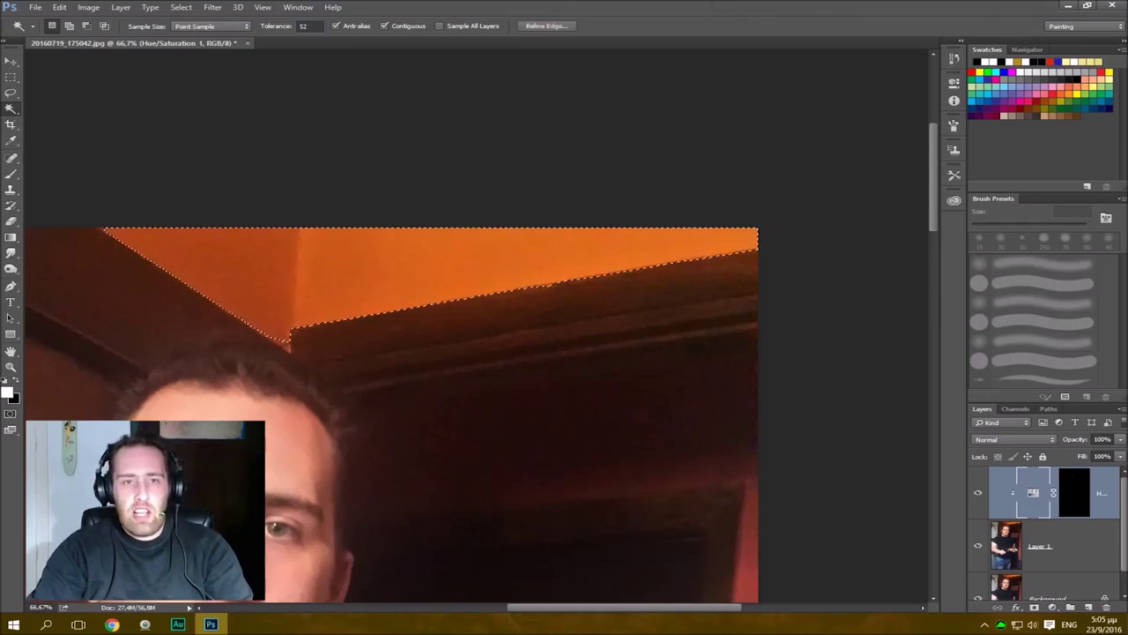
{"action": "key", "text": "ctrl+d"}
Raise the Magic Wand tolerance to 54, reselect the orange ceiling, and deselect it.
{"action": "left_click", "coordinate": [304, 26]}
{"action": "key", "text": "Up"}
{"action": "key", "text": "Up"}
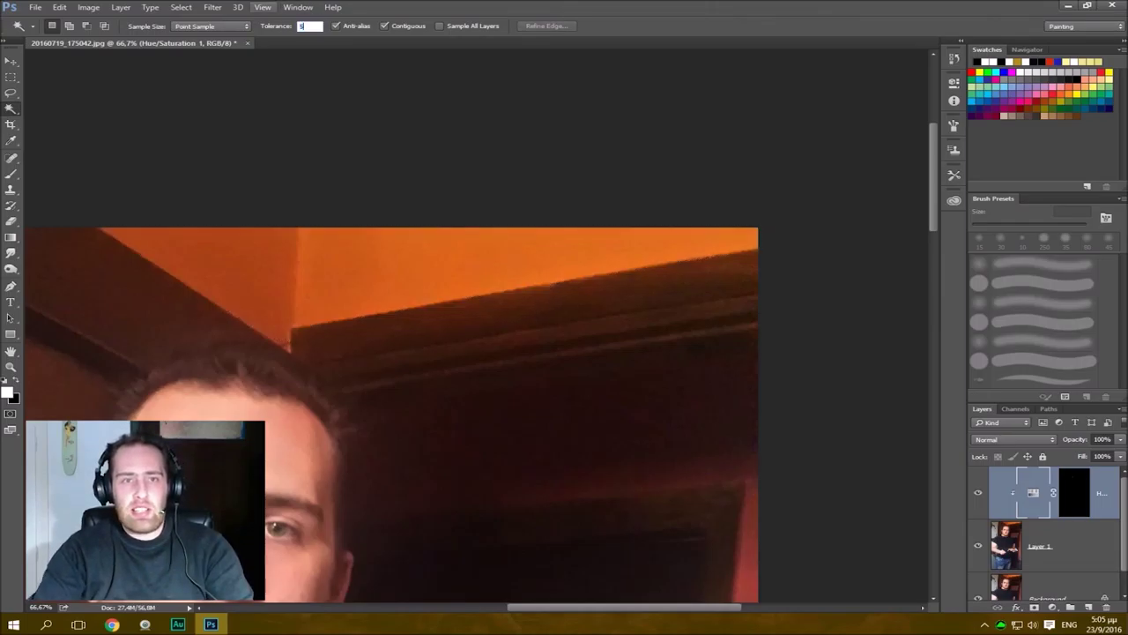
{"action": "left_click", "coordinate": [379, 271]}
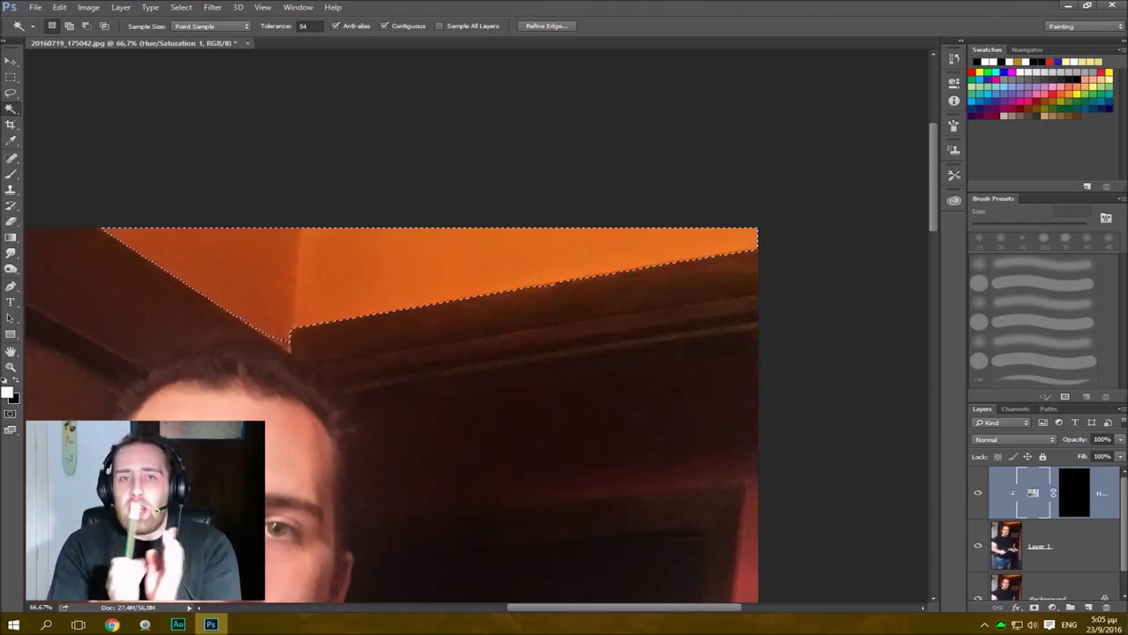
{"action": "key", "text": "ctrl+d"}
Select the dark background around the man's head with the Magic Wand, and clear the selection.
{"action": "key", "text": "ctrl+z"}
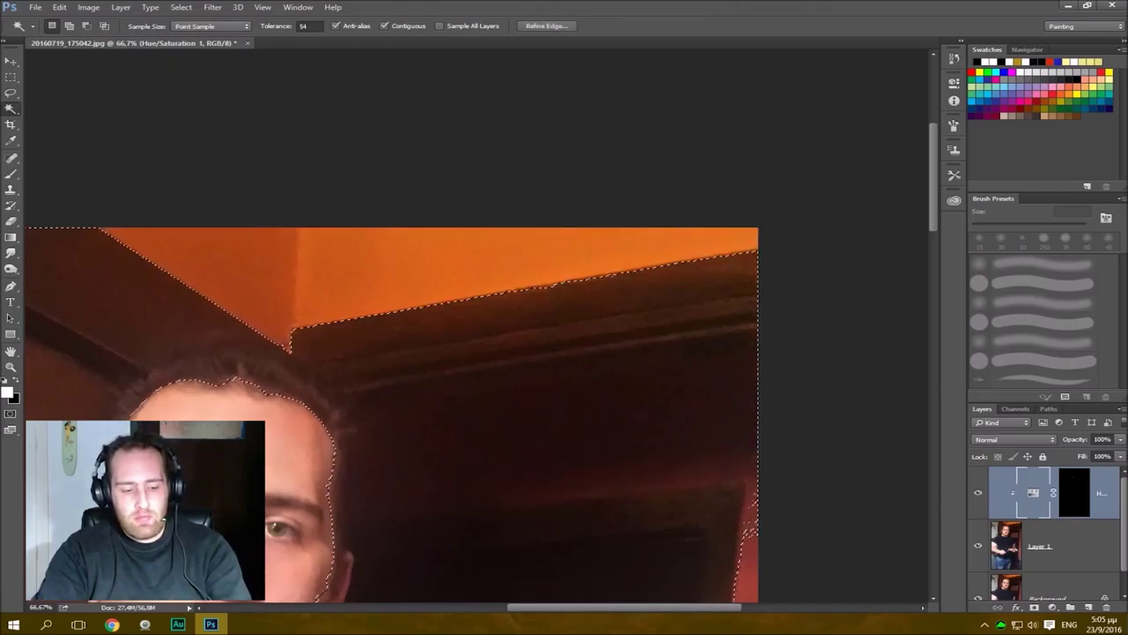
{"action": "key", "text": "ctrl+d"}
Select the white wall beside the door frame with the Magic Wand at tolerance 54, and deselect it.
{"action": "left_click_drag", "start_coordinate": [177, 397], "coordinate": [848, 154]}
{"action": "left_click_drag", "start_coordinate": [925, 247], "coordinate": [908, 270]}
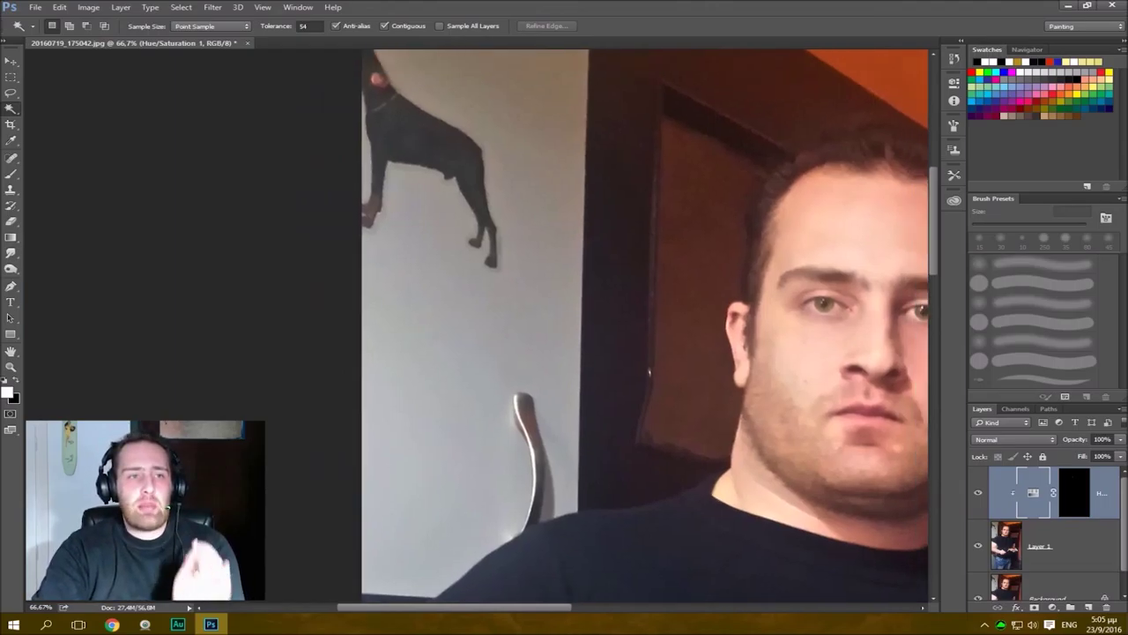
{"action": "left_click", "coordinate": [492, 545]}
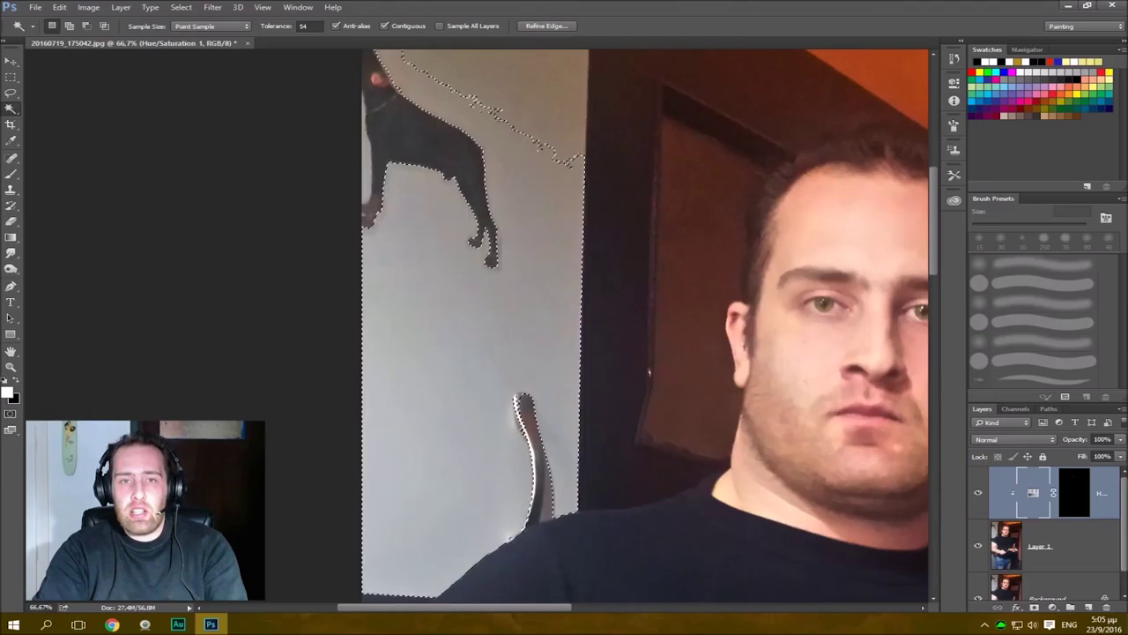
{"action": "left_click_drag", "start_coordinate": [745, 345], "coordinate": [734, 419]}
{"action": "key", "text": "ctrl+d"}
Set the Magic Wand tolerance to 70 and select the white wall again.
{"action": "double_click", "coordinate": [306, 27]}
{"action": "type", "text": "770"}
{"action": "left_click", "coordinate": [494, 379]}
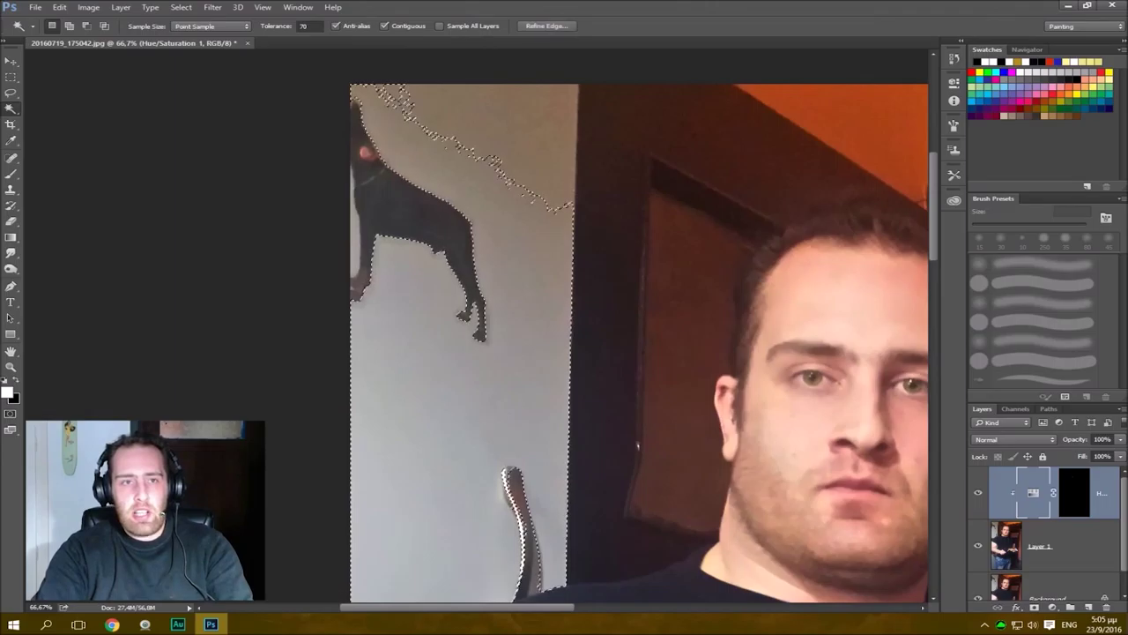
Set the Magic Wand tolerance to 90, reselect the white wall, inspect the selection edge at the door handle, and deselect.
{"action": "double_click", "coordinate": [306, 27]}
{"action": "type", "text": "90"}
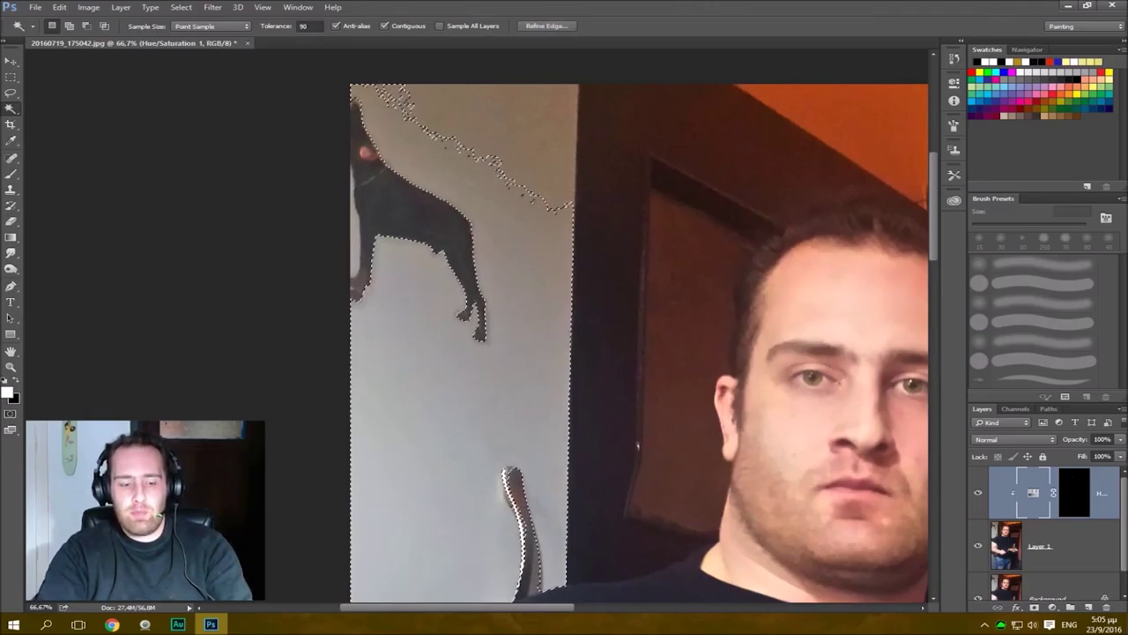
{"action": "key", "text": "ctrl+d"}
{"action": "left_click", "coordinate": [493, 379]}
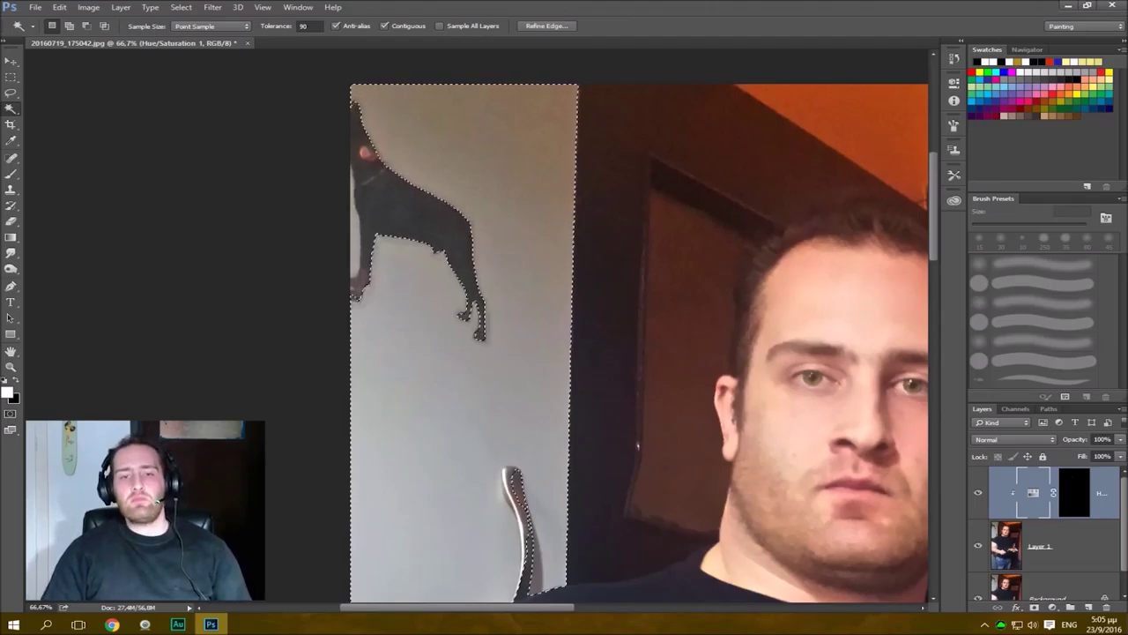
{"action": "left_click_drag", "start_coordinate": [493, 379], "coordinate": [468, 263]}
{"action": "scroll", "coordinate": [493, 374], "scroll_direction": "up", "scroll_amount": 7}
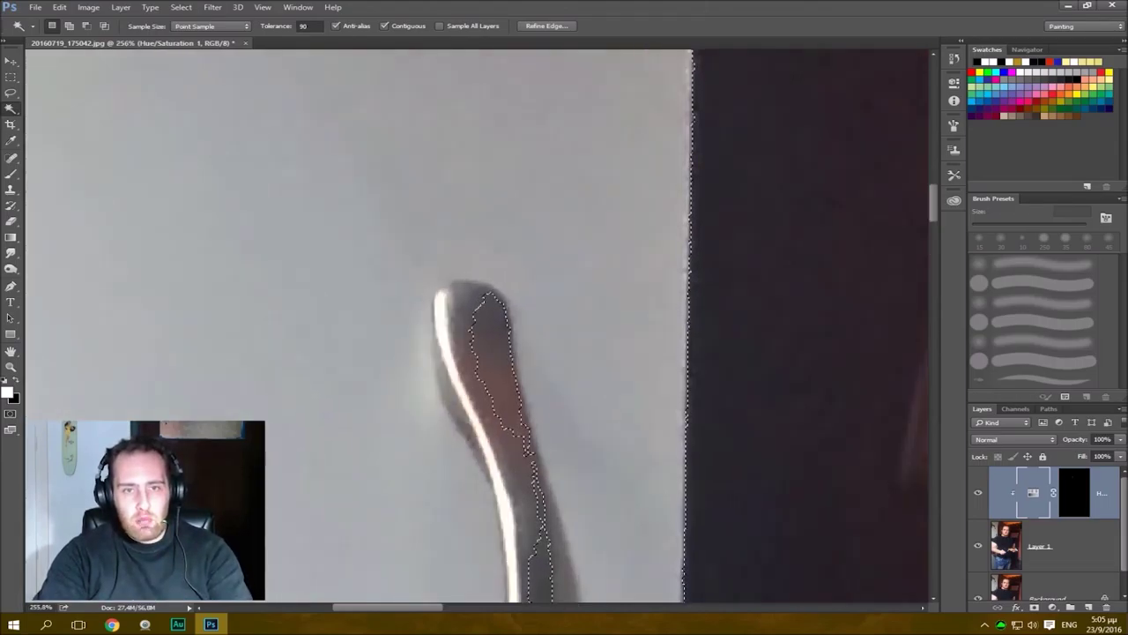
{"action": "scroll", "coordinate": [492, 375], "scroll_direction": "down", "scroll_amount": 6}
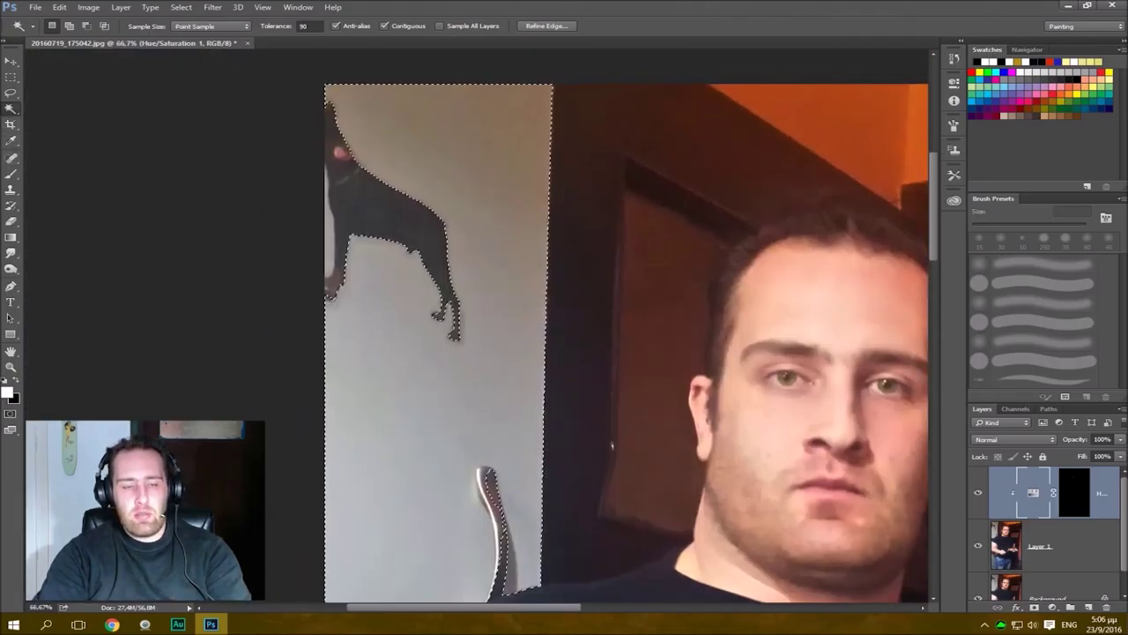
{"action": "key", "text": "ctrl+d"}
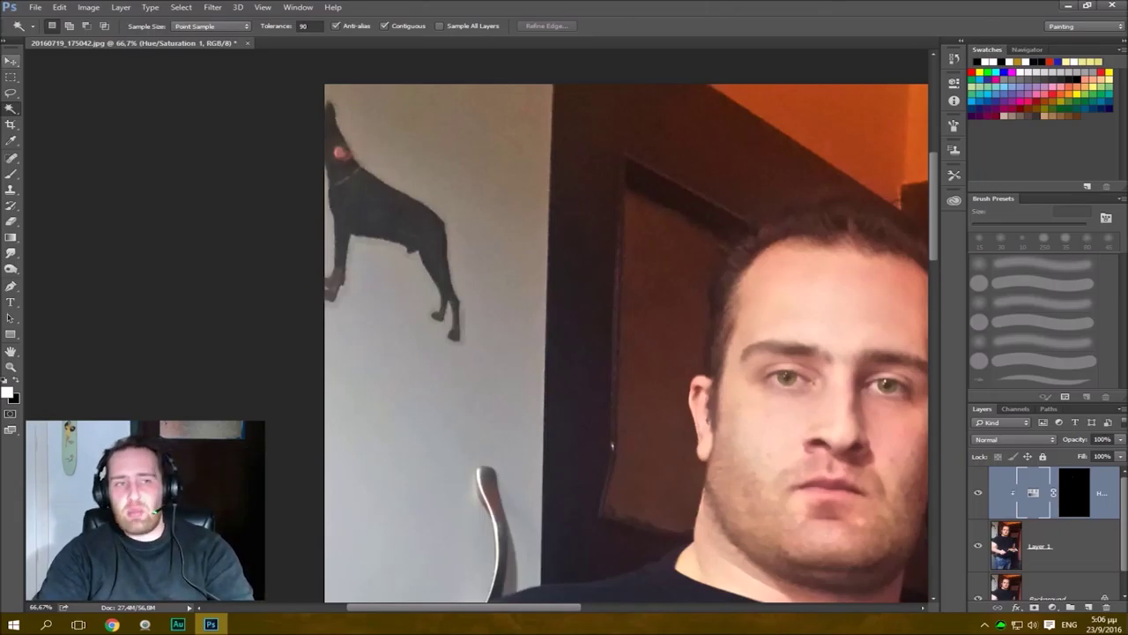
Select the man's forehead above the eyebrows with the Quick Selection tool.
{"action": "key", "text": "v"}
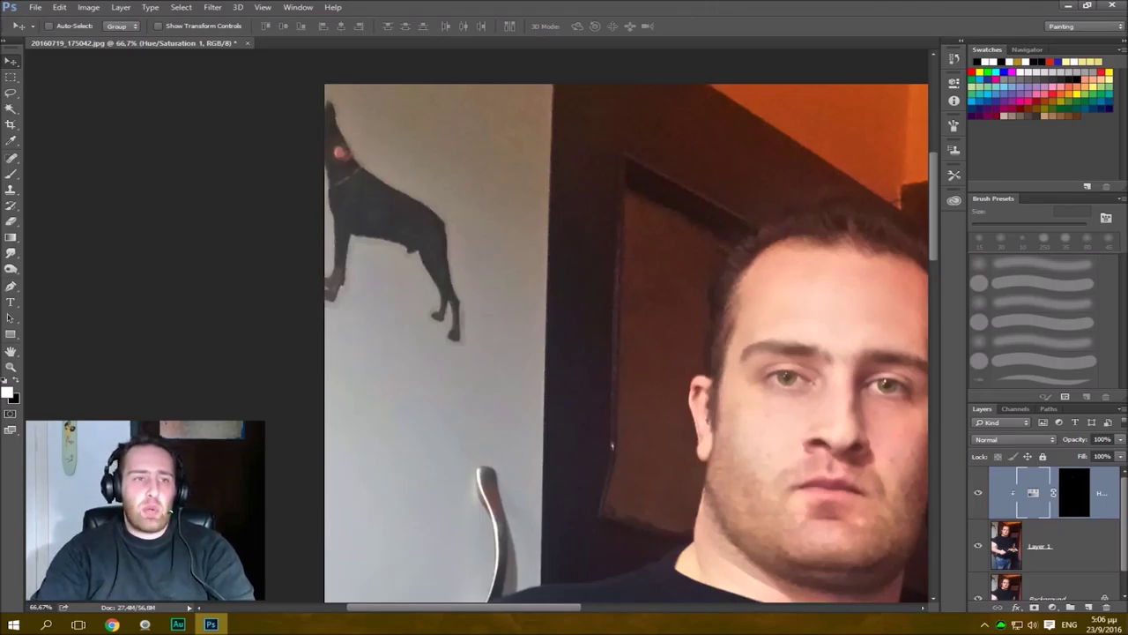
{"action": "left_click", "coordinate": [11, 107]}
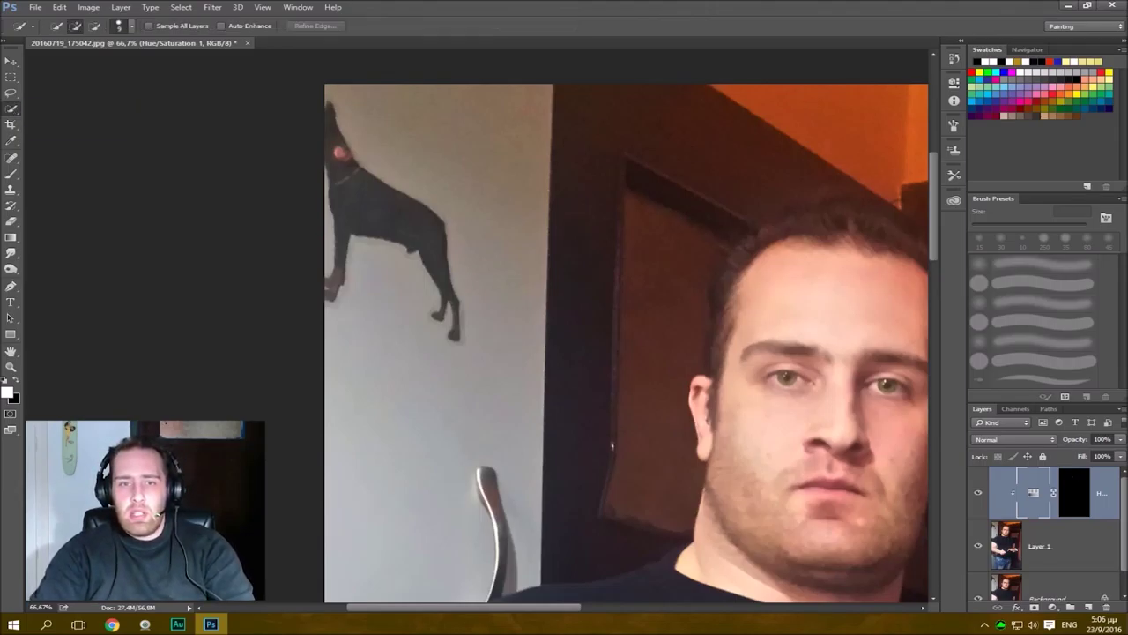
{"action": "left_click_drag", "start_coordinate": [741, 352], "coordinate": [402, 300]}
{"action": "left_click", "coordinate": [509, 240]}
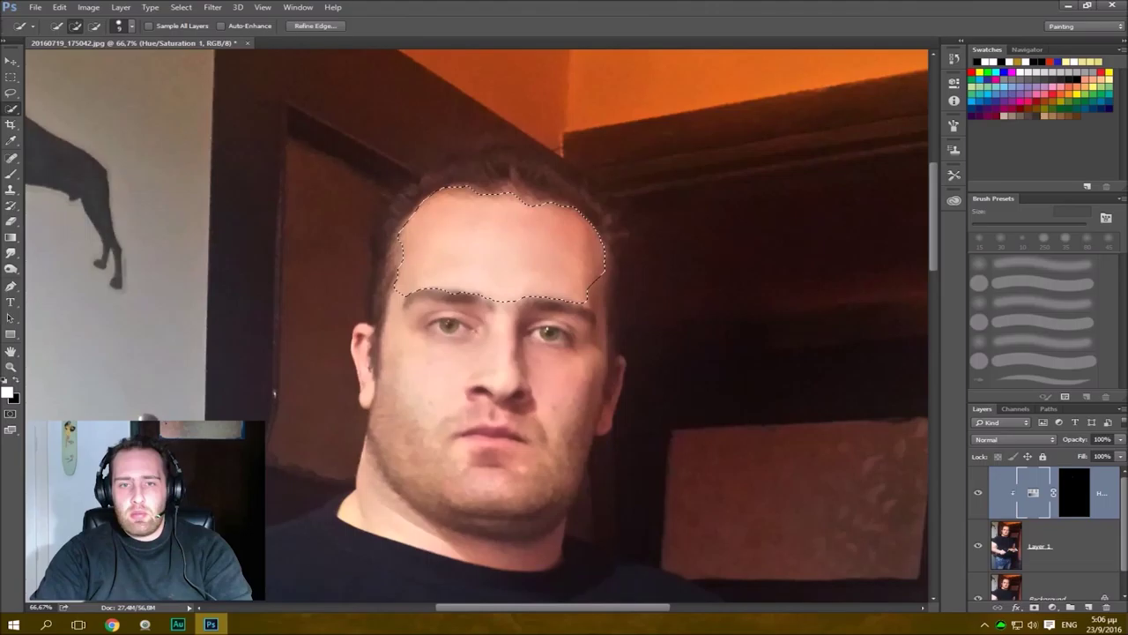
Extend the Quick Selection down over the face, ears and neck, subtracting and re-adding the cheek and ear on the door side.
{"action": "mouse_move", "coordinate": [562, 304]}
{"action": "left_mouse_down"}
{"action": "mouse_move", "coordinate": [564, 375]}
{"action": "mouse_move", "coordinate": [423, 374]}
{"action": "left_mouse_up"}
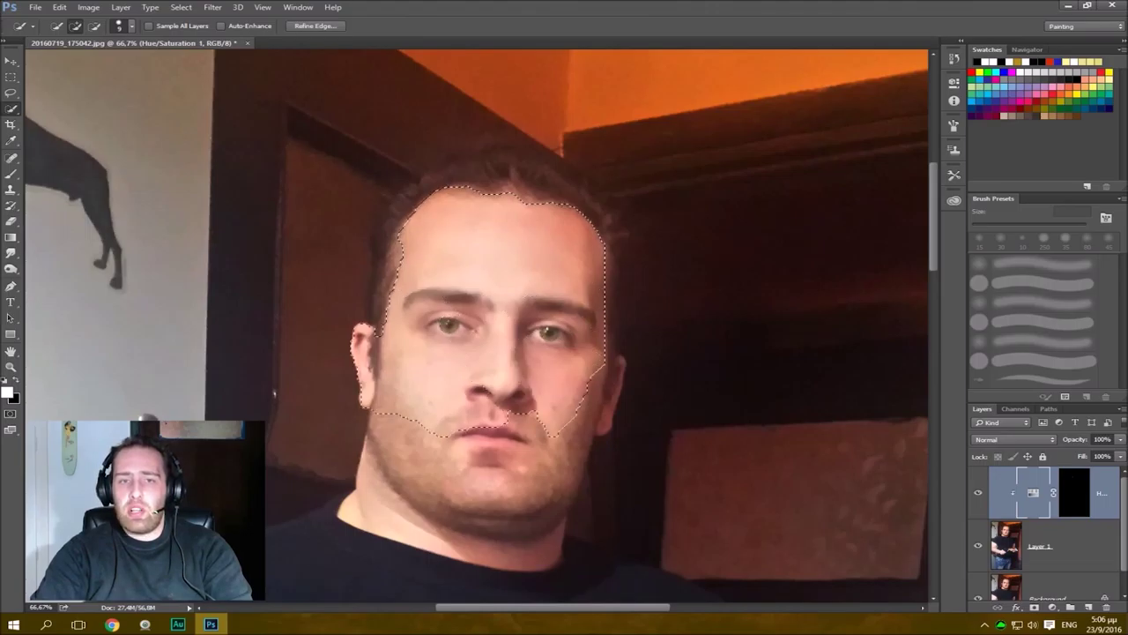
{"action": "left_click_drag", "start_coordinate": [432, 423], "coordinate": [507, 525]}
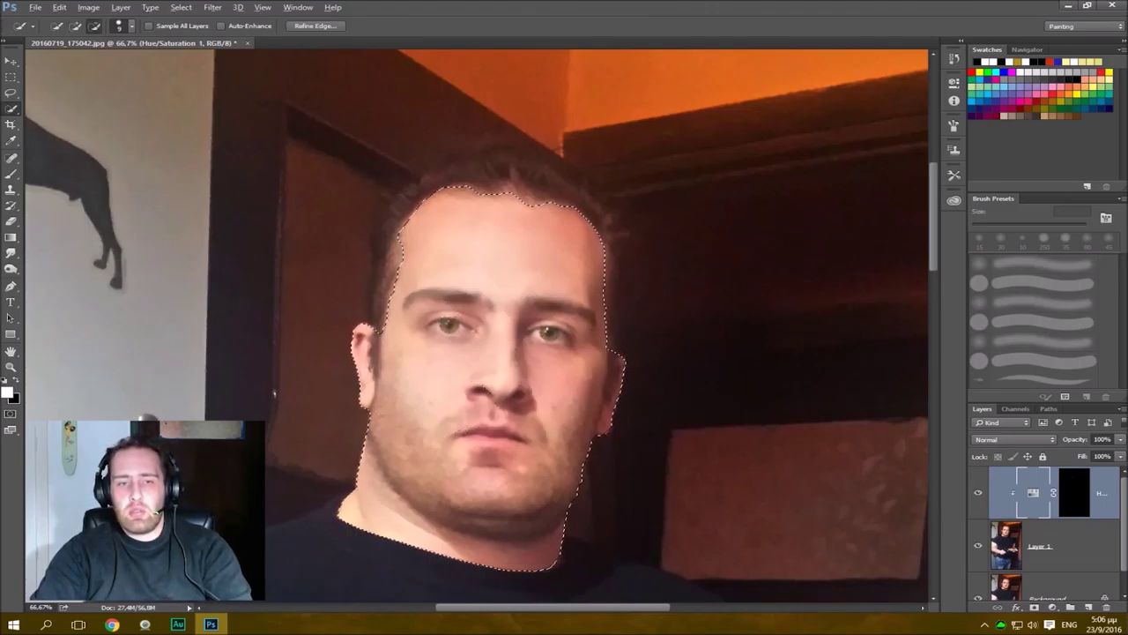
{"action": "left_click_drag", "start_coordinate": [370, 482], "coordinate": [410, 500]}
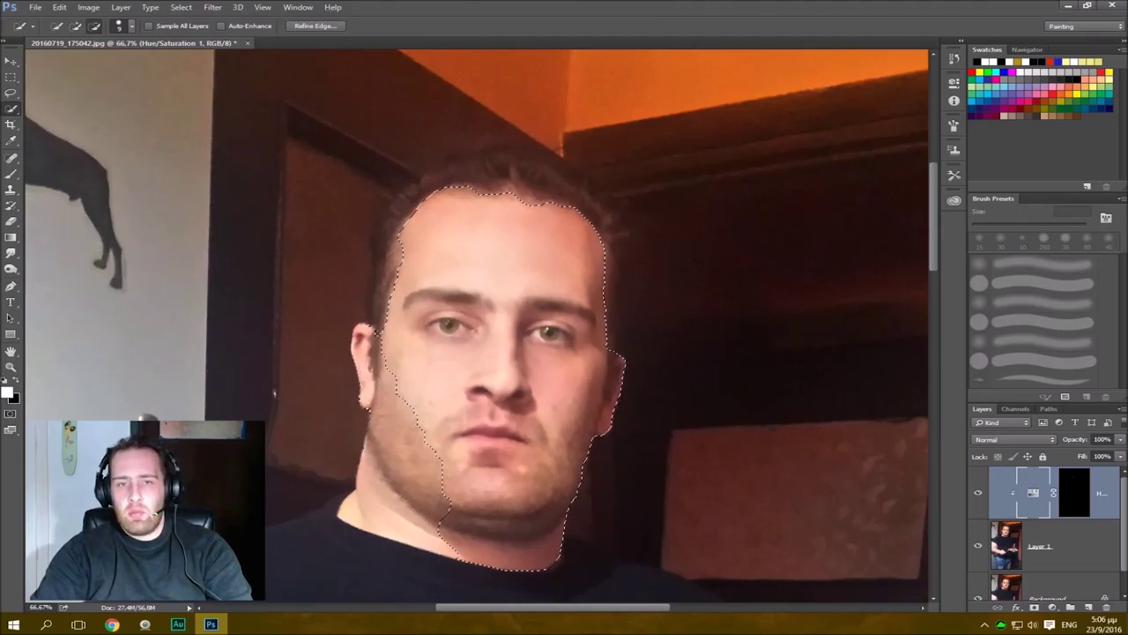
{"action": "key", "text": "ctrl+d"}
{"action": "left_click_drag", "start_coordinate": [387, 335], "coordinate": [369, 324]}
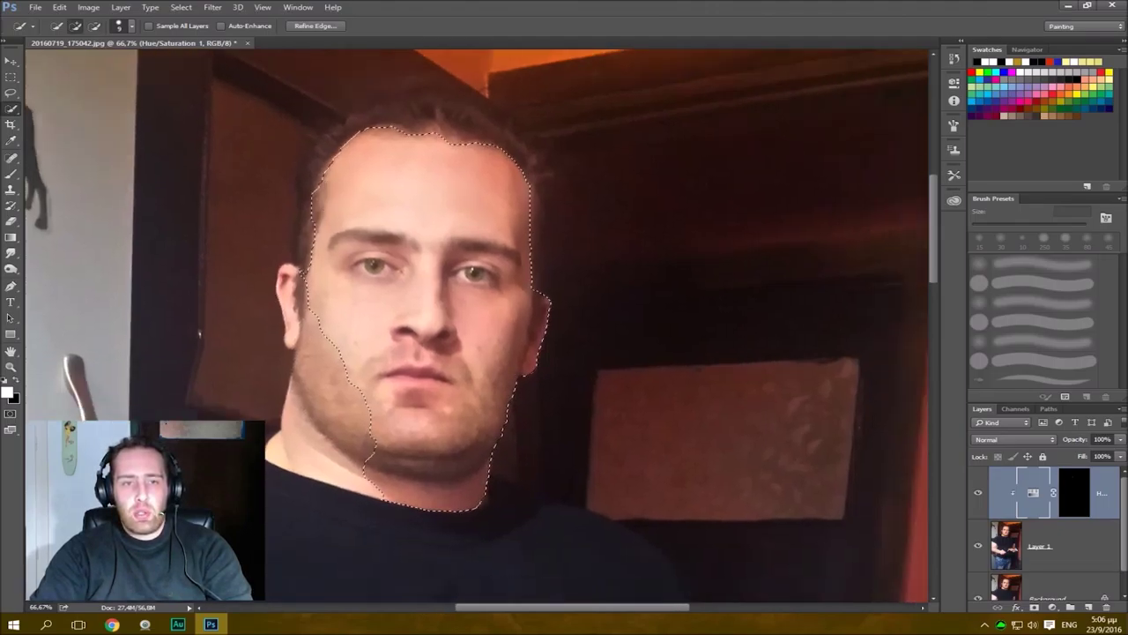
{"action": "mouse_move", "coordinate": [298, 282]}
{"action": "left_mouse_down"}
{"action": "mouse_move", "coordinate": [288, 319]}
{"action": "mouse_move", "coordinate": [301, 425]}
{"action": "mouse_move", "coordinate": [350, 459]}
{"action": "mouse_move", "coordinate": [356, 428]}
{"action": "mouse_move", "coordinate": [319, 413]}
{"action": "mouse_move", "coordinate": [309, 363]}
{"action": "mouse_move", "coordinate": [332, 360]}
{"action": "mouse_move", "coordinate": [332, 386]}
{"action": "left_mouse_up"}
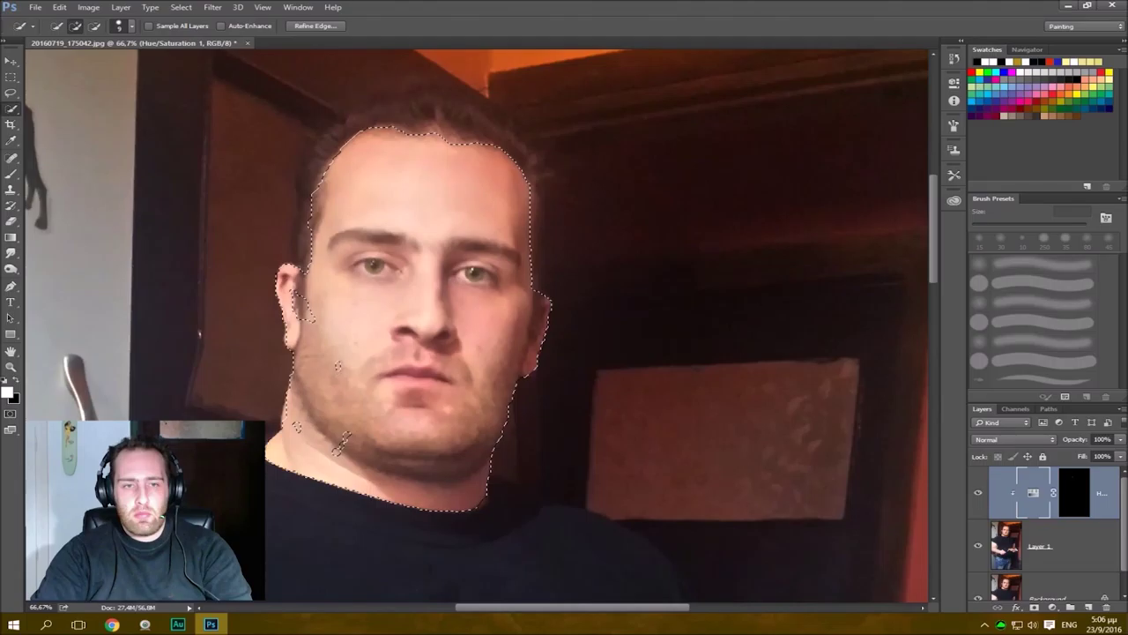
Add the man's hair to the selection and subtract the door background around his head.
{"action": "mouse_move", "coordinate": [335, 150]}
{"action": "left_mouse_down"}
{"action": "mouse_move", "coordinate": [371, 122]}
{"action": "mouse_move", "coordinate": [533, 159]}
{"action": "mouse_move", "coordinate": [534, 220]}
{"action": "left_mouse_up"}
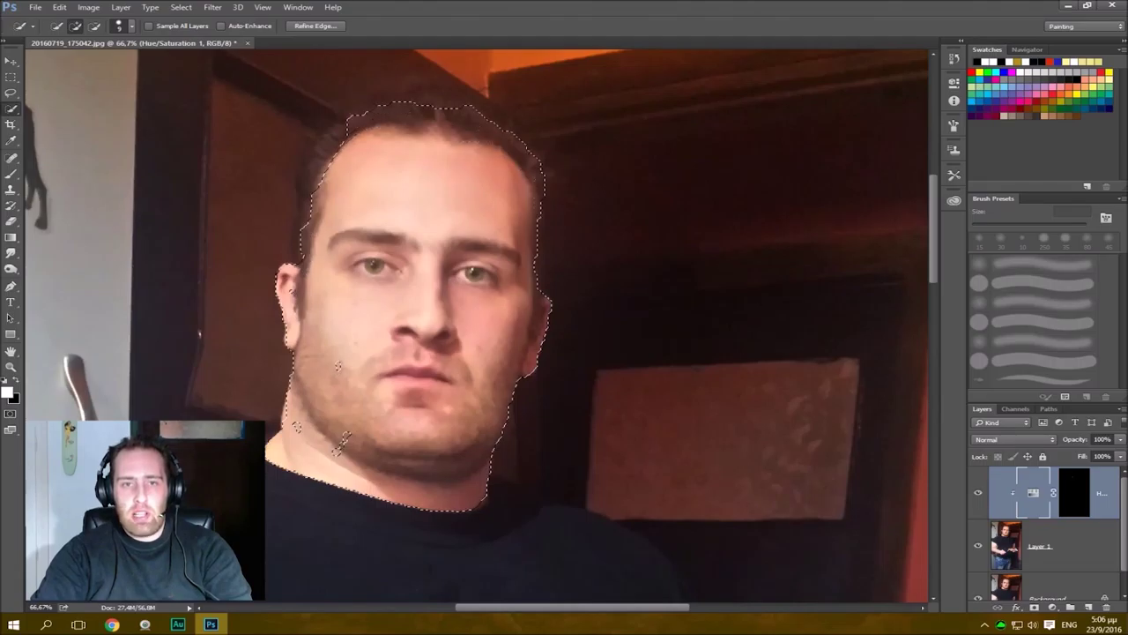
{"action": "left_click_drag", "start_coordinate": [331, 140], "coordinate": [319, 189]}
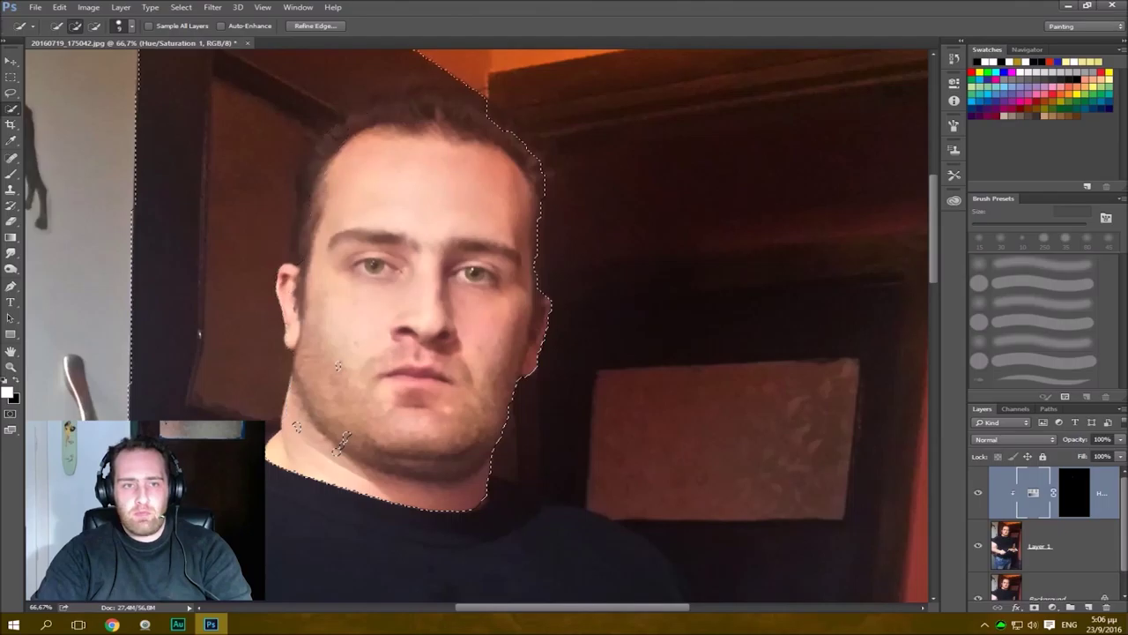
{"action": "mouse_move", "coordinate": [270, 264]}
{"action": "left_mouse_down"}
{"action": "mouse_move", "coordinate": [291, 172]}
{"action": "mouse_move", "coordinate": [339, 110]}
{"action": "left_mouse_up"}
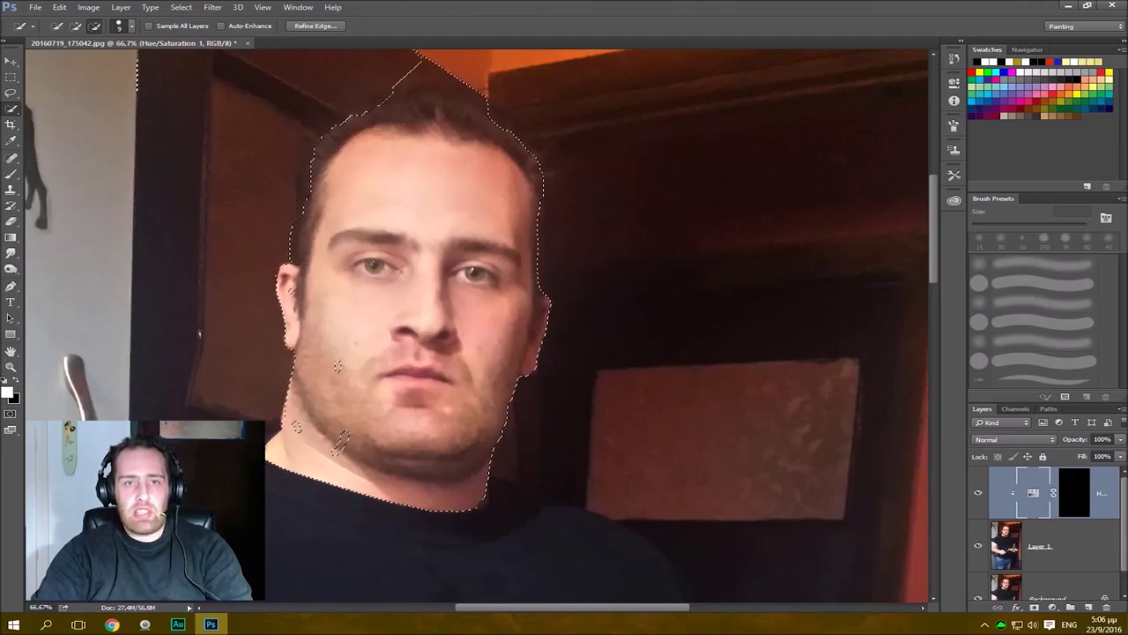
{"action": "left_click_drag", "start_coordinate": [407, 69], "coordinate": [450, 87]}
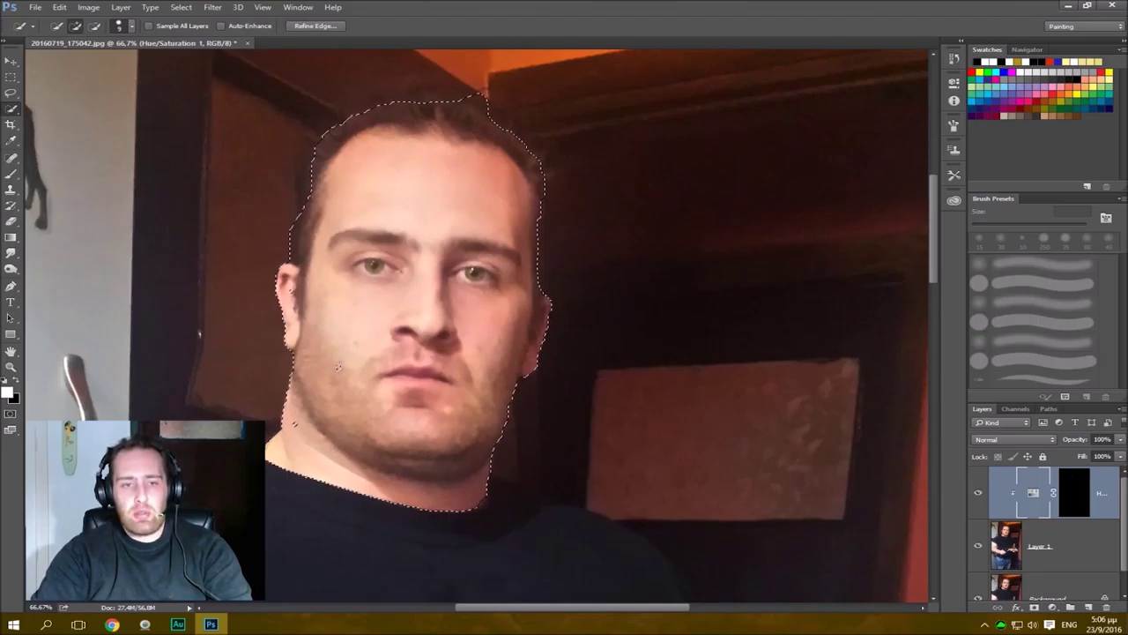
{"action": "key", "text": "alt"}
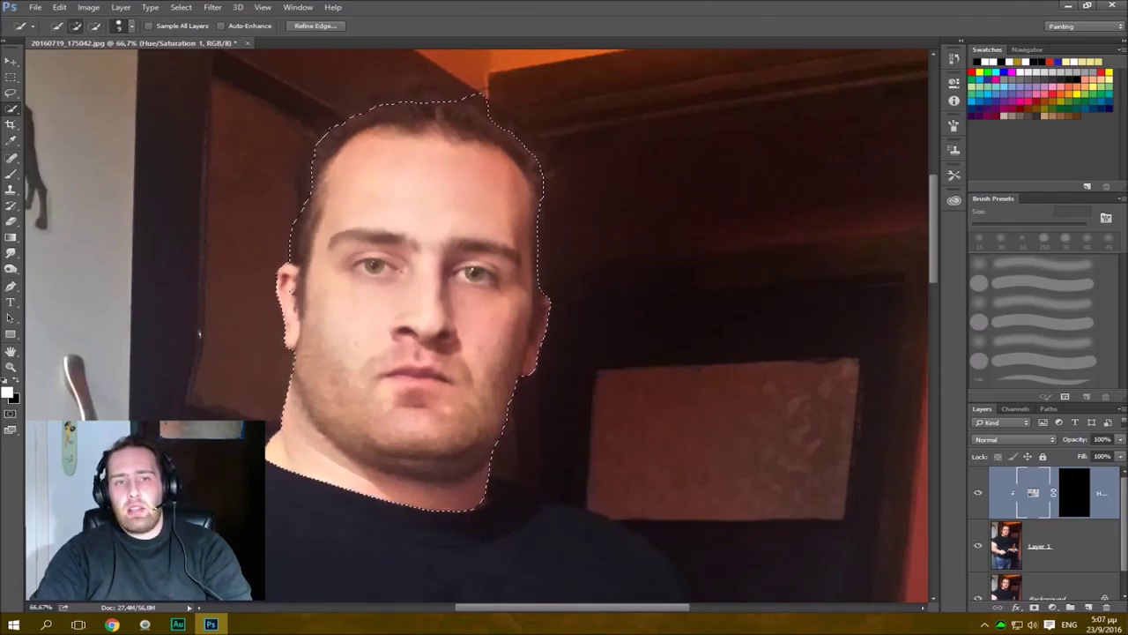
Use Refine Edge to brush along the hairline at the top of the head and apply the refined selection.
{"action": "left_click", "coordinate": [314, 26]}
{"action": "mouse_move", "coordinate": [423, 96]}
{"action": "left_mouse_down"}
{"action": "mouse_move", "coordinate": [472, 85]}
{"action": "mouse_move", "coordinate": [355, 89]}
{"action": "mouse_move", "coordinate": [285, 106]}
{"action": "left_mouse_up"}
{"action": "left_click_drag", "start_coordinate": [378, 66], "coordinate": [539, 79]}
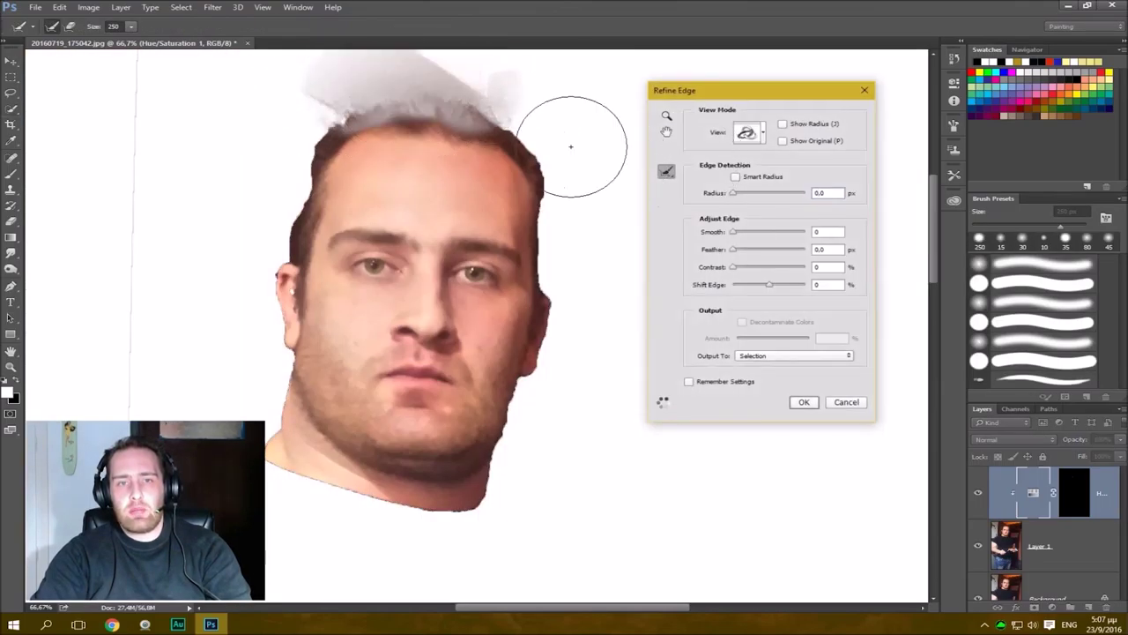
{"action": "left_click_drag", "start_coordinate": [571, 146], "coordinate": [577, 110]}
{"action": "left_click", "coordinate": [803, 401]}
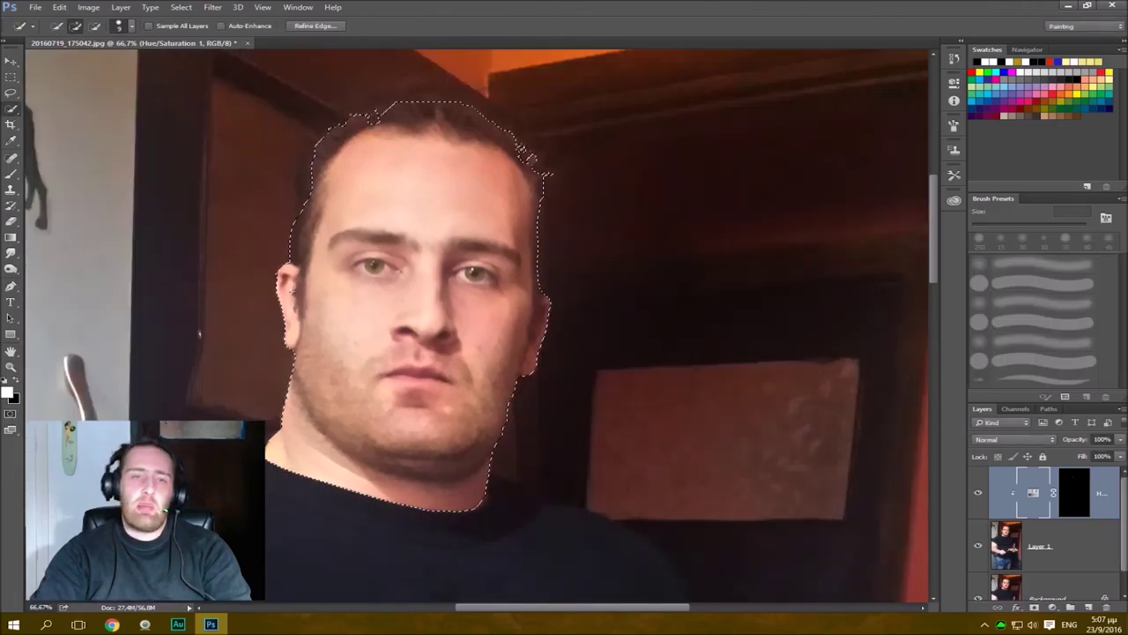
Try adding and subtracting the area just above the hair, and deselect everything.
{"action": "left_click", "coordinate": [424, 94]}
{"action": "left_click", "coordinate": [430, 75], "text": "alt"}
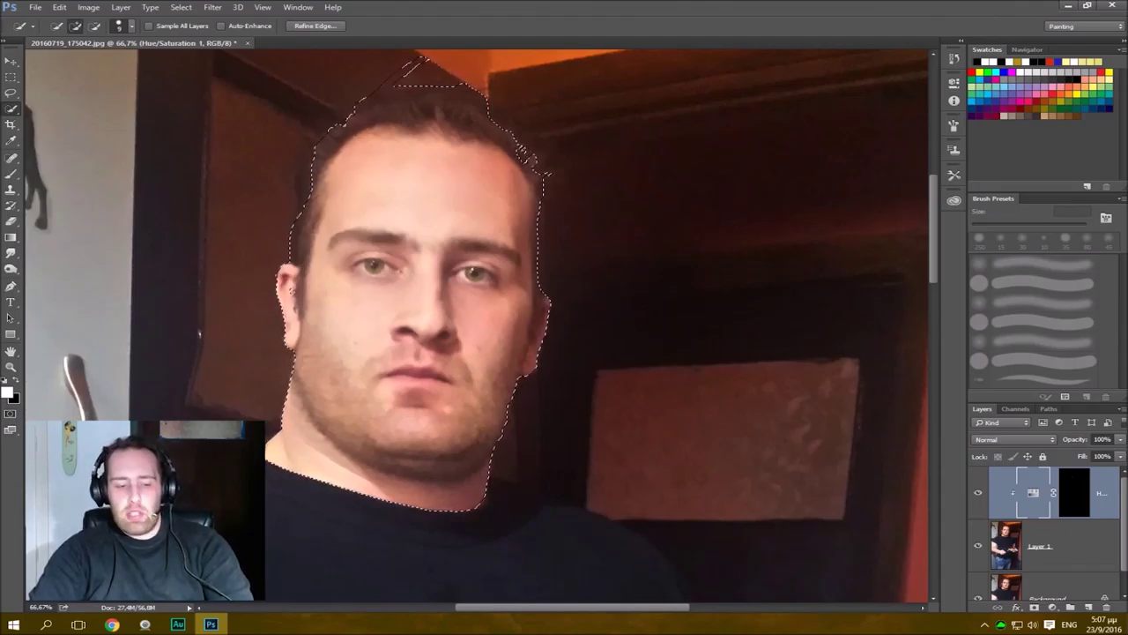
{"action": "key", "text": "ctrl+d"}
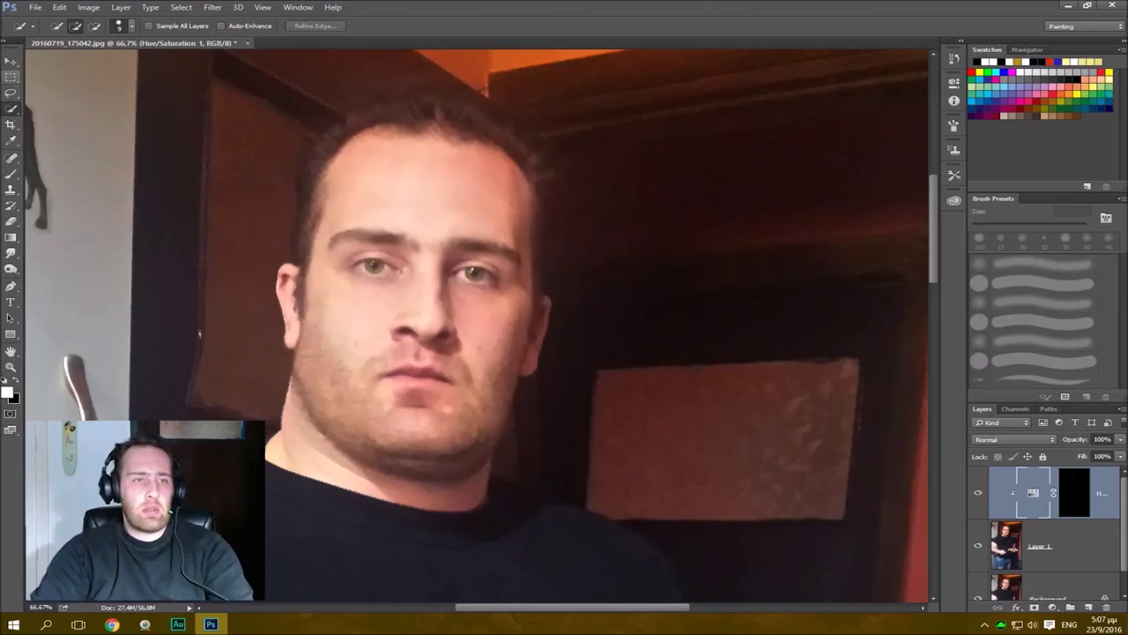
{"action": "left_click", "coordinate": [11, 60]}
{"action": "left_click", "coordinate": [10, 124]}
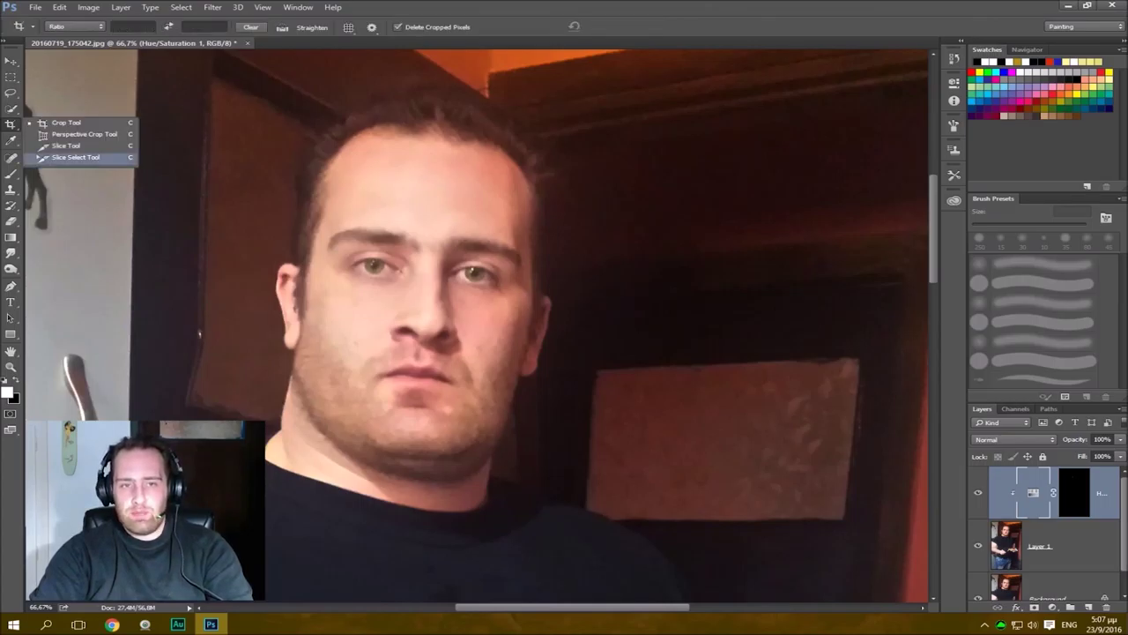
{"action": "left_click", "coordinate": [62, 123]}
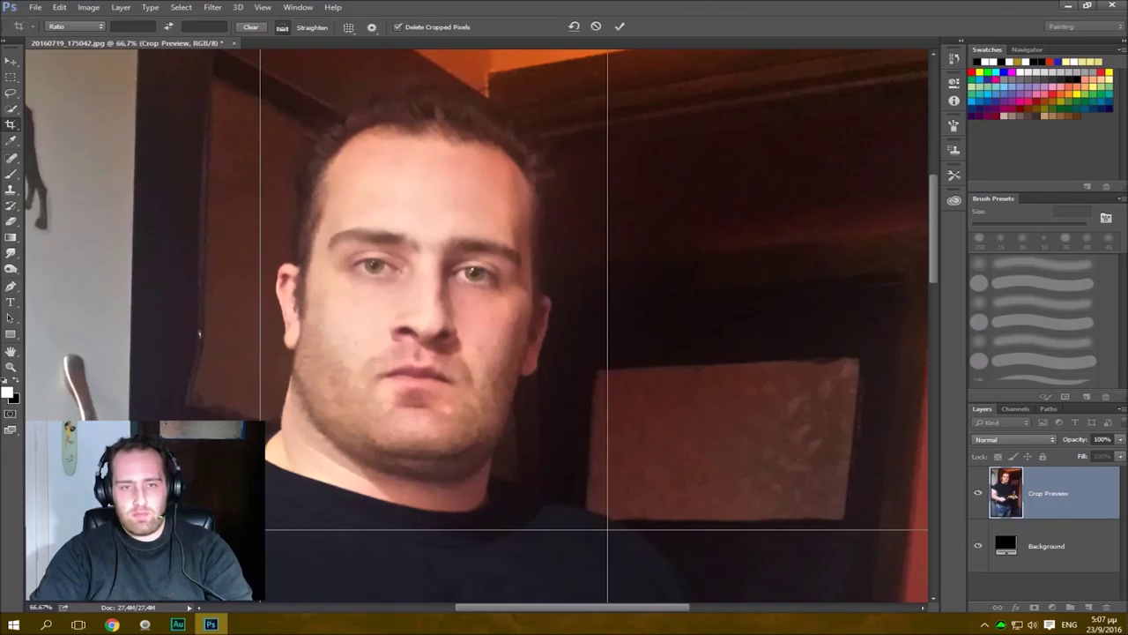
{"action": "key", "text": "ctrl+0"}
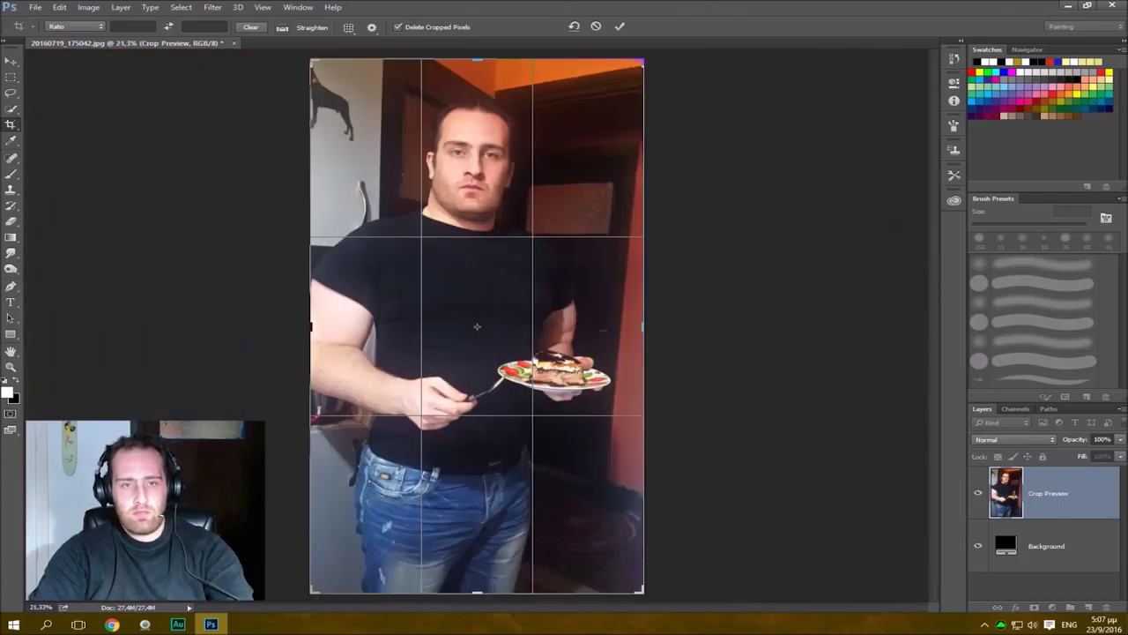
{"action": "key", "text": "Return"}
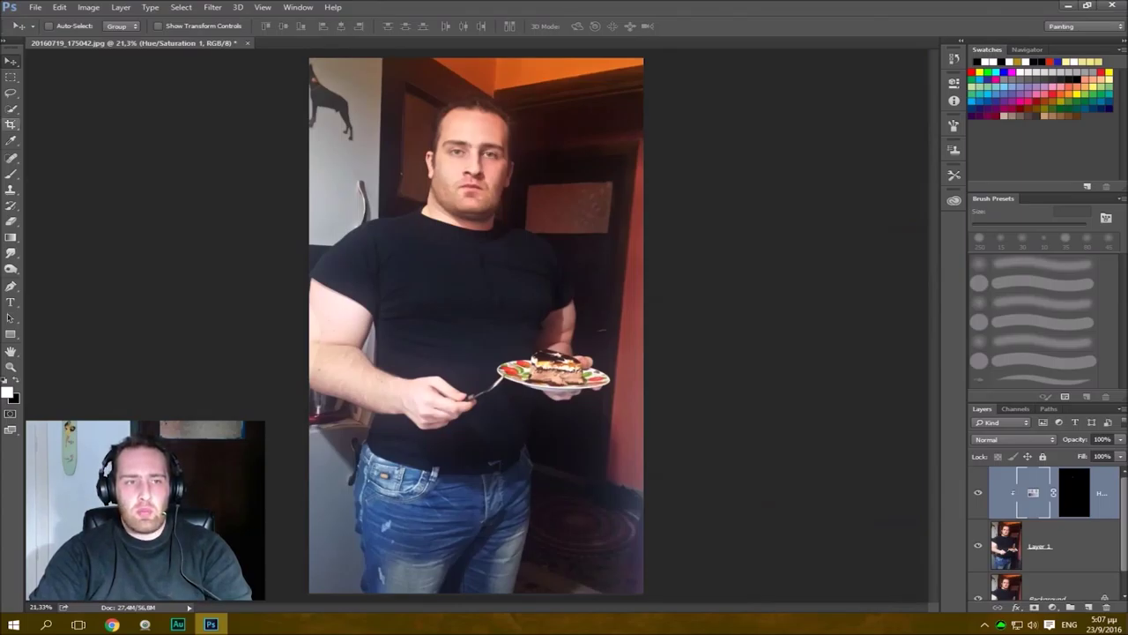
Crop the photo to a nearly square frame around the man's head and shoulders.
{"action": "left_click", "coordinate": [12, 124]}
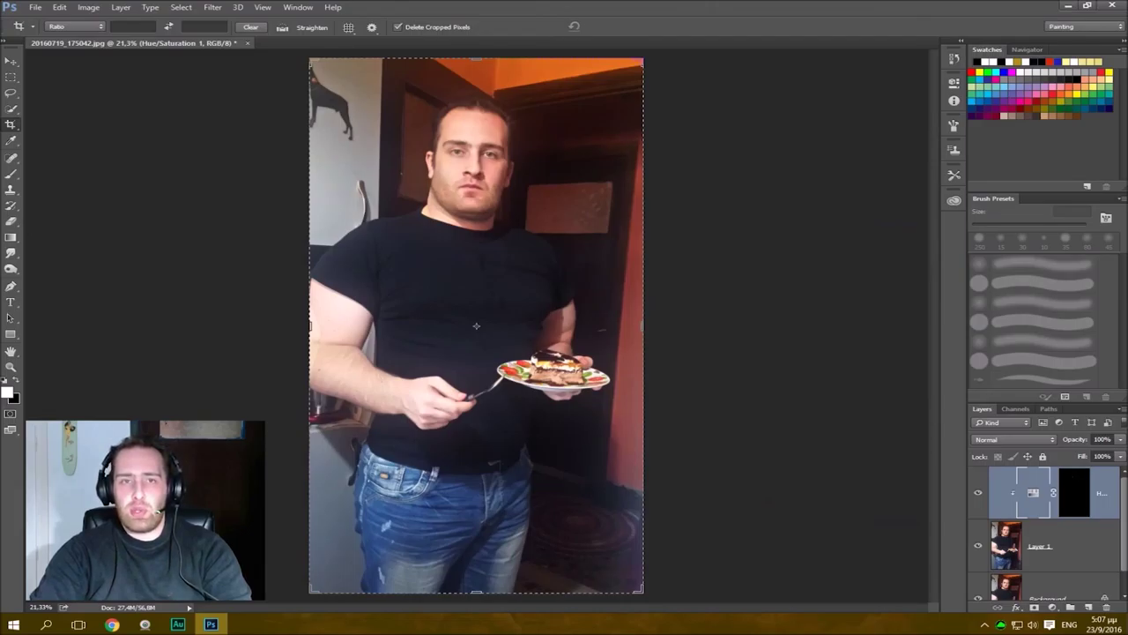
{"action": "left_click_drag", "start_coordinate": [371, 65], "coordinate": [571, 236]}
{"action": "left_click_drag", "start_coordinate": [477, 326], "coordinate": [637, 260]}
{"action": "scroll", "coordinate": [527, 294], "scroll_direction": "up", "scroll_amount": 8}
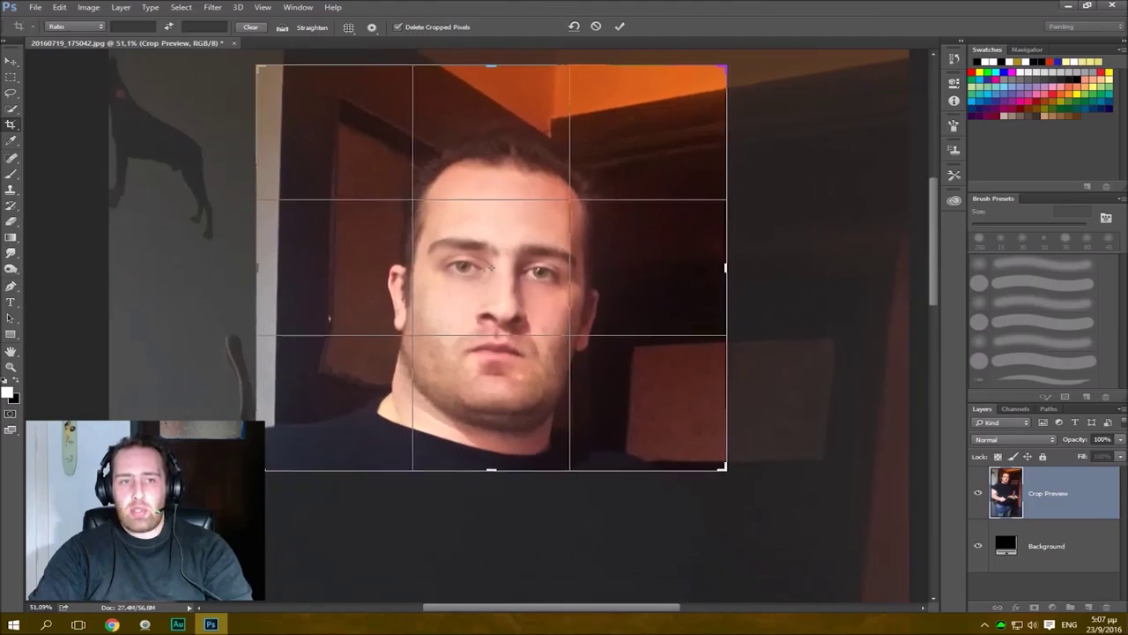
{"action": "left_click_drag", "start_coordinate": [414, 176], "coordinate": [416, 133]}
{"action": "left_click_drag", "start_coordinate": [726, 65], "coordinate": [712, 88]}
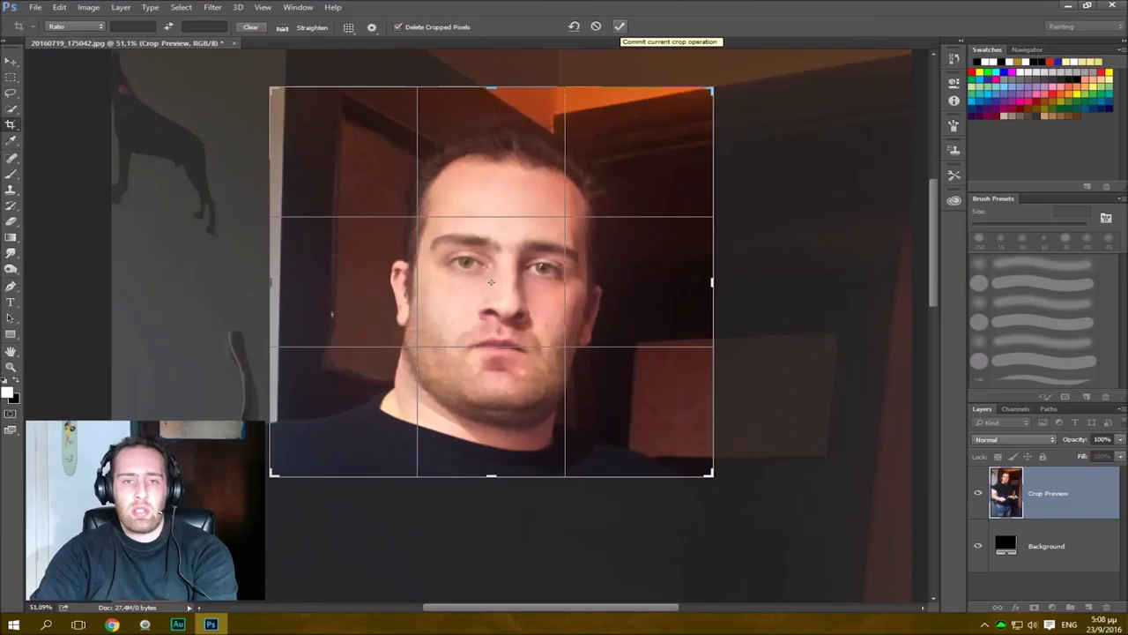
{"action": "left_click", "coordinate": [620, 26]}
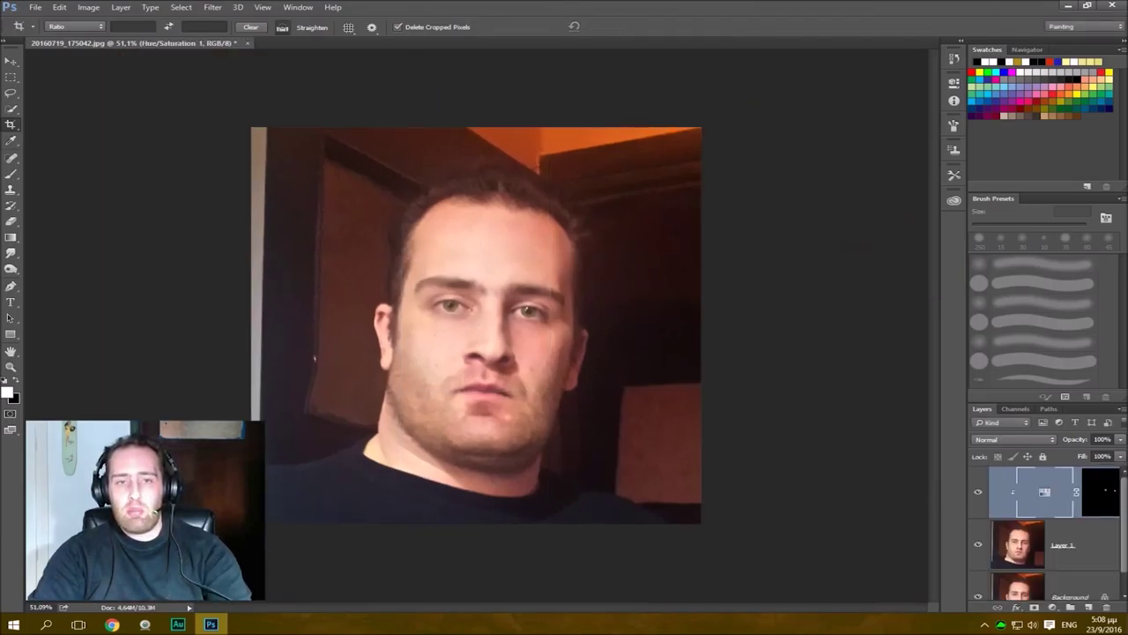
Fit the cropped portrait to the window and undo the head-and-shoulders crop.
{"action": "key", "text": "ctrl+0"}
{"action": "key", "text": "v"}
{"action": "left_click_drag", "start_coordinate": [346, 189], "coordinate": [304, 210]}
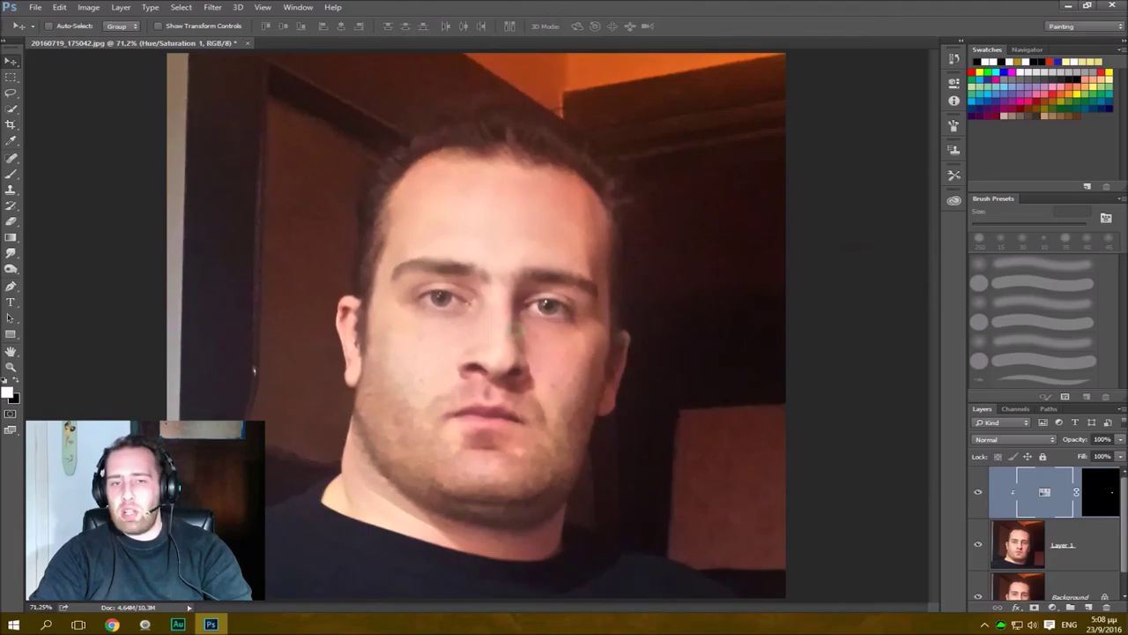
{"action": "key", "text": "ctrl+z"}
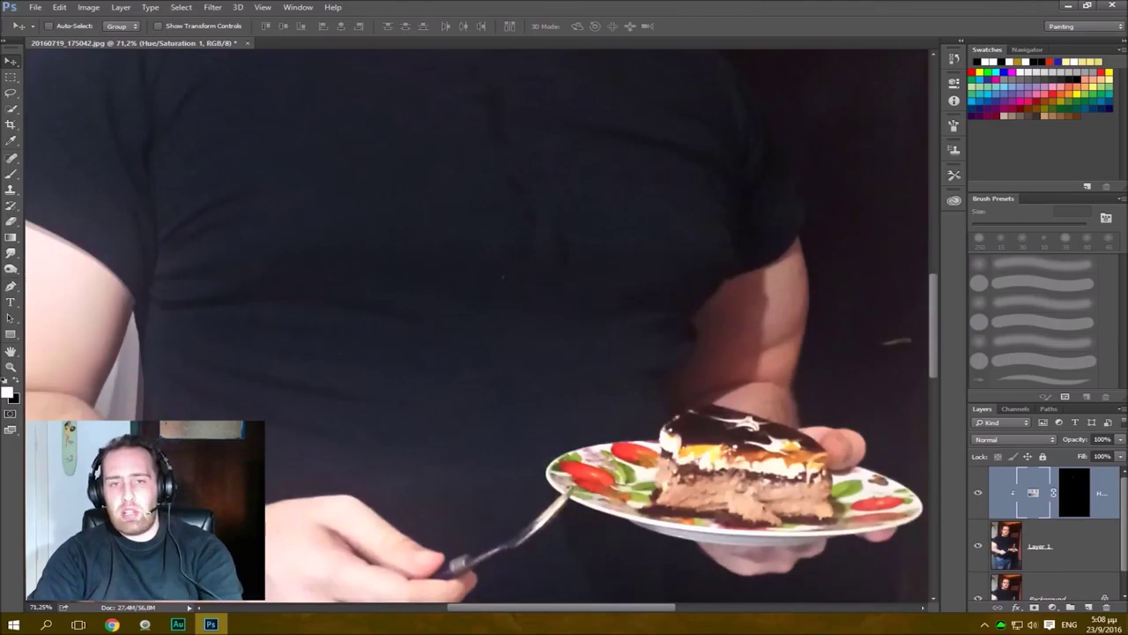
Crop the full photo to a wide frame around the plate of cake, and undo that crop.
{"action": "key", "text": "ctrl+0"}
{"action": "key", "text": "c"}
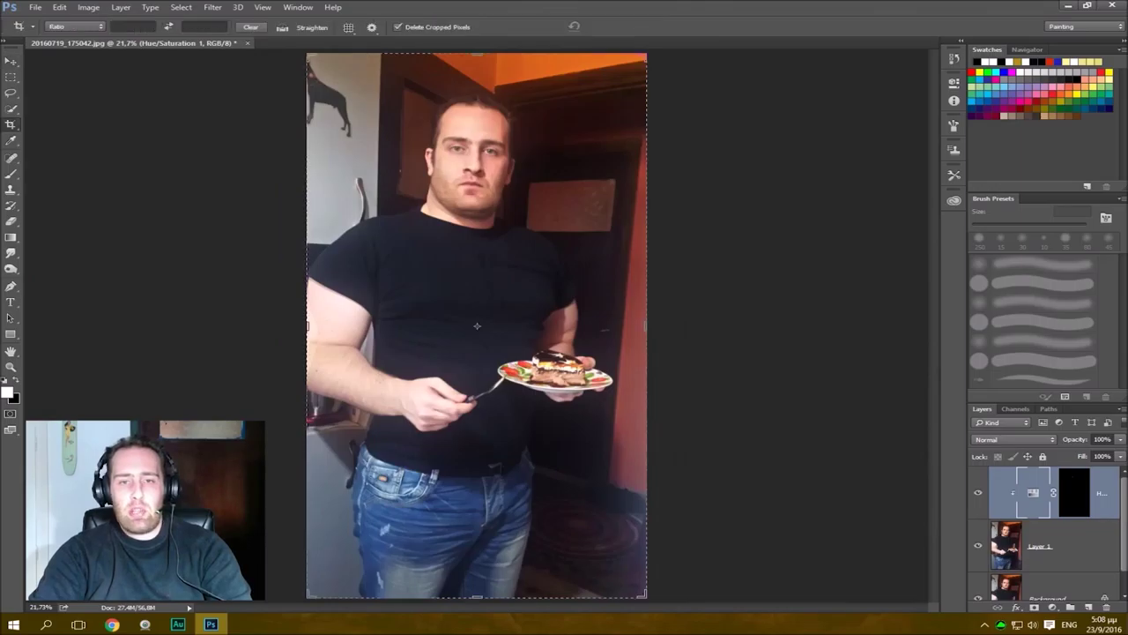
{"action": "left_click_drag", "start_coordinate": [453, 316], "coordinate": [647, 421]}
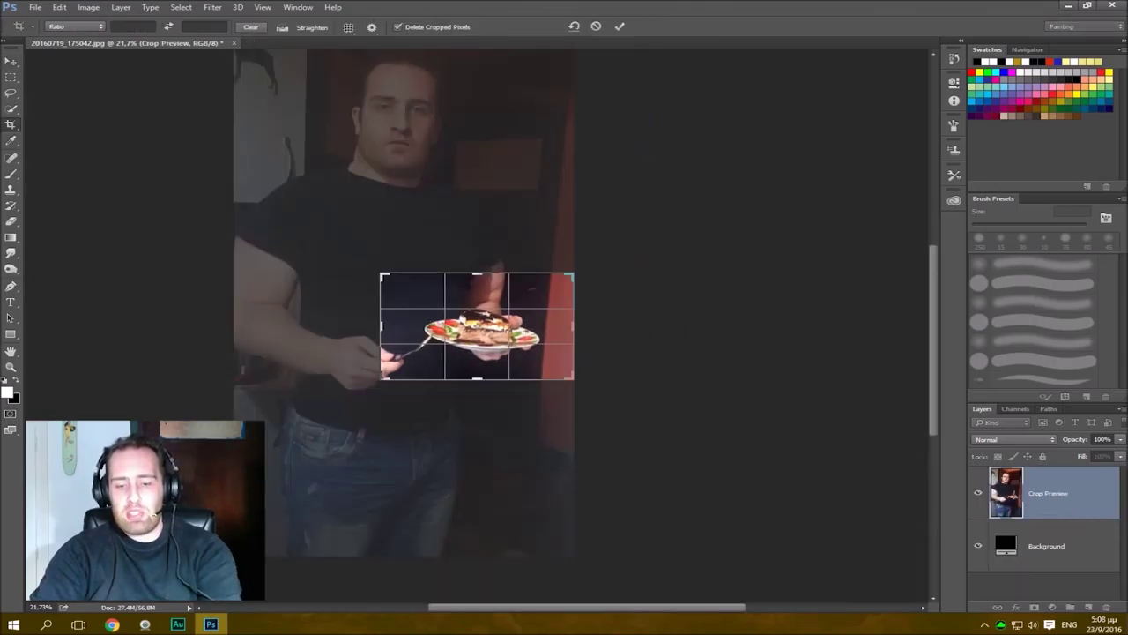
{"action": "key", "text": "Return"}
{"action": "key", "text": "ctrl+0"}
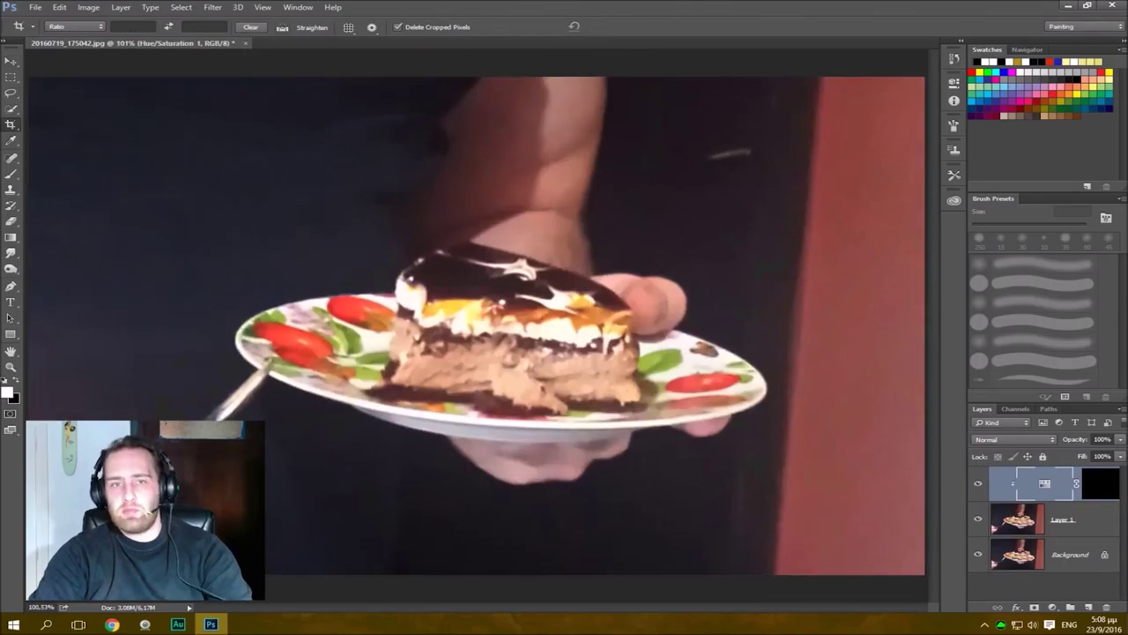
{"action": "key", "text": "v"}
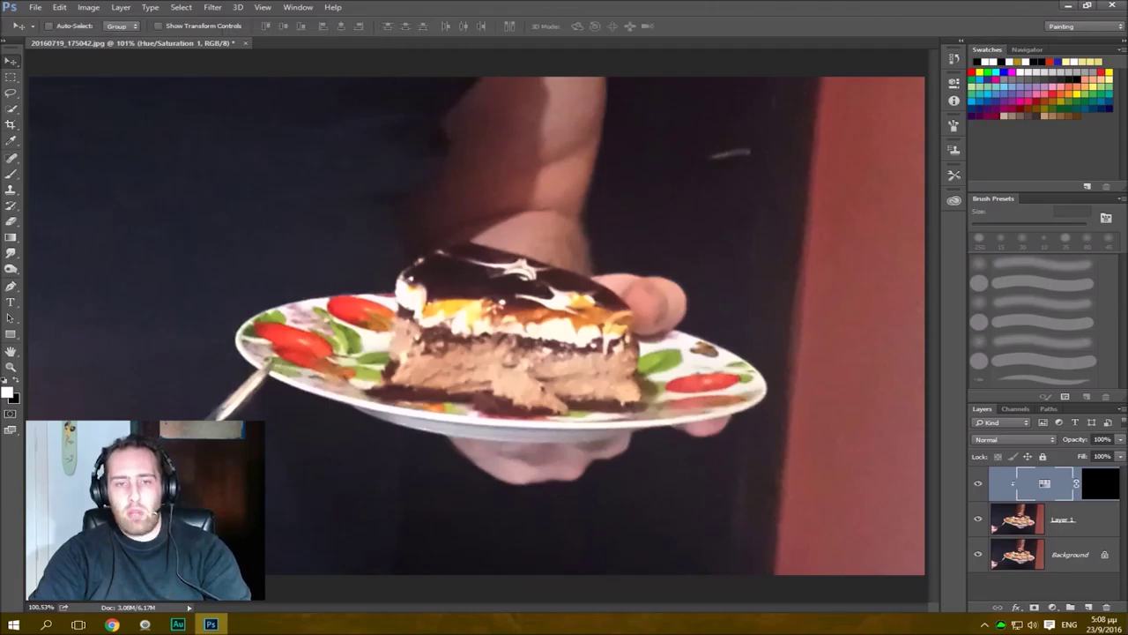
{"action": "key", "text": "ctrl+z"}
{"action": "key", "text": "ctrl+0"}
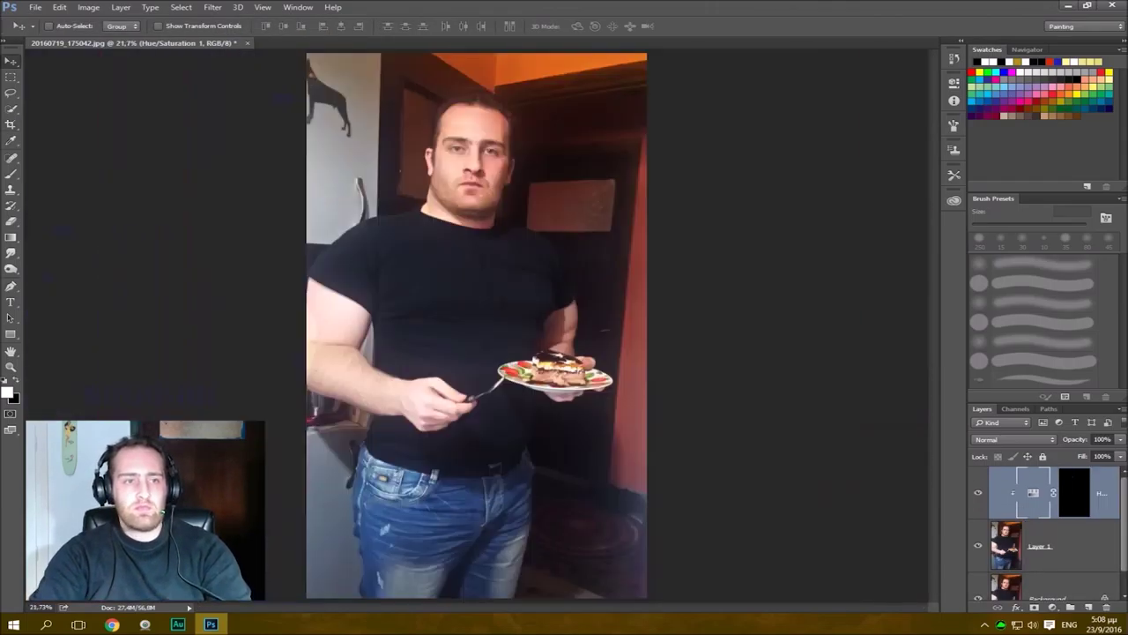
Apply a Perspective Crop using a skewed four-corner frame around the man's head and torso, ending just above the plate.
{"action": "left_click", "coordinate": [10, 124]}
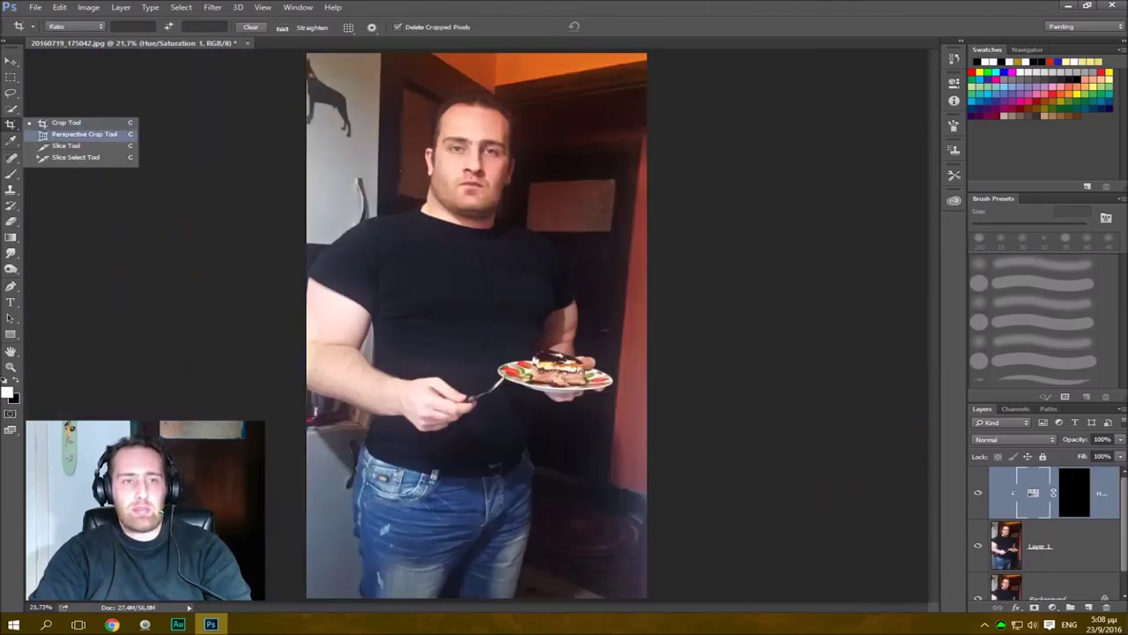
{"action": "left_click", "coordinate": [83, 134]}
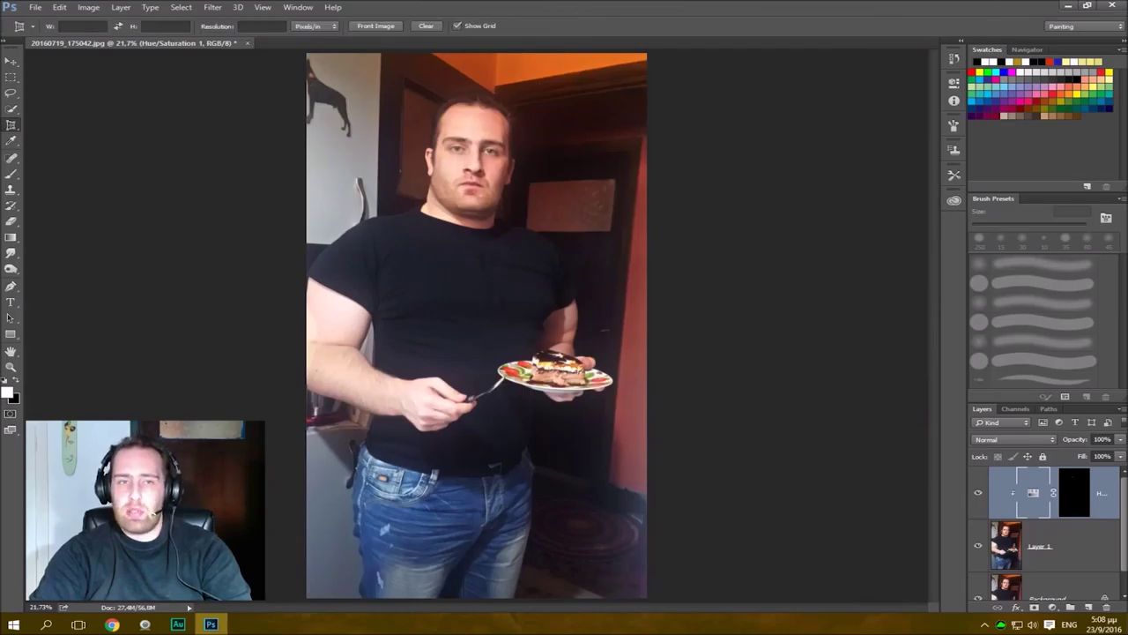
{"action": "left_click", "coordinate": [333, 66]}
{"action": "left_click", "coordinate": [621, 107]}
{"action": "left_click", "coordinate": [581, 190]}
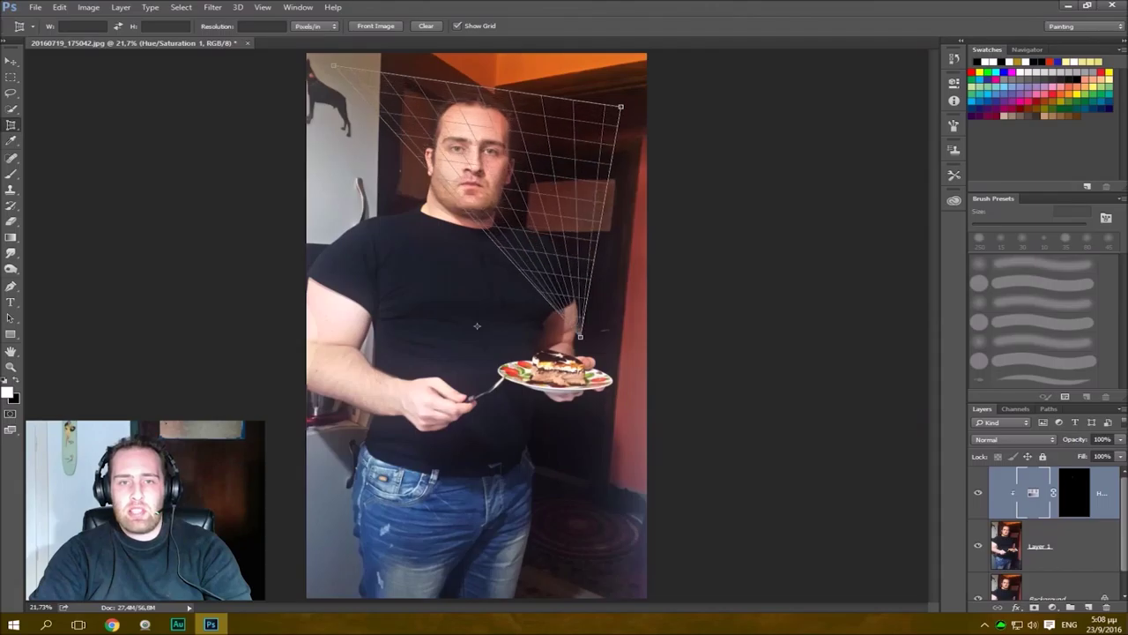
{"action": "left_click", "coordinate": [329, 415]}
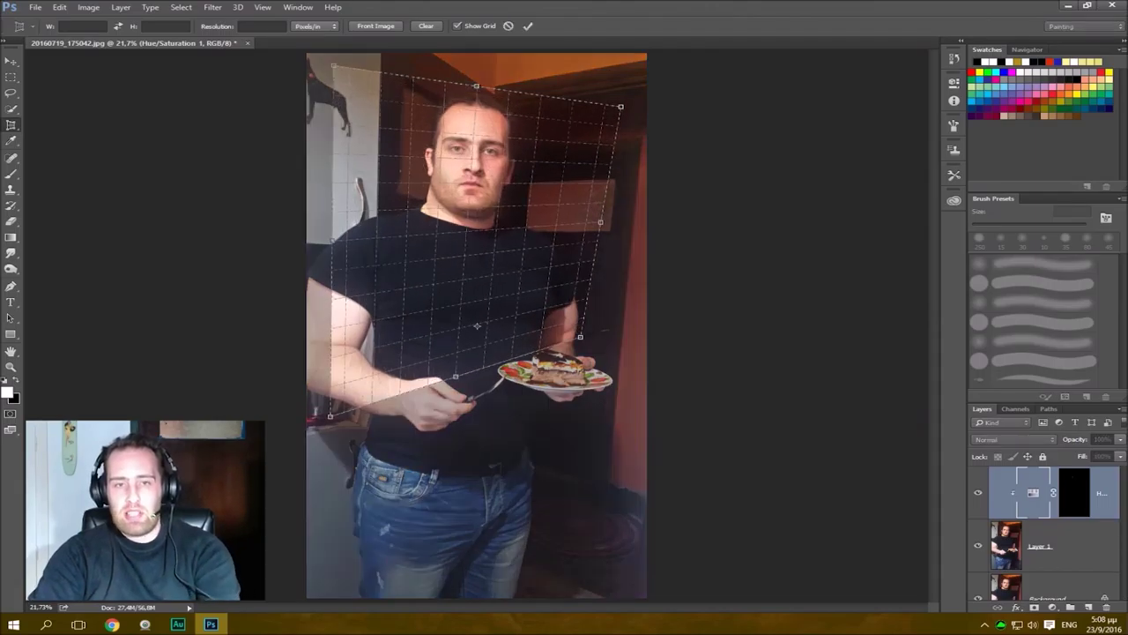
{"action": "key", "text": "Return"}
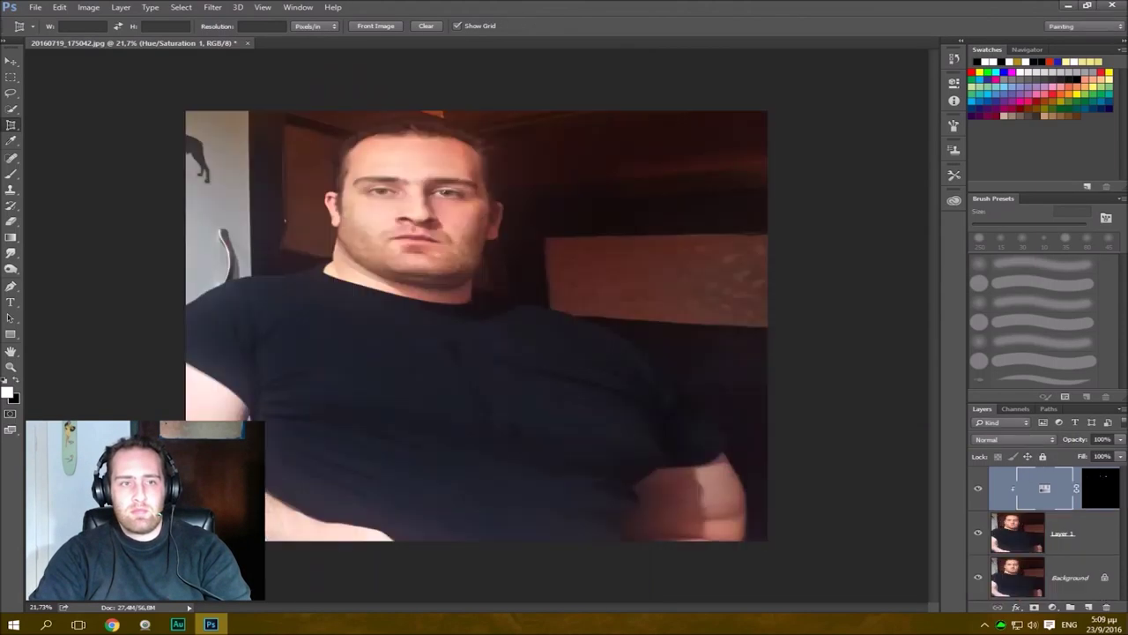
{"action": "key", "text": "v"}
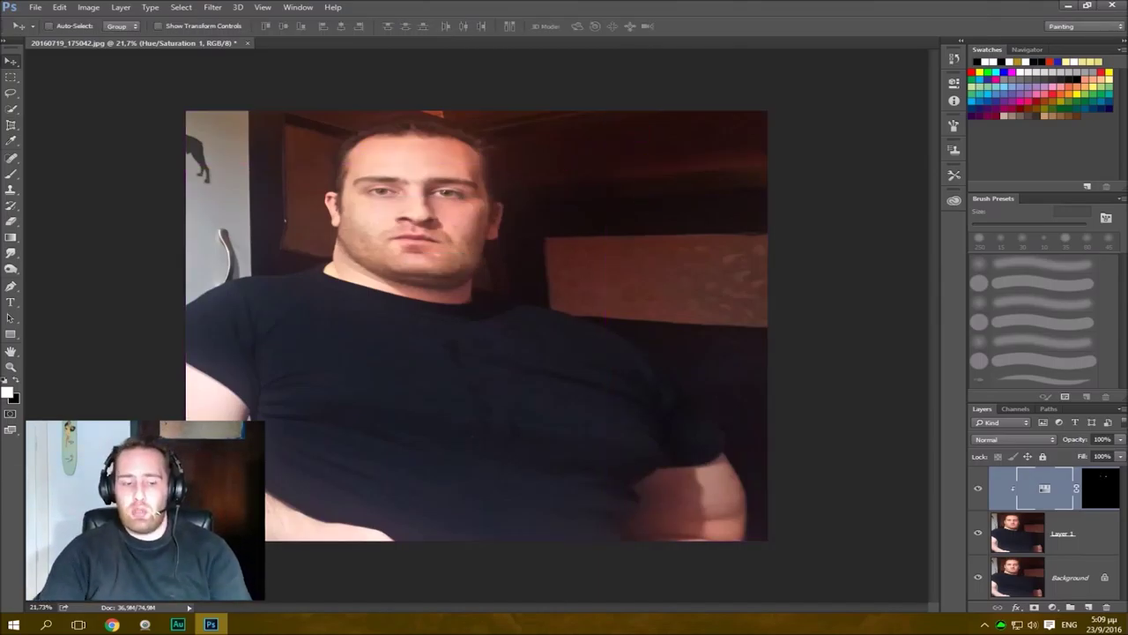
Undo the skewed perspective crop of the man's head and torso, and keep the Perspective Crop tool selected.
{"action": "key", "text": "ctrl+z"}
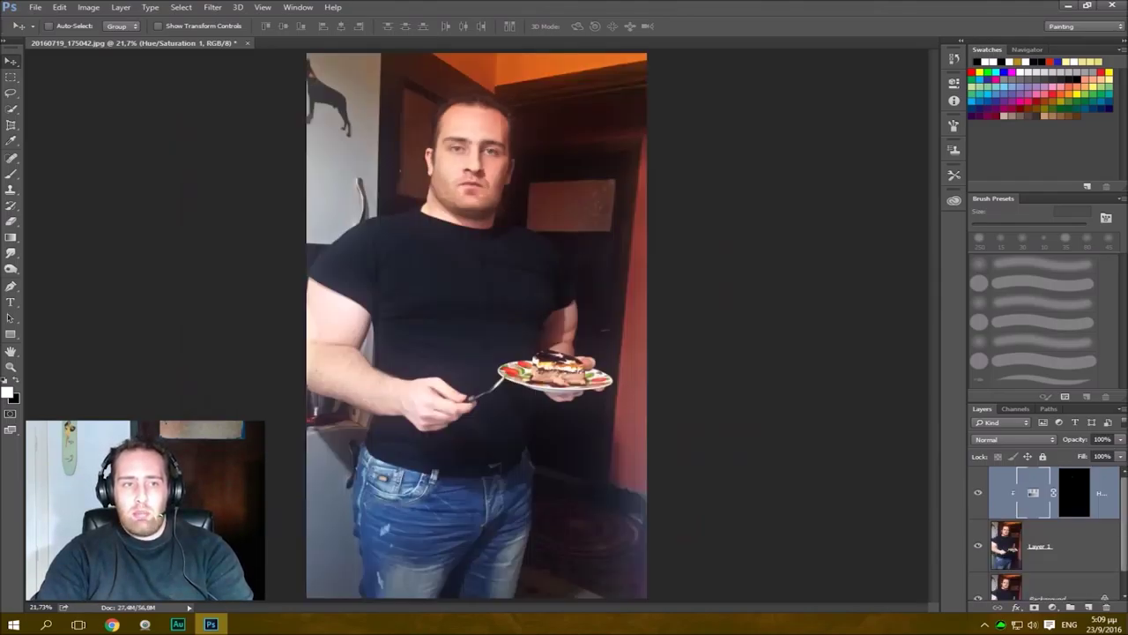
{"action": "key", "text": "c"}
{"action": "right_click", "coordinate": [10, 125]}
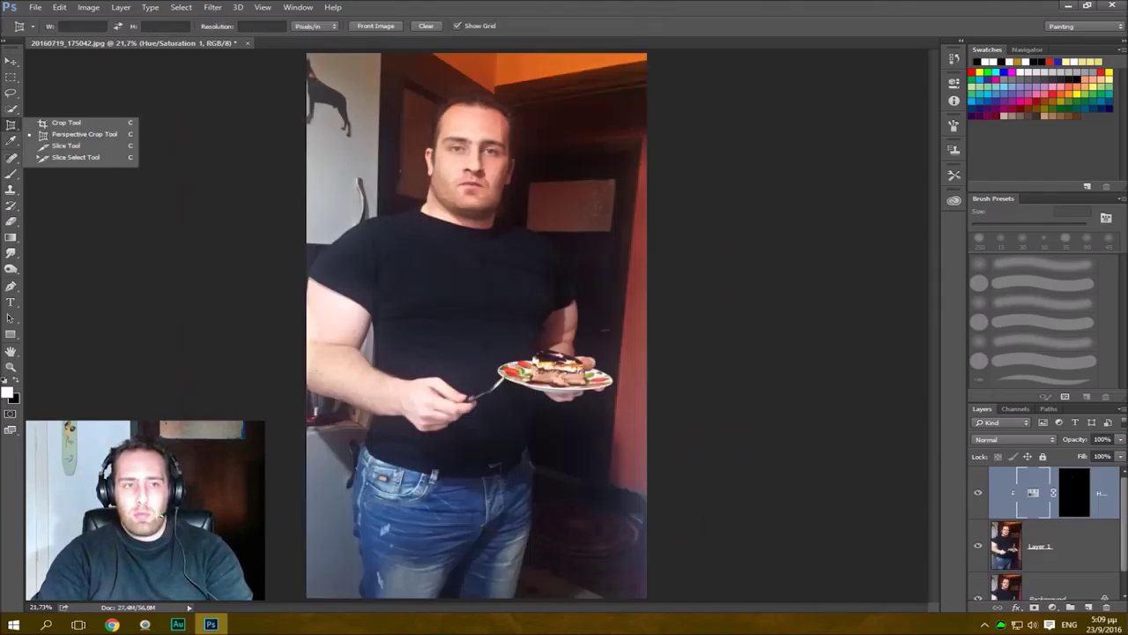
{"action": "left_click", "coordinate": [80, 136]}
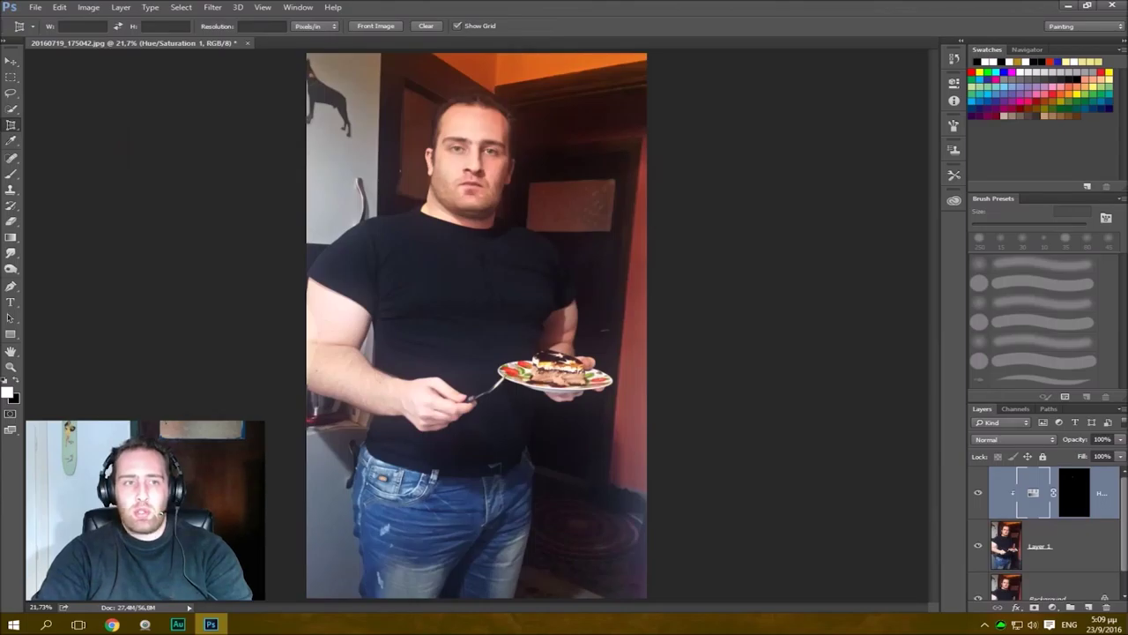
Crop the photo with the regular Crop tool to a wide frame around the man's head and shoulders, and undo that crop.
{"action": "right_click", "coordinate": [11, 124]}
{"action": "left_click", "coordinate": [53, 120]}
{"action": "left_click_drag", "start_coordinate": [364, 88], "coordinate": [592, 253]}
{"action": "key", "text": "Return"}
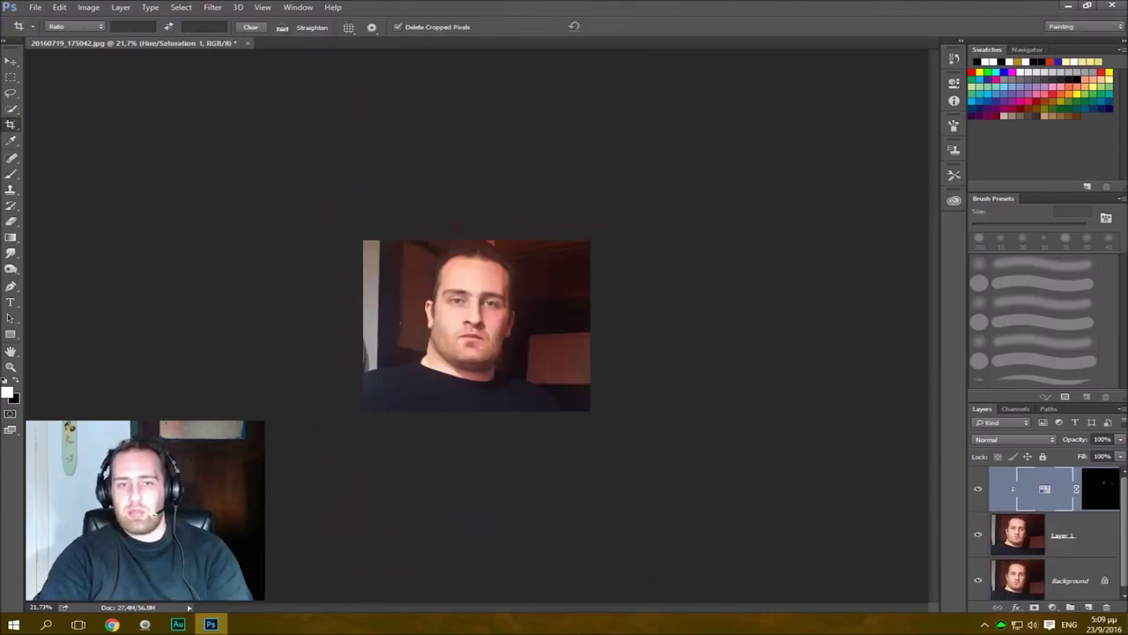
{"action": "key", "text": "ctrl+0"}
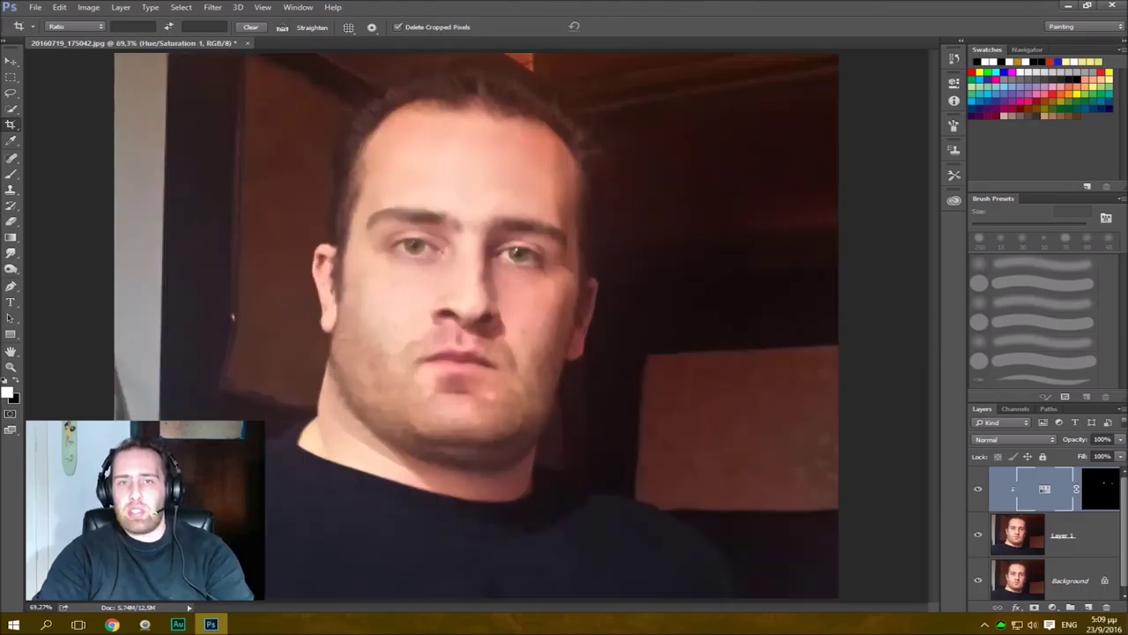
{"action": "key", "text": "ctrl+z"}
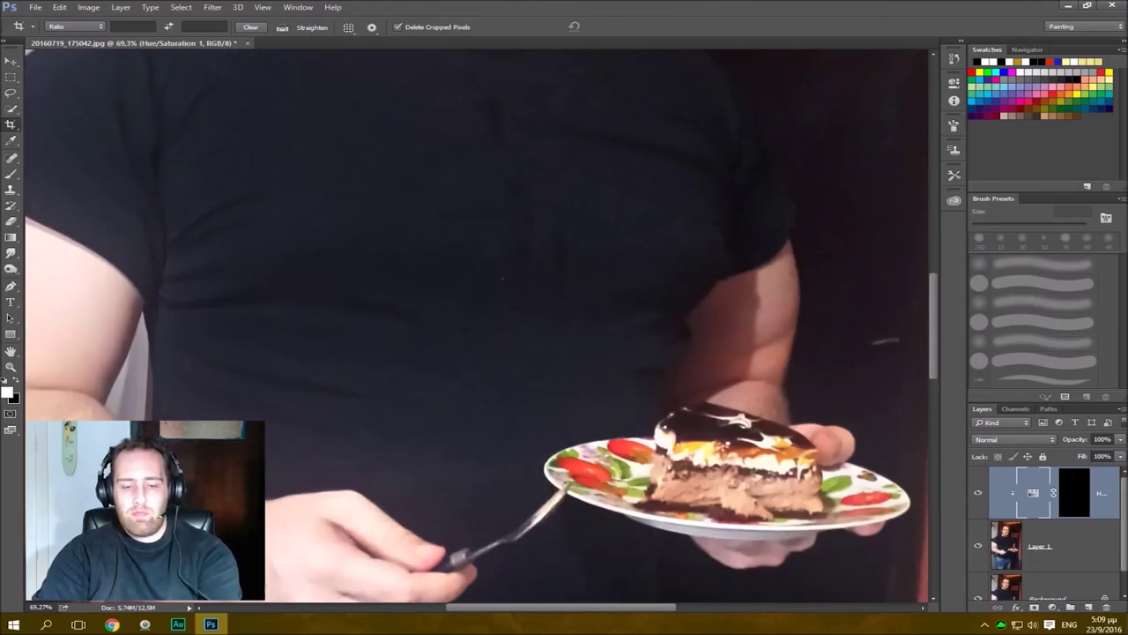
{"action": "key", "text": "ctrl+0"}
Apply a Perspective Crop using a nearly rectangular four-corner frame around the man's head, from above his hair down to his shoulders.
{"action": "right_click", "coordinate": [11, 125]}
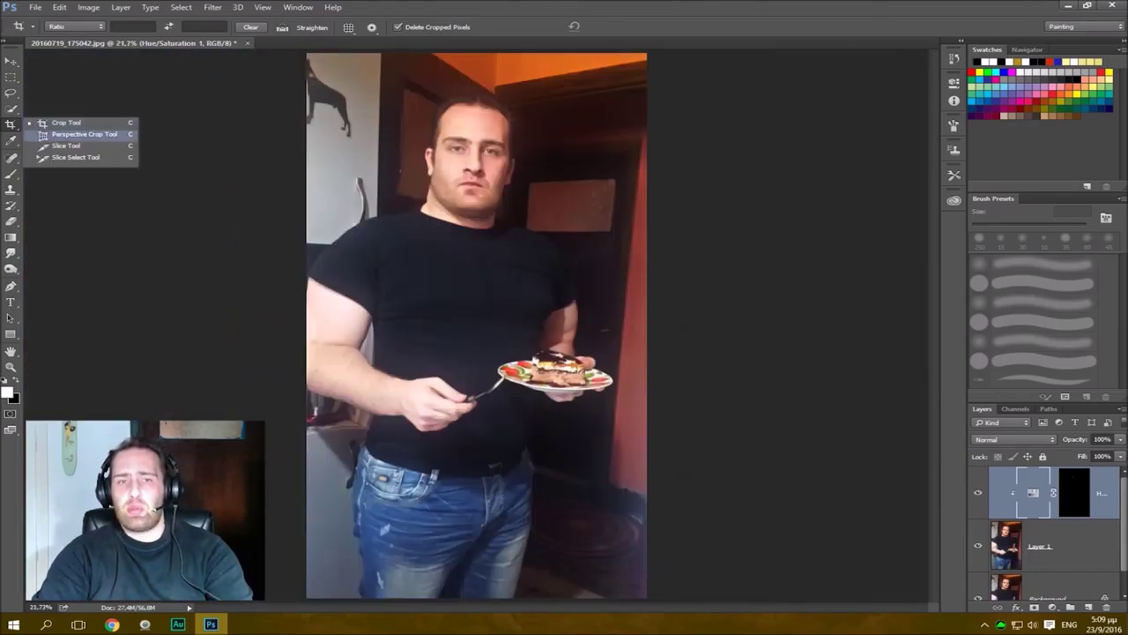
{"action": "left_click", "coordinate": [79, 135]}
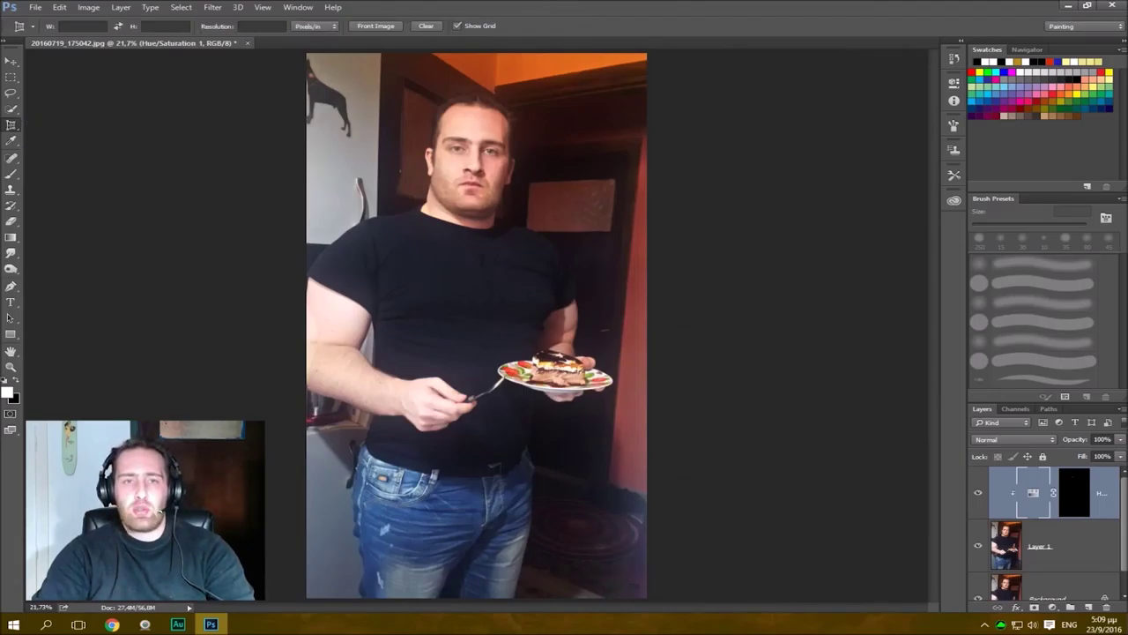
{"action": "left_click", "coordinate": [327, 68]}
{"action": "left_click", "coordinate": [324, 228]}
{"action": "left_click", "coordinate": [550, 236]}
{"action": "left_click", "coordinate": [608, 233]}
{"action": "left_click", "coordinate": [605, 100]}
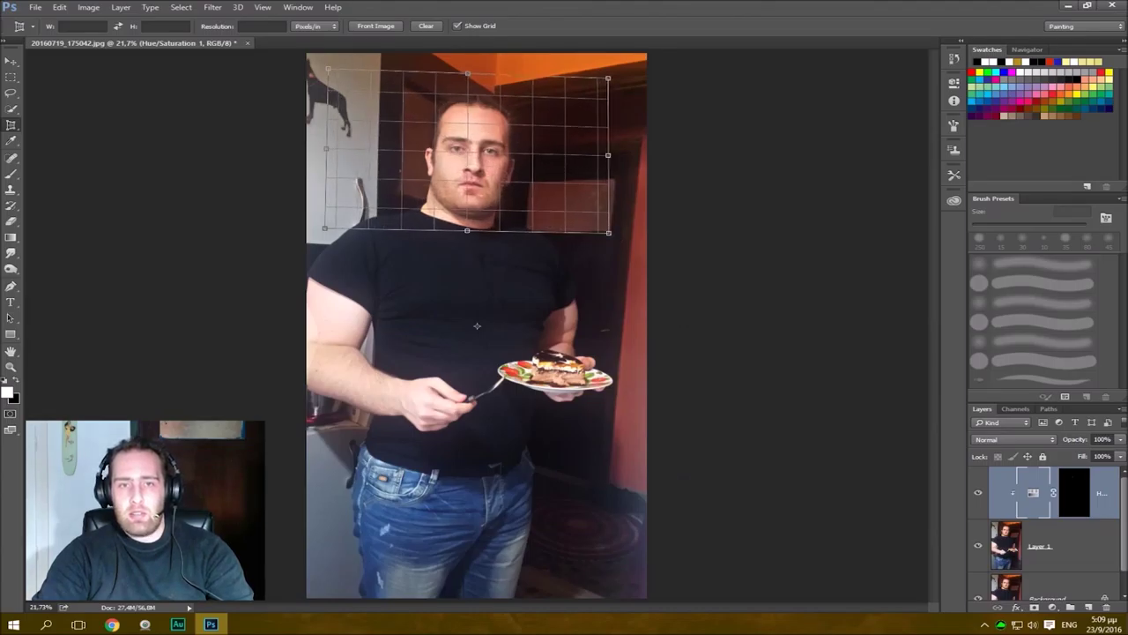
{"action": "left_click", "coordinate": [609, 78]}
{"action": "key", "text": "Return"}
{"action": "key", "text": "Return"}
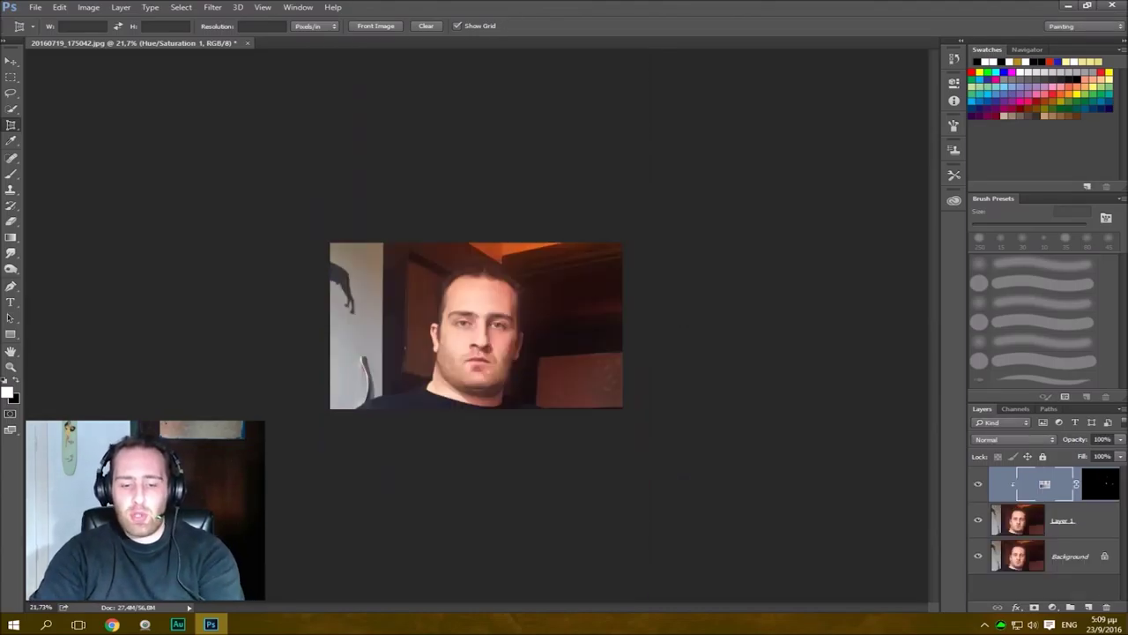
Fit the perspective-cropped head to the window, undo the crop, and fit the full photo to the window again.
{"action": "key", "text": "ctrl+0"}
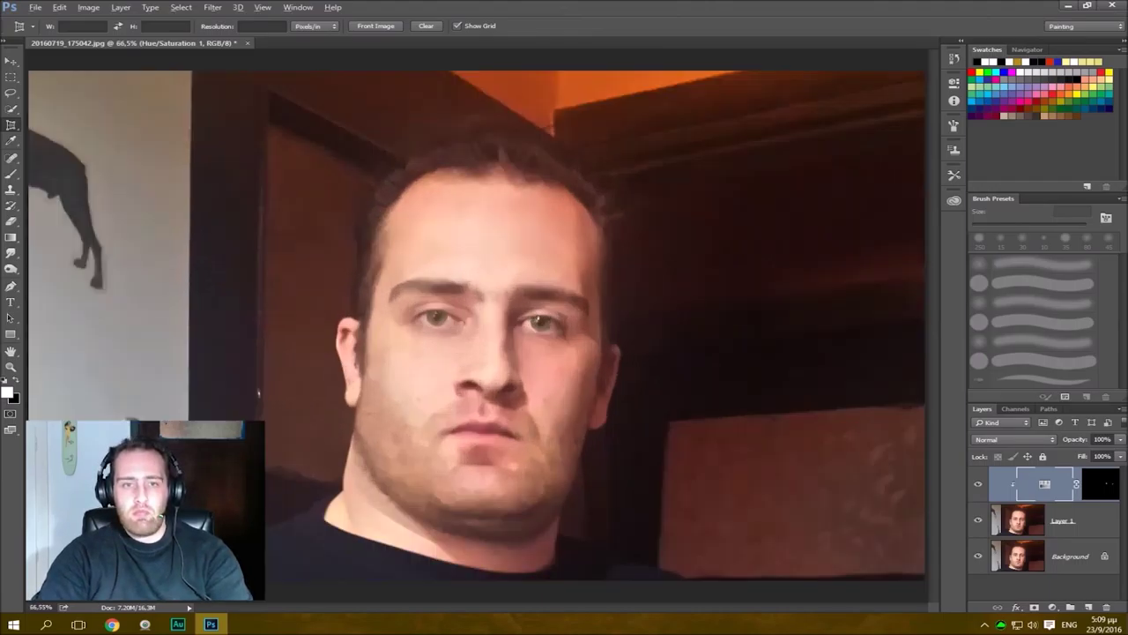
{"action": "key", "text": "ctrl+z"}
{"action": "key", "text": "ctrl+0"}
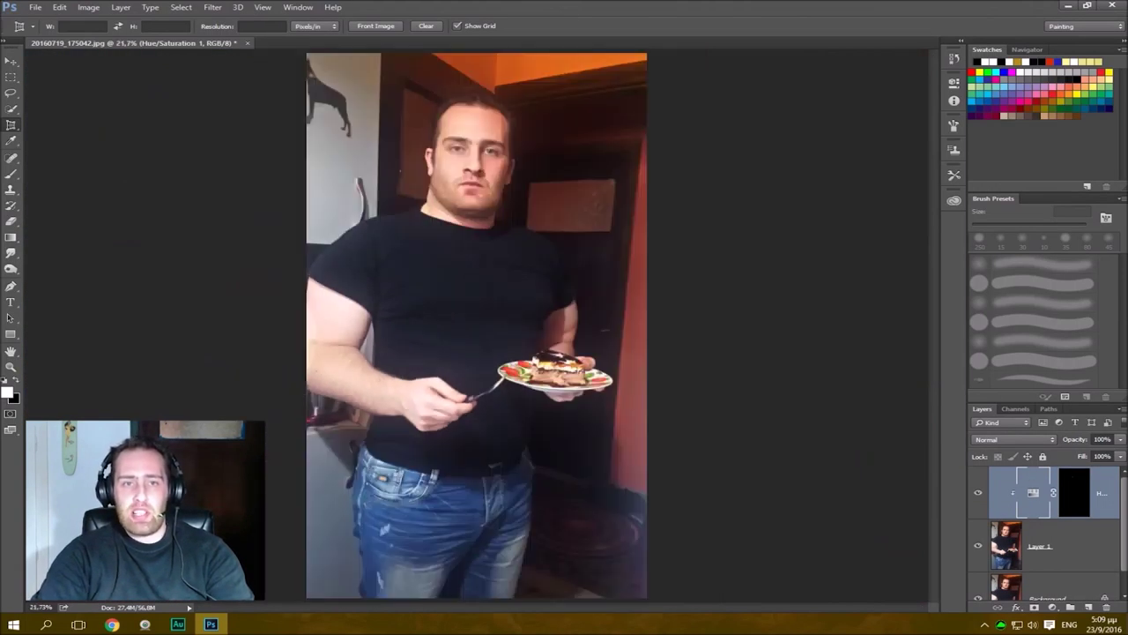
Apply a Perspective Crop with a skewed four-corner frame reaching from above the man's head to below the cake plate, and undo it.
{"action": "left_click", "coordinate": [327, 69]}
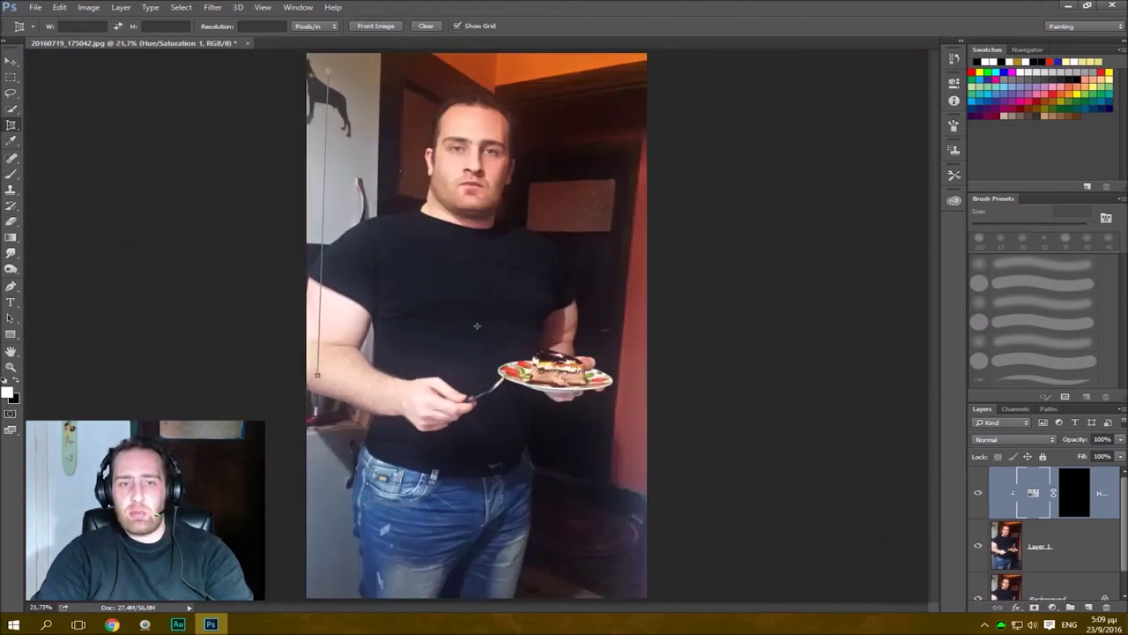
{"action": "left_click", "coordinate": [318, 394]}
{"action": "left_click", "coordinate": [647, 418]}
{"action": "left_click", "coordinate": [754, 44]}
{"action": "left_click_drag", "start_coordinate": [751, 50], "coordinate": [615, 128]}
{"action": "key", "text": "Escape"}
{"action": "key", "text": "Return"}
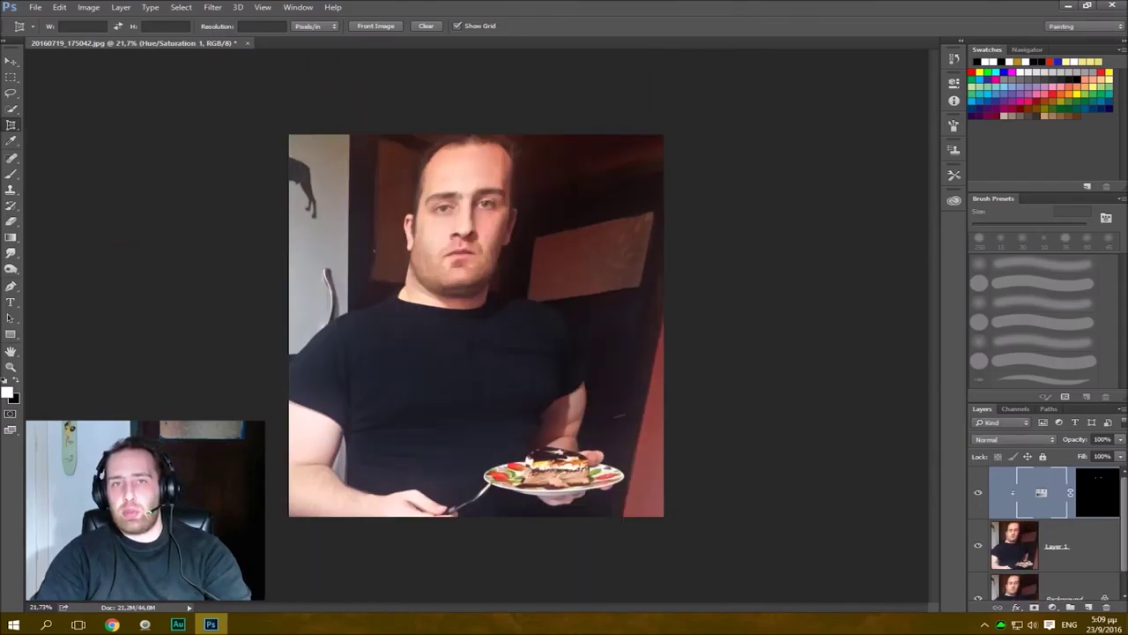
{"action": "key", "text": "ctrl+z"}
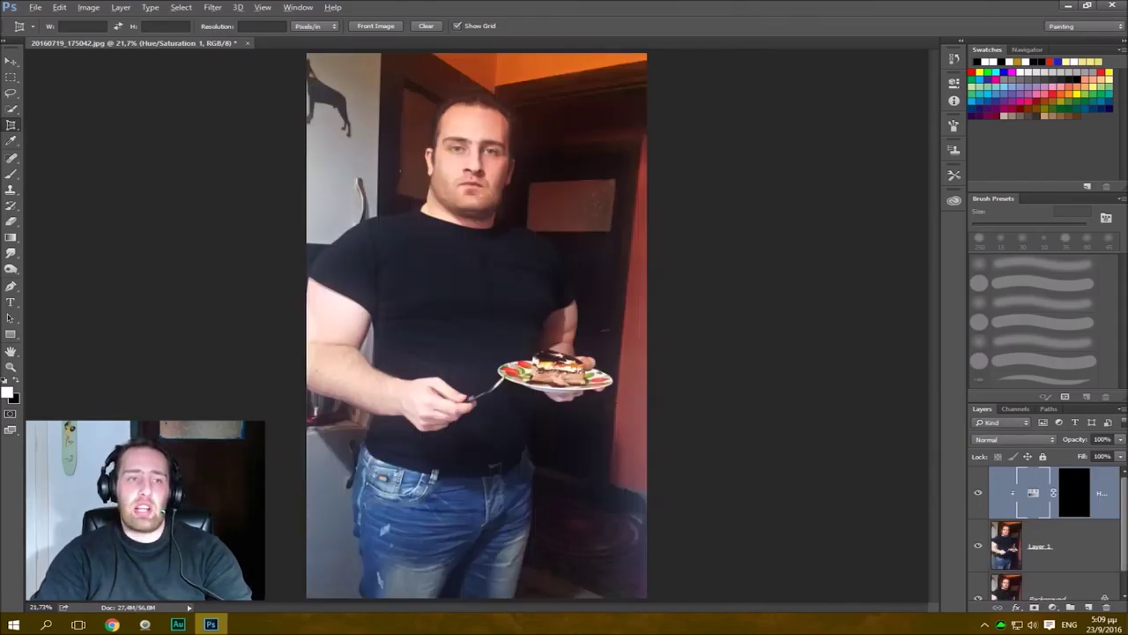
Draw a full-width slice across the man's face with Layer 1 active, extend its upper edge to his eyes, and undo the slice.
{"action": "right_click", "coordinate": [11, 125]}
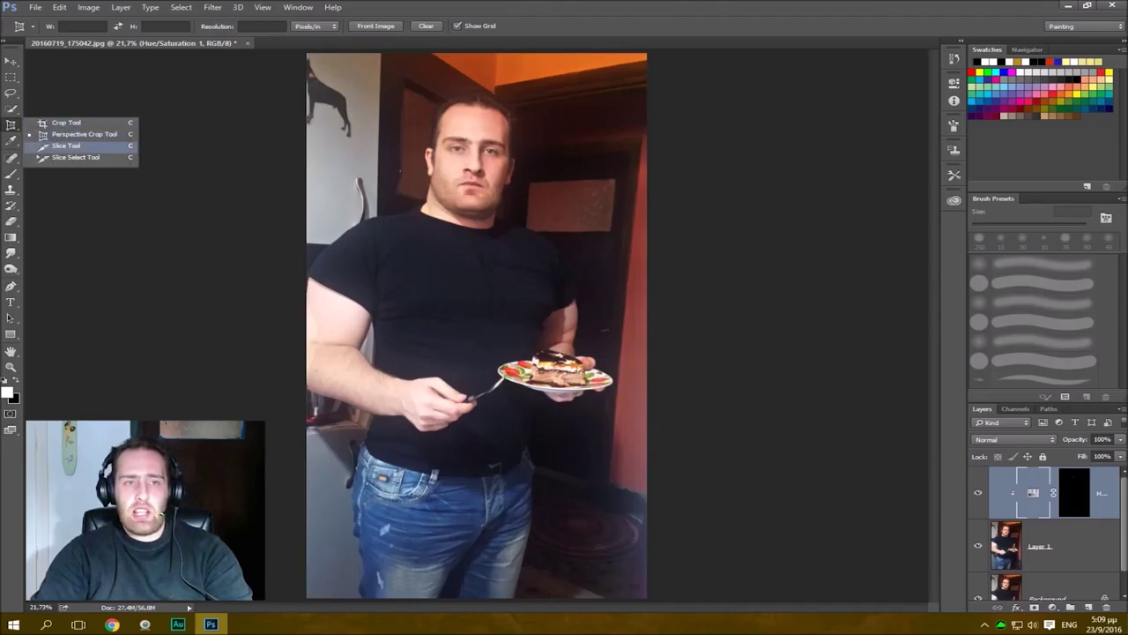
{"action": "left_click", "coordinate": [66, 145]}
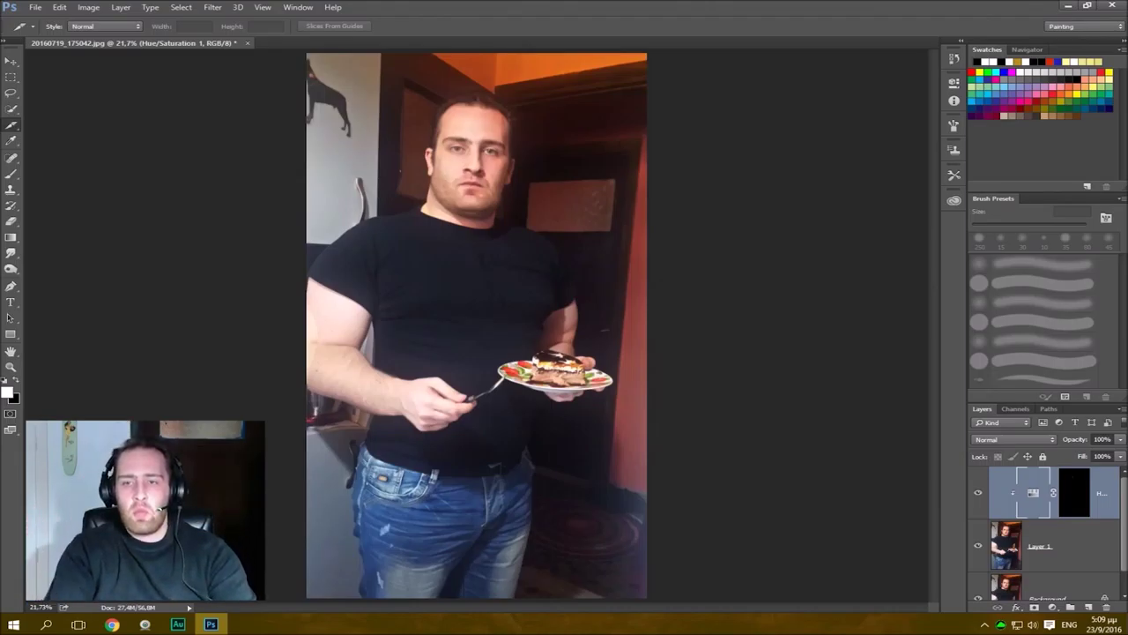
{"action": "left_click", "coordinate": [1066, 545]}
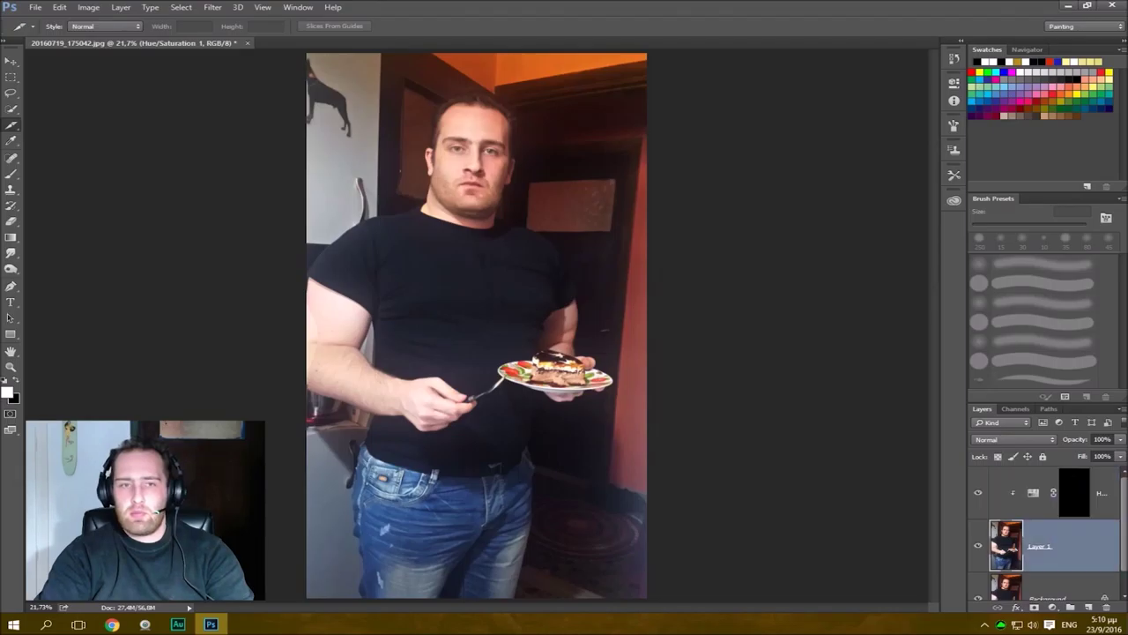
{"action": "left_click_drag", "start_coordinate": [305, 182], "coordinate": [652, 187]}
{"action": "left_click_drag", "start_coordinate": [477, 183], "coordinate": [476, 153]}
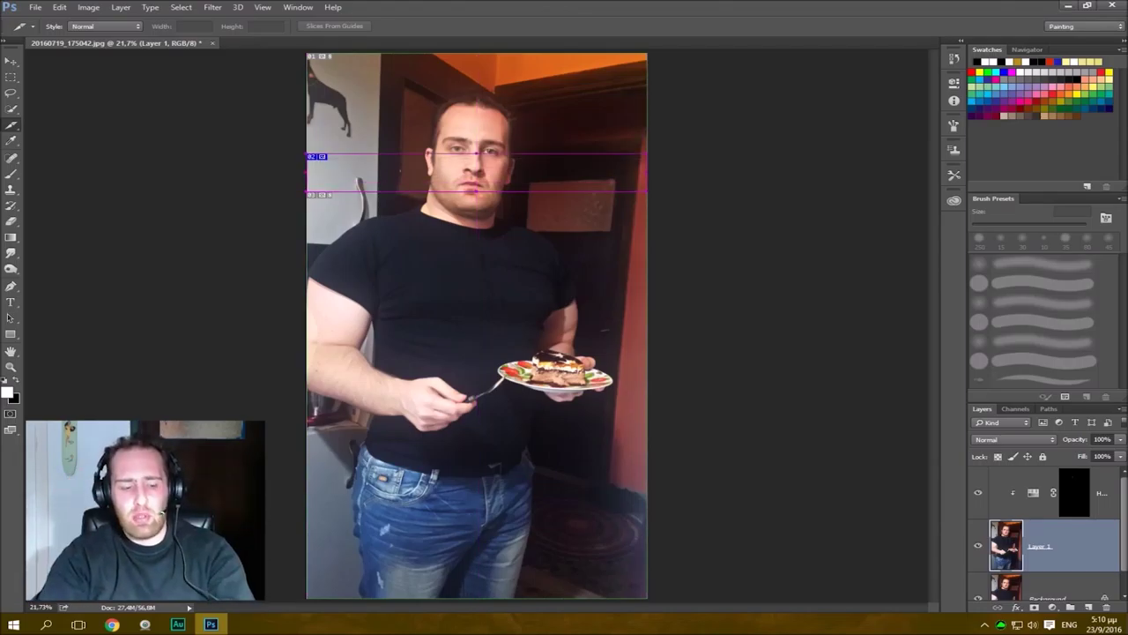
{"action": "key", "text": "ctrl+z"}
Delete Layer 1 and the Hue/Saturation adjustment layer, leaving only the Background layer.
{"action": "key", "text": "v"}
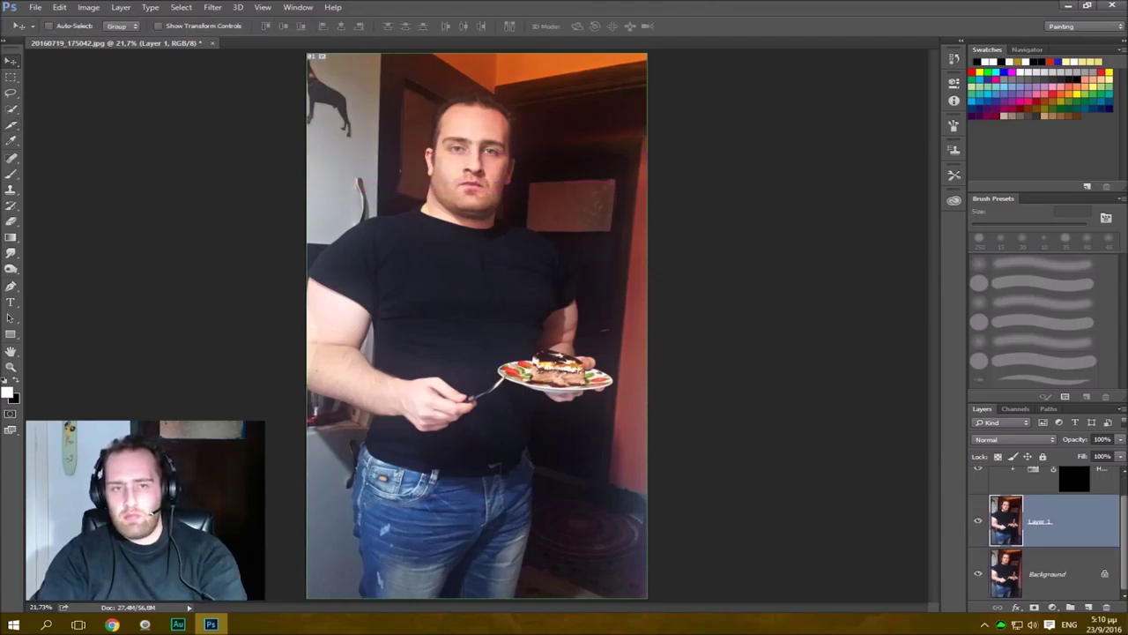
{"action": "key", "text": "Delete"}
{"action": "key", "text": "alt+bracketright"}
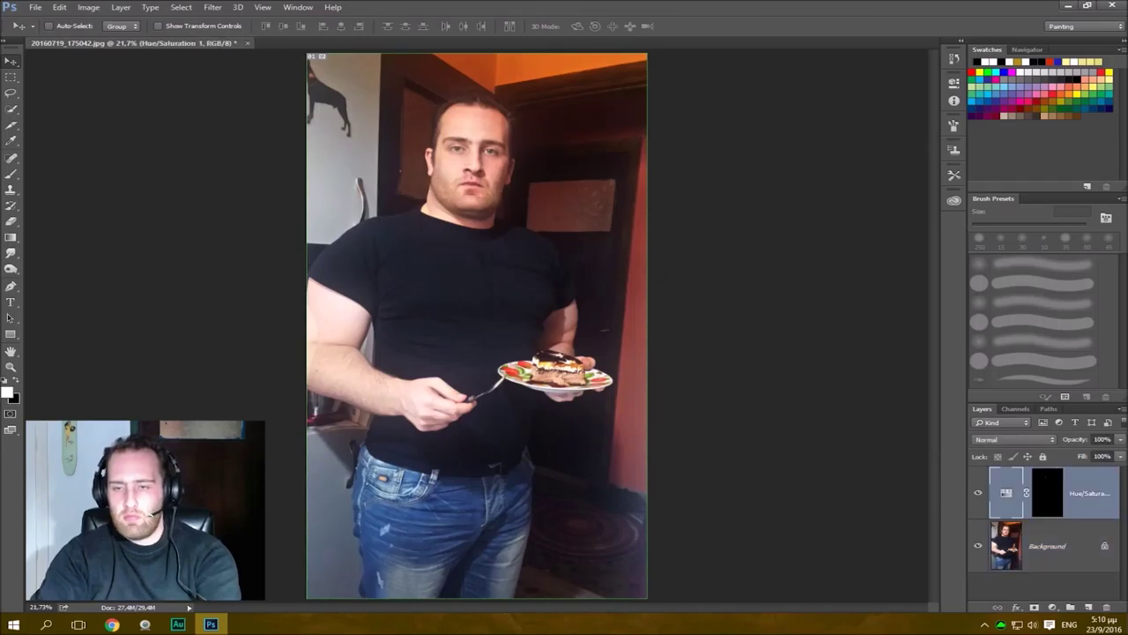
{"action": "key", "text": "Delete"}
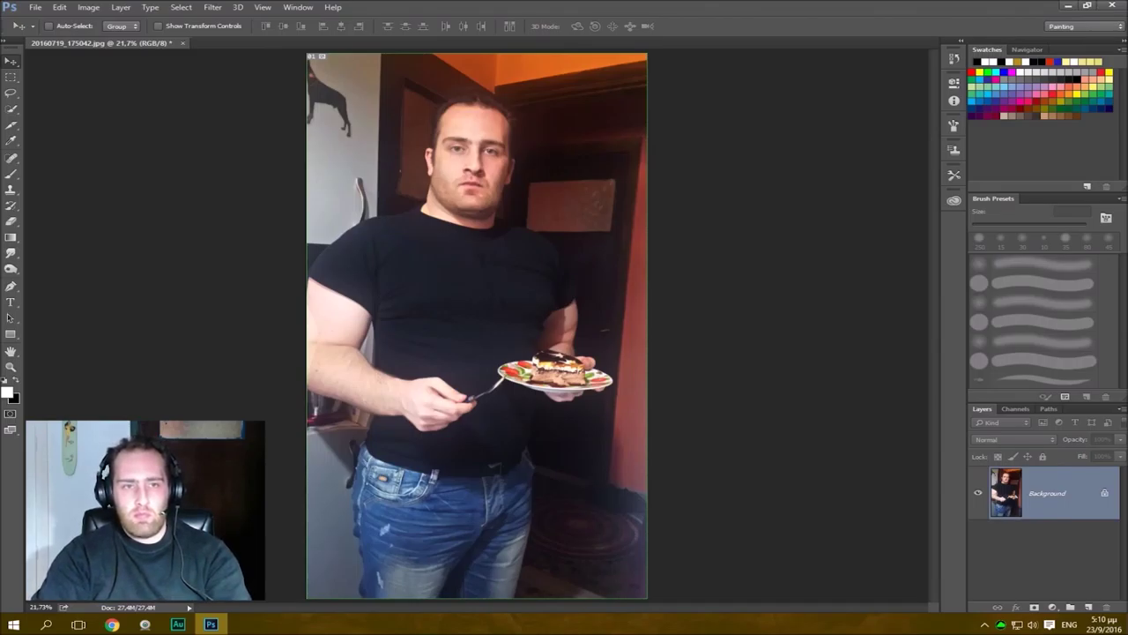
Reload 20160719_175042.jpg from the desktop after closing it without saving, and duplicate its Background layer.
{"action": "key", "text": "ctrl+w"}
{"action": "key", "text": "n"}
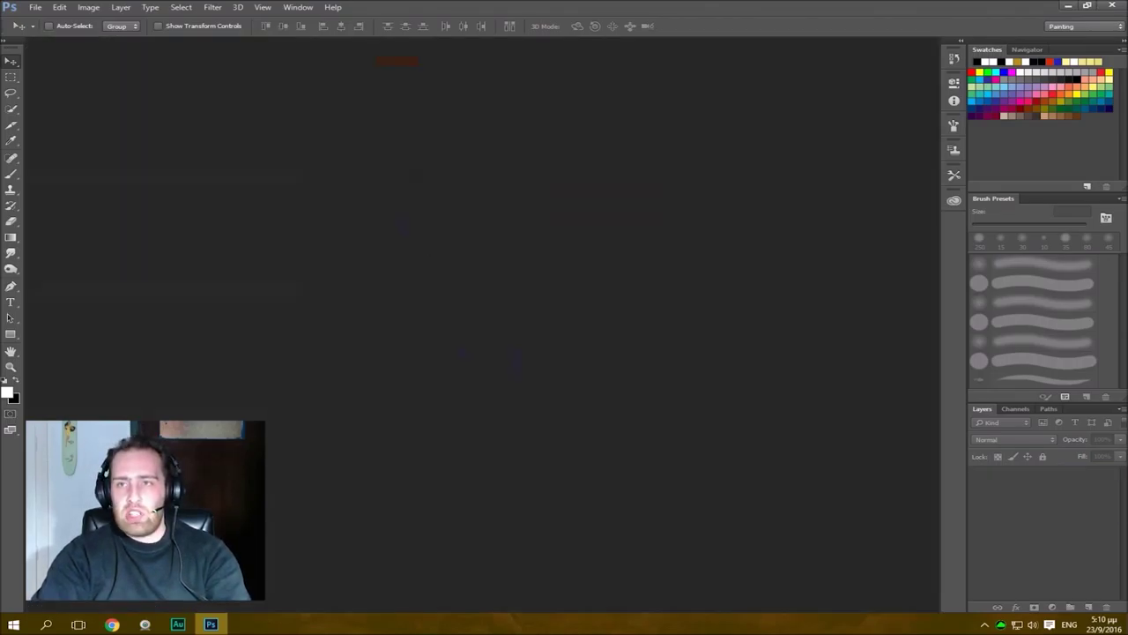
{"action": "left_click", "coordinate": [1068, 6]}
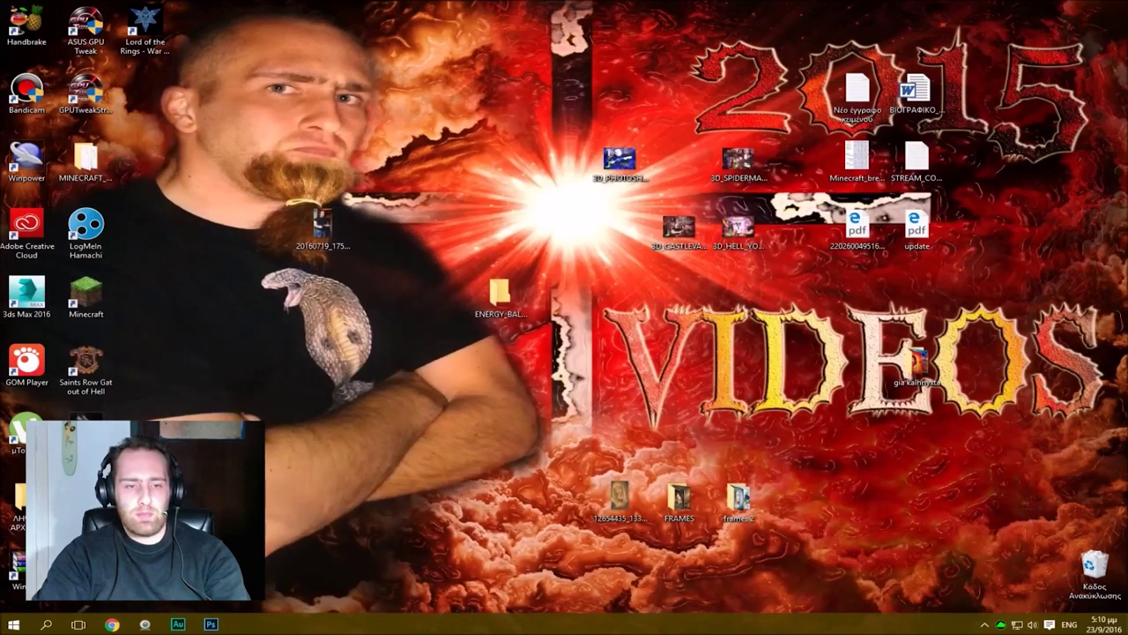
{"action": "left_click_drag", "start_coordinate": [181, 622], "coordinate": [210, 624]}
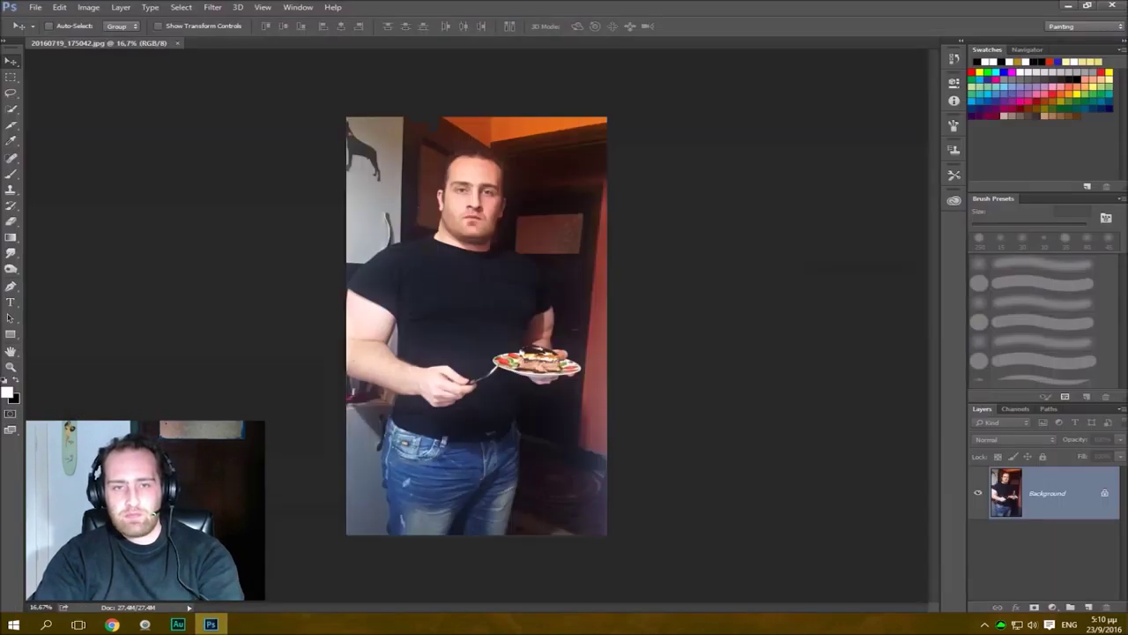
{"action": "key", "text": "ctrl+j"}
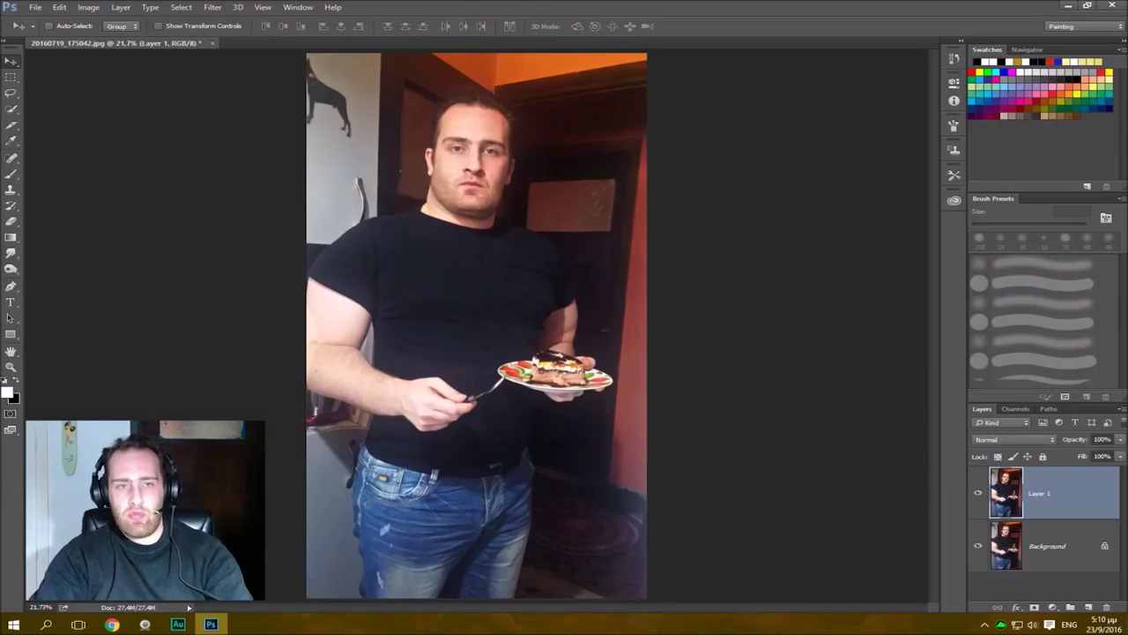
Draw a slice over the man's face and chest with the Slice tool, plus a tiny slice on the light wall beside the handle.
{"action": "key", "text": "c"}
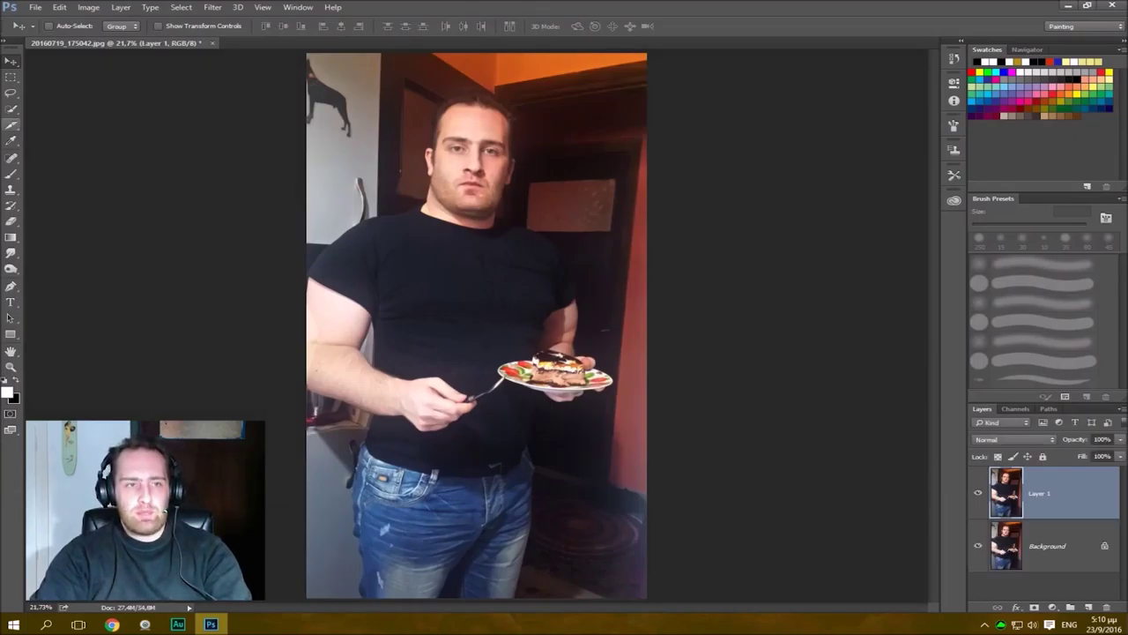
{"action": "left_click", "coordinate": [12, 124]}
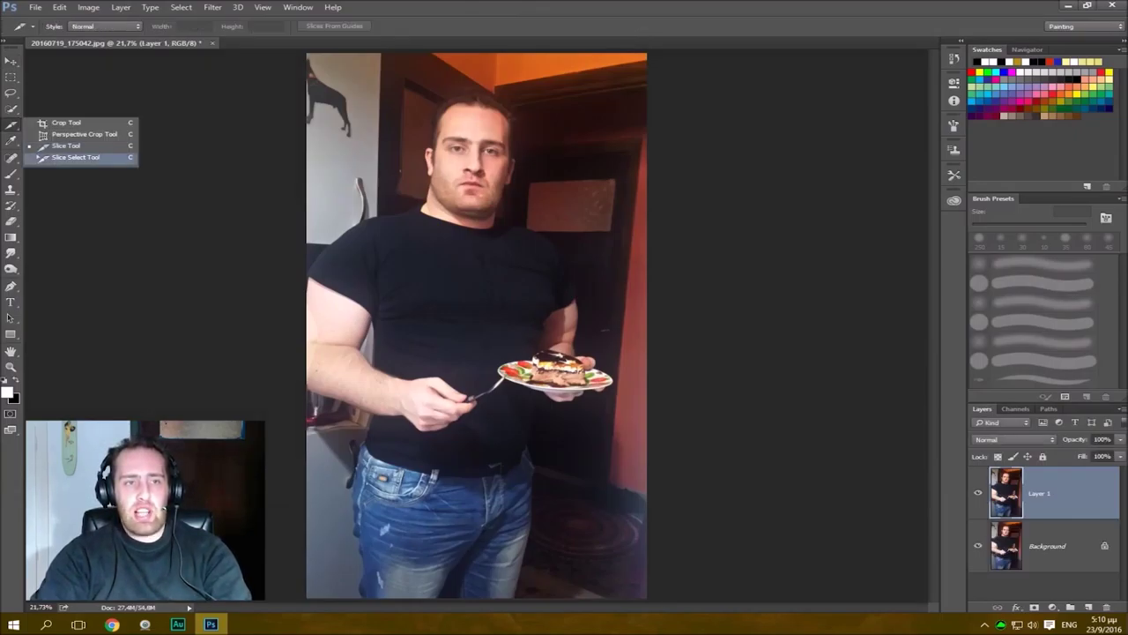
{"action": "left_click", "coordinate": [76, 157]}
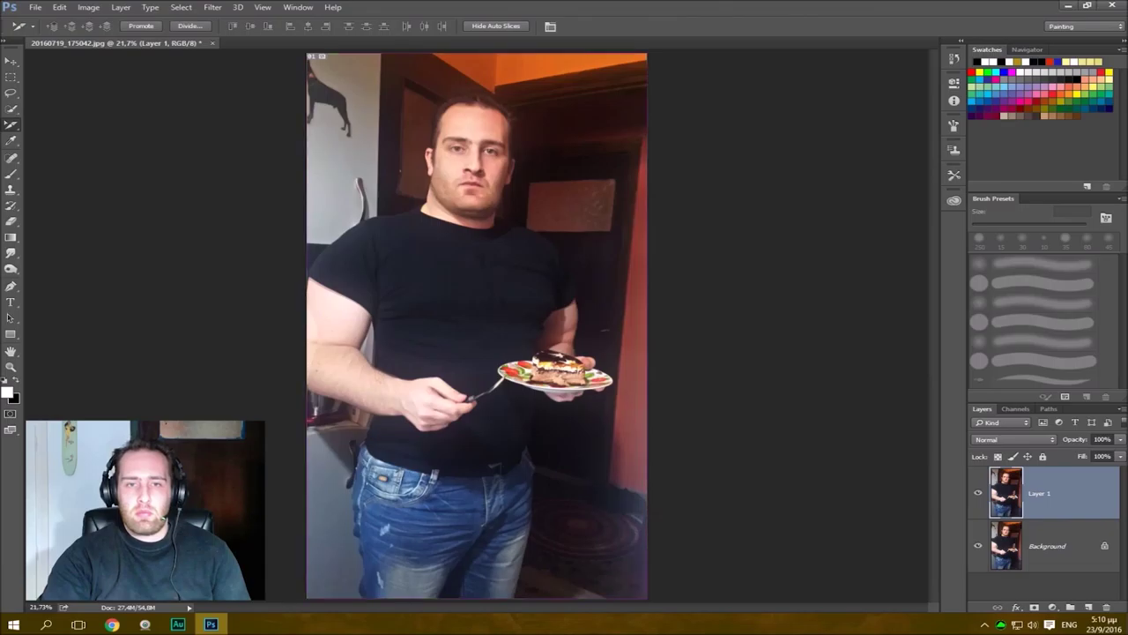
{"action": "right_click", "coordinate": [11, 124]}
{"action": "left_click", "coordinate": [79, 144]}
{"action": "left_click_drag", "start_coordinate": [404, 151], "coordinate": [578, 310]}
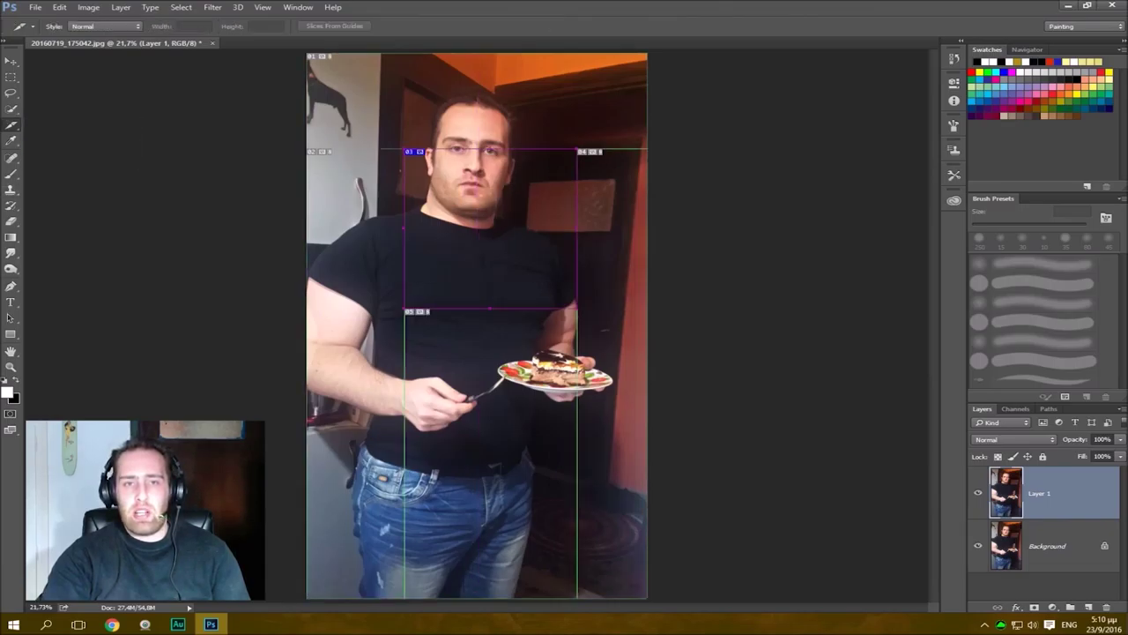
{"action": "left_click_drag", "start_coordinate": [329, 180], "coordinate": [336, 189]}
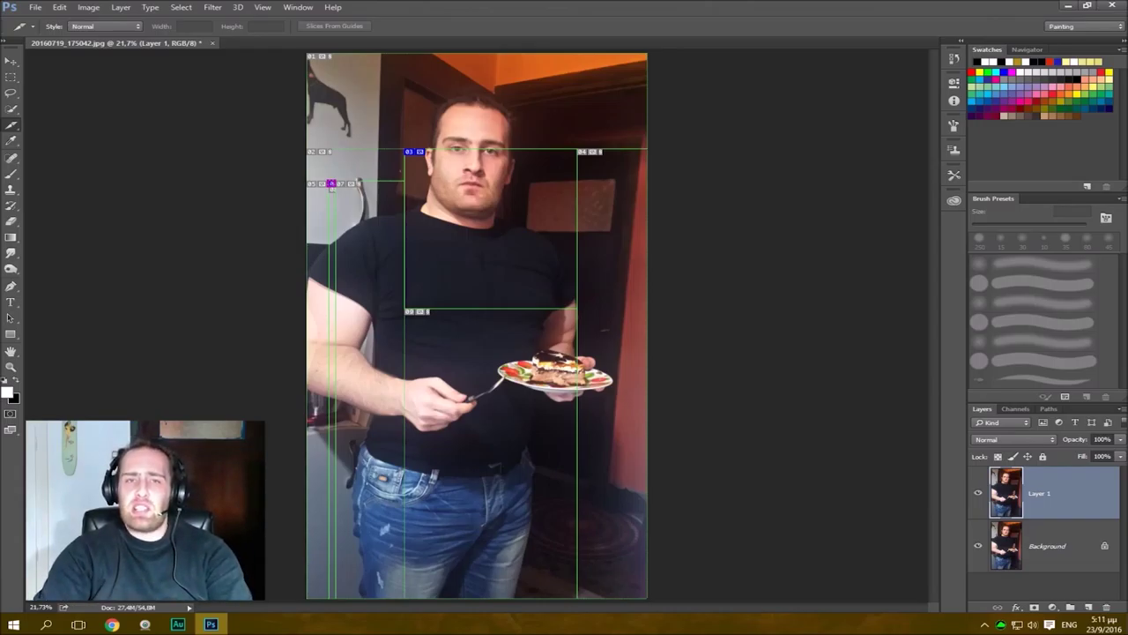
Discard the sliced photo without saving, reopen 20160719_175042.jpg from the desktop fitted to the window, and duplicate the Background layer.
{"action": "key", "text": "v"}
{"action": "key", "text": "ctrl+w"}
{"action": "key", "text": "n"}
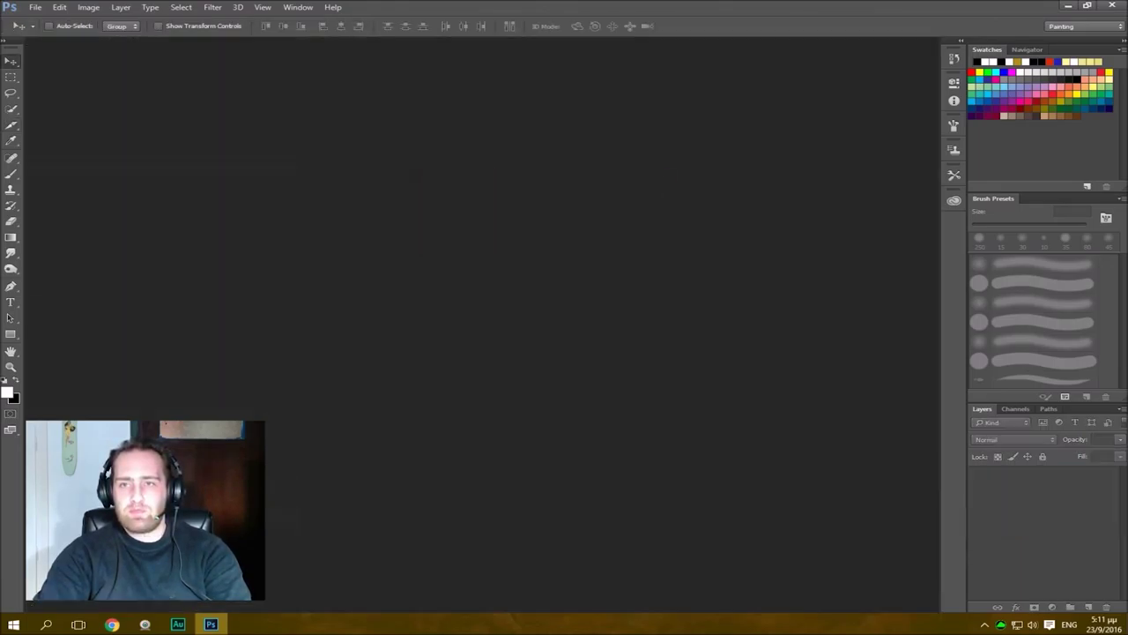
{"action": "left_click", "coordinate": [1068, 6]}
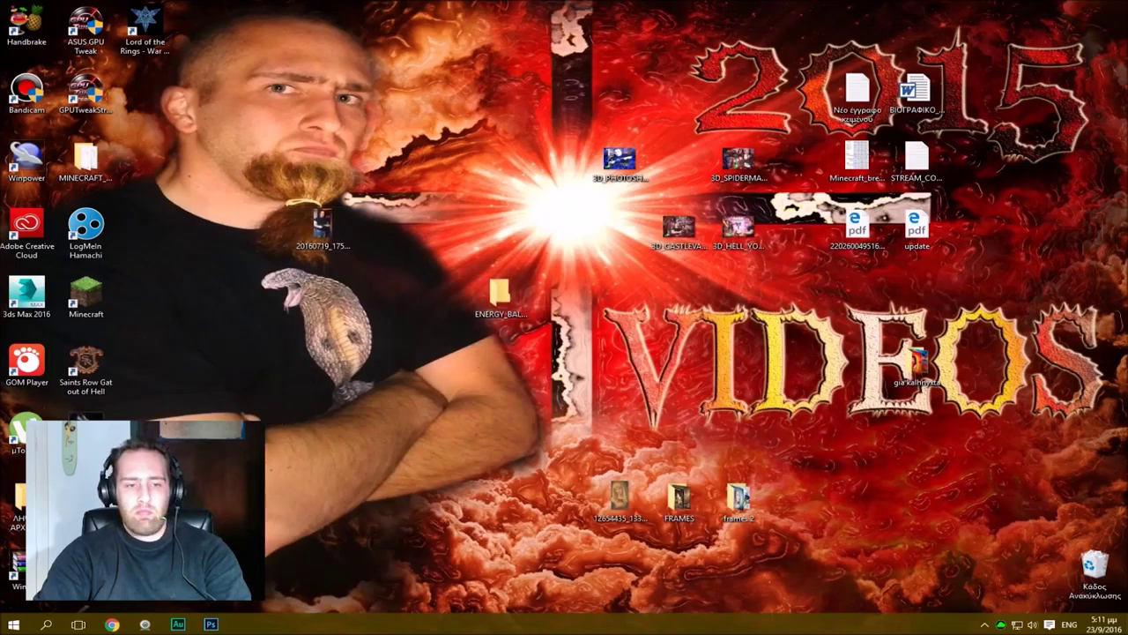
{"action": "left_click", "coordinate": [211, 624]}
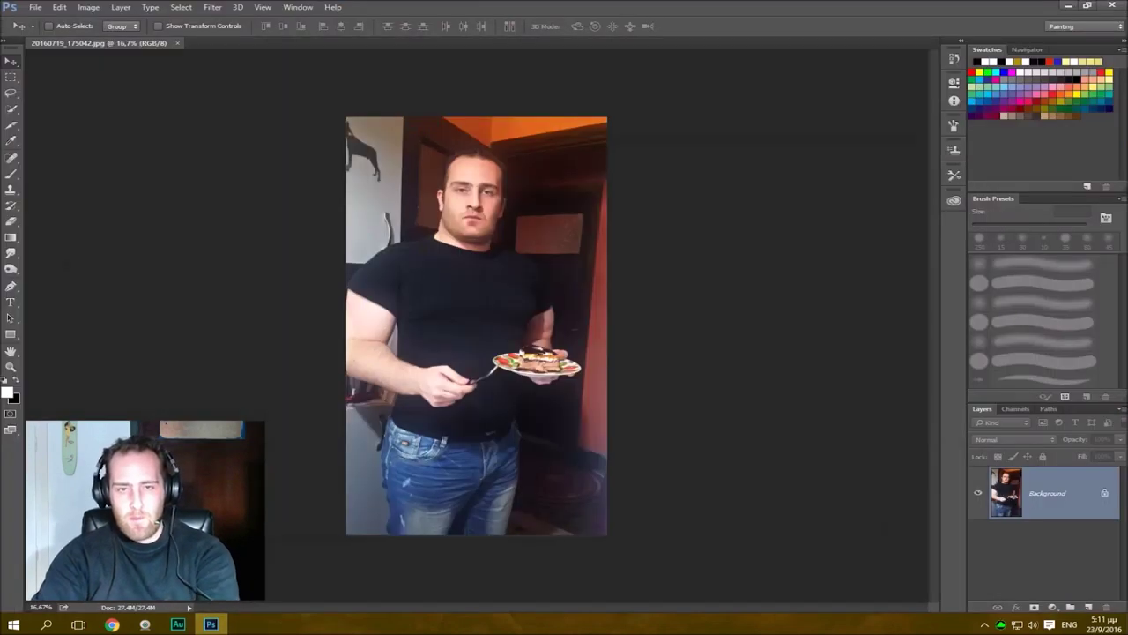
{"action": "key", "text": "ctrl+0"}
{"action": "key", "text": "ctrl+j"}
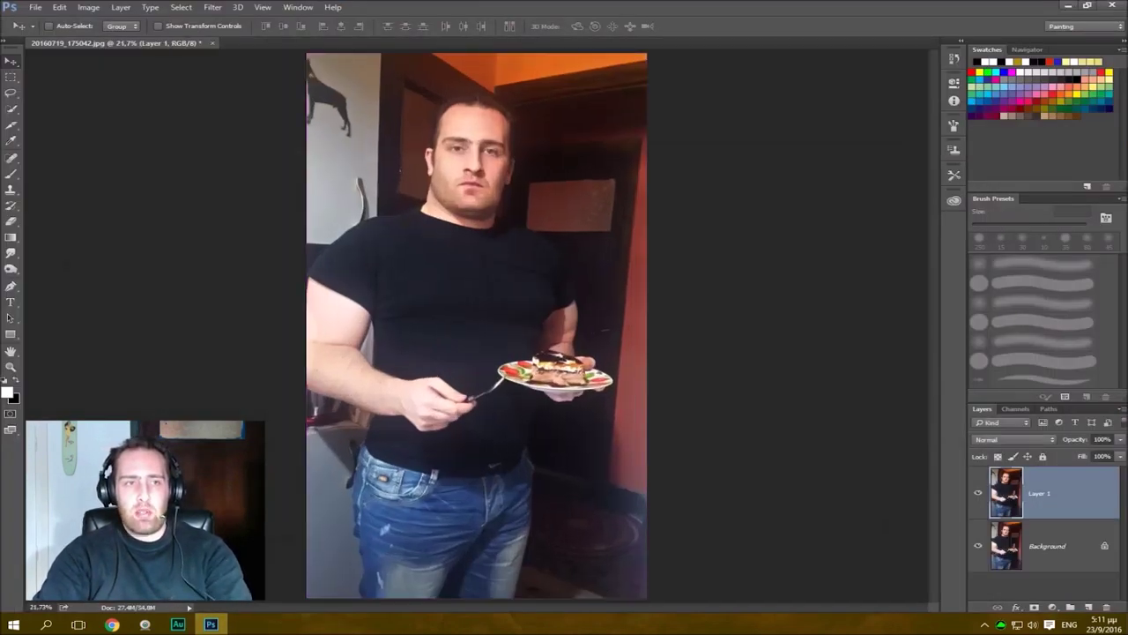
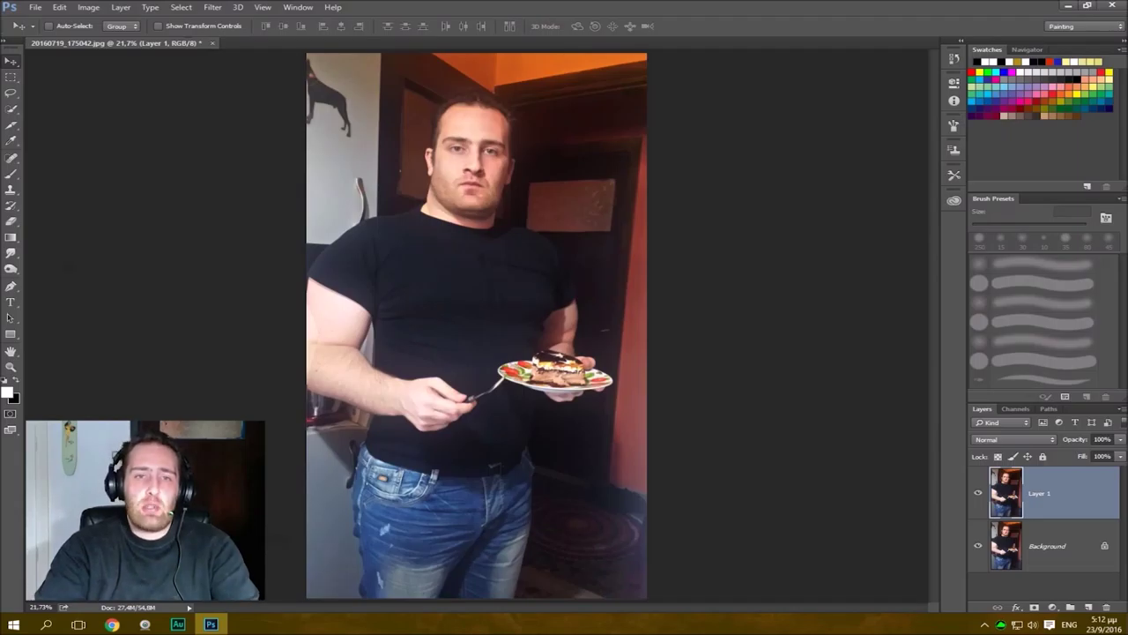
Open Layer 1 in the Liquify filter, ready for work on the man's head and neck.
{"action": "left_click_drag", "start_coordinate": [410, 115], "coordinate": [525, 116]}
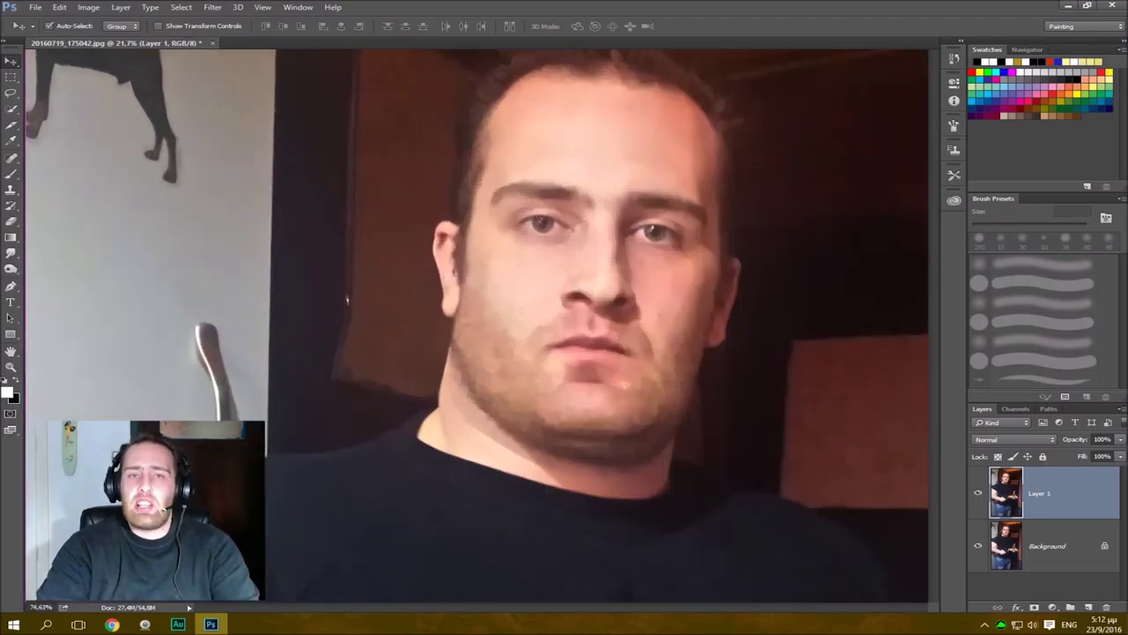
{"action": "scroll", "coordinate": [392, 208], "scroll_direction": "down", "scroll_amount": 3}
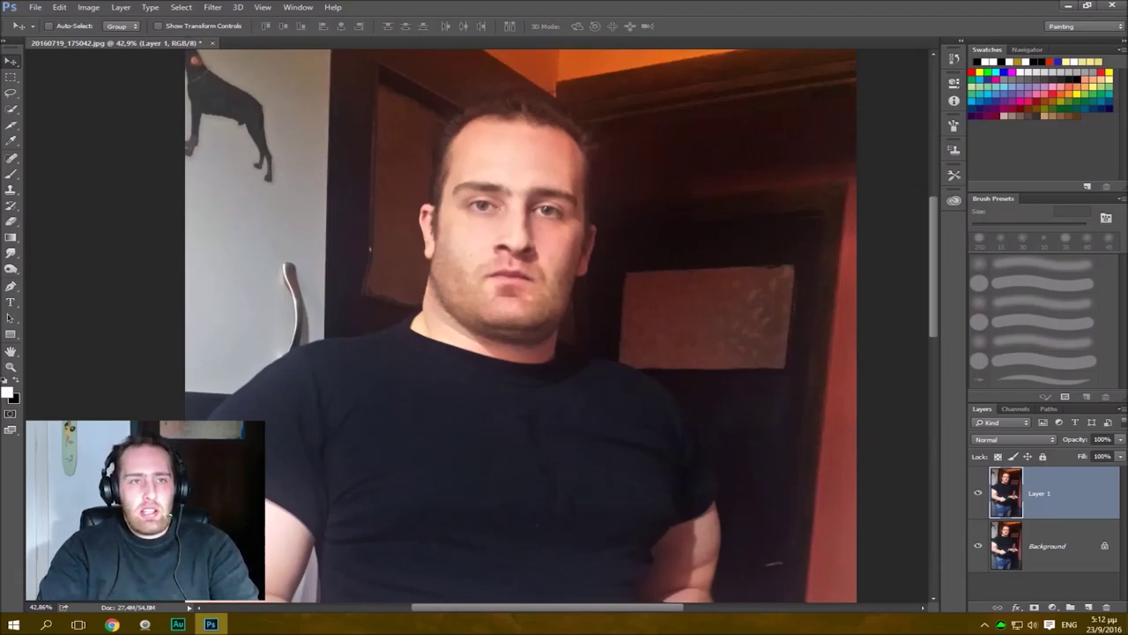
{"action": "left_click", "coordinate": [213, 7]}
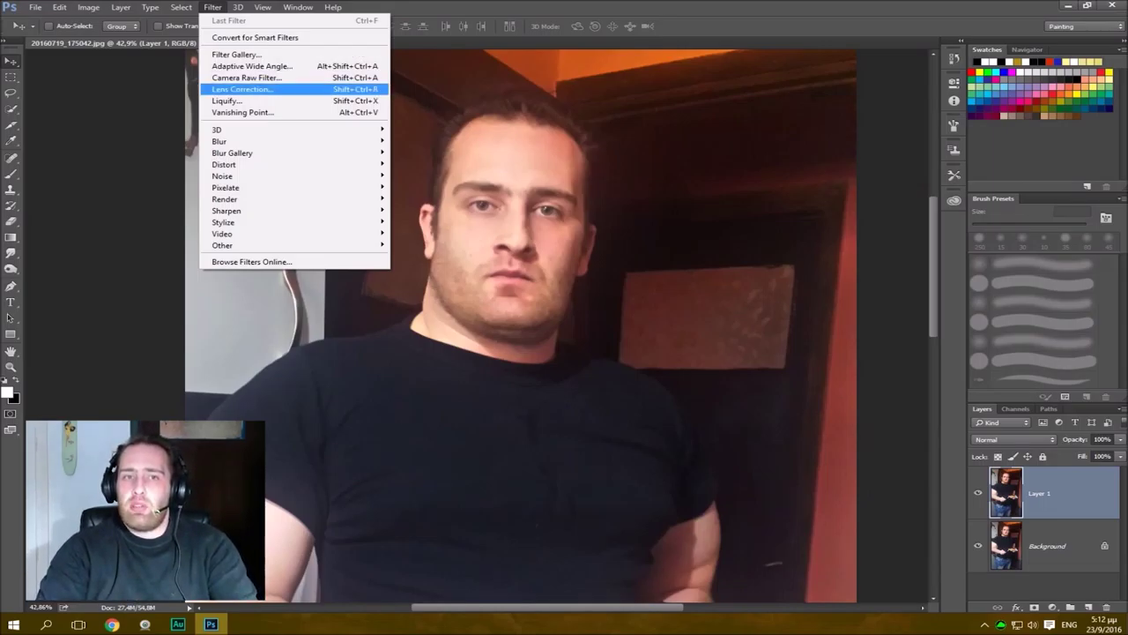
{"action": "left_click", "coordinate": [231, 100]}
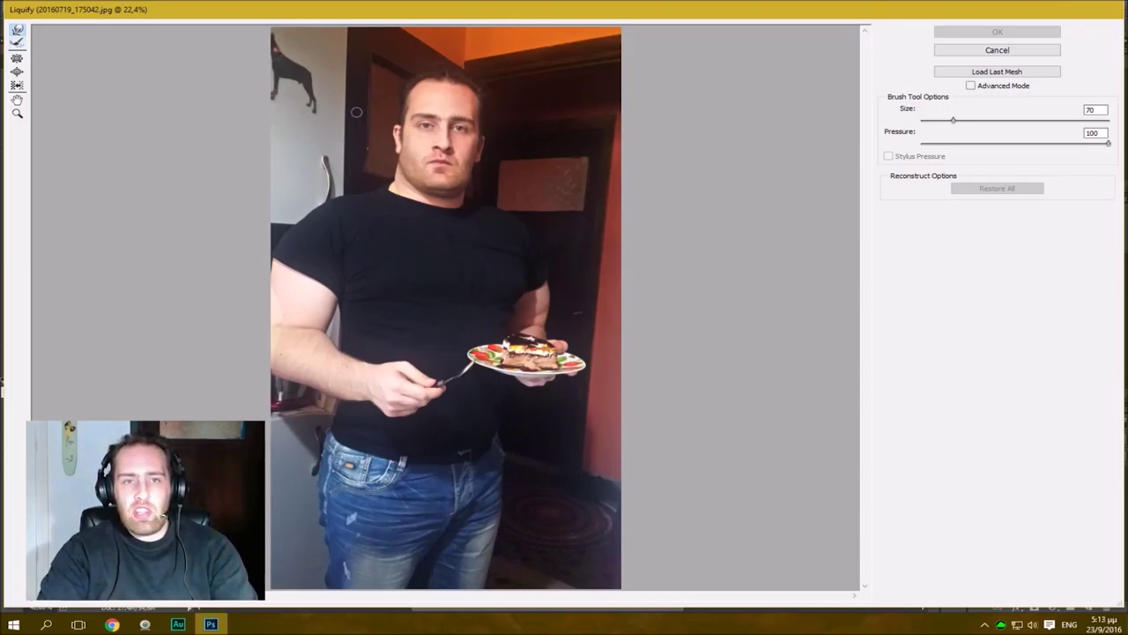
{"action": "left_click_drag", "start_coordinate": [418, 119], "coordinate": [540, 258]}
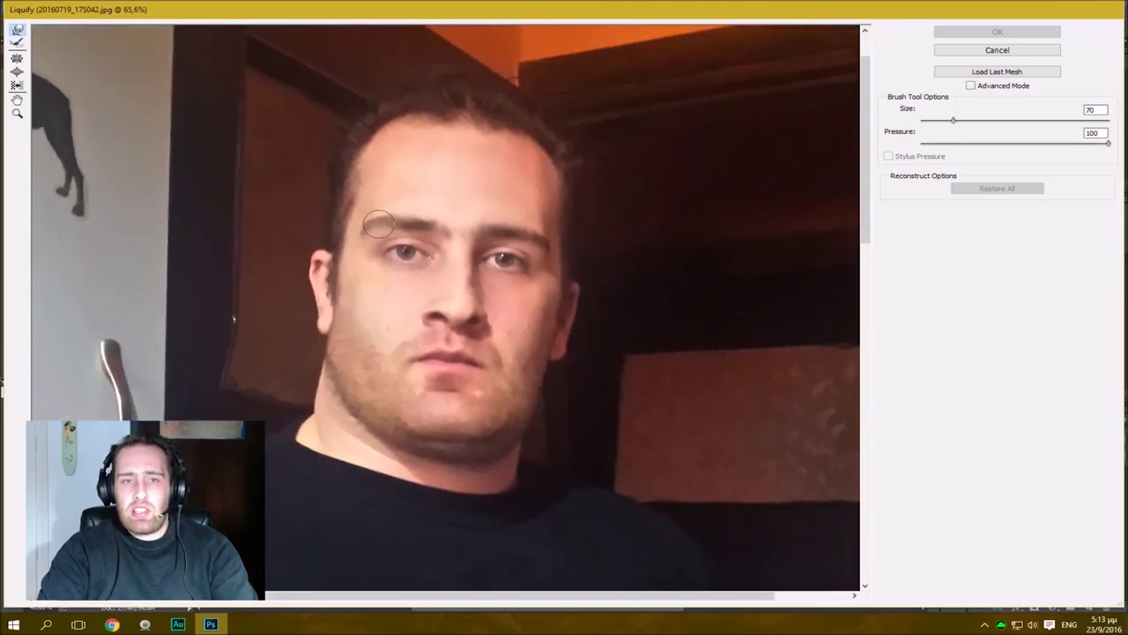
Enlarge the Forward Warp brush to 700 and push the left edge of the man's neck and jaw inward.
{"action": "key", "text": "bracketright"}
{"action": "key", "text": "bracketright"}
{"action": "key", "text": "bracketright"}
{"action": "key", "text": "bracketright"}
{"action": "key", "text": "bracketright"}
{"action": "key", "text": "bracketright"}
{"action": "key", "text": "bracketright"}
{"action": "key", "text": "bracketright"}
{"action": "key", "text": "bracketright"}
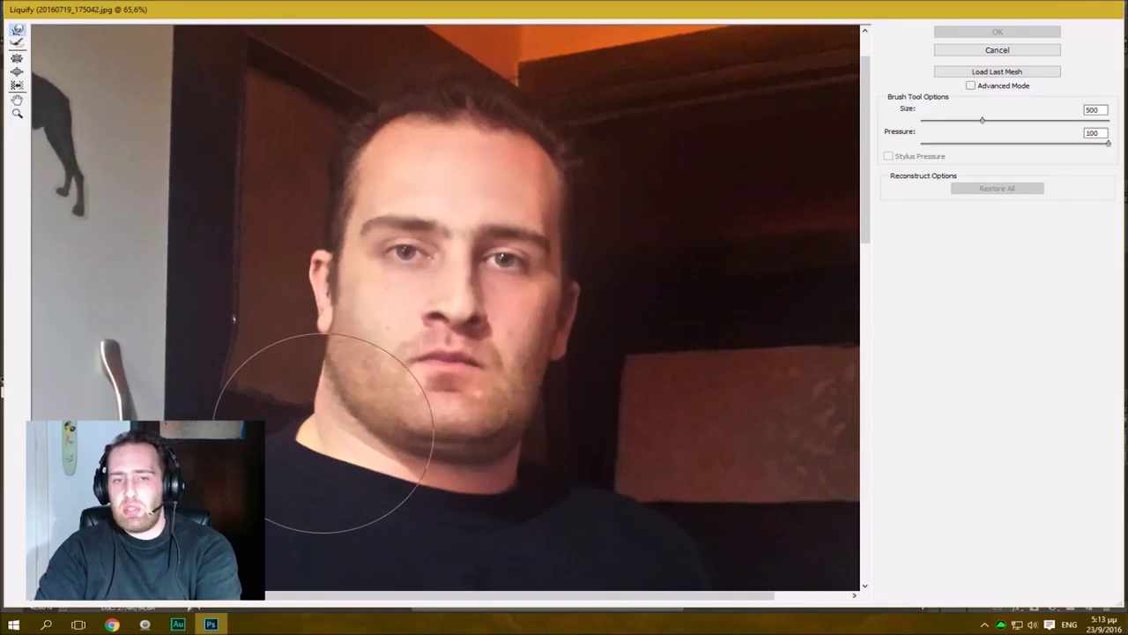
{"action": "key", "text": "bracketright"}
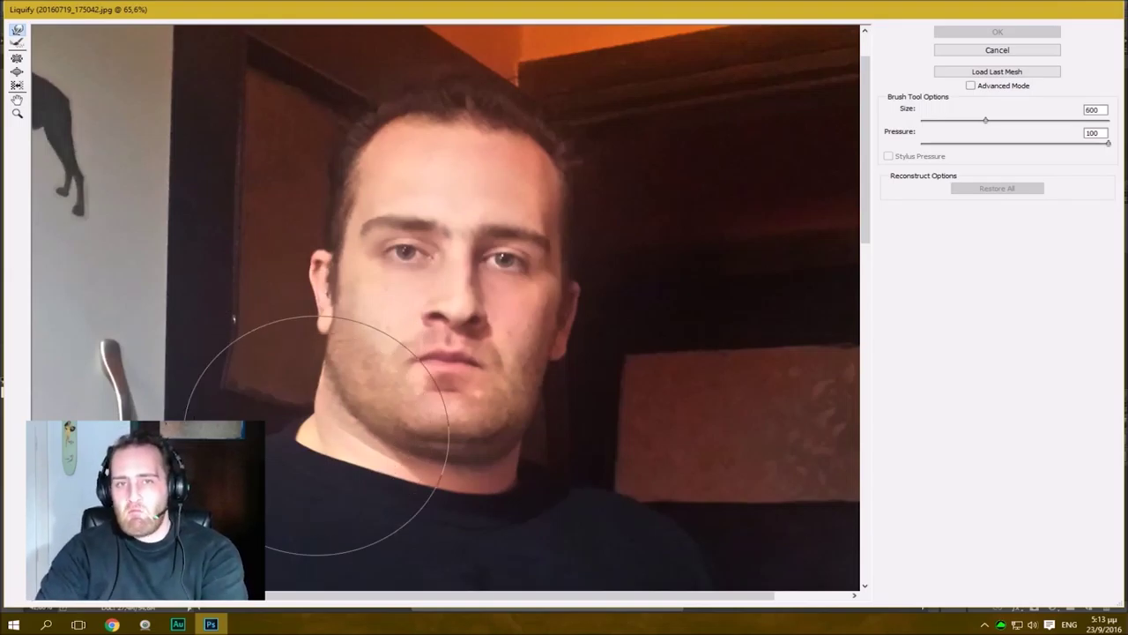
{"action": "key", "text": "bracketright"}
{"action": "key", "text": "bracketleft"}
{"action": "key", "text": "bracketleft"}
{"action": "key", "text": "bracketleft"}
{"action": "key", "text": "bracketright"}
{"action": "key", "text": "bracketright"}
{"action": "key", "text": "bracketleft"}
{"action": "key", "text": "bracketright"}
{"action": "key", "text": "bracketright"}
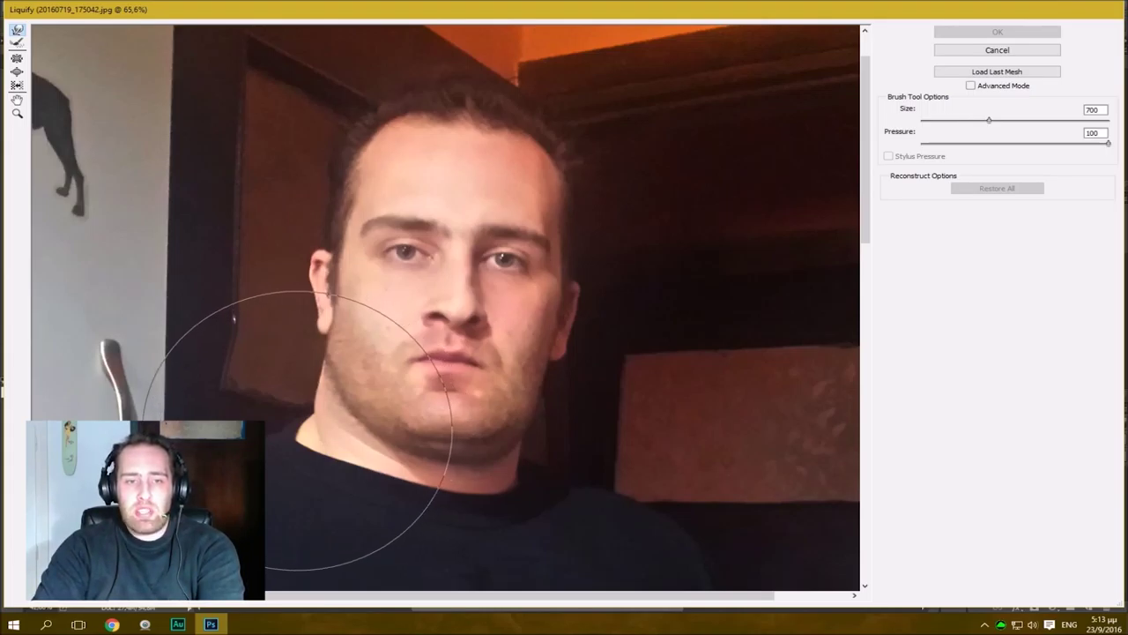
{"action": "left_click_drag", "start_coordinate": [307, 429], "coordinate": [296, 434]}
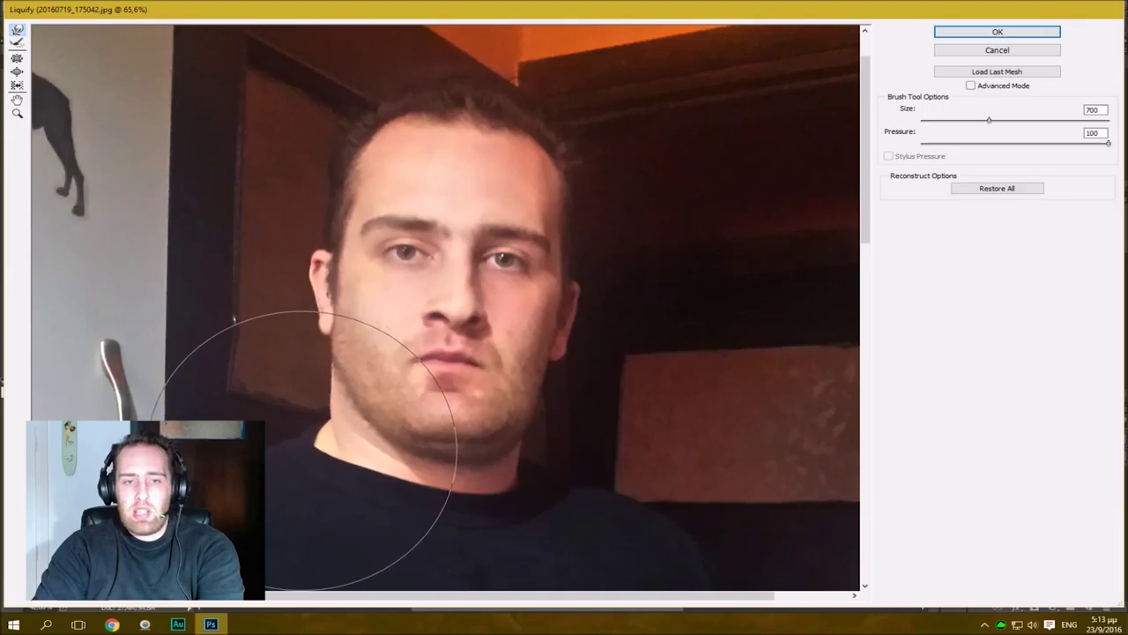
Reduce the Forward Warp brush to 400 and slim the right side of the neck and chin, refining the left neckline.
{"action": "key", "text": "bracketleft"}
{"action": "key", "text": "bracketleft"}
{"action": "key", "text": "bracketleft"}
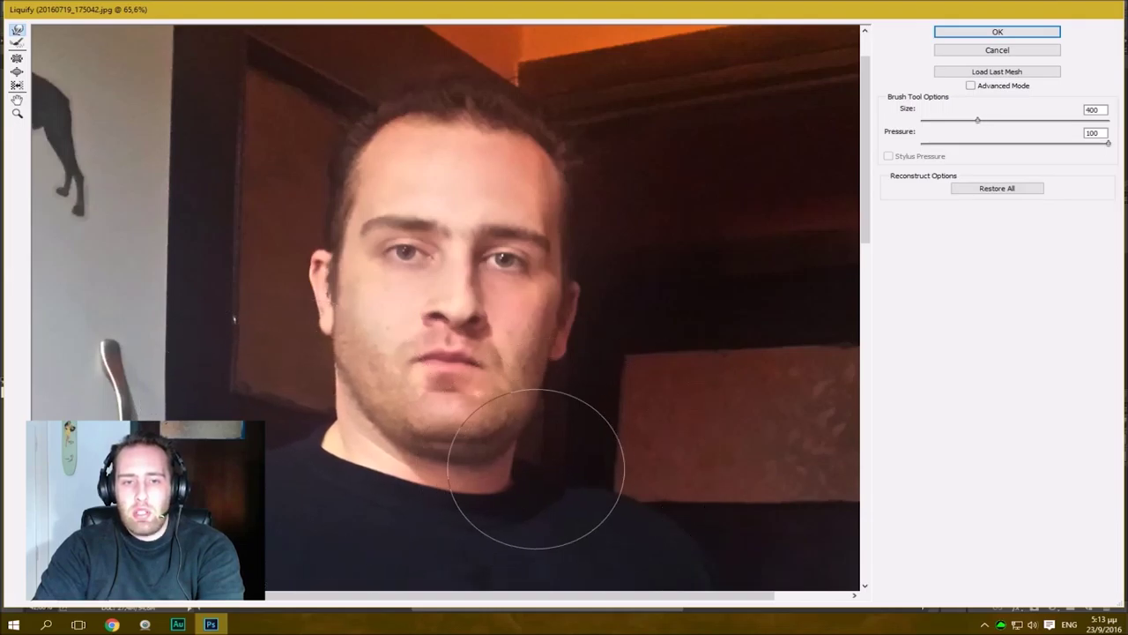
{"action": "left_click_drag", "start_coordinate": [480, 477], "coordinate": [423, 449]}
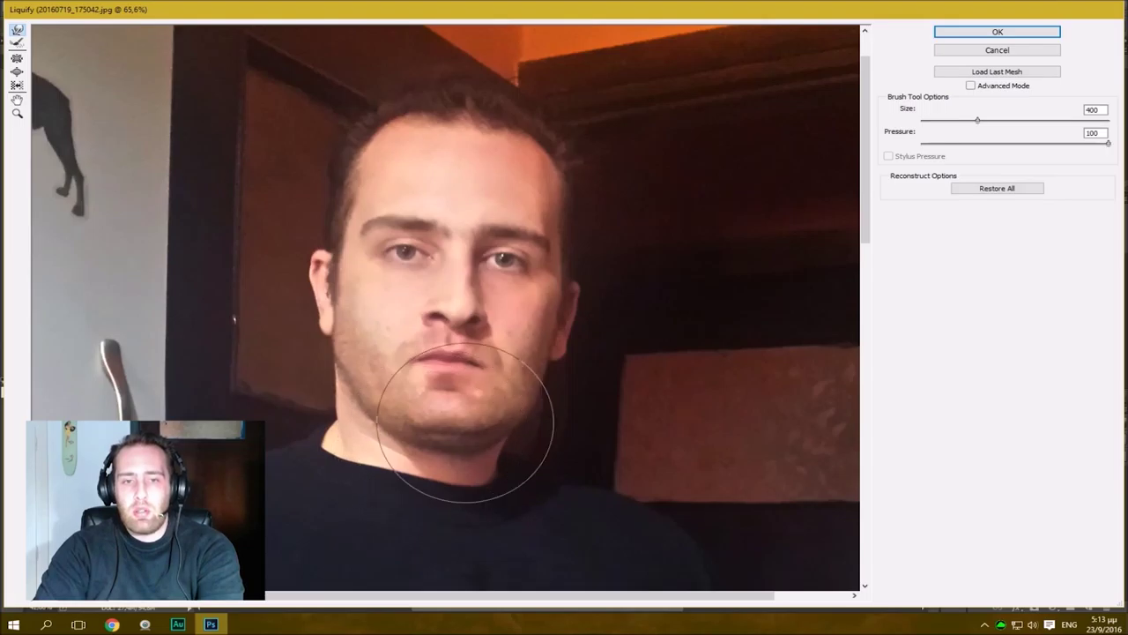
{"action": "left_click_drag", "start_coordinate": [500, 421], "coordinate": [493, 420]}
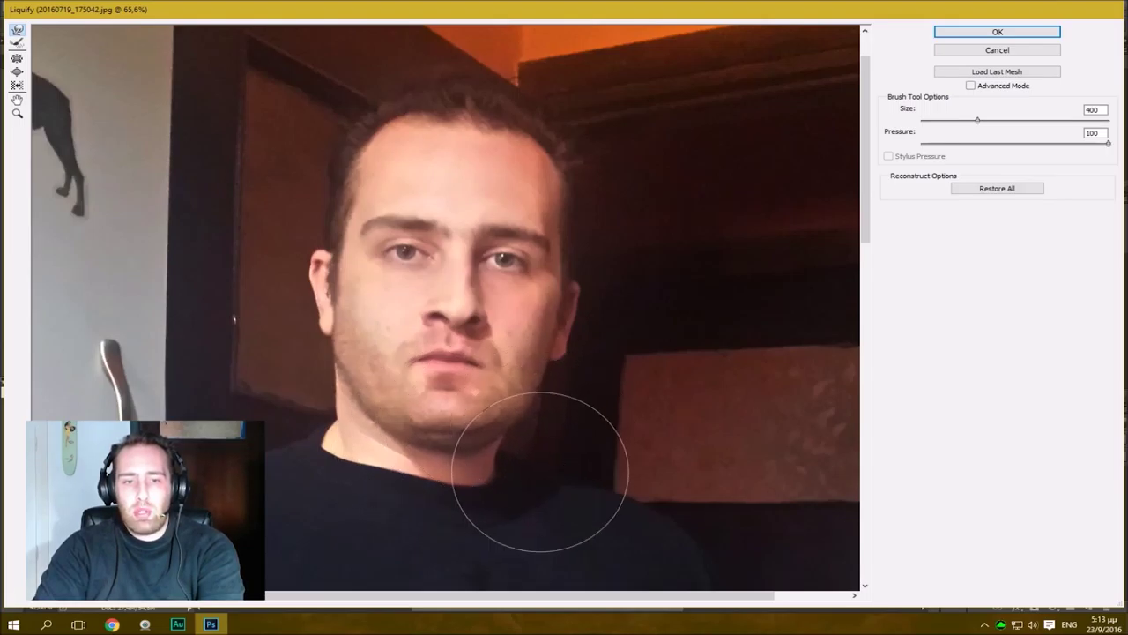
{"action": "mouse_move", "coordinate": [361, 481]}
{"action": "left_mouse_down"}
{"action": "mouse_move", "coordinate": [238, 433]}
{"action": "mouse_move", "coordinate": [297, 403]}
{"action": "left_mouse_up"}
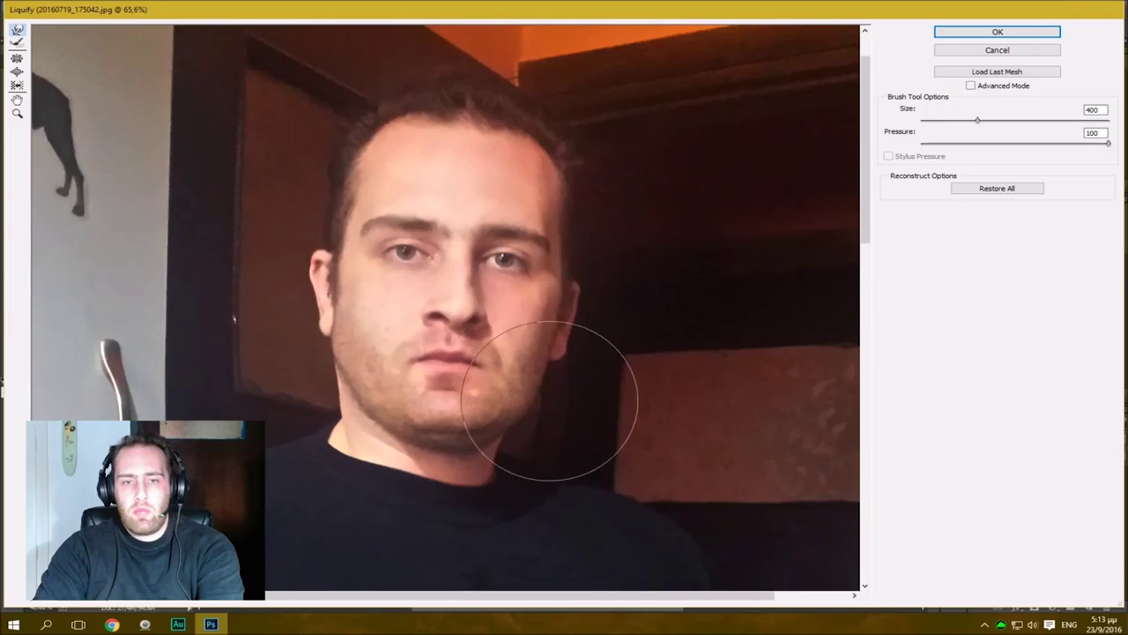
Slim the man's upper arm on the photo's left with the Forward Warp tool, using brush sizes 800 and 700.
{"action": "scroll", "coordinate": [551, 406], "scroll_direction": "down", "scroll_amount": 10}
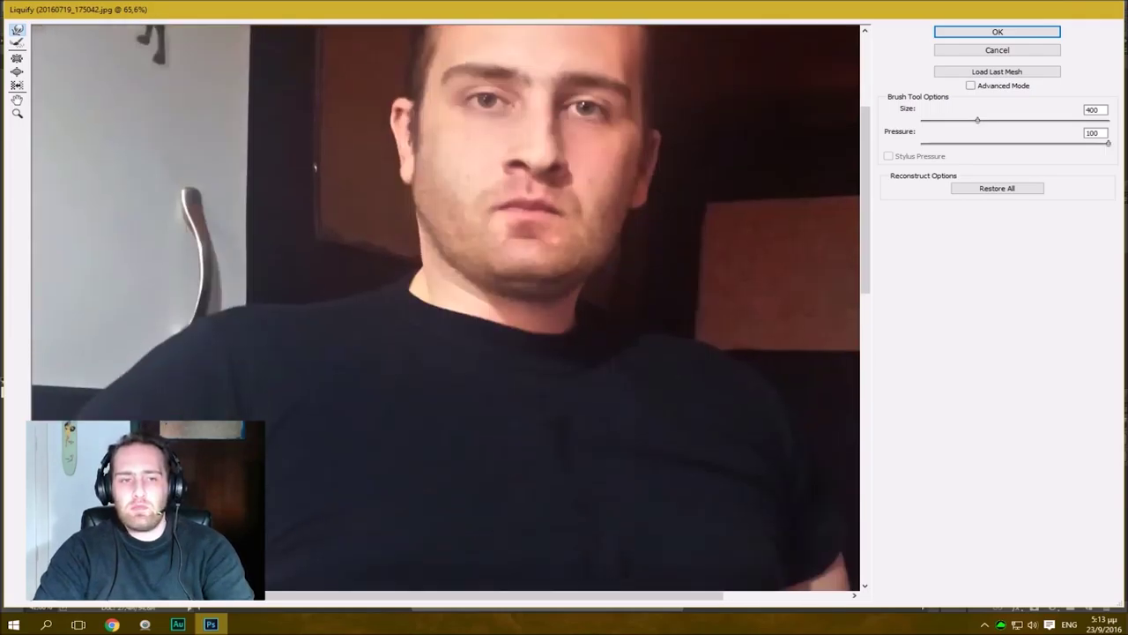
{"action": "scroll", "coordinate": [552, 406], "scroll_direction": "down", "scroll_amount": 1}
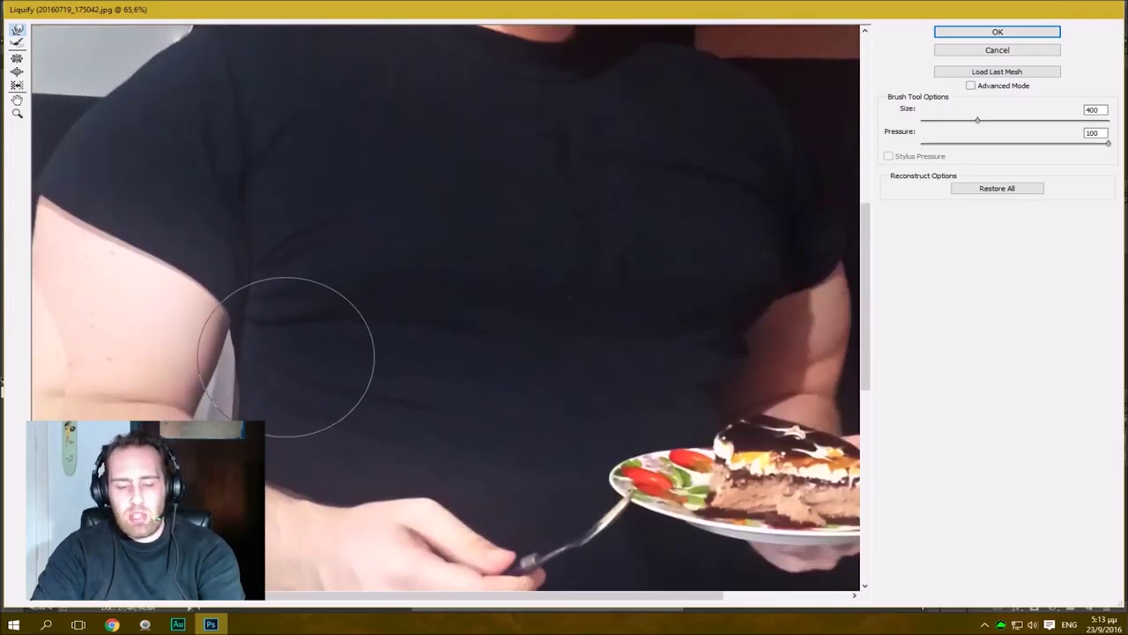
{"action": "key", "text": "bracketright"}
{"action": "key", "text": "bracketright"}
{"action": "key", "text": "bracketright"}
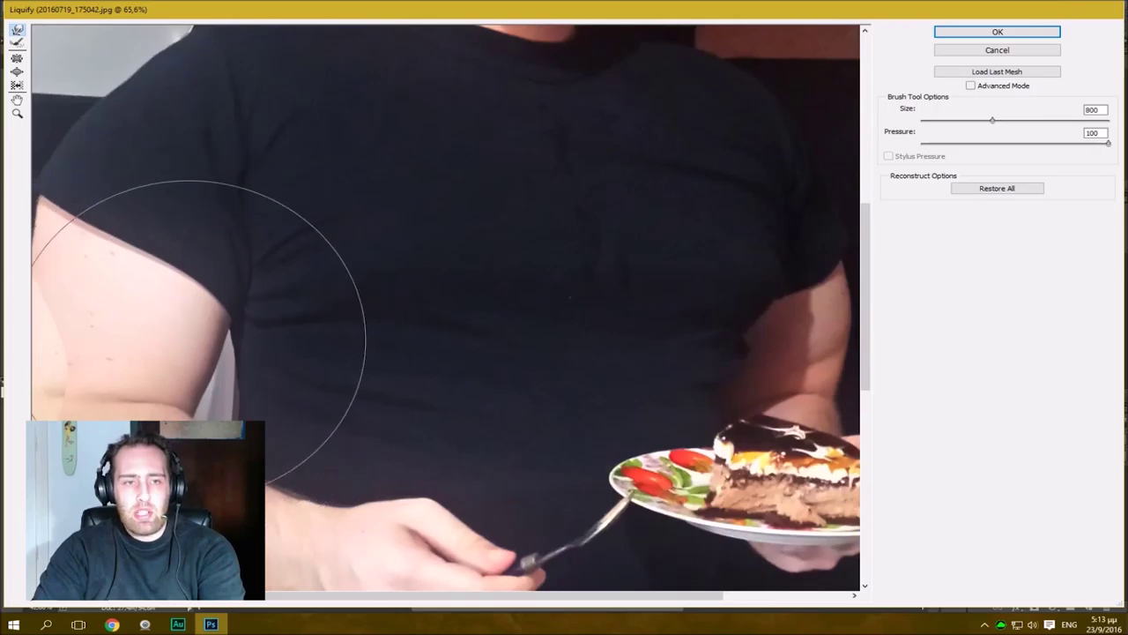
{"action": "mouse_move", "coordinate": [193, 357]}
{"action": "left_mouse_down"}
{"action": "mouse_move", "coordinate": [178, 315]}
{"action": "mouse_move", "coordinate": [197, 454]}
{"action": "left_mouse_up"}
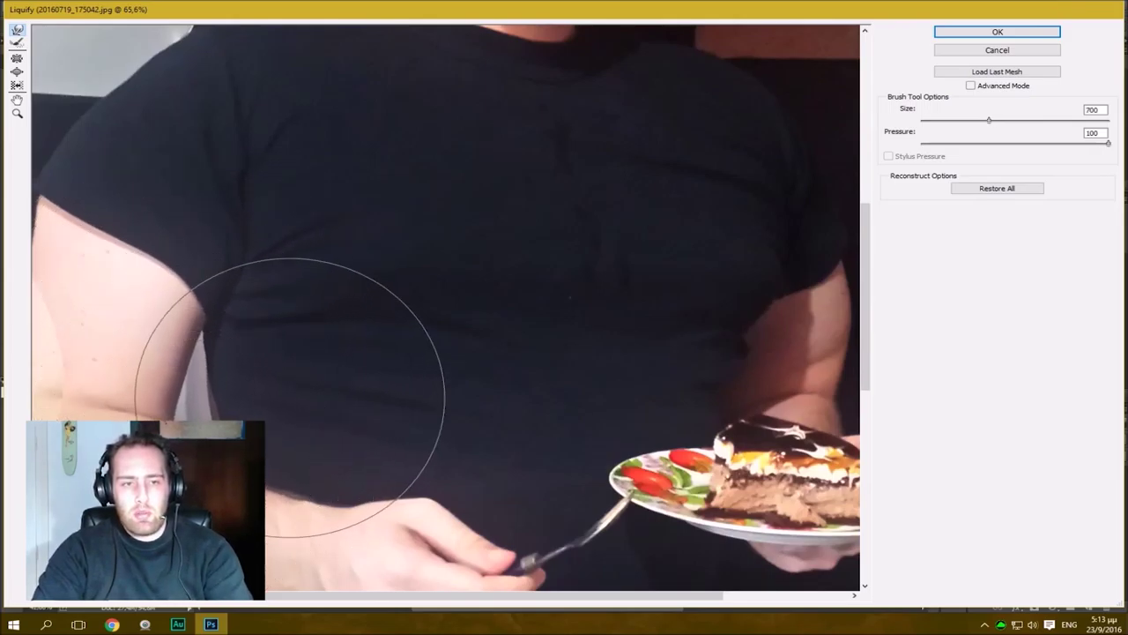
{"action": "scroll", "coordinate": [261, 349], "scroll_direction": "down", "scroll_amount": 3}
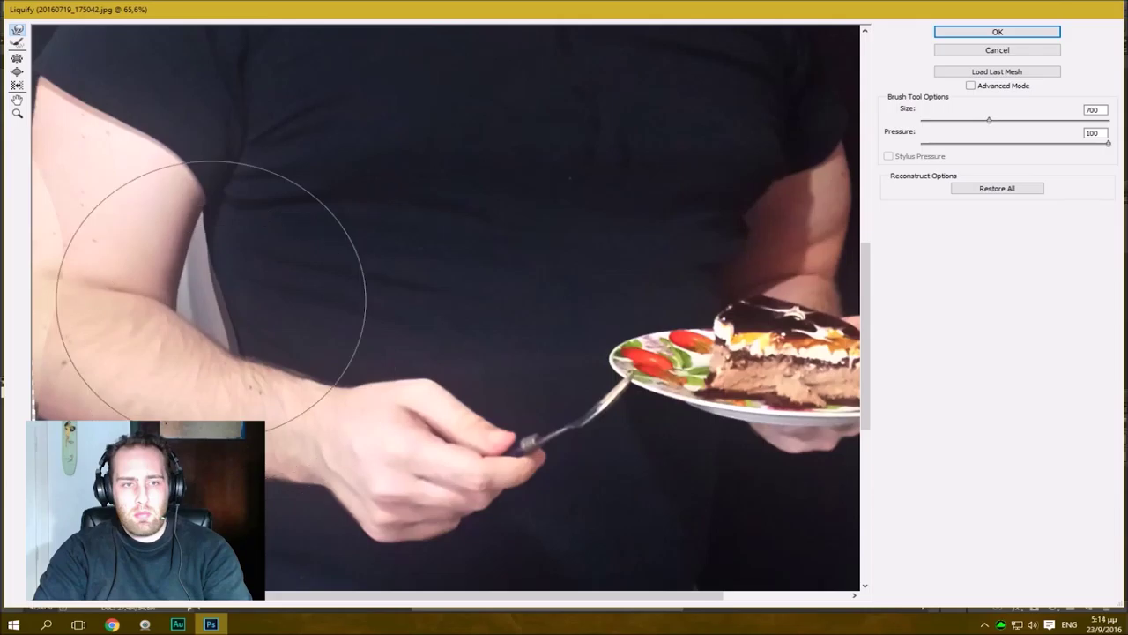
{"action": "left_click_drag", "start_coordinate": [216, 121], "coordinate": [210, 140]}
{"action": "left_click_drag", "start_coordinate": [85, 231], "coordinate": [100, 234]}
{"action": "left_click_drag", "start_coordinate": [64, 277], "coordinate": [57, 273]}
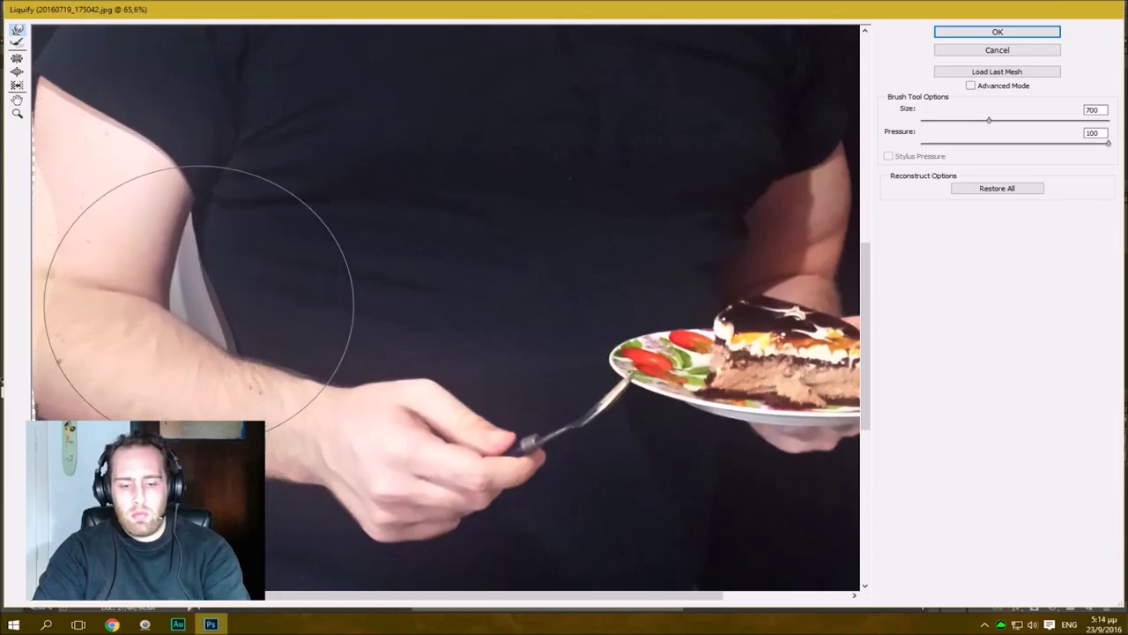
Touch up the sleeve and outer arm edge along the photo's left border with the Forward Warp tool.
{"action": "key", "text": "ctrl+0"}
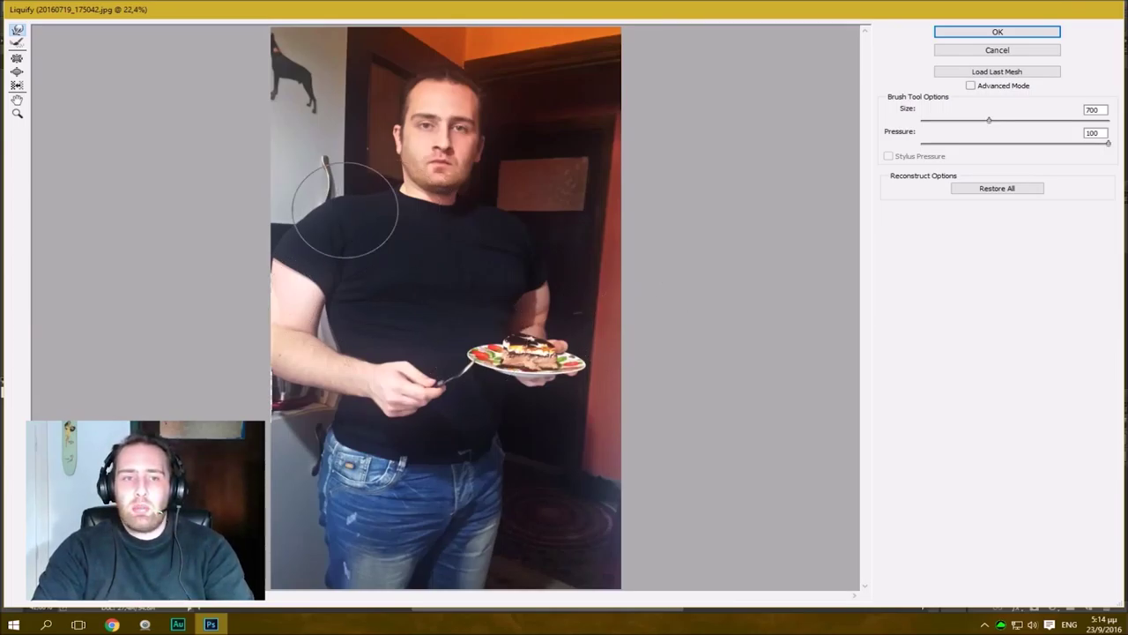
{"action": "mouse_move", "coordinate": [277, 260]}
{"action": "left_mouse_down"}
{"action": "mouse_move", "coordinate": [287, 268]}
{"action": "mouse_move", "coordinate": [272, 270]}
{"action": "left_mouse_up"}
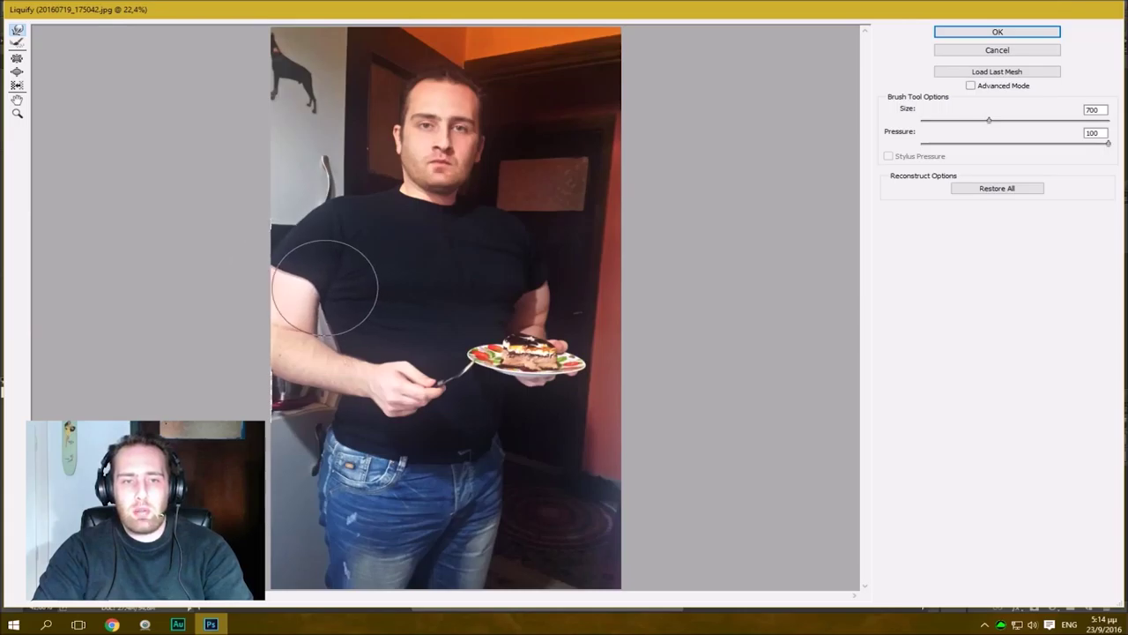
{"action": "left_click_drag", "start_coordinate": [301, 304], "coordinate": [308, 309]}
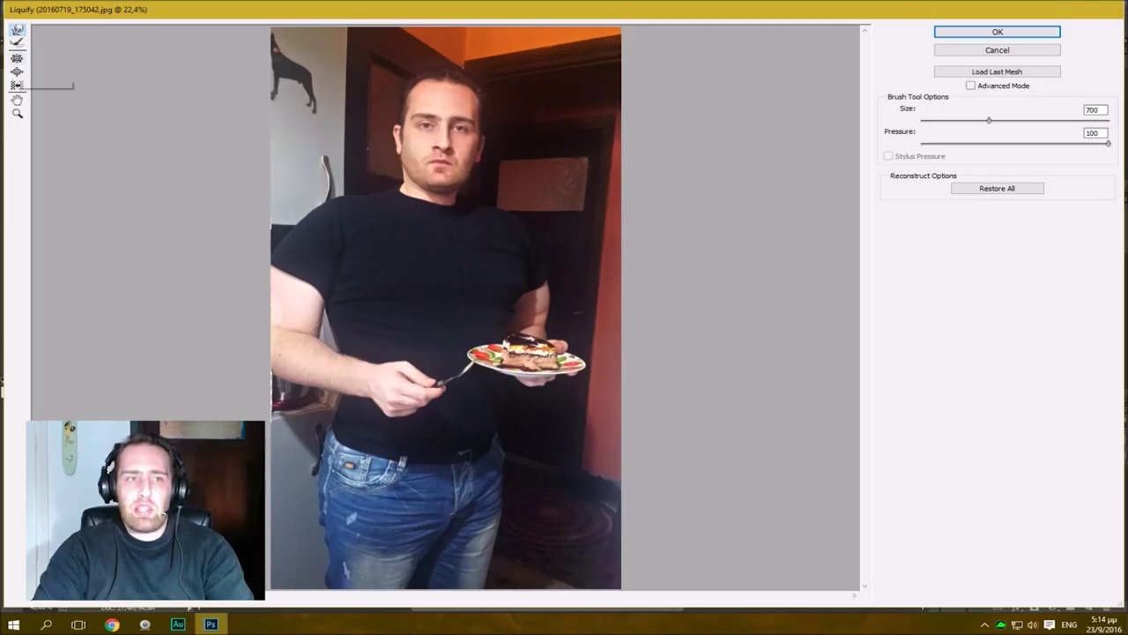
Shrink the cake and plate using the Pucker tool with a brush size of 900.
{"action": "left_click", "coordinate": [17, 58]}
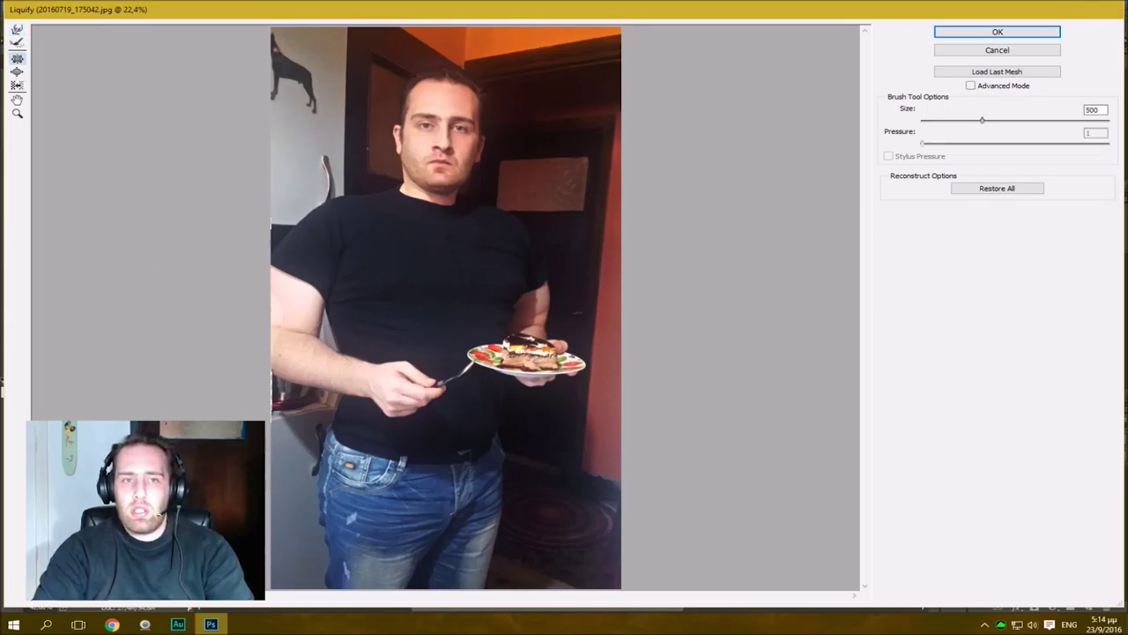
{"action": "key", "text": "bracketright"}
{"action": "key", "text": "bracketright"}
{"action": "key", "text": "bracketright"}
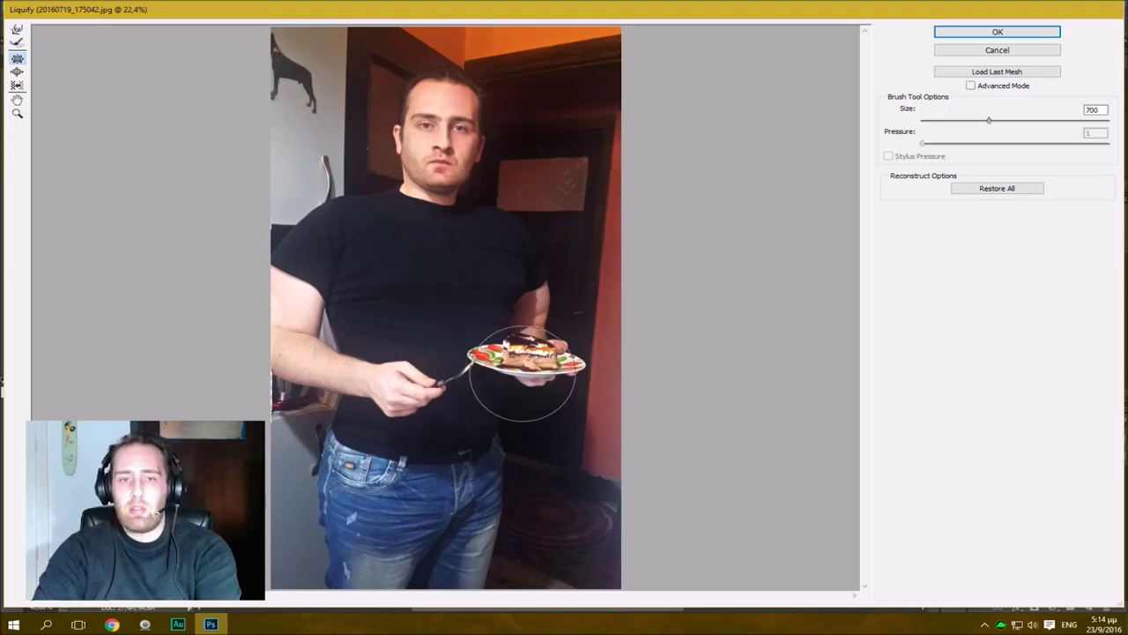
{"action": "key", "text": "bracketright"}
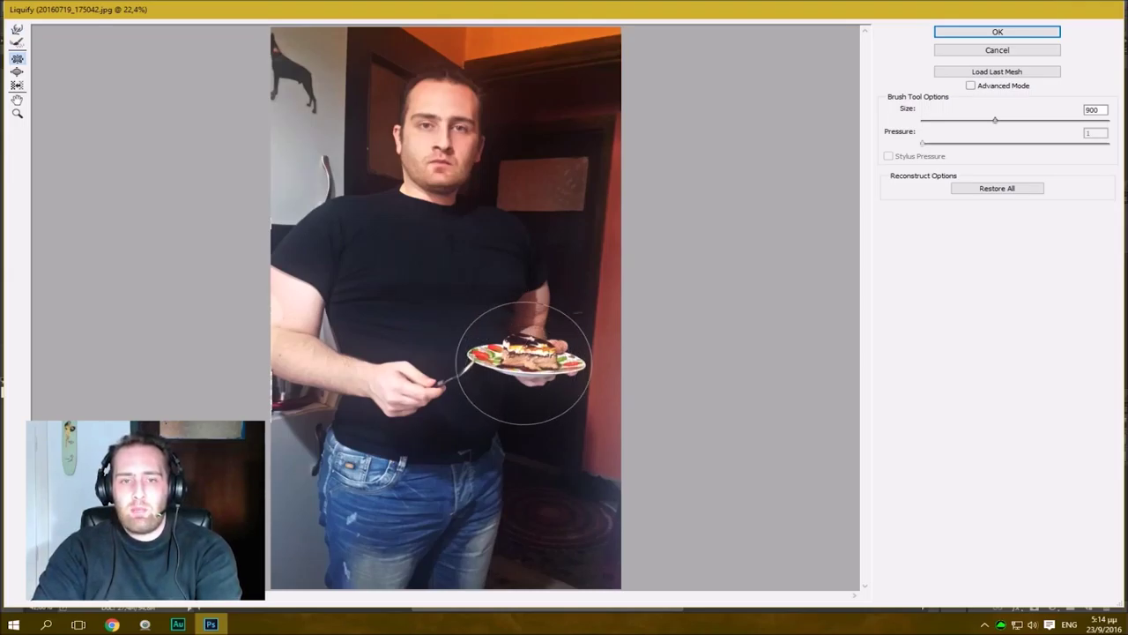
{"action": "left_click", "coordinate": [524, 363]}
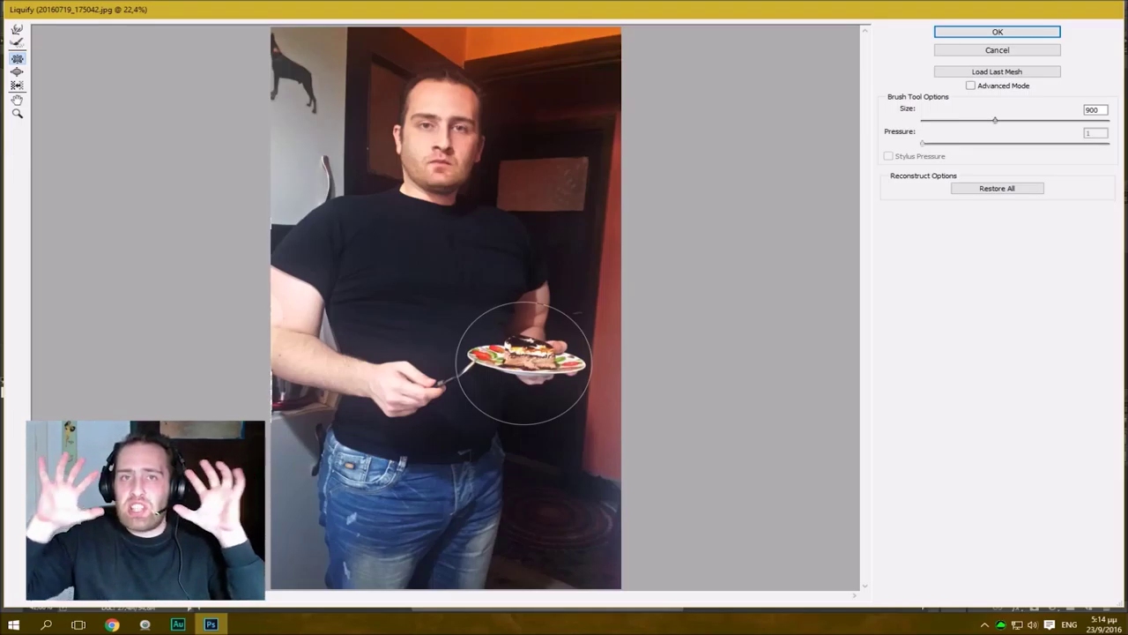
{"action": "left_click_drag", "start_coordinate": [523, 363], "coordinate": [527, 363]}
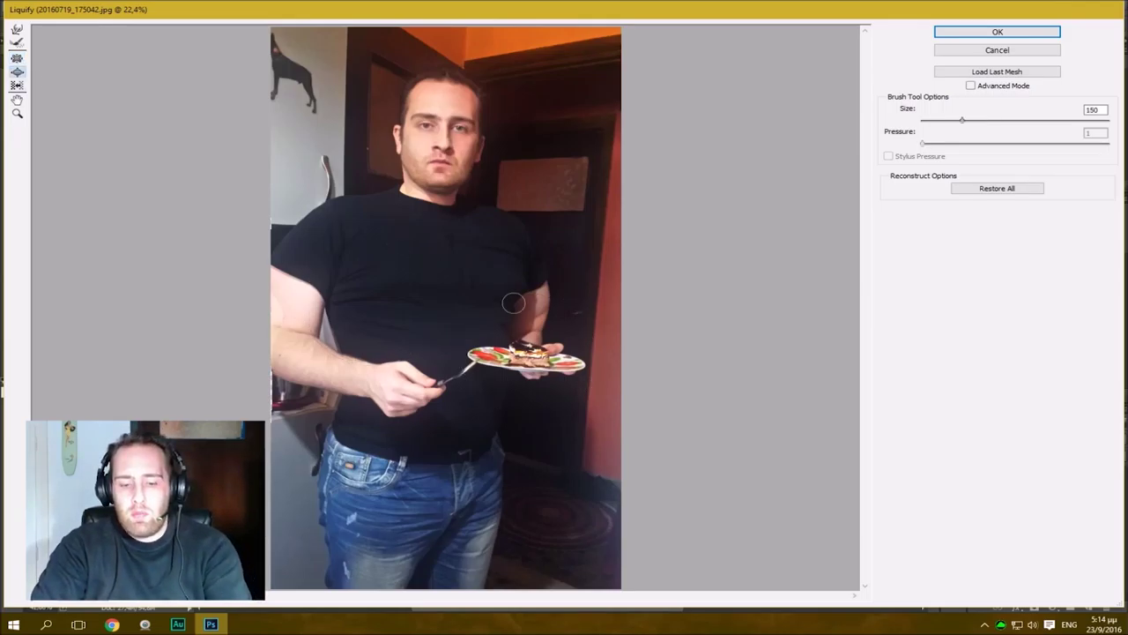
Enlarge the slice of cake on the plate using the Bloat tool with a brush size of 800.
{"action": "key", "text": "bracketright"}
{"action": "key", "text": "bracketright"}
{"action": "key", "text": "bracketright"}
{"action": "key", "text": "bracketright"}
{"action": "key", "text": "bracketright"}
{"action": "key", "text": "bracketright"}
{"action": "key", "text": "bracketright"}
{"action": "key", "text": "bracketright"}
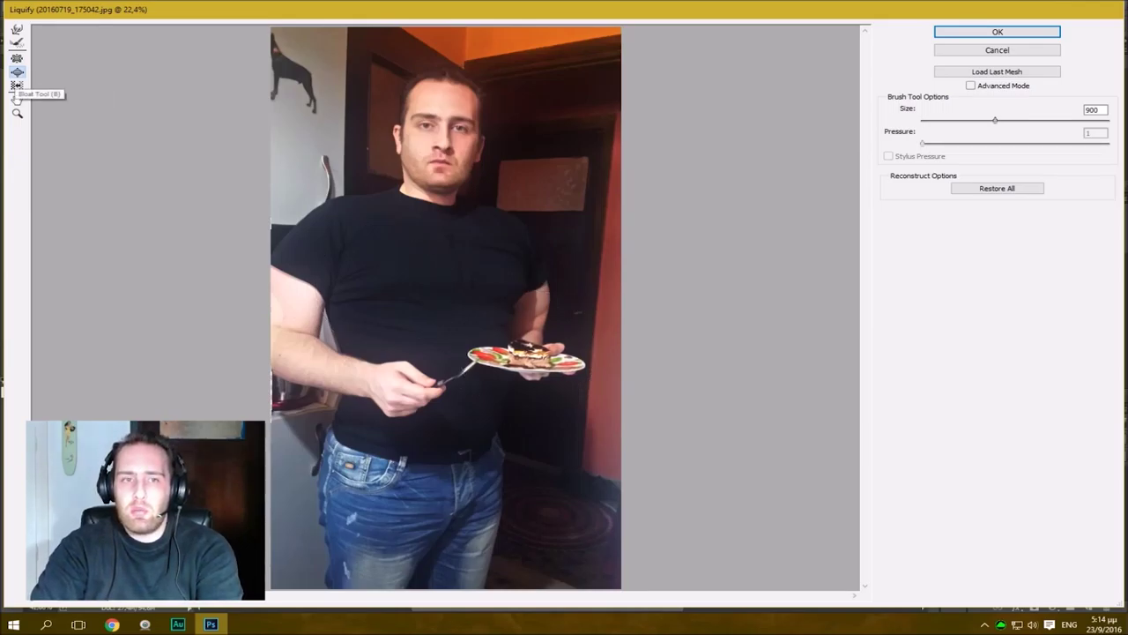
{"action": "key", "text": "bracketleft"}
{"action": "mouse_move", "coordinate": [522, 355]}
{"action": "left_mouse_down"}
{"action": "mouse_move", "coordinate": [505, 347]}
{"action": "mouse_move", "coordinate": [554, 348]}
{"action": "mouse_move", "coordinate": [525, 351]}
{"action": "left_mouse_up"}
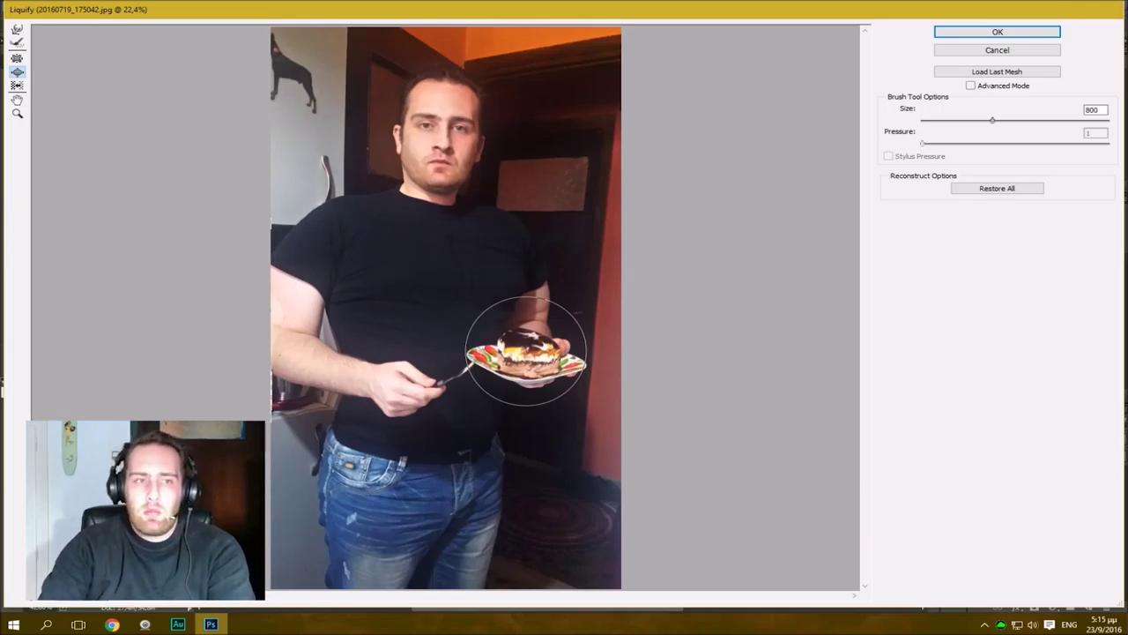
Magnify the shirt with the Zoom tool, reduce the view to 33.3%, and pan down to the torso and plate.
{"action": "key", "text": "h"}
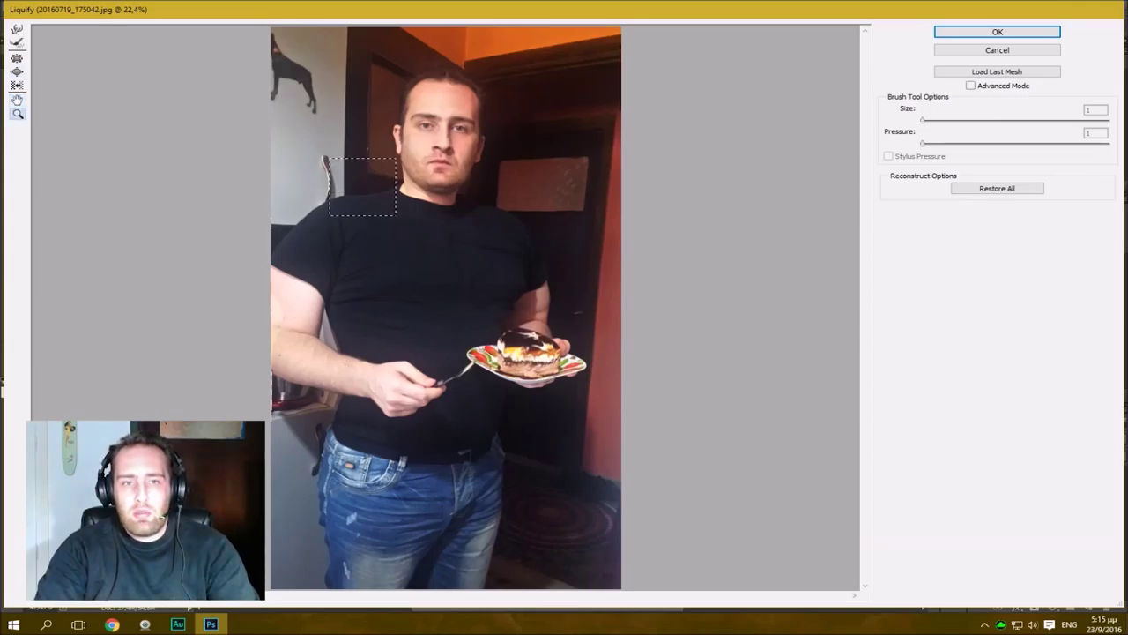
{"action": "left_click_drag", "start_coordinate": [327, 159], "coordinate": [328, 159]}
{"action": "left_click_drag", "start_coordinate": [408, 250], "coordinate": [512, 272]}
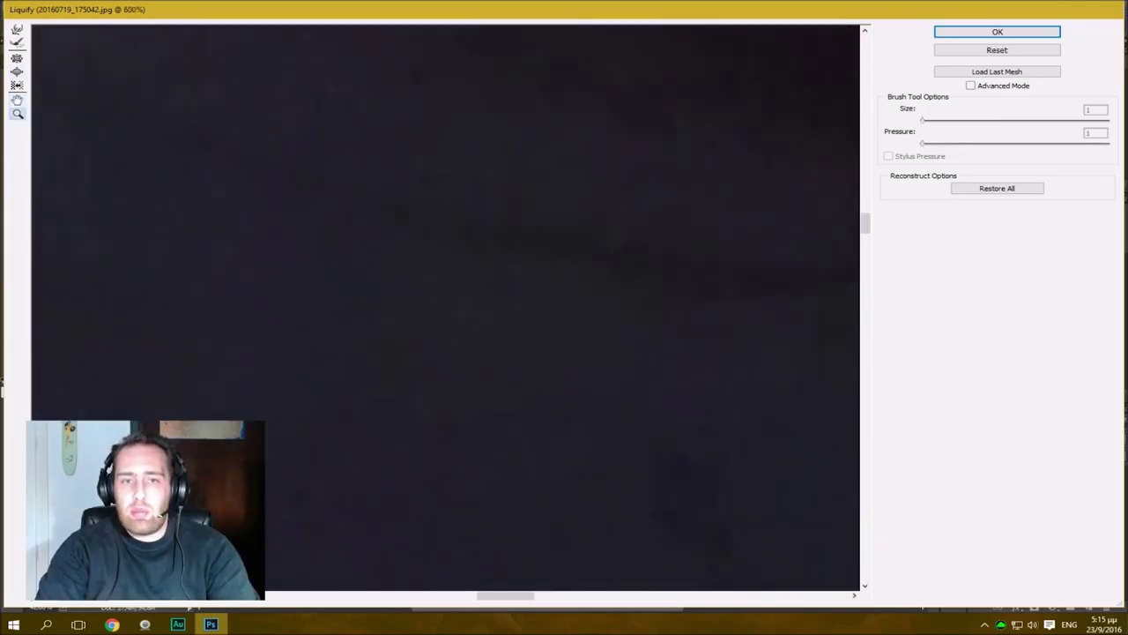
{"action": "left_click", "coordinate": [512, 258], "text": "alt"}
{"action": "left_click", "coordinate": [512, 257], "text": "alt"}
{"action": "left_click", "coordinate": [476, 231], "text": "alt"}
{"action": "left_click", "coordinate": [475, 231], "text": "alt"}
{"action": "left_click", "coordinate": [476, 231], "text": "alt"}
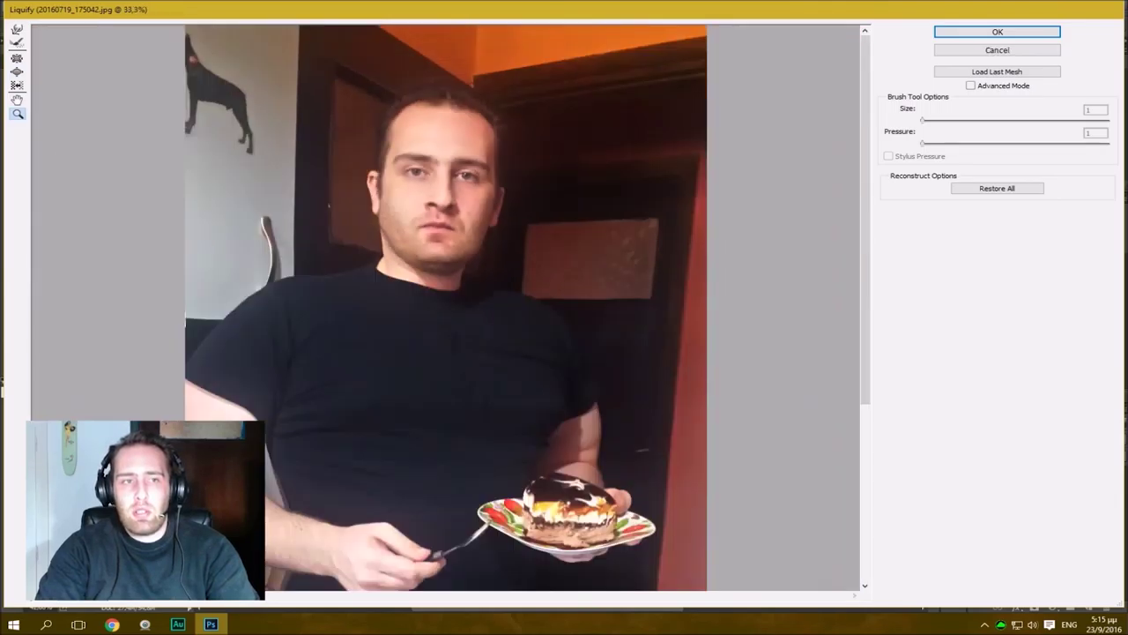
{"action": "mouse_move", "coordinate": [445, 317]}
{"action": "left_mouse_down"}
{"action": "mouse_move", "coordinate": [445, 166]}
{"action": "mouse_move", "coordinate": [445, 217]}
{"action": "left_mouse_up"}
Switch to the Forward Warp tool in Liquify and reduce its brush size to 1500.
{"action": "key", "text": "o"}
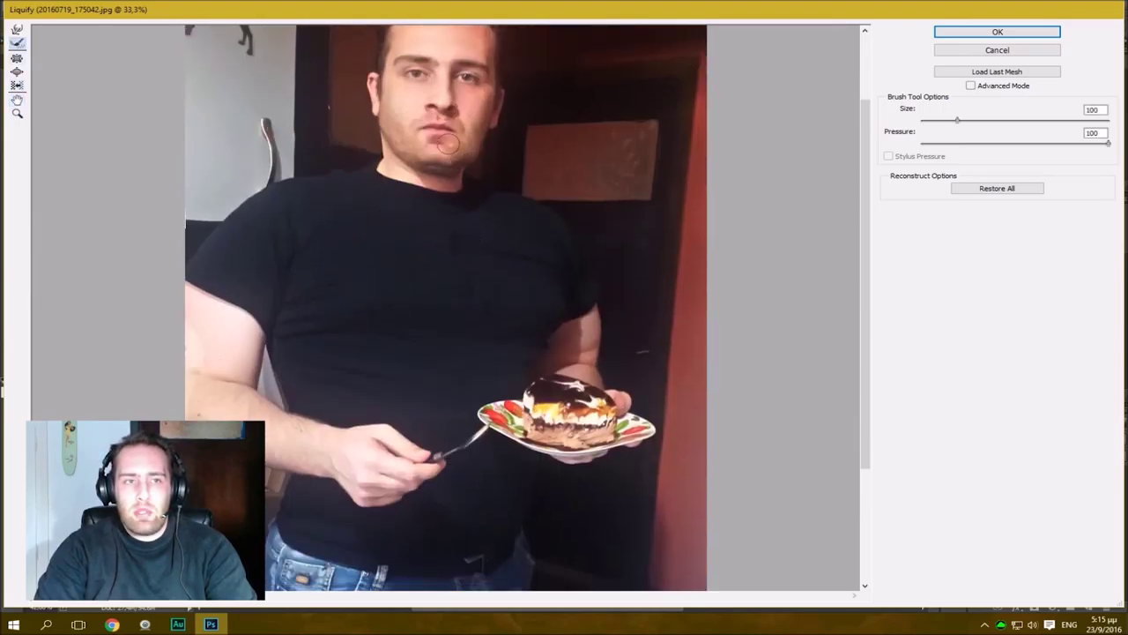
{"action": "key", "text": "w"}
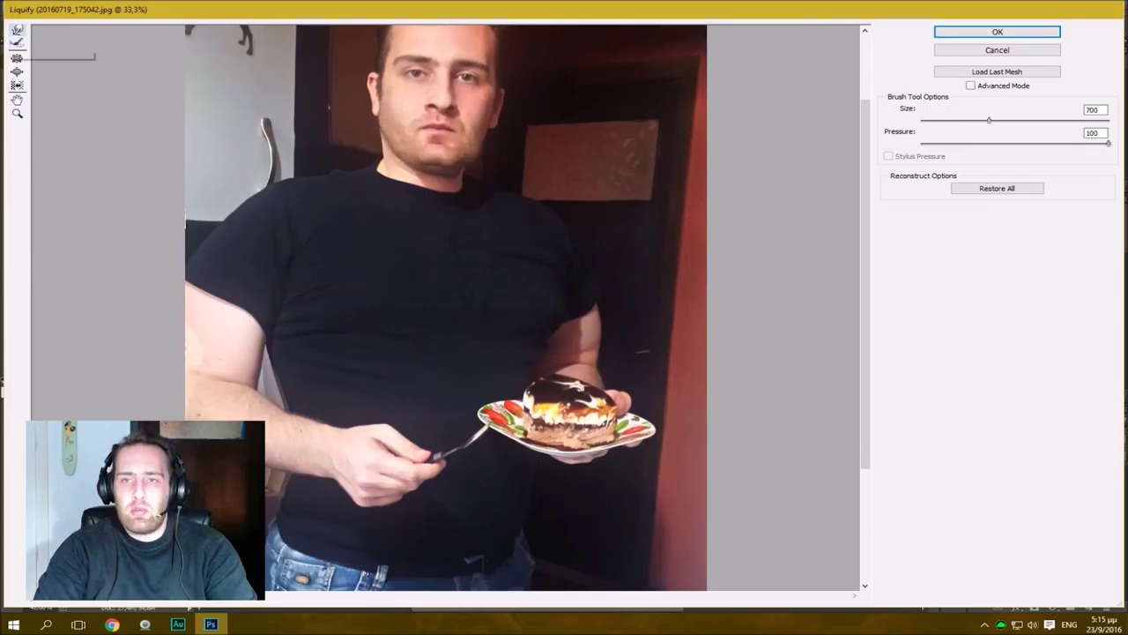
{"action": "left_click", "coordinate": [16, 58]}
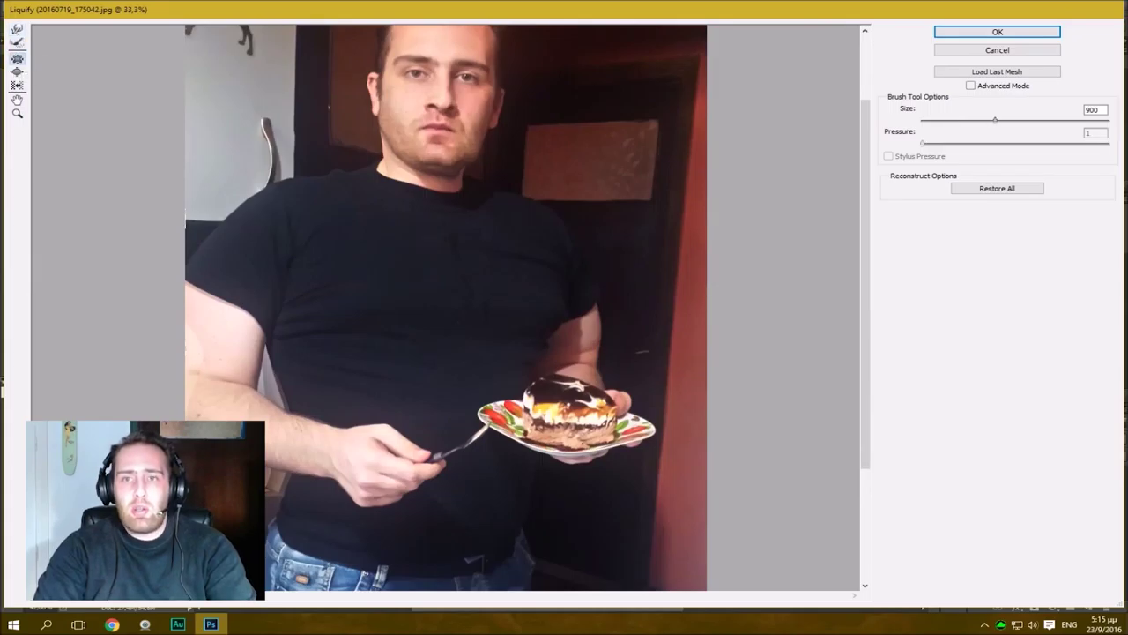
{"action": "key", "text": "w"}
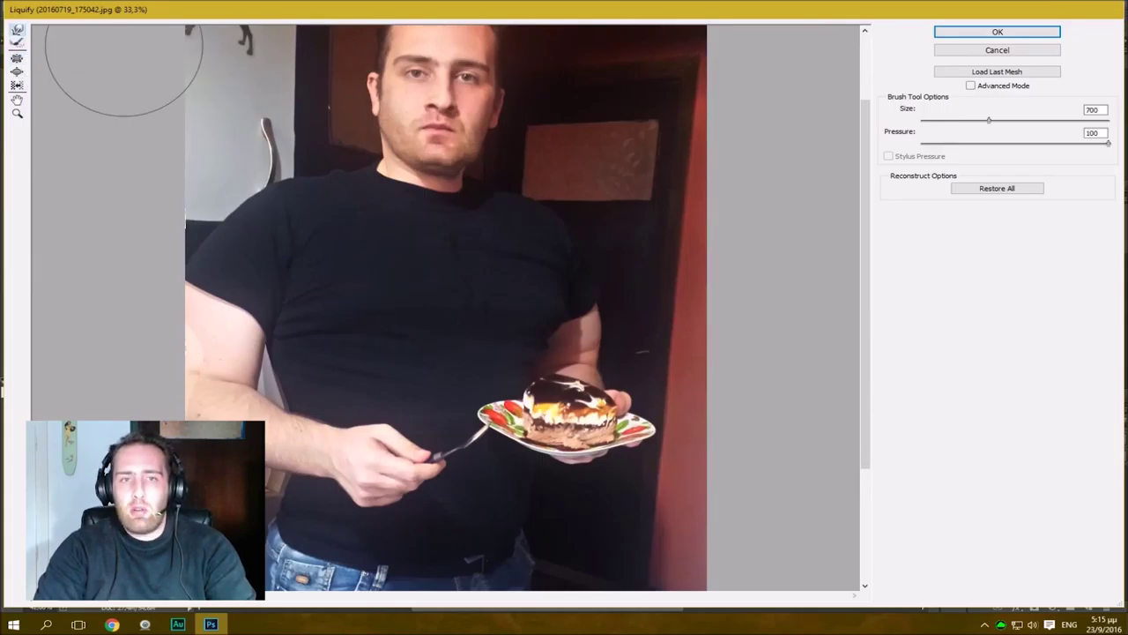
{"action": "left_click_drag", "start_coordinate": [577, 172], "coordinate": [521, 263]}
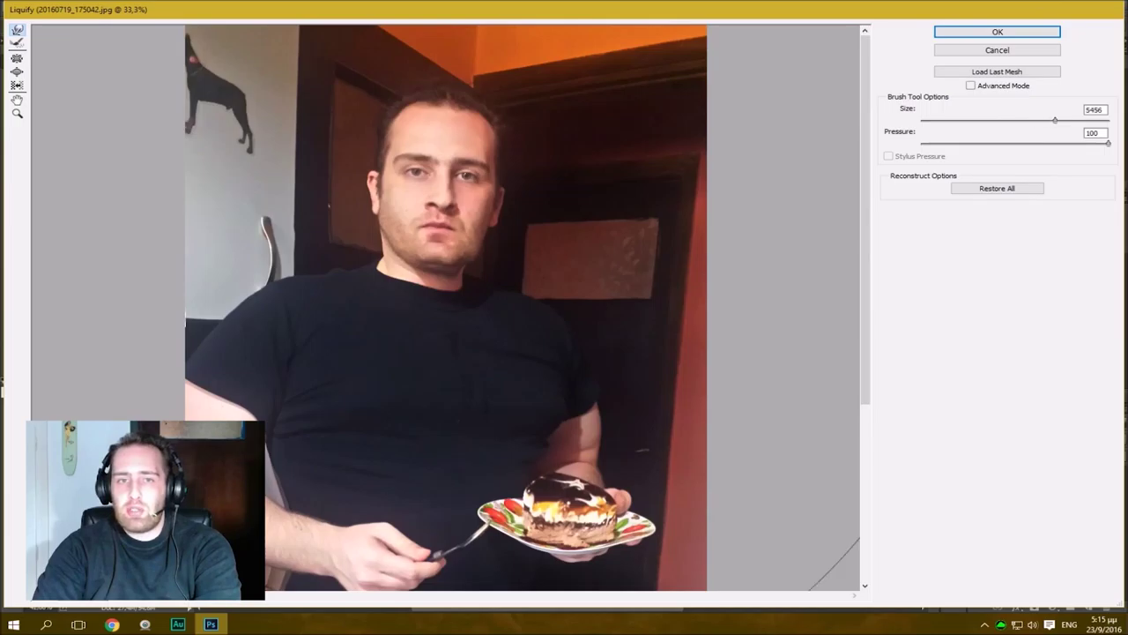
{"action": "key", "text": "bracketleft"}
{"action": "key", "text": "bracketleft"}
{"action": "key", "text": "bracketleft"}
{"action": "key", "text": "bracketleft"}
{"action": "key", "text": "bracketleft"}
{"action": "key", "text": "bracketleft"}
{"action": "key", "text": "bracketleft"}
{"action": "key", "text": "bracketleft"}
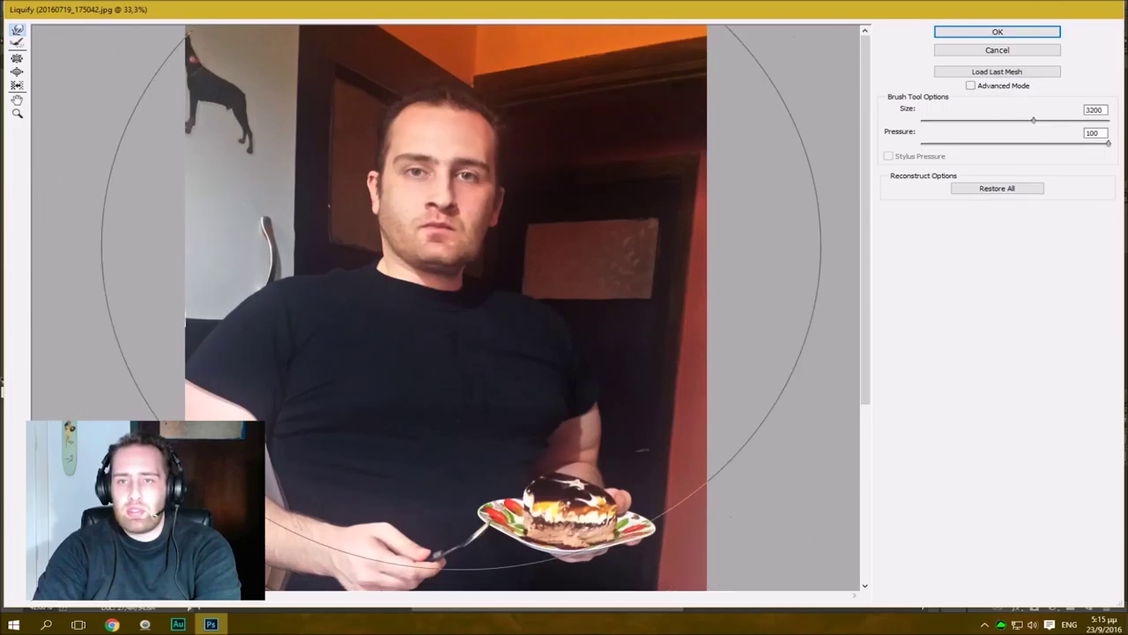
{"action": "key", "text": "bracketleft"}
{"action": "key", "text": "bracketleft"}
{"action": "key", "text": "bracketleft"}
{"action": "key", "text": "bracketleft"}
{"action": "key", "text": "bracketleft"}
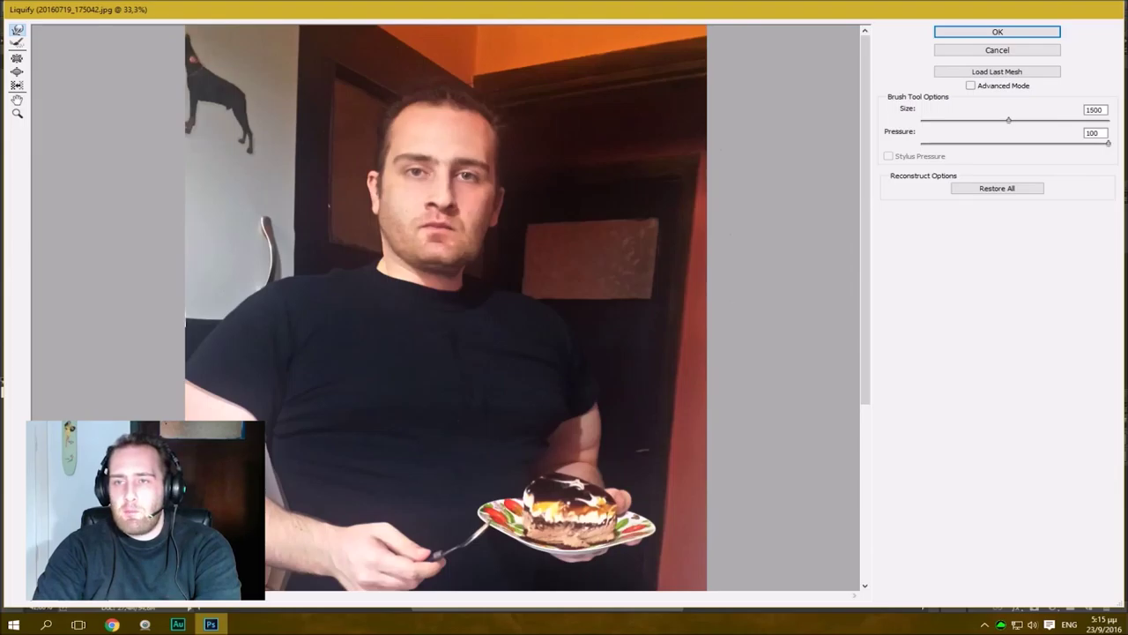
Lower the Forward Warp brush pressure to 51 and its size to 400.
{"action": "left_click_drag", "start_coordinate": [1080, 143], "coordinate": [1016, 143]}
{"action": "key", "text": "bracketleft"}
{"action": "key", "text": "bracketleft"}
{"action": "key", "text": "bracketleft"}
{"action": "key", "text": "bracketleft"}
{"action": "key", "text": "bracketleft"}
{"action": "key", "text": "bracketleft"}
{"action": "key", "text": "bracketleft"}
{"action": "key", "text": "bracketleft"}
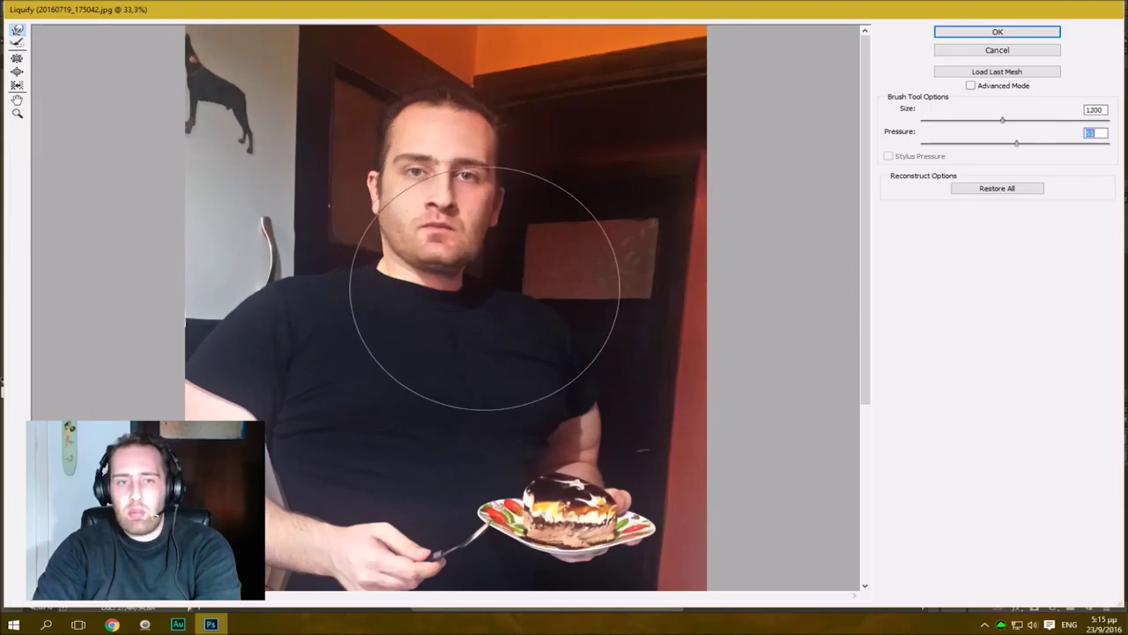
{"action": "key", "text": "bracketleft"}
{"action": "key", "text": "bracketleft"}
{"action": "key", "text": "bracketleft"}
{"action": "key", "text": "bracketleft"}
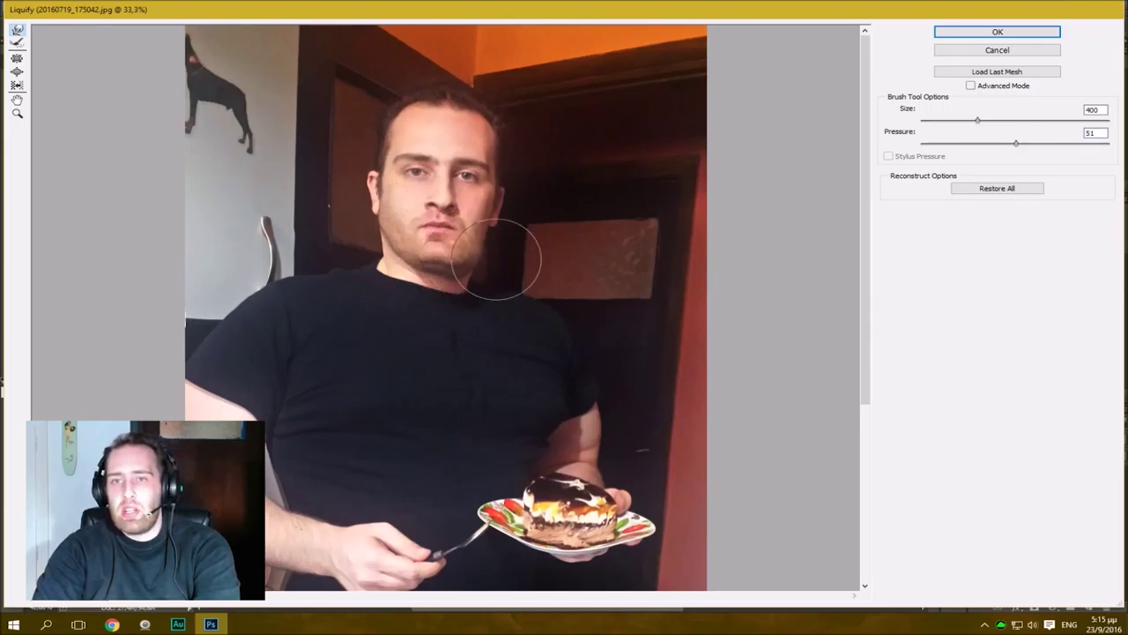
Try to pull the man's cheek and jaw outward with the Forward Warp tool, and discard all the Liquify changes.
{"action": "mouse_move", "coordinate": [505, 228]}
{"action": "left_mouse_down"}
{"action": "mouse_move", "coordinate": [503, 273]}
{"action": "mouse_move", "coordinate": [511, 243]}
{"action": "mouse_move", "coordinate": [504, 255]}
{"action": "left_mouse_up"}
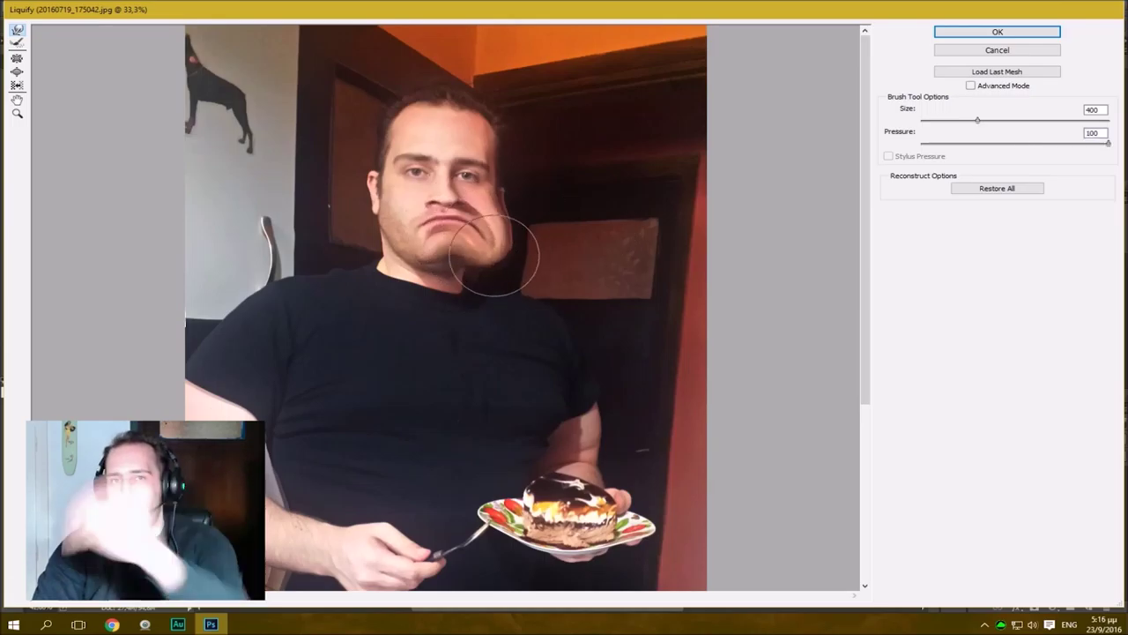
{"action": "key", "text": "ctrl+z"}
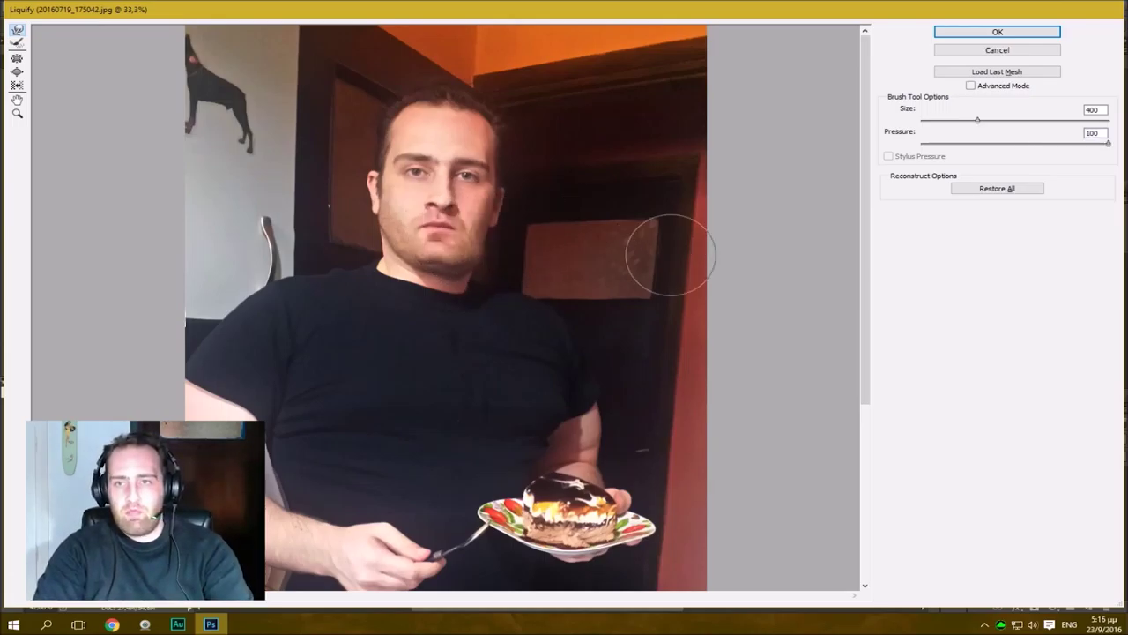
{"action": "left_click", "coordinate": [996, 50]}
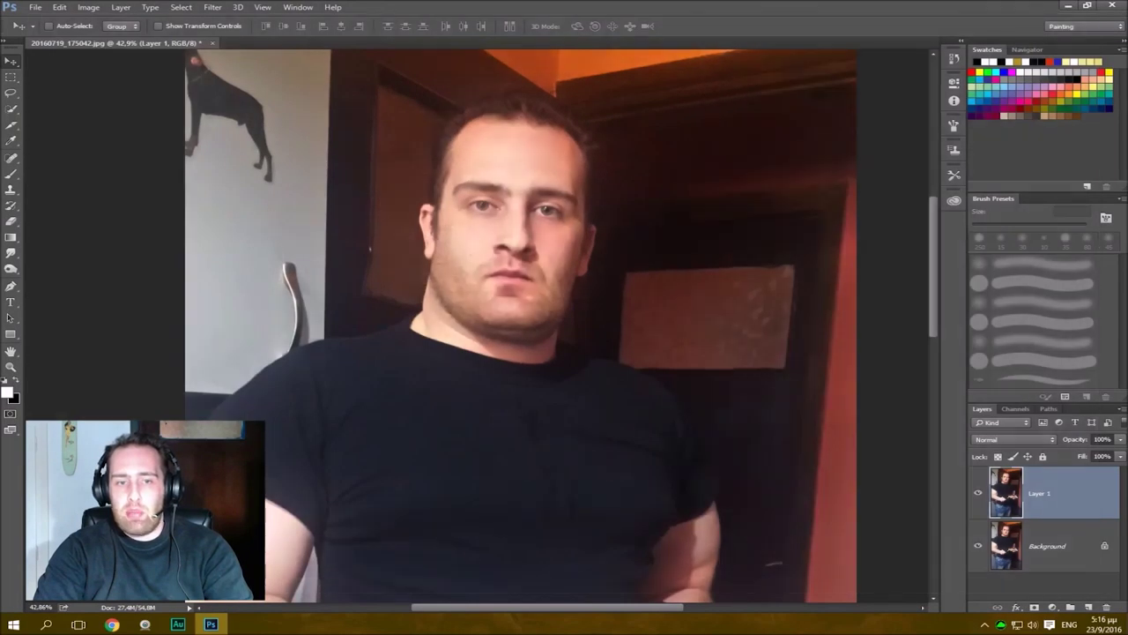
{"action": "key", "text": "ctrl+0"}
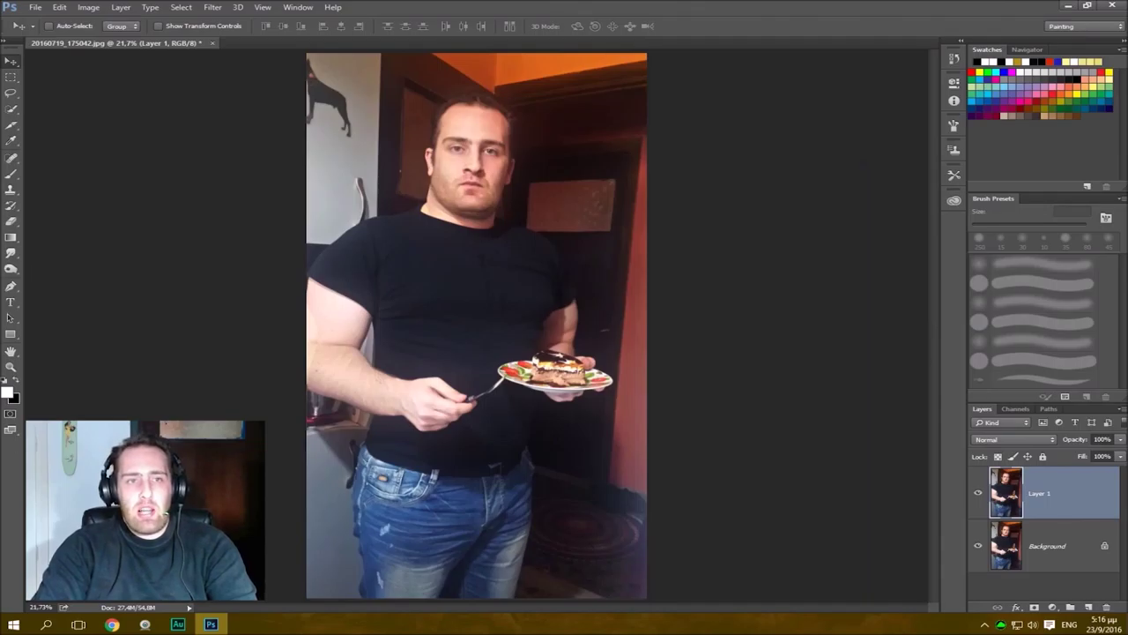
Reopen the Liquify filter on Layer 1.
{"action": "left_click", "coordinate": [213, 7]}
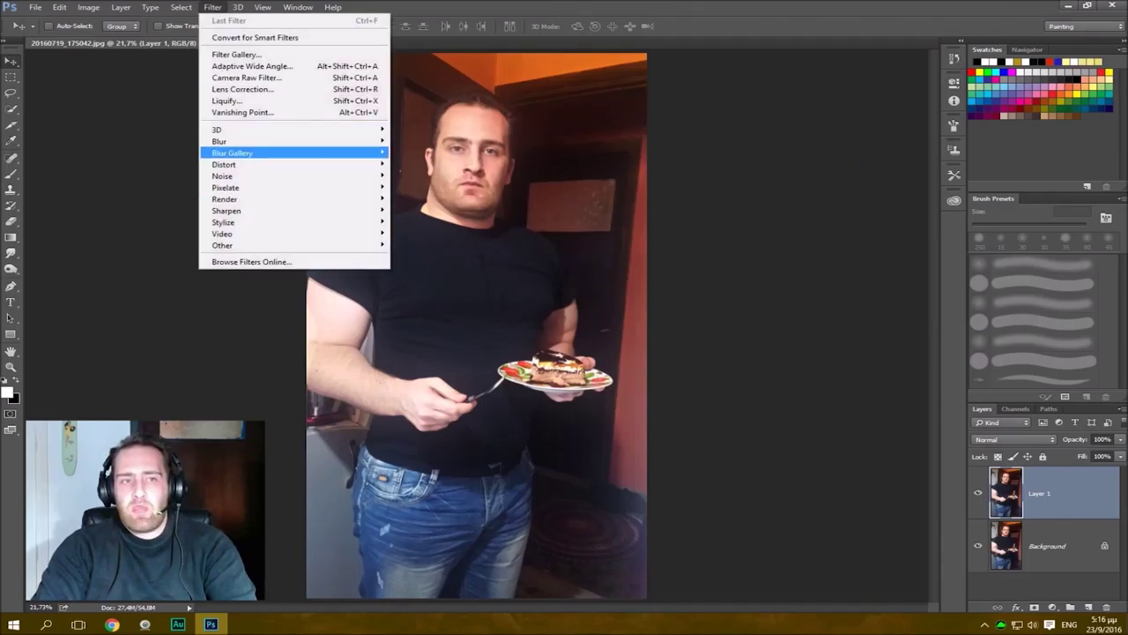
{"action": "key", "text": "Down"}
{"action": "key", "text": "Down"}
{"action": "key", "text": "Down"}
{"action": "key", "text": "Down"}
{"action": "key", "text": "Down"}
{"action": "key", "text": "Down"}
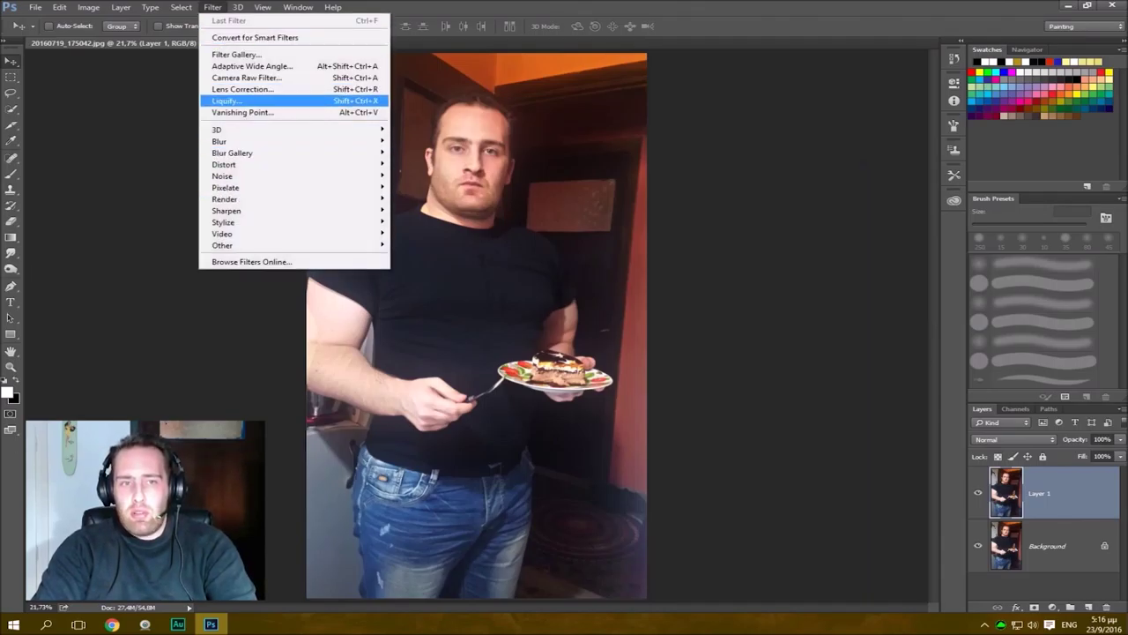
{"action": "key", "text": "Return"}
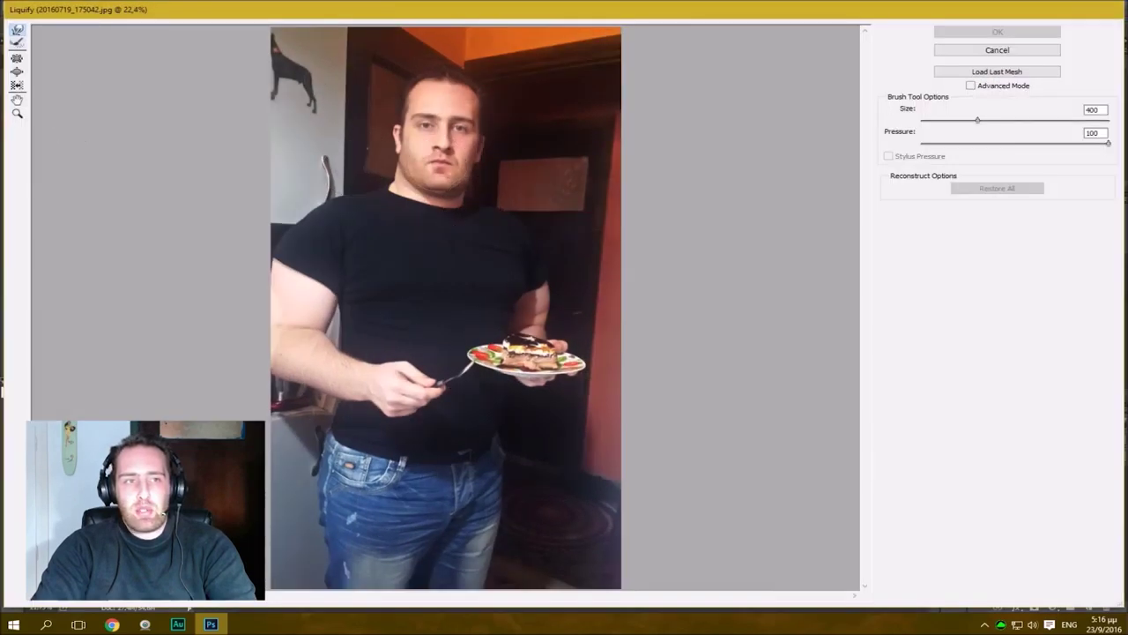
Reshape the man's neck and shirt collar using the Forward Warp tool with brush sizes of 700 and 900.
{"action": "key", "text": "bracketright"}
{"action": "key", "text": "bracketright"}
{"action": "key", "text": "bracketright"}
{"action": "key", "text": "bracketright"}
{"action": "key", "text": "bracketright"}
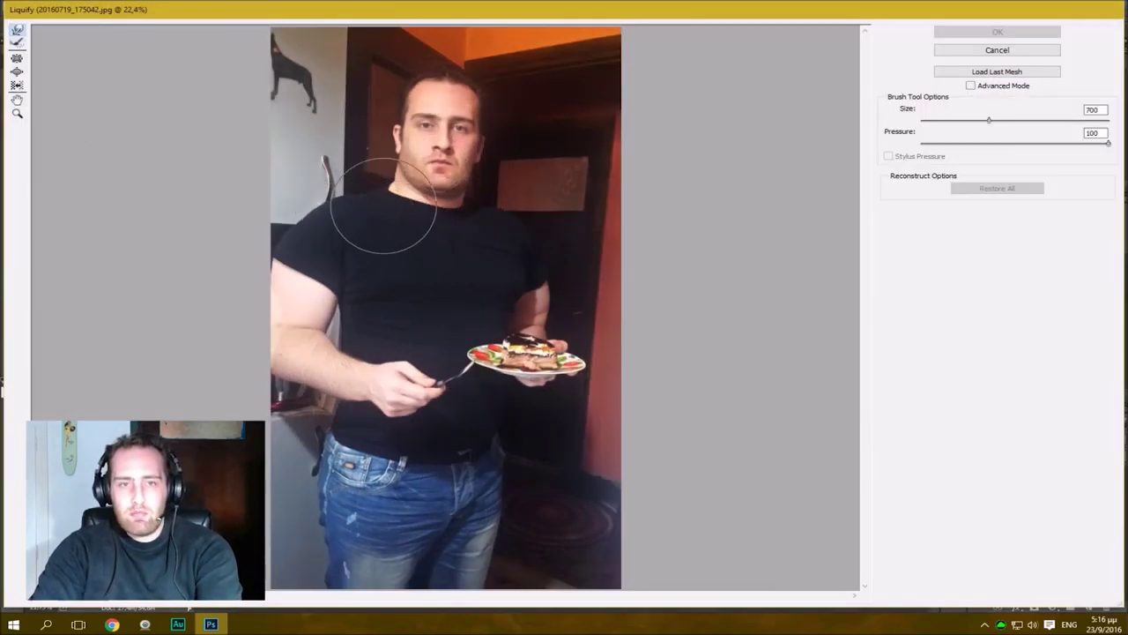
{"action": "left_click_drag", "start_coordinate": [388, 196], "coordinate": [380, 181]}
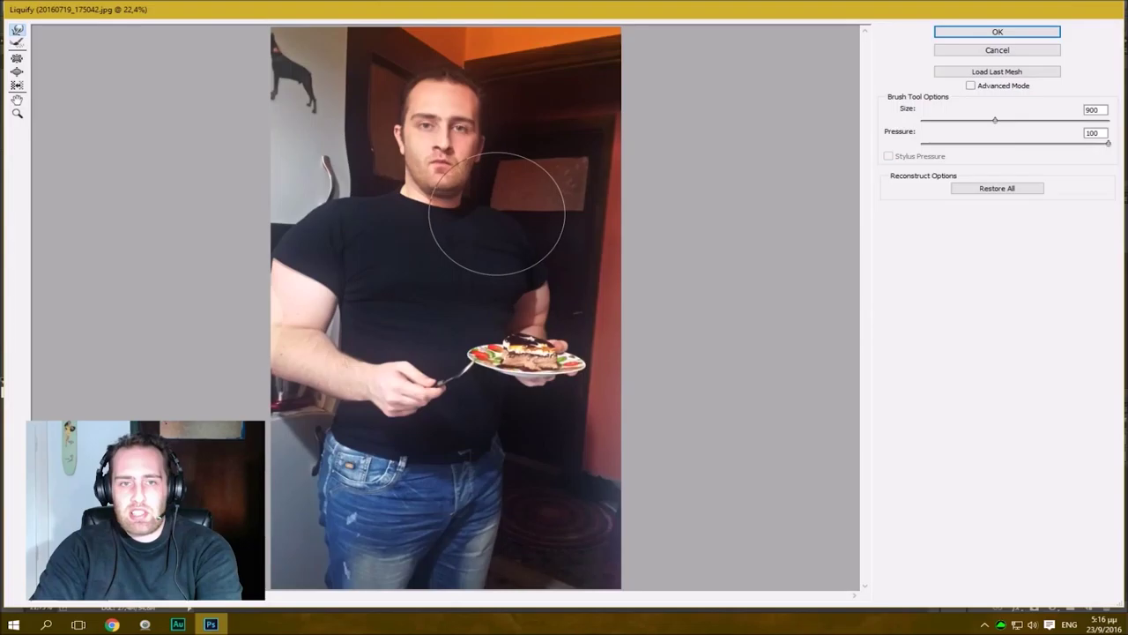
{"action": "mouse_move", "coordinate": [457, 206]}
{"action": "left_mouse_down"}
{"action": "mouse_move", "coordinate": [432, 195]}
{"action": "mouse_move", "coordinate": [441, 214]}
{"action": "mouse_move", "coordinate": [410, 202]}
{"action": "mouse_move", "coordinate": [459, 183]}
{"action": "mouse_move", "coordinate": [392, 189]}
{"action": "mouse_move", "coordinate": [467, 189]}
{"action": "mouse_move", "coordinate": [453, 202]}
{"action": "mouse_move", "coordinate": [478, 189]}
{"action": "mouse_move", "coordinate": [407, 184]}
{"action": "left_mouse_up"}
Thicken the neck below the jaw on the door side using the Forward Warp tool with a brush size of 400.
{"action": "key", "text": "bracketleft"}
{"action": "key", "text": "bracketleft"}
{"action": "key", "text": "bracketleft"}
{"action": "key", "text": "bracketleft"}
{"action": "key", "text": "bracketleft"}
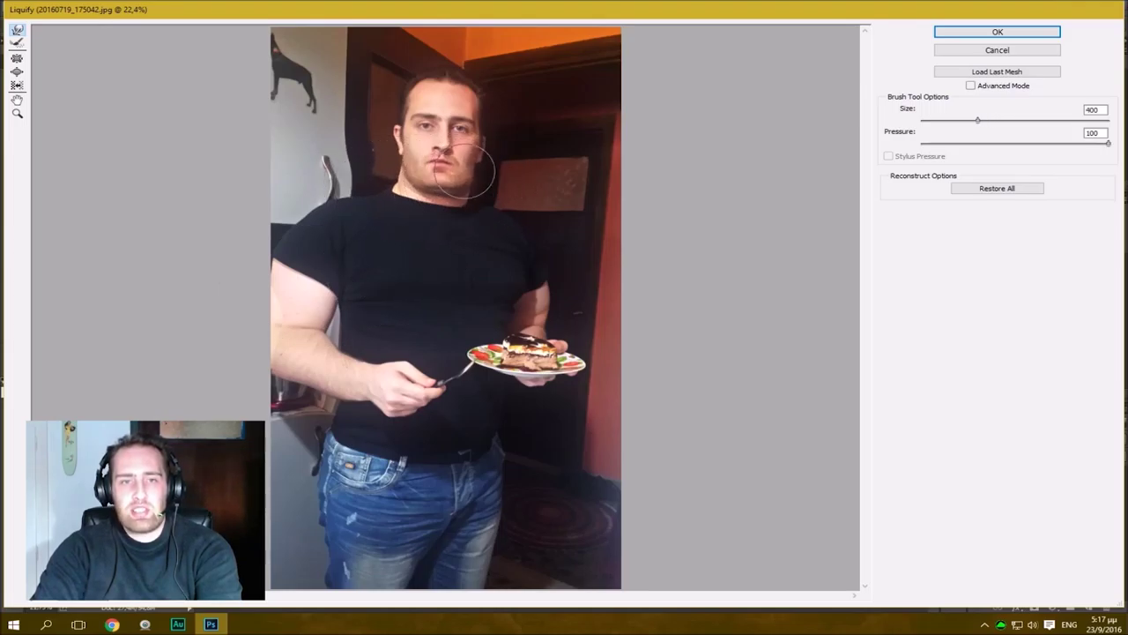
{"action": "left_click_drag", "start_coordinate": [456, 172], "coordinate": [478, 174]}
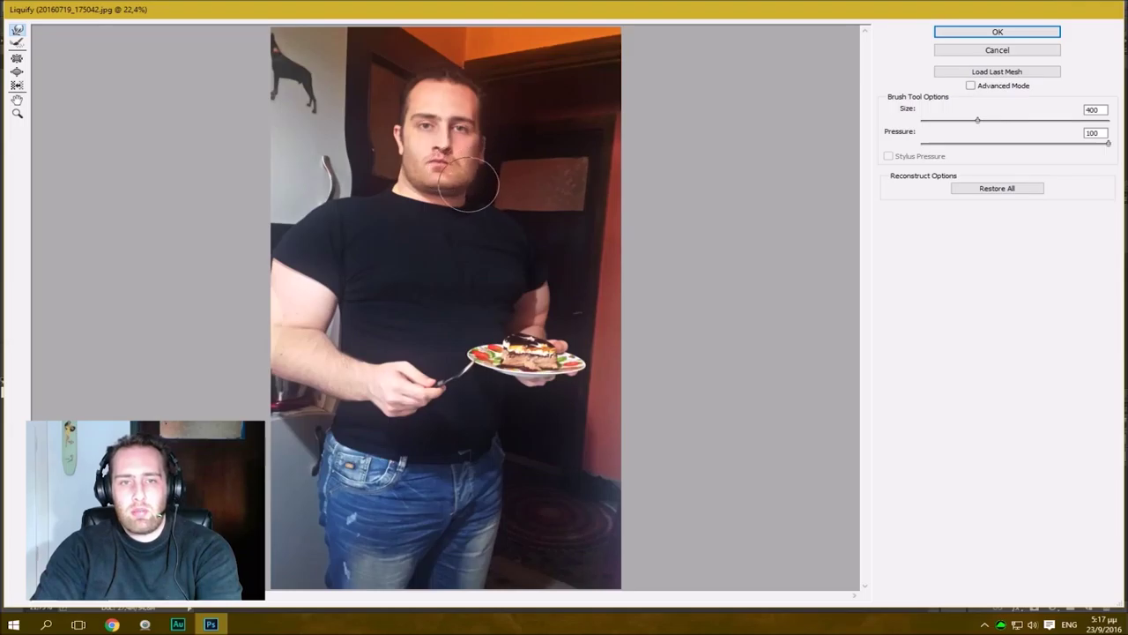
Refine the jaw and neck with Forward Warp brush sizes of 500, 250 and 400, and apply the Liquify filter.
{"action": "key", "text": "bracketright"}
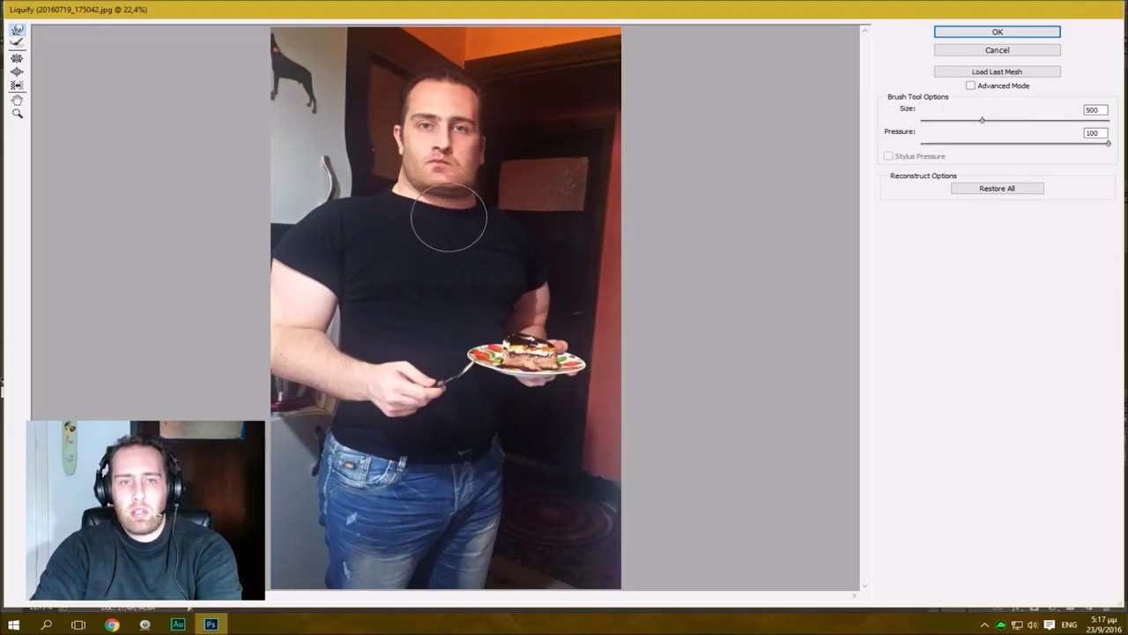
{"action": "key", "text": "bracketleft"}
{"action": "key", "text": "bracketleft"}
{"action": "key", "text": "bracketleft"}
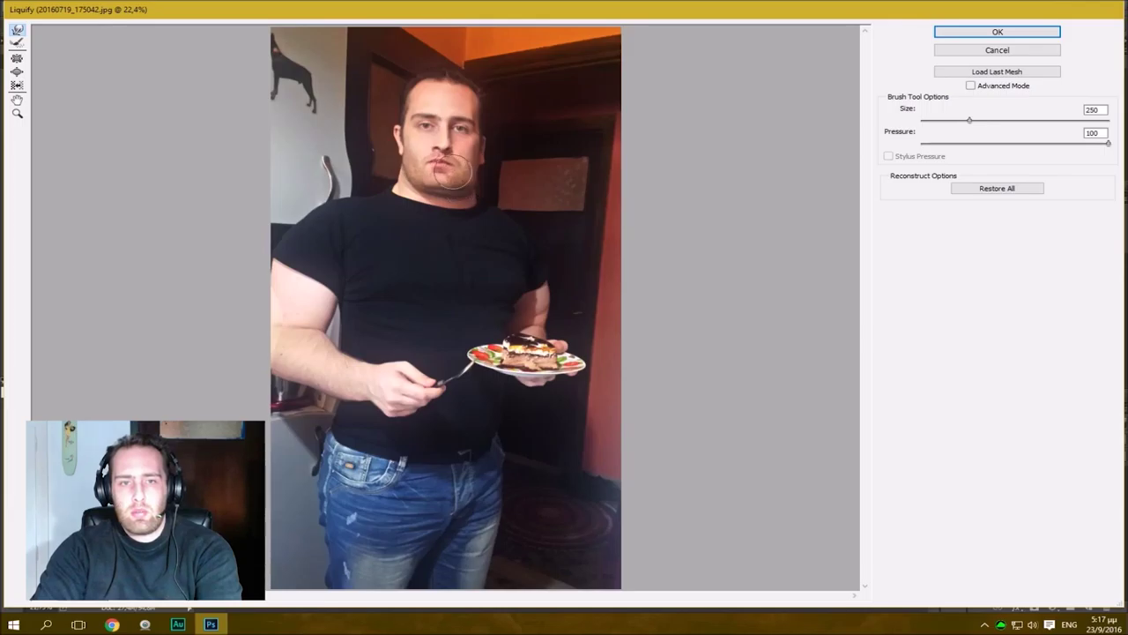
{"action": "key", "text": "bracketright"}
{"action": "key", "text": "bracketright"}
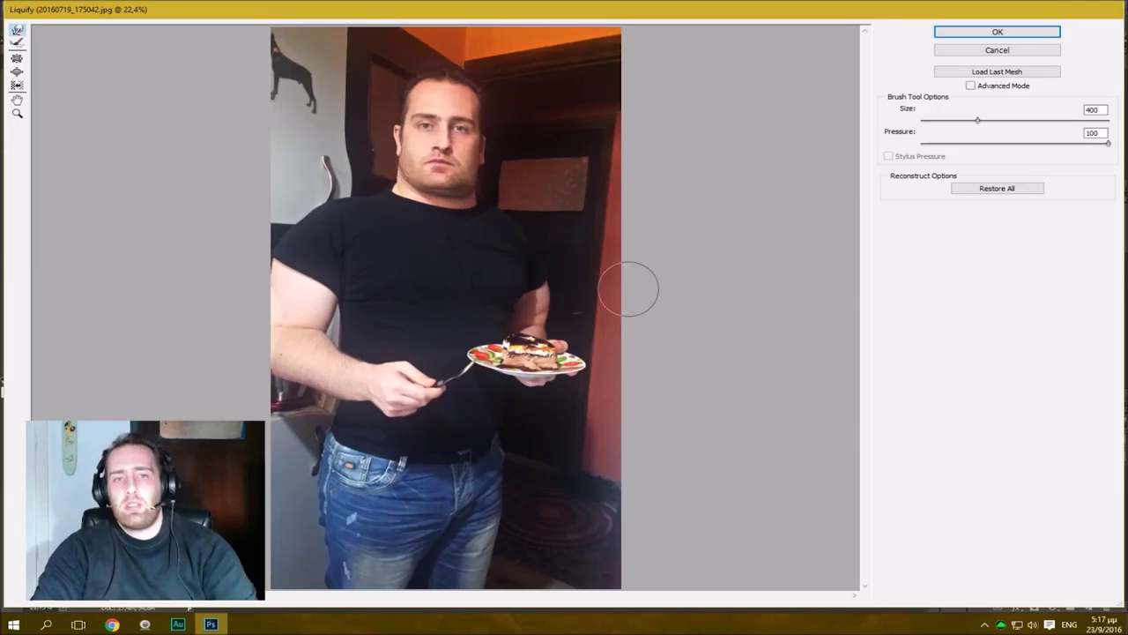
{"action": "left_click", "coordinate": [1014, 33]}
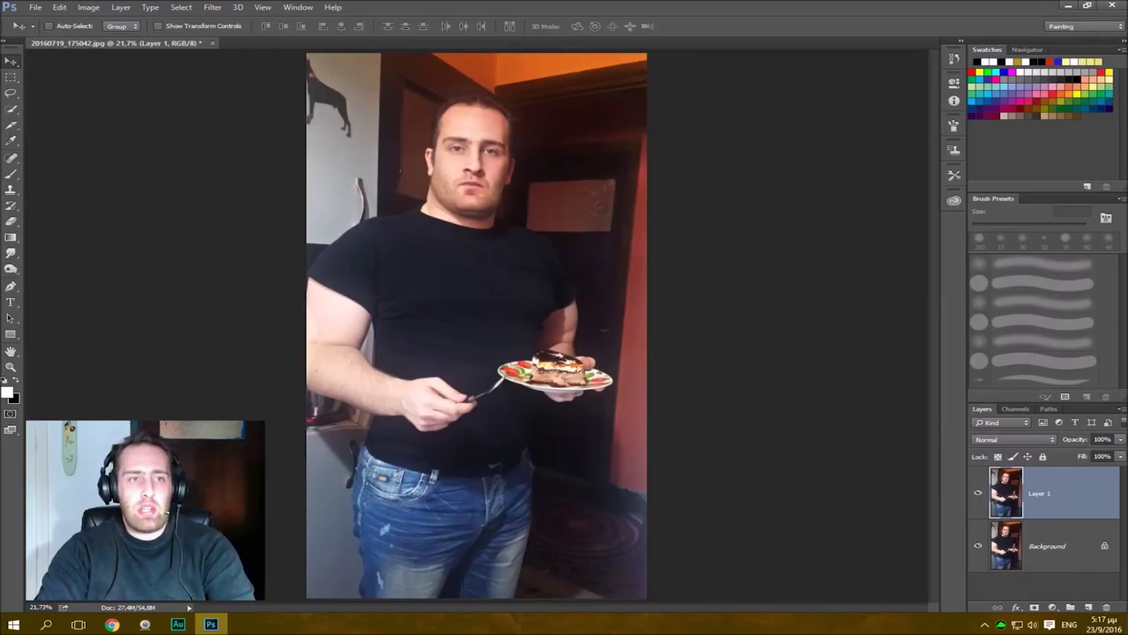
Switch to the Crop tool.
{"action": "key", "text": "c"}
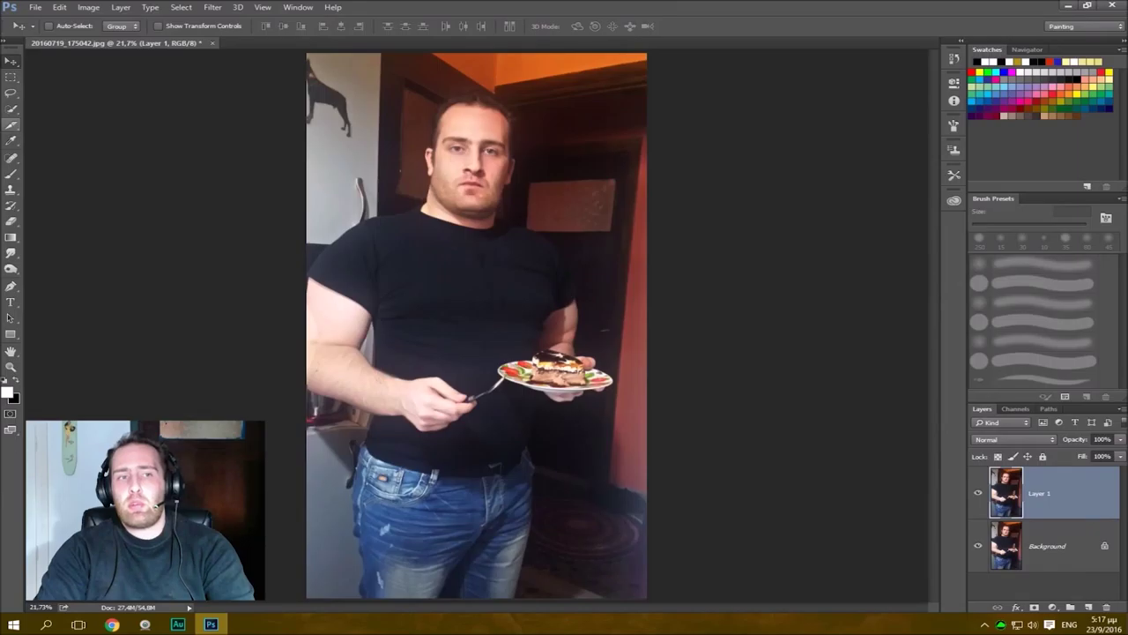